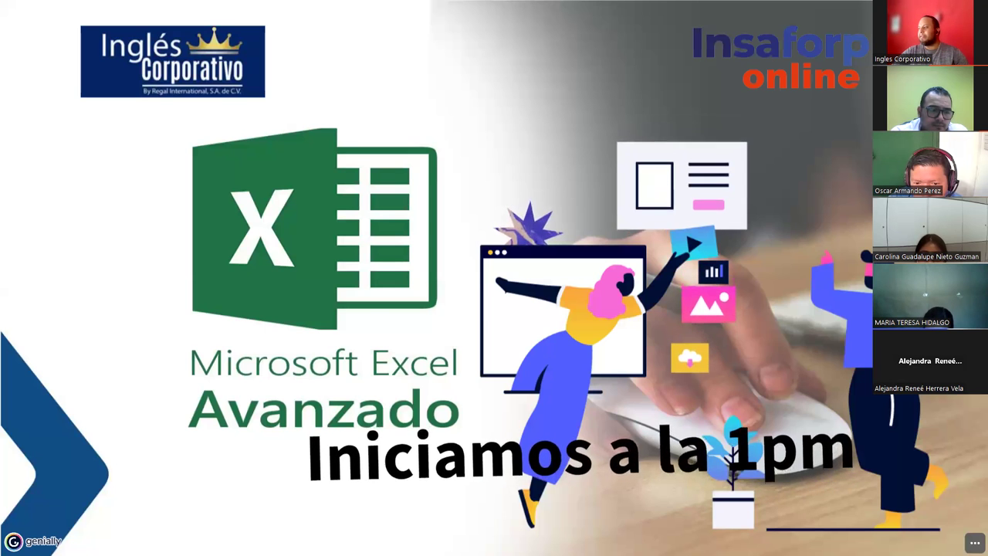
Step: Advance the Genially presentation past the title and Semana 4 slides to the Introducción slide
key(Right)
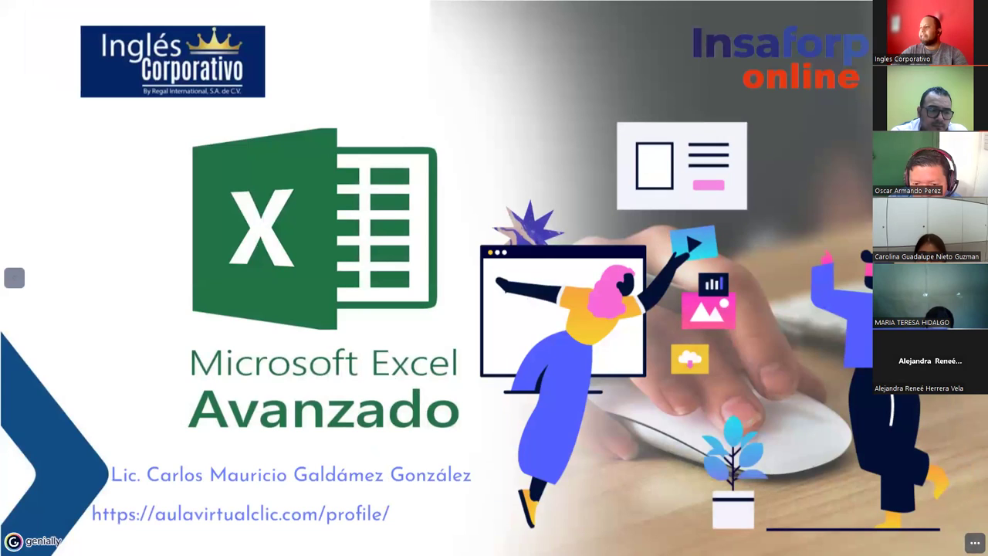
key(Right)
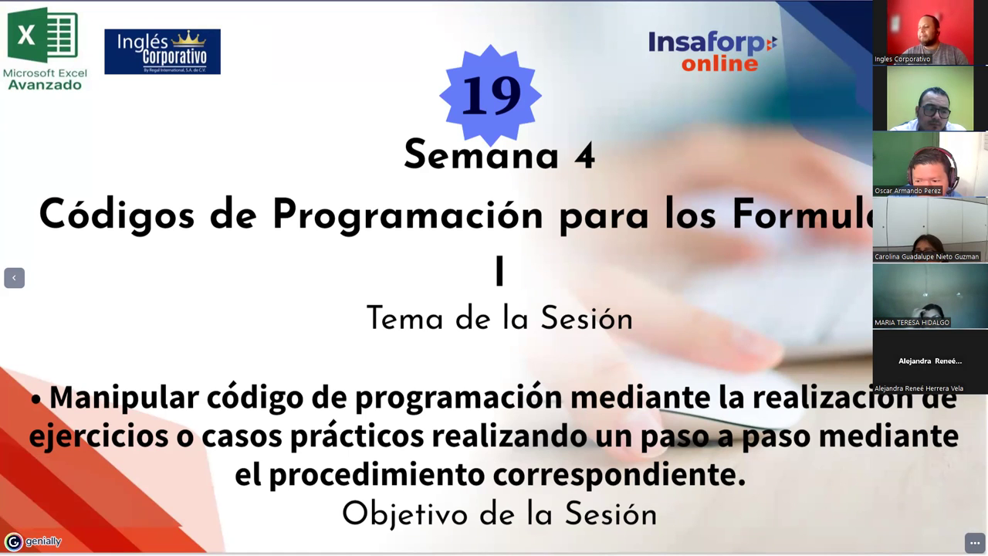
key(Right)
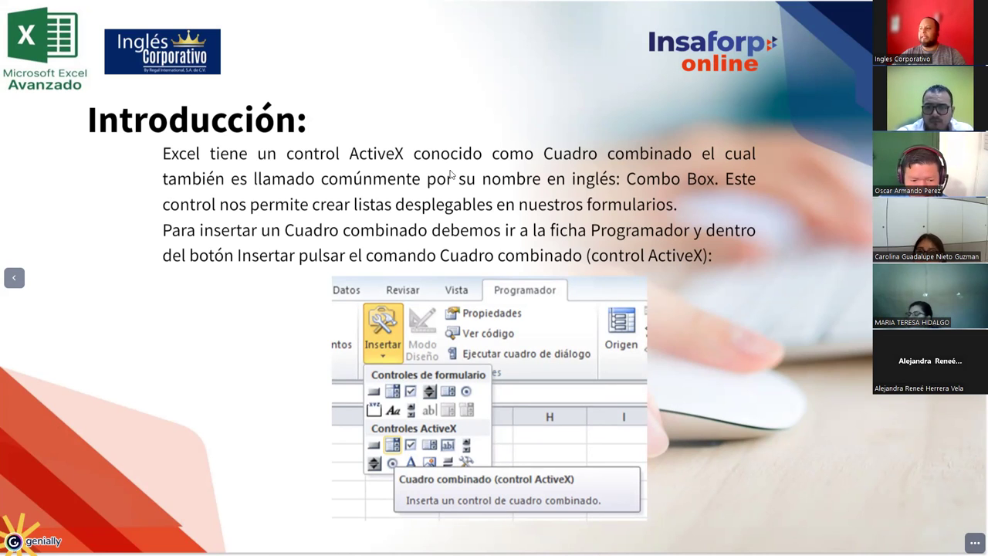
Step: Highlight 'Cuadro combinado', 'Combo Box' and 'control ActiveX' on the Introducción slide, then go to the next slide
drag(543, 154, 690, 157)
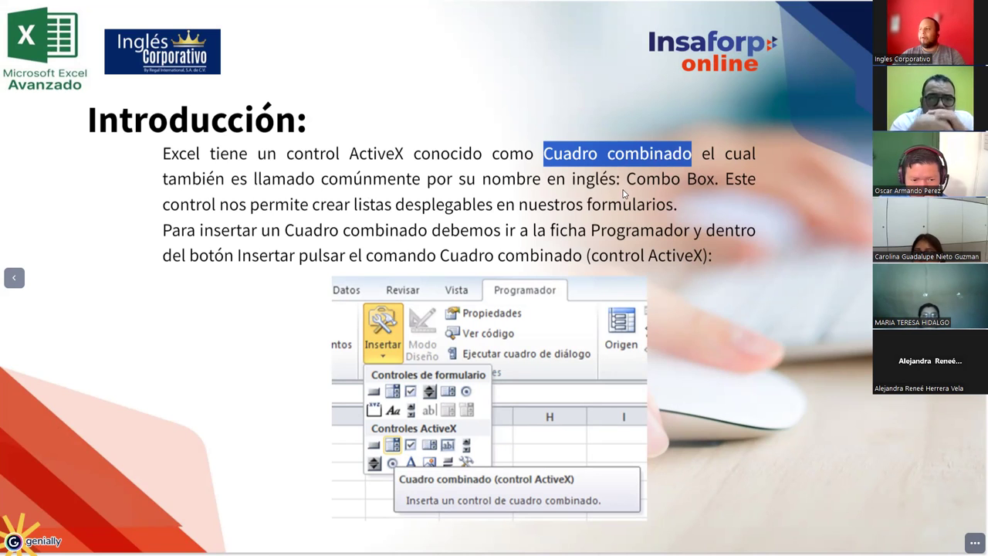
drag(627, 179, 716, 186)
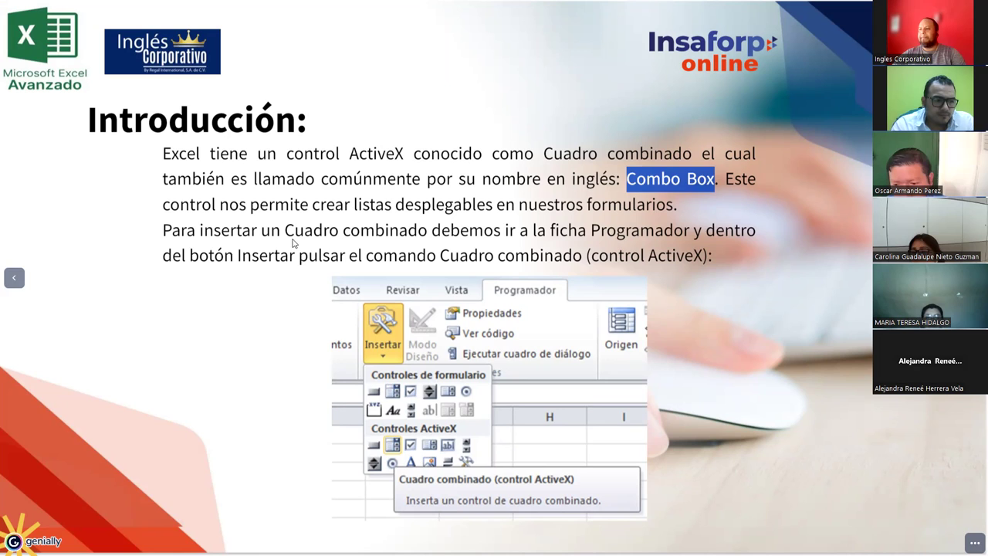
drag(285, 232, 427, 232)
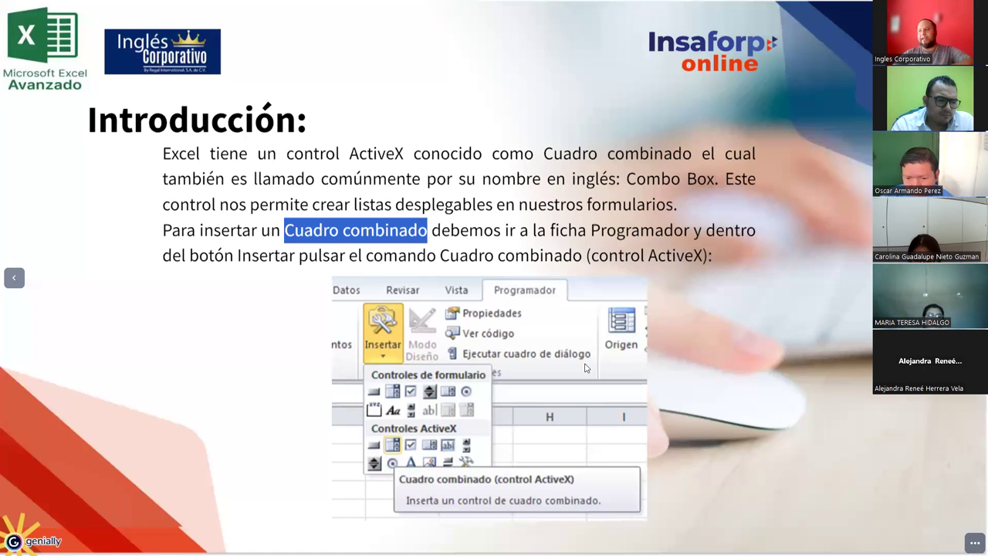
drag(591, 256, 704, 262)
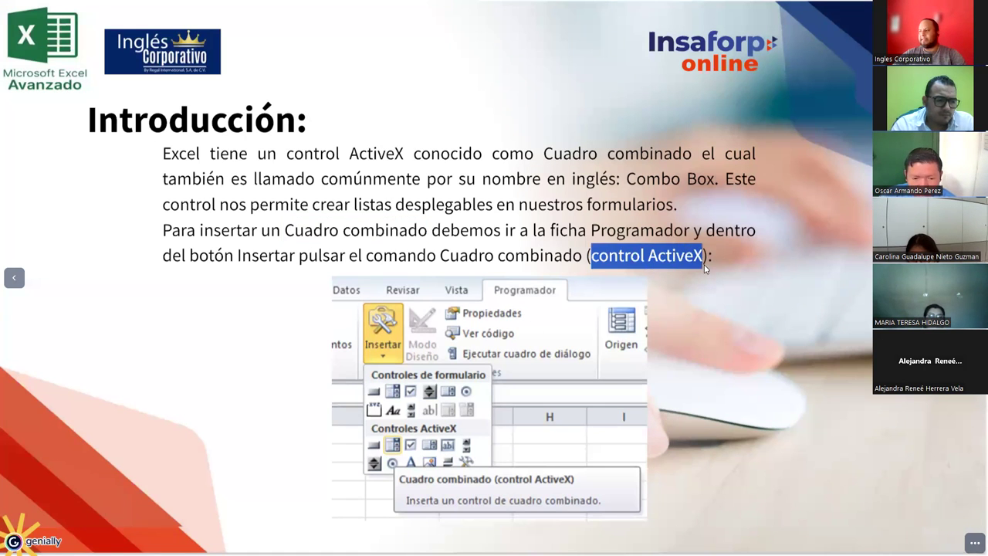
key(Right)
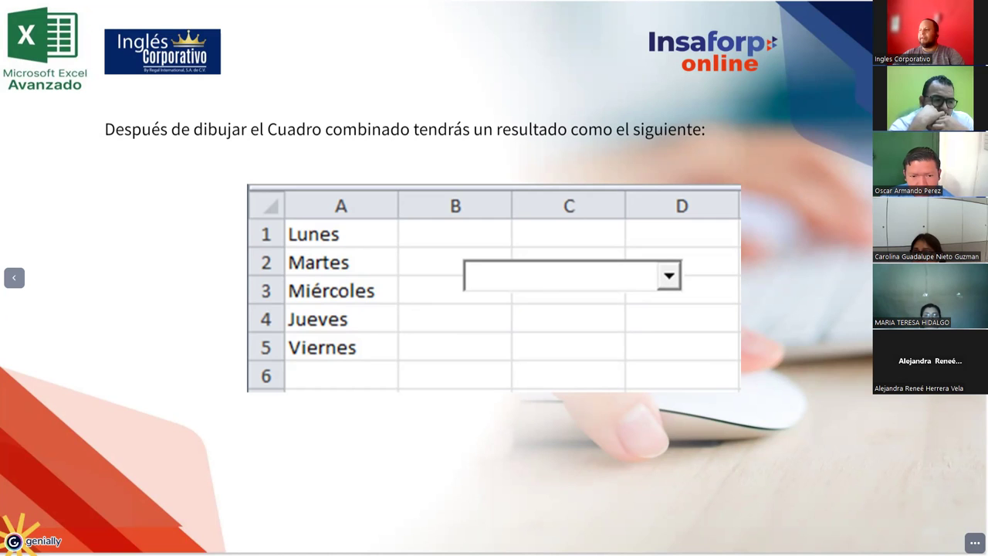
Step: Advance through the ListFillRange and weekday-list slides to 'Diferencia con el cuadro de lista'
key(Right)
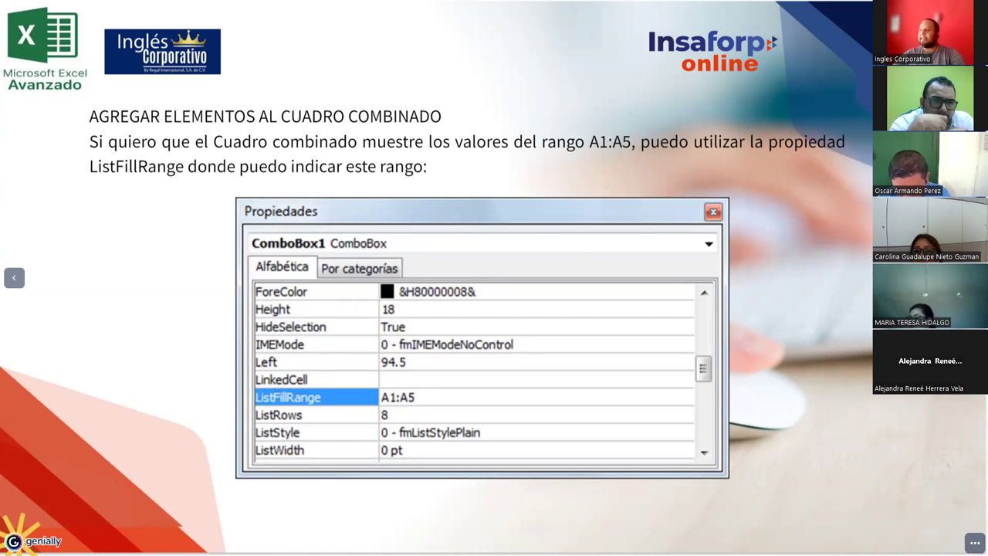
key(Right)
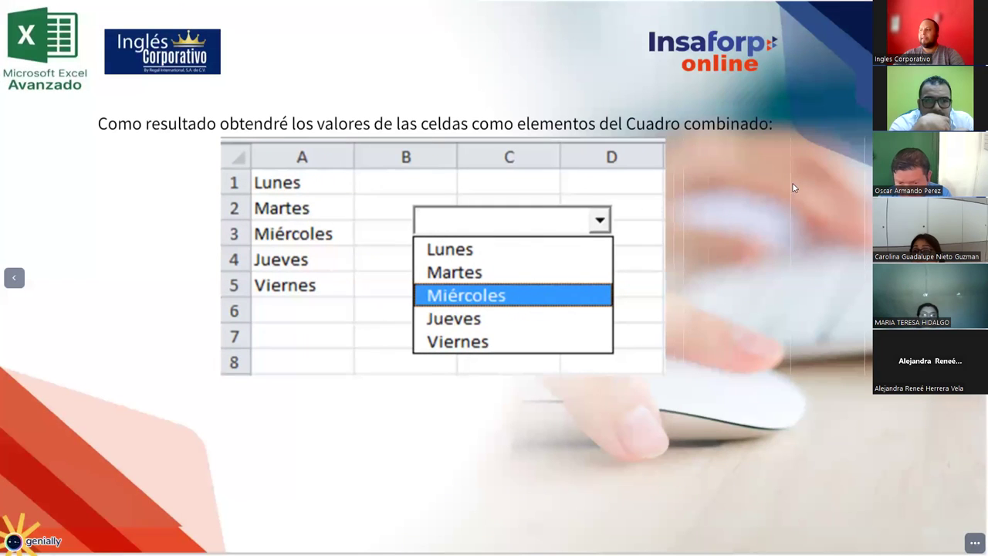
key(Right)
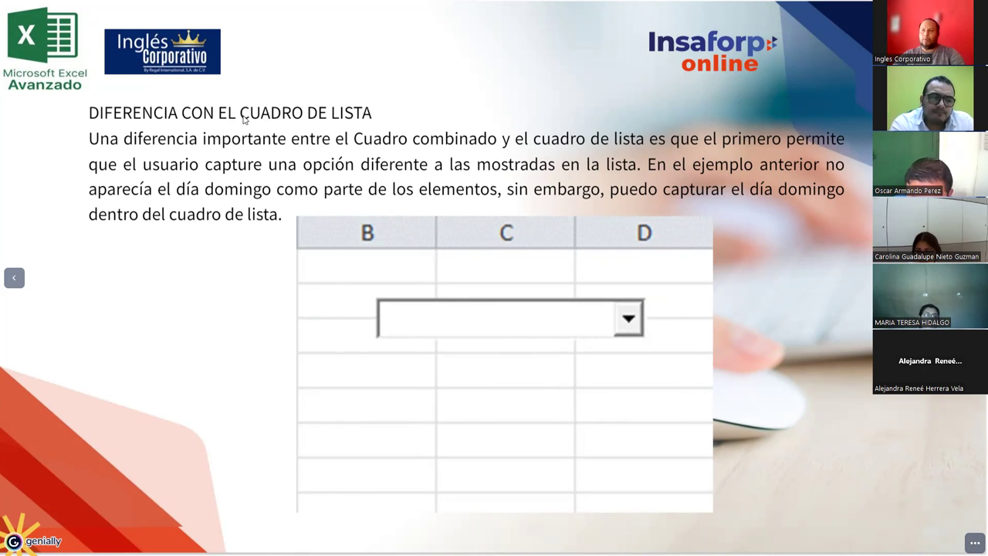
Step: Highlight 'CUADRO DE LISTA', the phrase naming both controls, and 'combinado', then advance to the next slide
drag(241, 117, 380, 119)
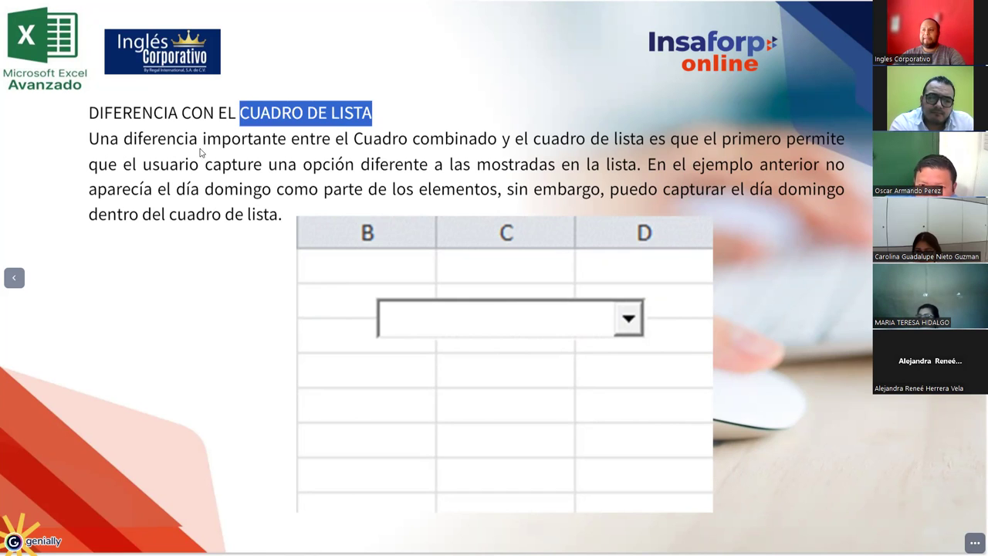
drag(352, 144, 645, 147)
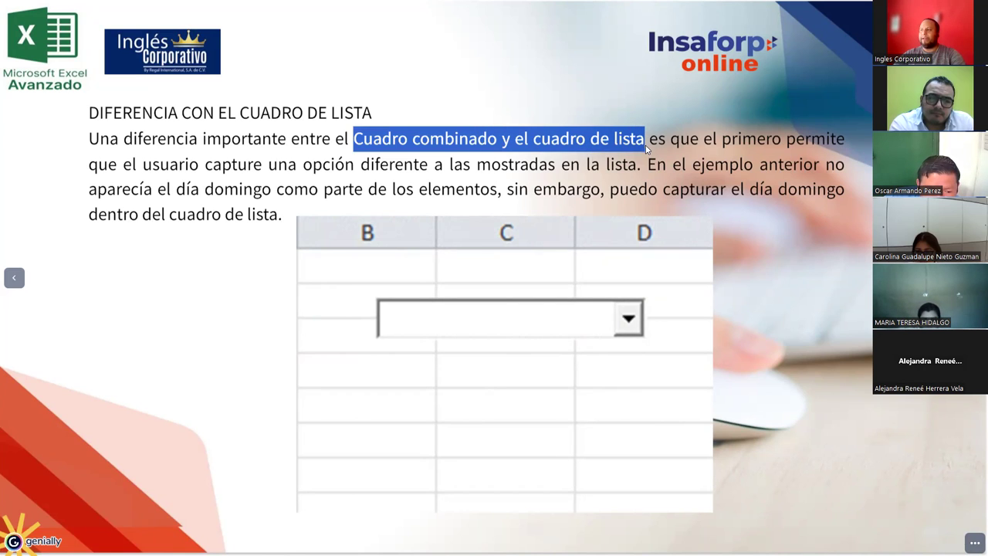
double_click(454, 142)
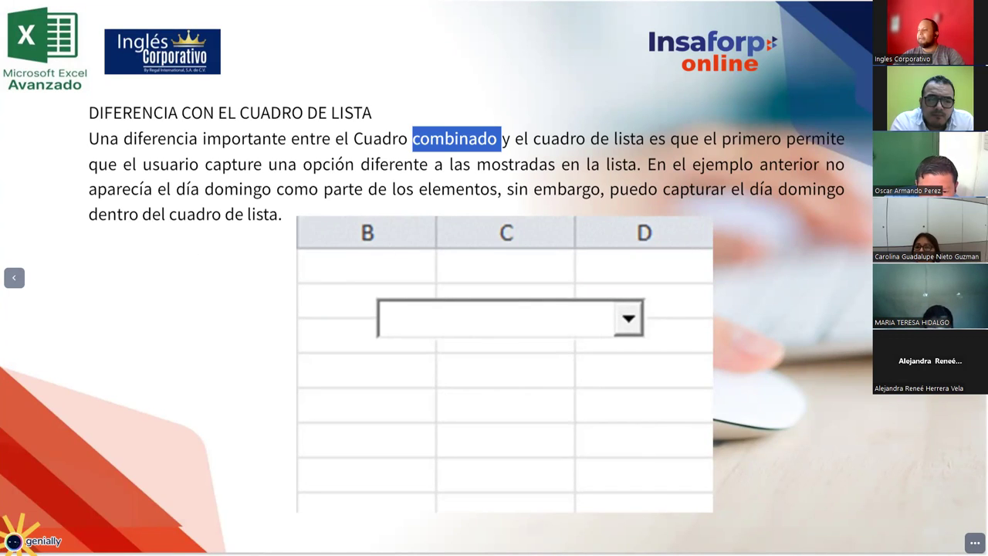
key(Right)
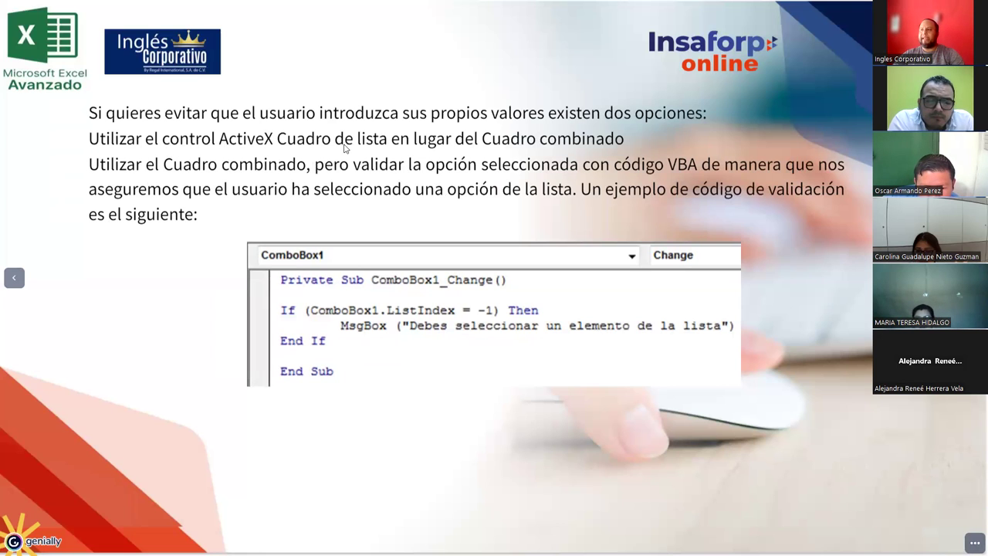
Step: Highlight 'Cuadro de lista', 'Cuadro combinado' and the list-choice clause, then return to the previous slide
drag(283, 147, 390, 149)
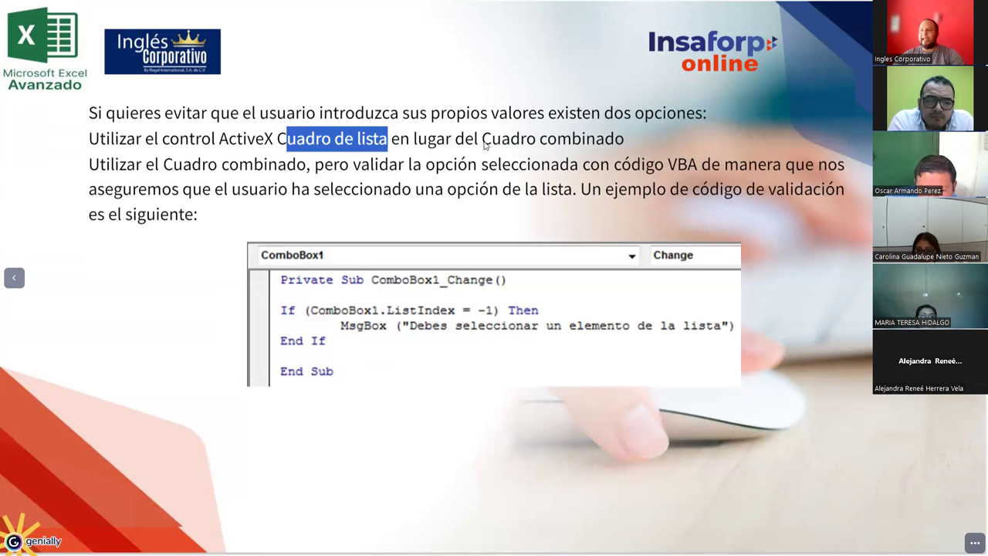
click(640, 150)
key(ctrl+shift+Left)
key(ctrl+shift+Left)
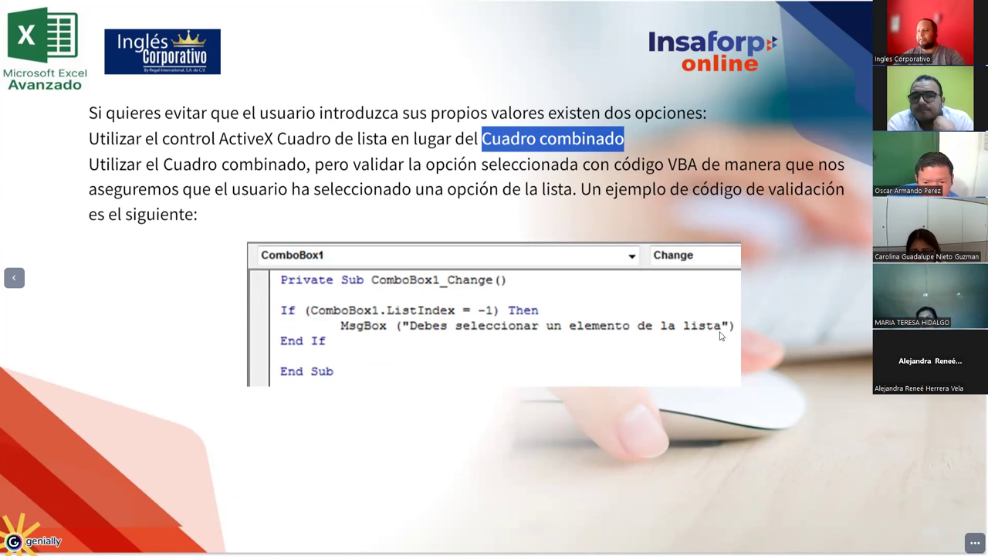
drag(89, 192, 572, 199)
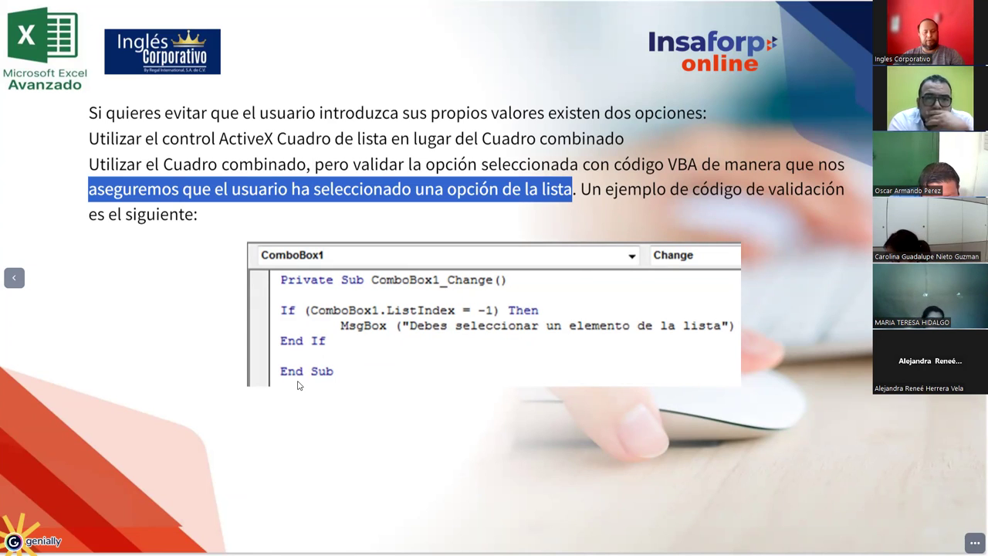
key(alt+Tab)
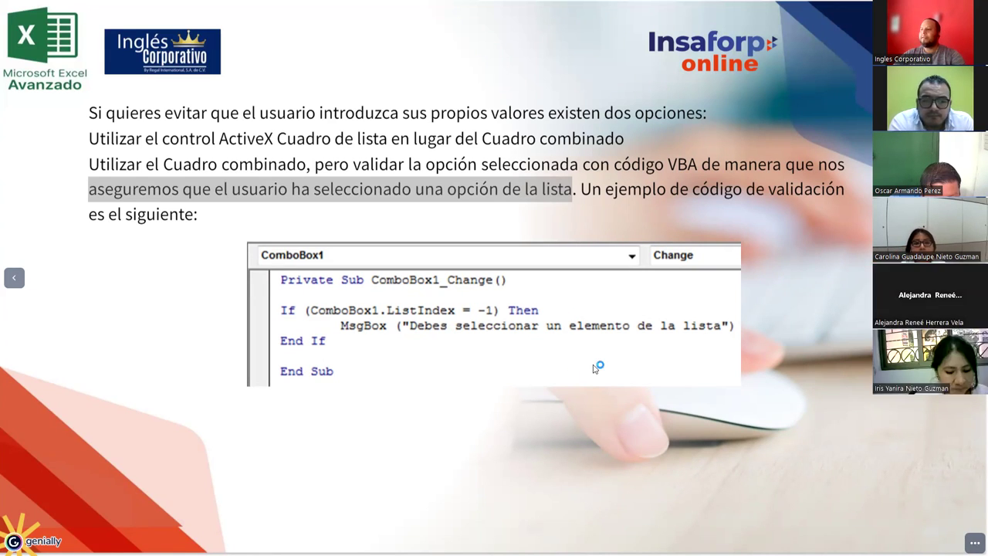
click(12, 280)
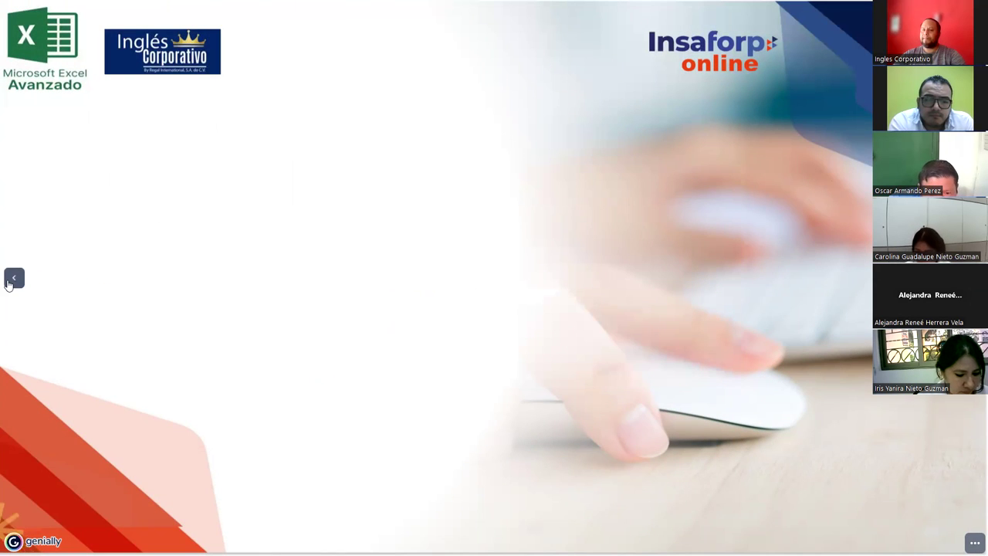
Step: Return to the weekday result slide and create a new blank Excel workbook in a smaller window
click(11, 281)
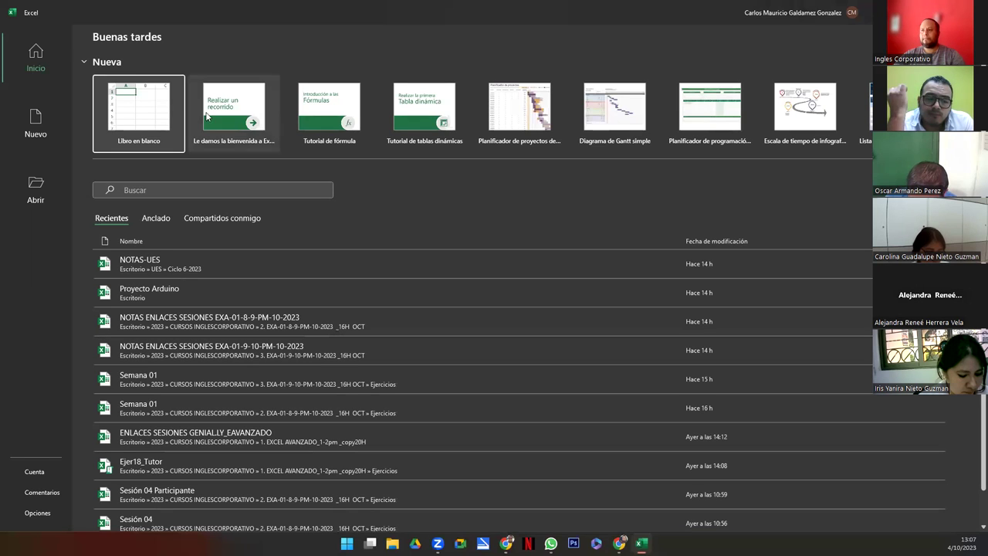
click(132, 115)
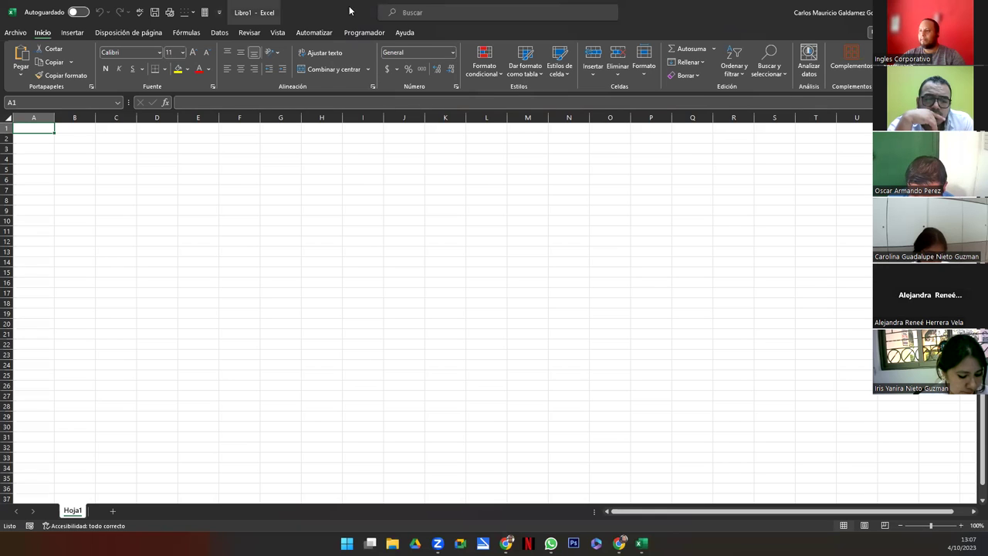
mouse_move(494, 12)
mouse_down()
mouse_move(530, 75)
mouse_move(709, 81)
mouse_up()
scroll(475, 278, up, 5)
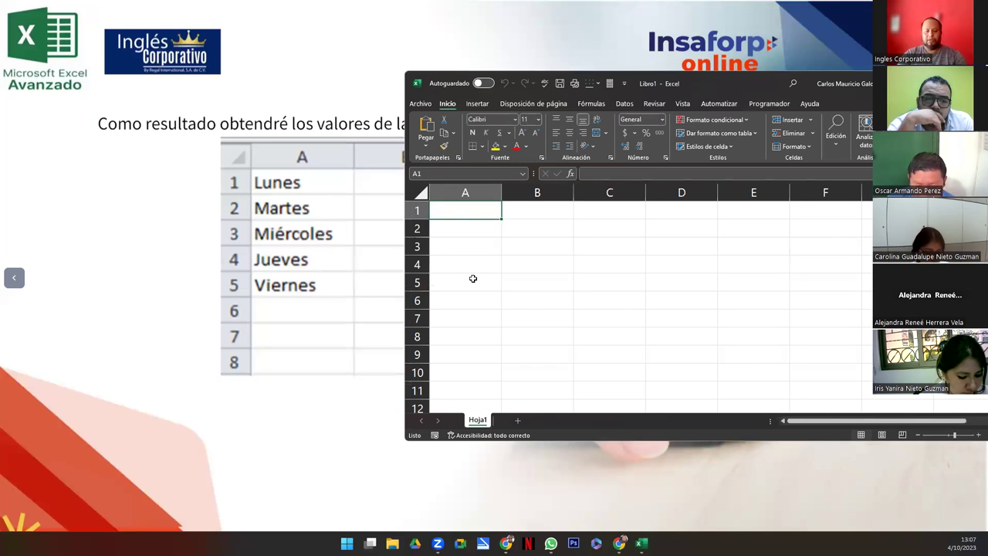
Step: Enter Lunes and Martes in A1:A2 and auto-fill the series down to Viernes in A5
text(Lunes)
key(Return)
text(Martes)
key(Return)
key(Up)
key(Up)
key(shift+Down)
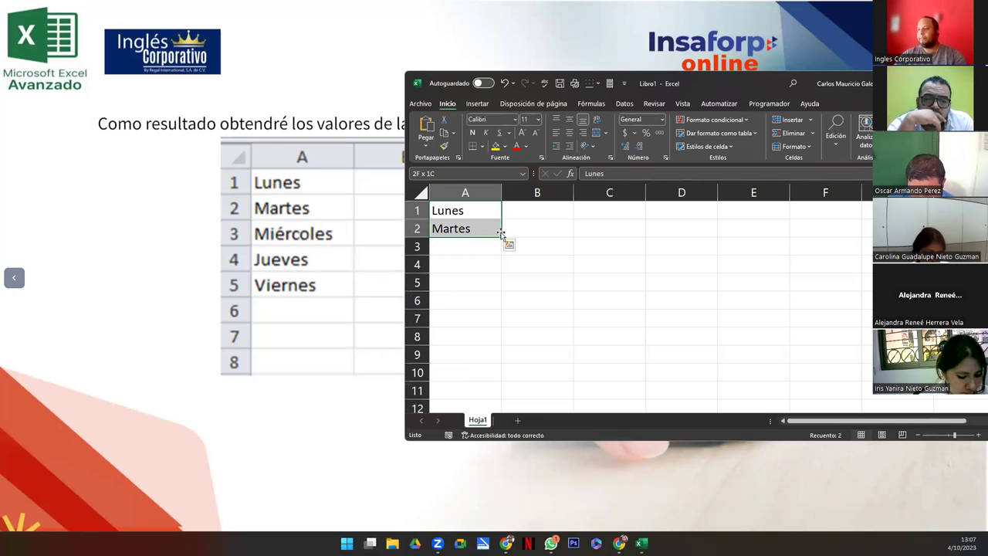
drag(502, 237, 493, 293)
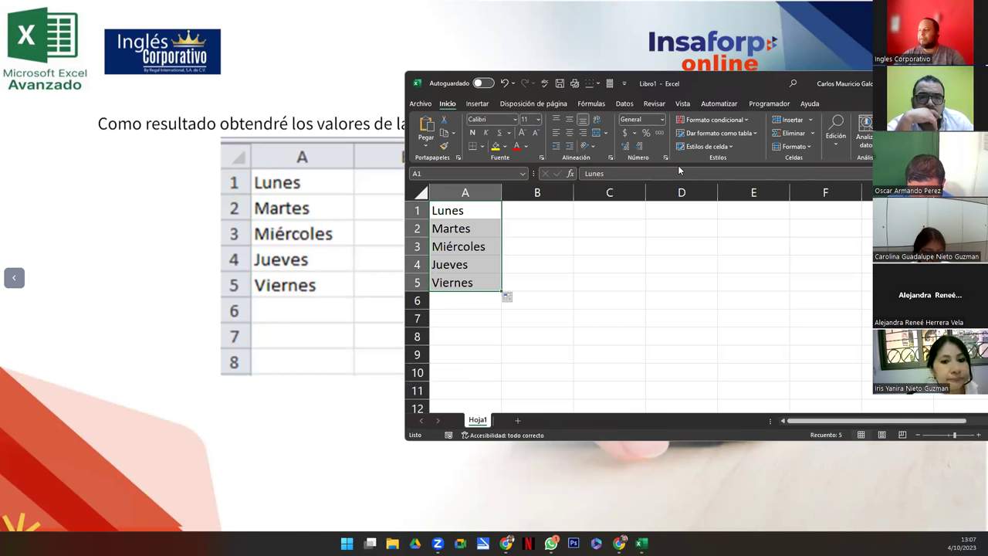
drag(605, 84, 447, 149)
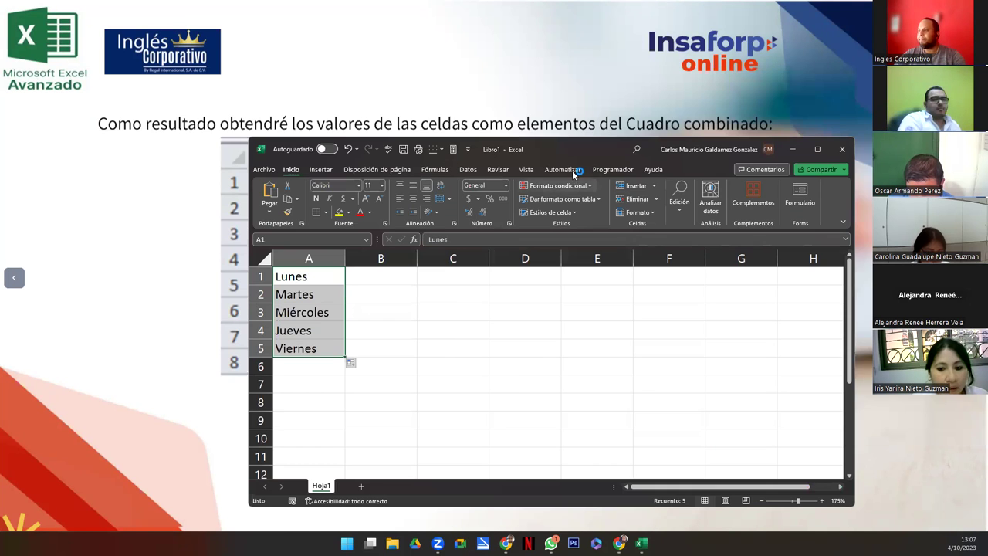
Step: Draw an ActiveX combo box across C3:D3, maximize the Excel window, and select the combo box
click(610, 170)
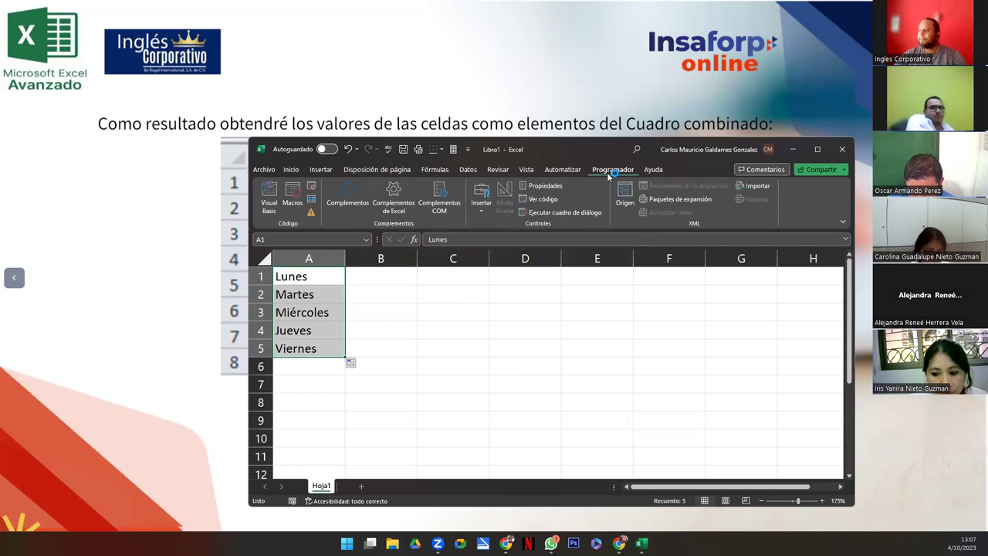
click(482, 202)
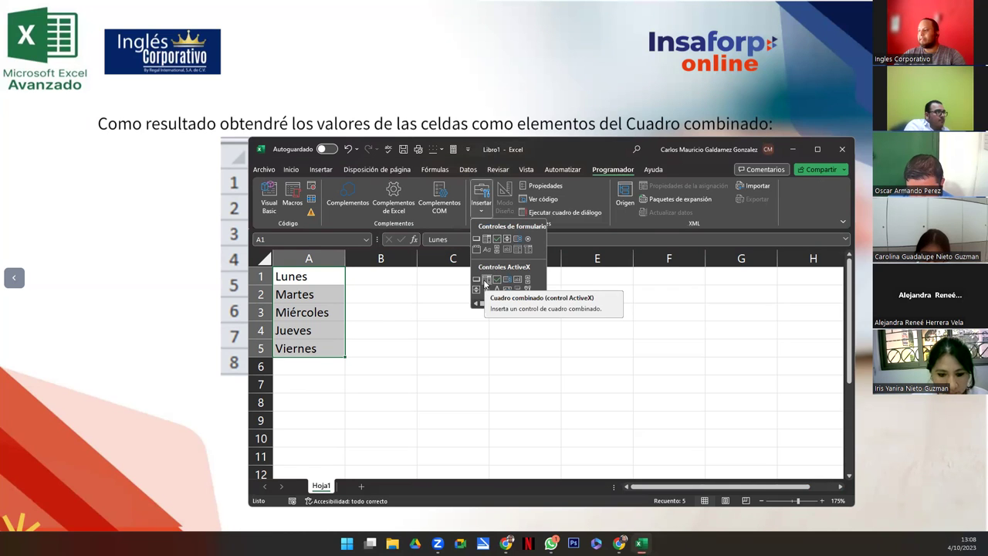
click(485, 279)
drag(415, 303, 561, 322)
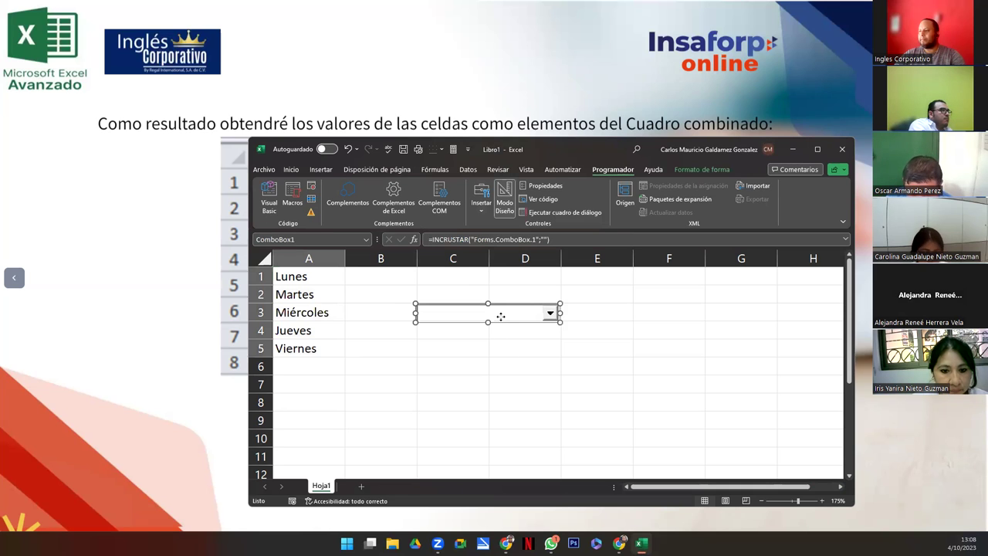
click(501, 357)
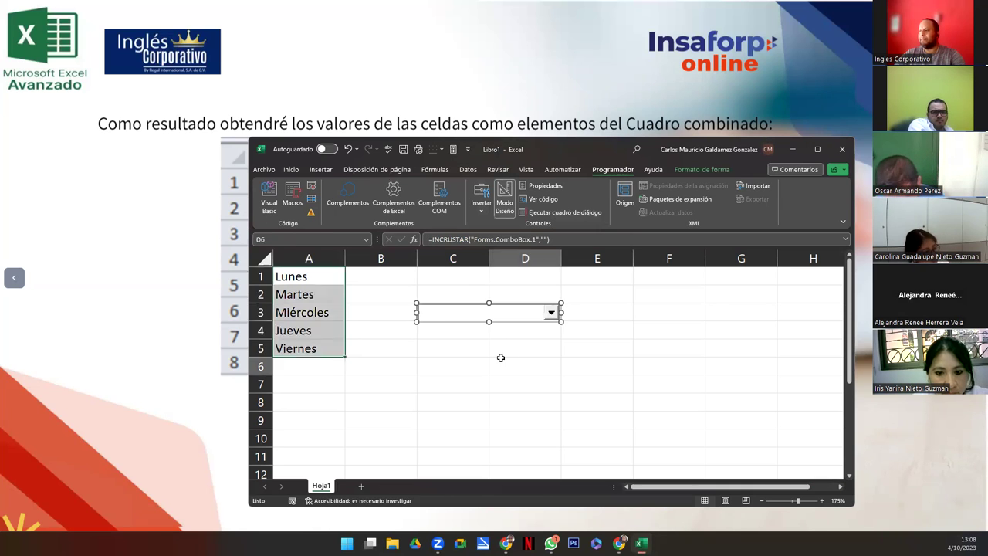
click(818, 149)
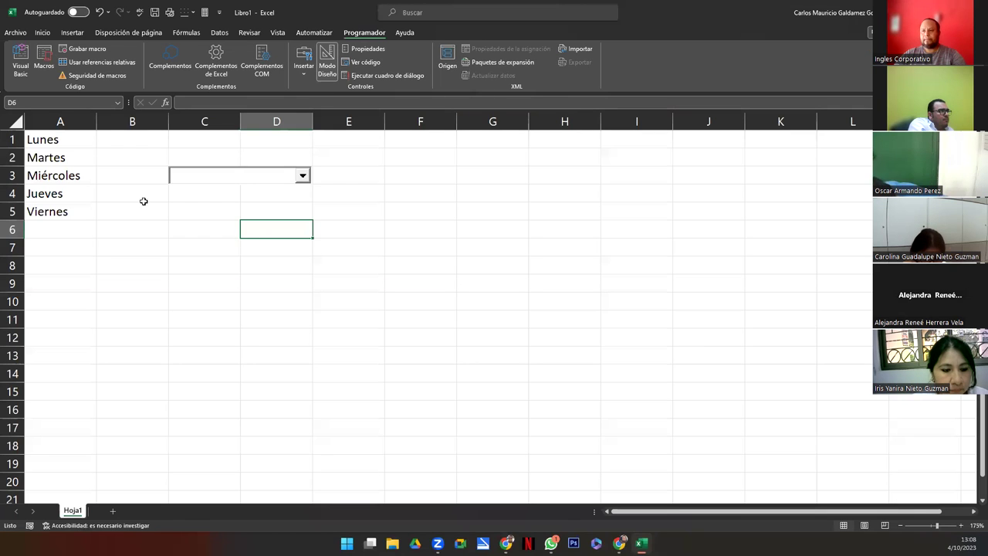
click(267, 178)
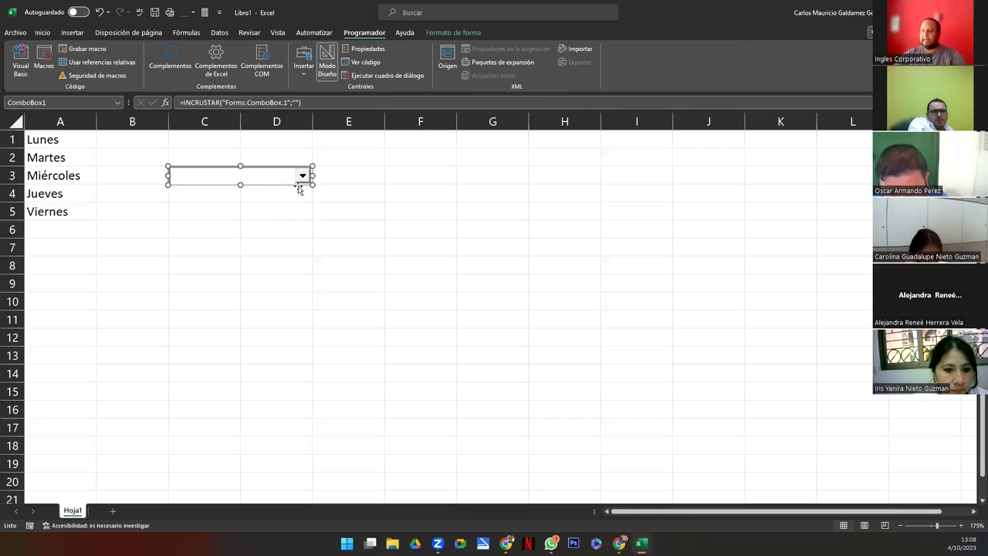
Step: Review the combo box's Format Control protection, properties and alternative text tabs, then close it
right_click(302, 176)
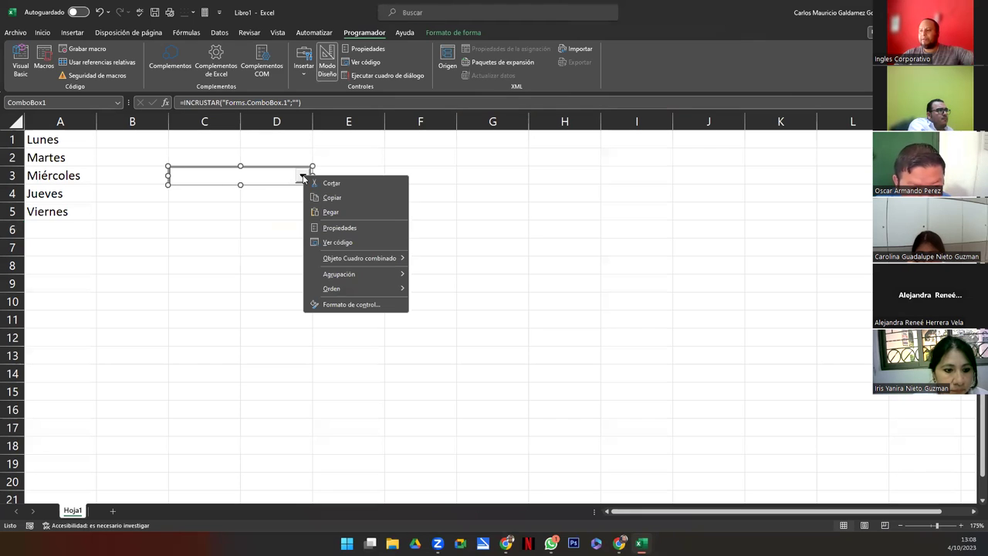
click(381, 306)
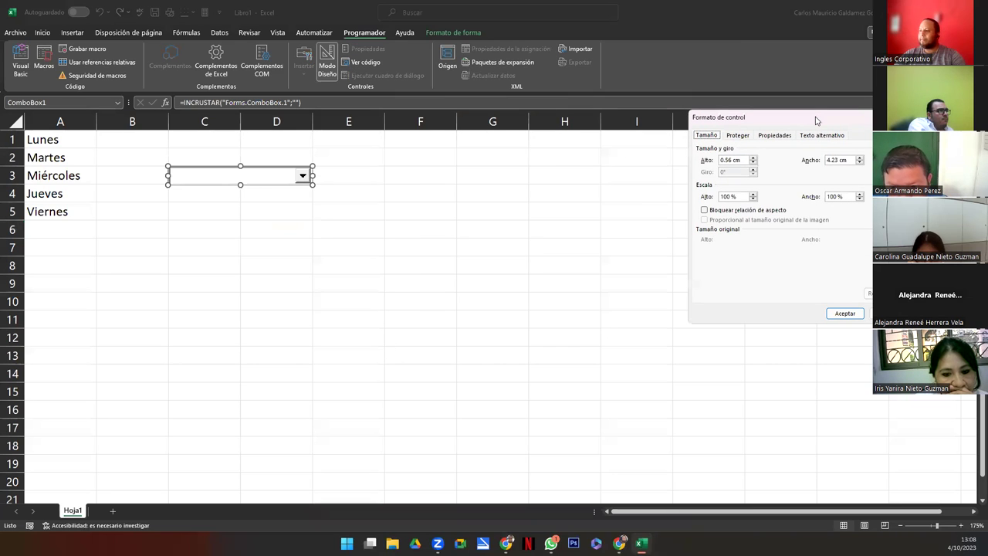
drag(816, 121, 516, 189)
click(438, 204)
click(469, 203)
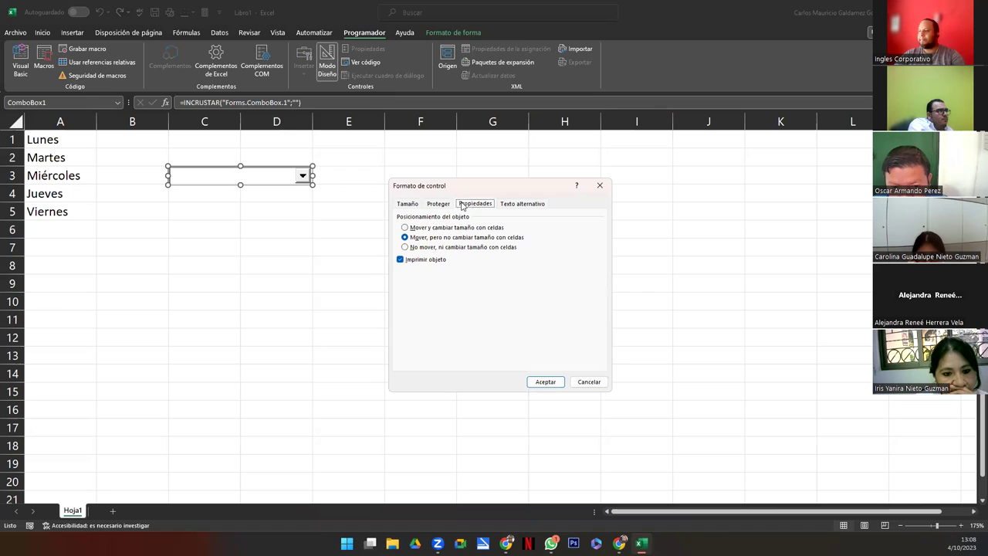
click(510, 205)
key(Escape)
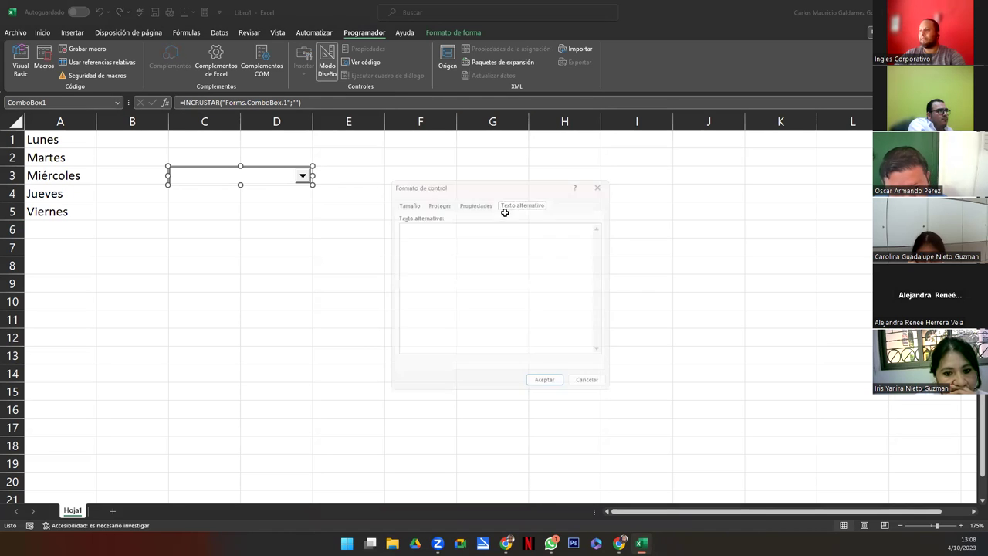
Step: Set ComboBox1's ListFillRange property to A1:A5 in the Properties window
click(280, 213)
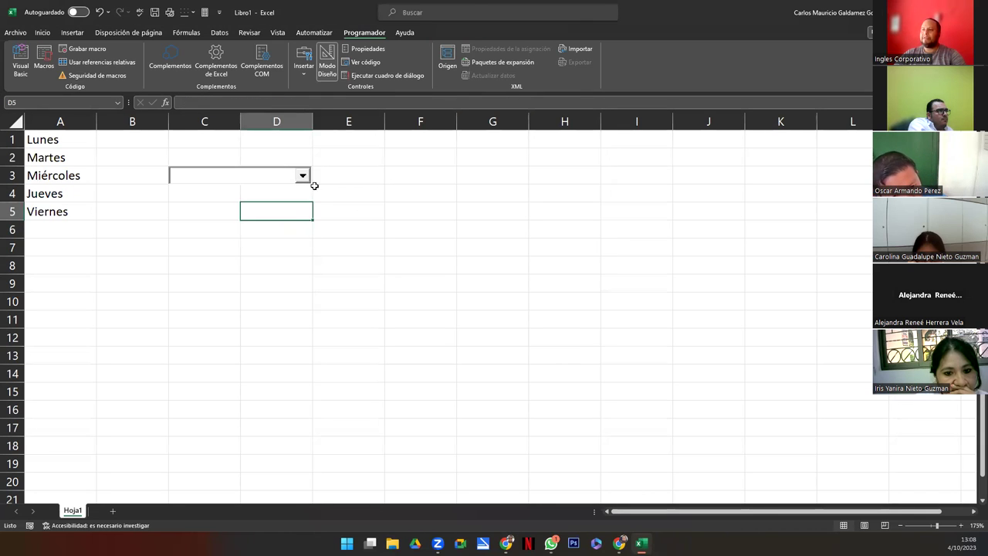
click(308, 175)
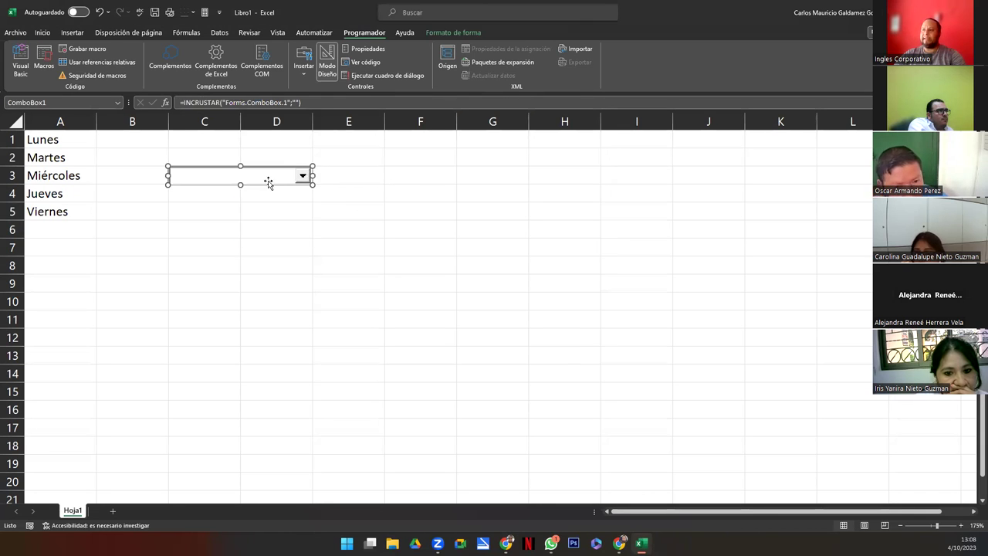
click(368, 49)
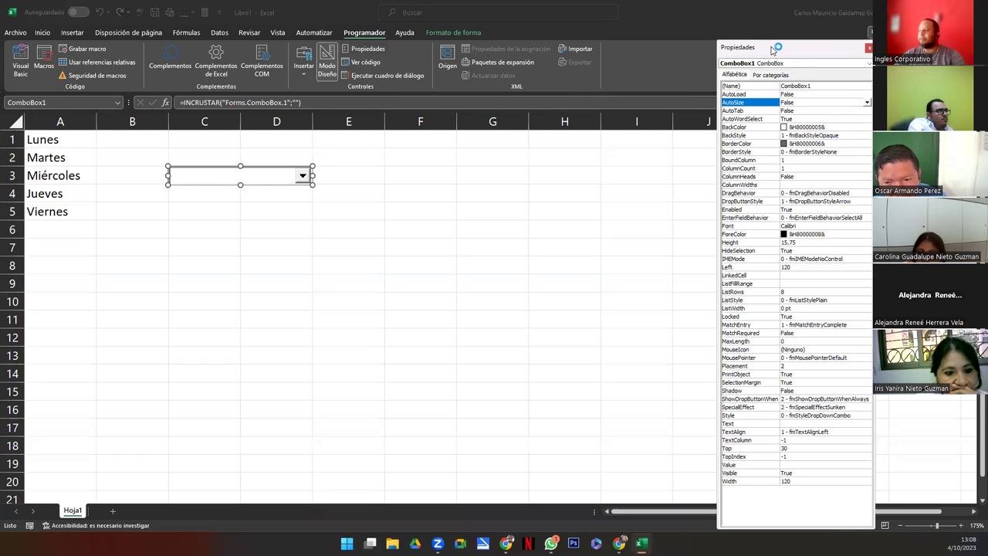
drag(775, 48, 418, 29)
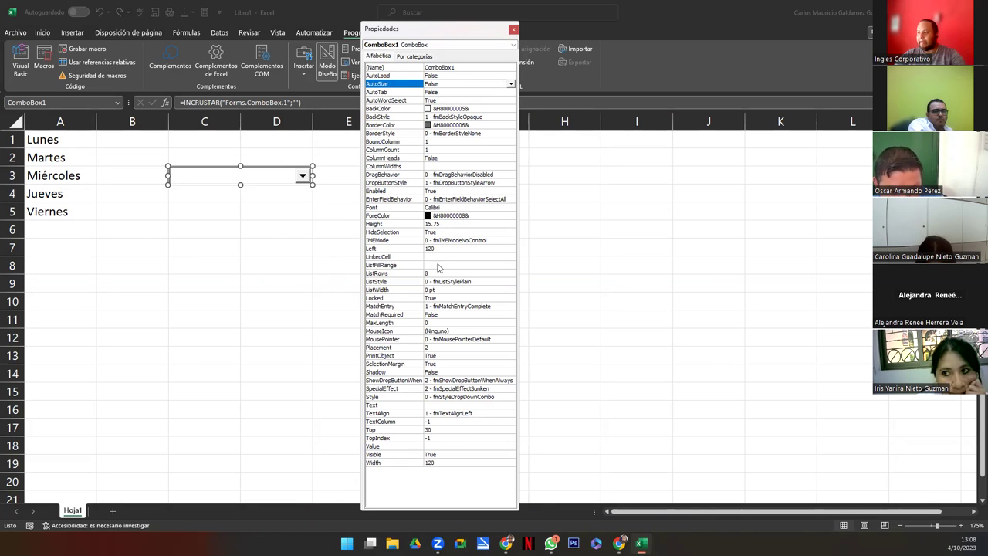
click(379, 265)
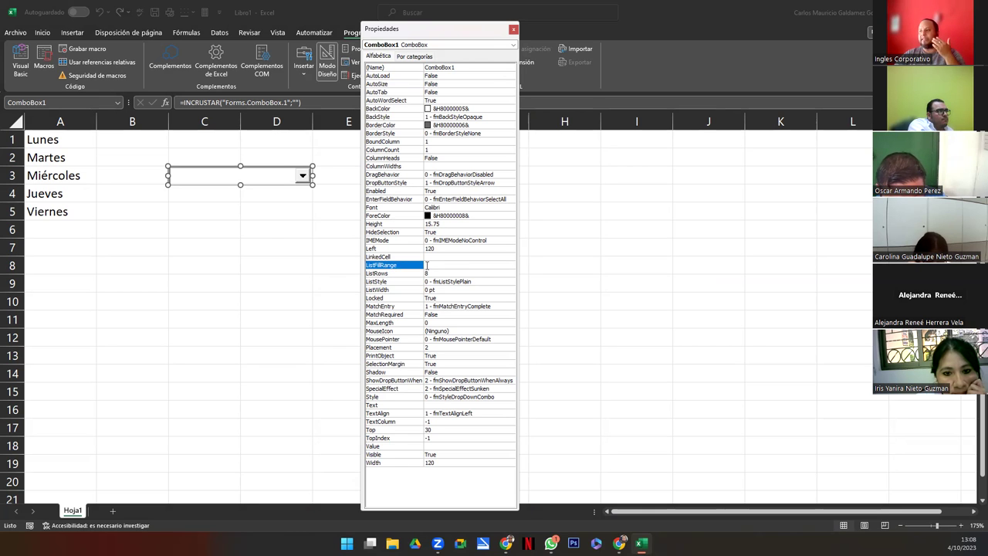
click(435, 264)
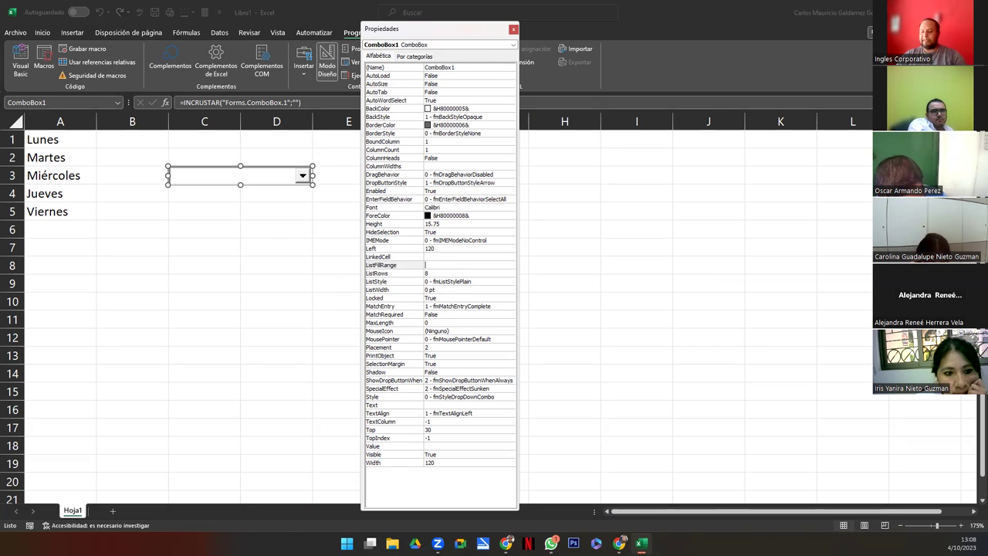
text(A1:)
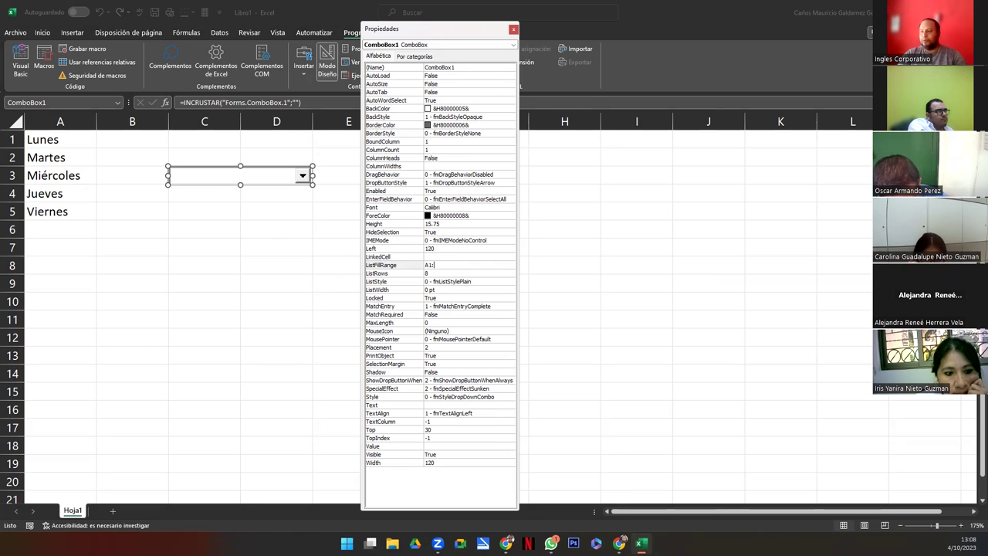
text(A5)
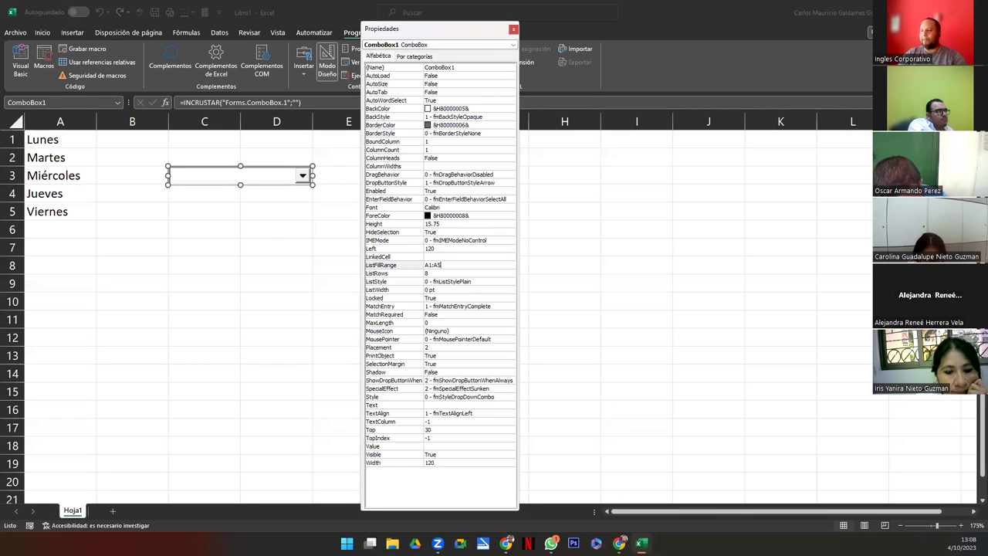
key(Return)
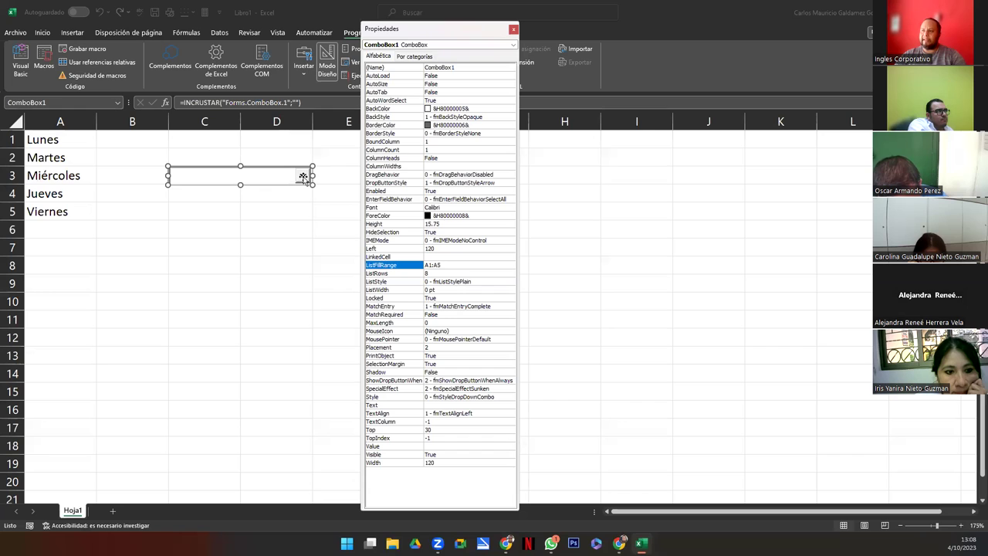
Step: Leave design mode and test the combo box's Lunes–Viernes dropdown list
click(325, 70)
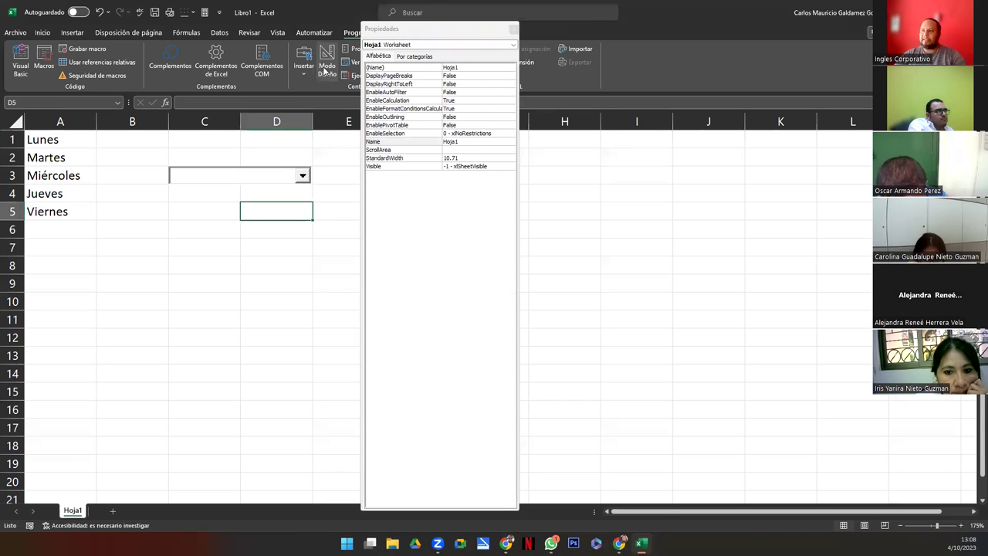
click(302, 176)
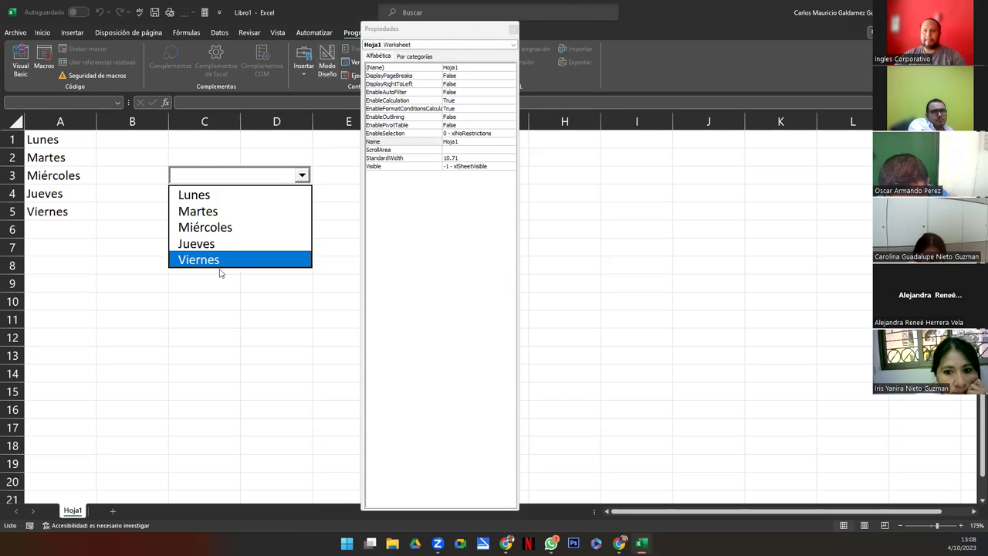
click(281, 177)
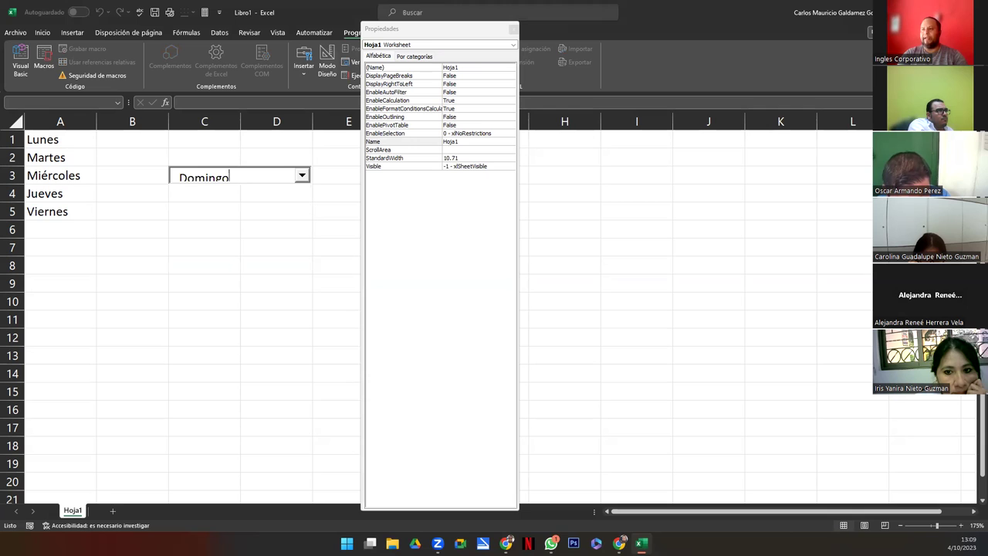
click(218, 230)
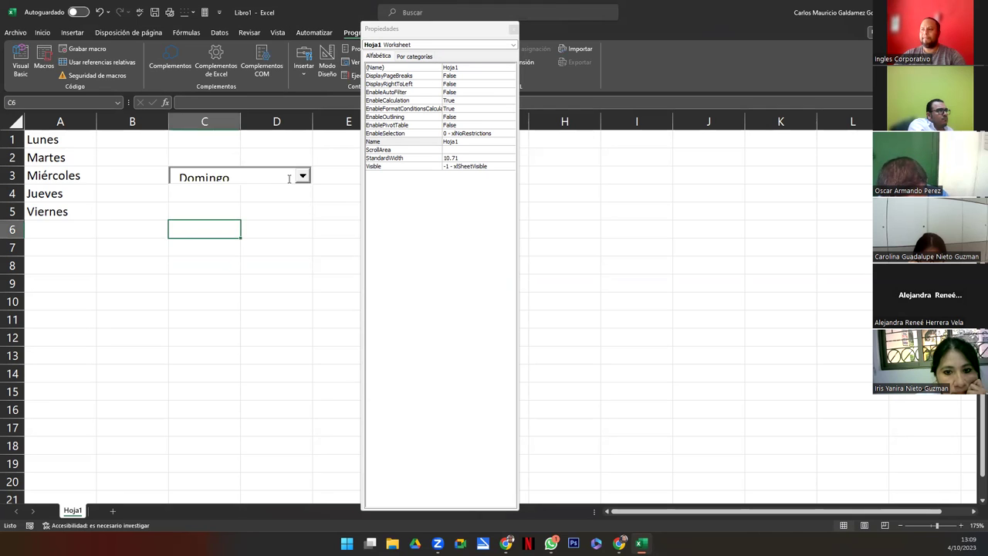
click(302, 175)
click(302, 175)
click(231, 230)
click(245, 181)
Step: Make the combo box taller in design mode, then test its weekday list again
click(327, 66)
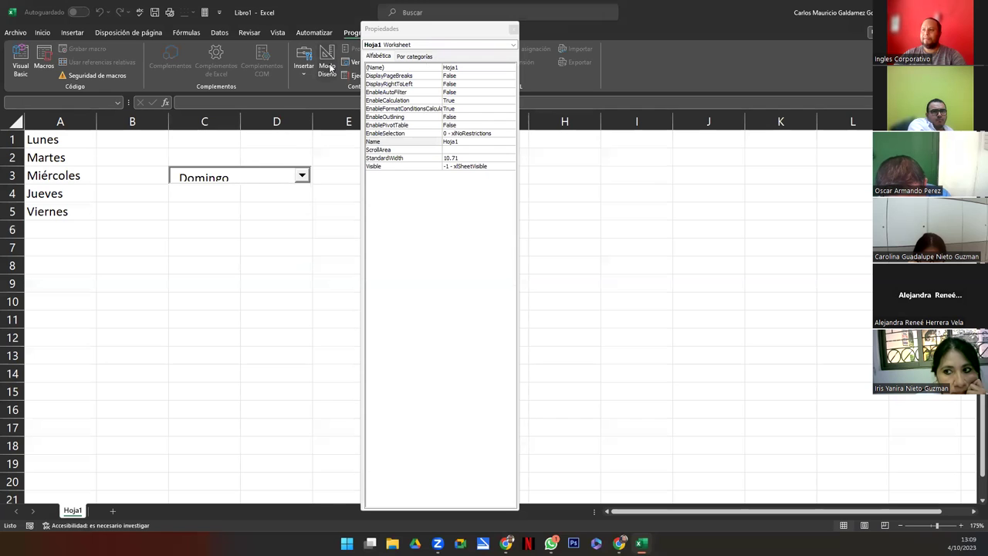
click(242, 179)
drag(240, 186, 240, 193)
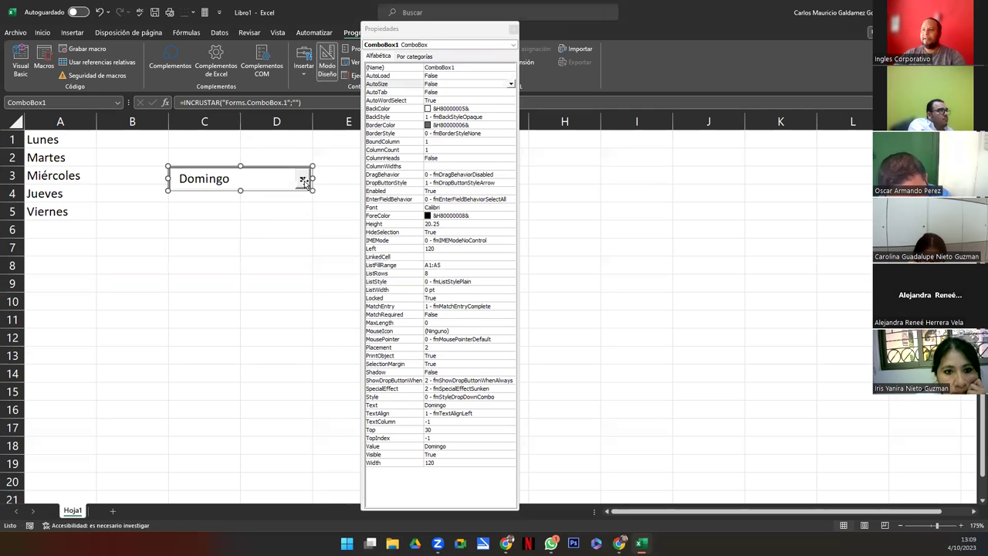
click(328, 67)
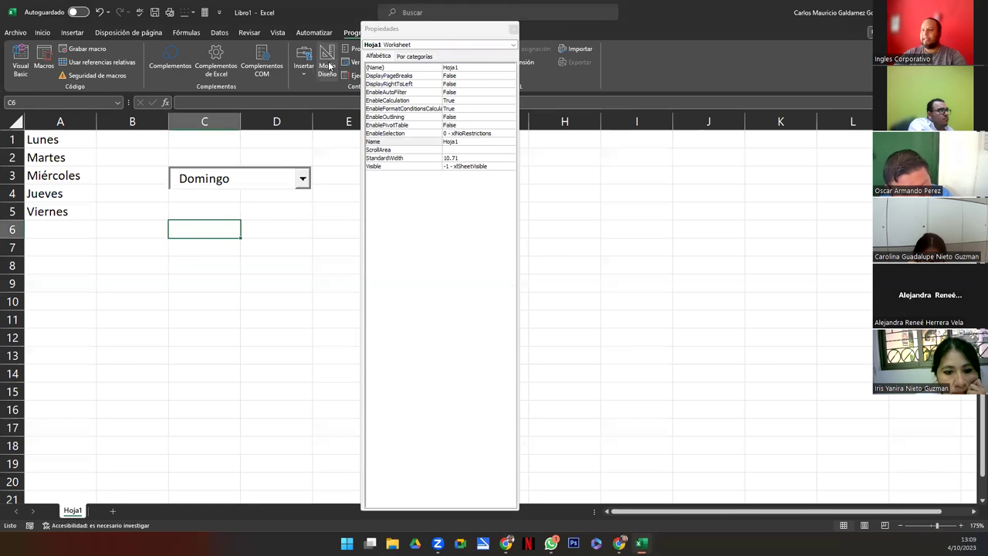
click(303, 178)
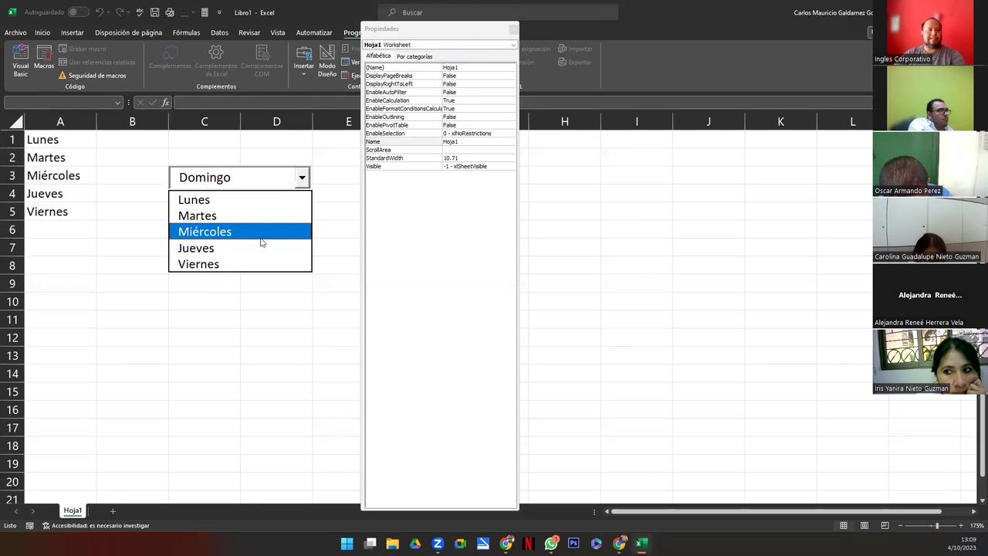
key(Escape)
Step: Delete 'Domingo' from the combo box, check the list stays empty, and return to design mode
drag(264, 179, 143, 177)
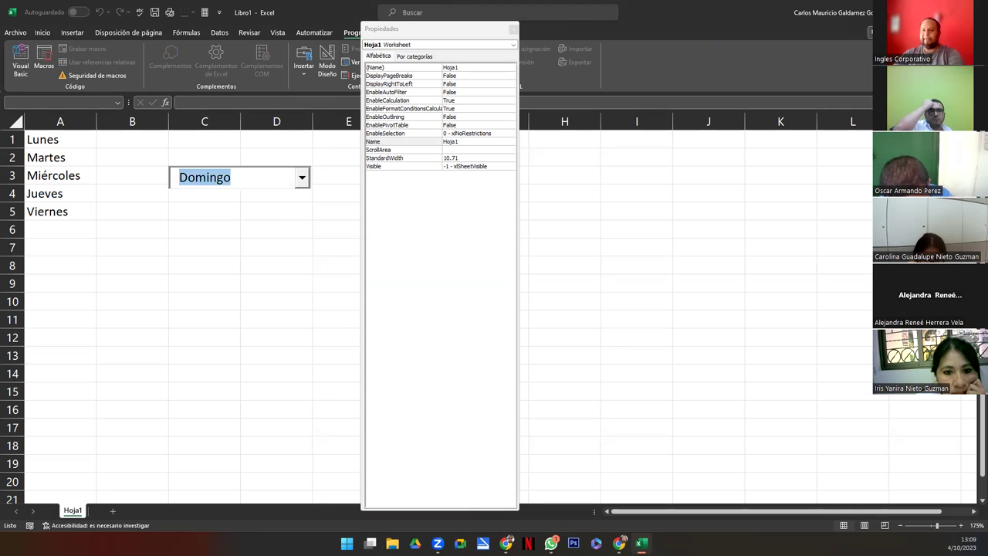
key(BackSpace)
click(203, 243)
click(300, 182)
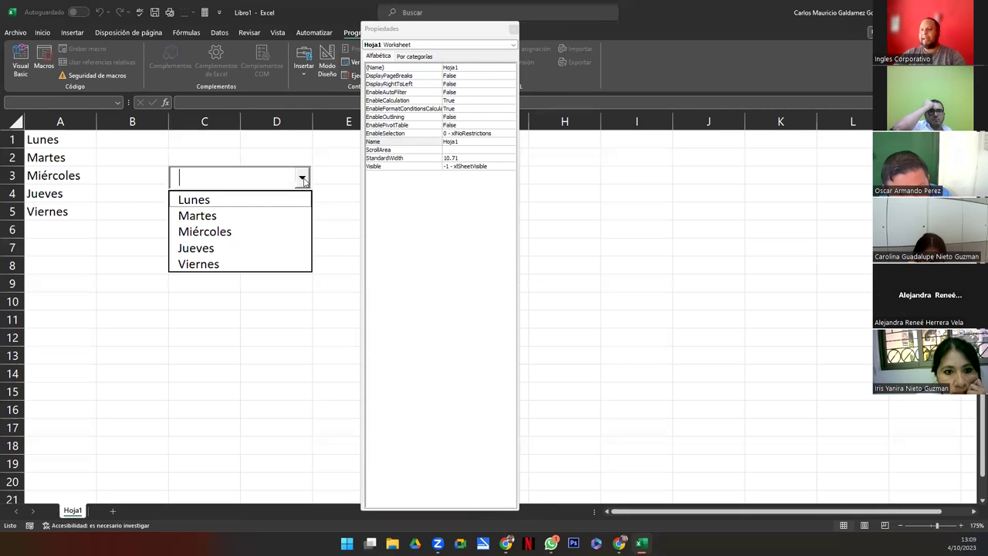
click(228, 181)
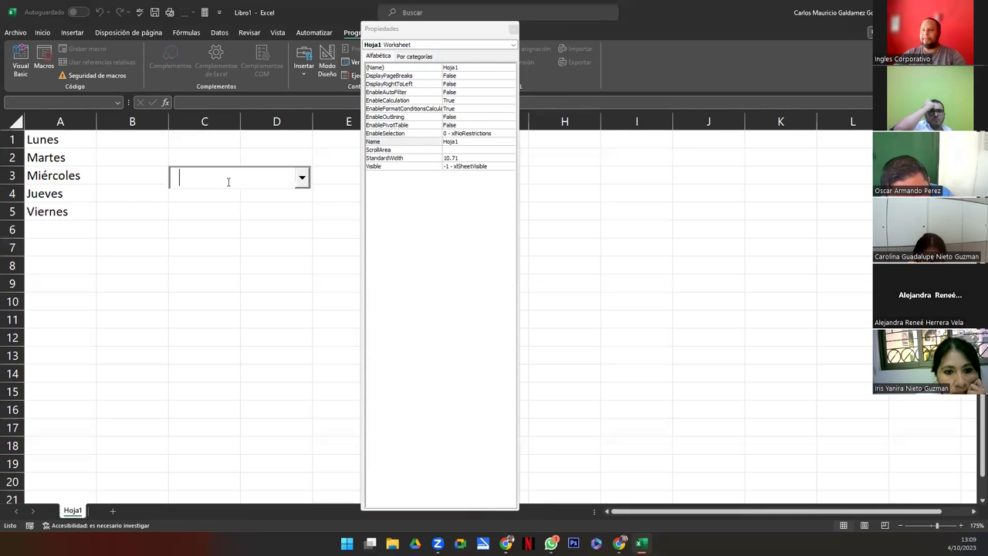
click(302, 177)
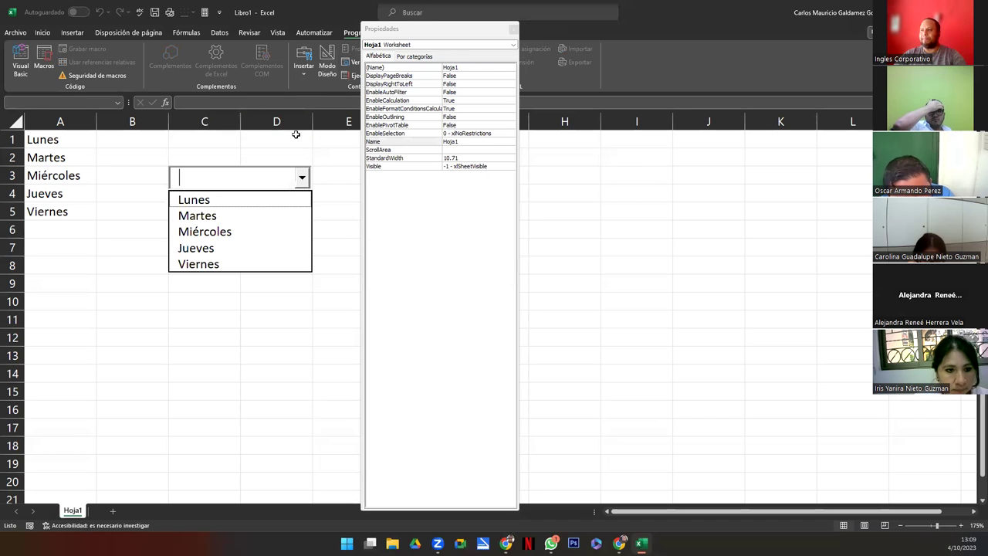
click(301, 178)
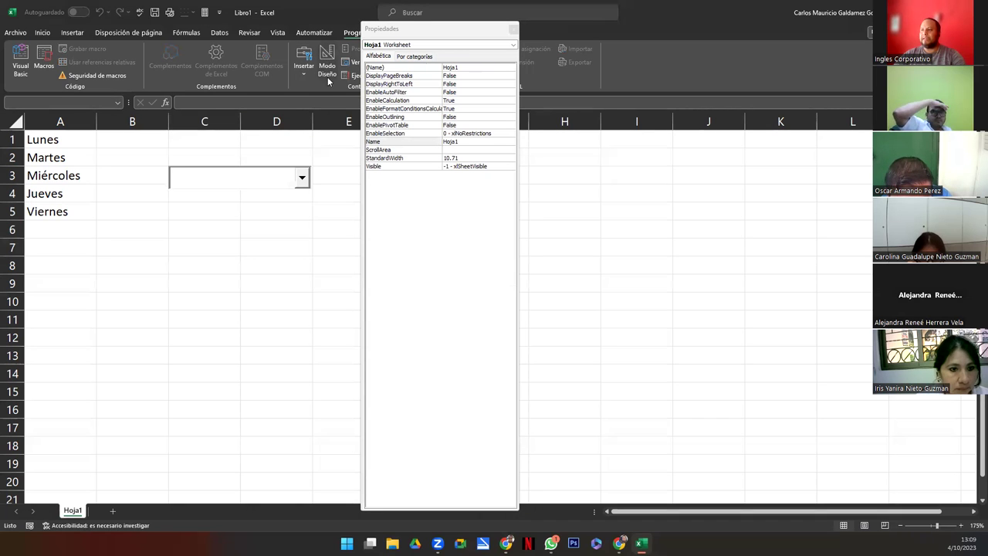
click(305, 189)
right_click(307, 179)
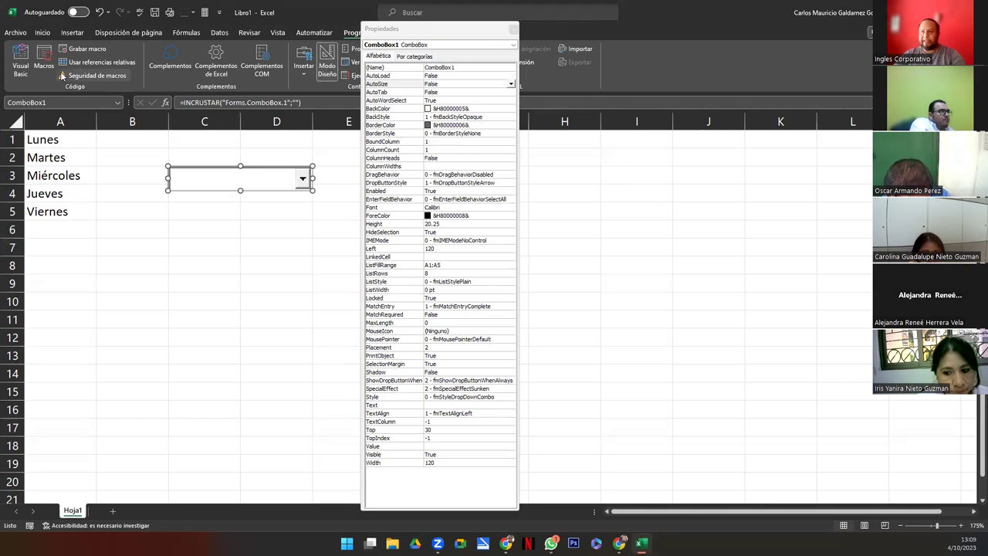
Step: Open the VBA editor and the ThisWorkbook code window, then return to the Genially combo box result slide
click(29, 76)
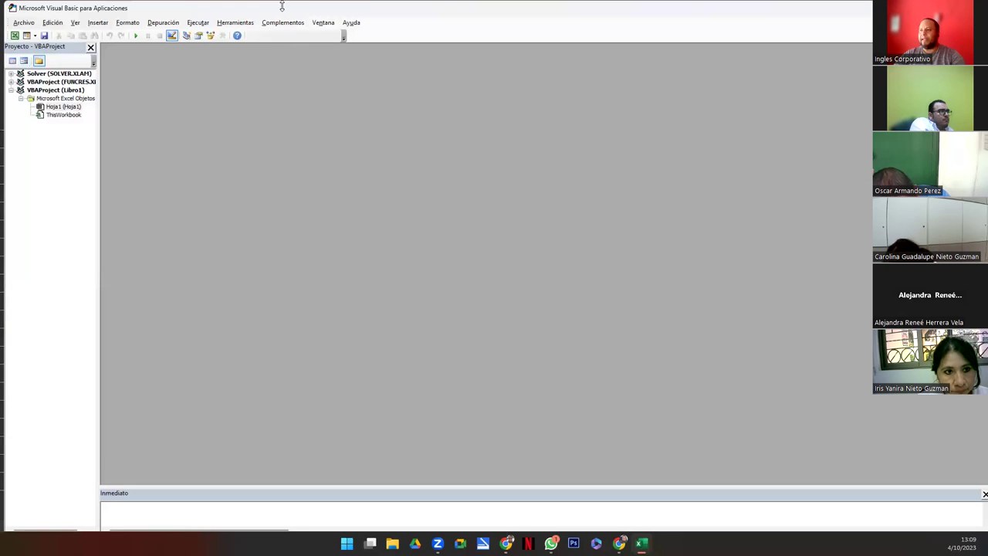
key(super+Down)
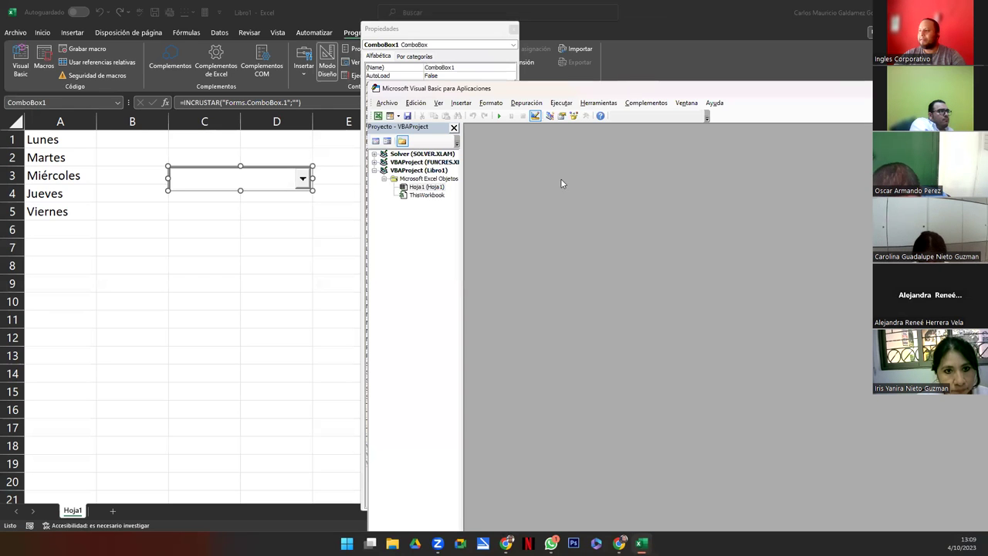
double_click(423, 196)
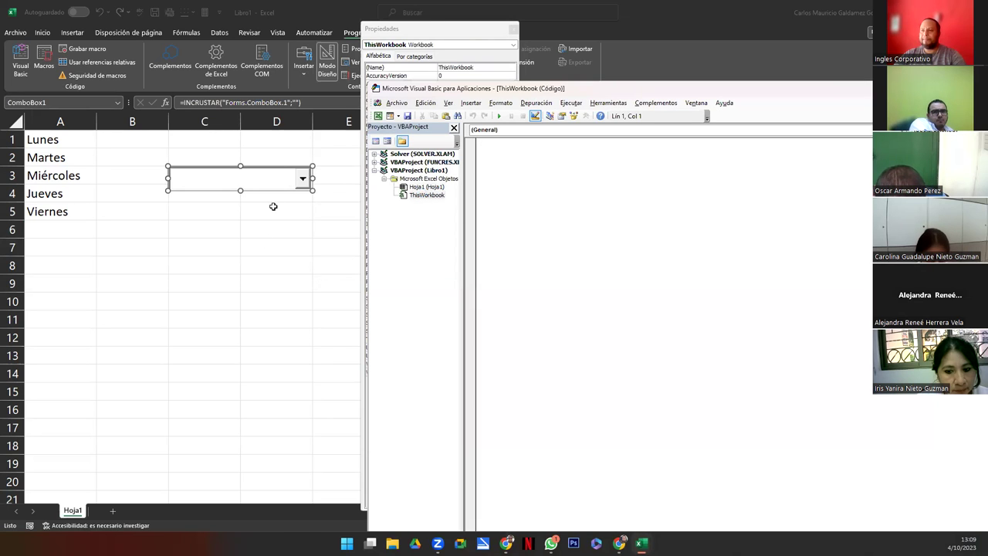
click(456, 270)
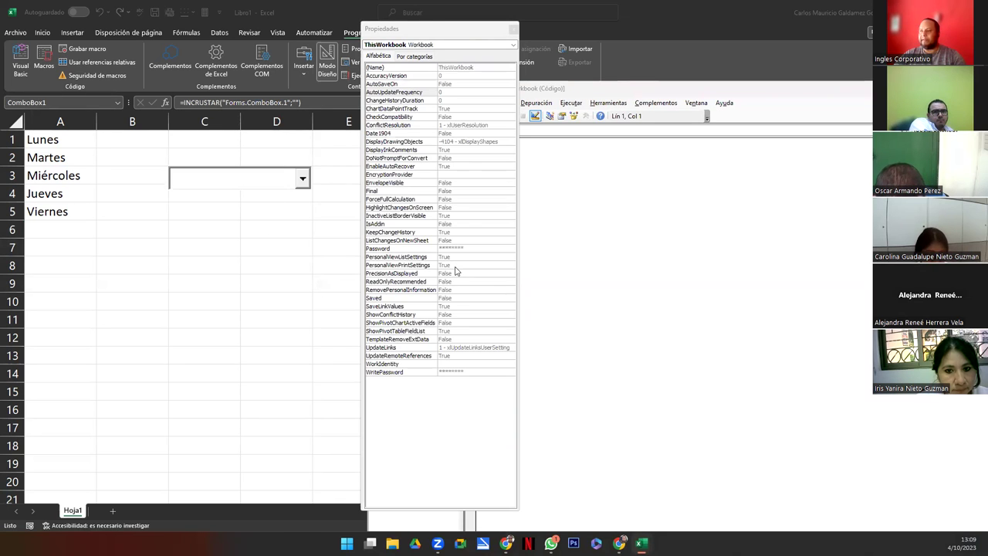
key(alt+Tab)
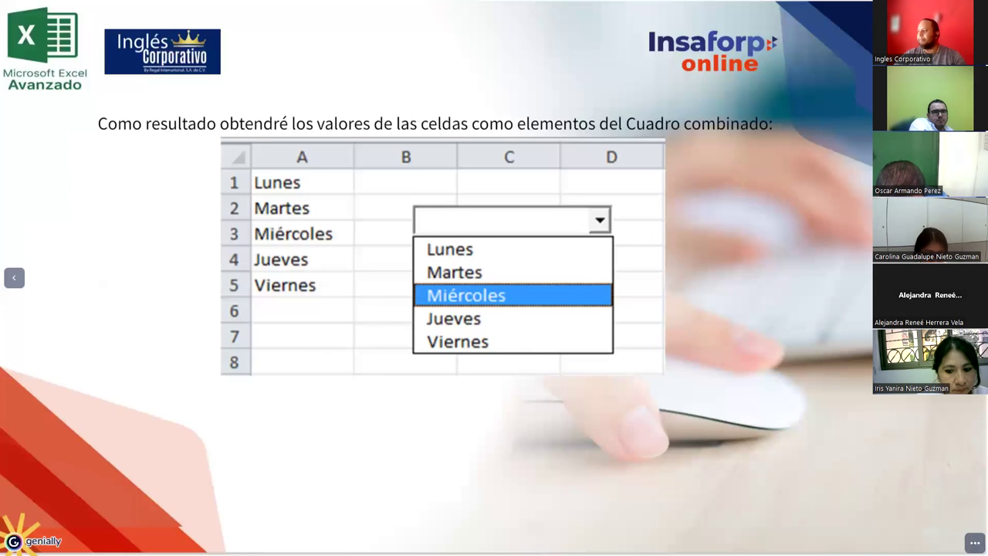
Step: Advance two slides to the ComboBox1_Change validation code example, then return to the VBA editor
key(Right)
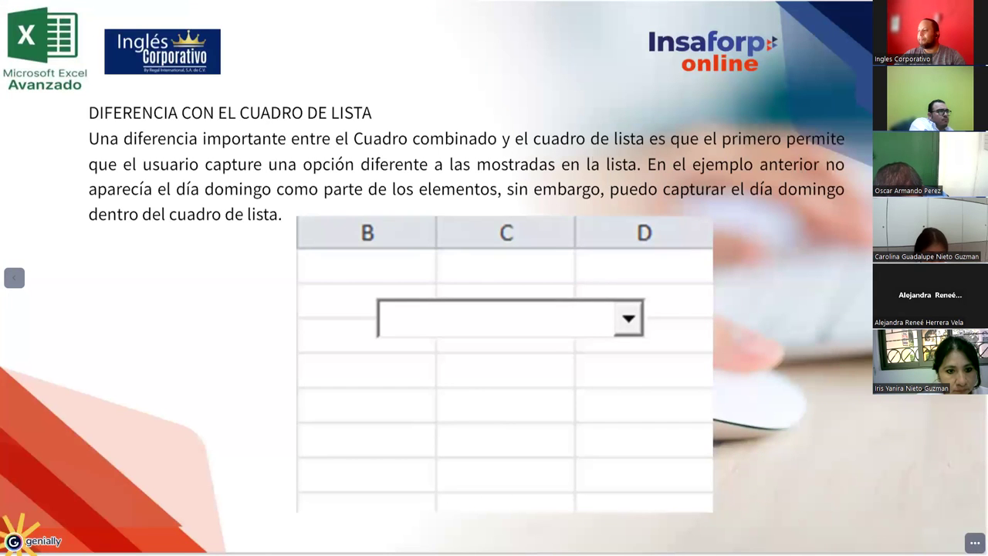
key(Right)
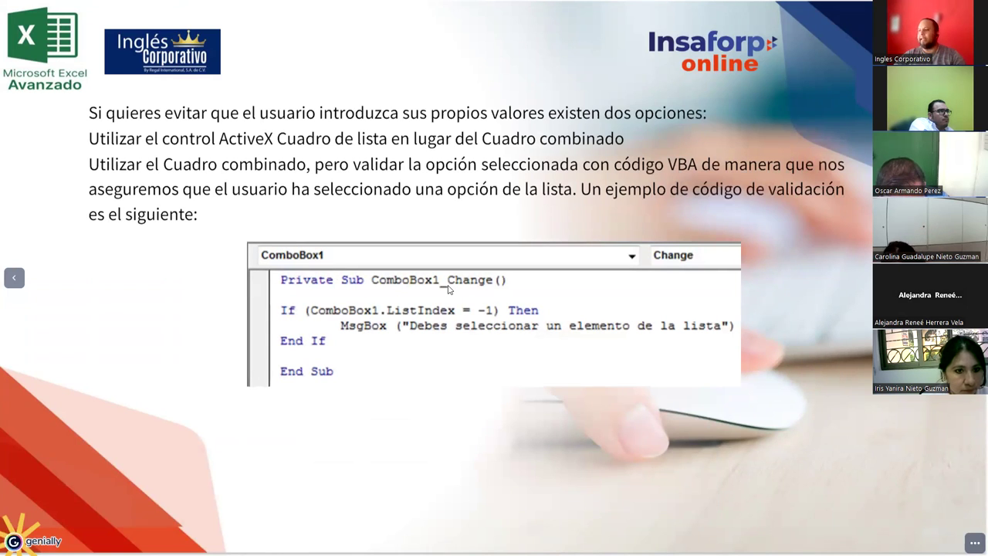
key(alt+Tab)
Step: Open Hoja1's code window and insert an empty ComboBox1_Change procedure from the Object list
click(656, 133)
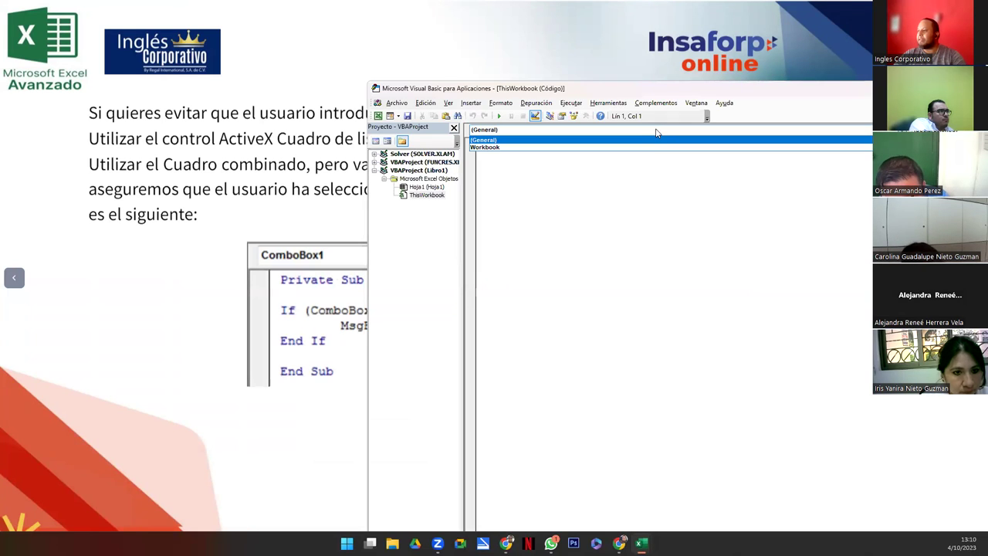
click(509, 148)
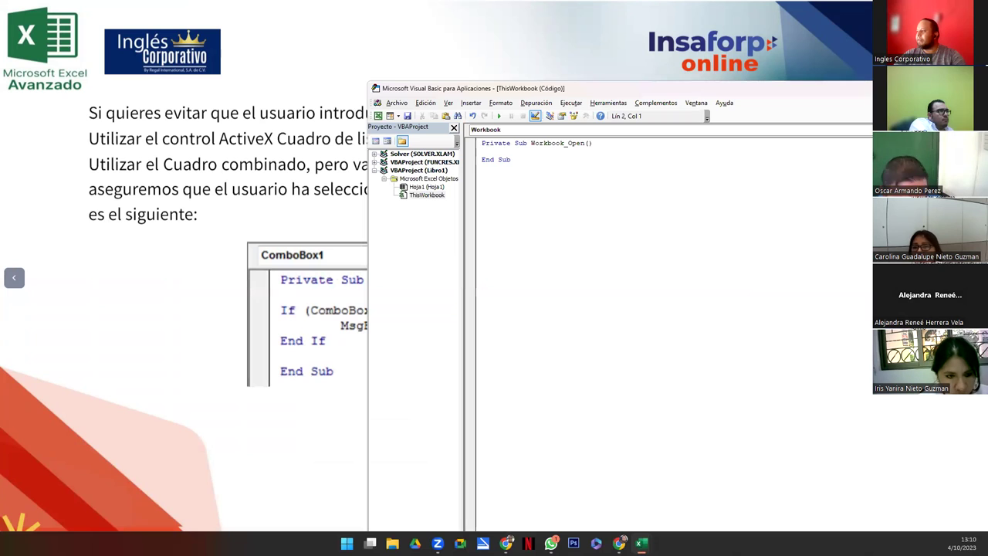
click(415, 187)
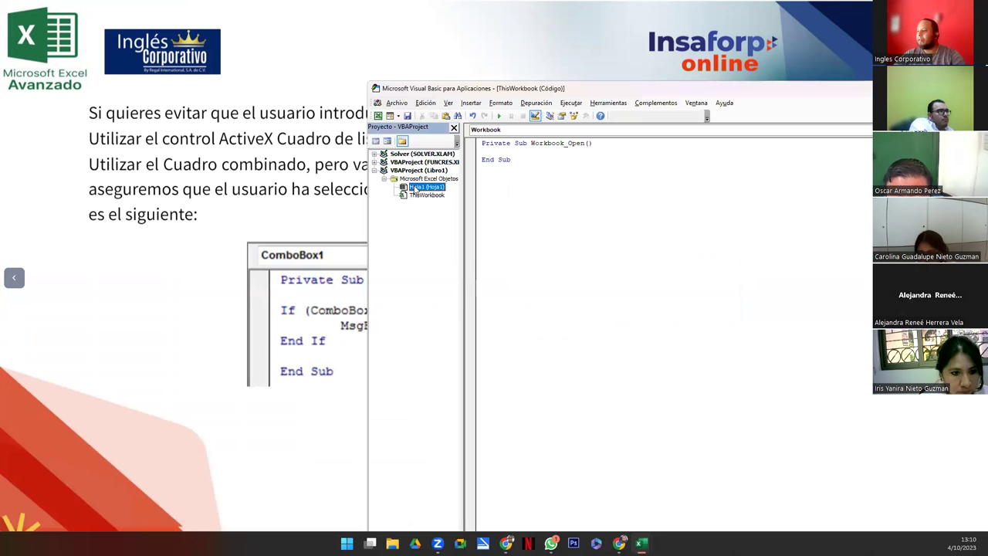
double_click(415, 187)
click(581, 130)
click(567, 142)
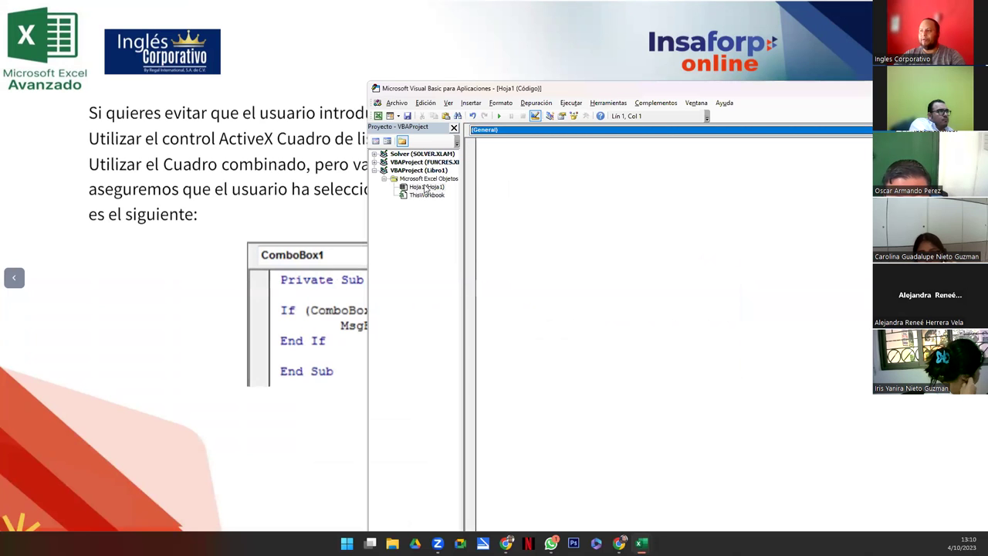
click(426, 188)
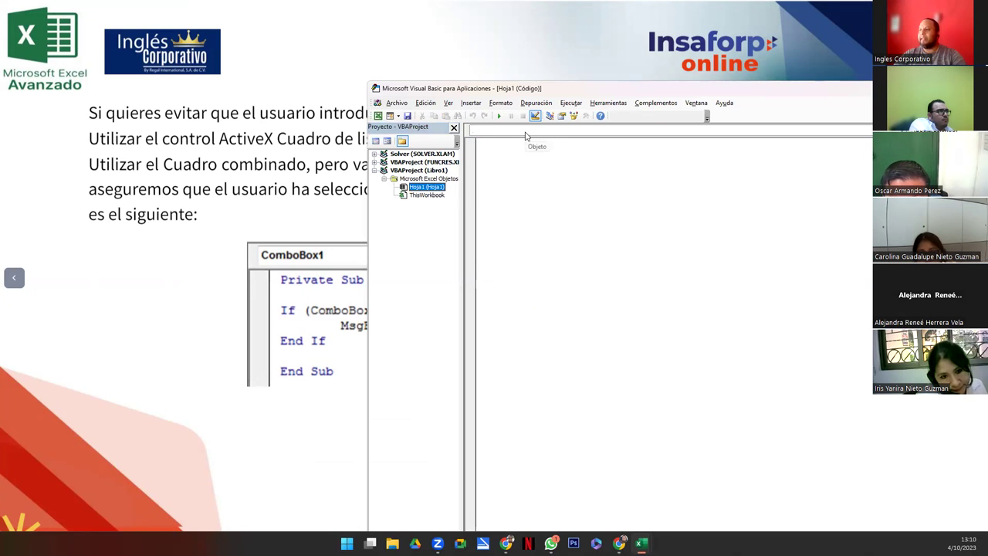
click(525, 131)
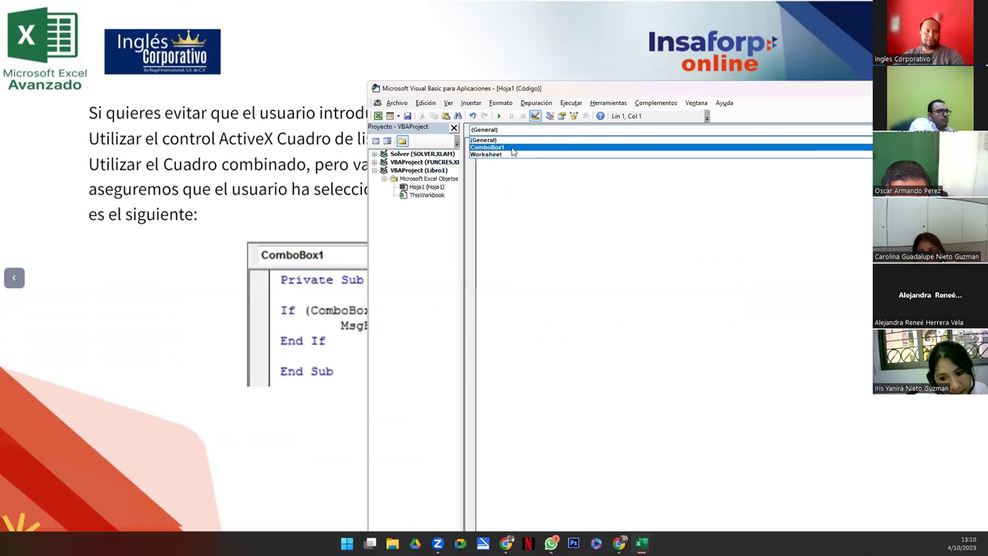
click(512, 149)
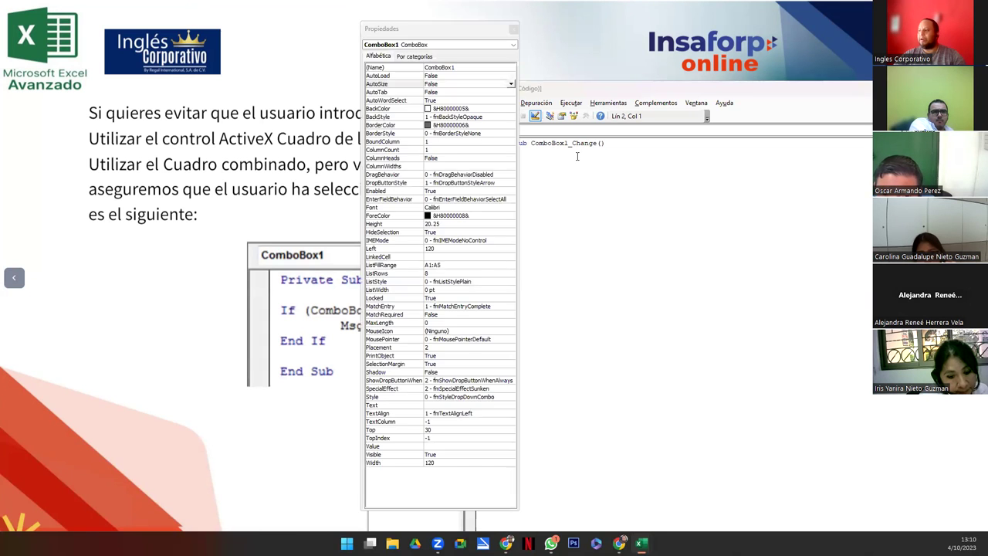
key(alt+Tab)
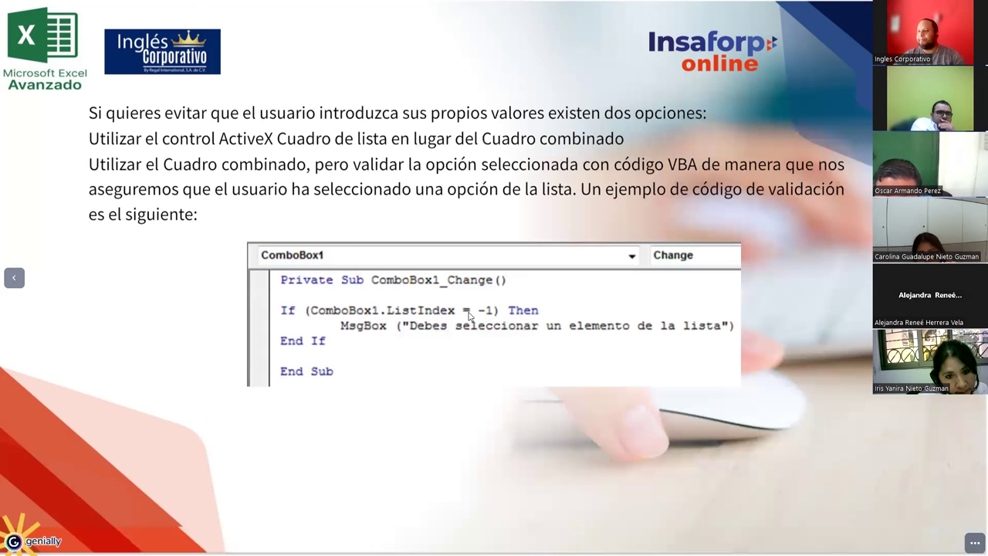
key(alt+Tab)
Step: Write the If line checking ComboBox1.ListIndex = -1 inside the Change procedure
key(Return)
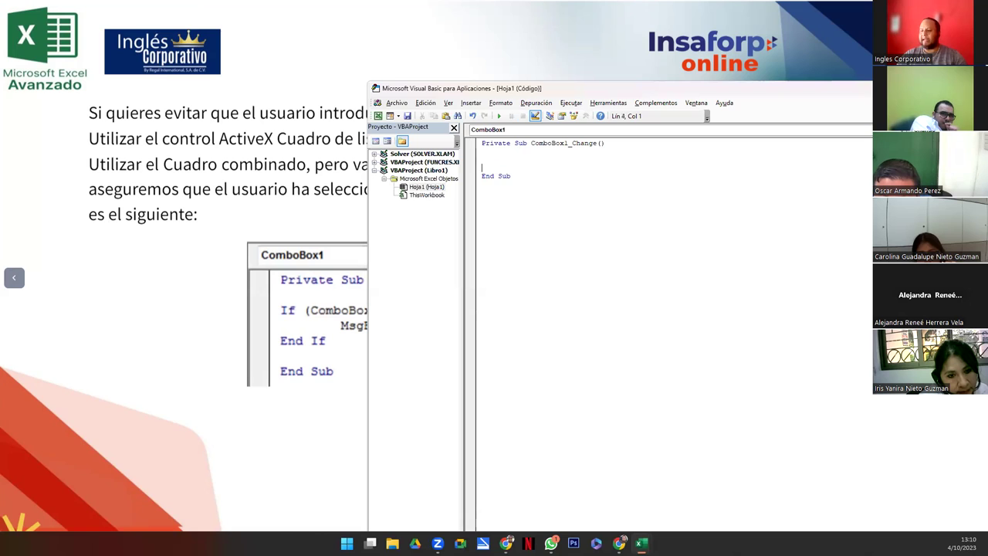
text(If)
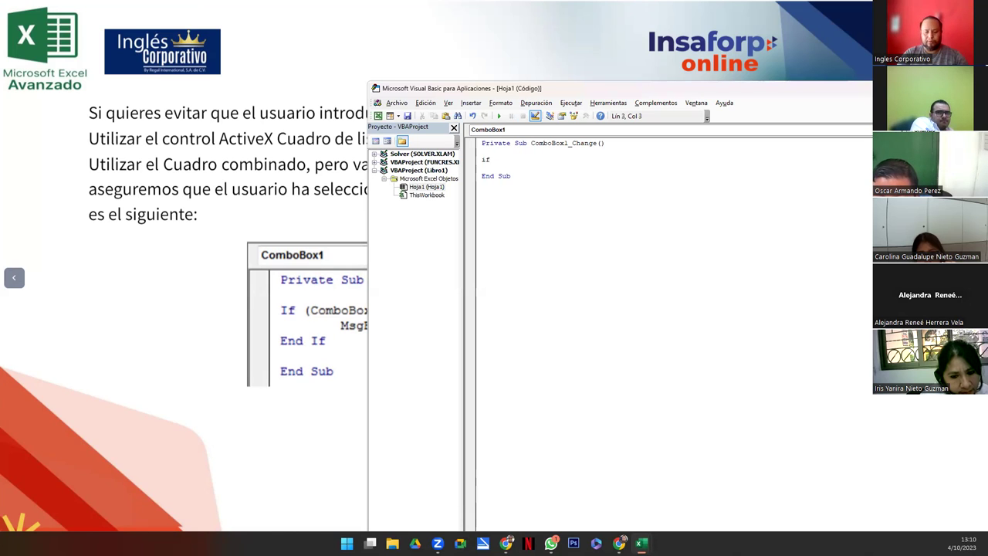
text(mbobo)
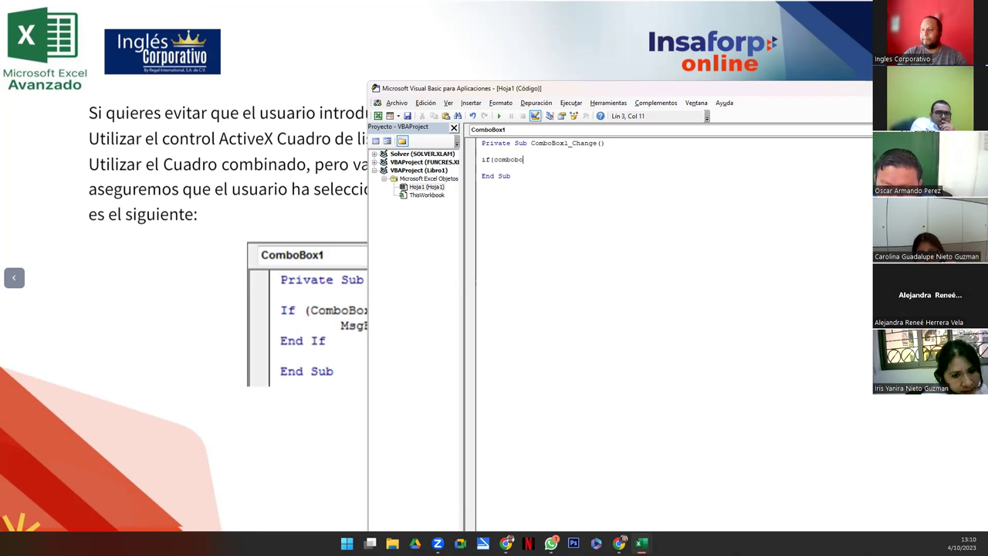
text(x1.)
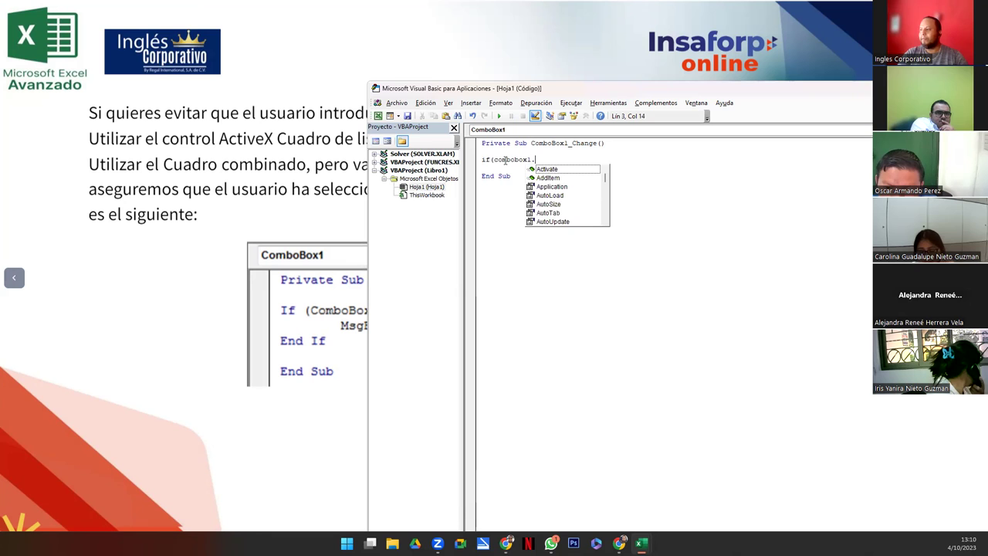
key(alt+Tab)
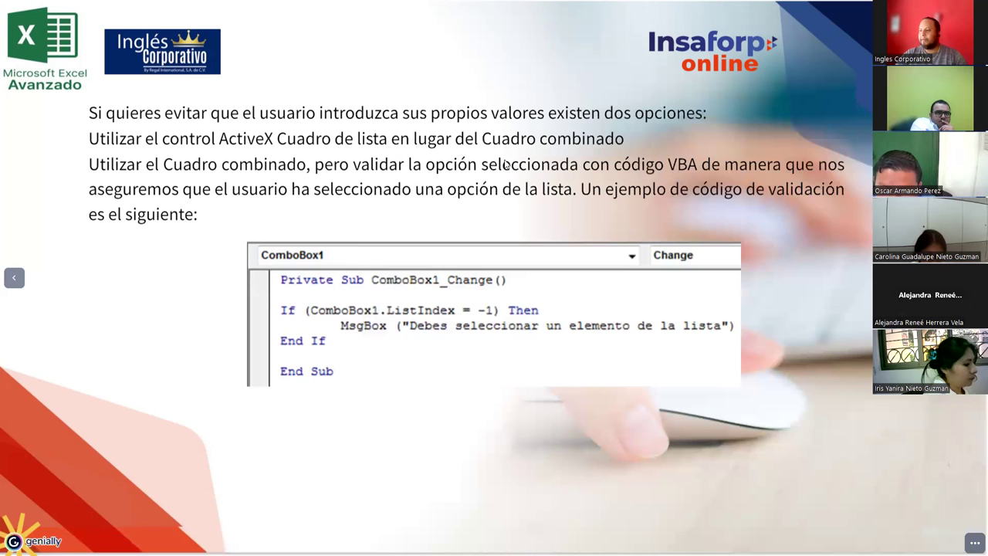
key(alt+Tab)
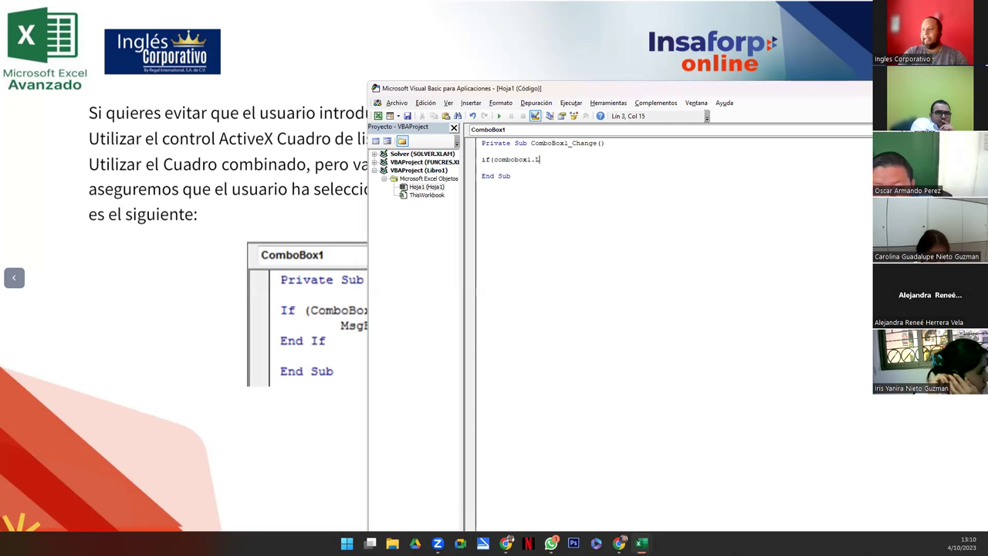
key(BackSpace)
text(.)
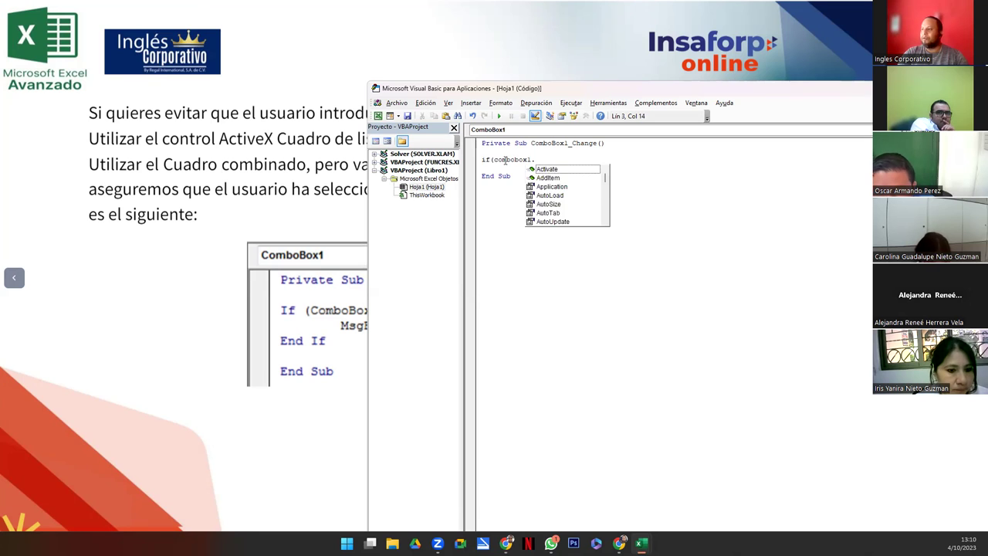
text(Lis)
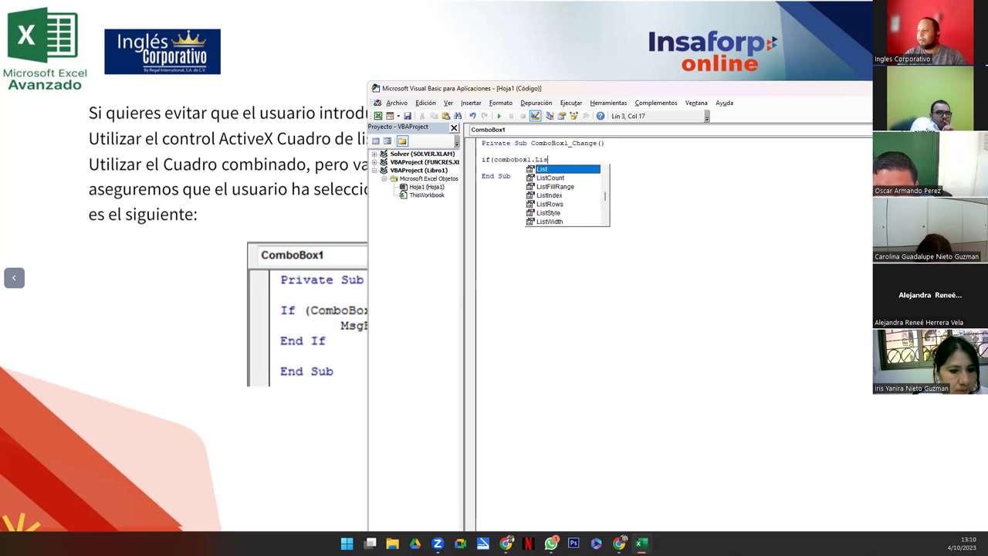
key(Down)
key(Down)
key(Down)
key(Down)
key(Down)
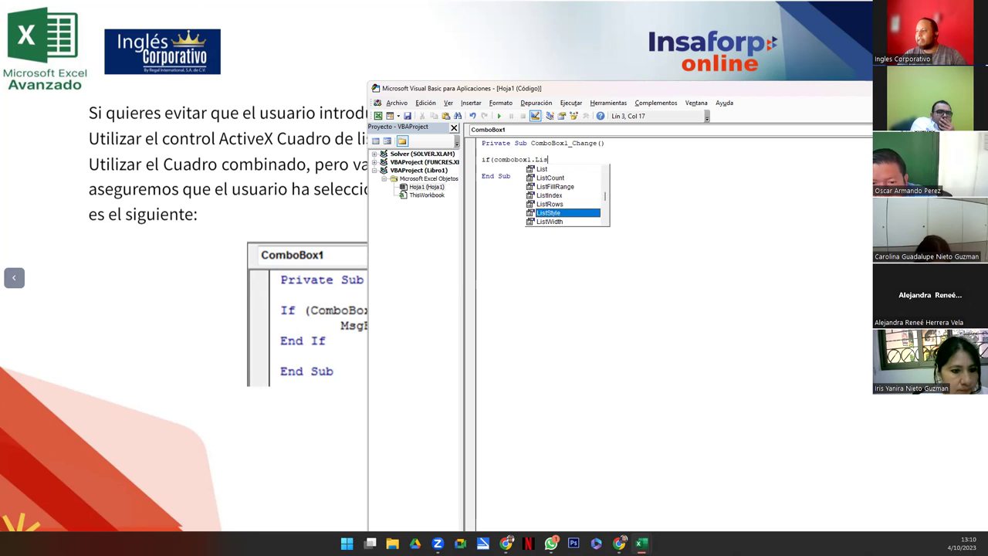
key(Down)
key(Down)
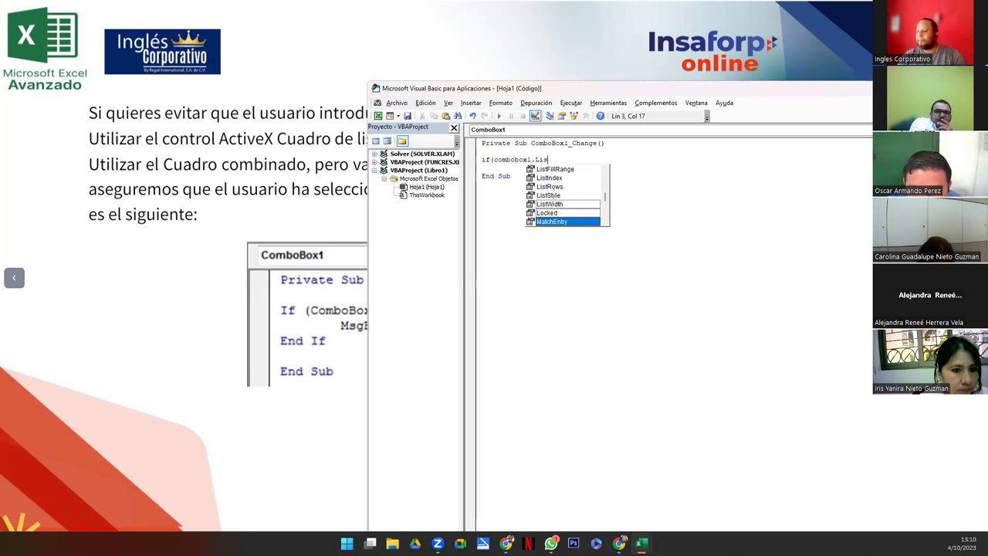
key(alt+Tab)
key(alt+Tab)
key(BackSpace)
key(BackSpace)
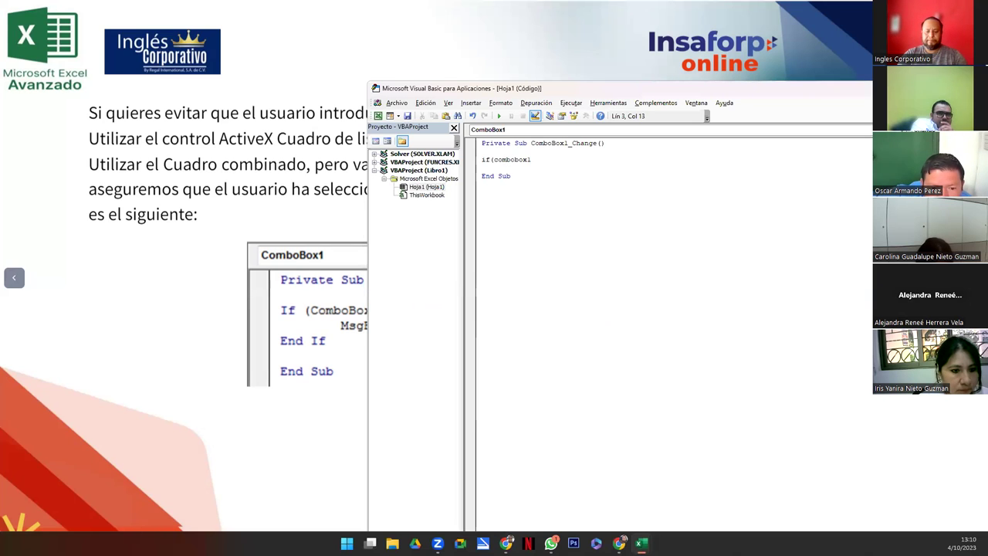
text(.Li)
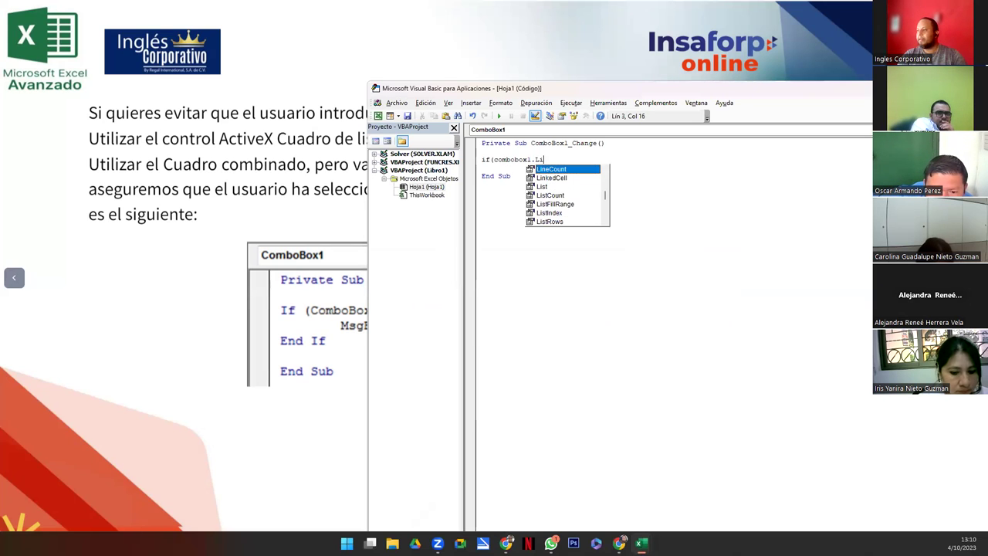
key(Down)
key(Down)
key(Down)
key(Down)
key(Down)
key(Tab)
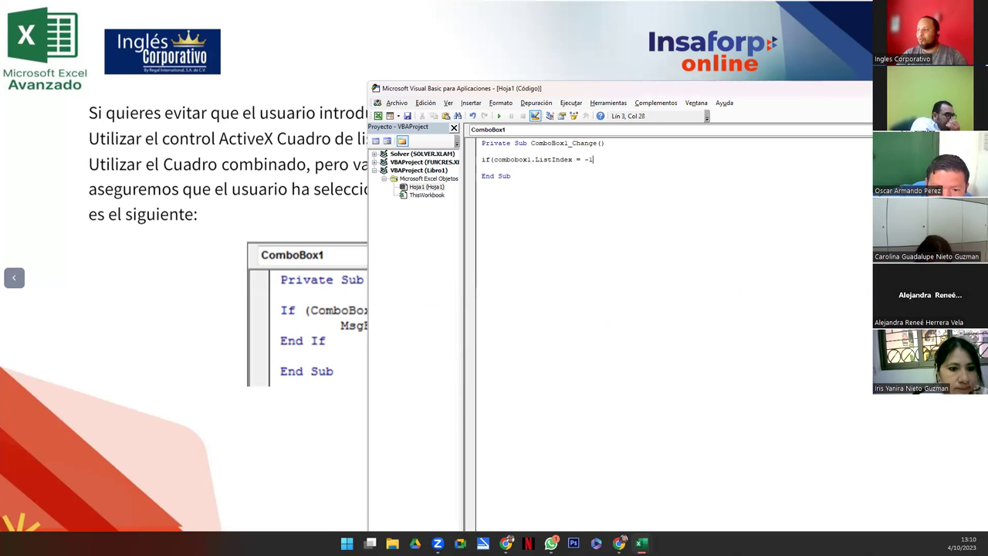
text() then)
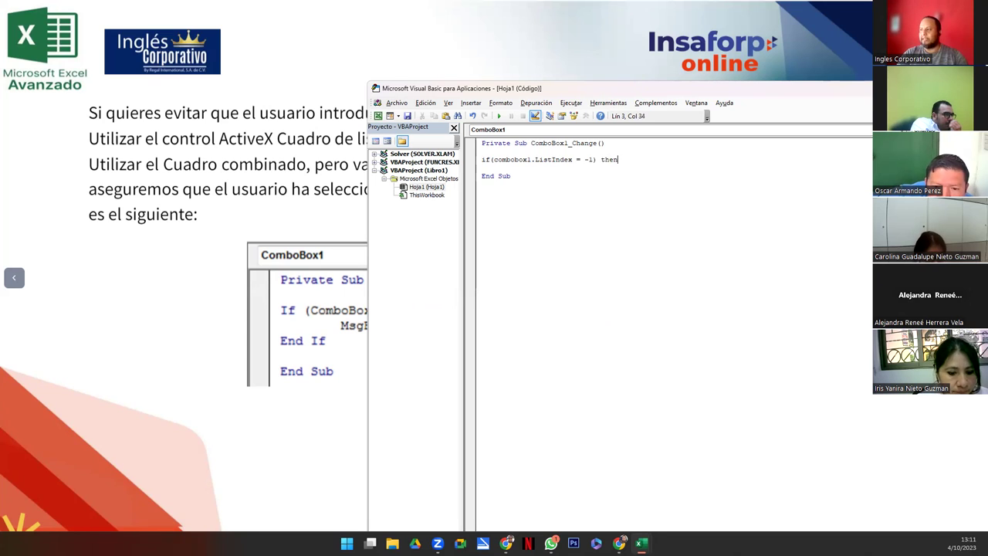
key(Return)
text(msgbox)
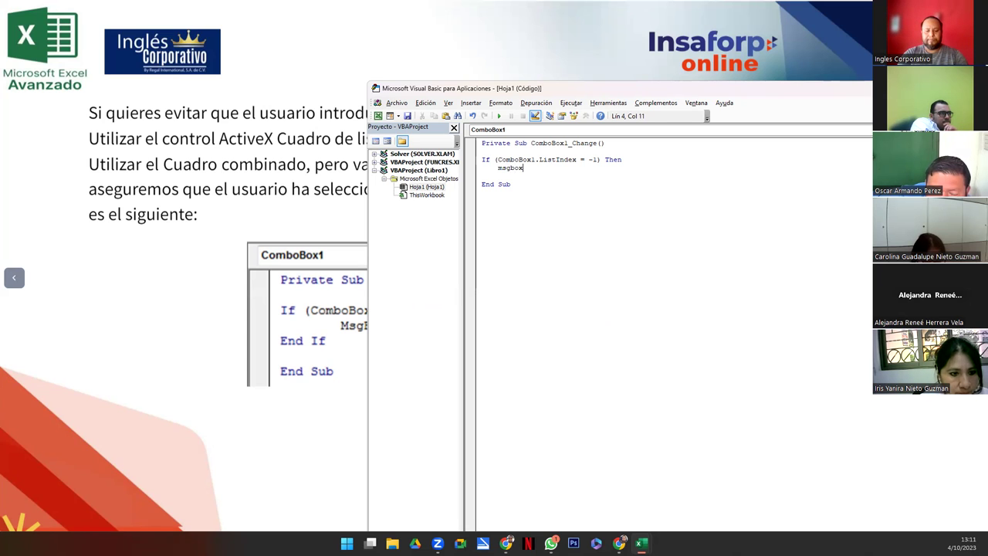
Step: Add MsgBox "Debes seleccionar un elemento de la lista" and End If, then run it to test
text(()
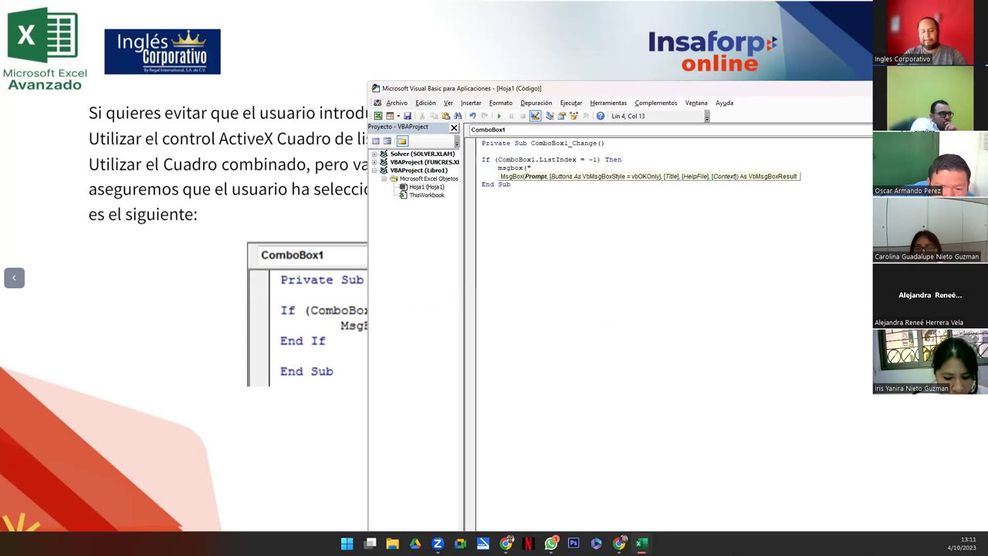
key(alt+Tab)
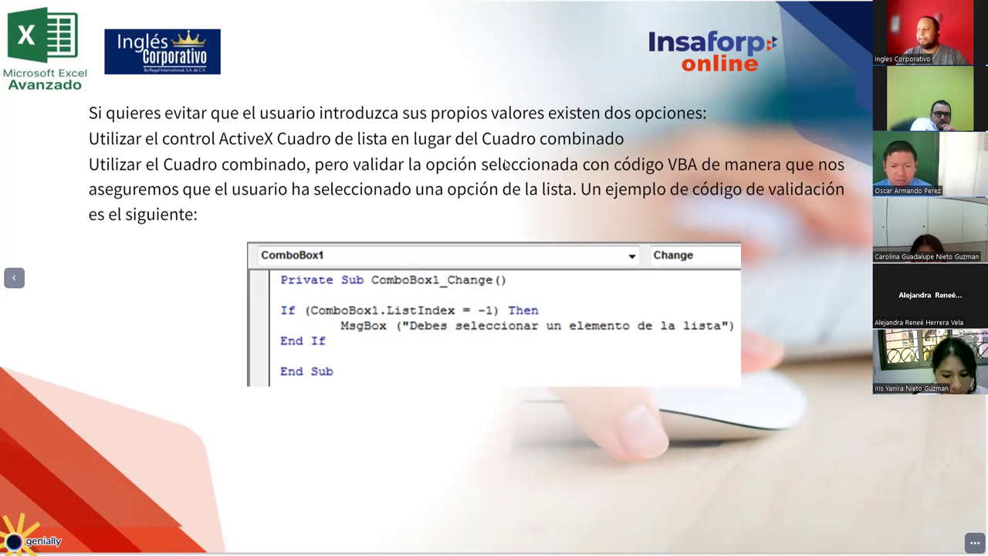
key(alt+Tab)
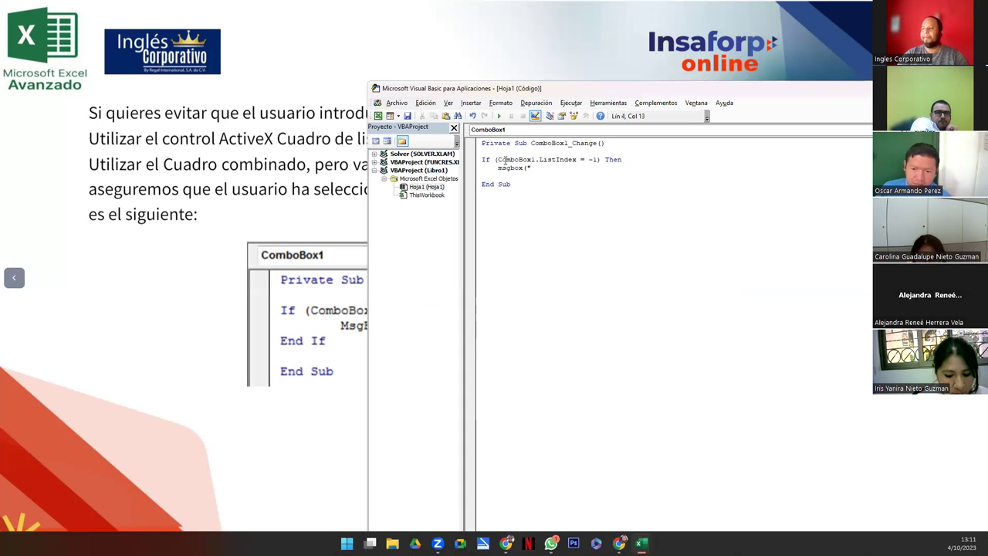
text(ebes selecci)
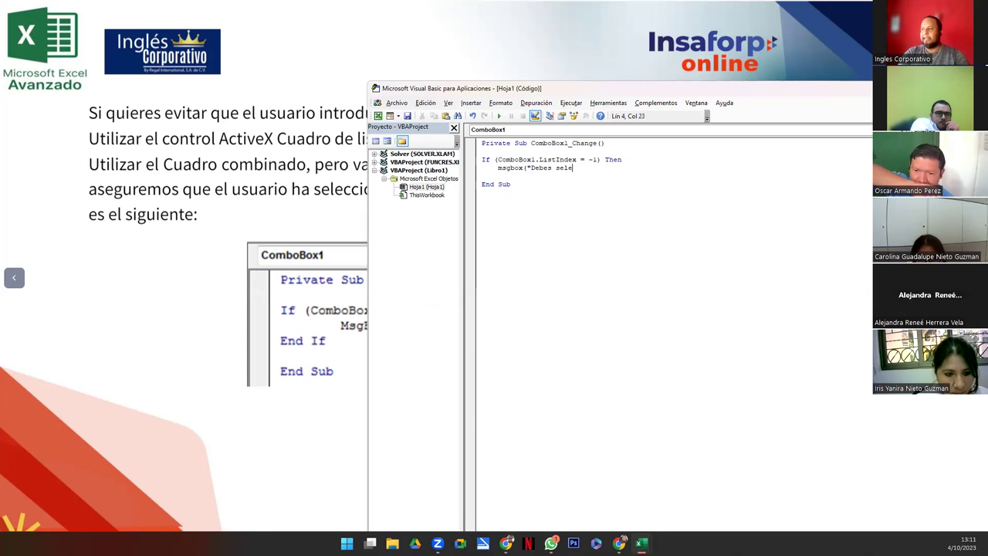
text(onar un elemento de )
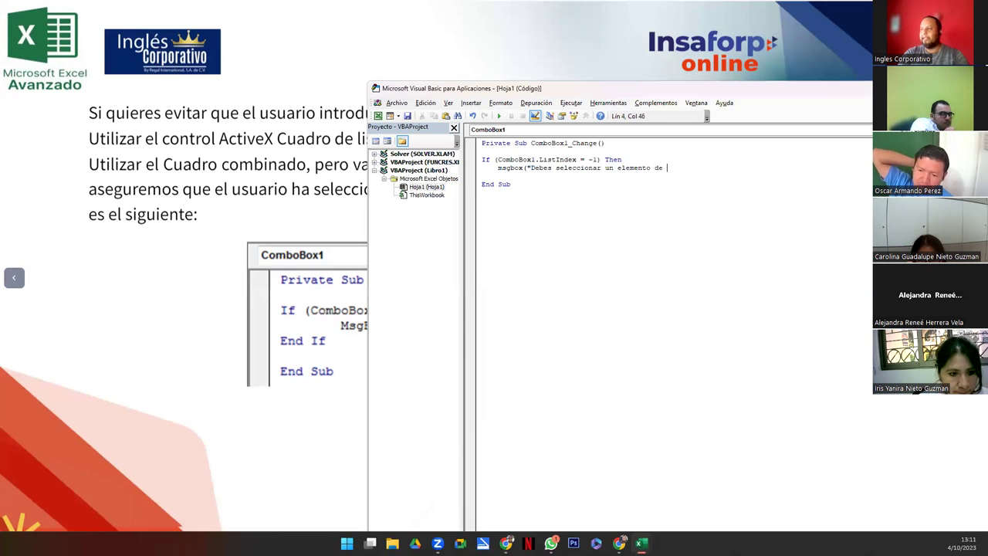
text(la lista)
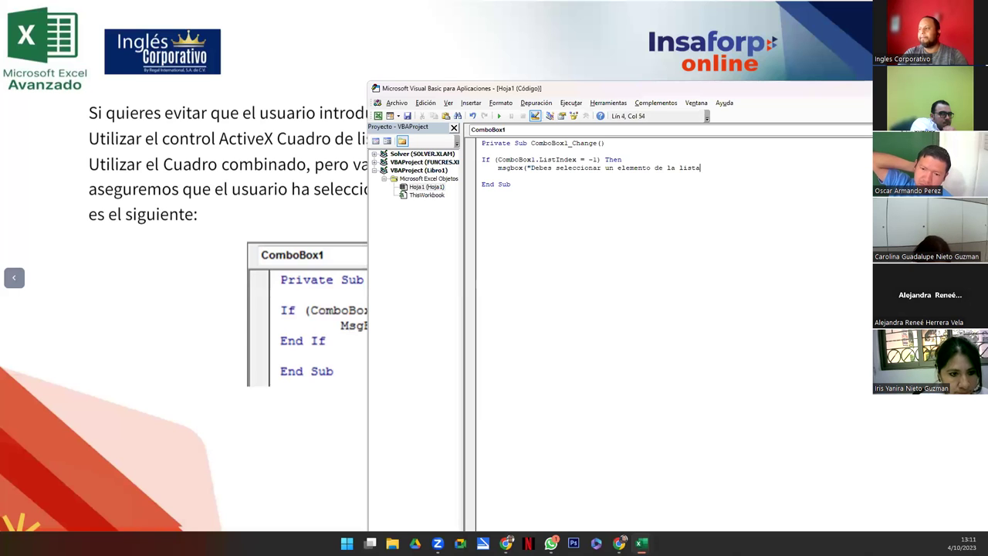
text("))
key(Return)
key(BackSpace)
text(end ig)
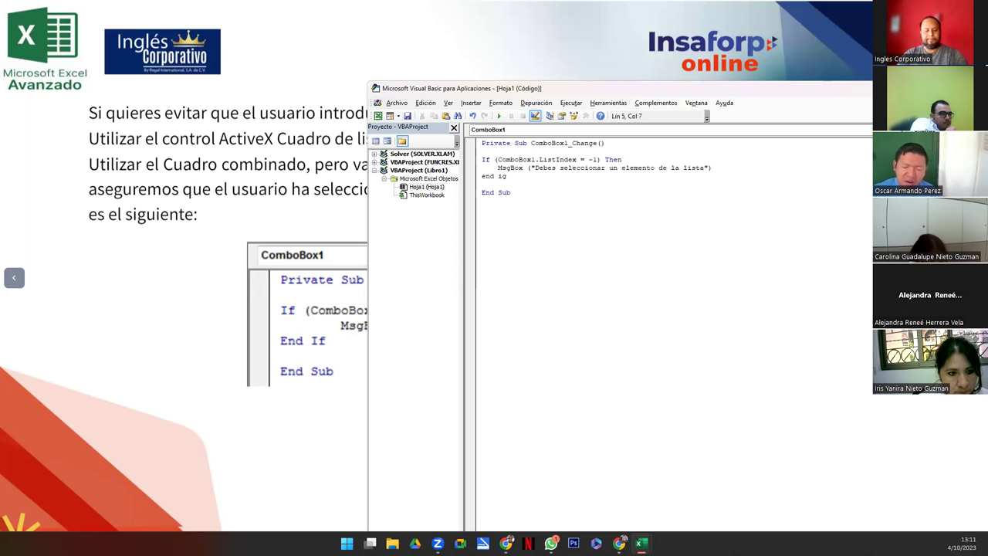
text(f)
key(Down)
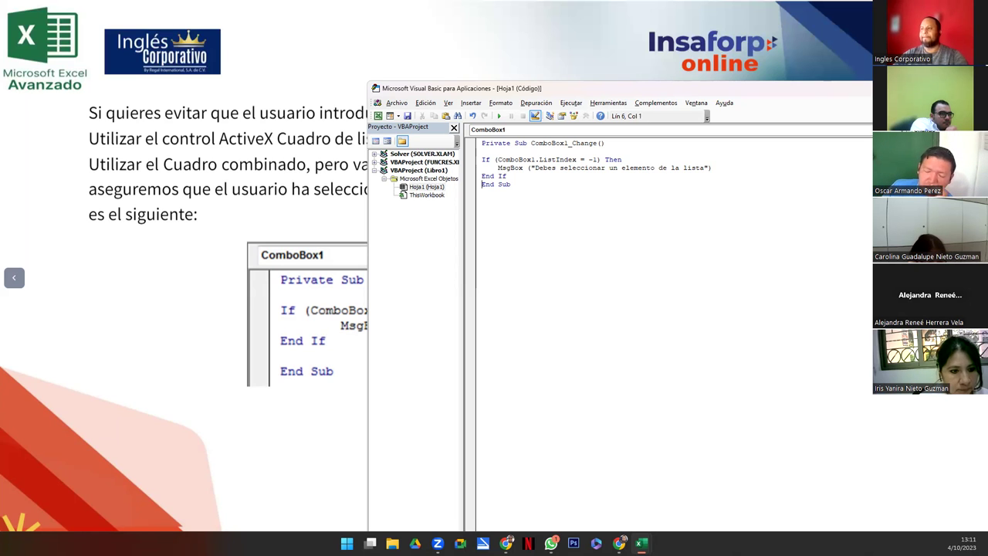
click(499, 116)
click(535, 302)
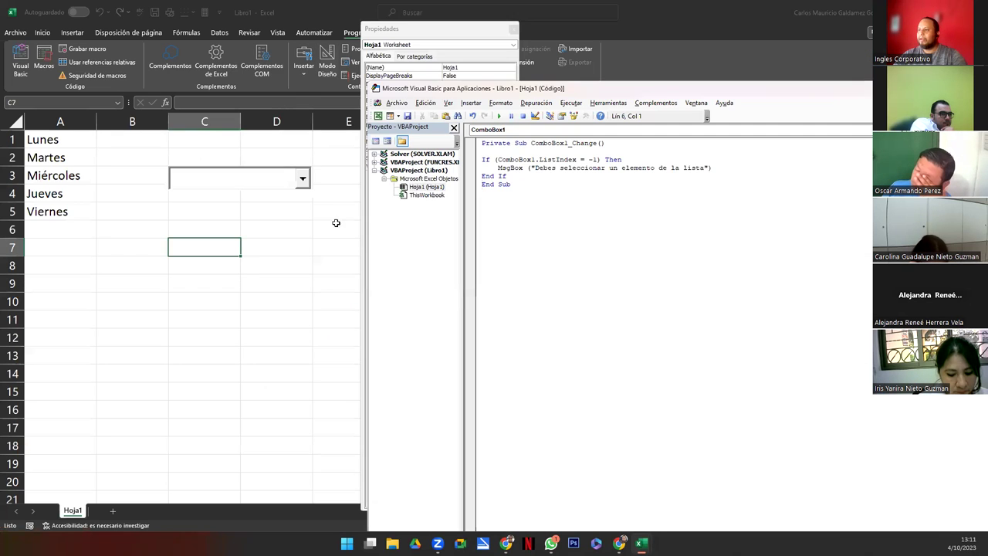
Step: Close Propiedades, exit design mode, and type S in the combo box to trigger the warning
click(328, 193)
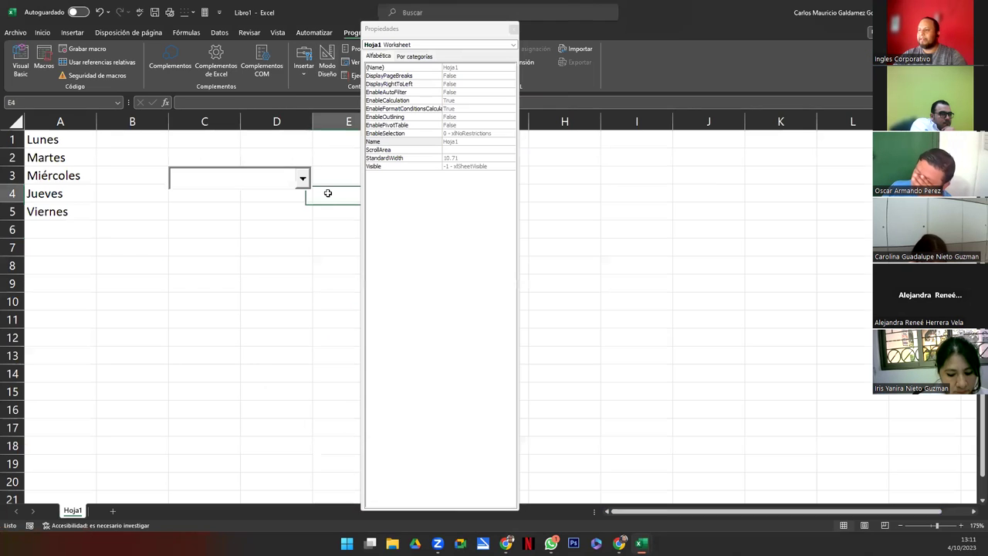
click(513, 29)
click(291, 185)
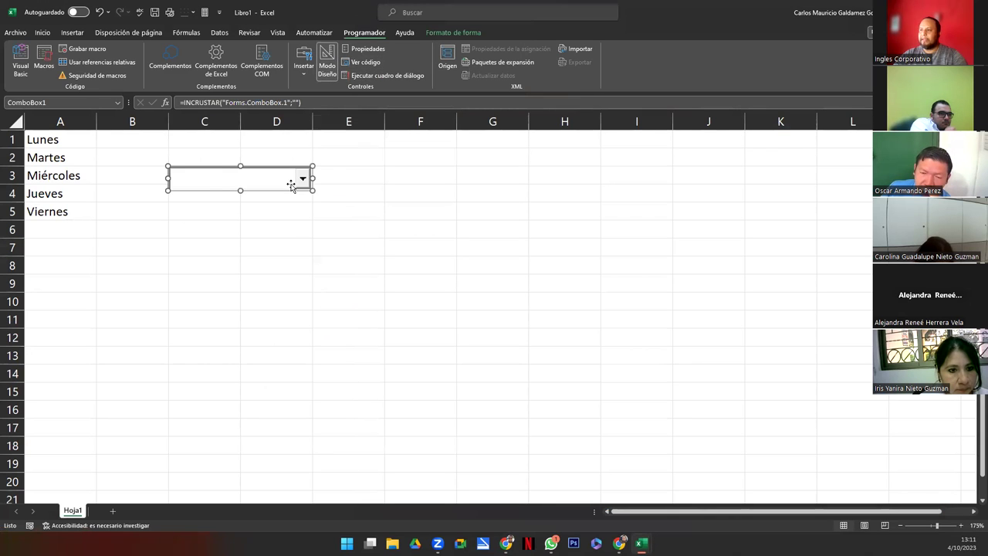
click(325, 69)
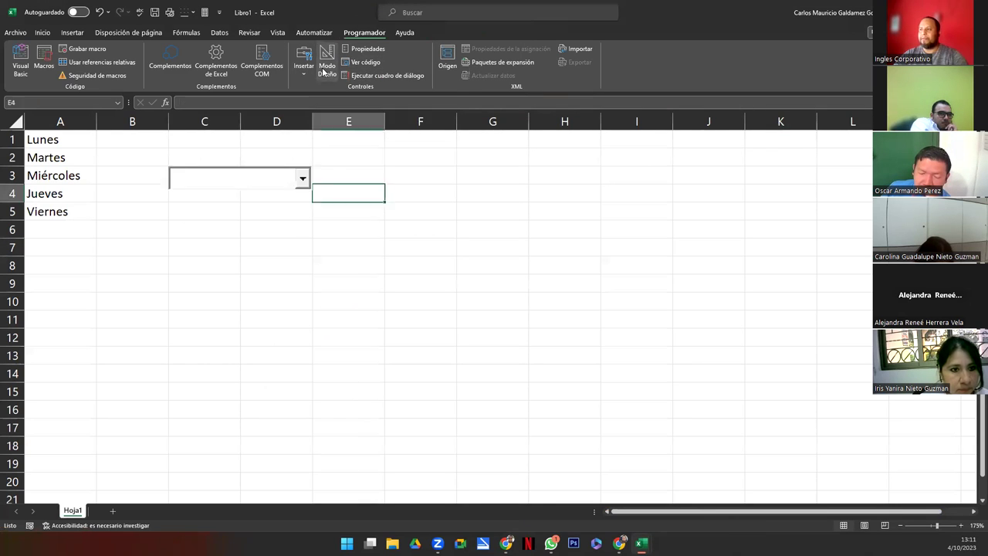
click(270, 178)
text(S)
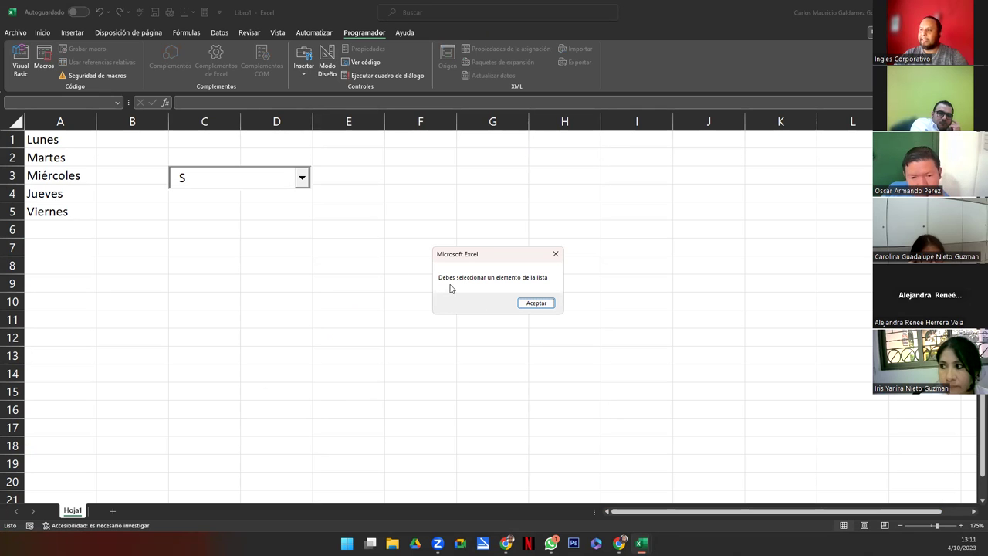
click(535, 304)
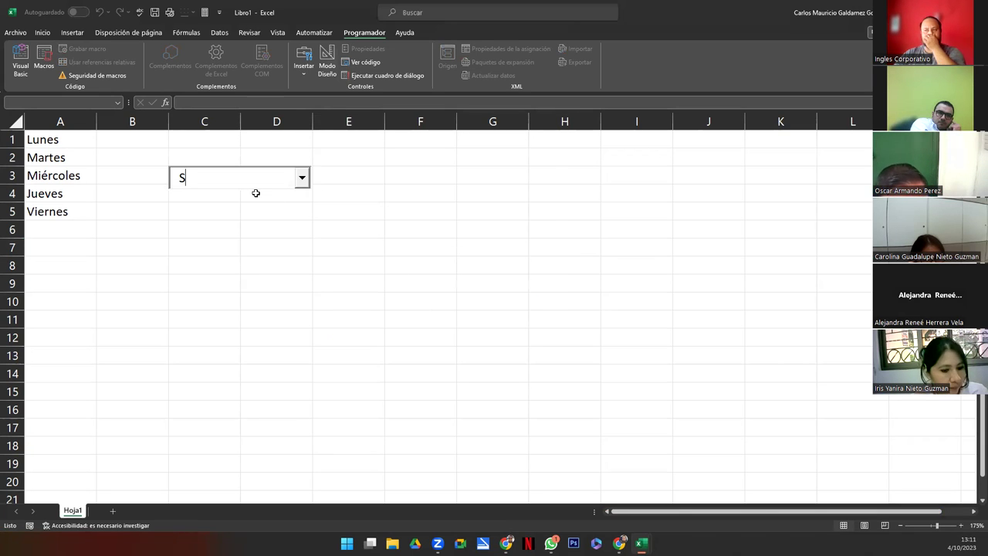
Step: Pick Lunes, then Jueves, from the combo box's list of days
click(302, 177)
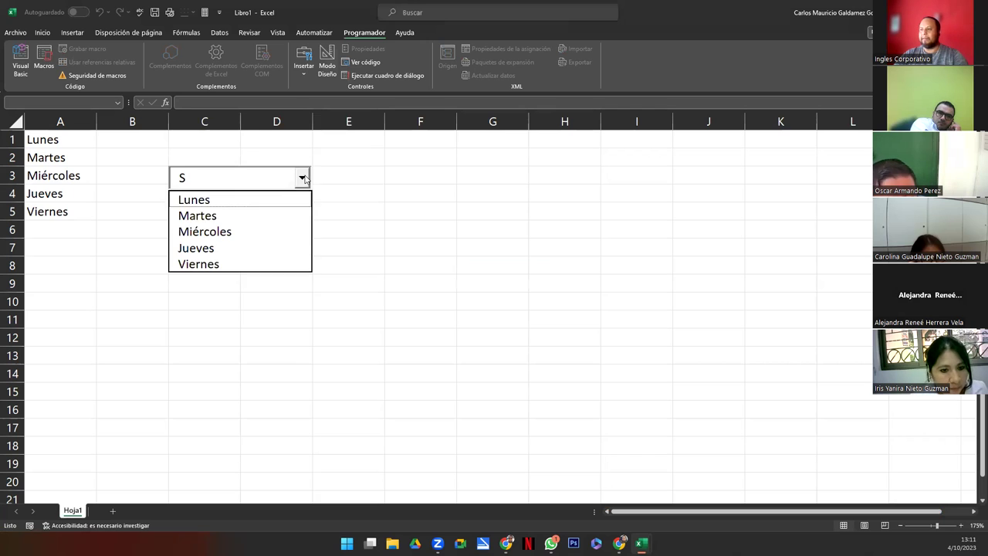
click(217, 199)
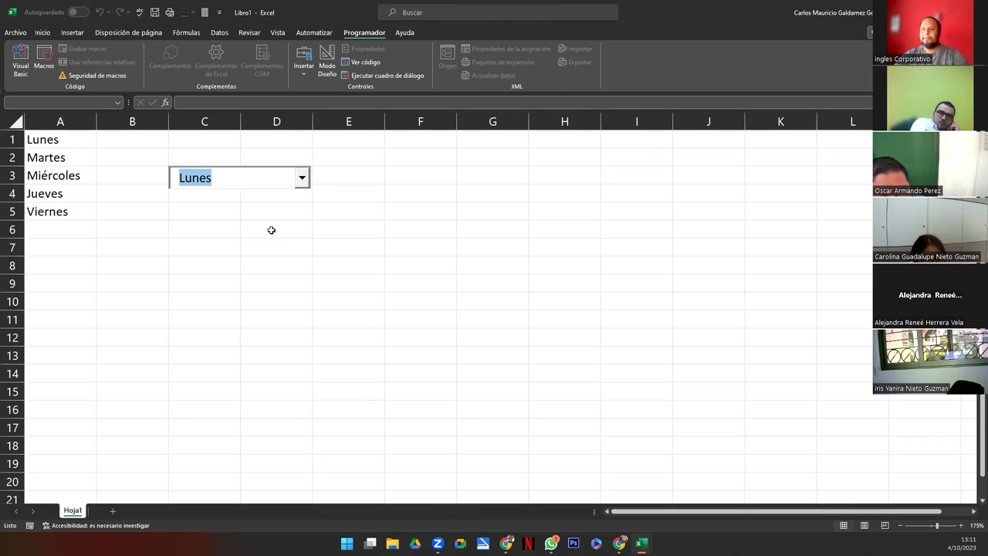
click(302, 178)
click(252, 246)
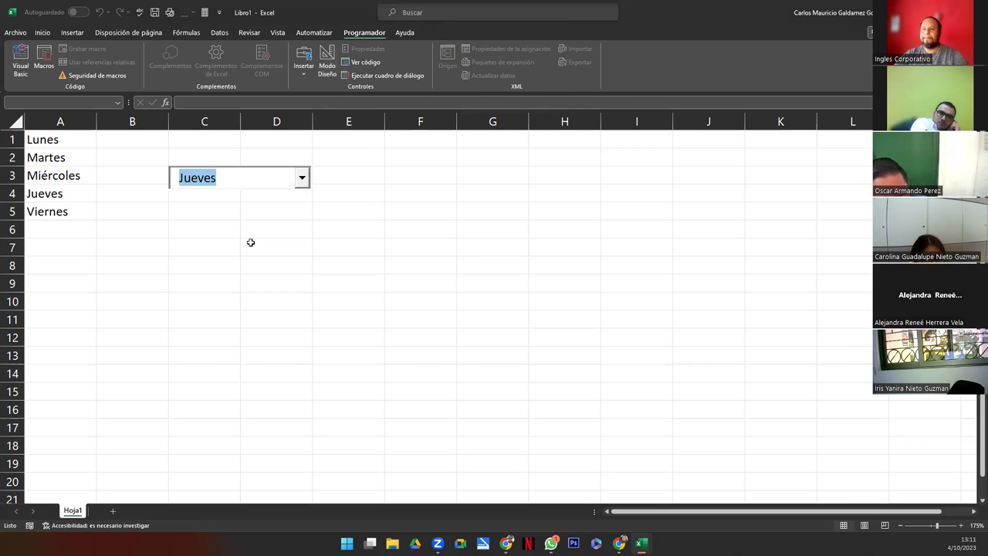
click(251, 242)
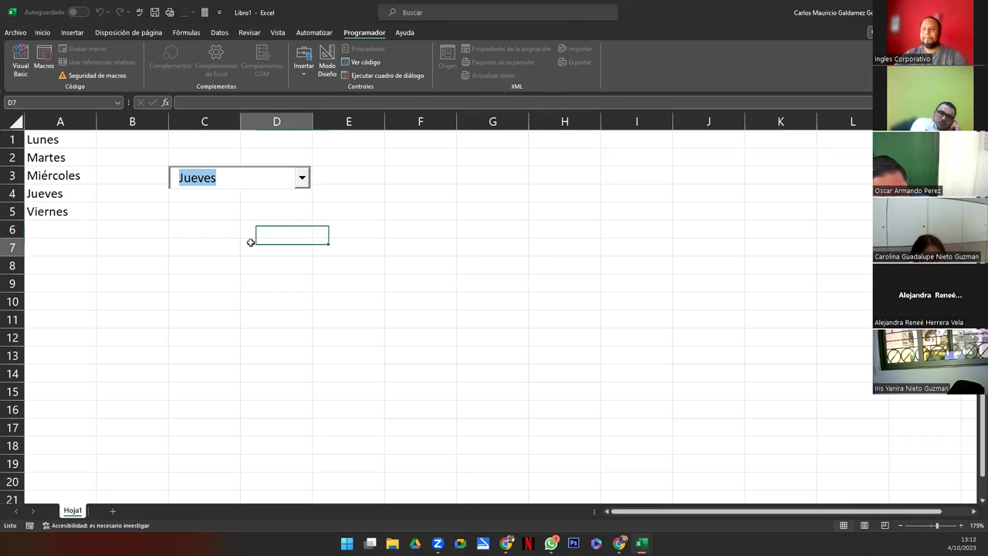
Step: Draw an ActiveX Cuadro de lista below the Jueves combo box and size it to about C5:D10
click(303, 66)
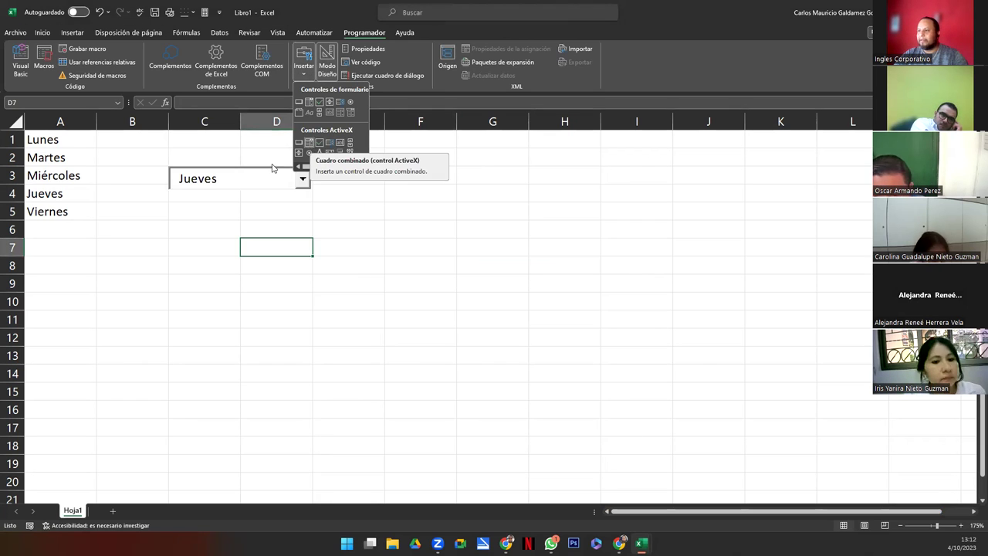
click(247, 183)
right_click(246, 183)
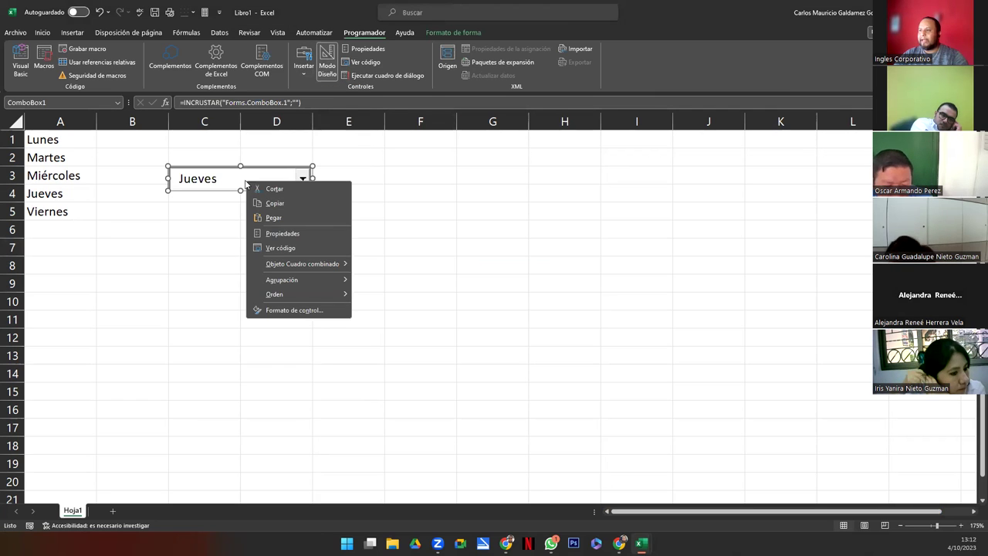
click(303, 70)
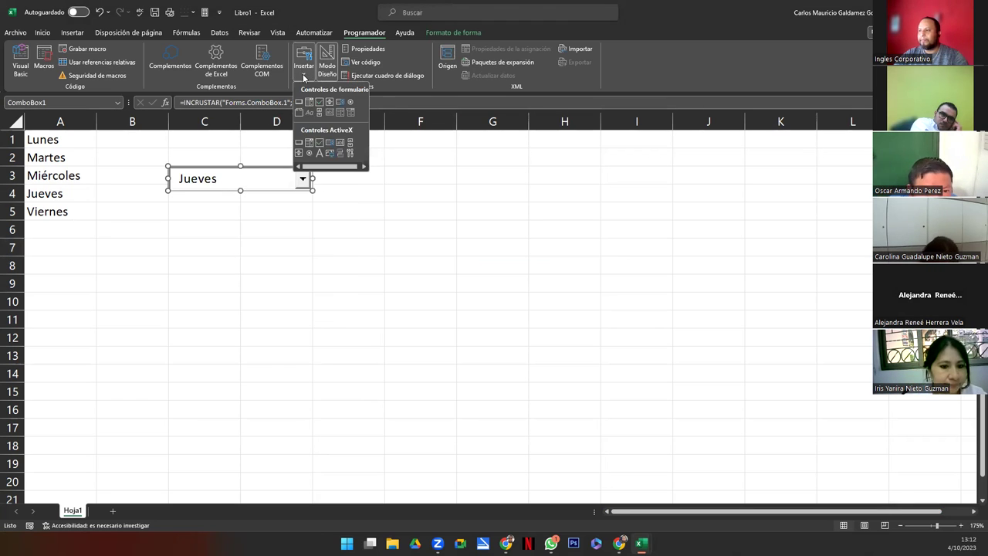
click(329, 149)
drag(172, 242, 311, 308)
drag(241, 306, 240, 268)
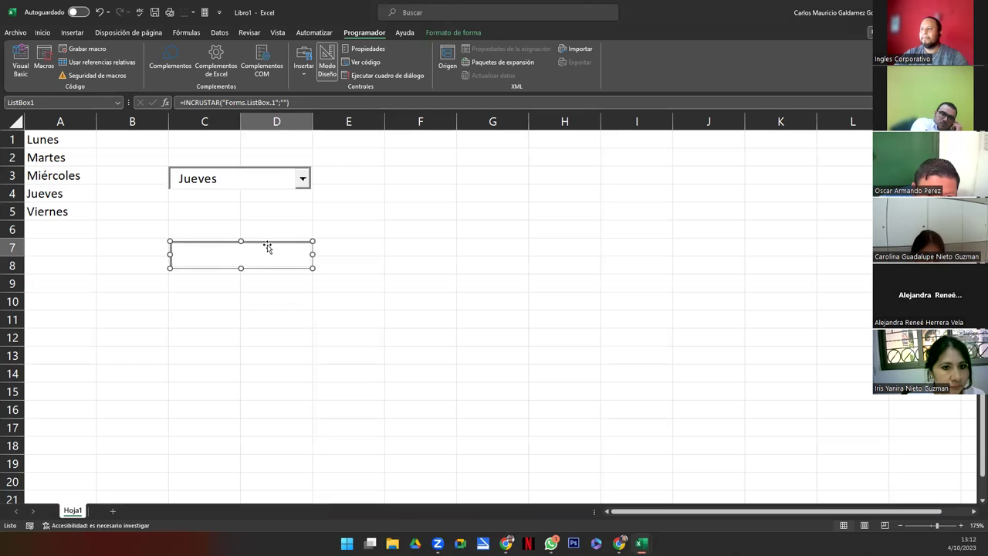
drag(265, 242, 265, 213)
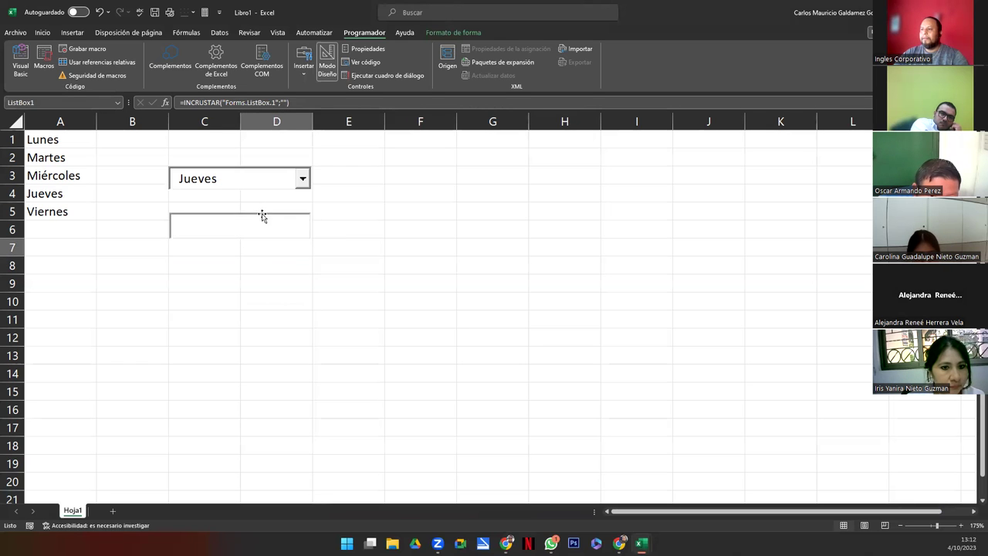
drag(240, 279, 241, 305)
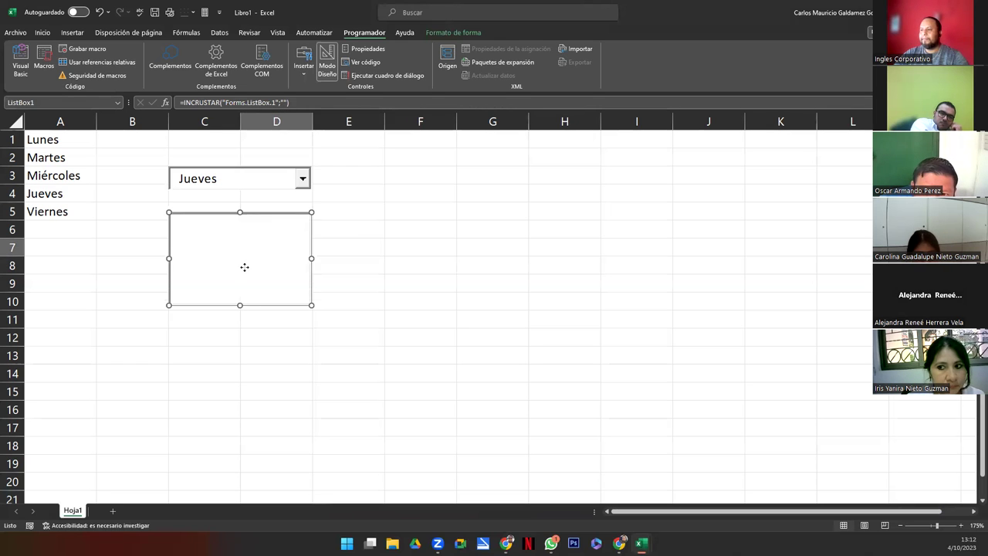
right_click(245, 269)
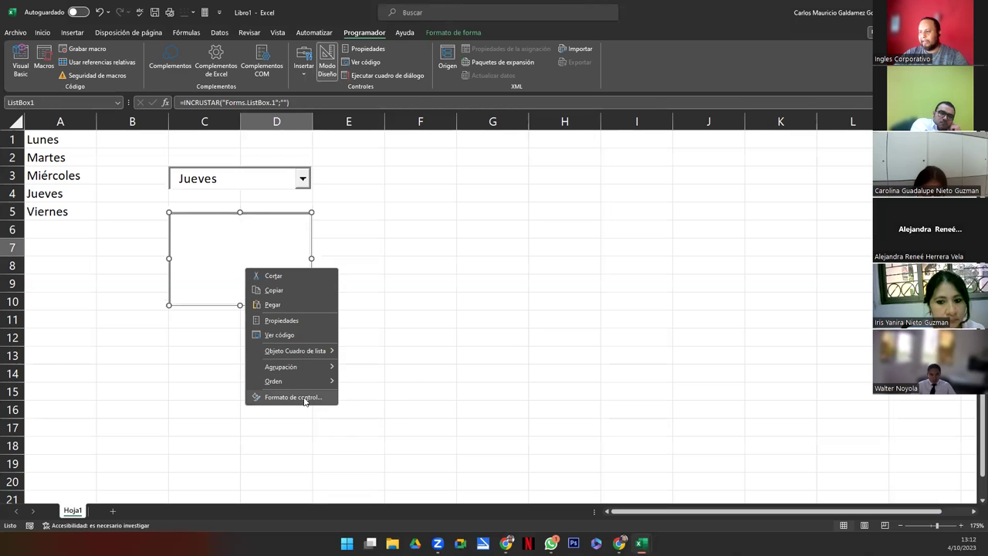
click(205, 255)
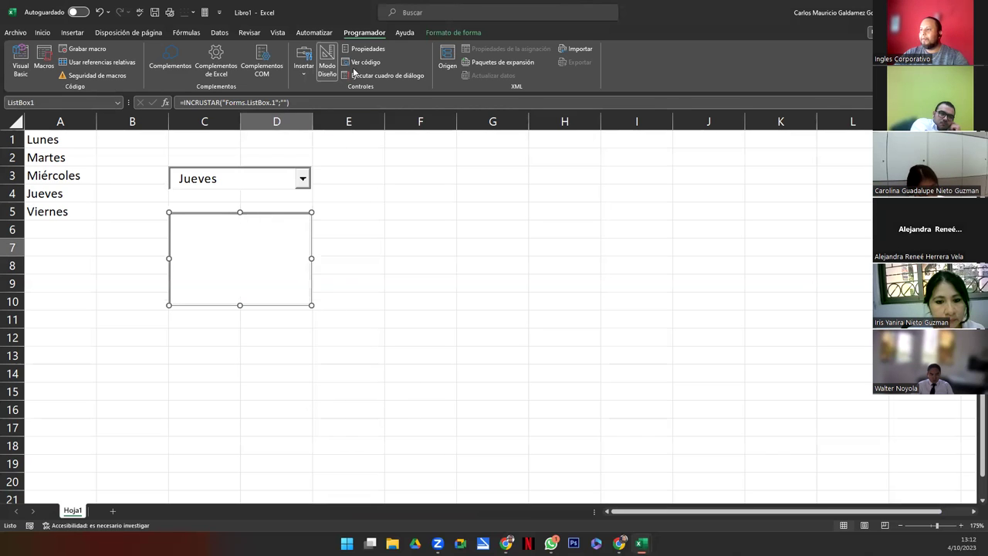
Step: Set the list box's ListFillRange property to A1:A5
click(365, 48)
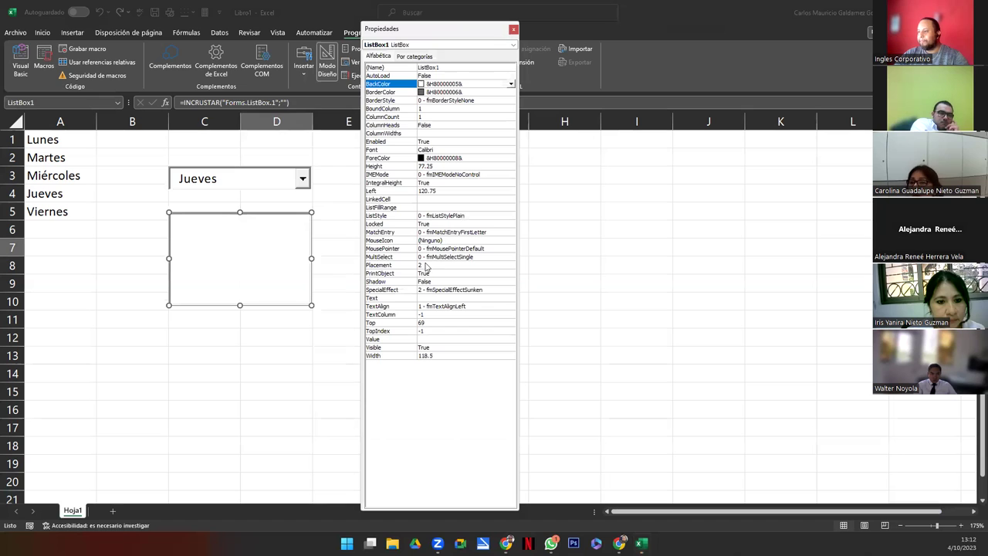
click(432, 207)
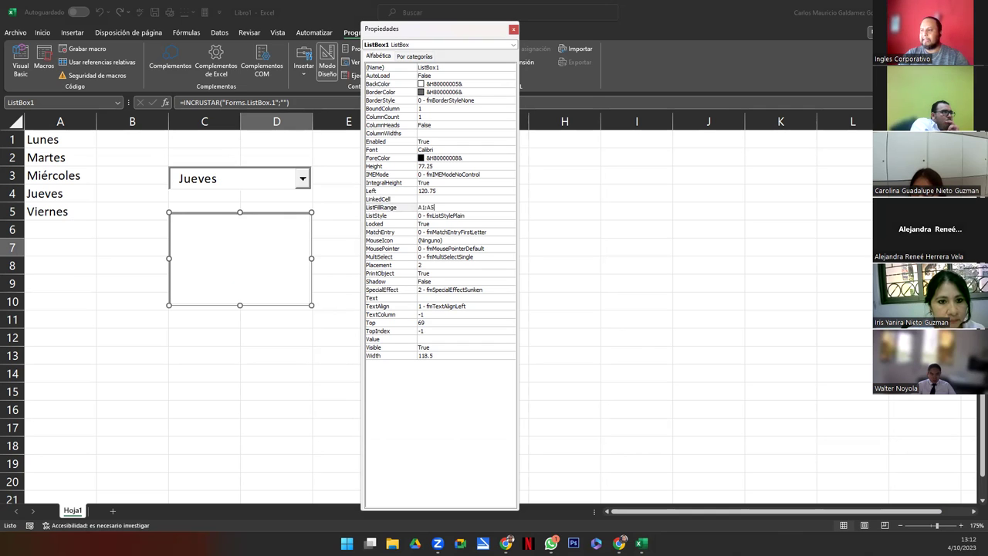
key(Return)
click(292, 258)
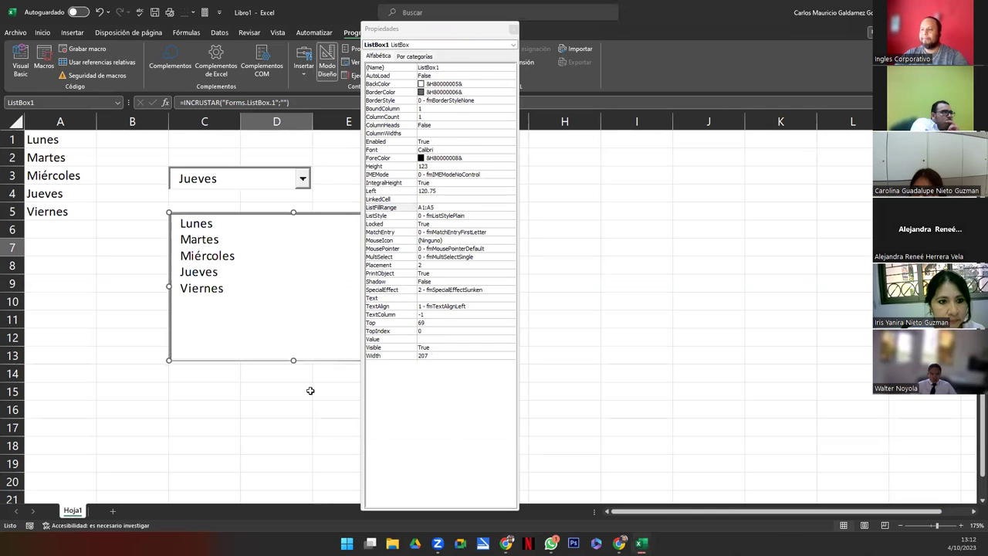
Step: Narrow the list box to columns C–D and shorten it to about three rows
click(309, 391)
drag(469, 30, 676, 48)
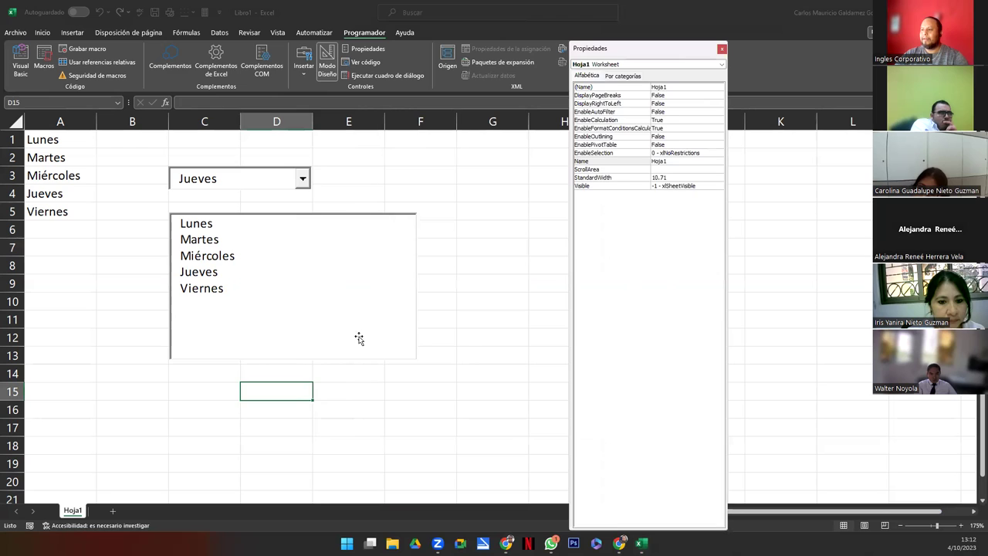
click(415, 302)
drag(416, 286, 314, 287)
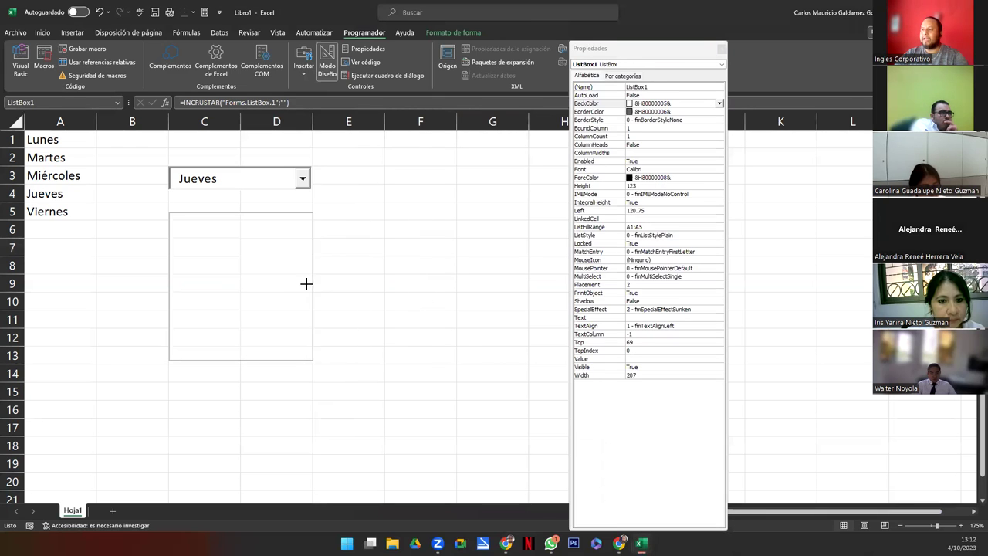
drag(239, 357, 240, 295)
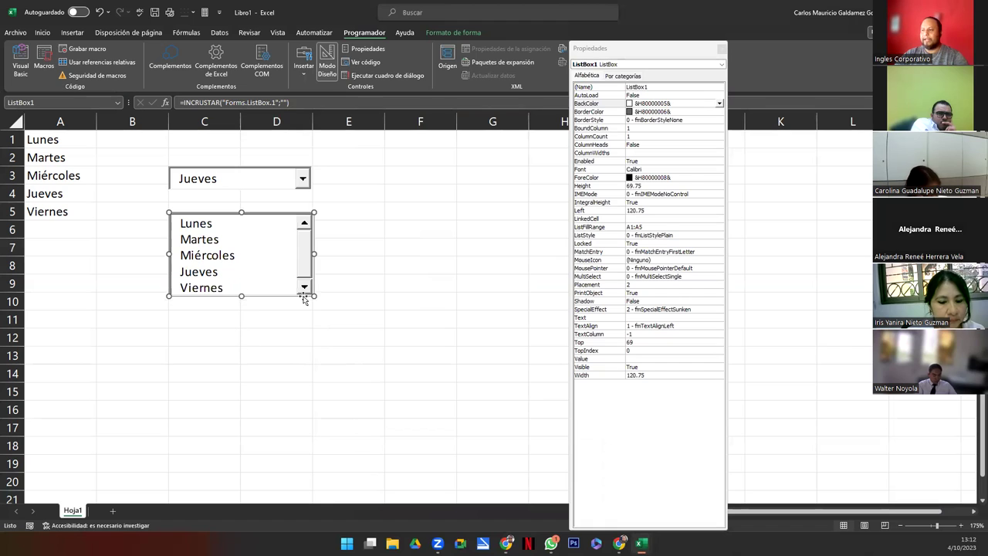
double_click(241, 296)
mouse_move(242, 298)
mouse_down()
mouse_move(242, 256)
mouse_move(243, 266)
mouse_up()
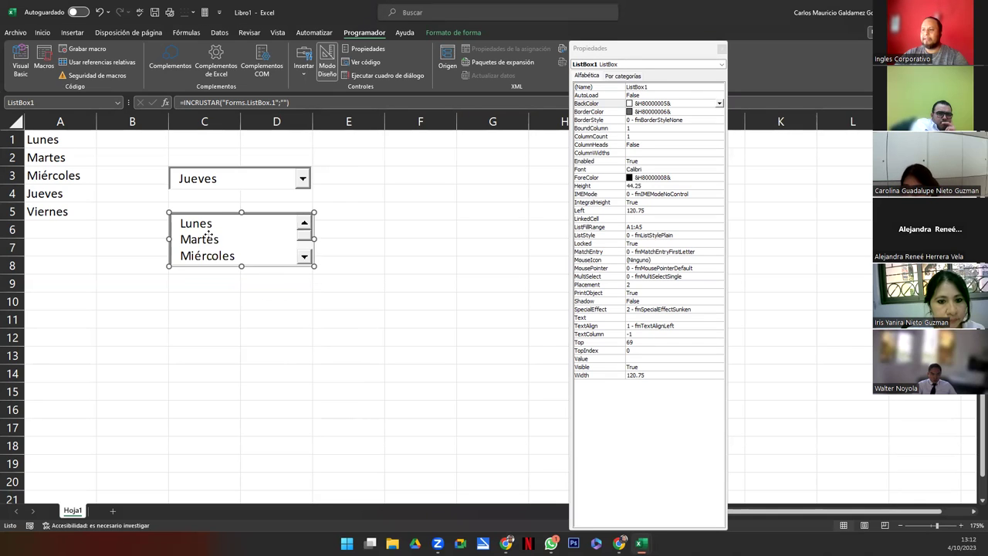
Step: Outside design mode, pick Lunes through Jueves using the scroll arrows, then return to design mode
click(326, 66)
click(200, 226)
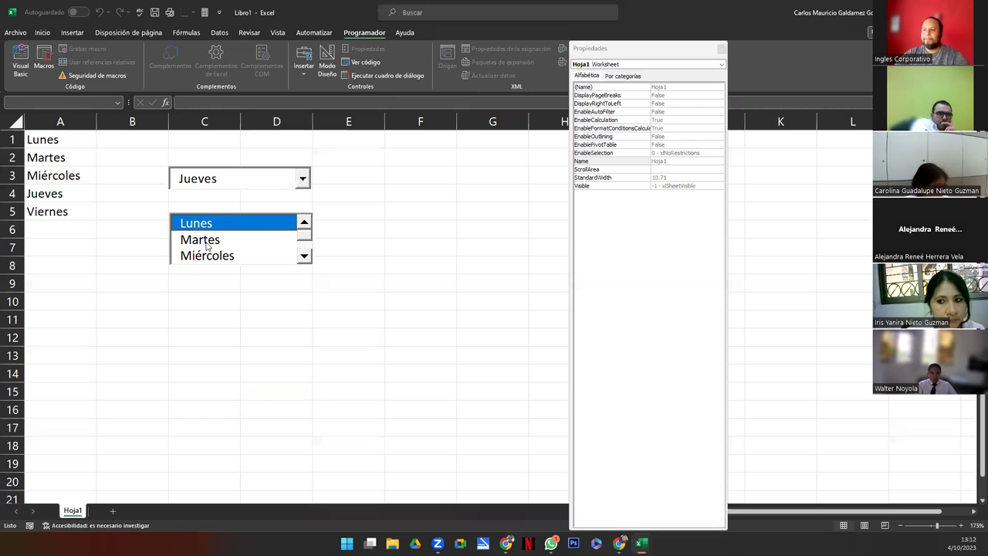
click(207, 240)
click(215, 258)
click(304, 256)
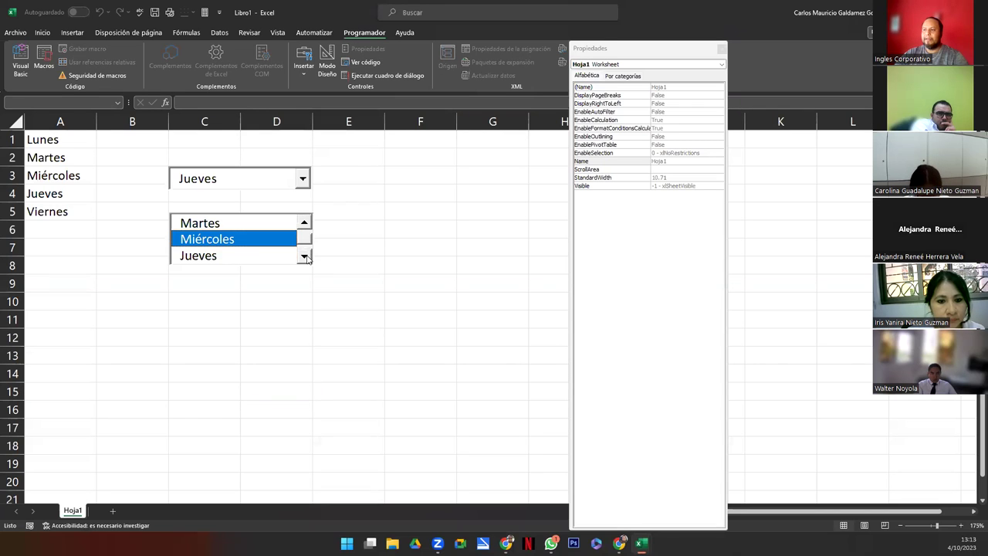
click(238, 258)
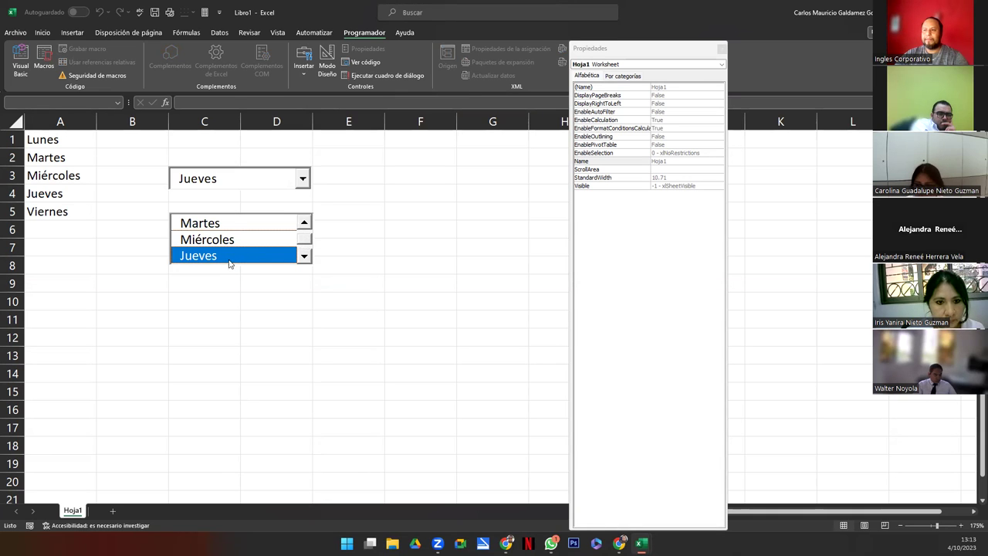
click(304, 226)
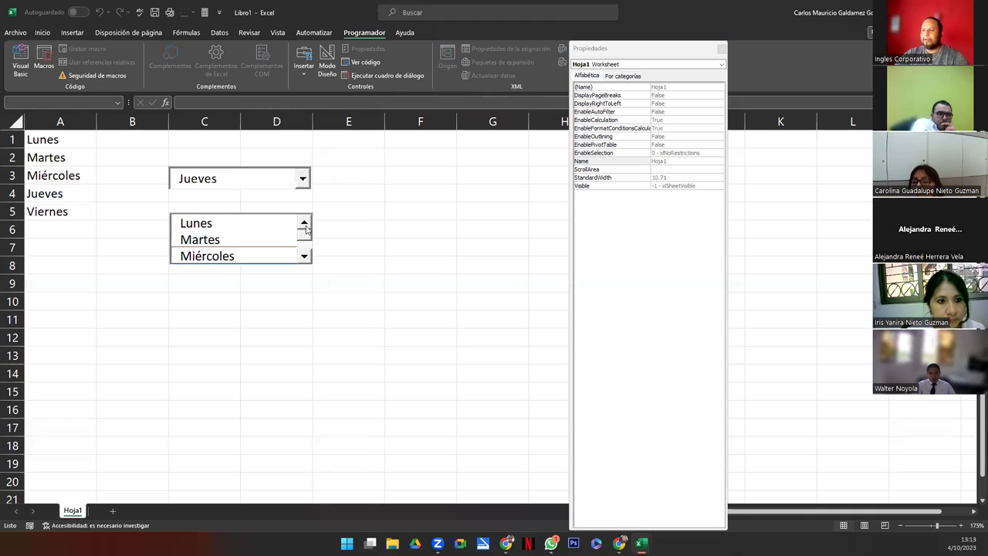
click(226, 230)
key(Down)
key(Down)
key(Down)
key(Down)
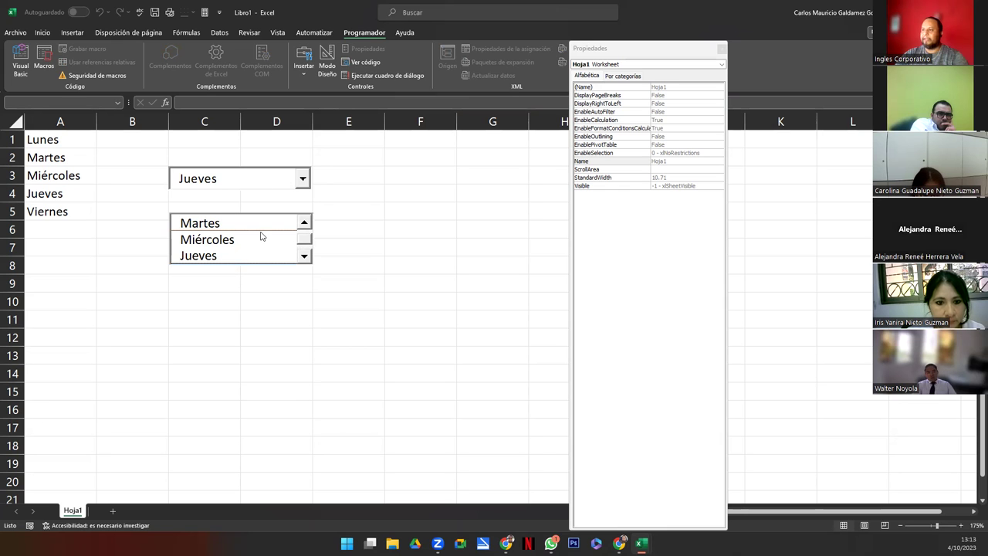
click(327, 66)
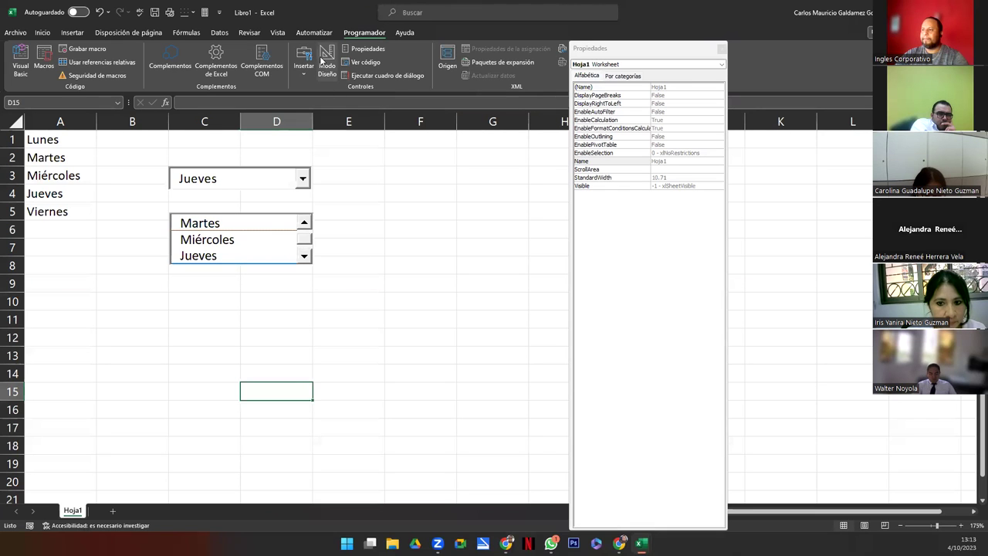
click(260, 247)
Step: Stretch ListBox1 to 69.75 tall so Lunes through Viernes all show, checking by picking Viernes
drag(240, 266, 240, 288)
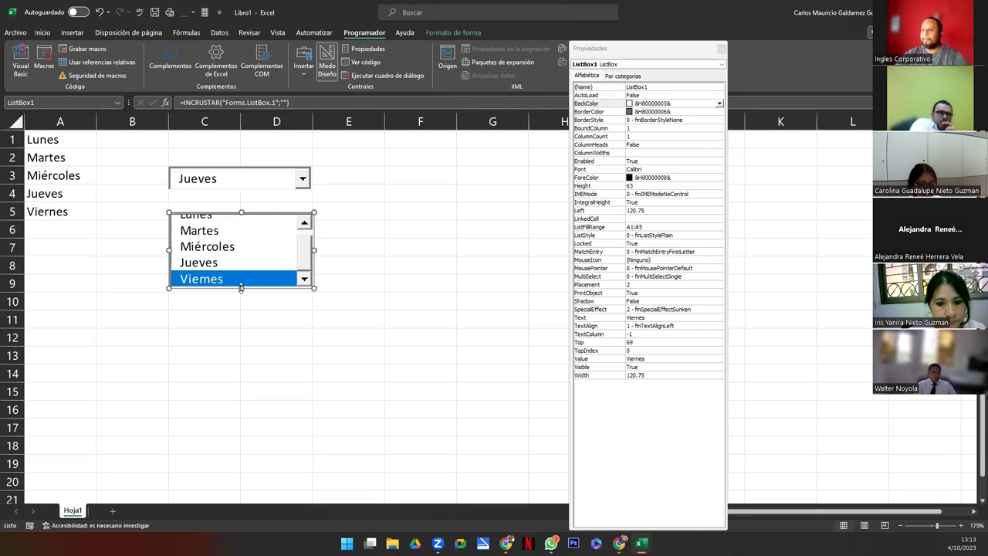
click(276, 391)
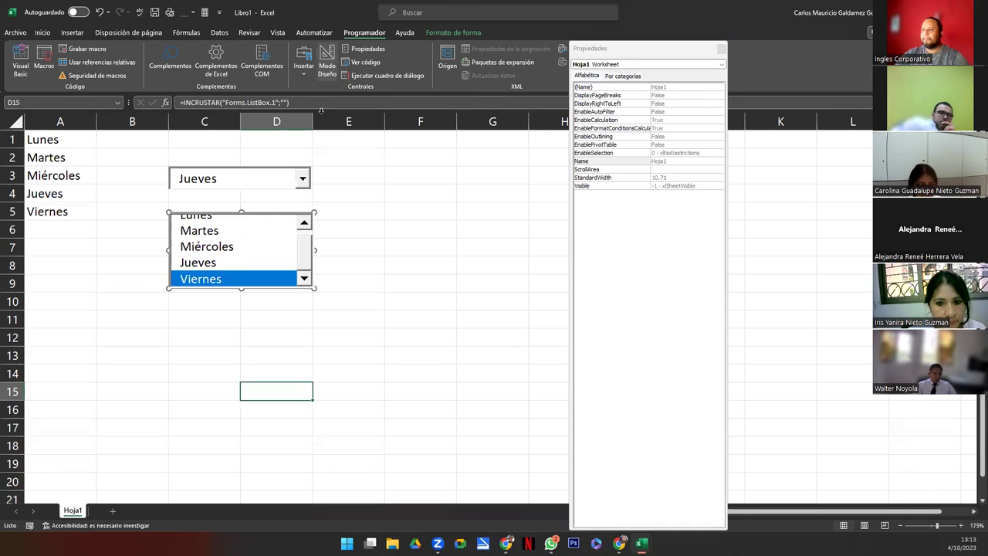
click(240, 244)
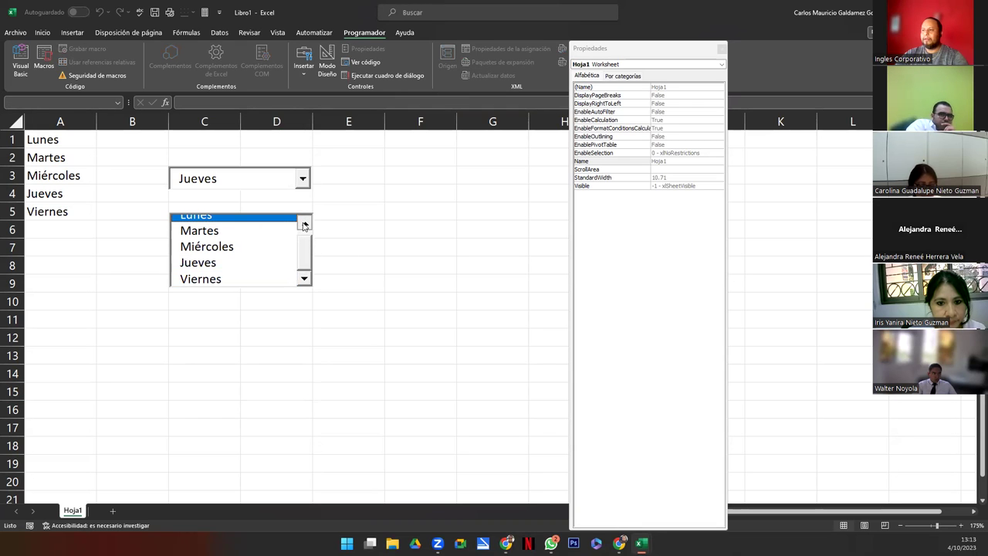
click(254, 279)
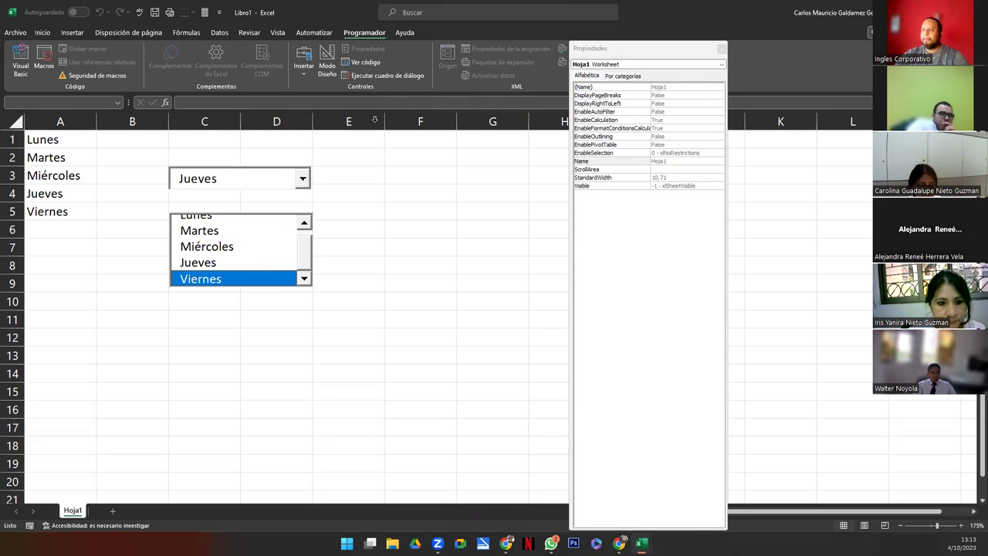
click(327, 66)
click(247, 266)
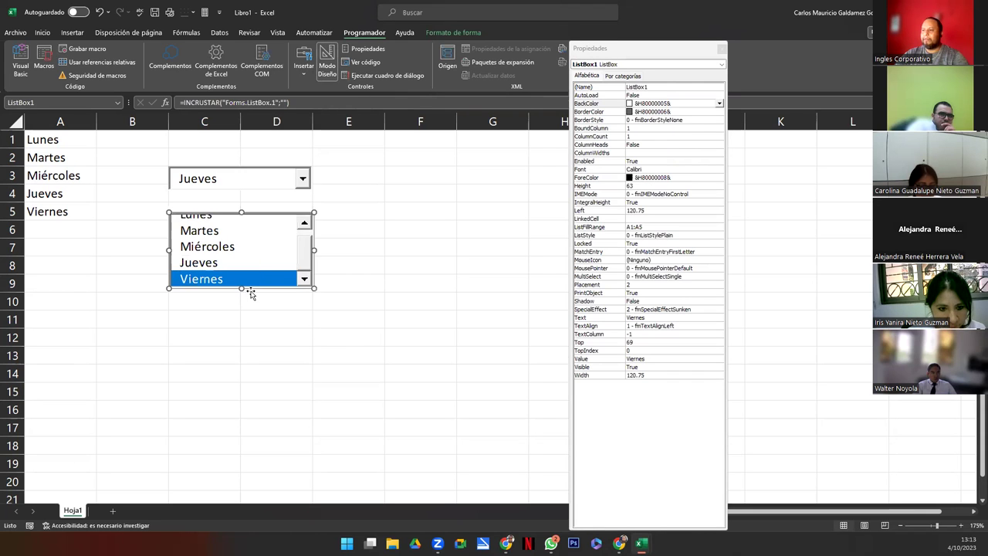
drag(242, 288, 242, 295)
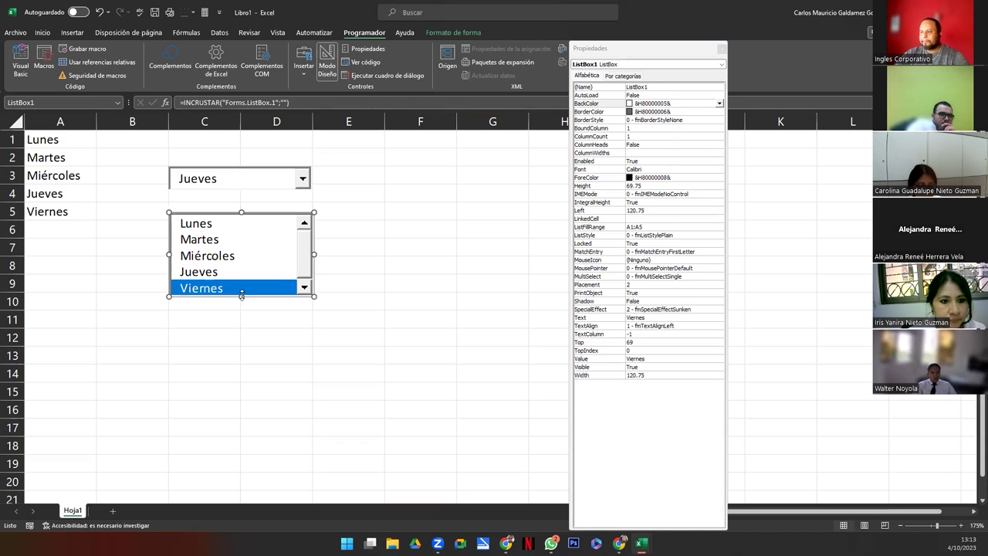
click(315, 333)
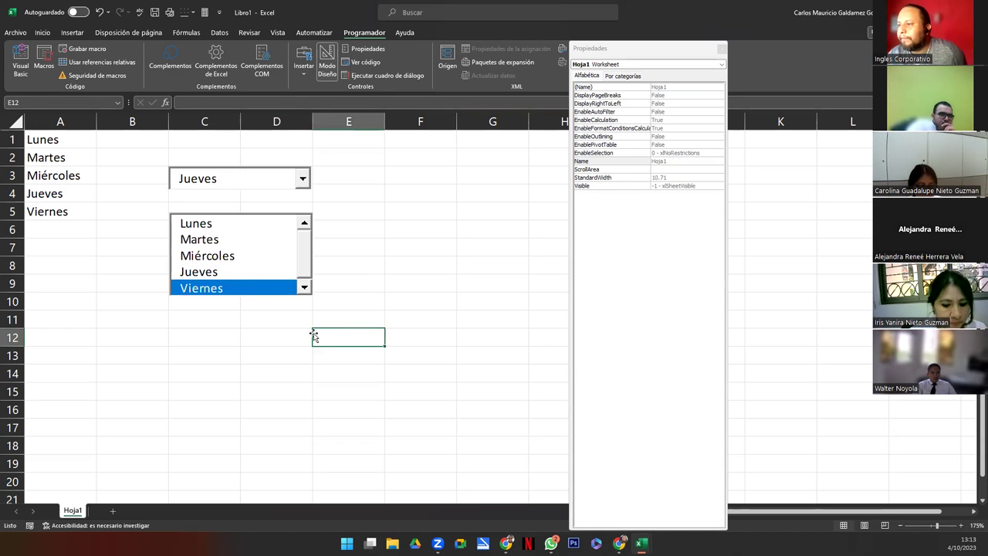
click(235, 225)
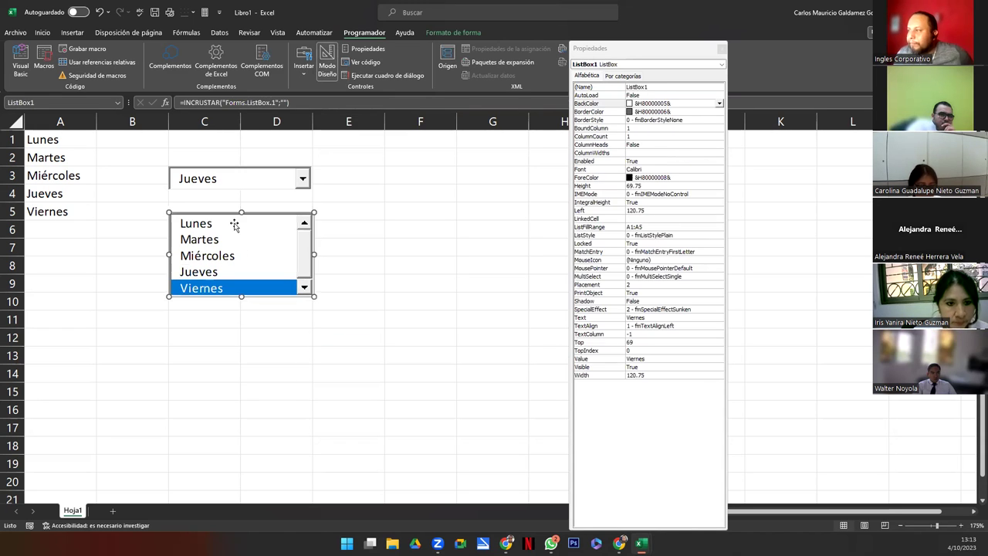
Step: Exit design mode and choose Lunes, then Jueves, in the drop-down
click(327, 73)
drag(224, 272, 197, 223)
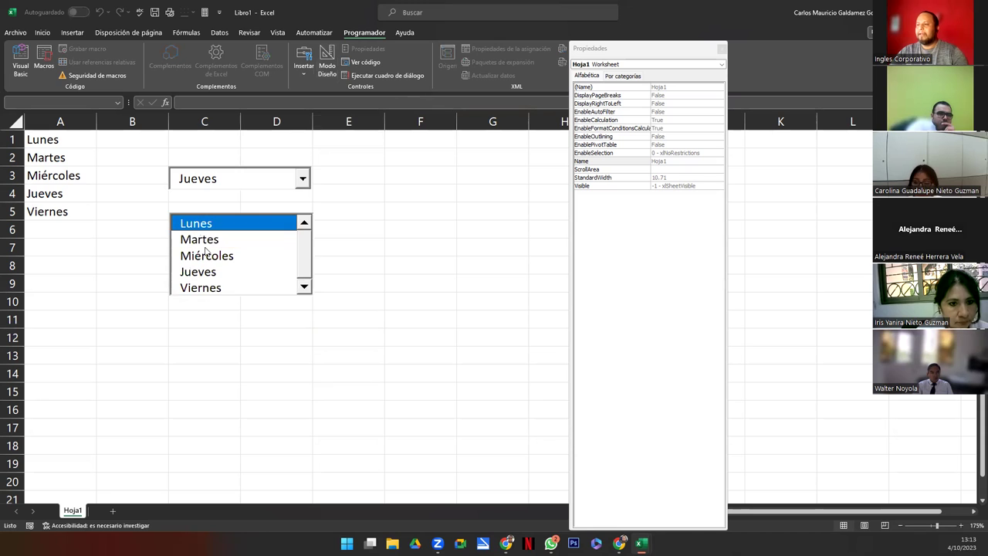
click(304, 179)
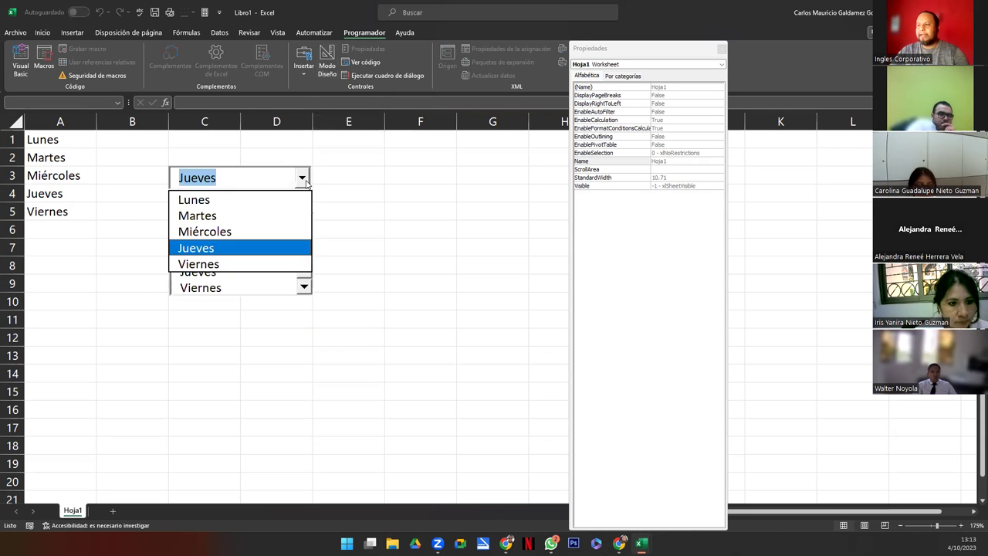
click(228, 201)
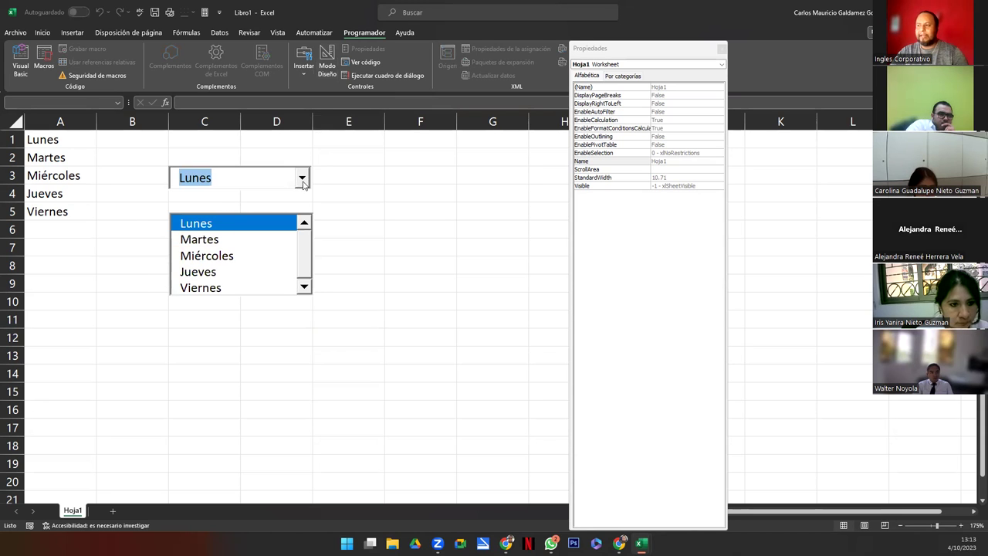
click(302, 179)
click(226, 246)
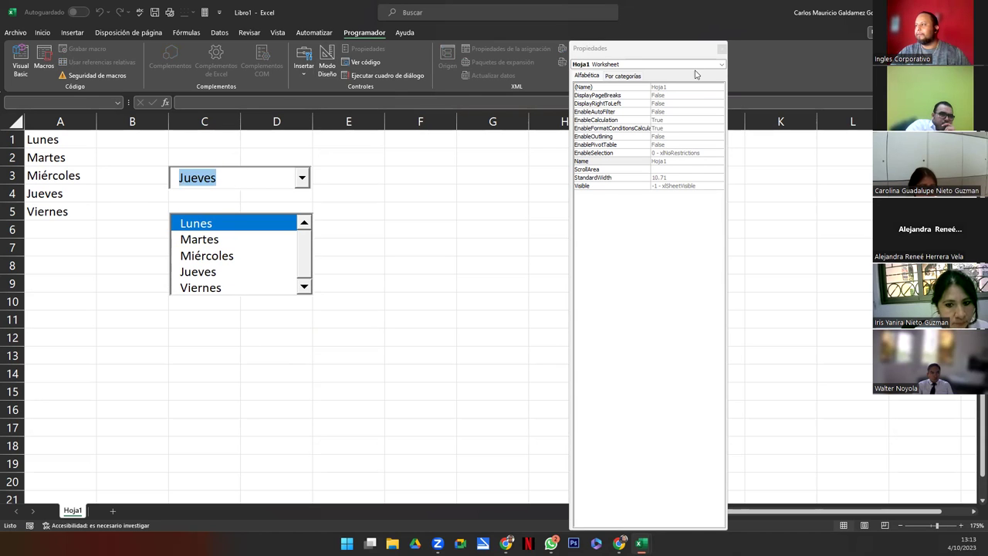
Step: Click Miércoles, Jueves, Viernes, Martes and Lunes in the list box, then close Propiedades
click(231, 262)
click(197, 273)
click(196, 288)
click(198, 241)
click(198, 223)
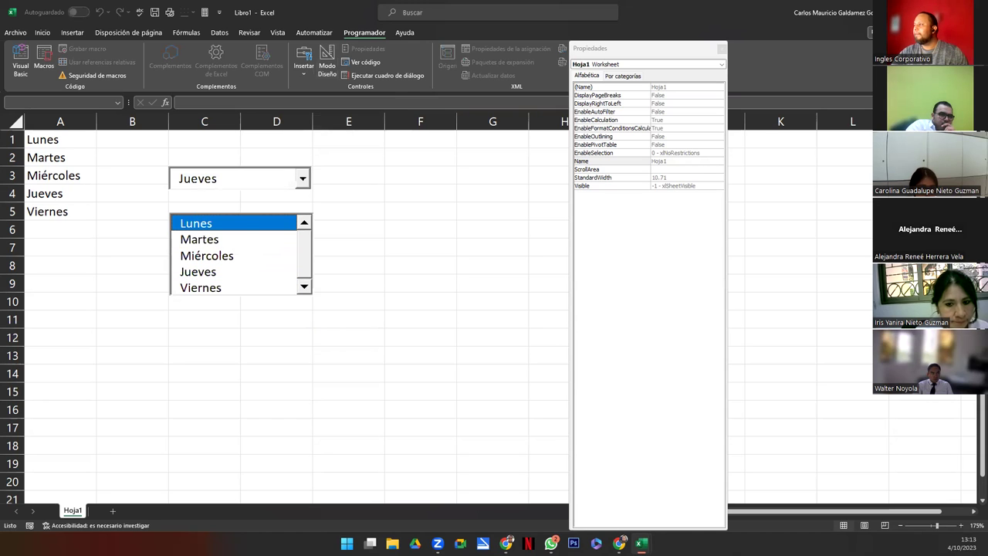
click(722, 50)
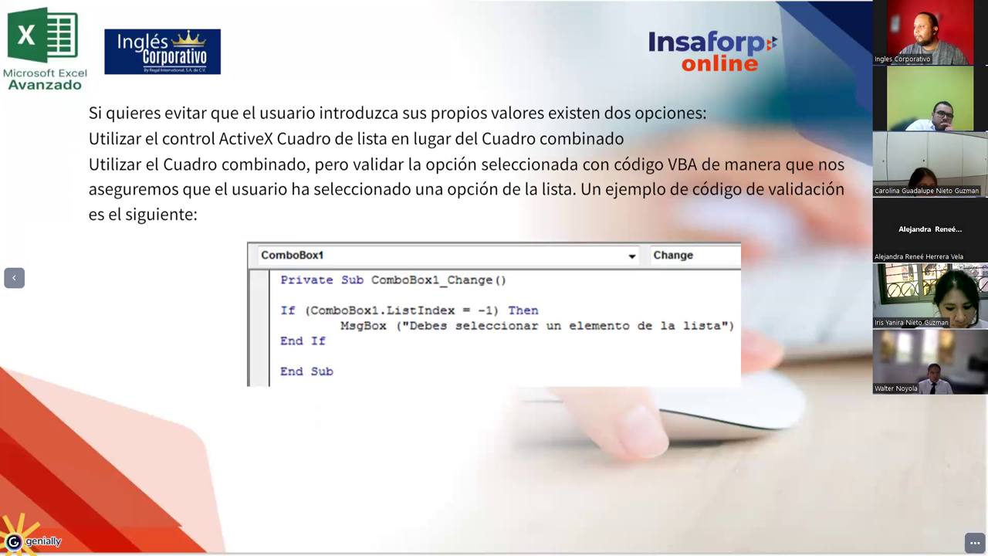
Step: Advance to the slide on linking a cell to the combo box, then return to Excel
key(Right)
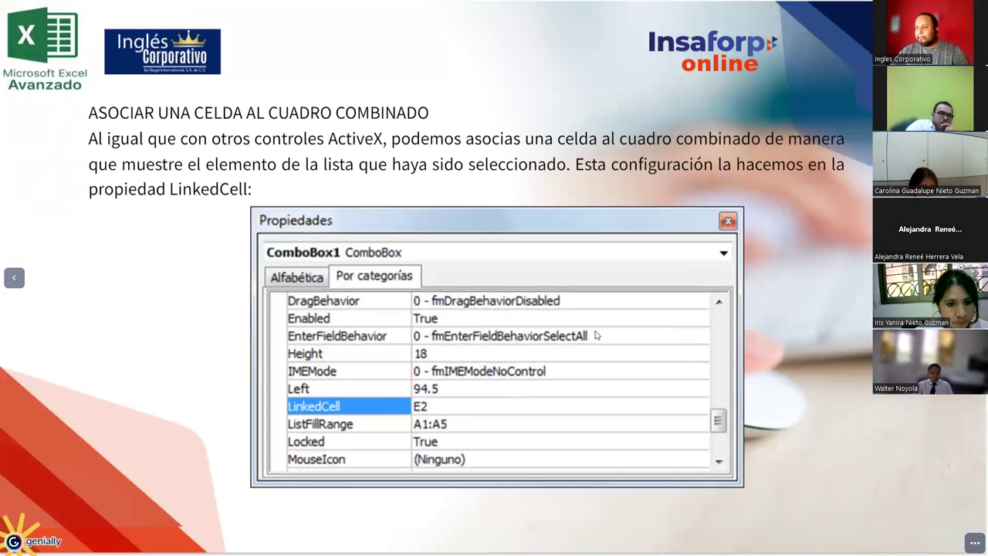
drag(88, 114, 430, 125)
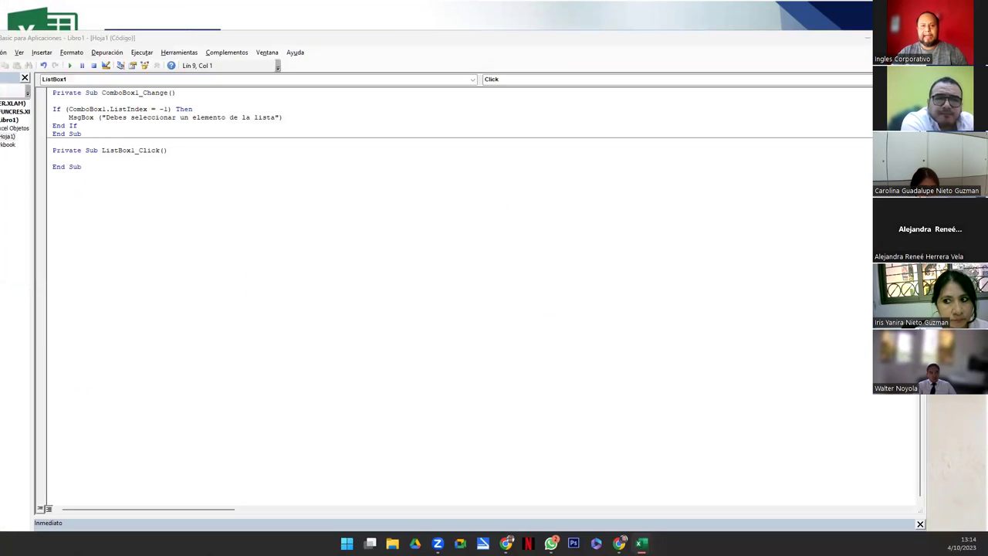
key(alt+F11)
Step: In Design Mode, set ComboBox1's LinkedCell property to F1
click(301, 177)
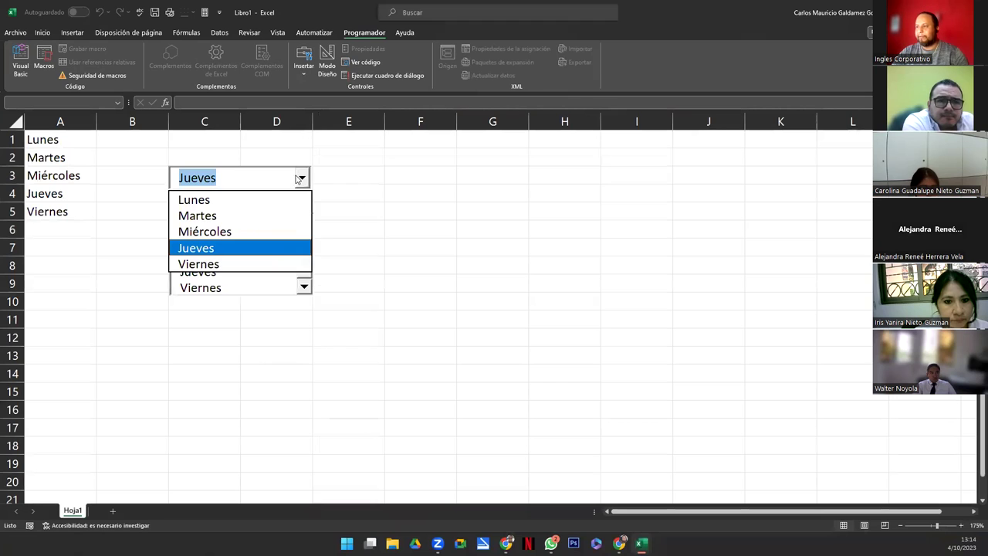
click(338, 67)
click(254, 183)
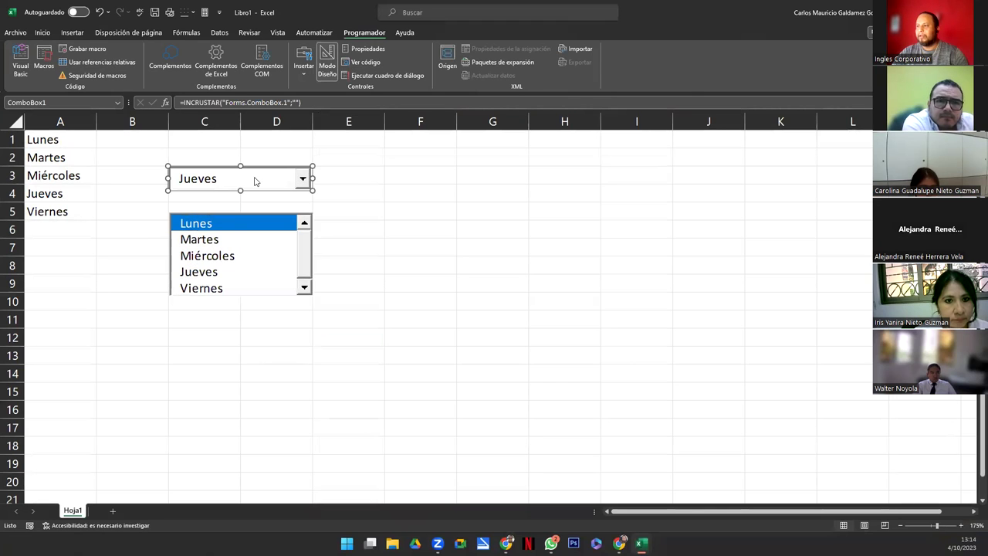
right_click(255, 181)
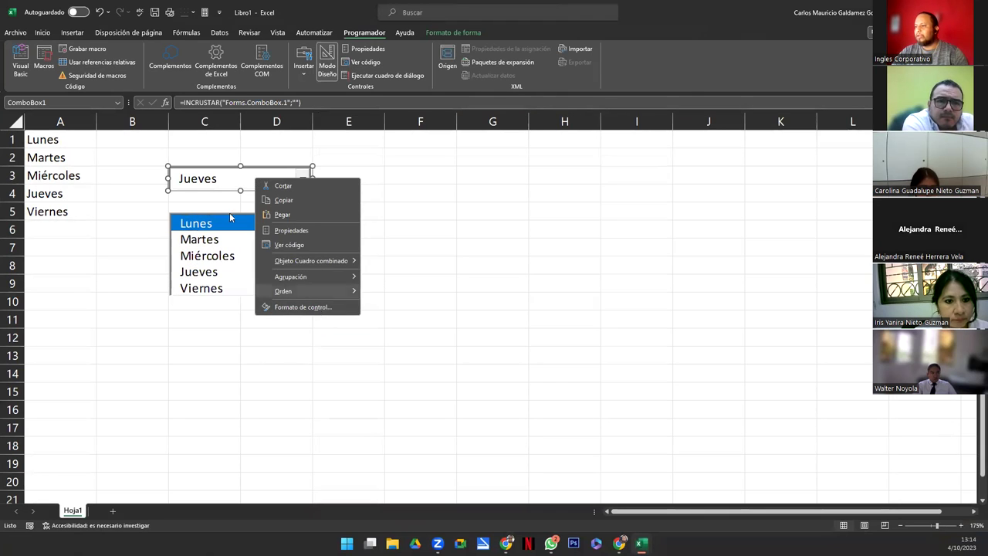
click(216, 181)
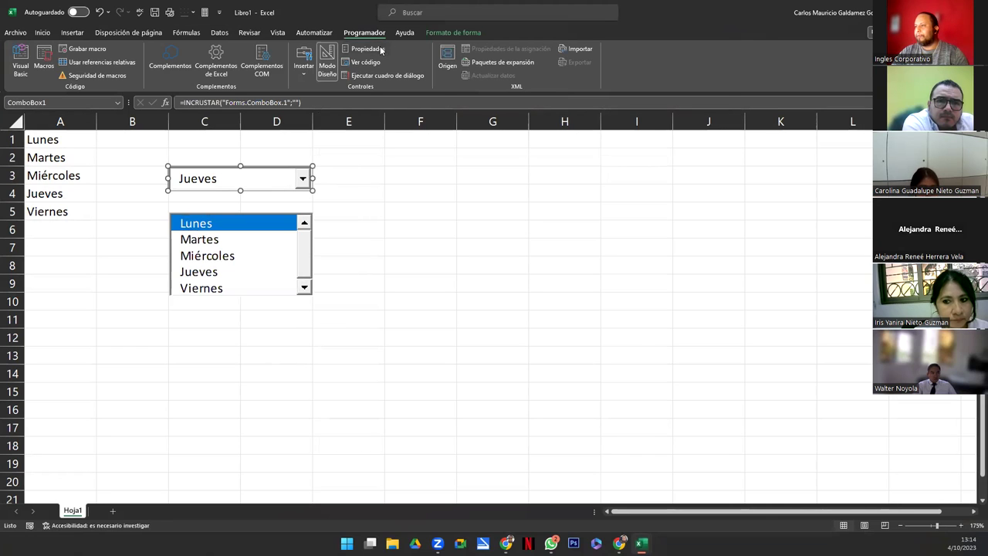
click(367, 49)
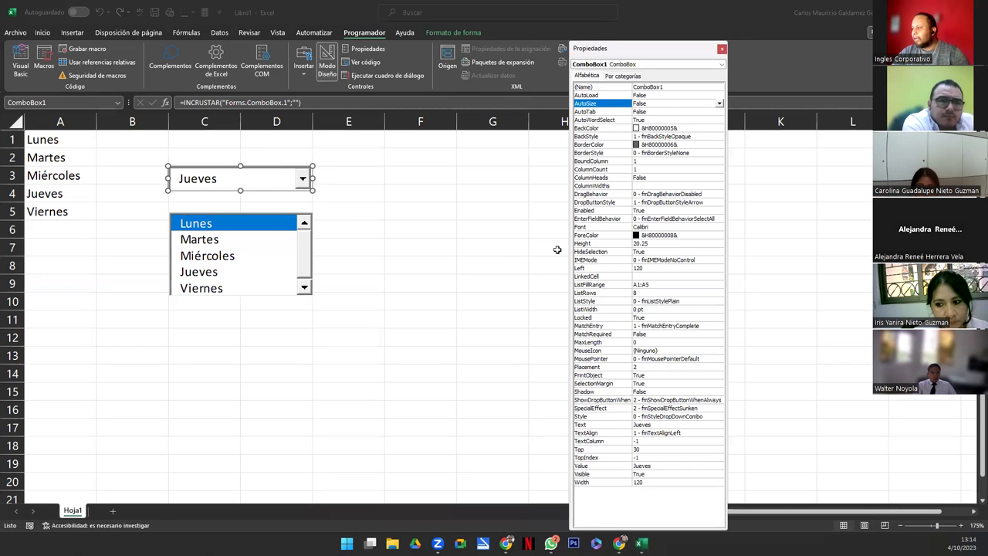
click(636, 277)
click(636, 276)
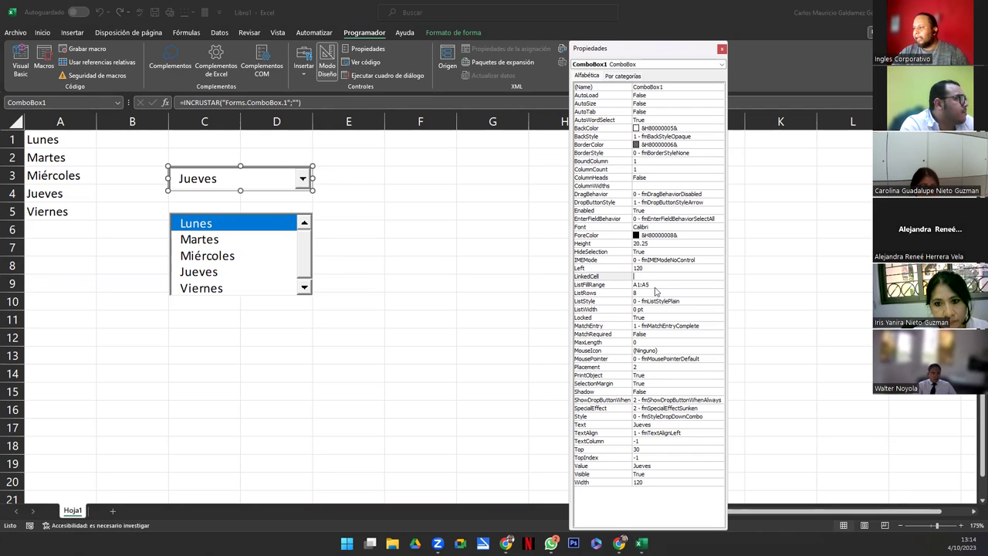
click(401, 159)
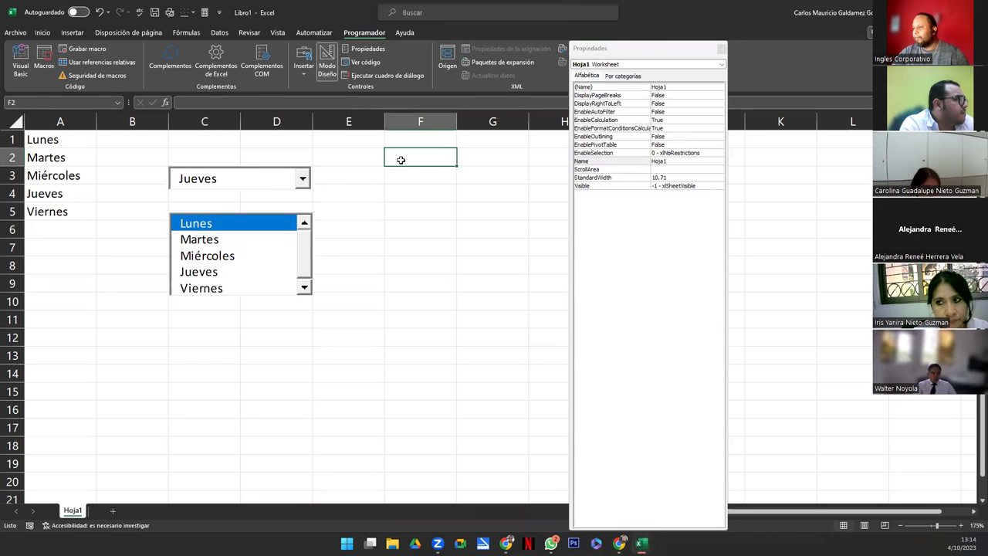
click(258, 174)
click(644, 276)
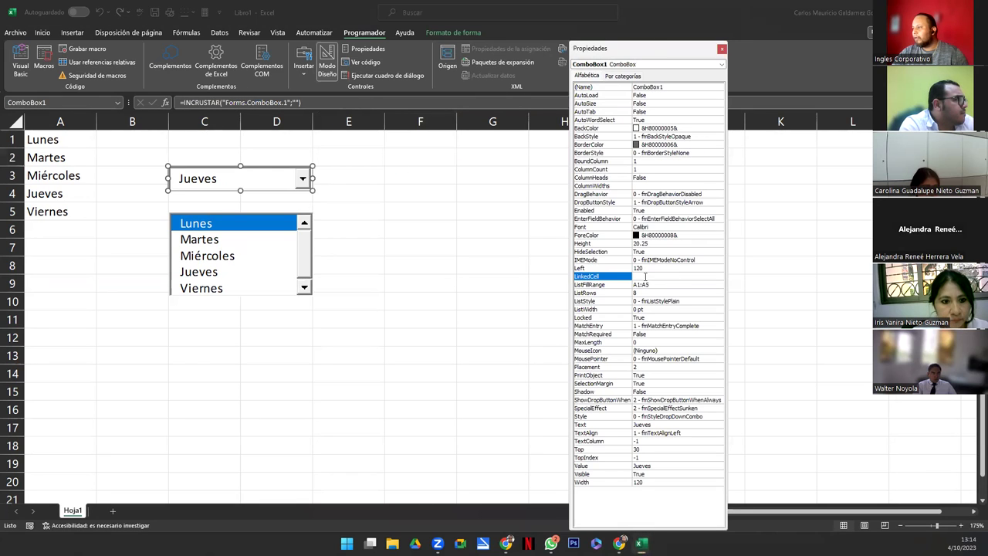
text(F1)
key(Return)
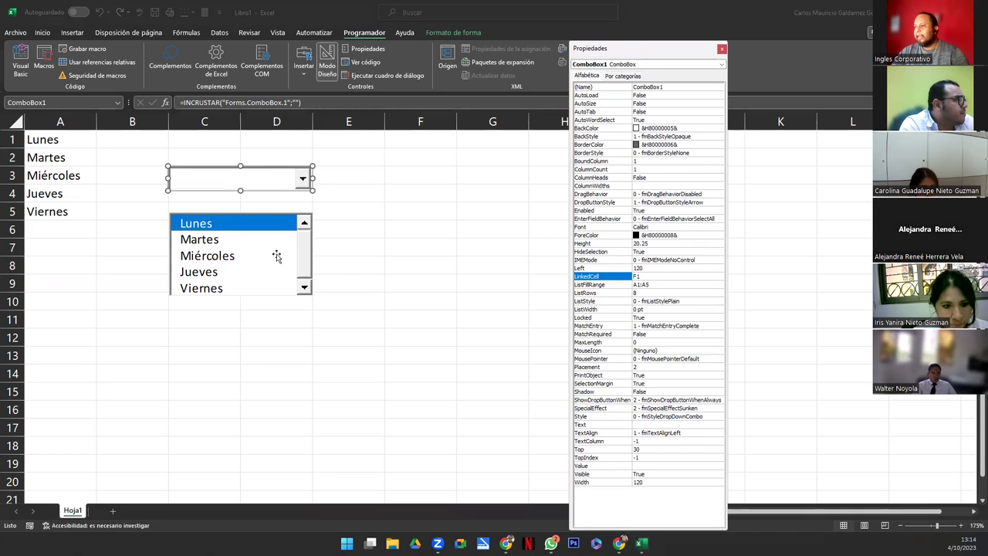
Step: Set ListBox1's LinkedCell to F9 and leave Design Mode
click(283, 258)
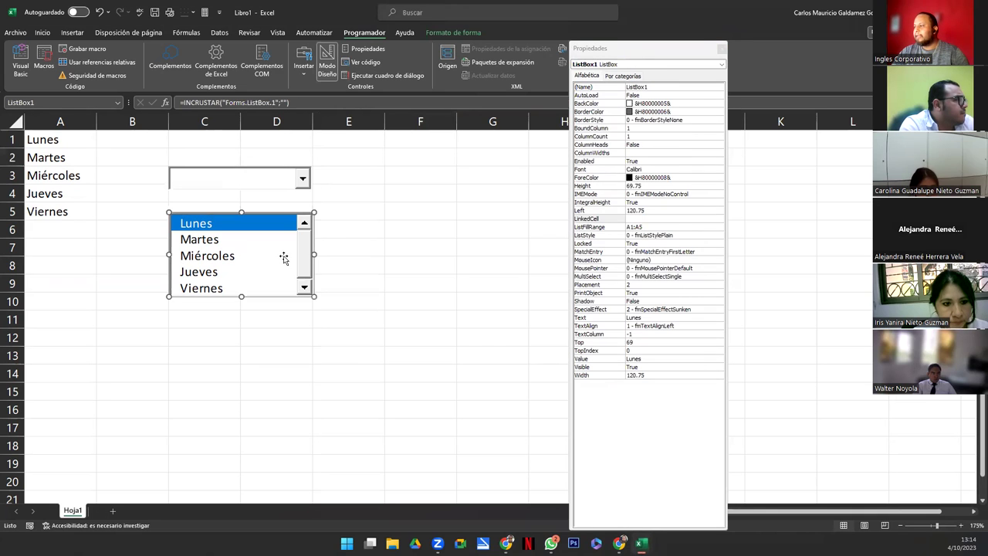
click(633, 220)
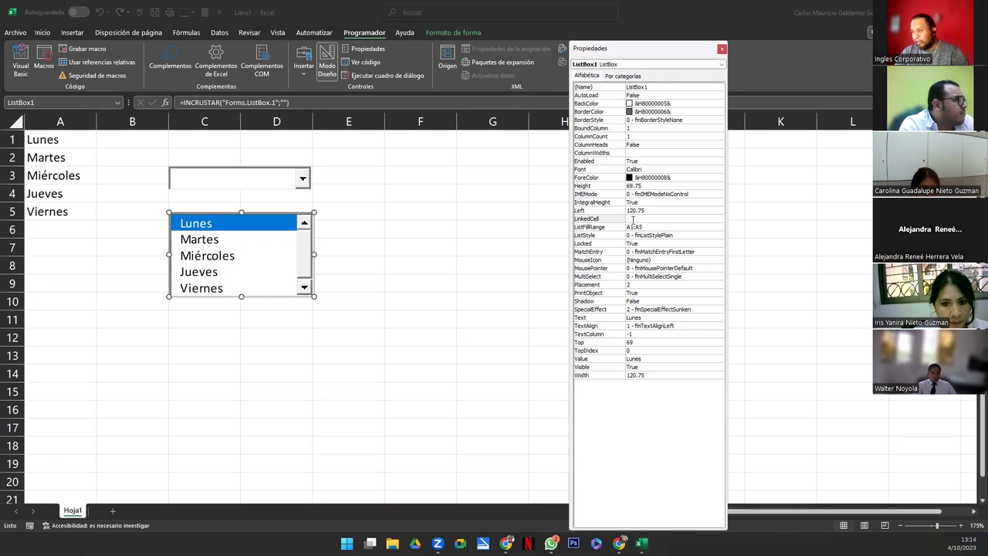
text(F9)
key(Return)
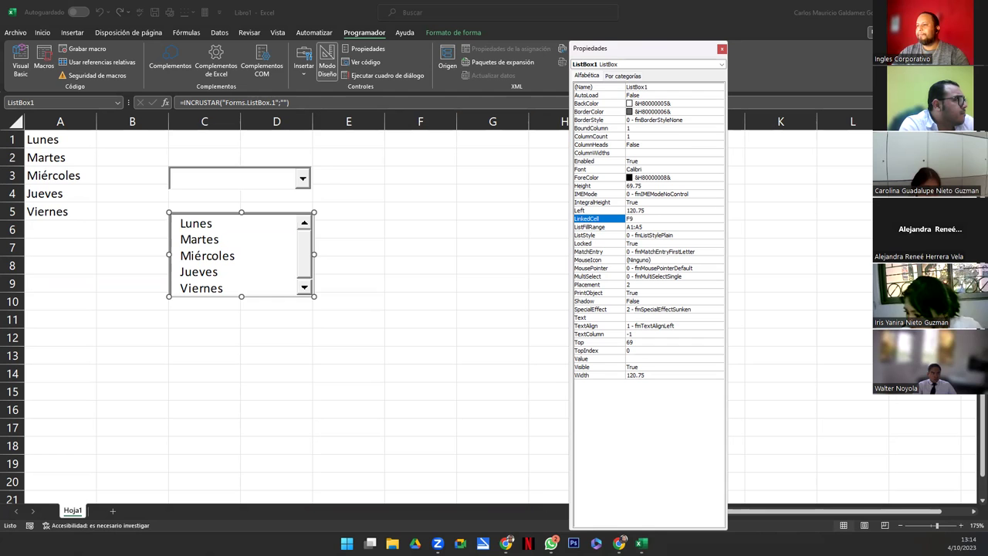
click(328, 68)
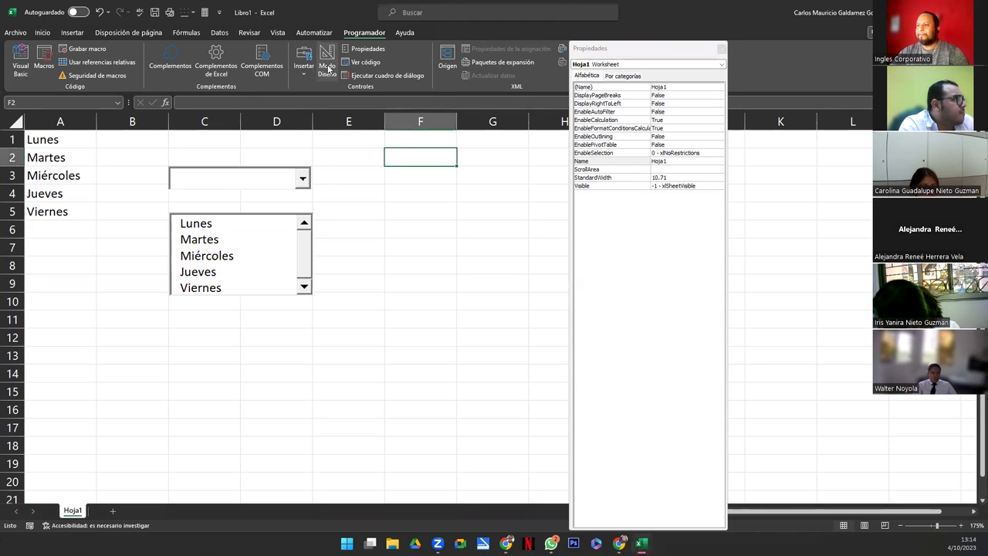
Step: Pick Miércoles in the combo box, then Jueves, Martes, Lunes and Viernes in the list box
click(302, 177)
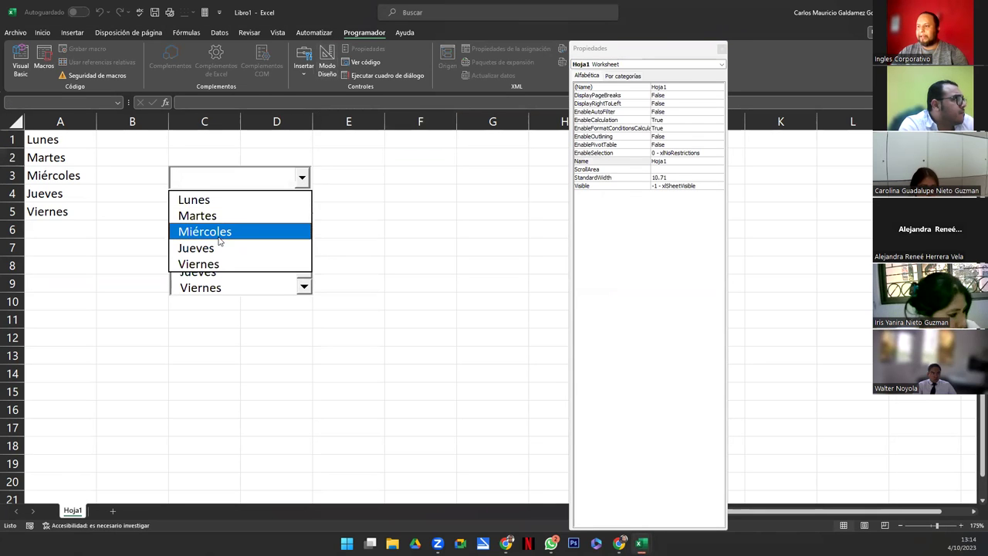
click(229, 231)
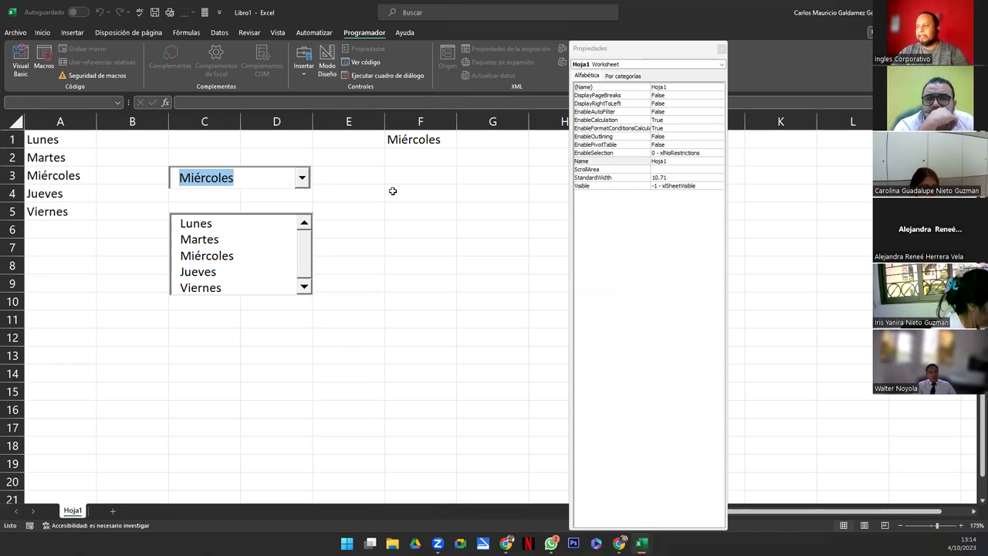
click(213, 259)
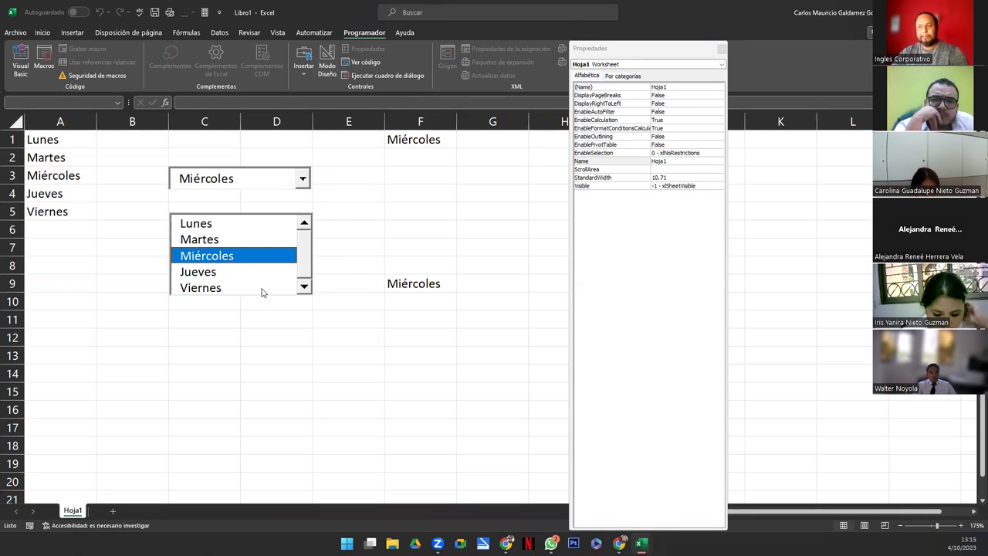
click(223, 275)
click(200, 240)
click(199, 224)
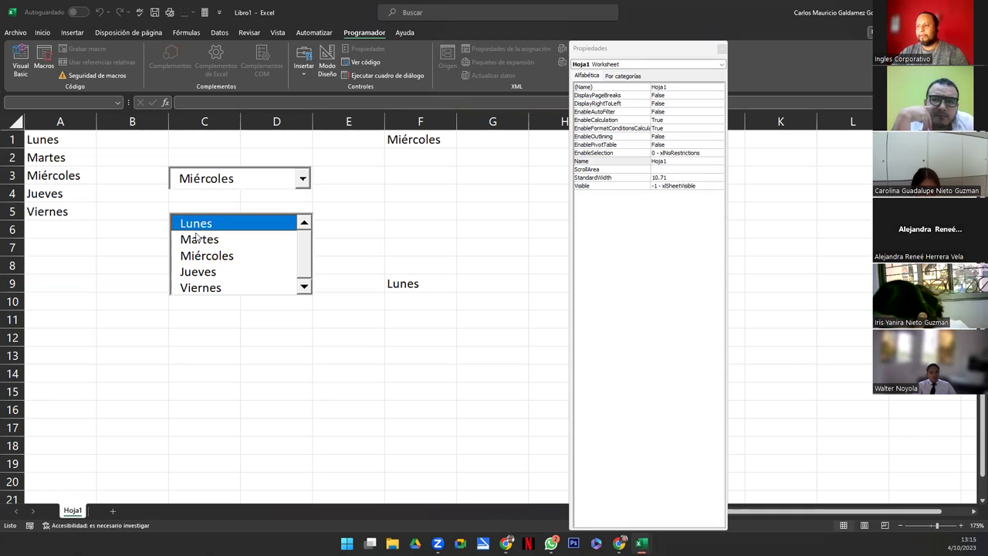
click(205, 272)
click(212, 288)
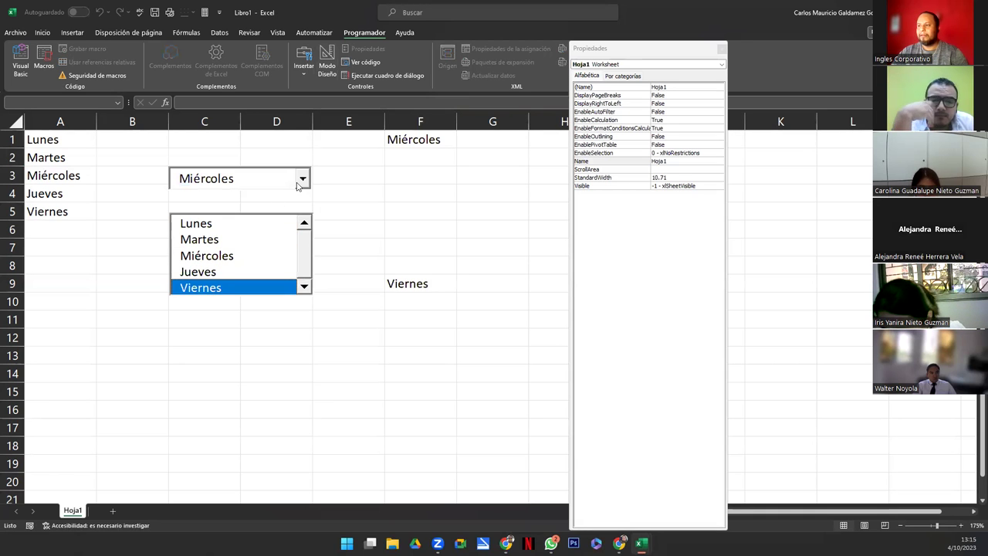
Step: Set the combo box to Viernes and the list box to Miércoles, then select A1:A5
click(301, 179)
click(203, 196)
scroll(286, 182, down, 5)
scroll(263, 189, up, 5)
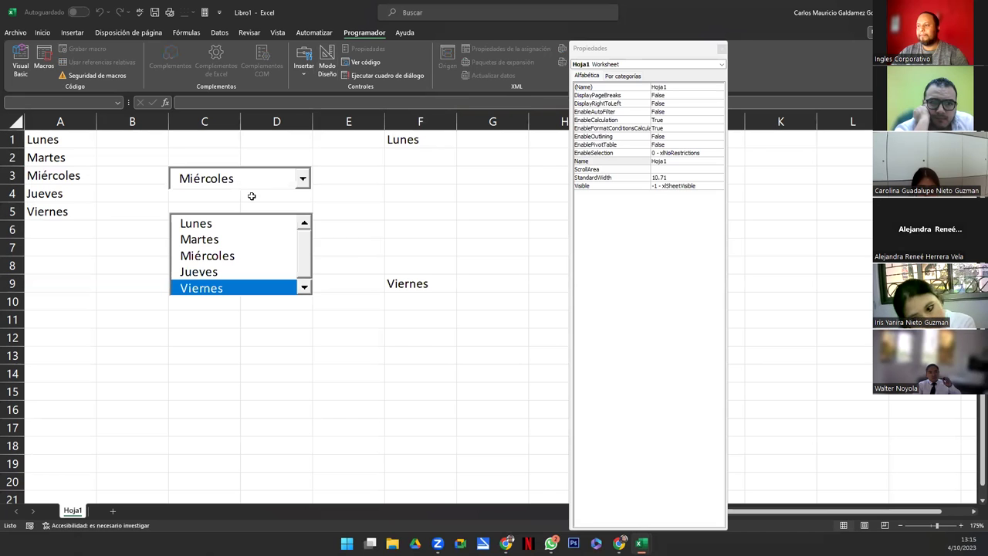
click(299, 179)
click(234, 263)
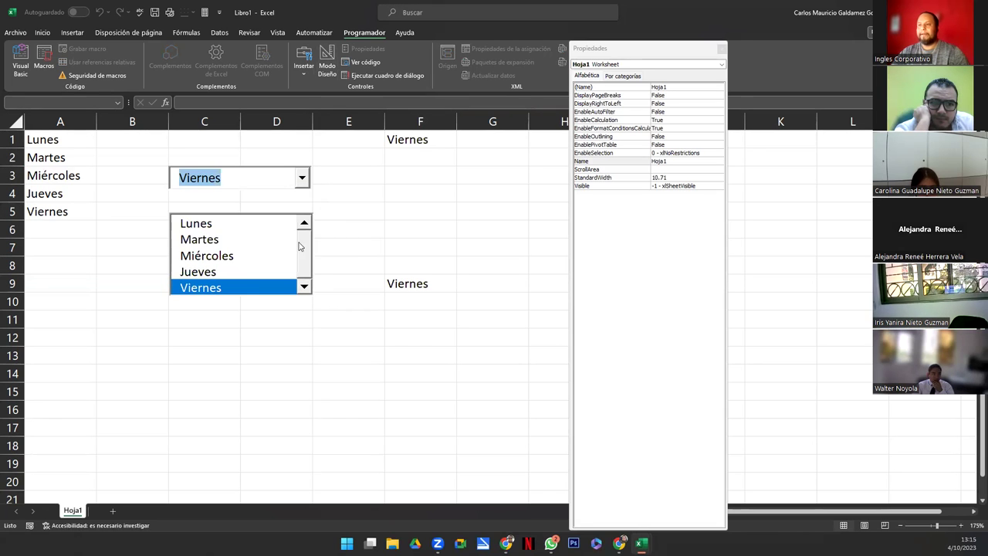
click(235, 255)
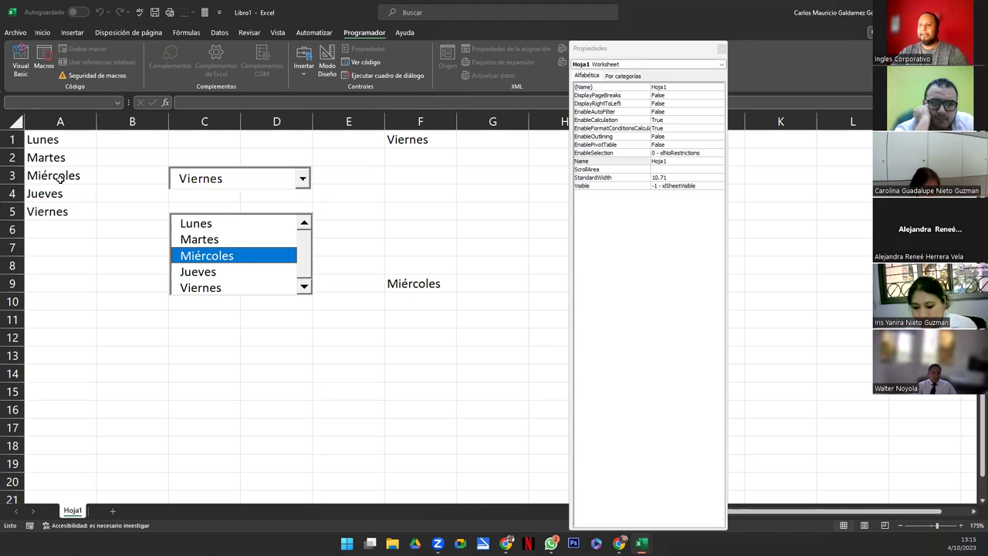
drag(42, 140, 46, 214)
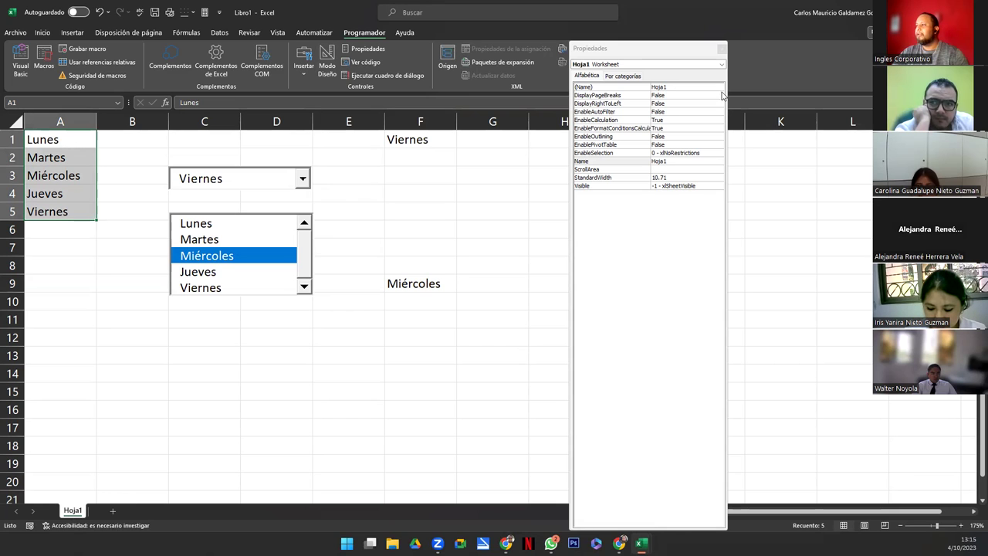
Step: Close the Properties panel and open the VBA editor maximized with Alt+F11
click(721, 51)
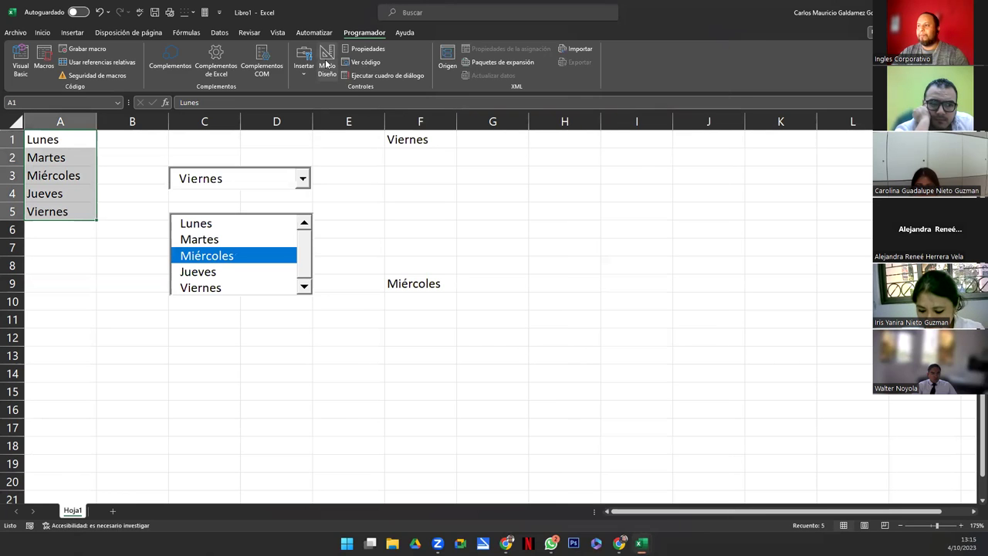
key(alt+F11)
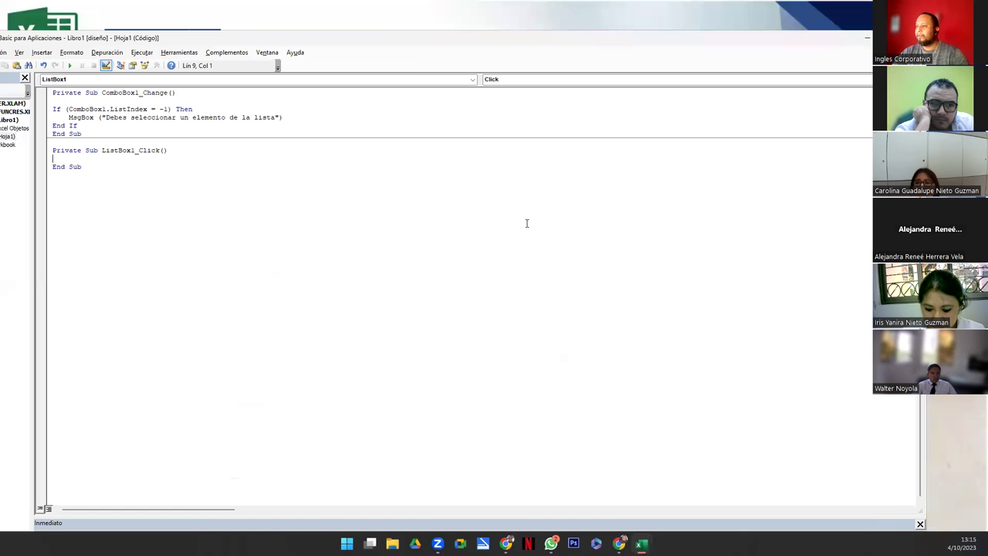
double_click(842, 44)
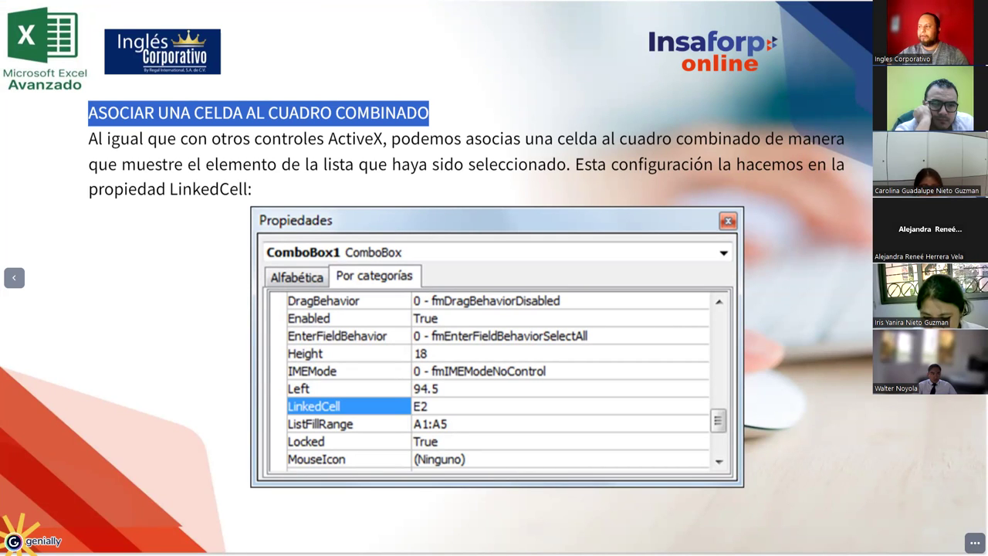
Step: Advance Genially to the linked-cell slide, then switch back to the Excel workbook
key(Right)
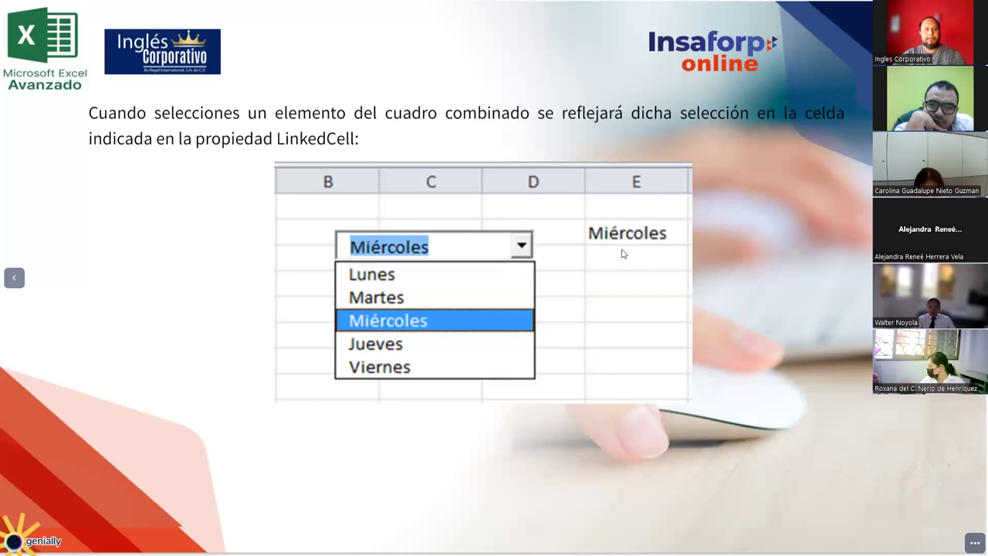
key(alt+Tab)
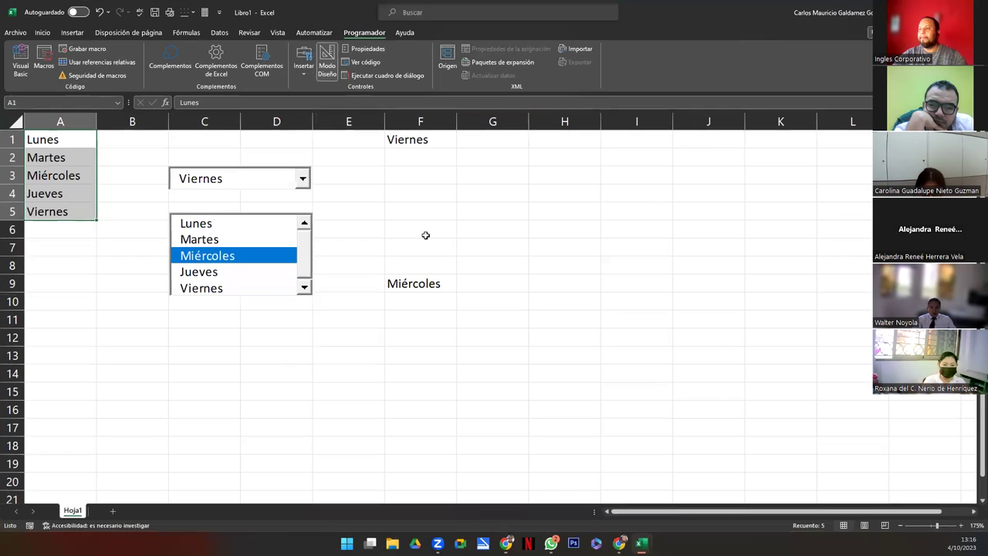
Step: Change ComboBox1's LinkedCell property to F3
right_click(300, 164)
right_click(286, 181)
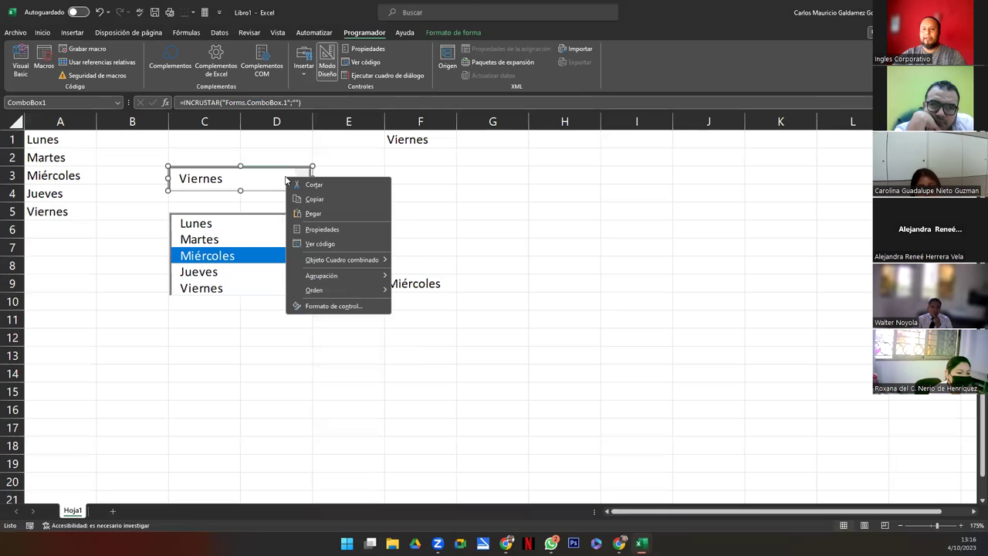
click(285, 179)
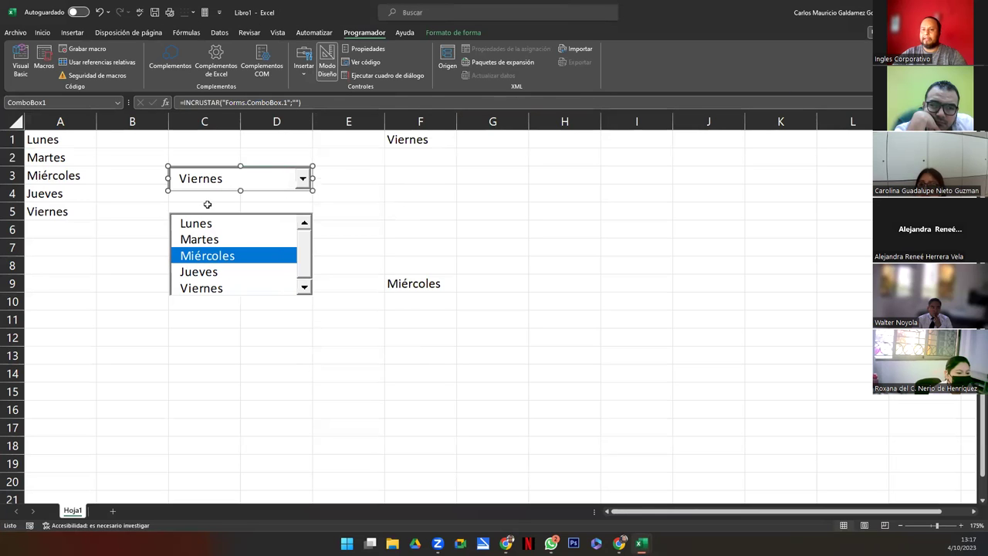
click(378, 49)
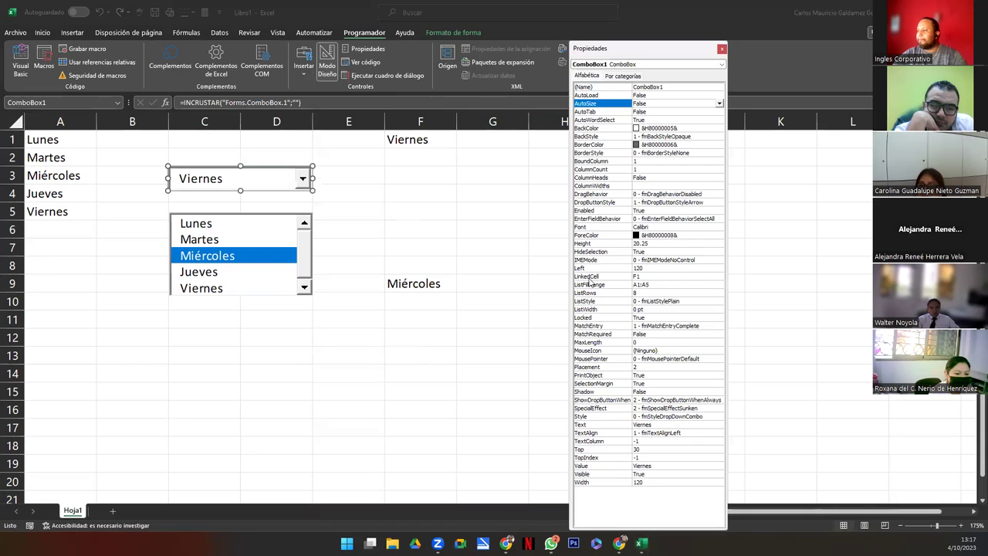
click(590, 277)
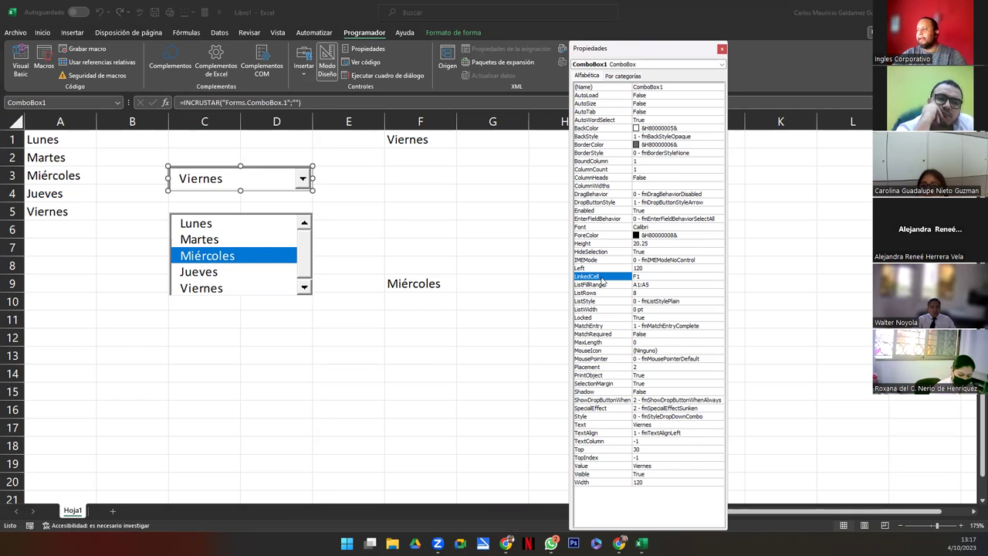
click(646, 275)
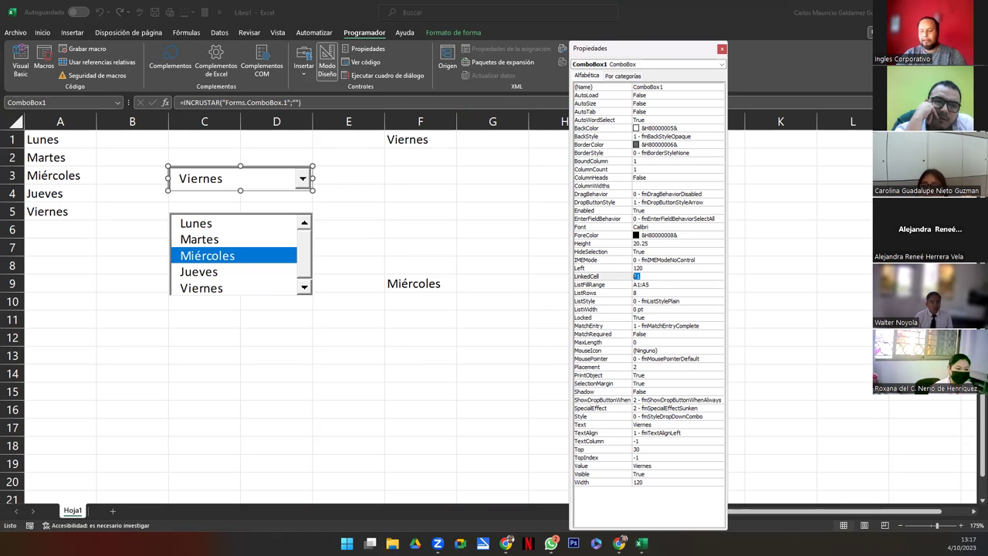
text(3)
key(Return)
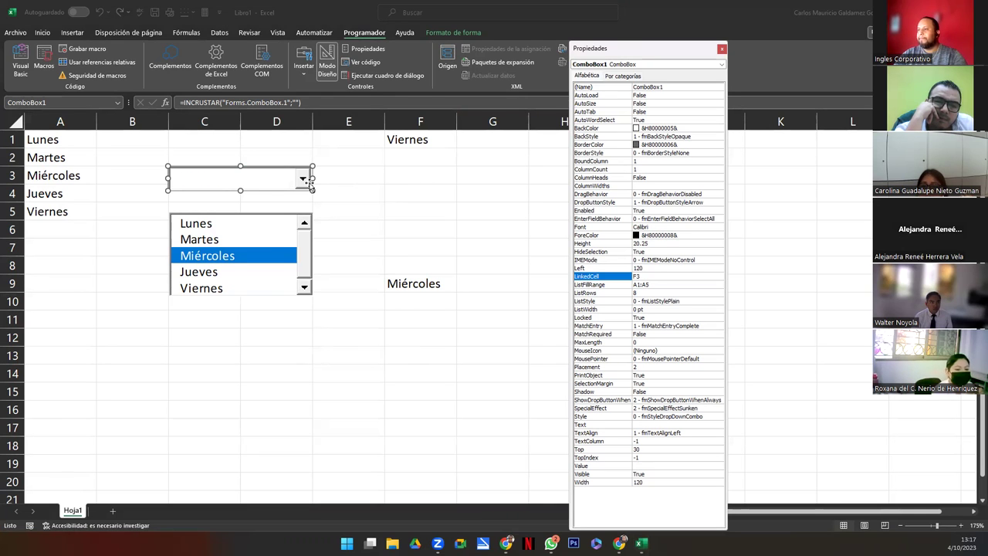
Step: Leave Design Mode, try Miércoles and Viernes in the combo box, and clear cell F1
click(327, 66)
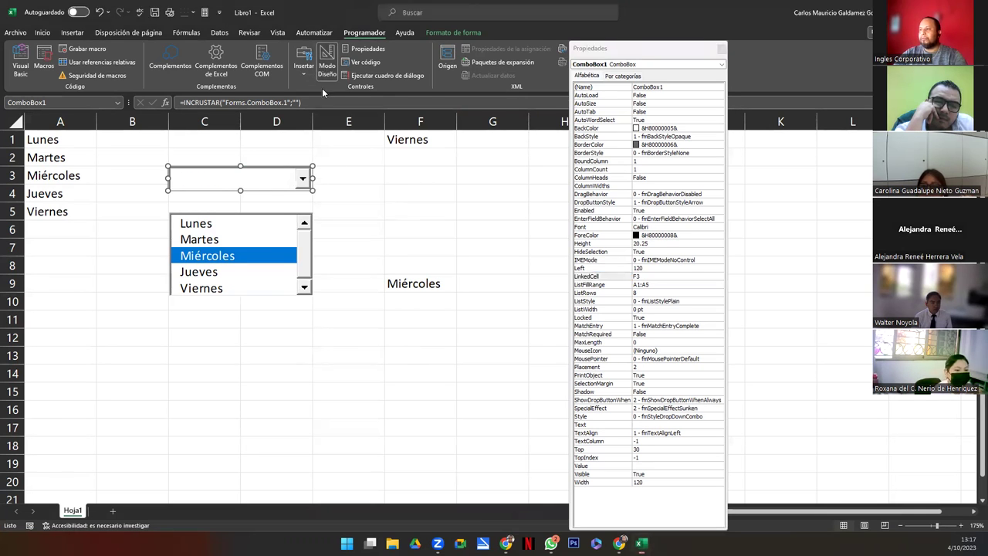
click(302, 177)
click(259, 234)
click(302, 178)
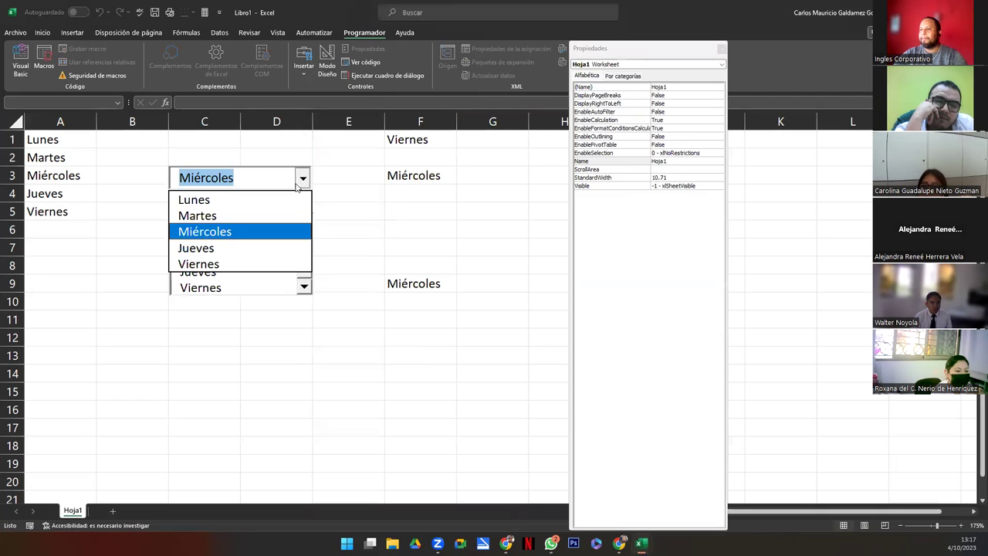
click(239, 263)
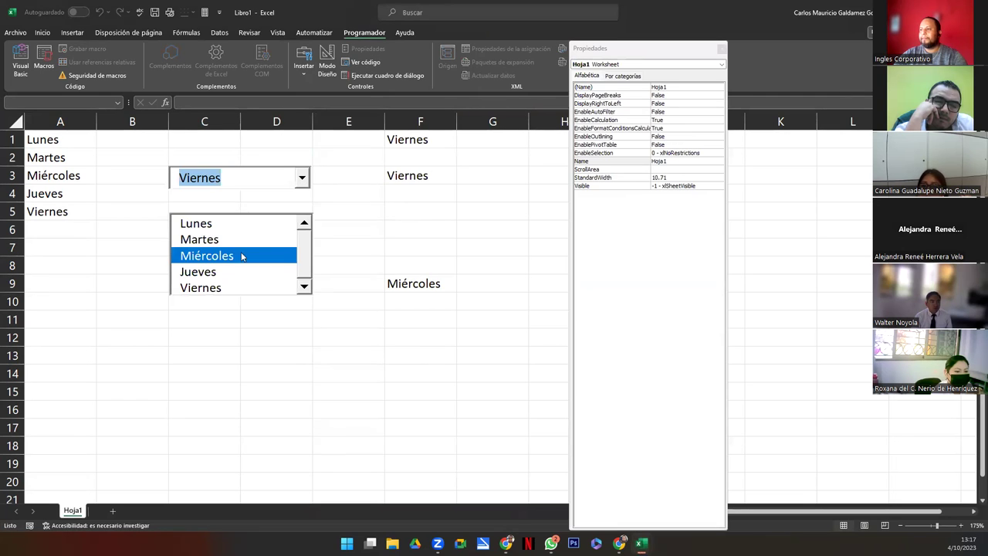
click(401, 139)
key(Delete)
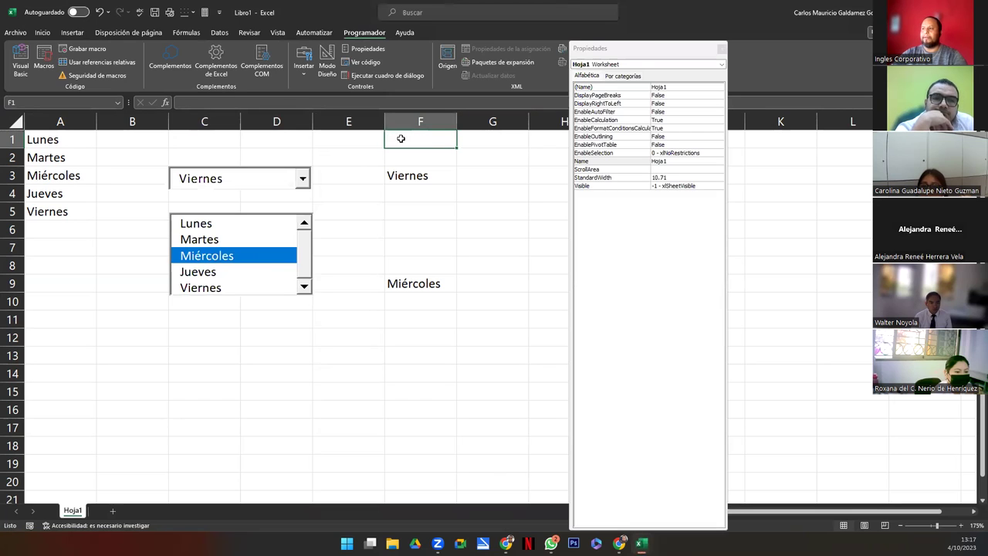
Step: Pick Jueves in the combo box and Martes in the list box, then return to Design Mode
click(302, 181)
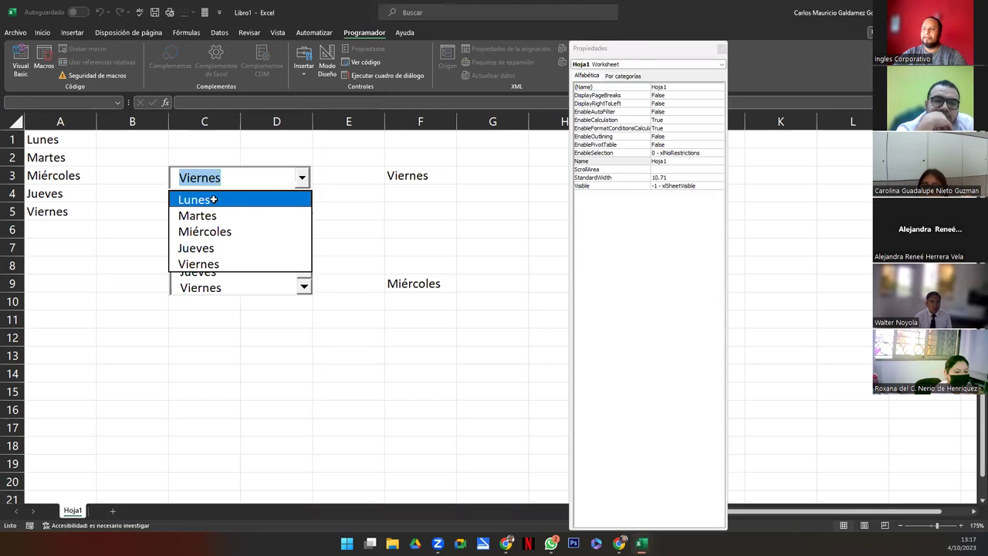
click(214, 199)
click(303, 184)
click(219, 247)
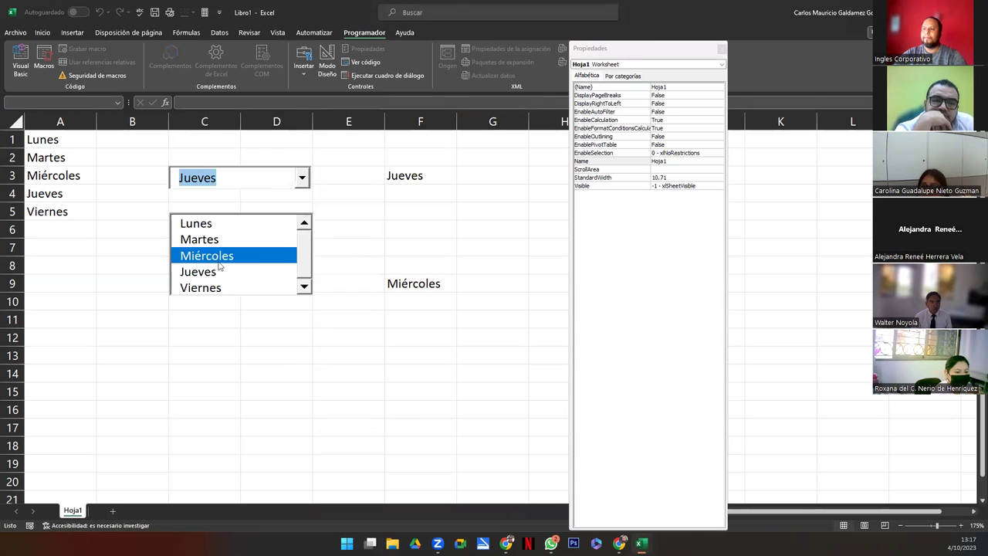
click(249, 286)
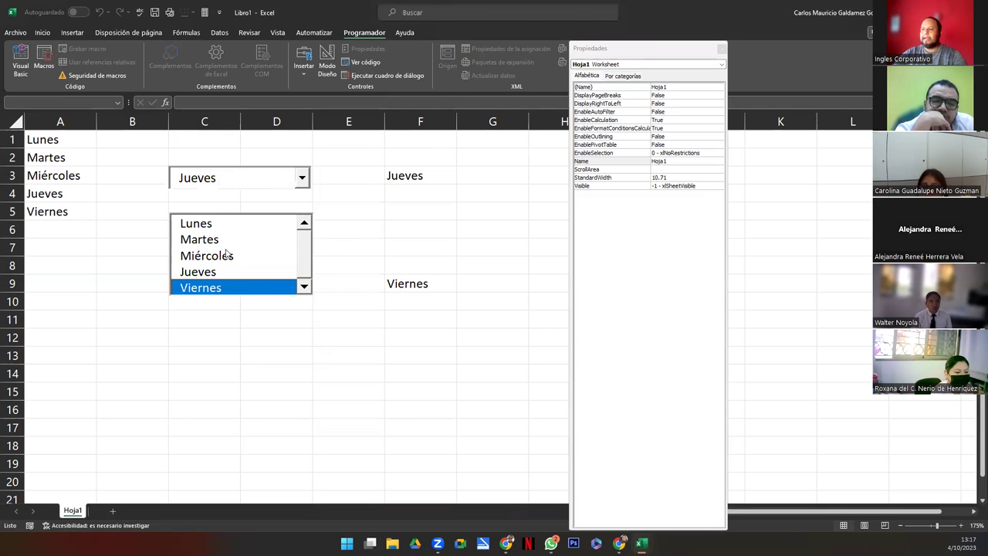
click(220, 241)
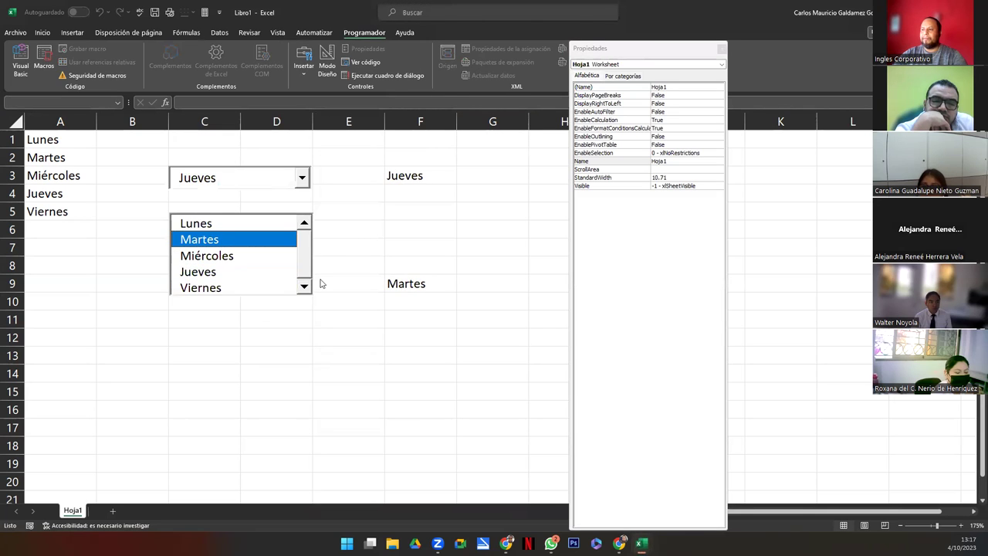
click(327, 64)
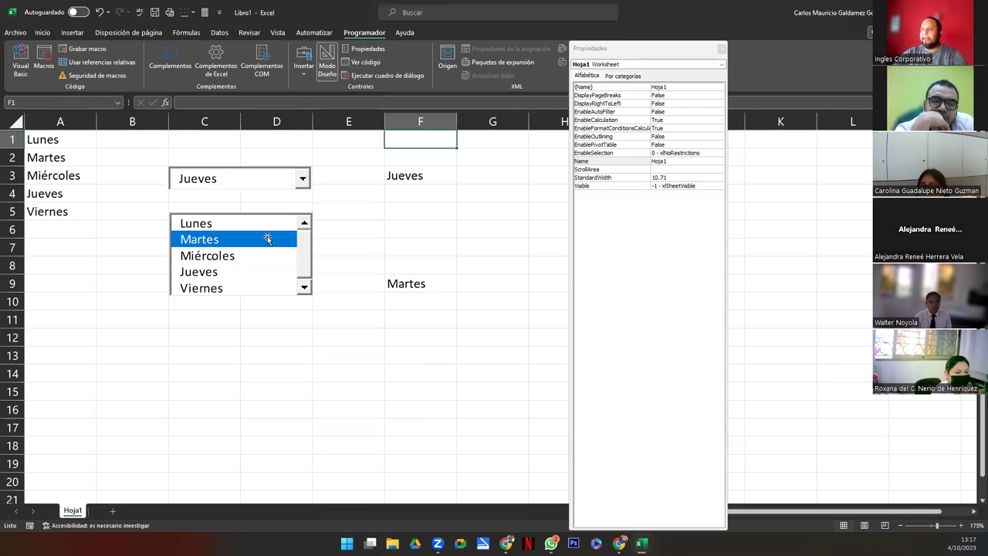
right_click(269, 276)
Step: Inspect the LinkedCell properties: ListBox1 linked to F9, then ComboBox1 linked to F3
click(594, 235)
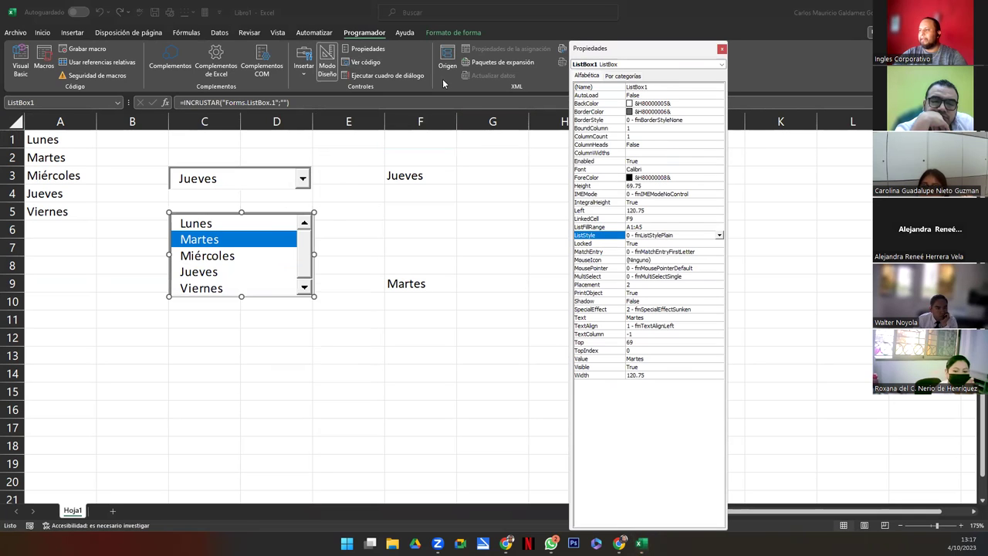
click(641, 219)
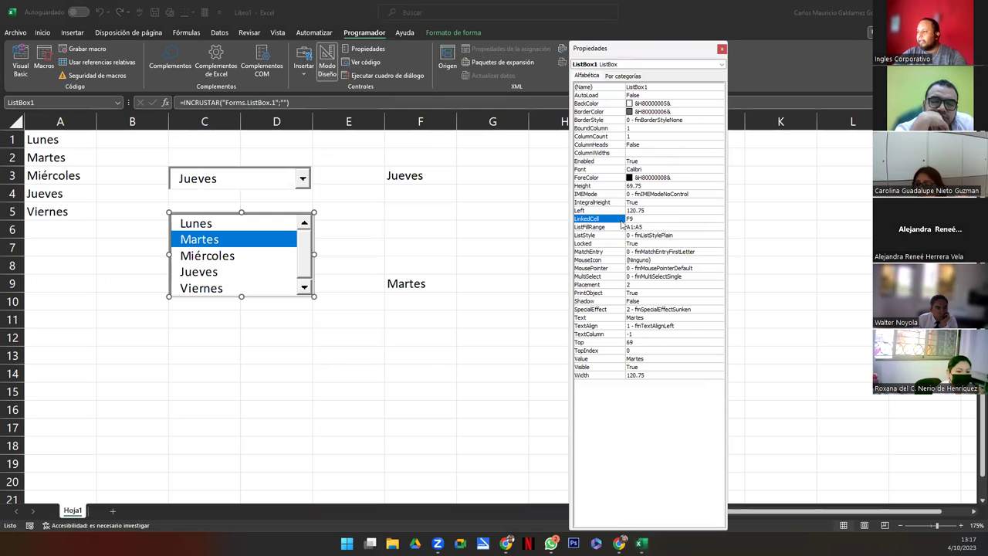
click(445, 282)
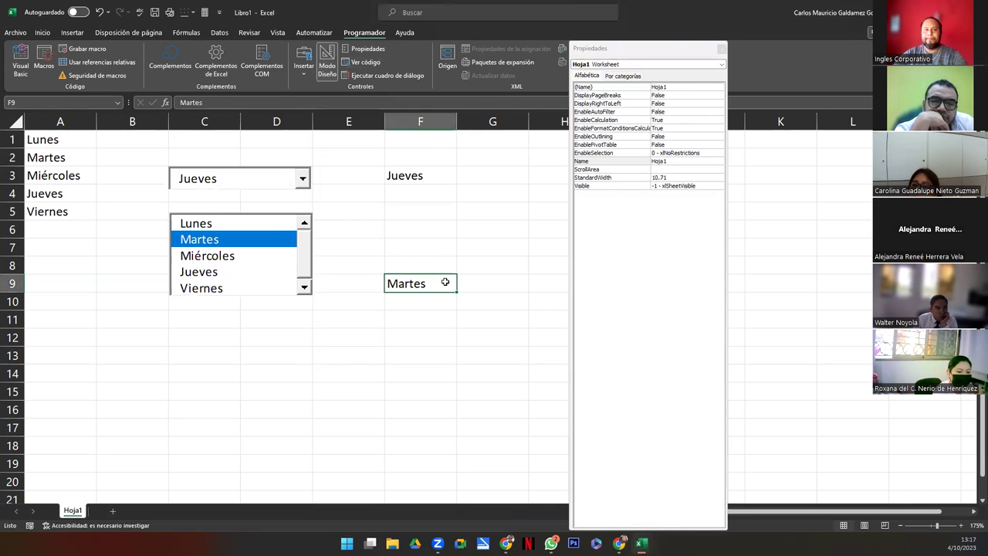
click(247, 275)
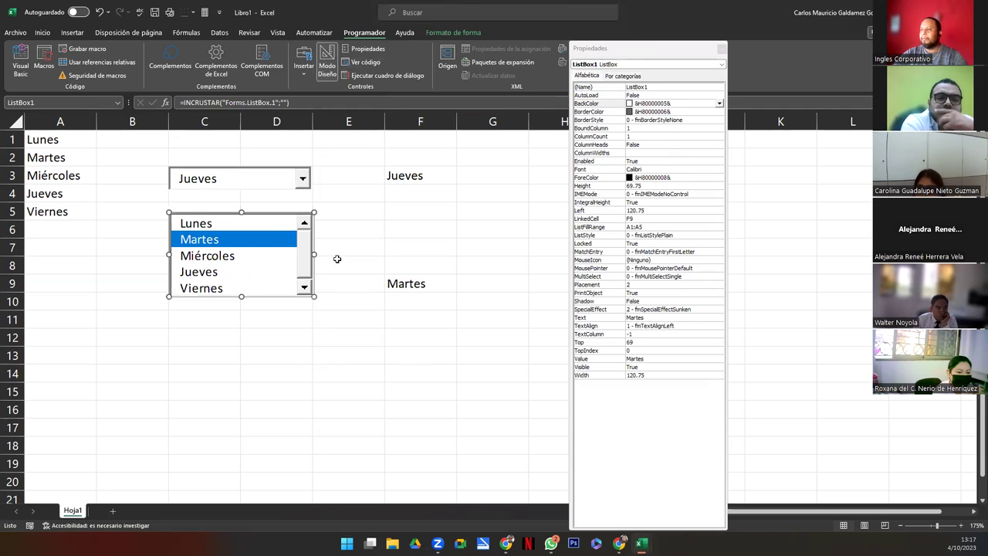
click(587, 220)
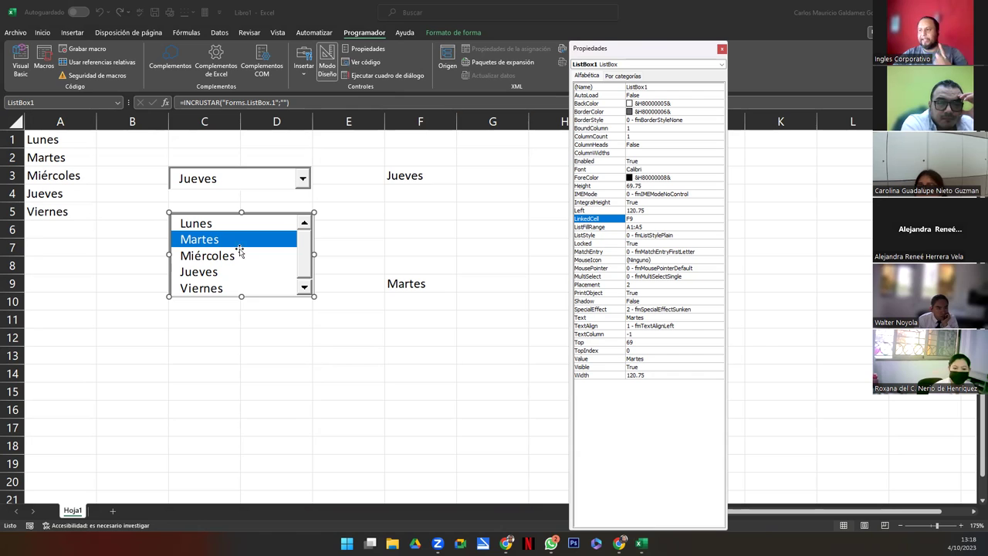
click(227, 181)
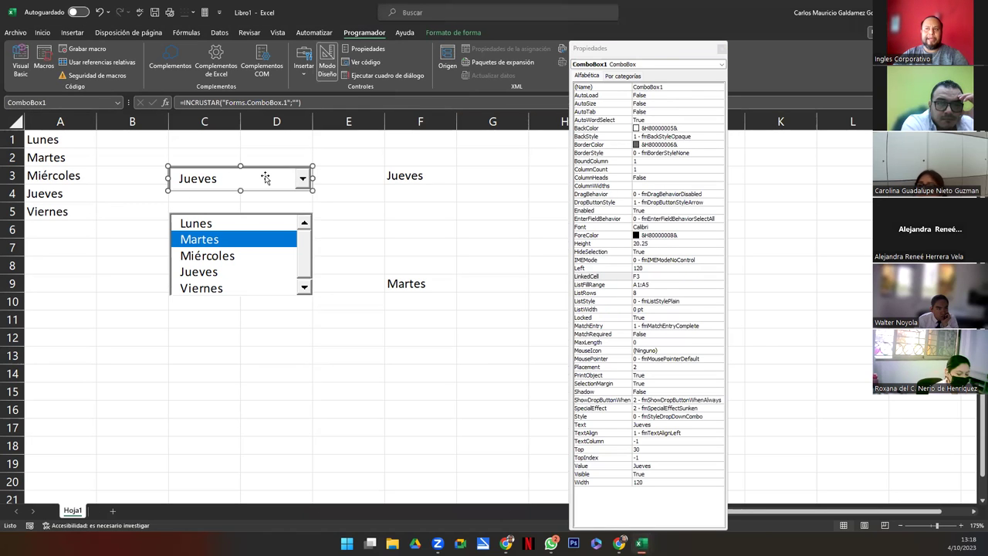
Step: Review the ComboBox1_Change procedure in the VBA editor, then reselect the list box and combo box
double_click(264, 178)
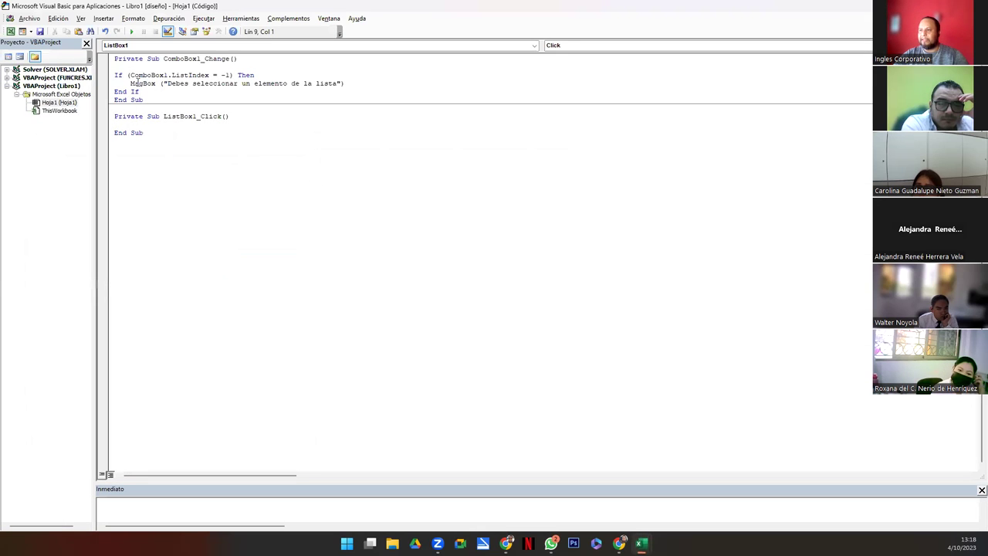
drag(115, 59, 143, 100)
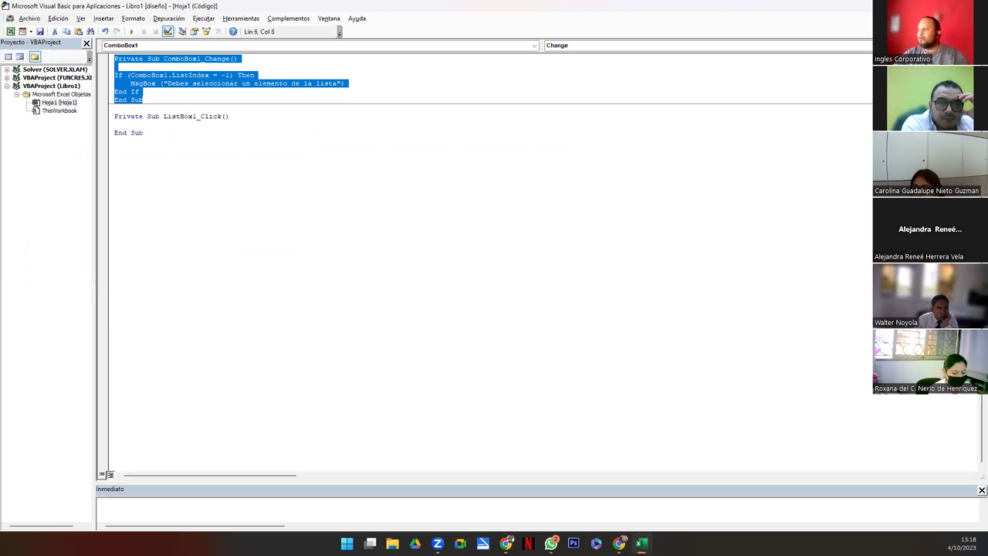
key(alt+F11)
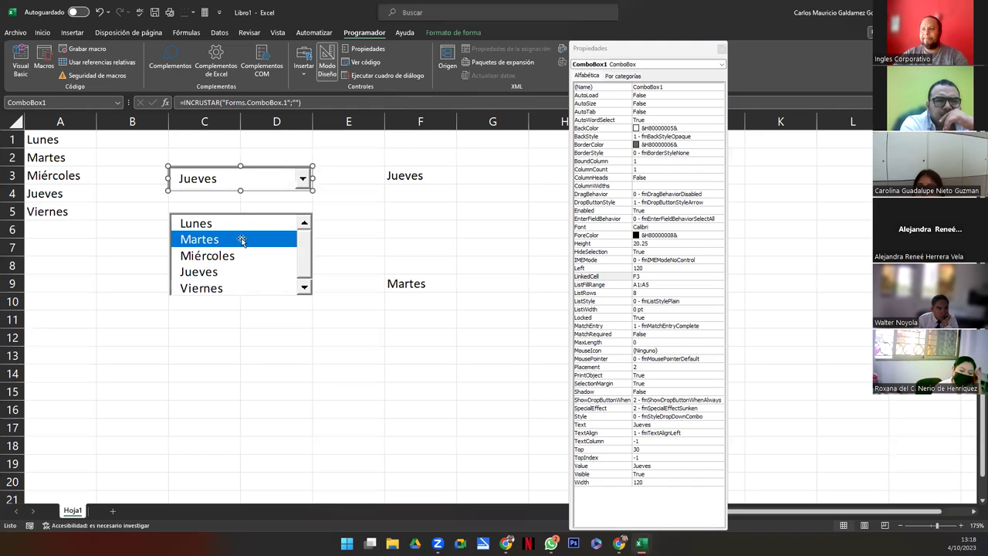
click(229, 256)
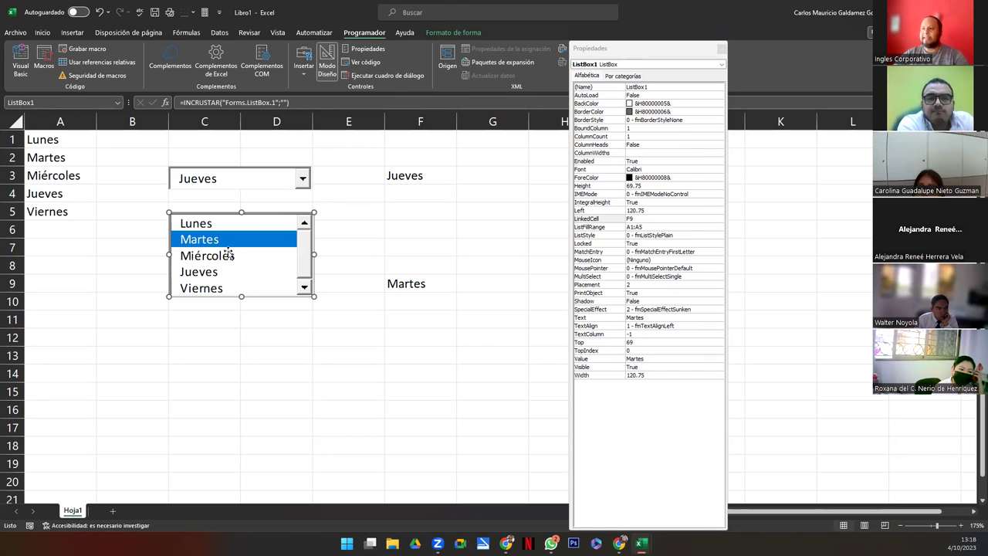
click(251, 175)
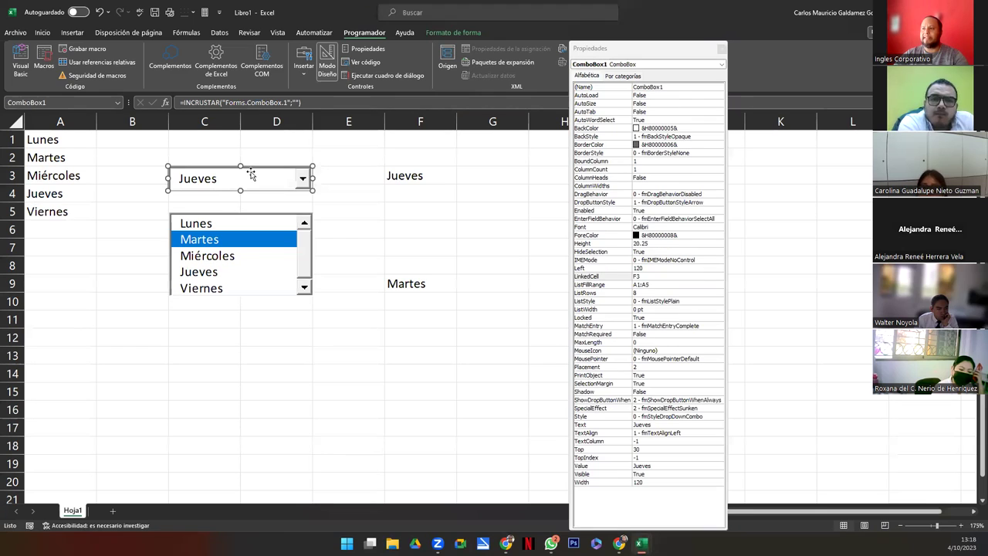
click(231, 243)
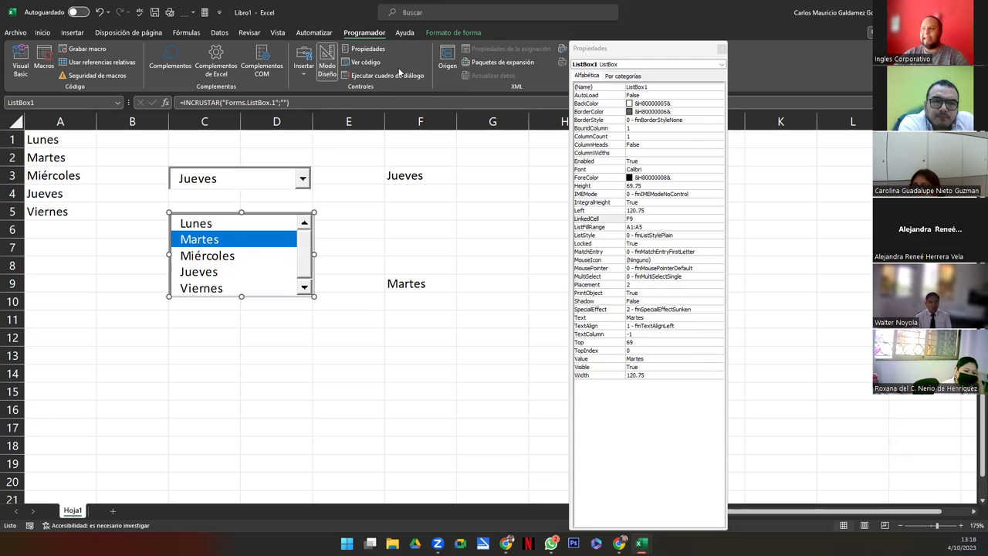
Step: Leave Design Mode, pick Miércoles in the list box, and delete the combo box text Jueves
click(332, 72)
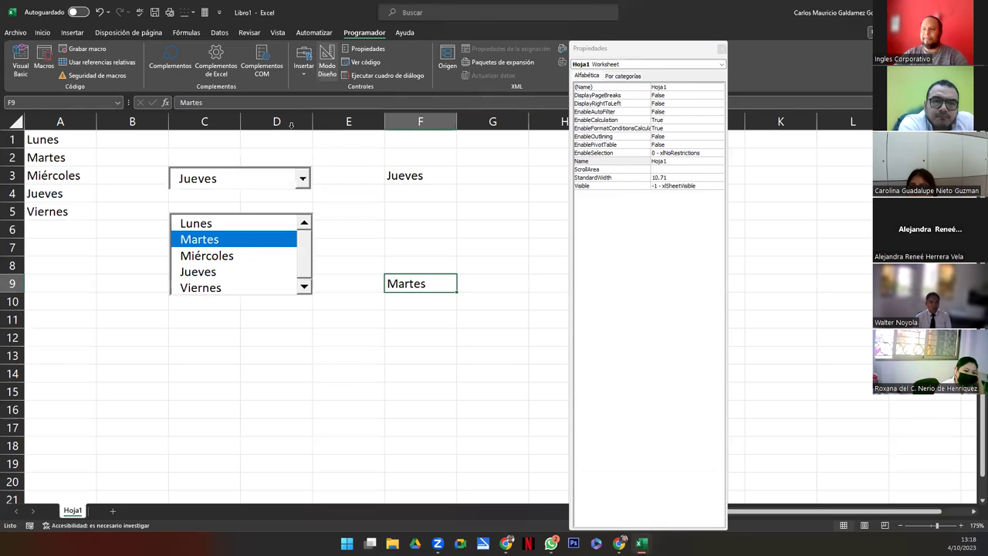
click(226, 270)
click(227, 288)
click(207, 255)
click(214, 177)
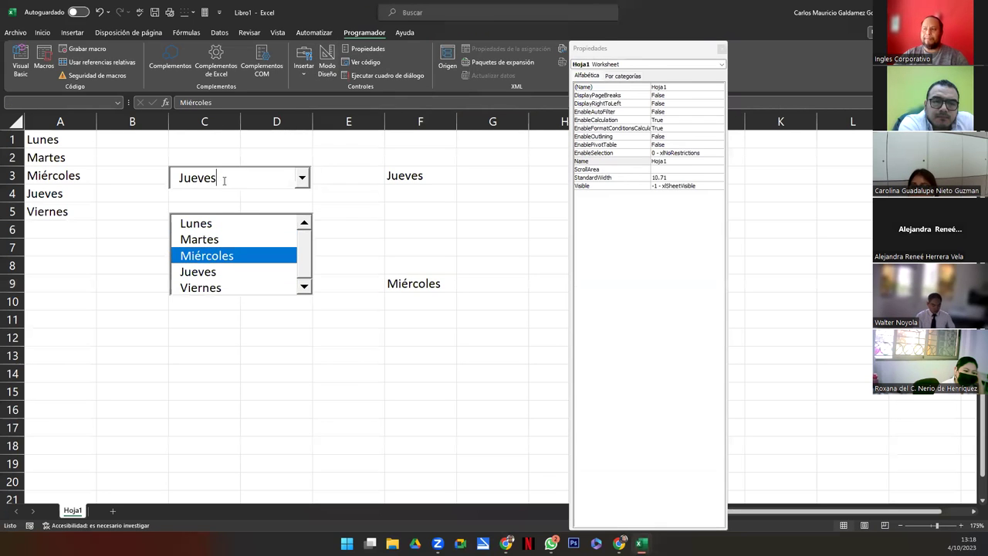
double_click(222, 180)
key(Delete)
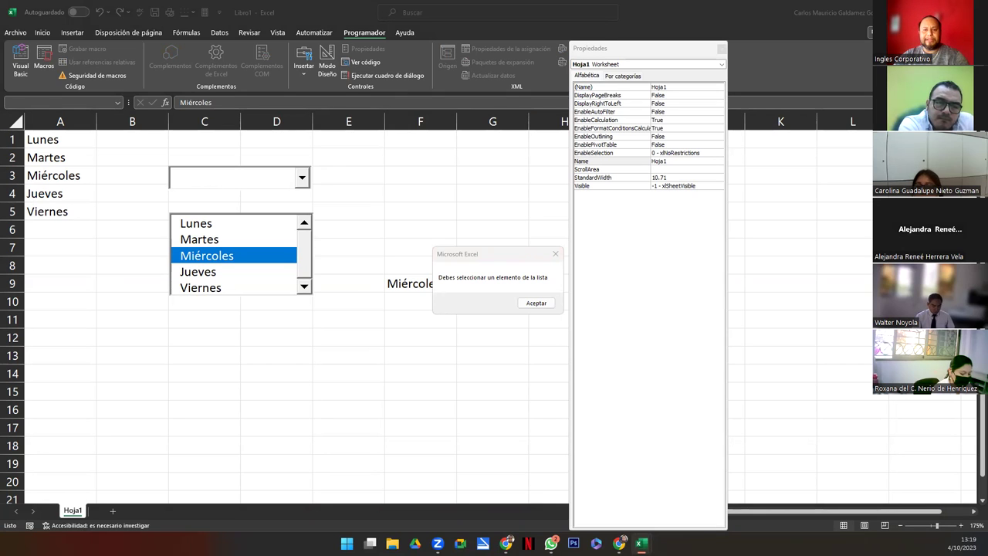
Step: Dismiss the combo box's no-selection warning message with Aceptar
key(alt+F11)
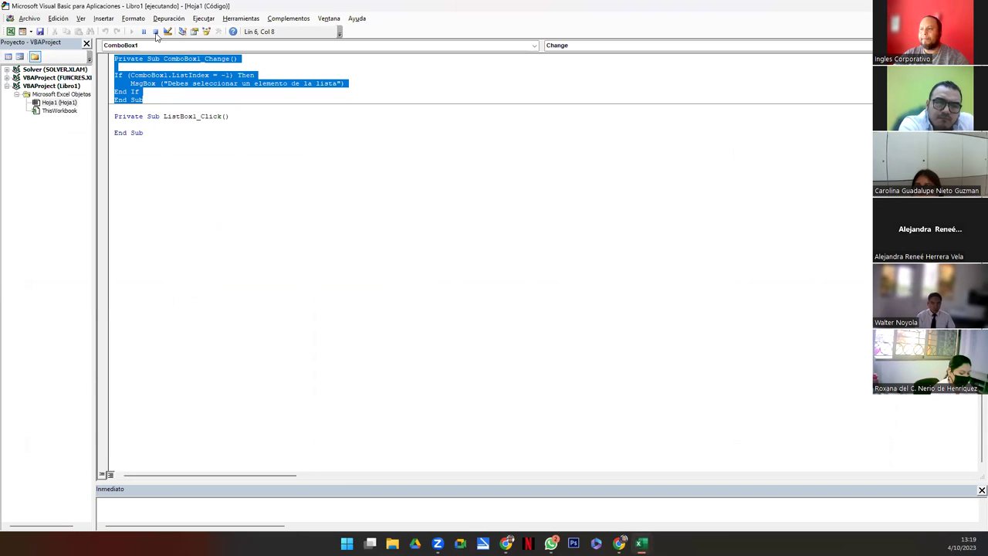
key(F4)
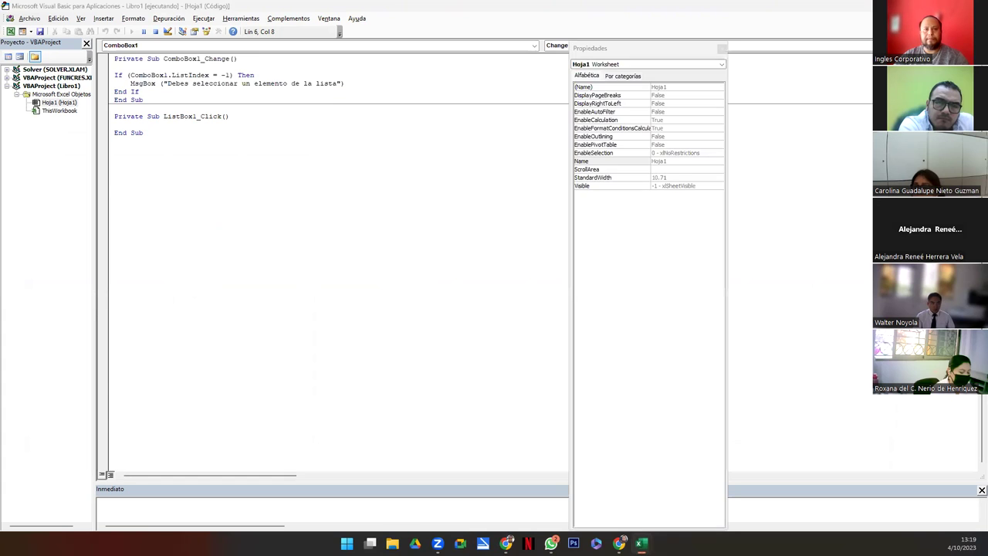
key(alt+F11)
click(539, 306)
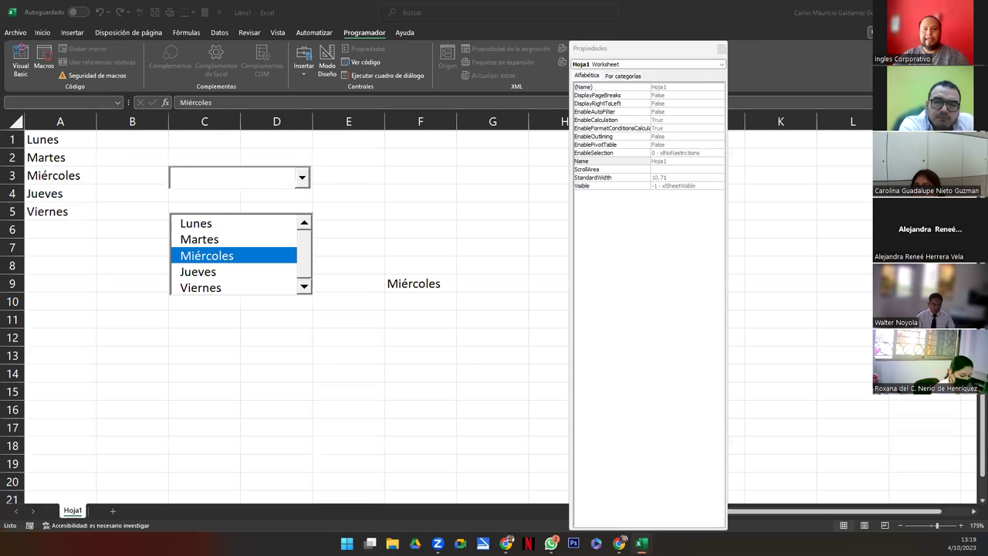
Step: Highlight the If -1 condition and MsgBox line in the code, then show the data-capture slide
key(alt+F11)
click(175, 93)
drag(221, 75, 231, 75)
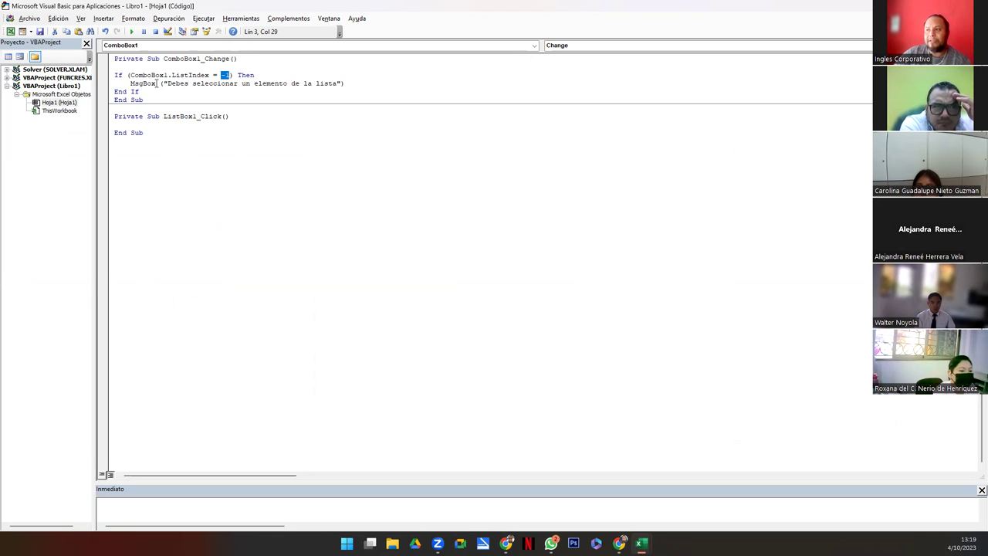
drag(131, 82, 349, 82)
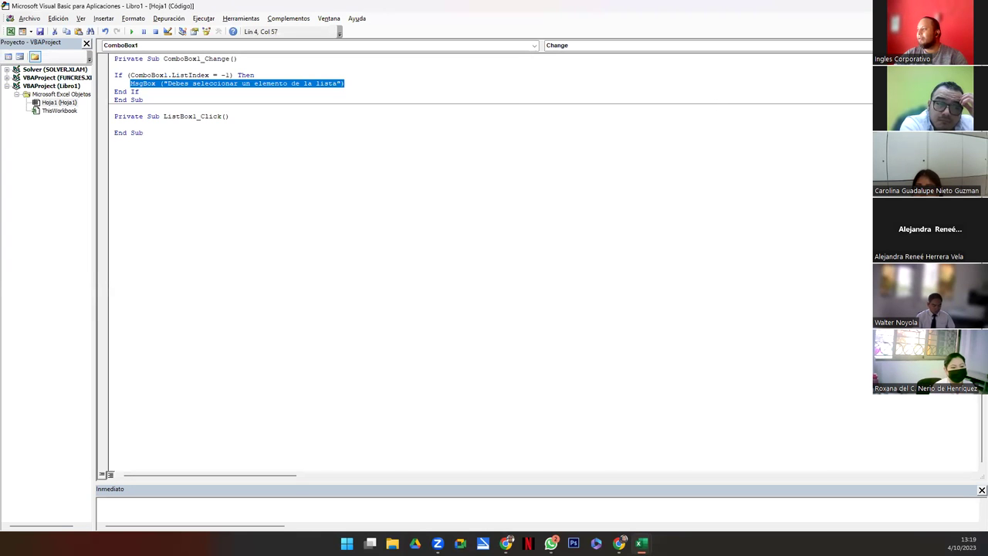
key(alt+F11)
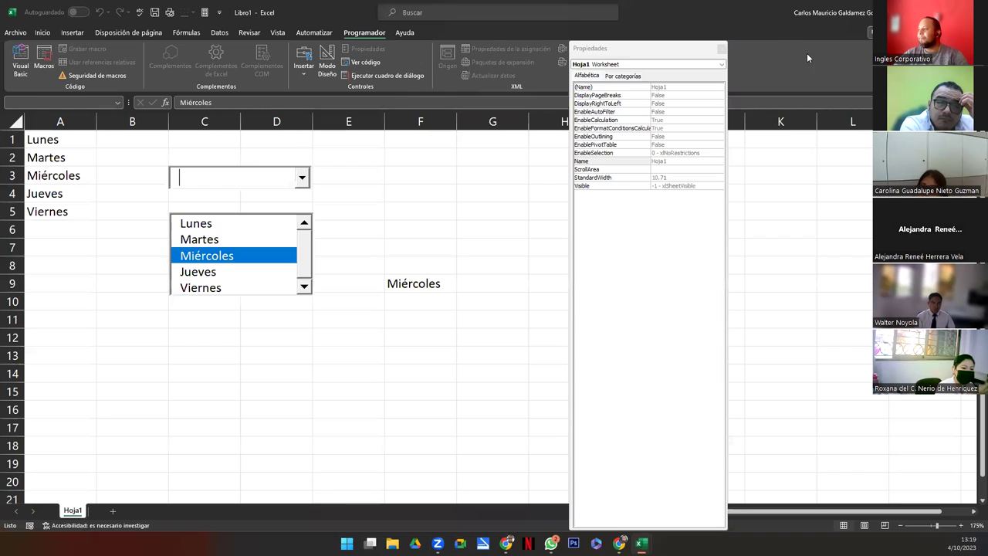
key(alt+Tab)
key(Right)
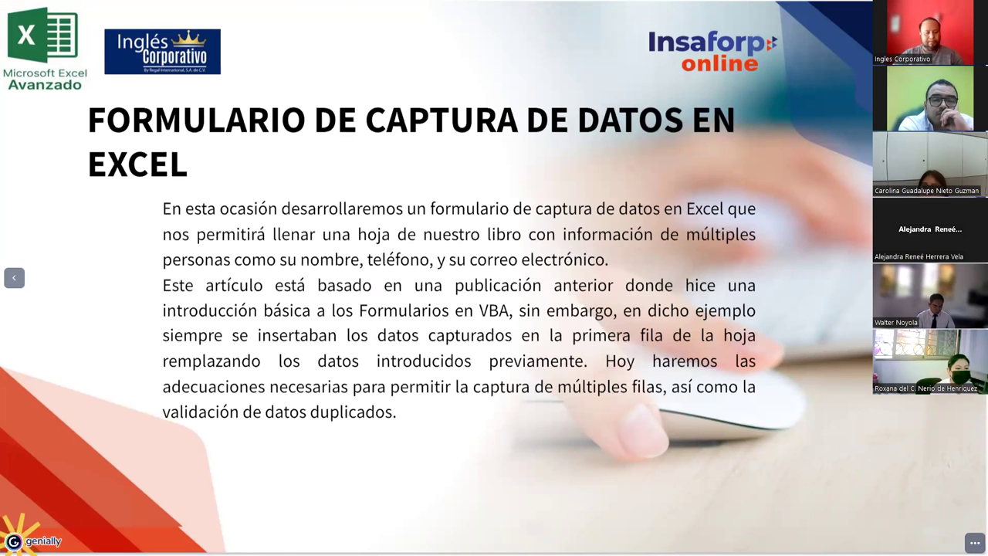
Step: Back in Excel, close Properties and clear the contents of the whole sheet
key(alt+Tab)
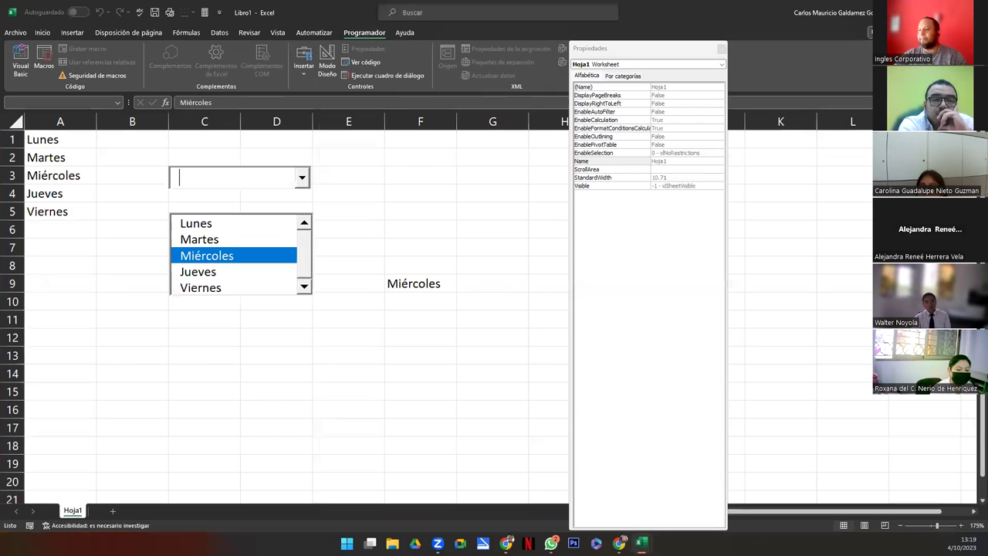
click(721, 49)
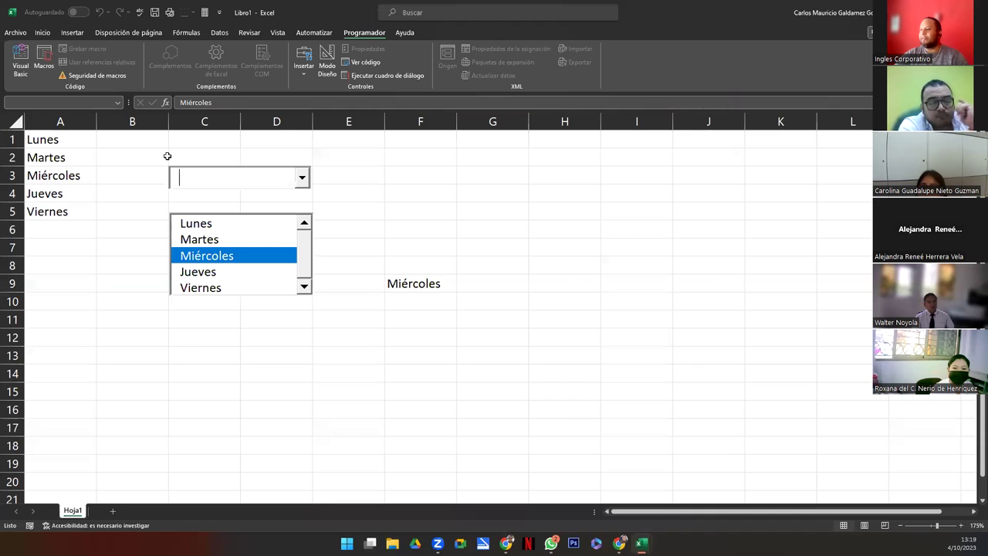
click(11, 121)
right_click(11, 121)
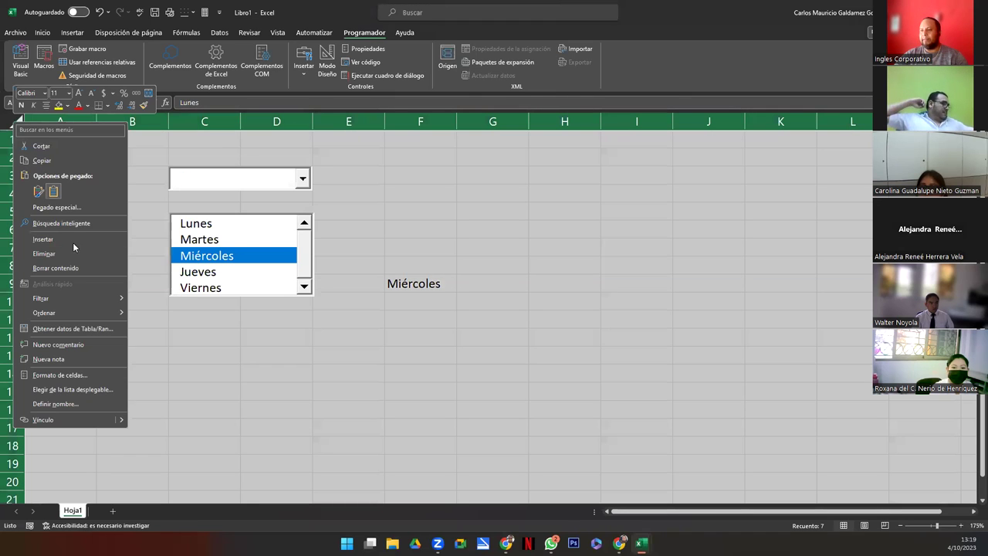
click(73, 253)
Step: In Design Mode, delete the list box and the combo box
click(220, 206)
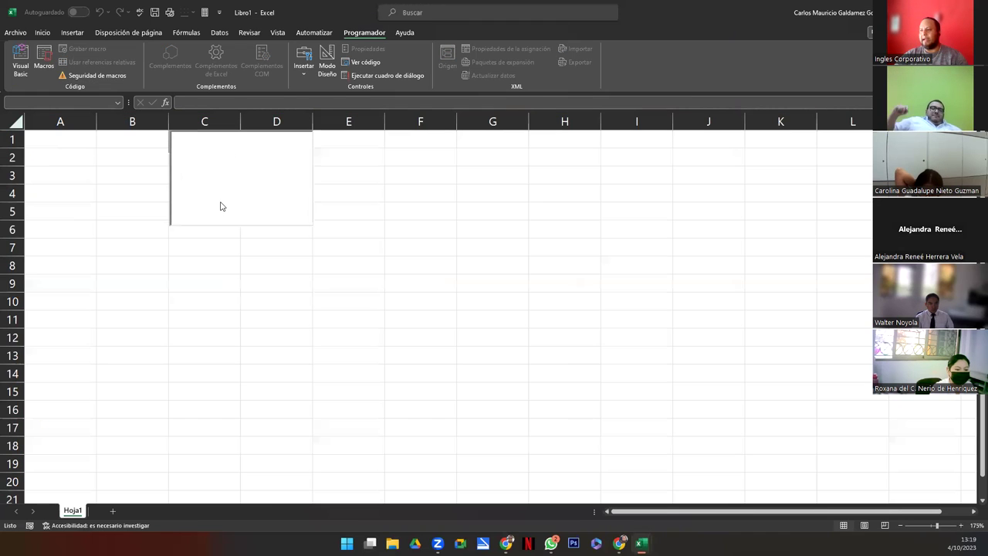
click(326, 66)
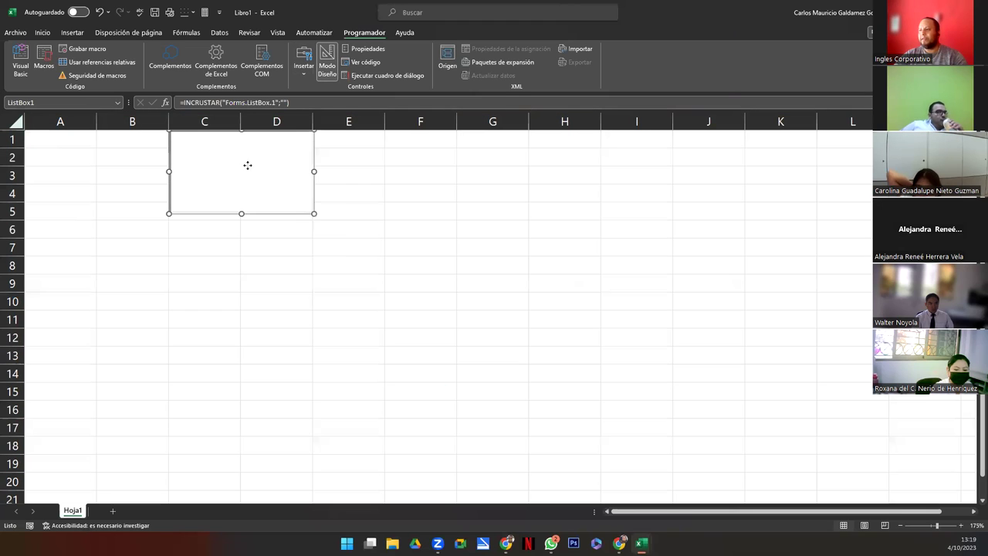
right_click(249, 169)
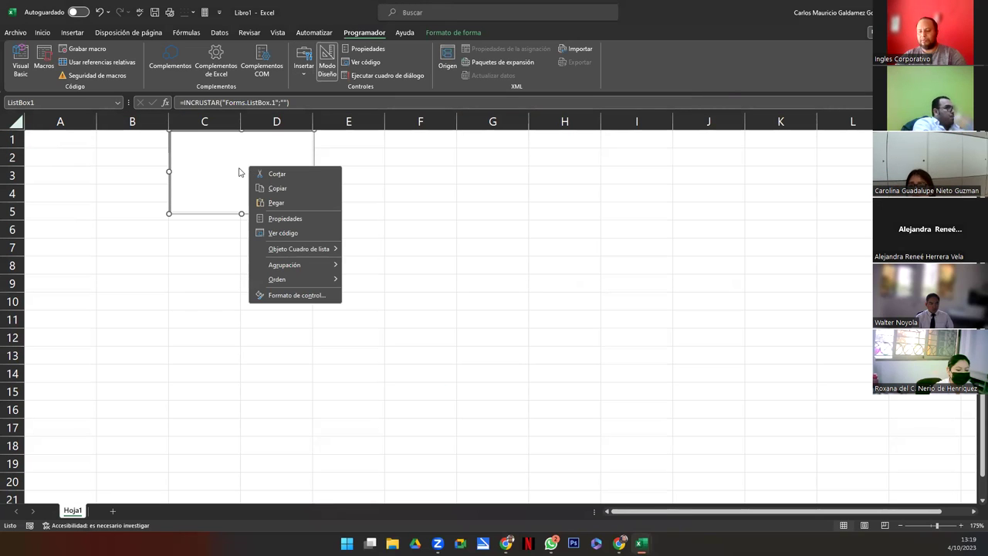
click(239, 168)
click(221, 148)
right_click(221, 149)
click(222, 151)
key(Delete)
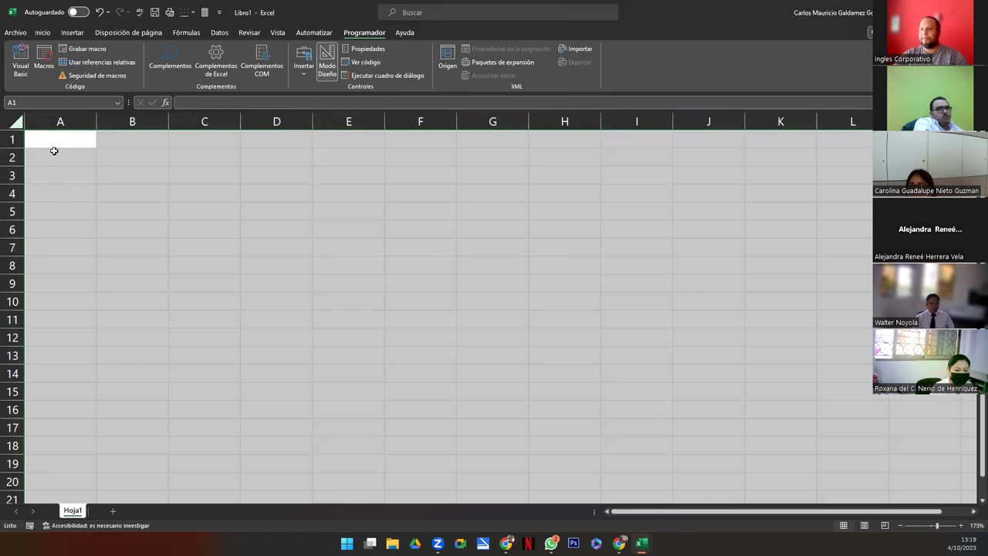
Step: Rename the Hoja1 sheet tab to 'Sesión 19'
double_click(73, 510)
text(Sesión 19)
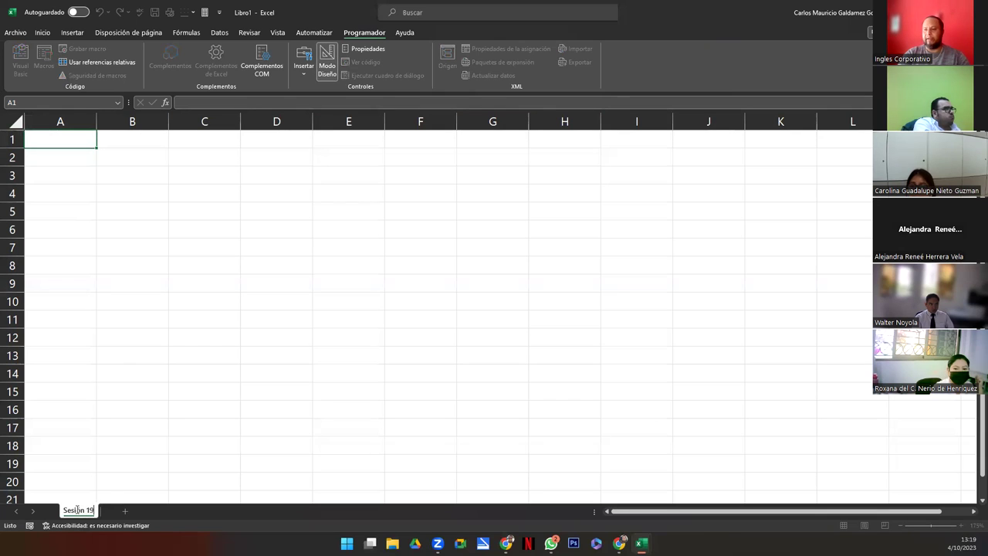
key(Return)
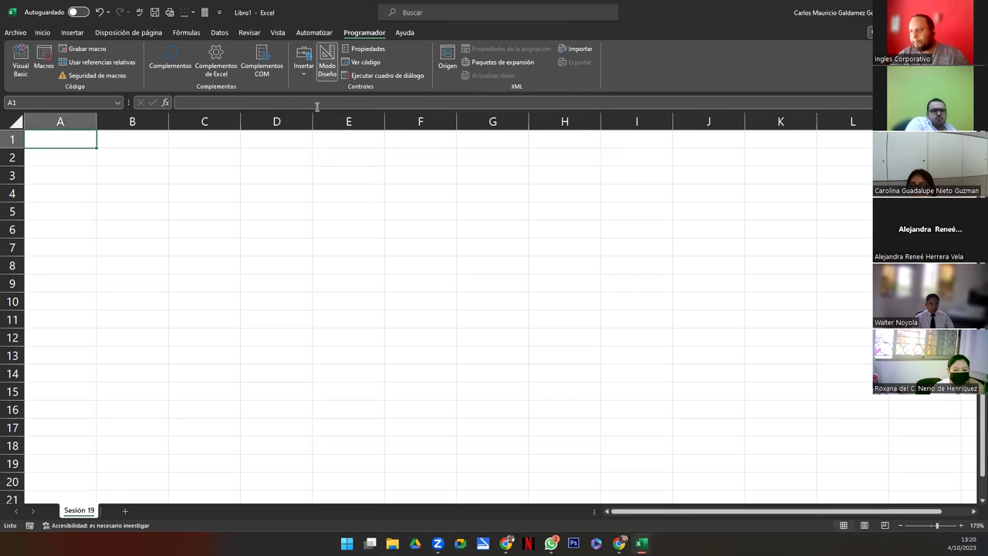
Step: Highlight the phrases on replacing data, multi-row capture and duplicate validation, then advance to the code slide
key(alt+Tab)
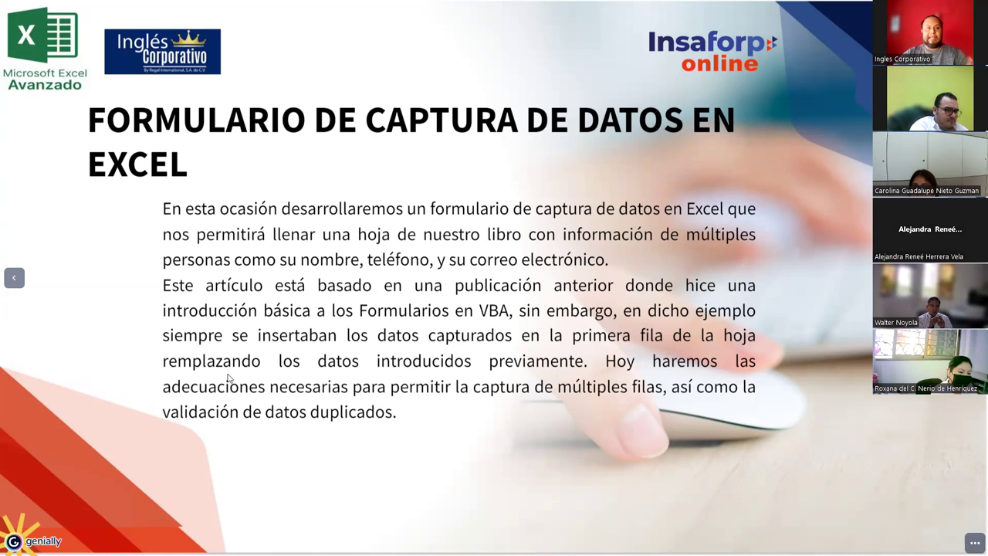
drag(191, 369, 583, 371)
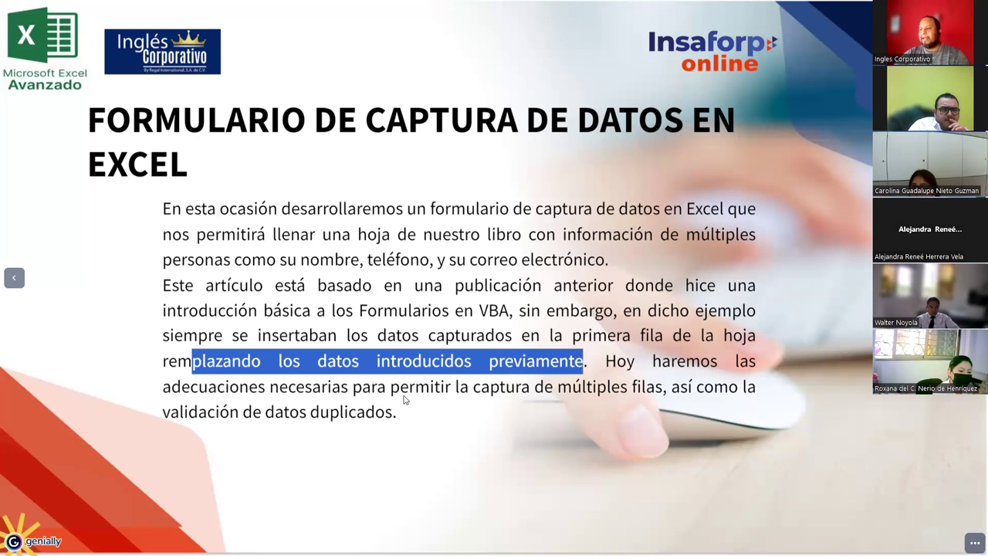
drag(391, 396, 668, 396)
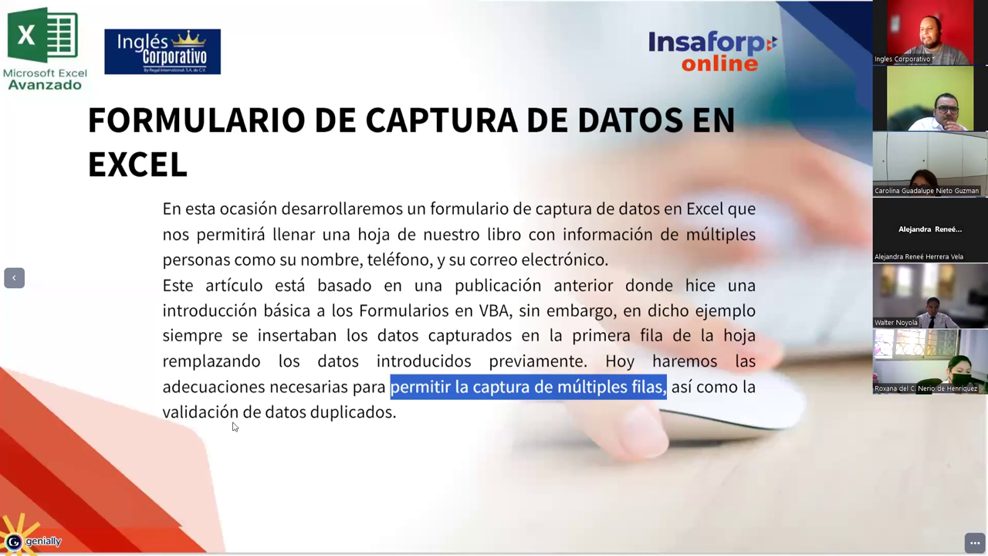
drag(164, 417, 408, 427)
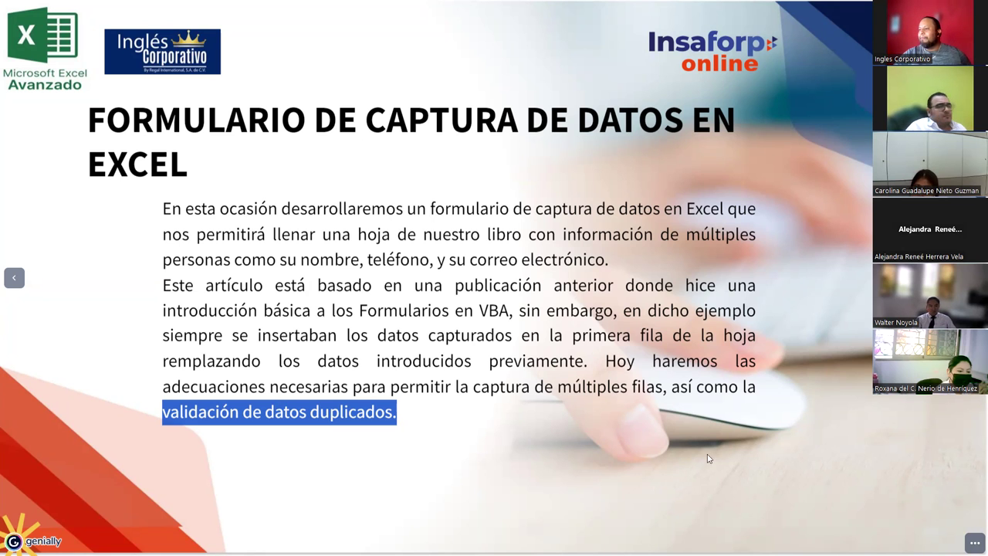
key(Right)
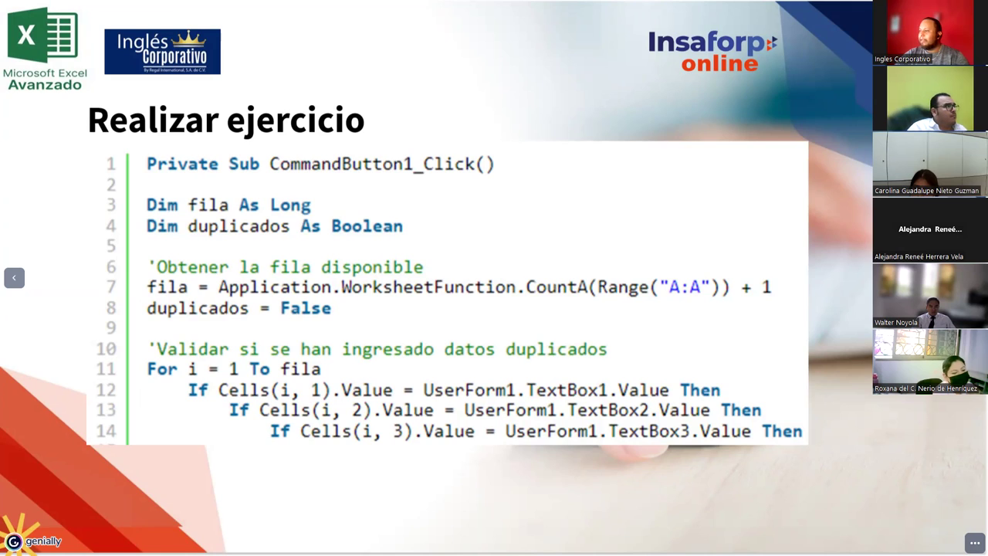
Step: Advance to the 'Realizar ejercicio: Págs 106-109' slide with the CommandButton1_Click code
key(Right)
key(Right)
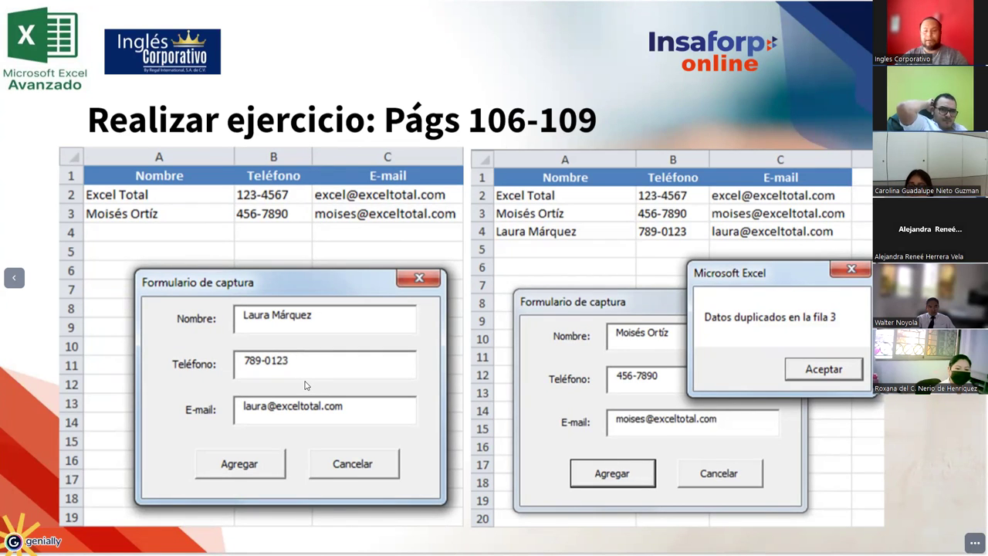
Step: Apply the Título 2 cell style to A1:D1 in the Excel workbook
key(alt+Tab)
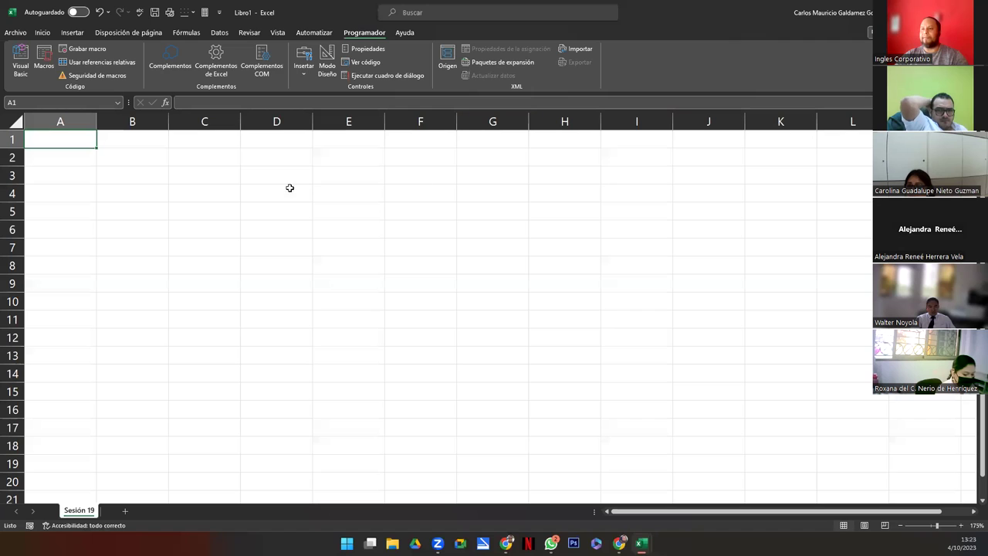
click(46, 34)
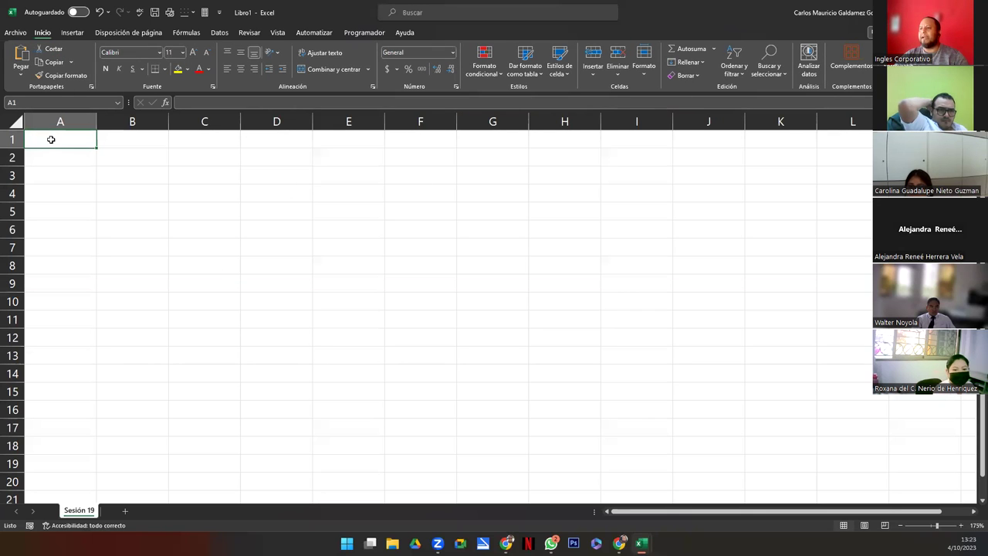
drag(51, 139, 264, 139)
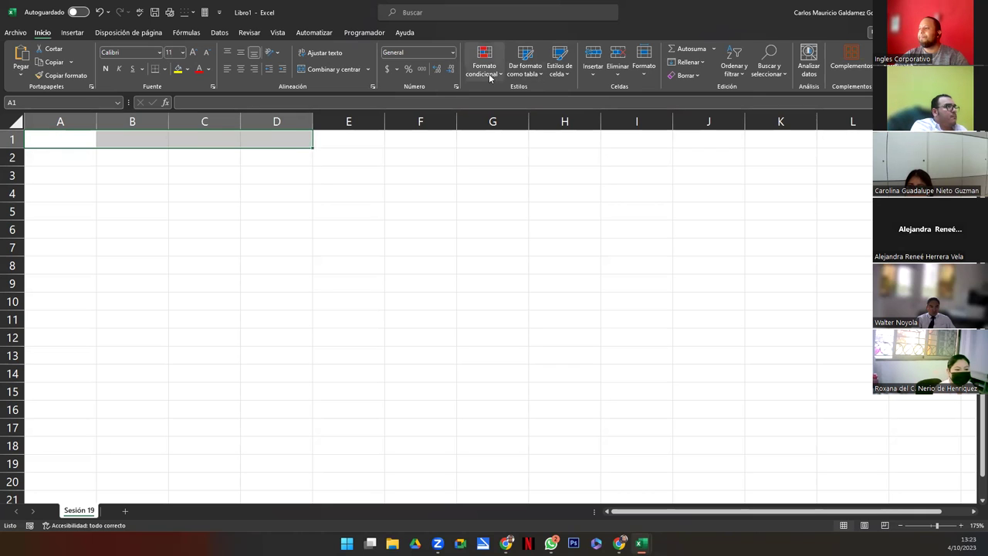
click(560, 68)
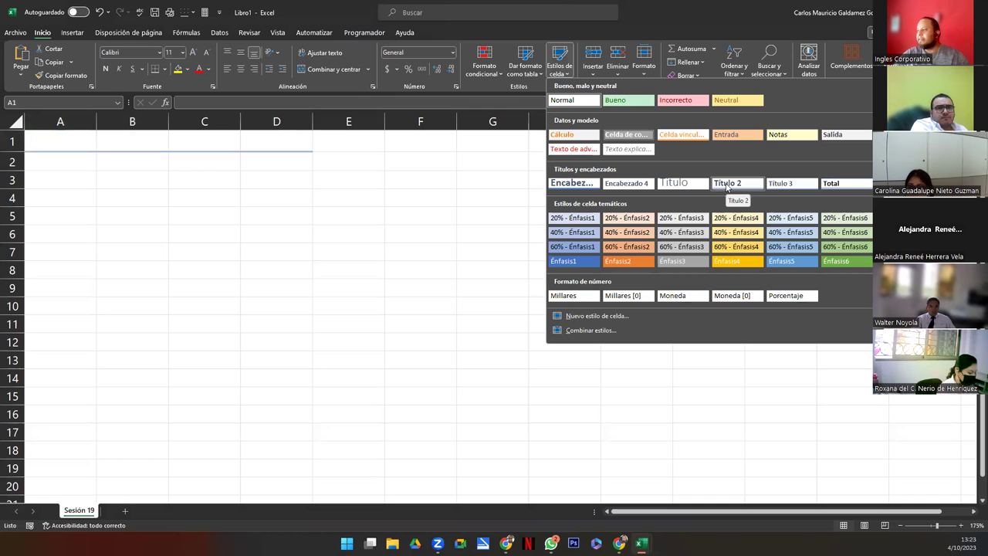
click(168, 159)
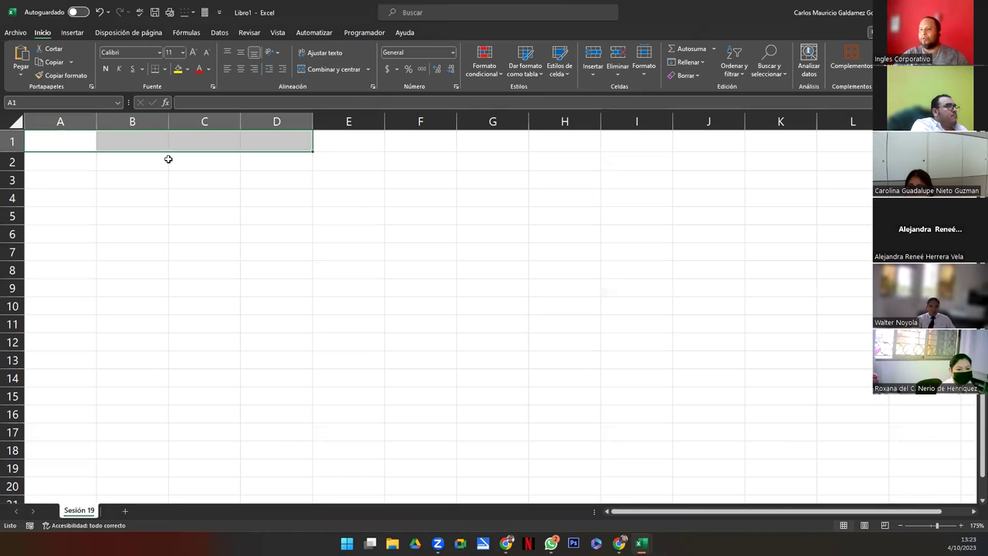
Step: Enter the headers Nombre in A1 and Apellido in B1
click(61, 144)
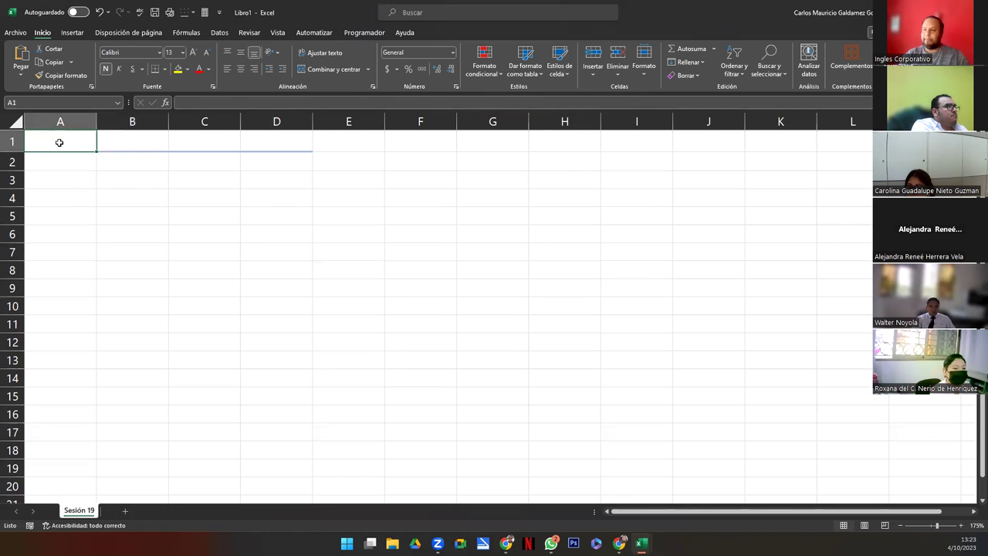
text(Nomb)
key(Tab)
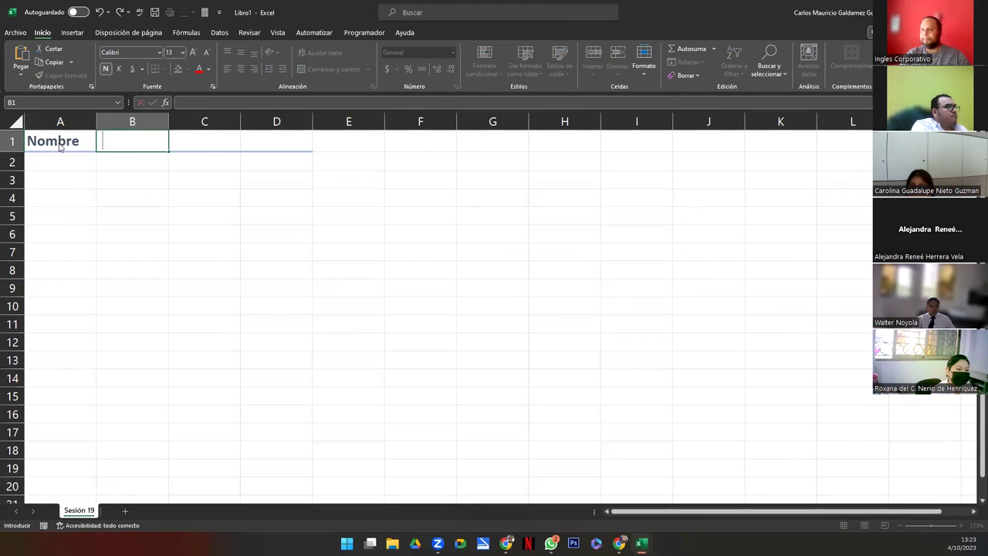
key(alt+Tab)
key(alt+Tab)
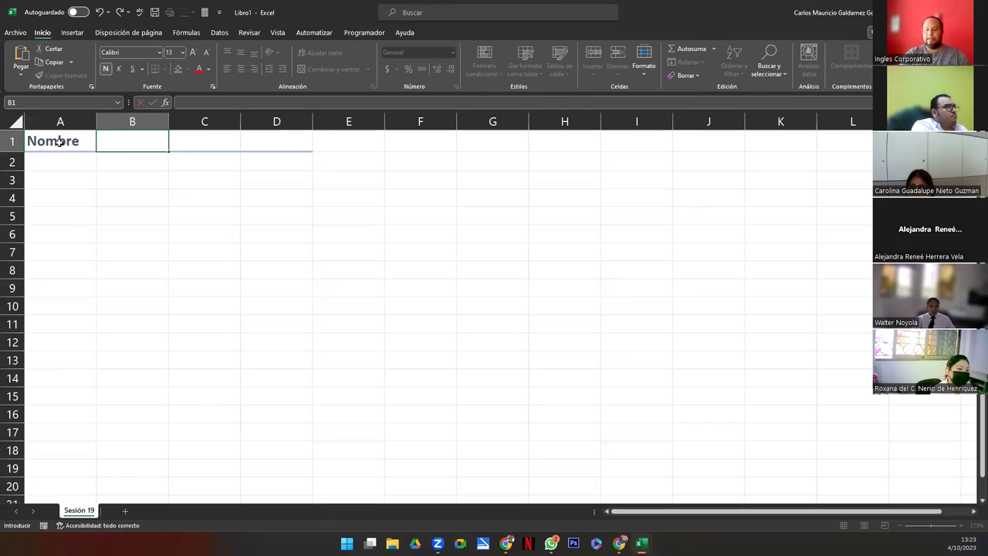
text(lido)
key(Tab)
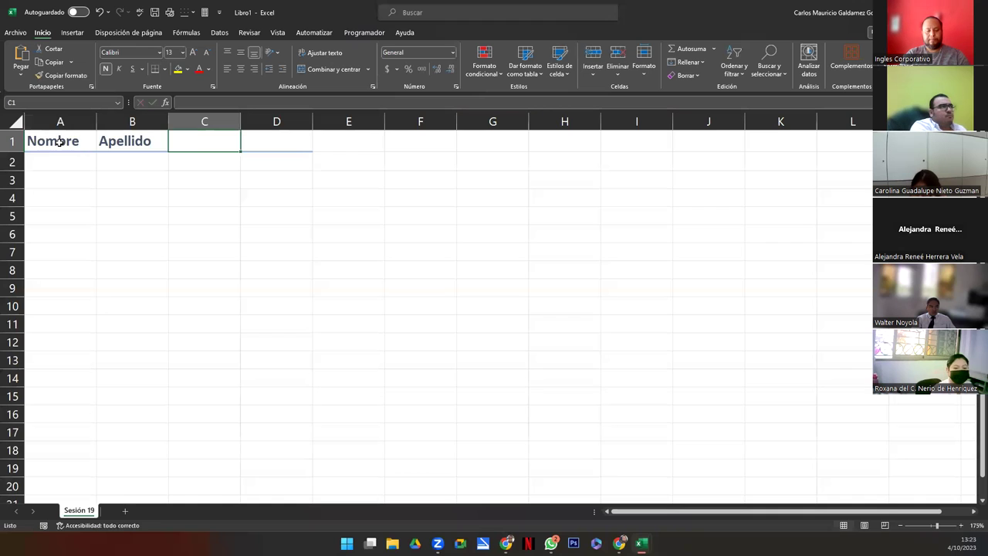
key(alt+Tab)
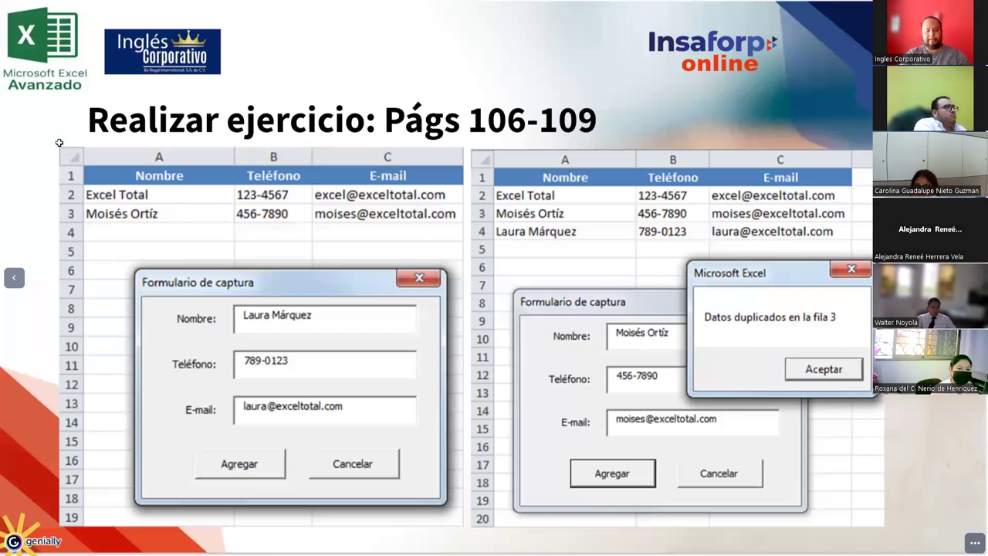
key(alt+Tab)
Step: Enter the headers Telefono, Sueldo and Email in C1, D1 and E1
text(le)
key(BackSpace)
text(fono)
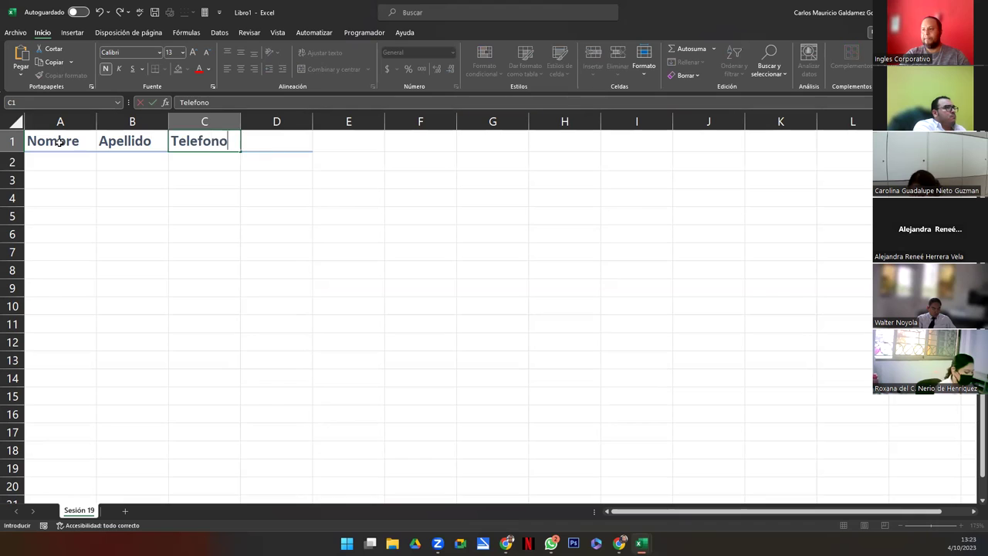
key(Tab)
text(Sueldo)
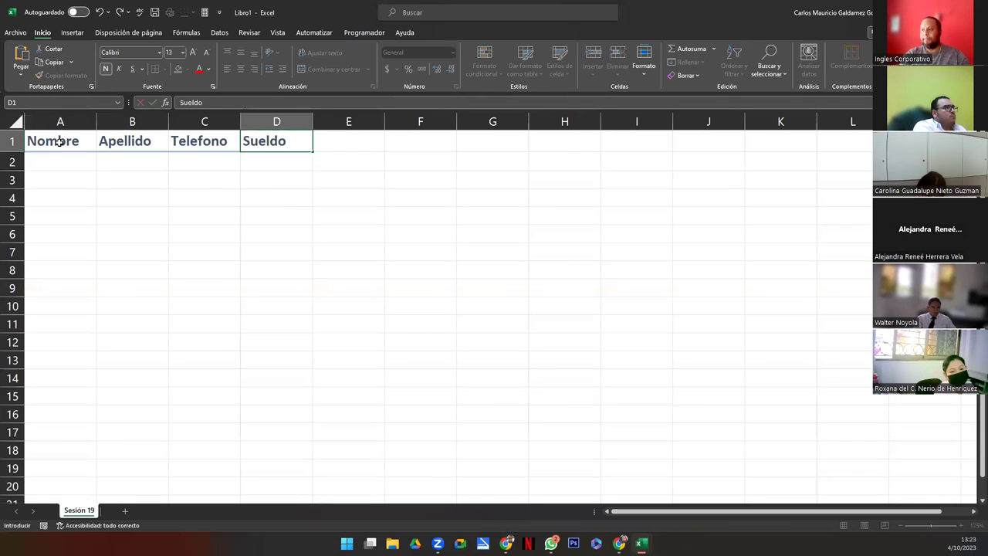
key(Tab)
text(Em)
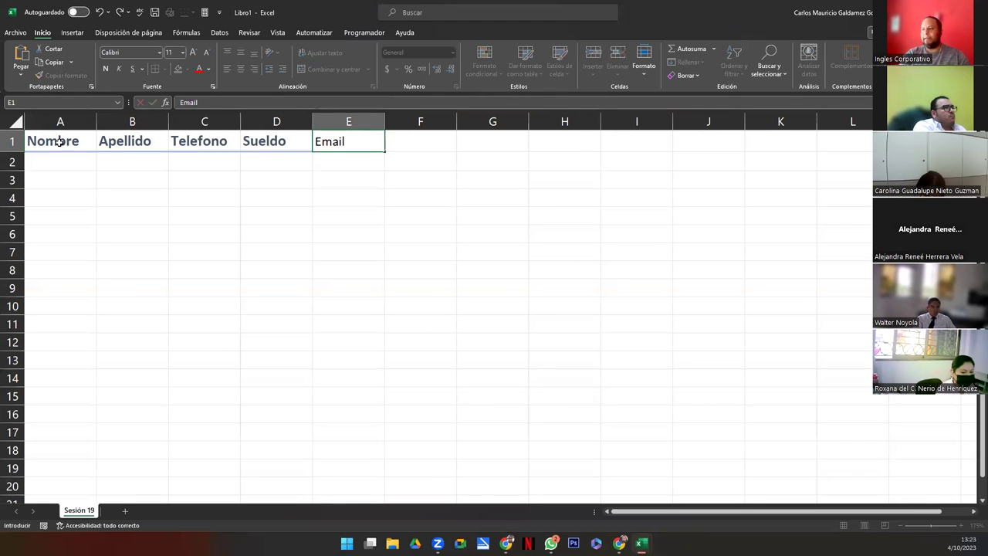
key(Return)
Step: Copy the header formatting from the Sueldo cell D1 to the Email cell E1
click(188, 292)
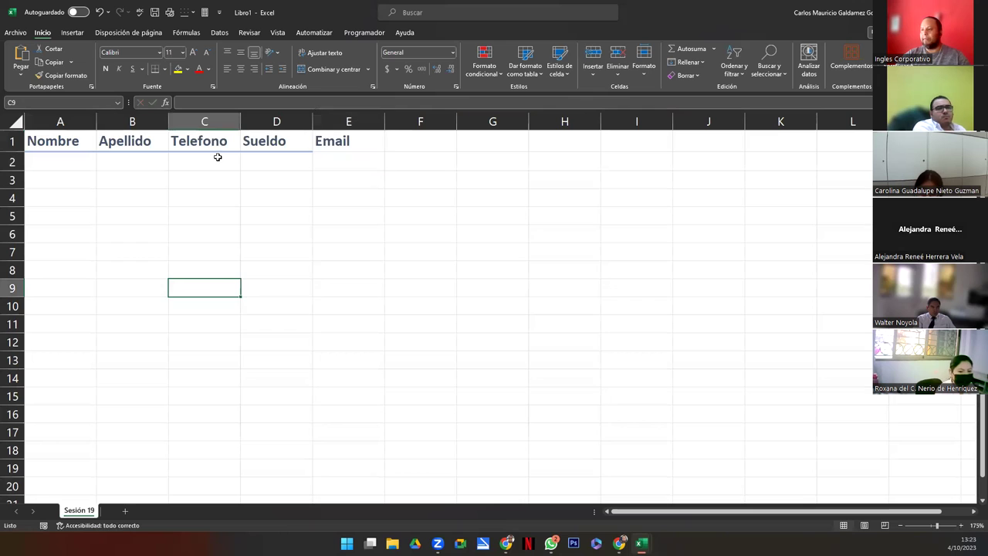
click(285, 147)
click(66, 74)
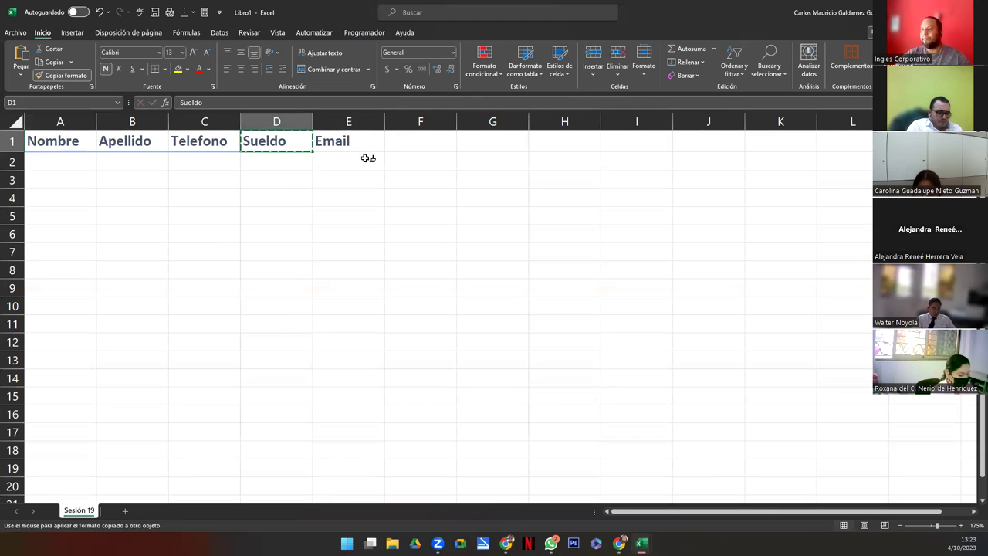
click(353, 141)
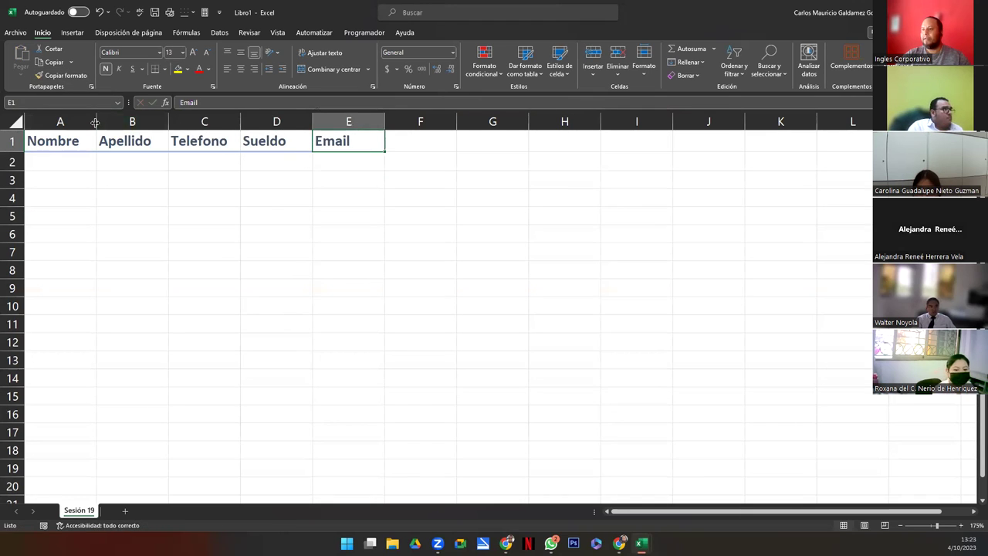
Step: Widen columns A through E, then select header row A1:E1 and data row A2:E2
drag(95, 122, 188, 122)
drag(260, 122, 304, 133)
drag(377, 123, 405, 123)
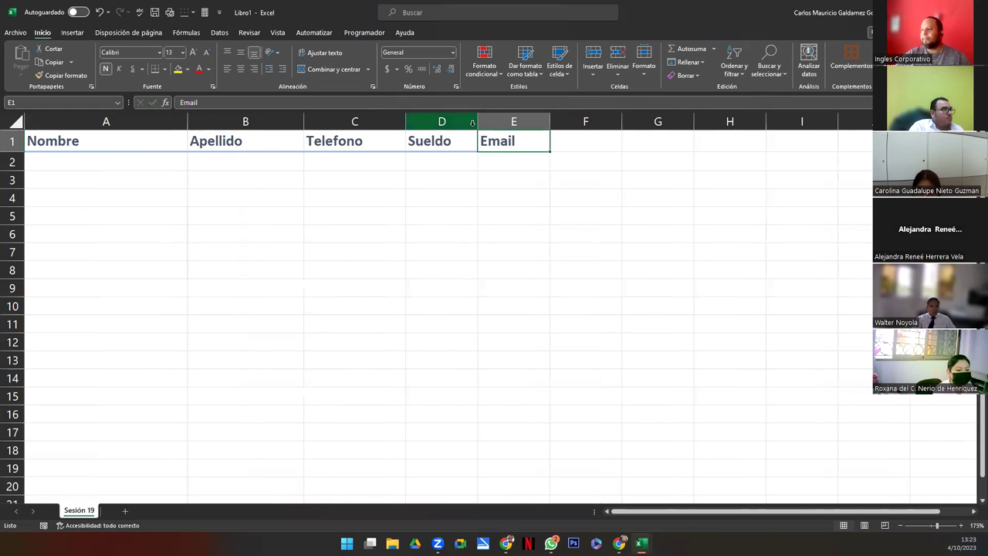
drag(476, 122, 519, 123)
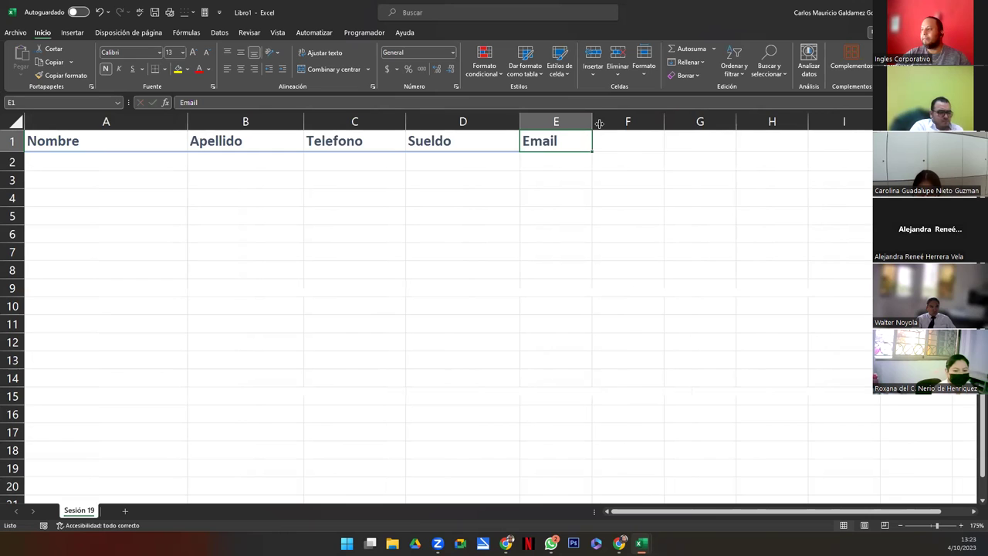
drag(599, 124, 661, 142)
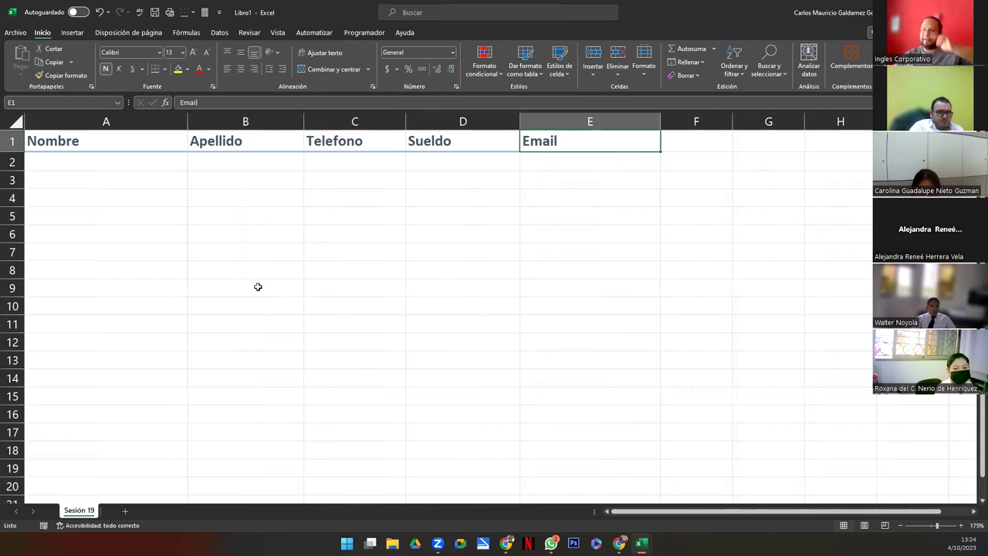
drag(63, 141, 569, 146)
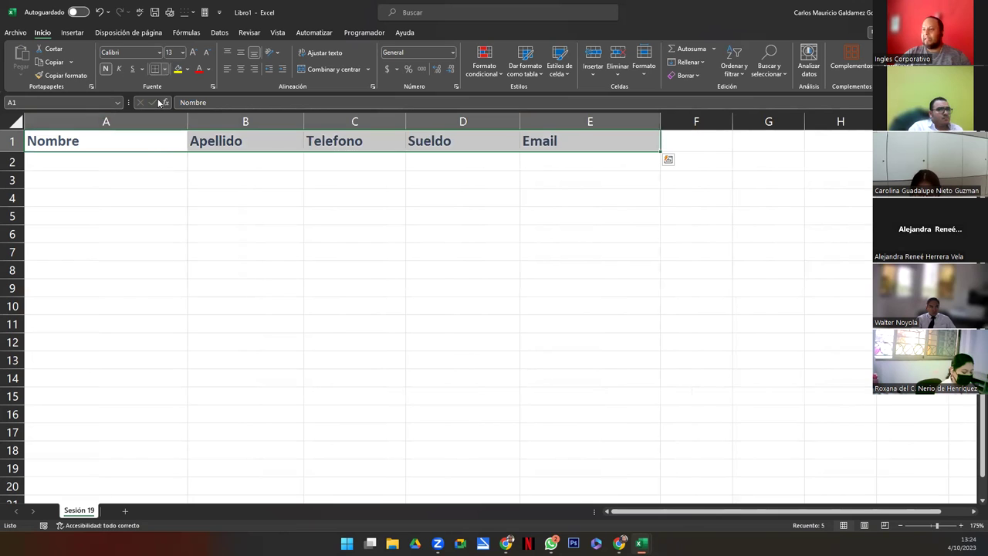
drag(106, 163, 564, 163)
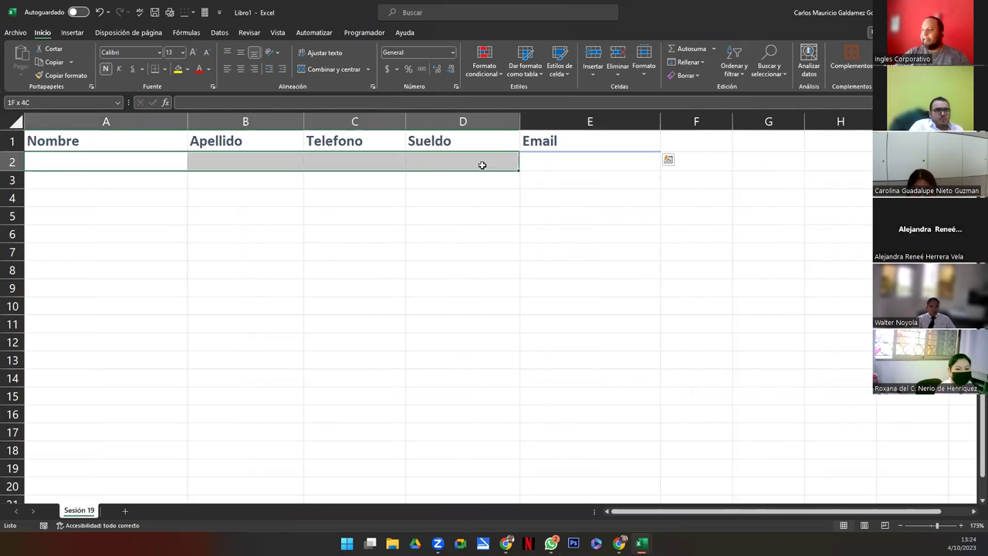
Step: Give A2:E2 all borders and put a thick outside border around the header row
click(165, 69)
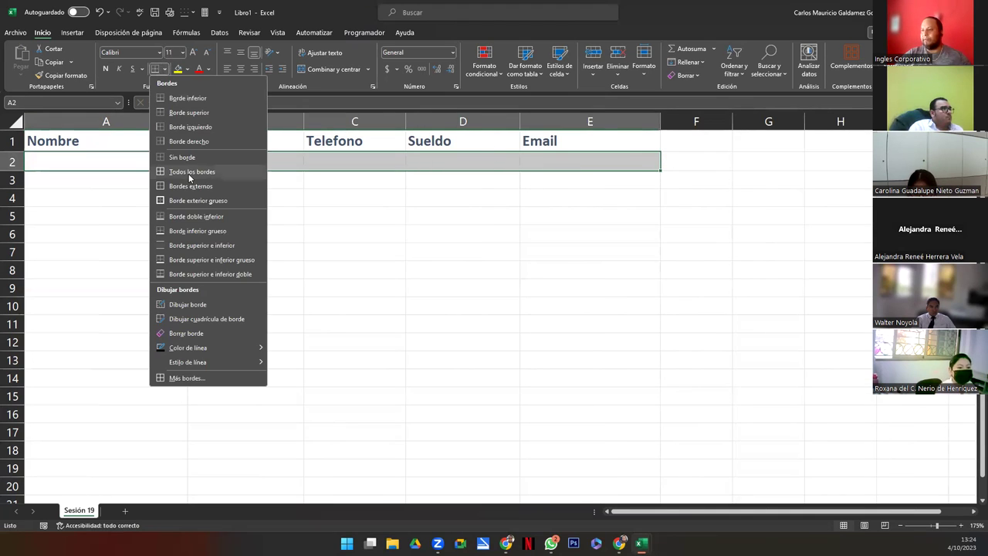
click(189, 173)
click(181, 213)
drag(99, 139, 552, 139)
click(165, 69)
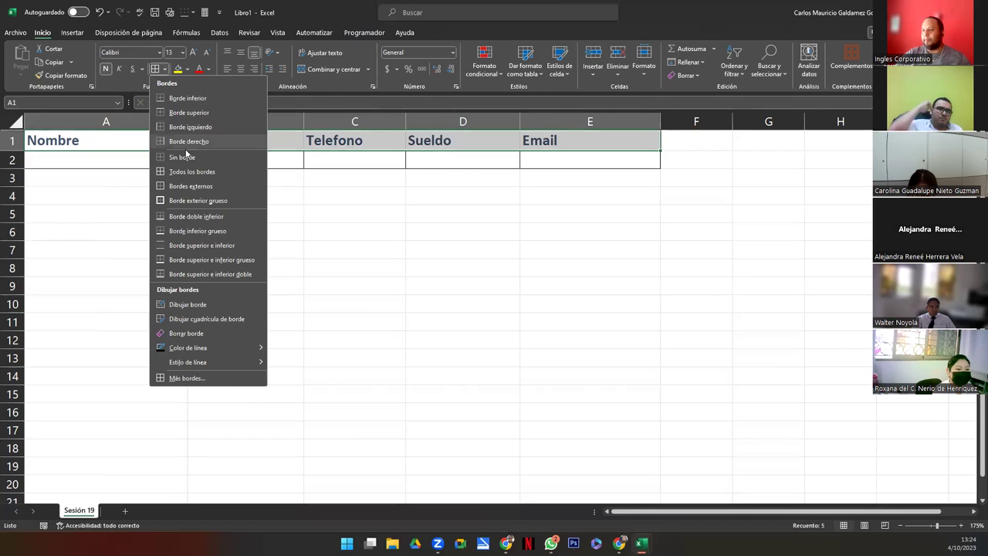
click(189, 200)
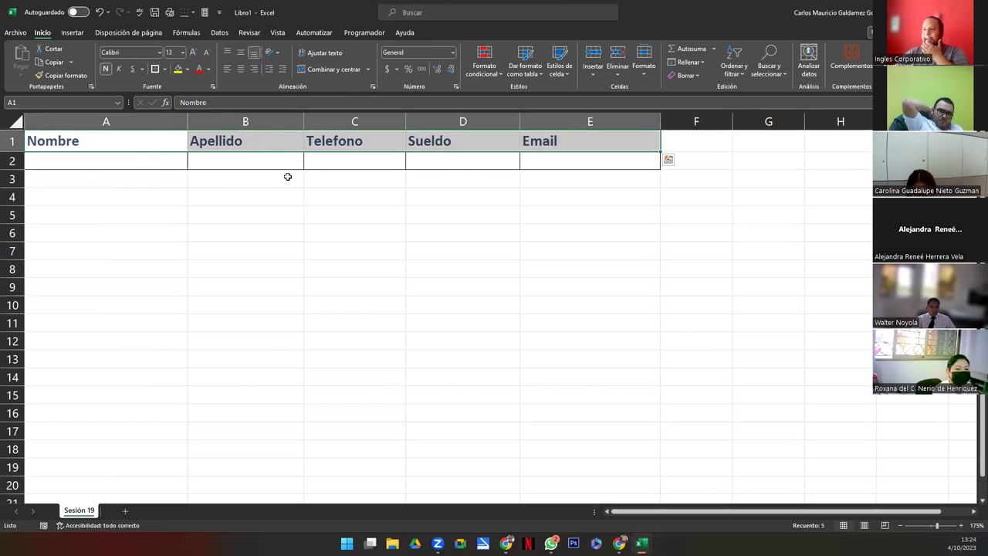
Step: Format salary cell D2 as accounting and dismiss the quick analysis suggestions
drag(95, 160, 447, 159)
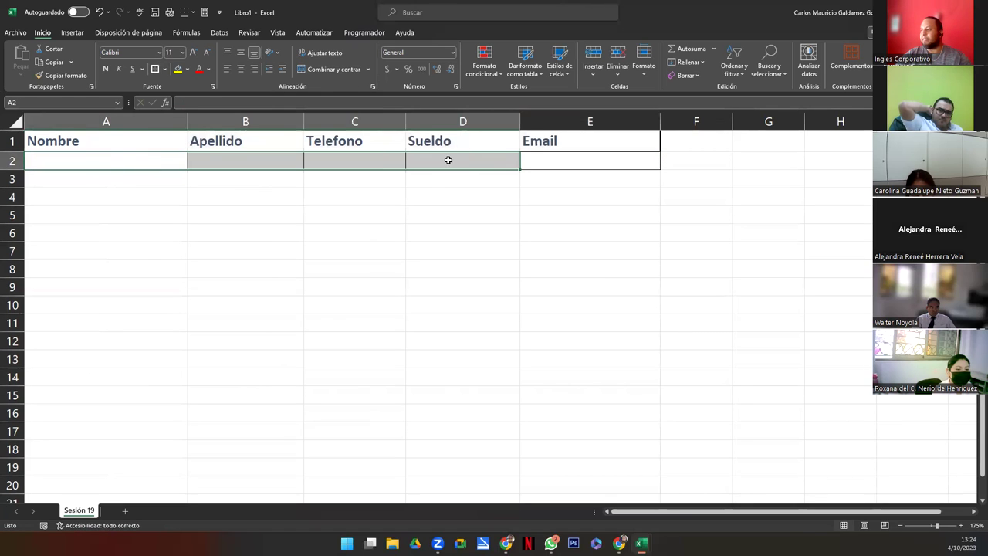
click(448, 160)
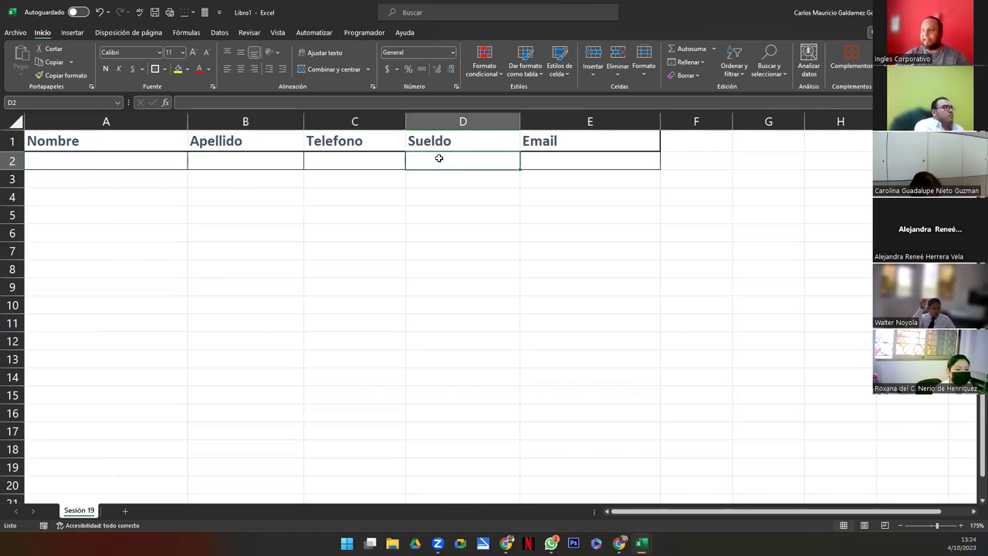
click(388, 70)
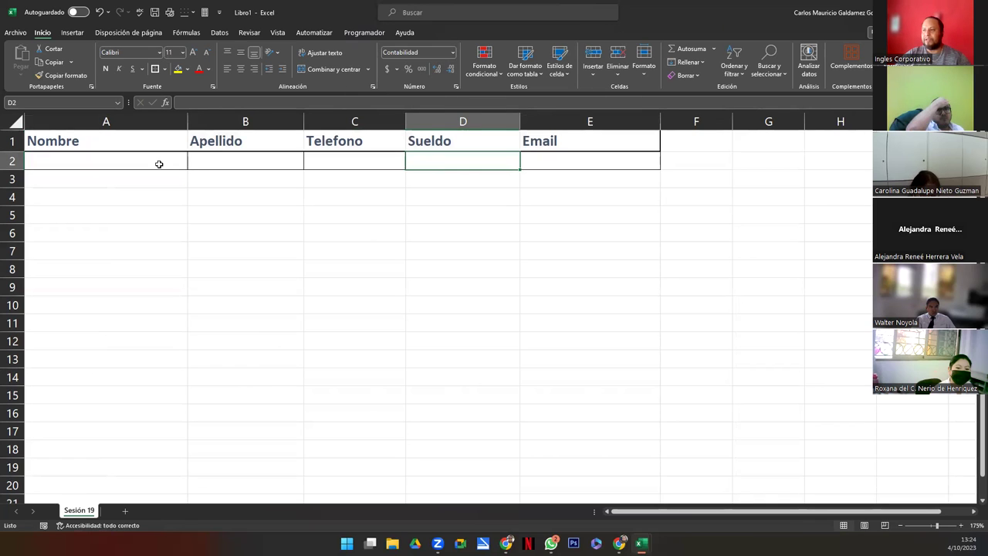
drag(141, 146, 463, 147)
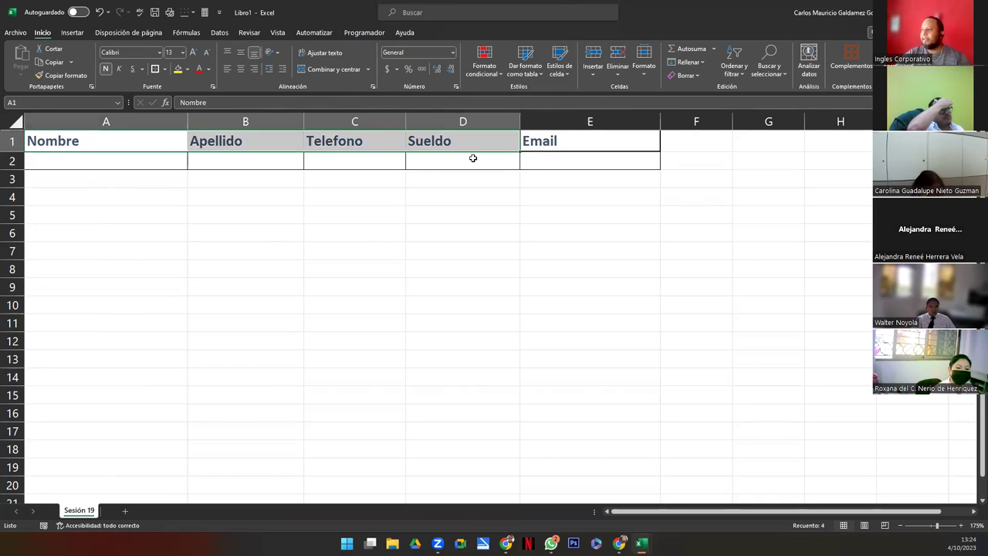
click(527, 159)
click(561, 166)
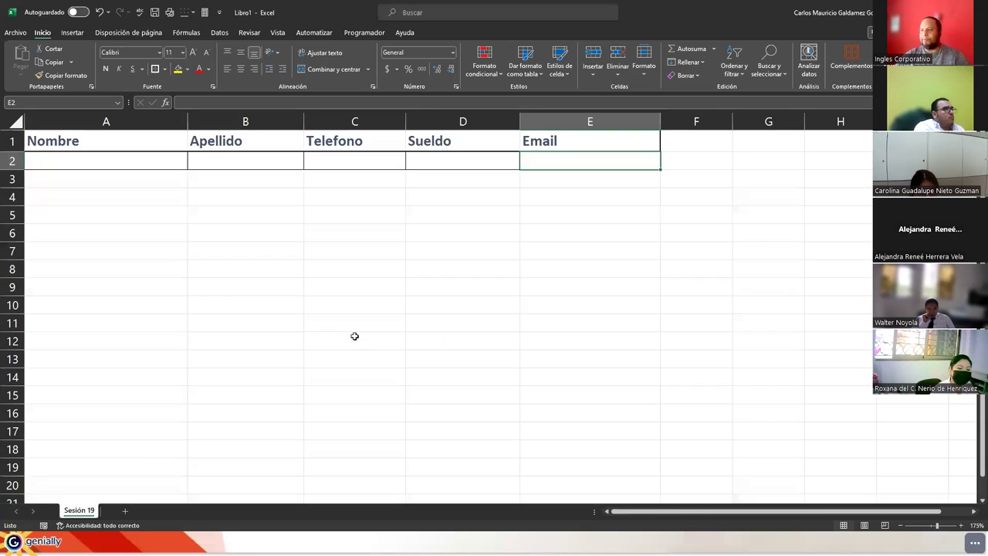
key(alt+Tab)
Step: Draw an ActiveX command button around F4:G7, then restore the Excel window to a smaller size
click(364, 33)
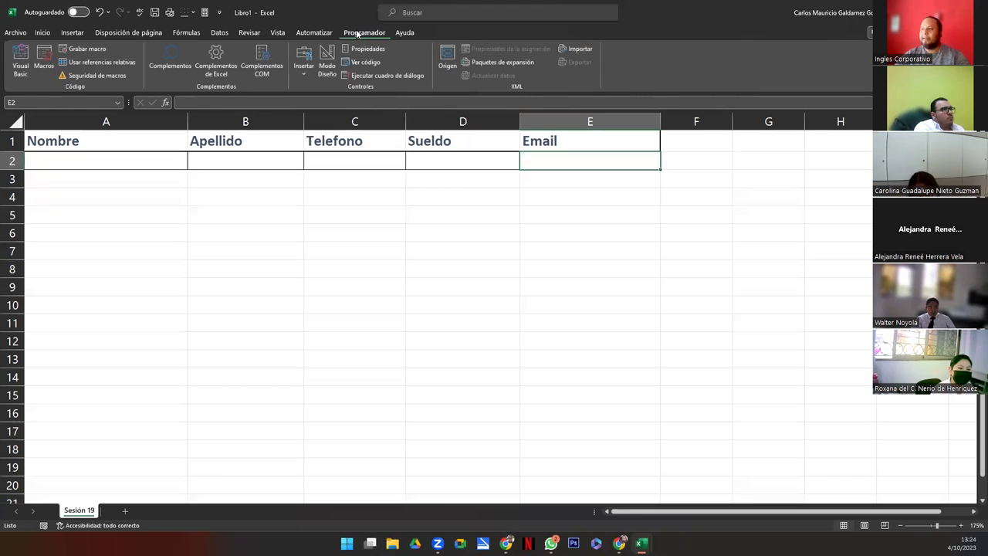
click(303, 69)
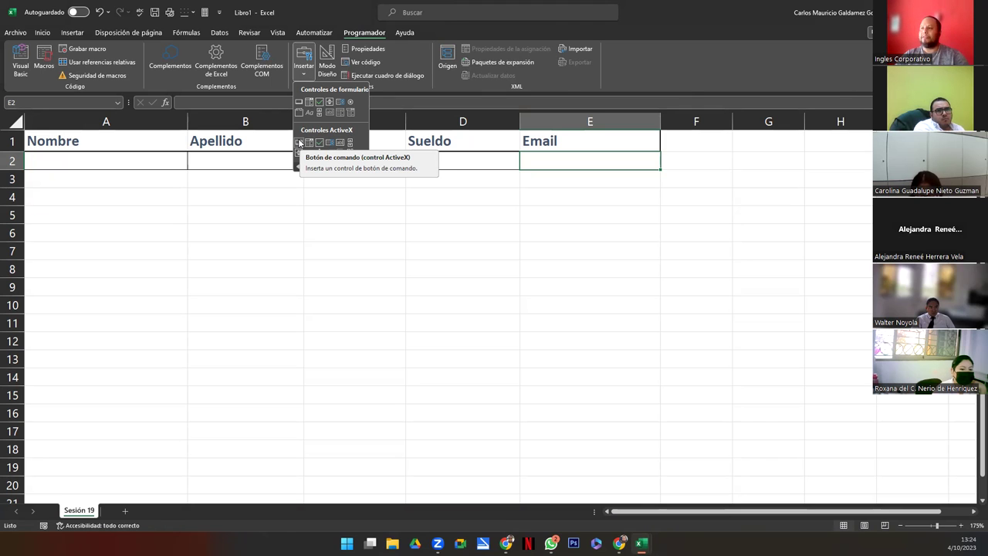
click(299, 143)
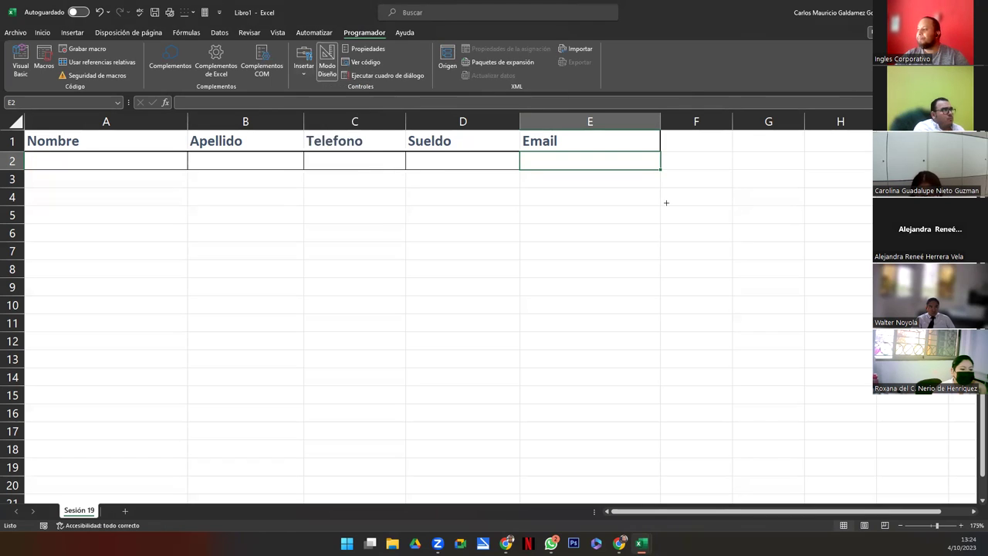
mouse_move(678, 187)
mouse_down()
mouse_move(791, 261)
mouse_move(742, 244)
mouse_up()
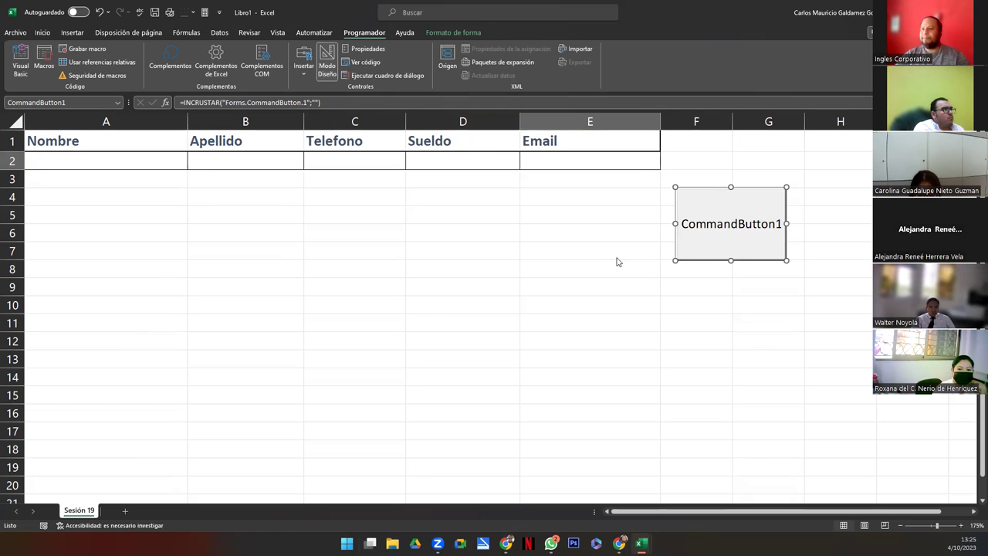
double_click(342, 16)
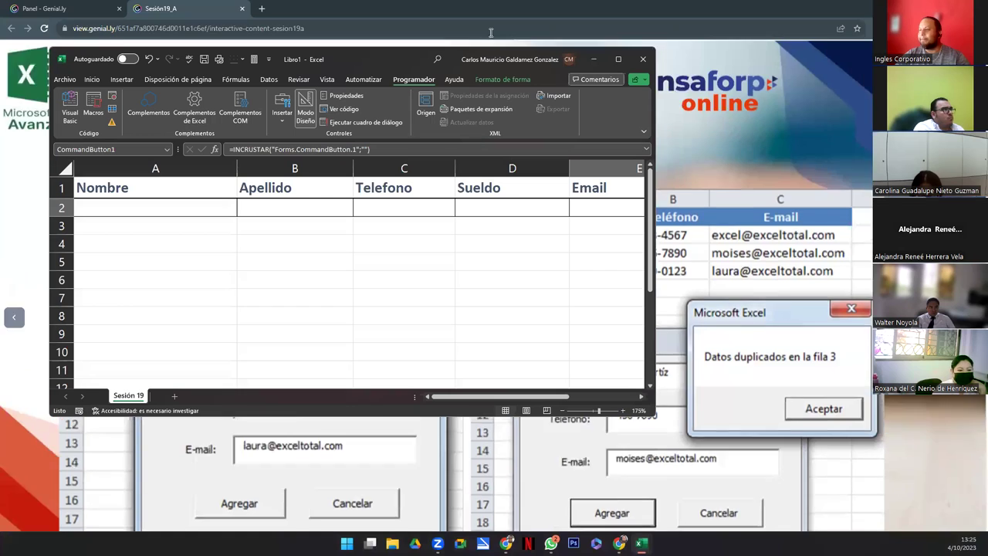
Step: Open Flaticon in a new Chrome tab via the 'ico' address-bar suggestion
click(261, 8)
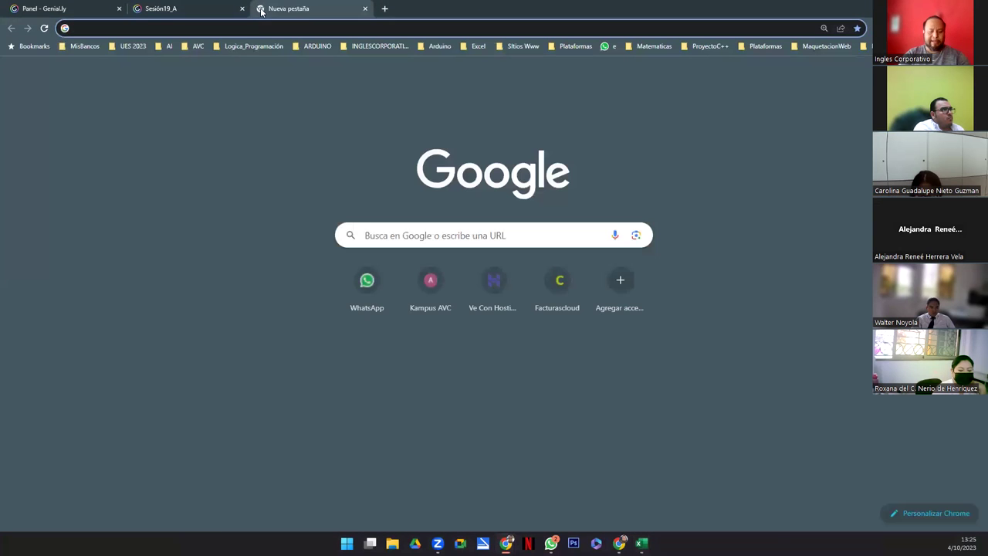
text(ico)
key(Down)
key(Down)
key(Down)
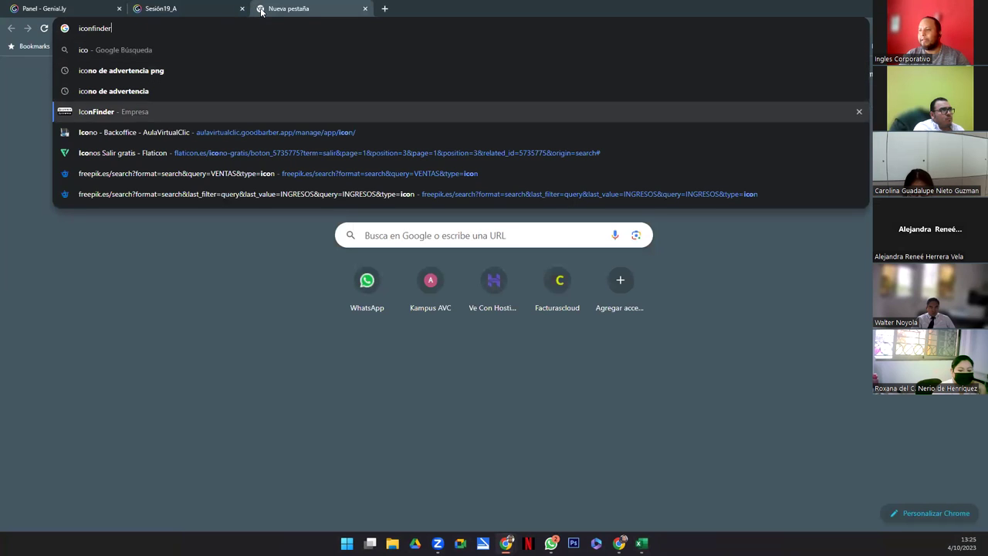
key(Down)
key(Down)
key(Return)
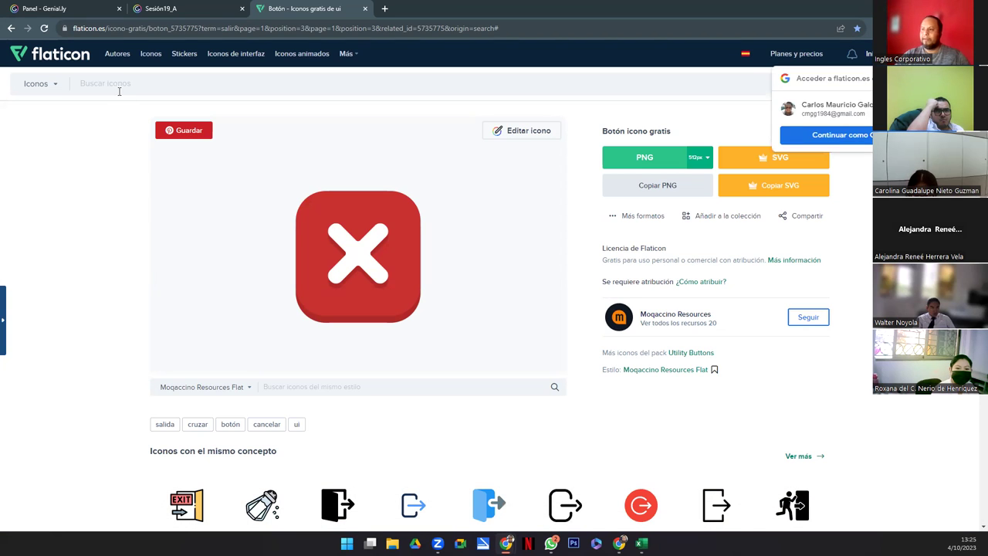
Step: Search Flaticon for 'agregar cliente' icons
click(119, 91)
text(egar cliente)
key(Return)
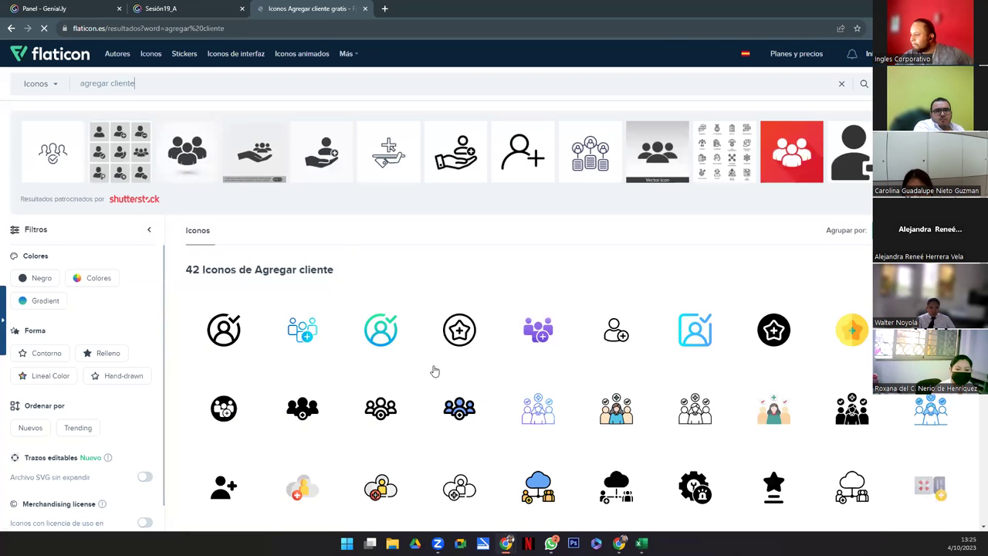
scroll(451, 415, down, 3)
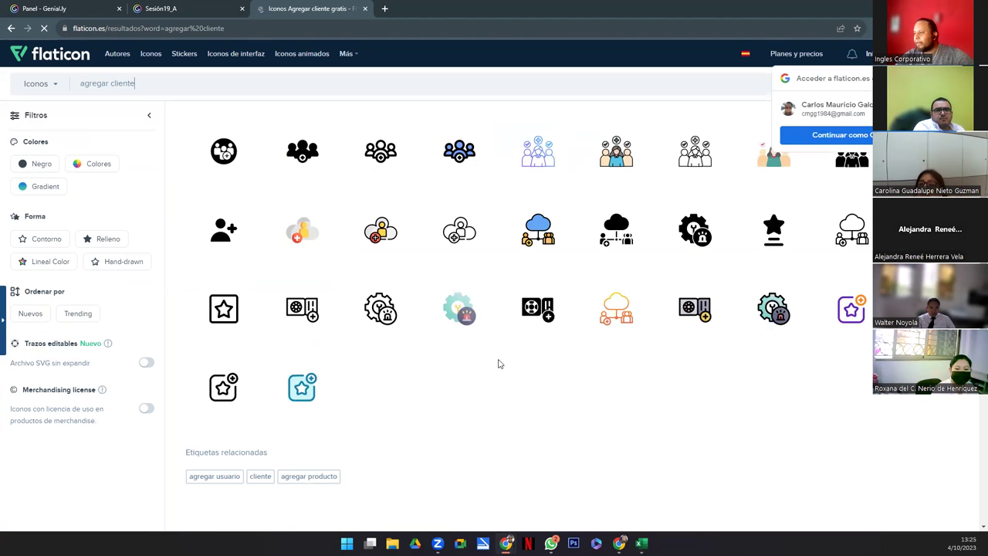
scroll(498, 364, up, 3)
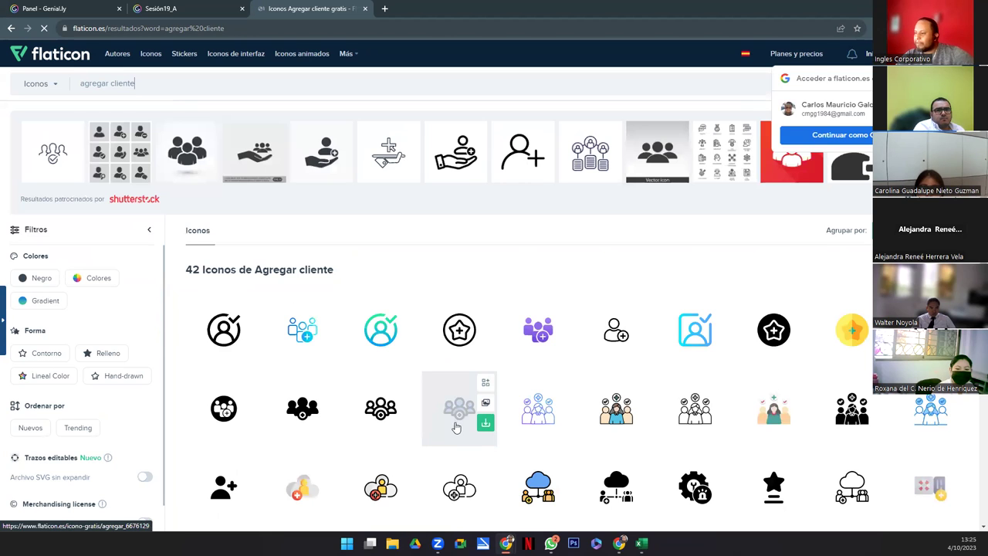
Step: Download the group-of-people icon as a free PNG
click(486, 423)
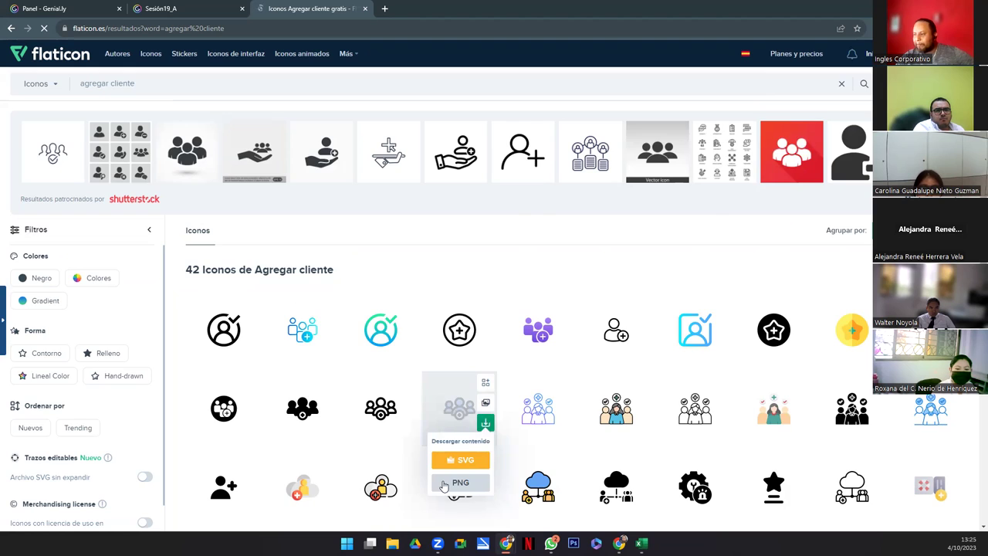
click(444, 485)
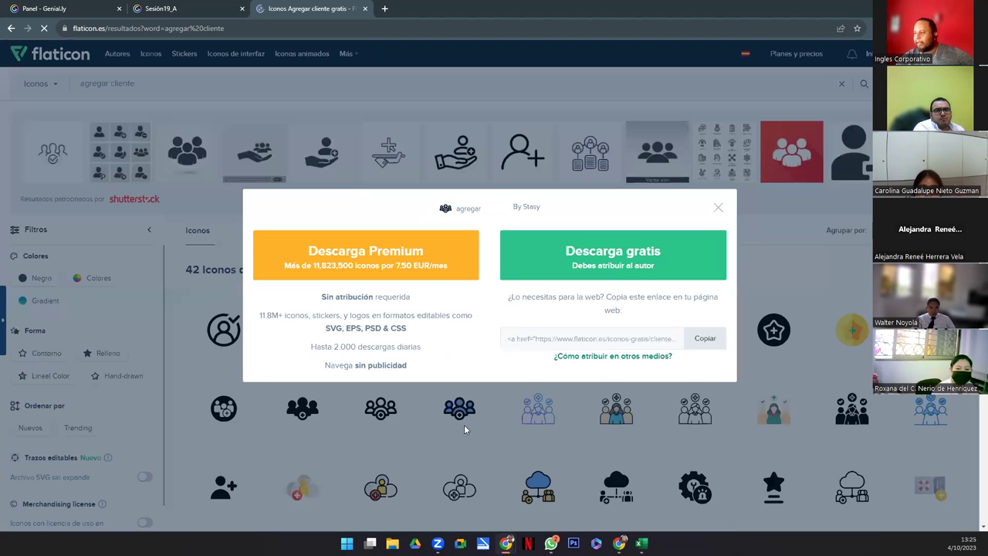
click(630, 268)
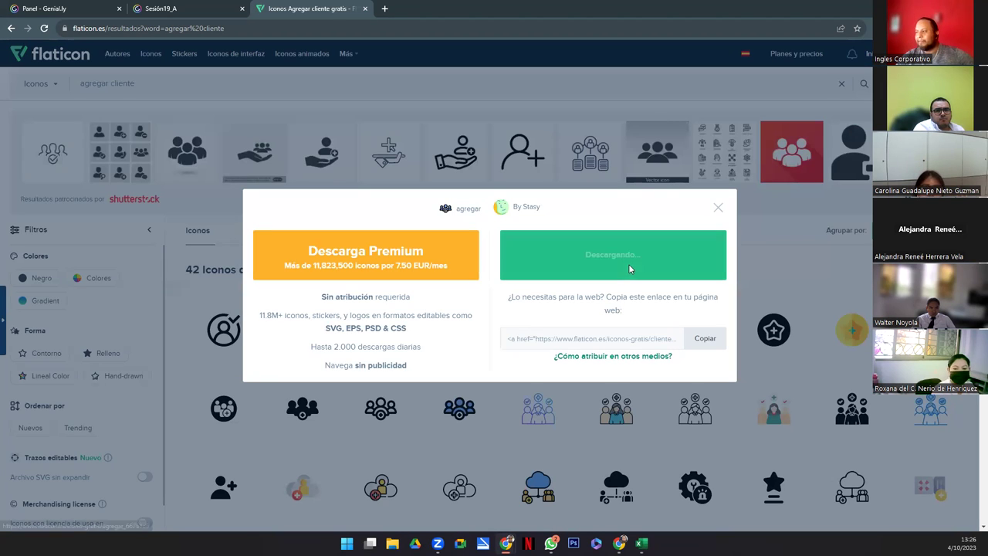
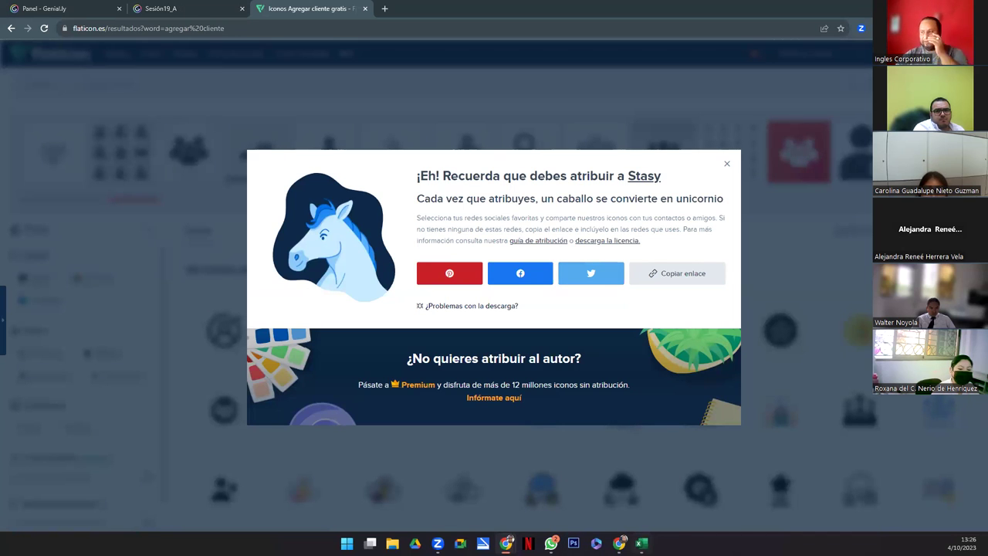
Step: Show the Sesión19_A exercise slide full screen in Chrome, then bring Excel back maximized
key(alt+Tab)
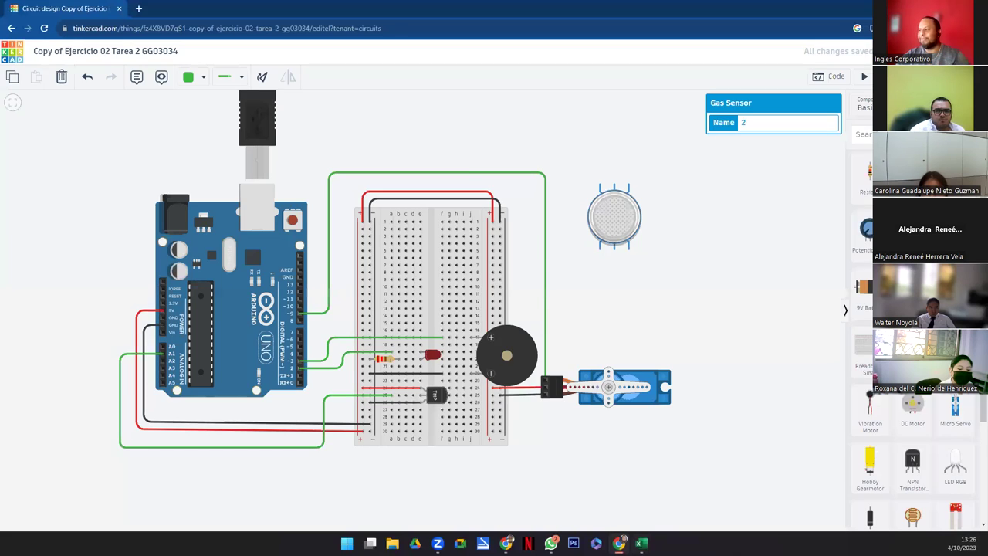
key(alt+Tab)
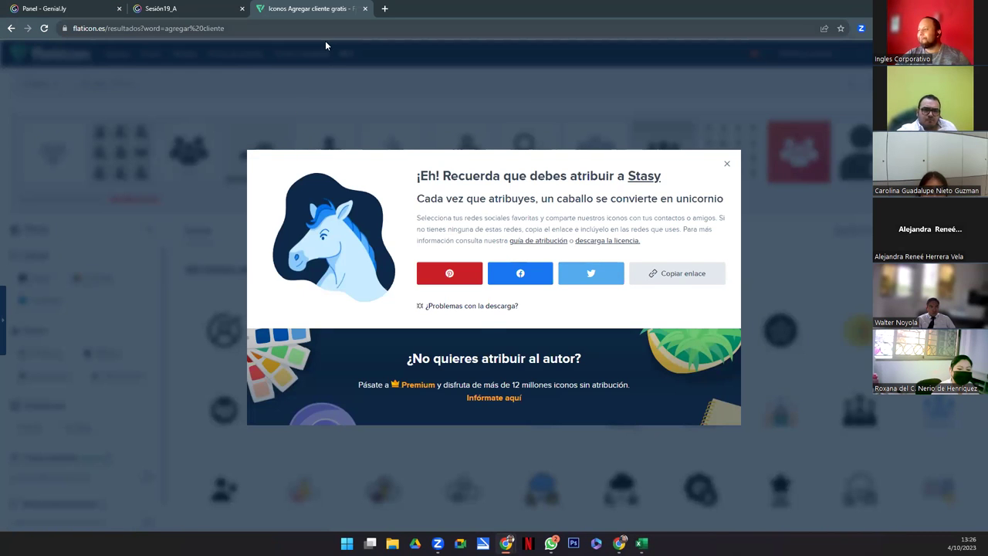
key(ctrl+shift+Tab)
mouse_move(965, 484)
key(F11)
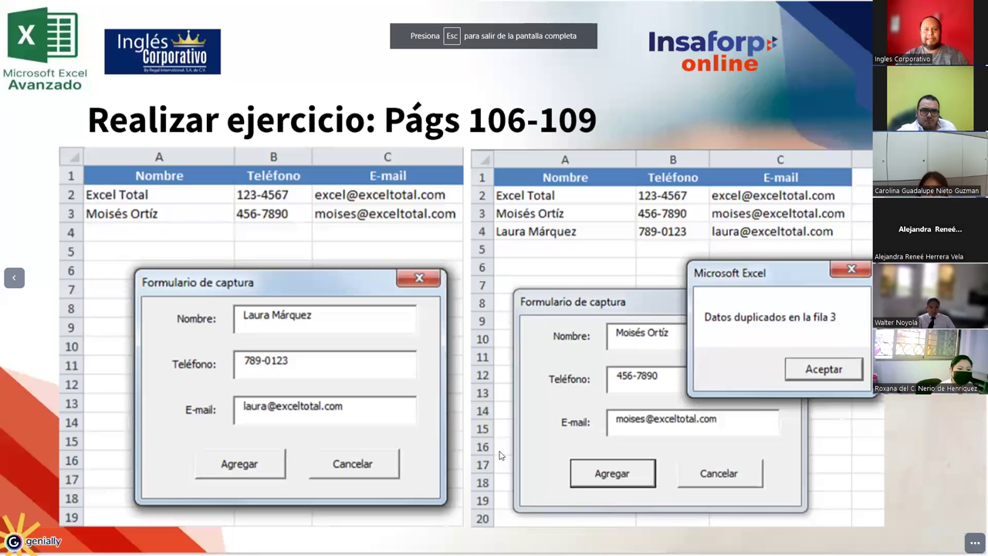
key(alt+Tab)
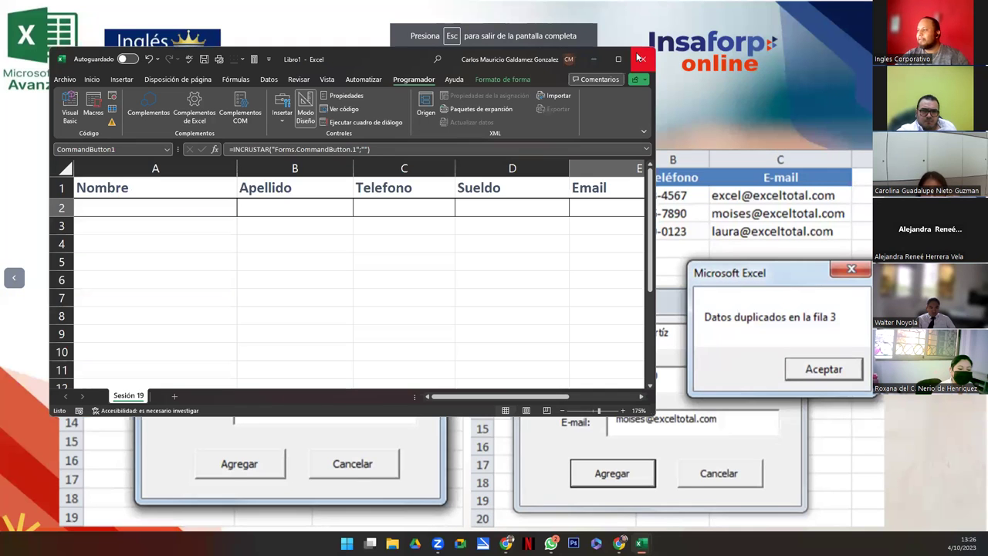
key(super+Up)
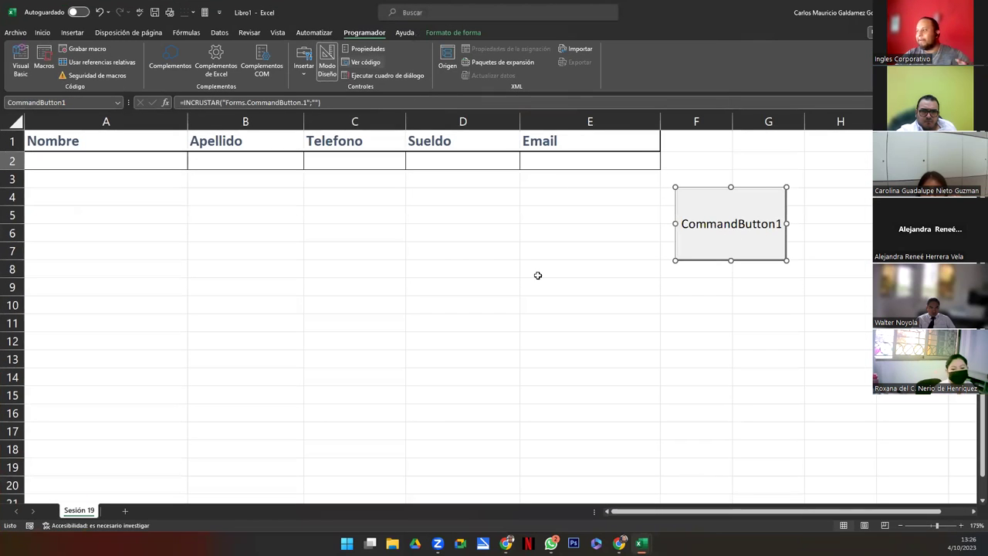
Step: Open CommandButton1's Picture property chooser and browse the Escritorio folder
click(638, 211)
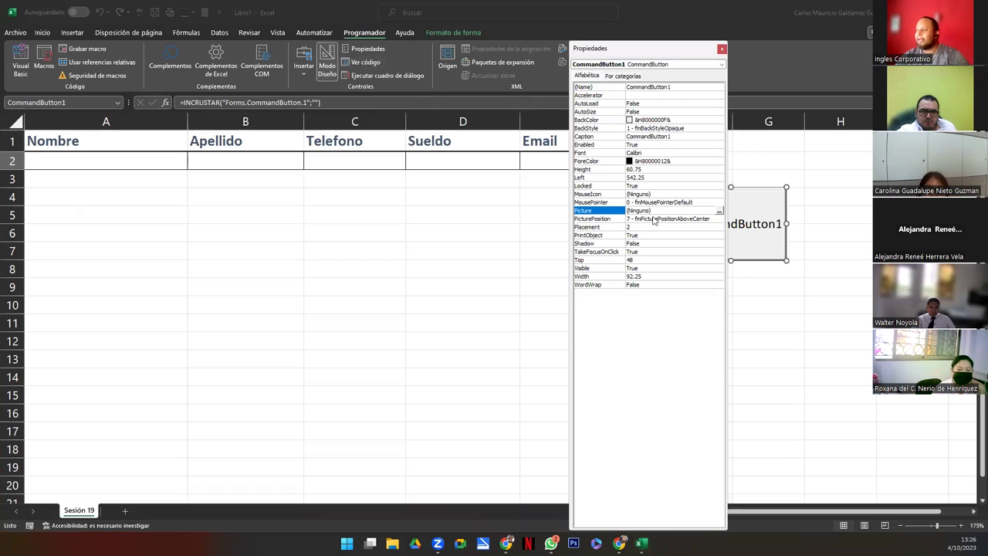
click(719, 212)
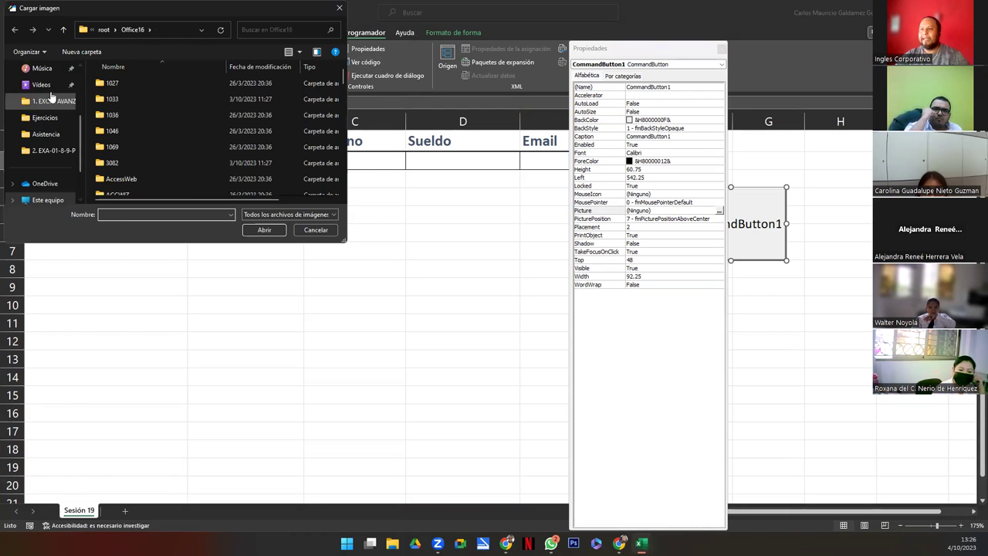
scroll(58, 120, up, 2)
click(43, 116)
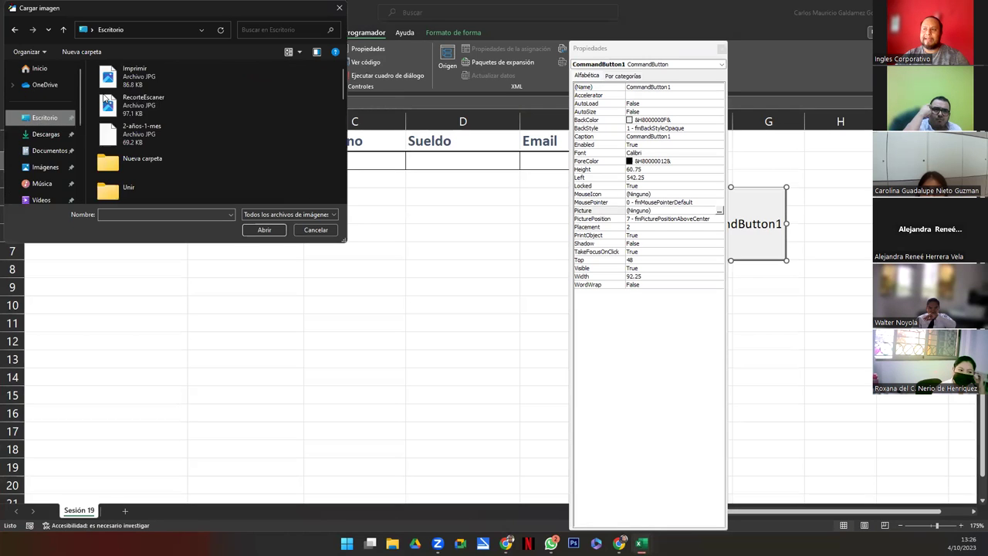
Step: Look through the Escritorio images, then view the Sesión19_A exercise slide in Chrome
scroll(149, 128, down, 1)
scroll(153, 133, down, 1)
scroll(165, 140, down, 1)
scroll(166, 141, down, 2)
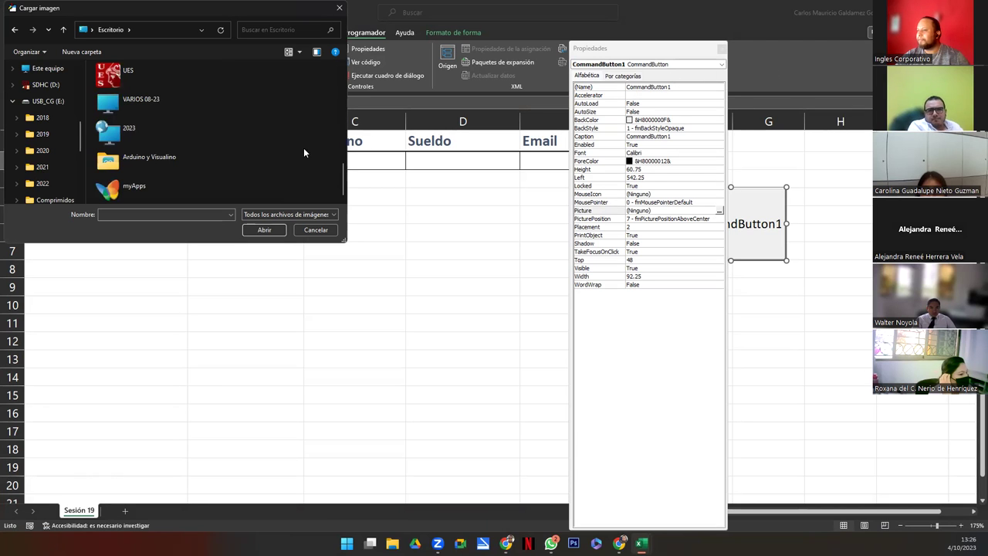
scroll(75, 129, up, 3)
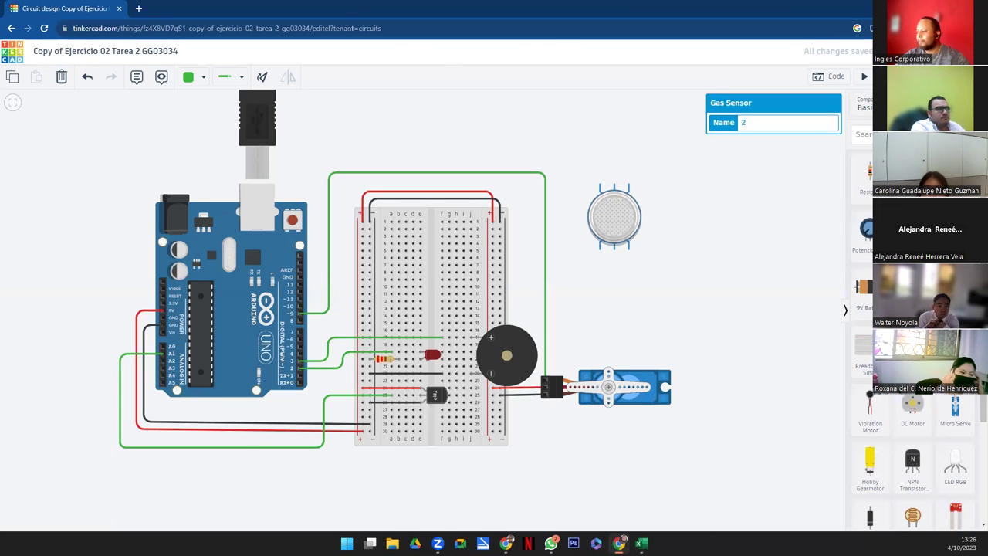
click(641, 543)
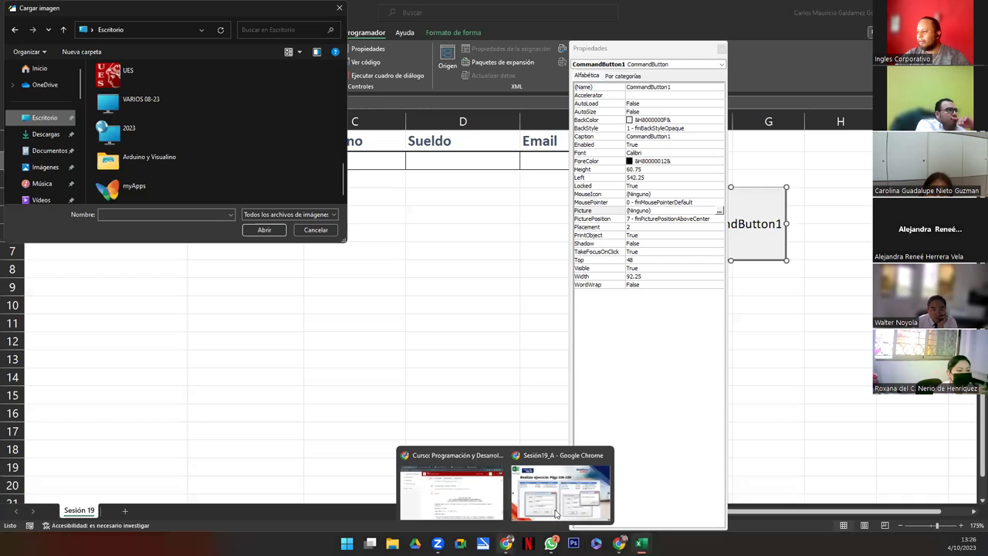
click(556, 494)
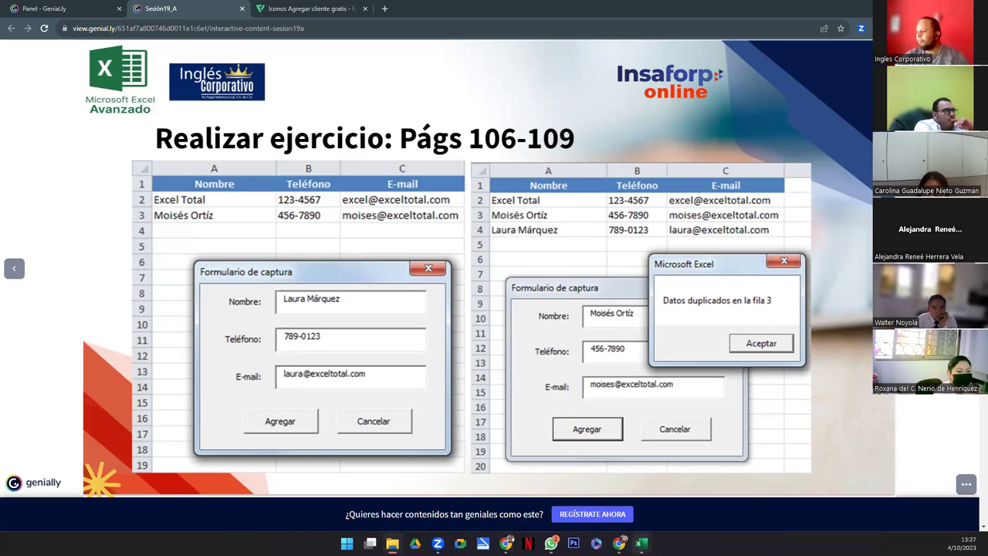
Step: In Cargar imagen, browse Descargas and show files of type Todos los archivos (*.*)
click(695, 482)
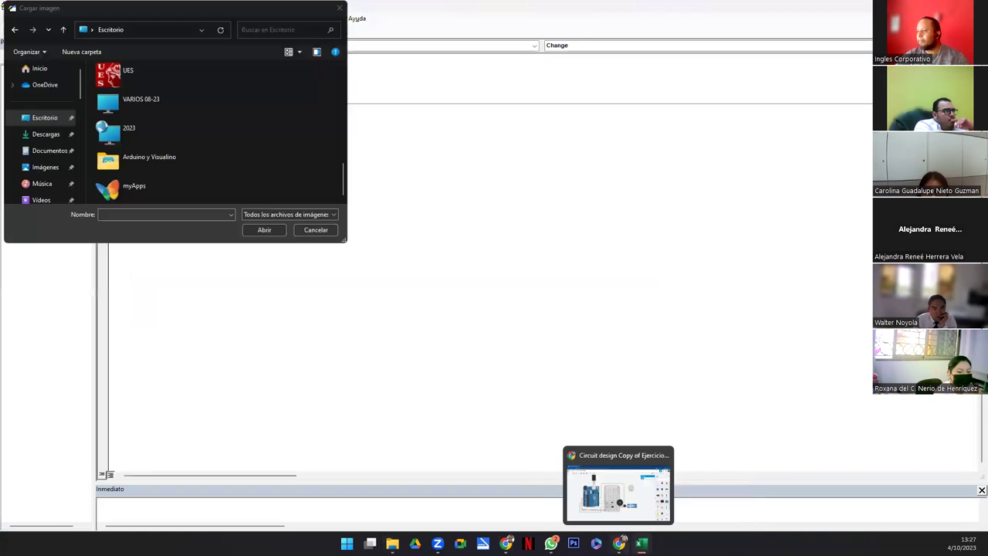
click(43, 134)
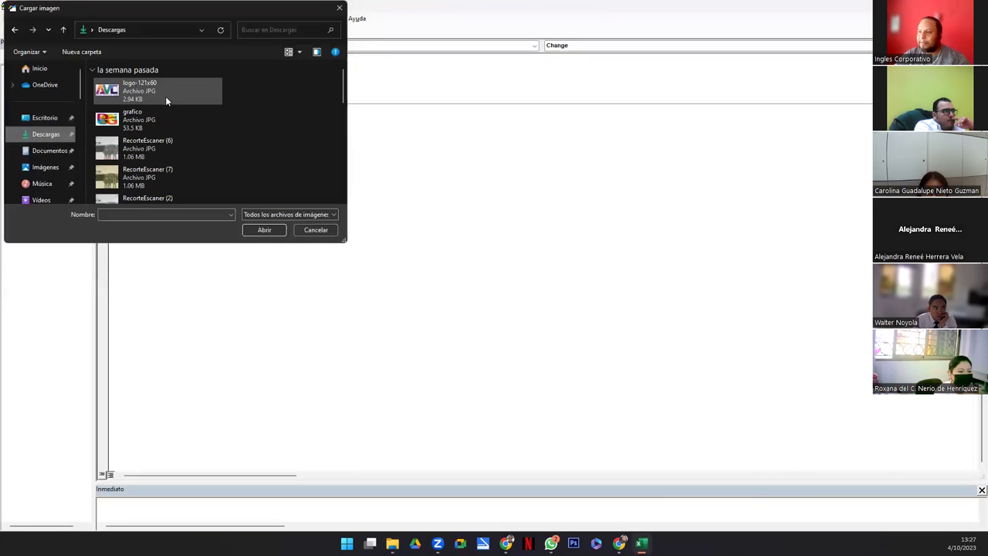
scroll(248, 124, down, 1)
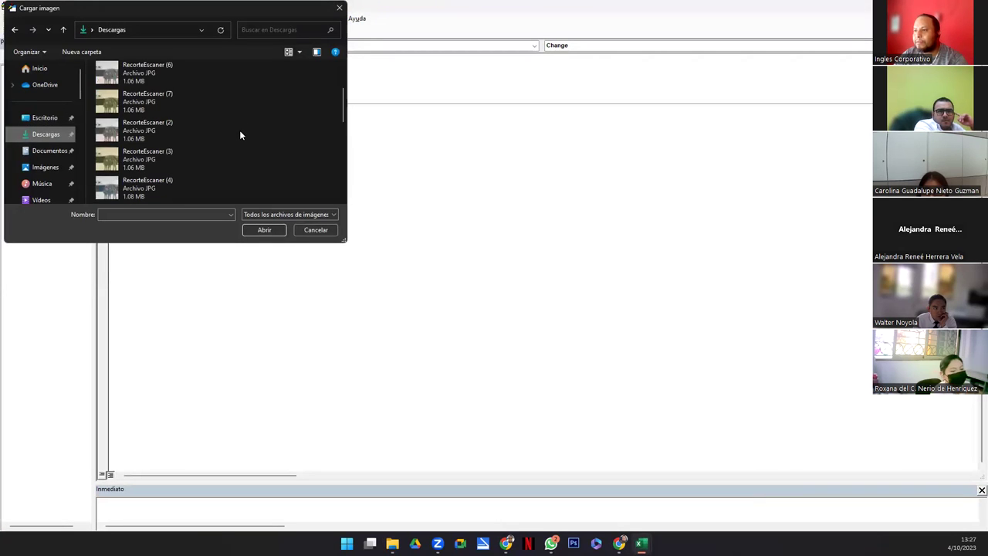
scroll(239, 133, down, 1)
scroll(238, 136, down, 1)
scroll(238, 137, down, 1)
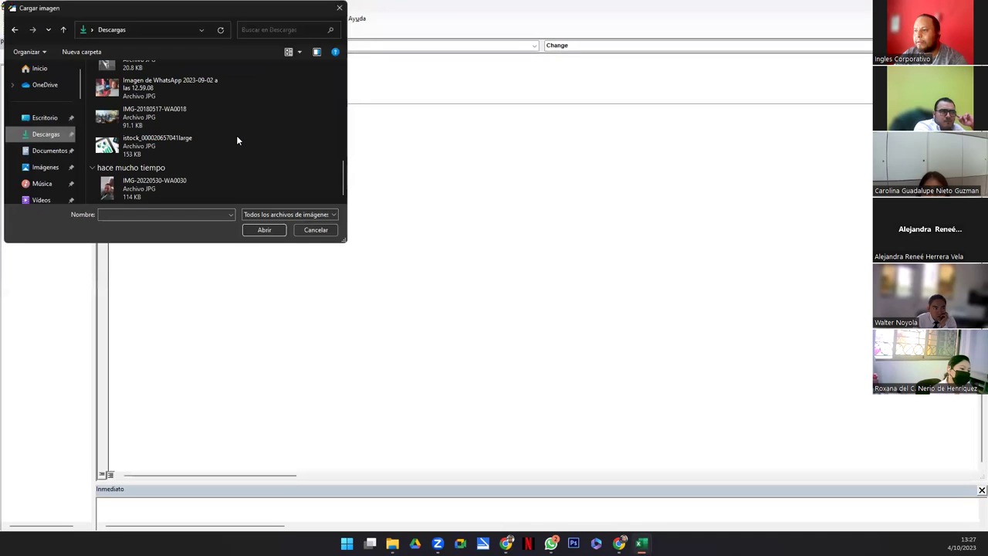
scroll(219, 147, up, 1)
scroll(219, 147, up, 2)
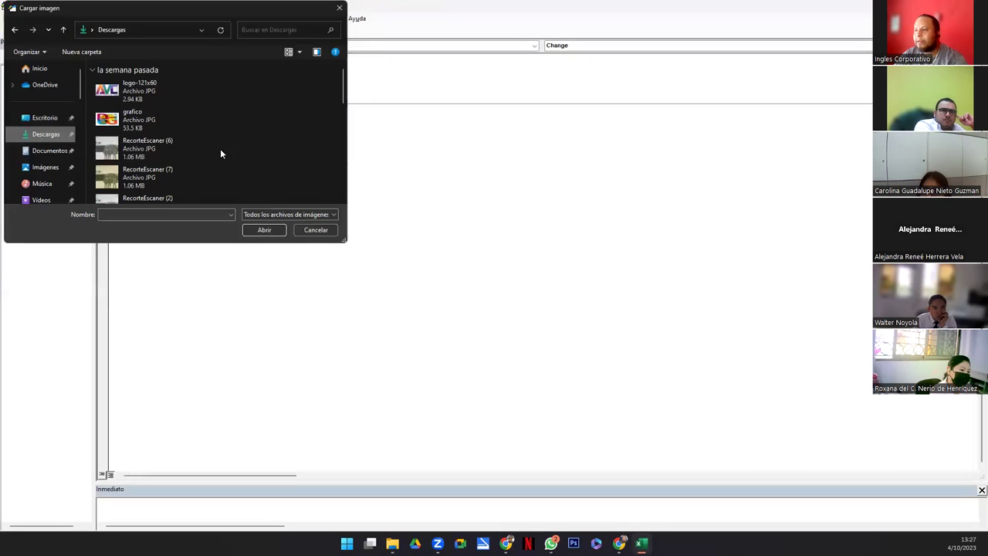
click(289, 214)
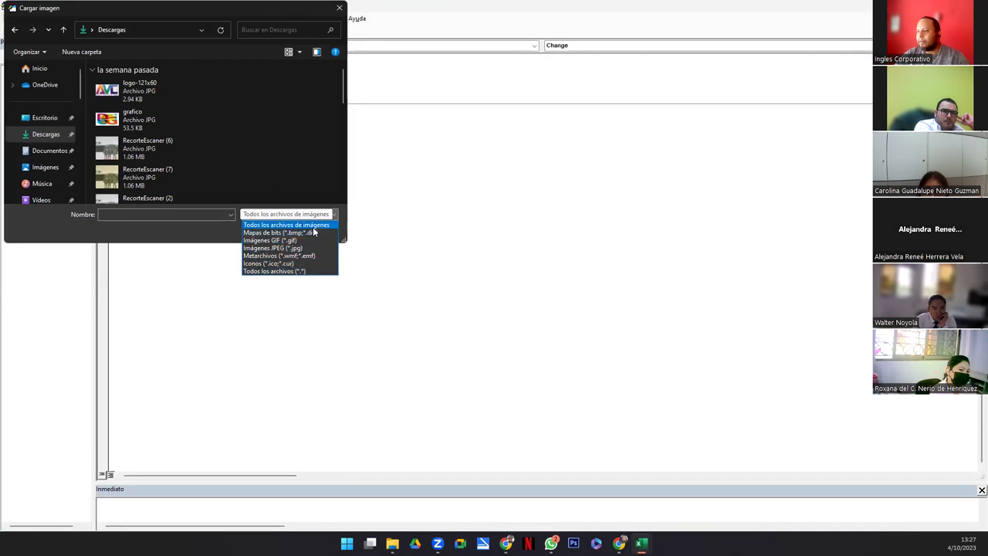
click(309, 270)
Step: Try loading agregar as the button picture, dismiss the invalid-image error, and reopen the chooser
scroll(224, 147, up, 5)
click(148, 93)
click(273, 230)
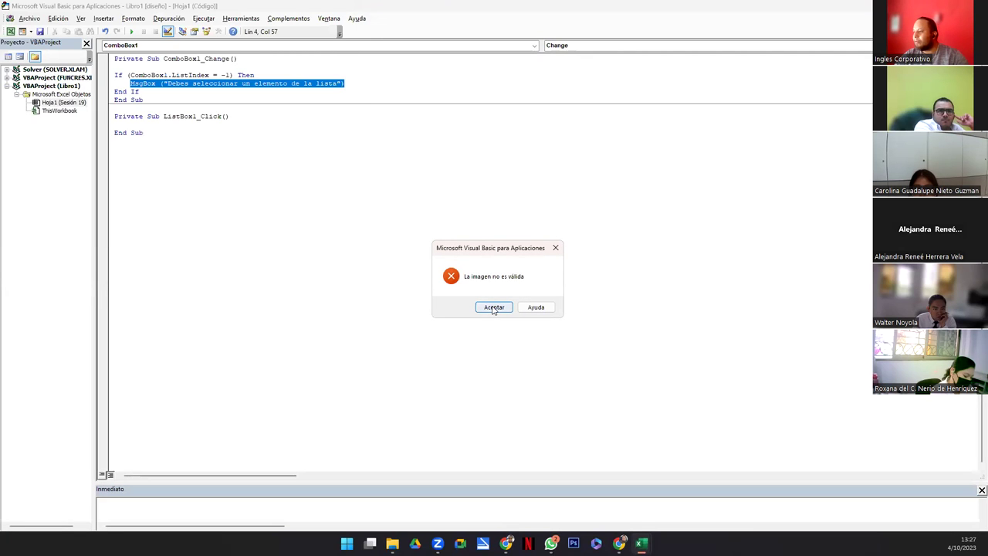
click(493, 307)
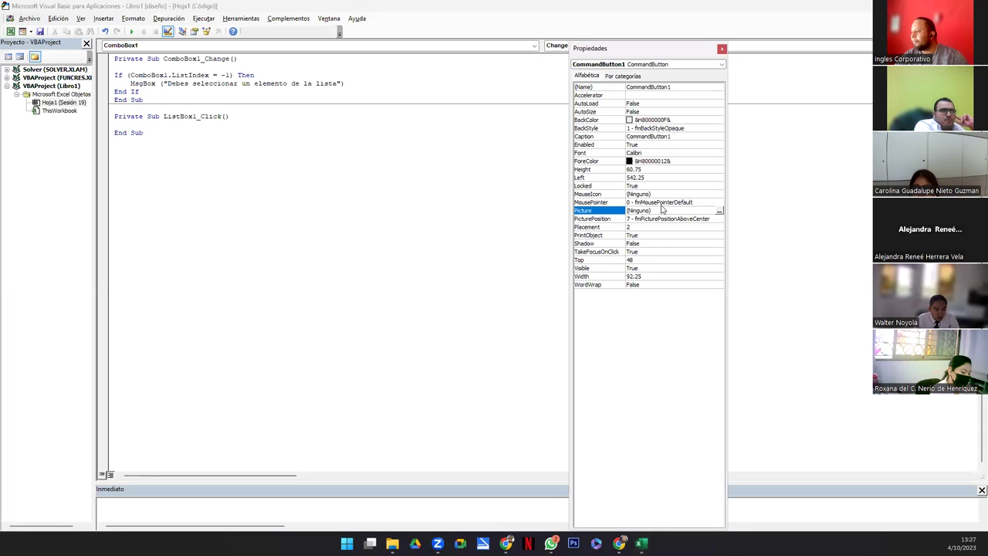
key(F7)
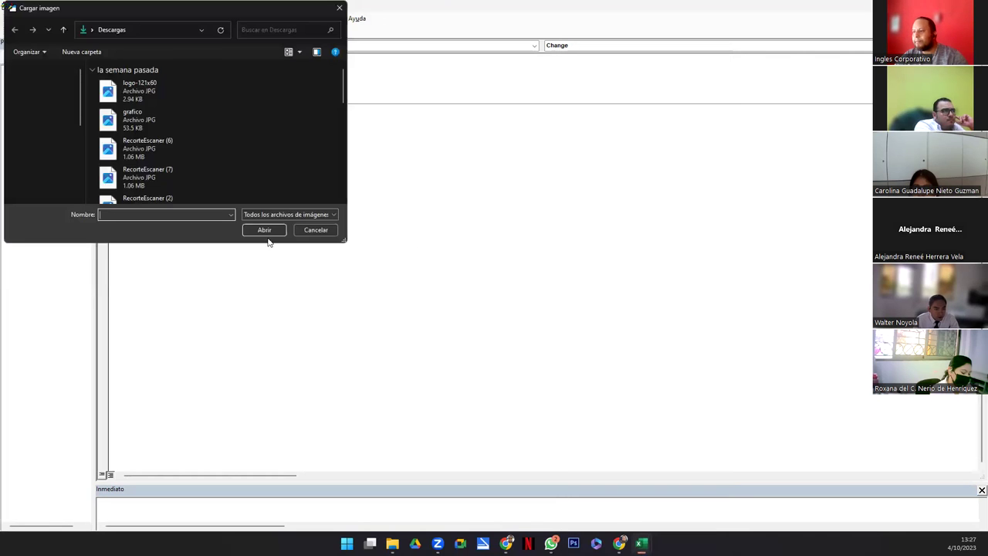
click(267, 214)
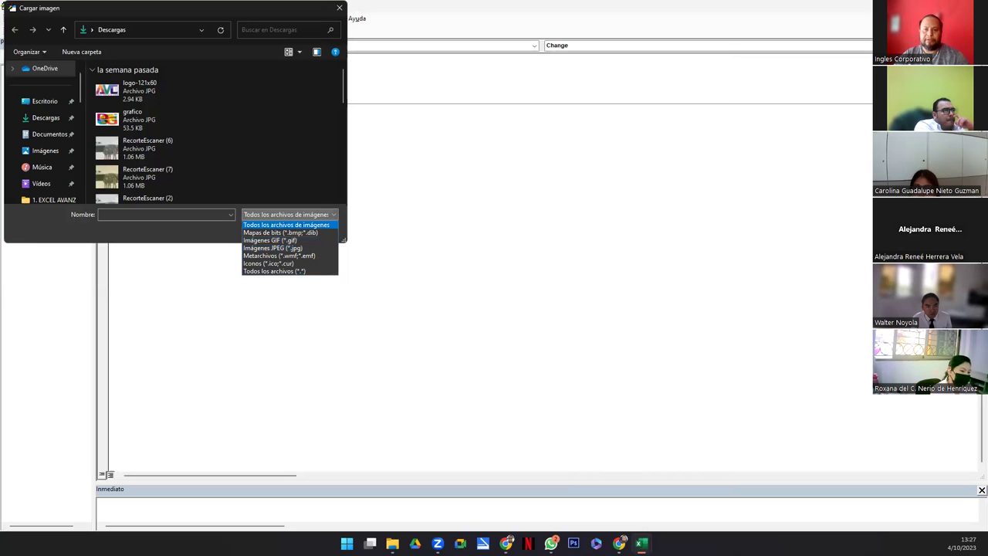
key(Return)
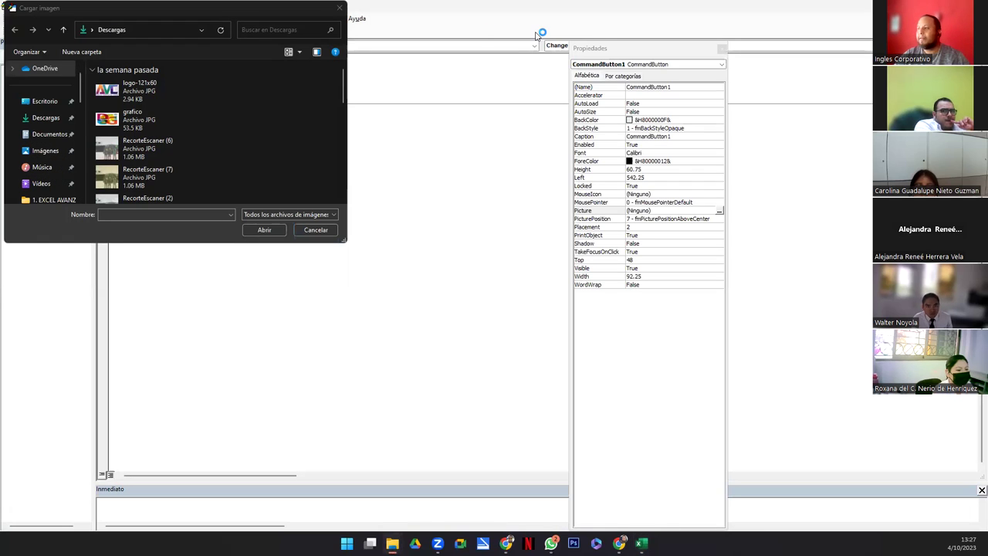
Step: Duplicate agregar in Descargas as 'agregar - copia' and open the copy in Paint
click(469, 160)
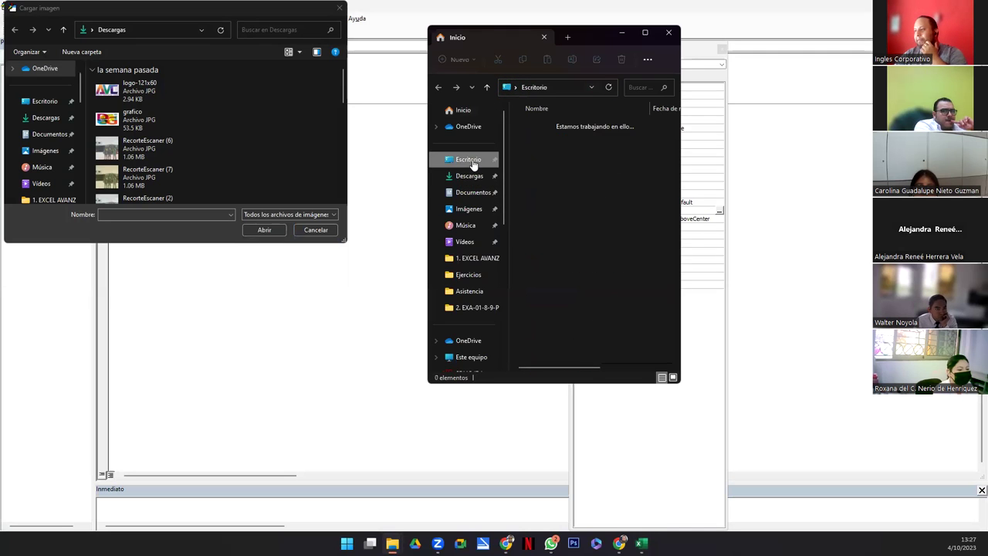
click(469, 176)
click(543, 138)
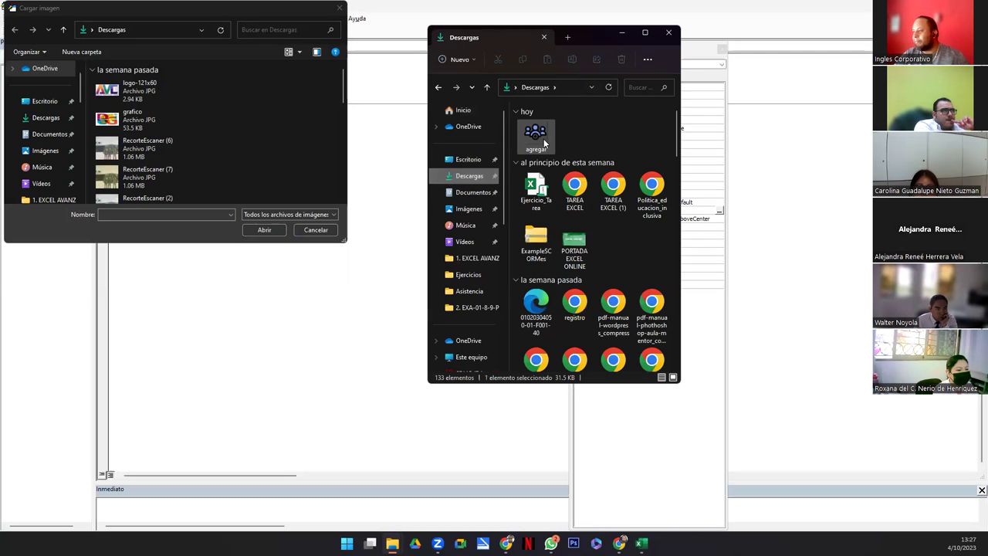
click(573, 142)
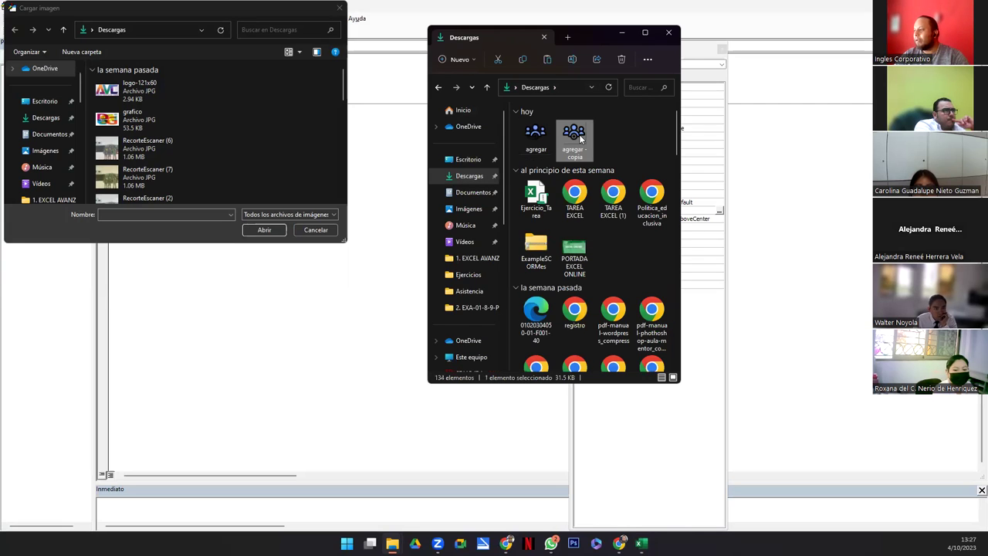
right_click(574, 149)
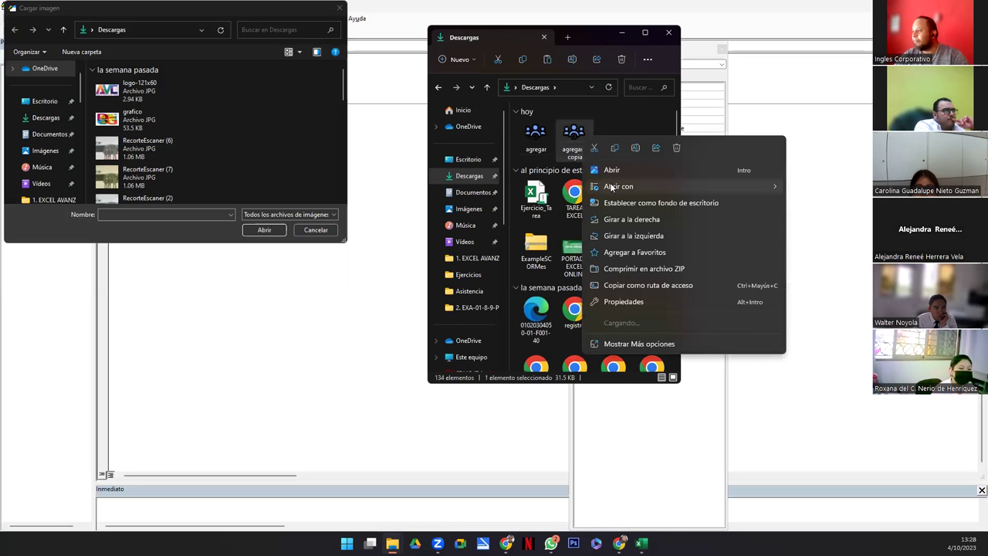
mouse_move(619, 187)
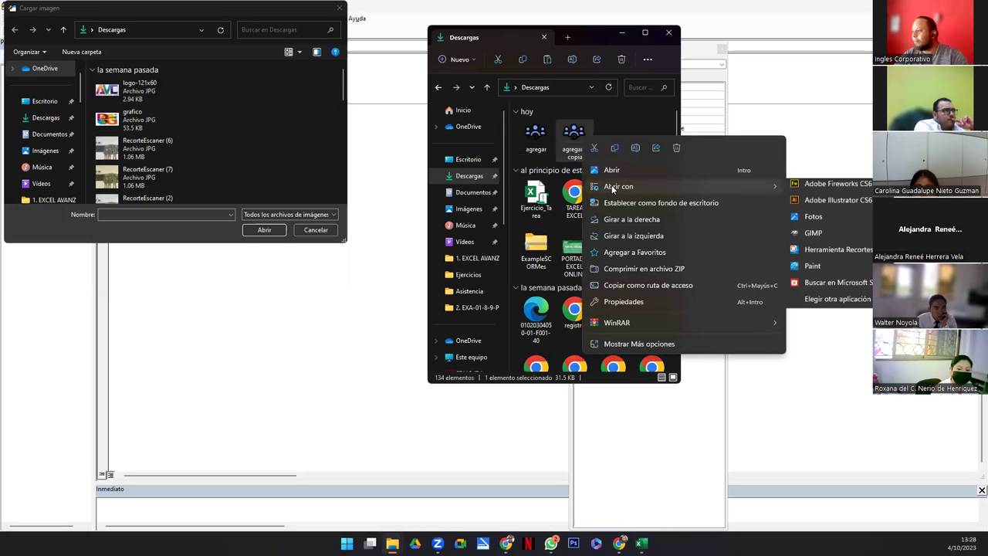
click(813, 270)
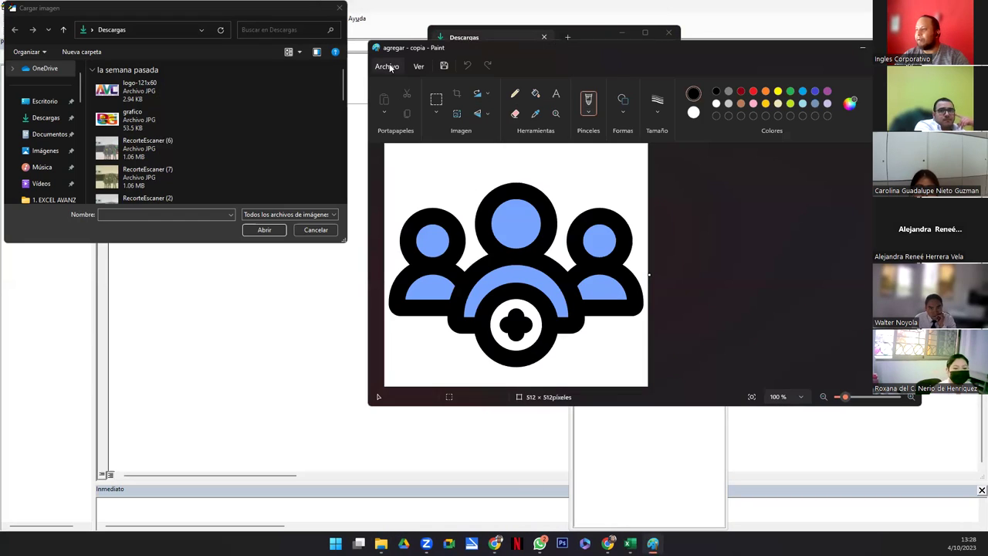
Step: Save 'agregar - copia' as a JPEG in Descargas, accepting the transparency warning, then close Paint
click(387, 66)
mouse_move(416, 151)
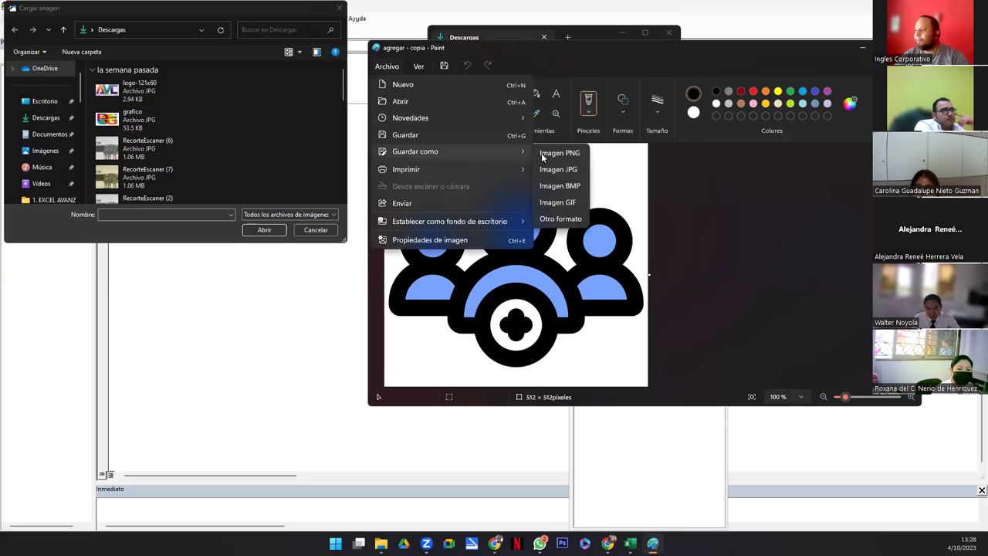
click(565, 173)
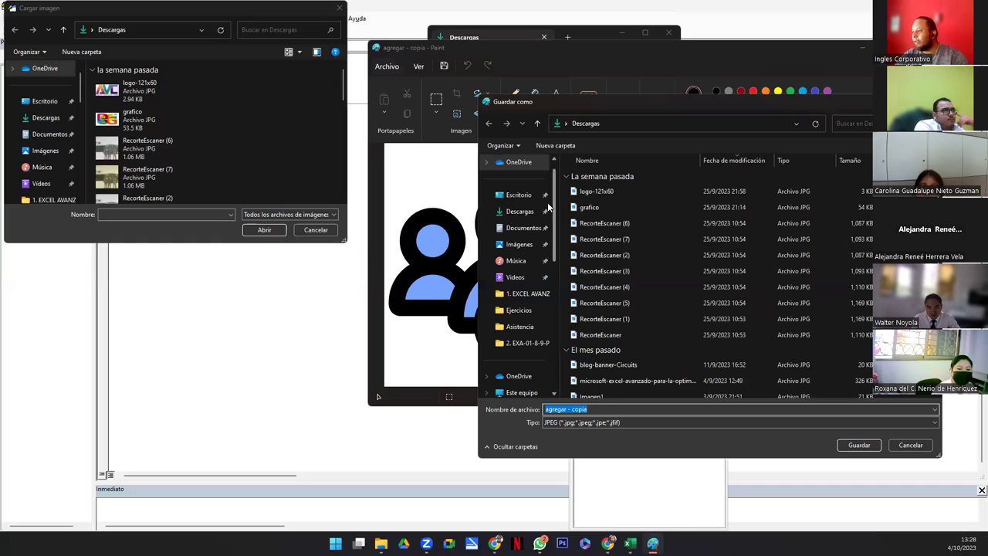
click(855, 446)
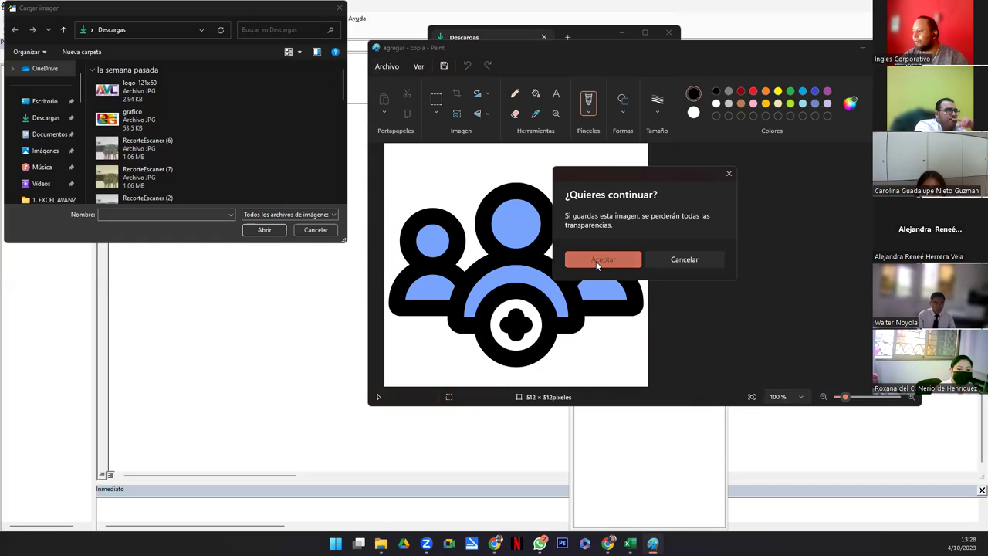
click(596, 261)
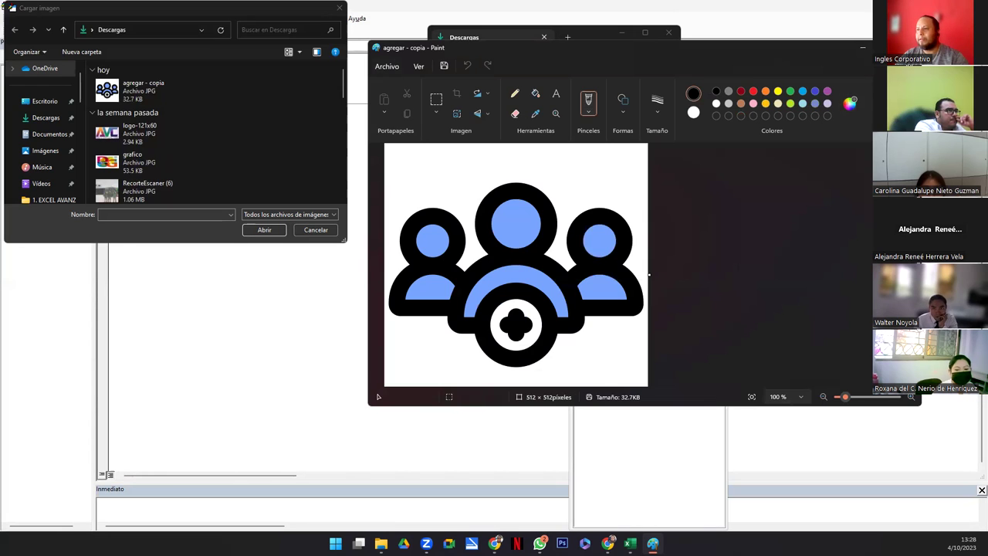
click(862, 47)
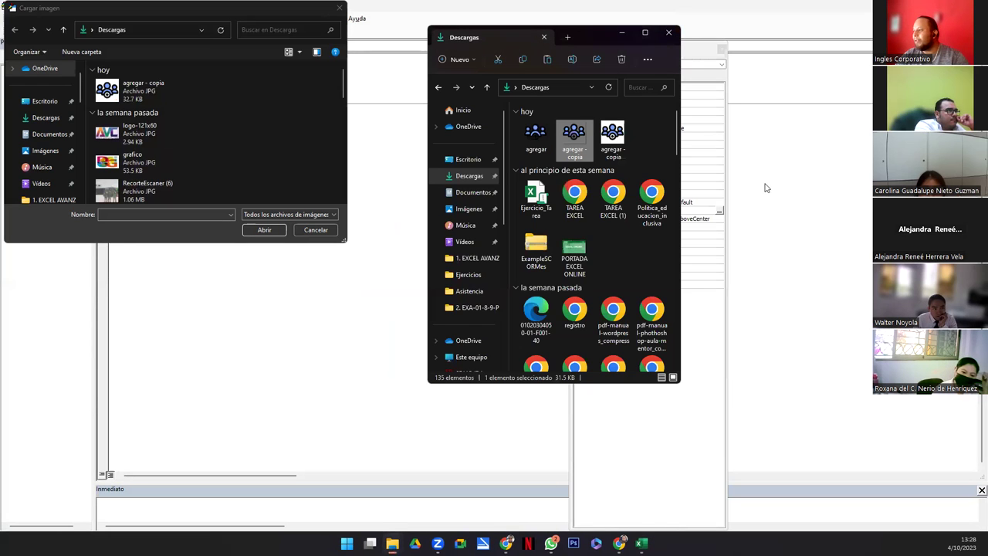
click(622, 33)
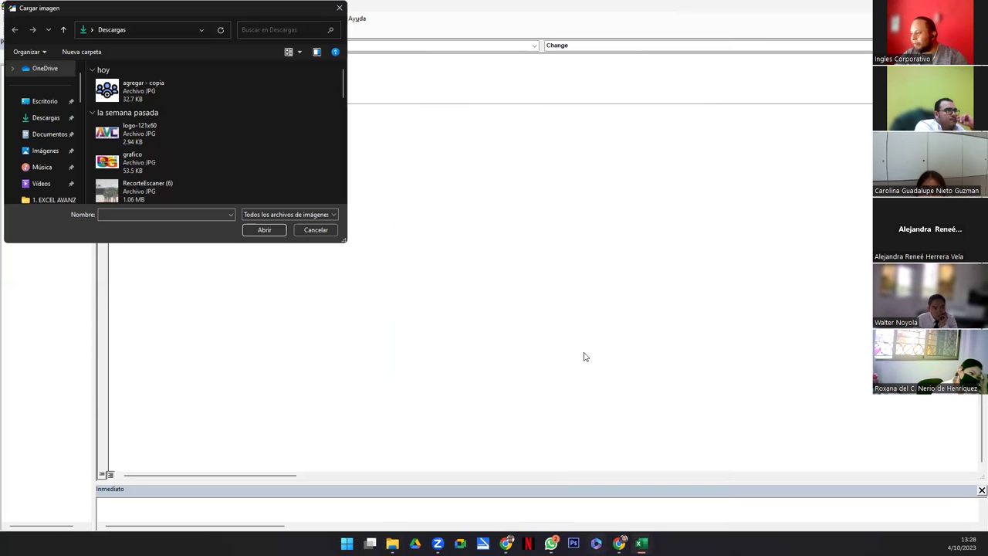
Step: Load 'agregar - copia' as CommandButton1's picture and return to the Excel sheet
click(150, 91)
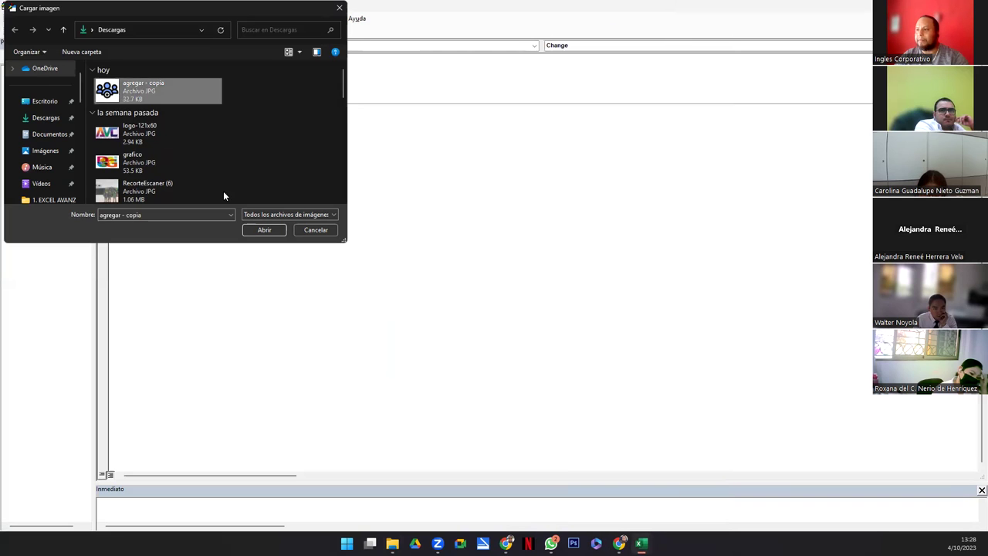
click(259, 230)
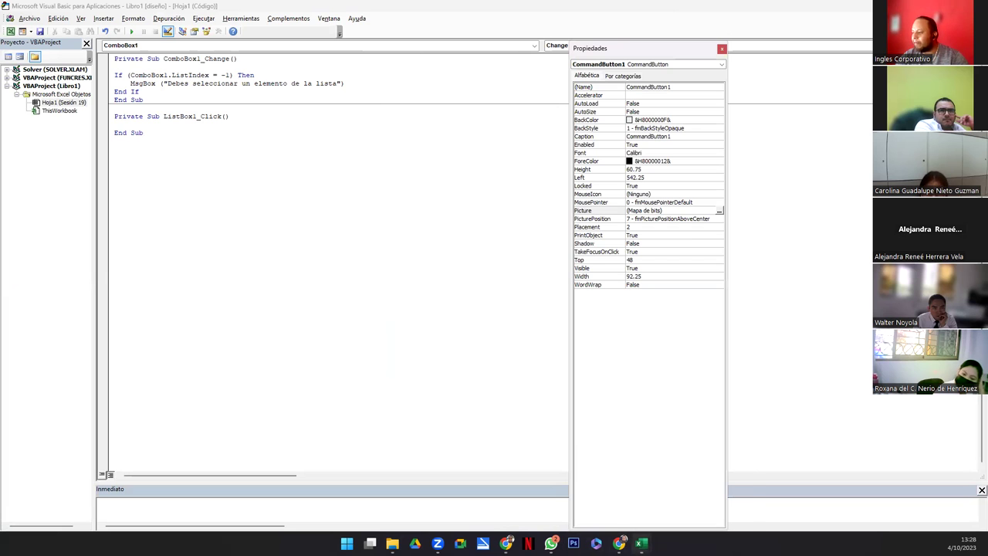
mouse_move(640, 543)
click(587, 494)
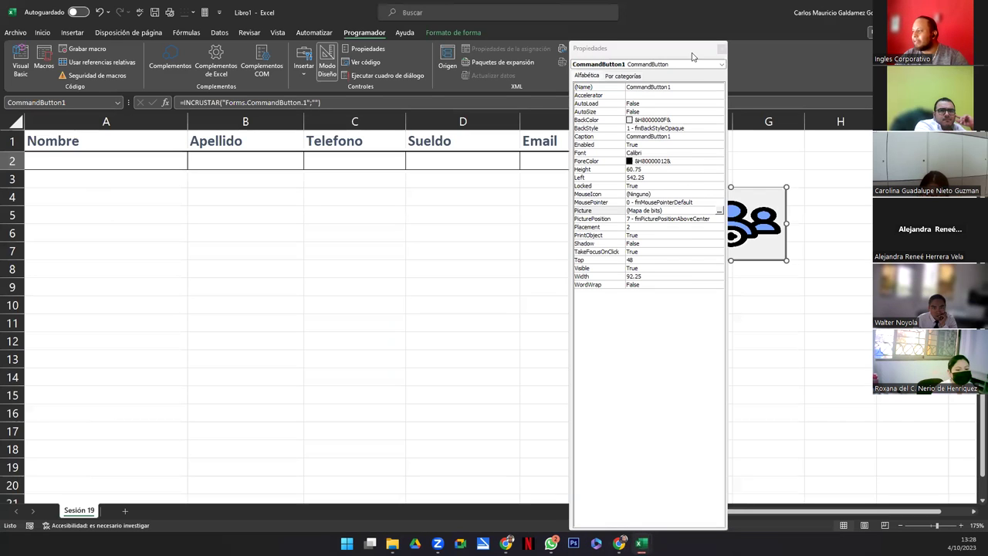
Step: Reshape the icon button and set its caption to 'Agregar Cliente'
drag(594, 53, 472, 48)
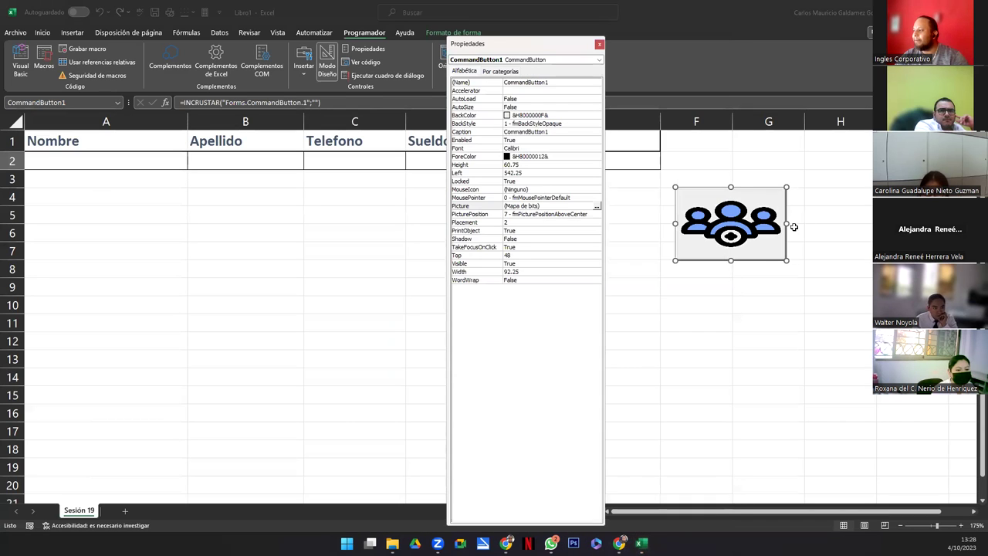
drag(788, 224, 761, 224)
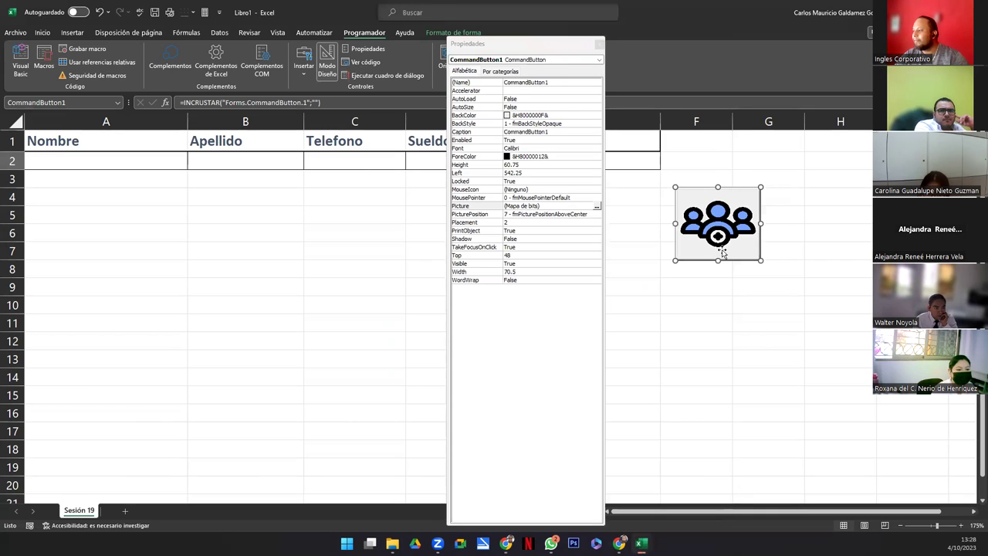
drag(717, 261, 718, 274)
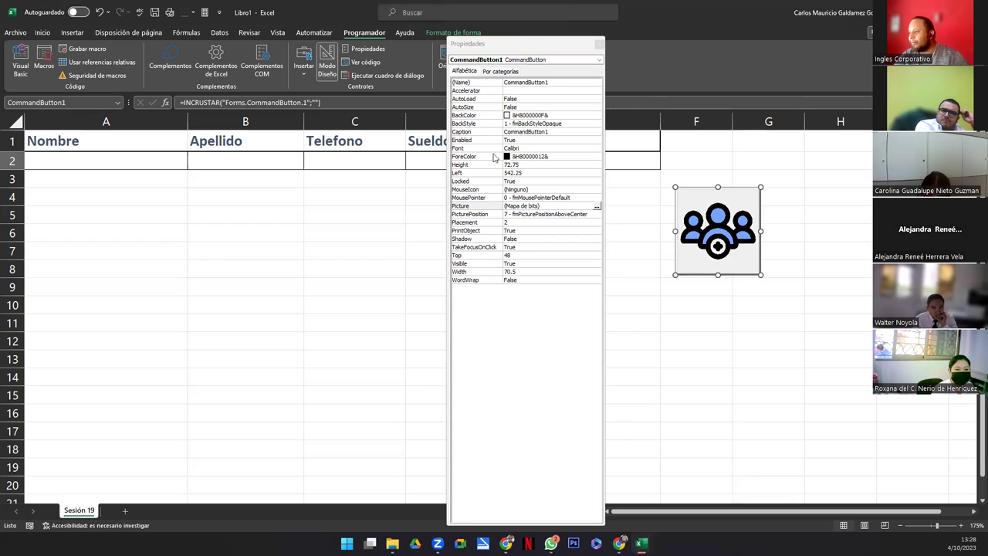
click(537, 133)
double_click(541, 132)
text(Agregar)
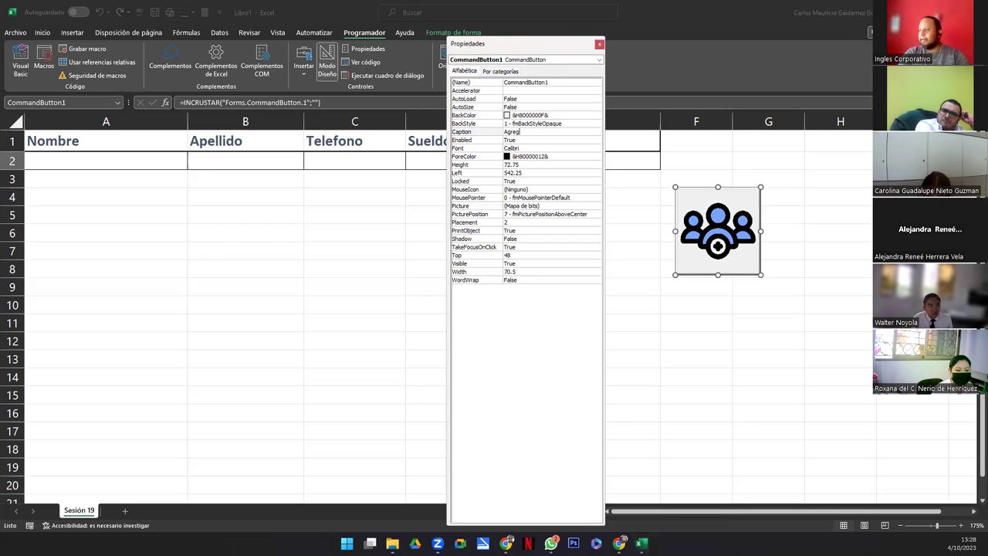
text( Cli)
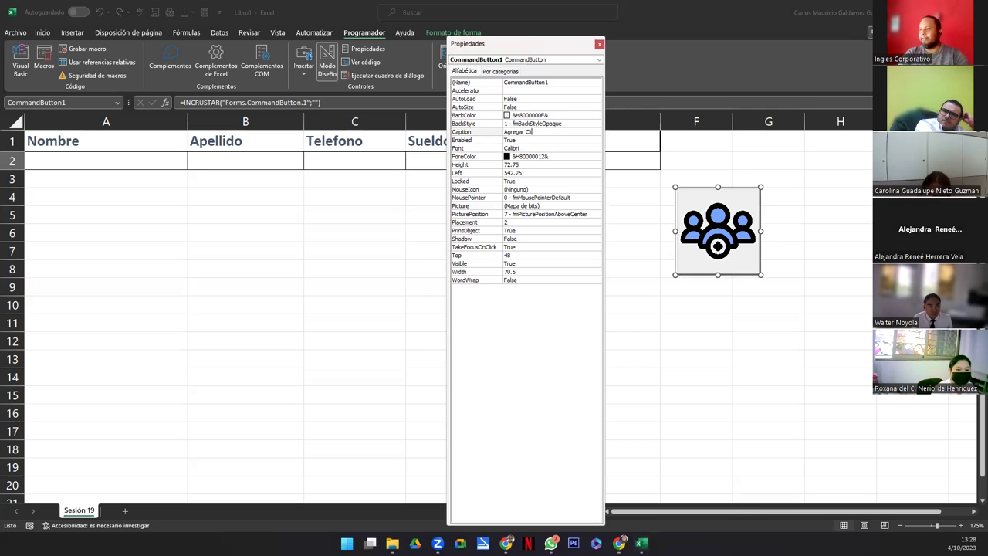
text(ent)
key(Return)
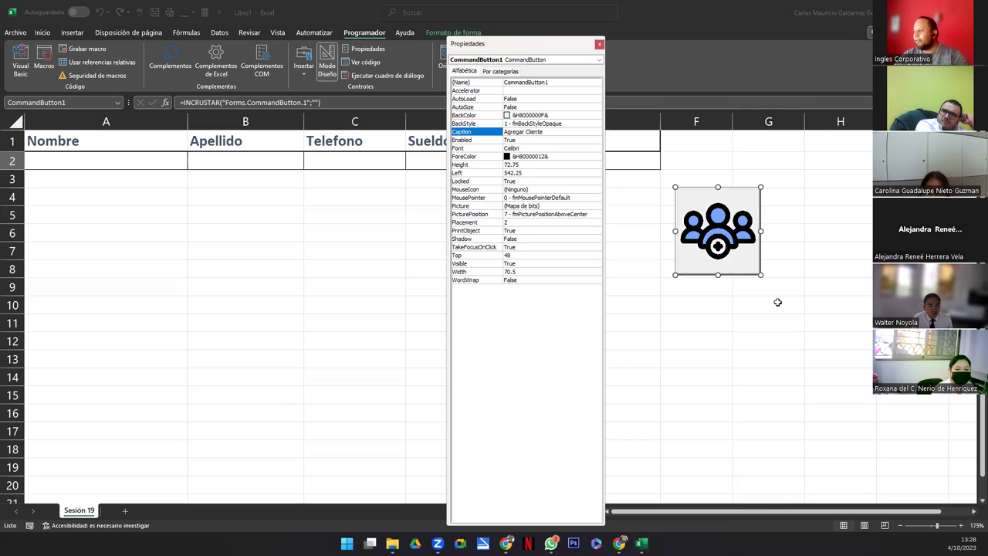
Step: Enlarge the button to about 111 by 110 with PicturePosition 0 - fmPicturePositionLeftTop
drag(763, 276, 809, 319)
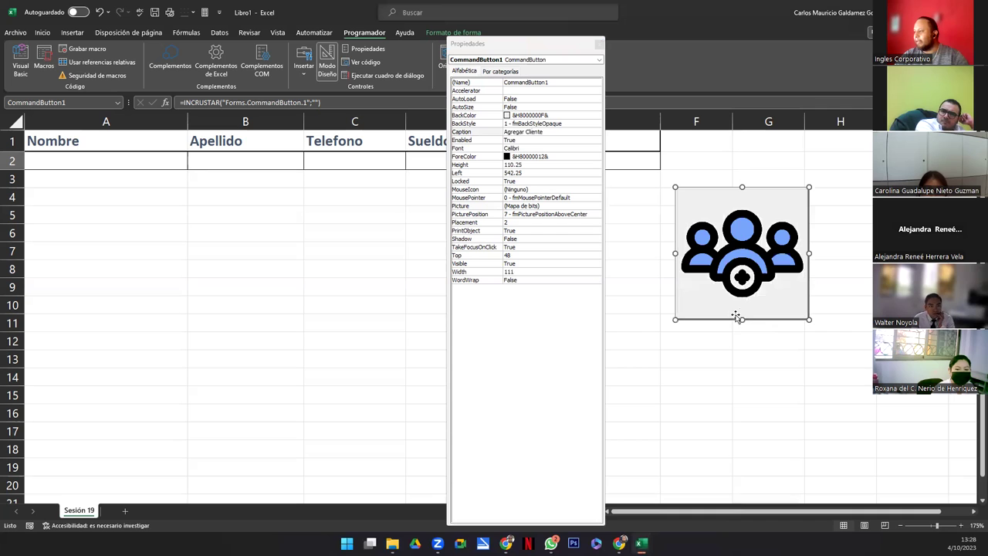
click(552, 215)
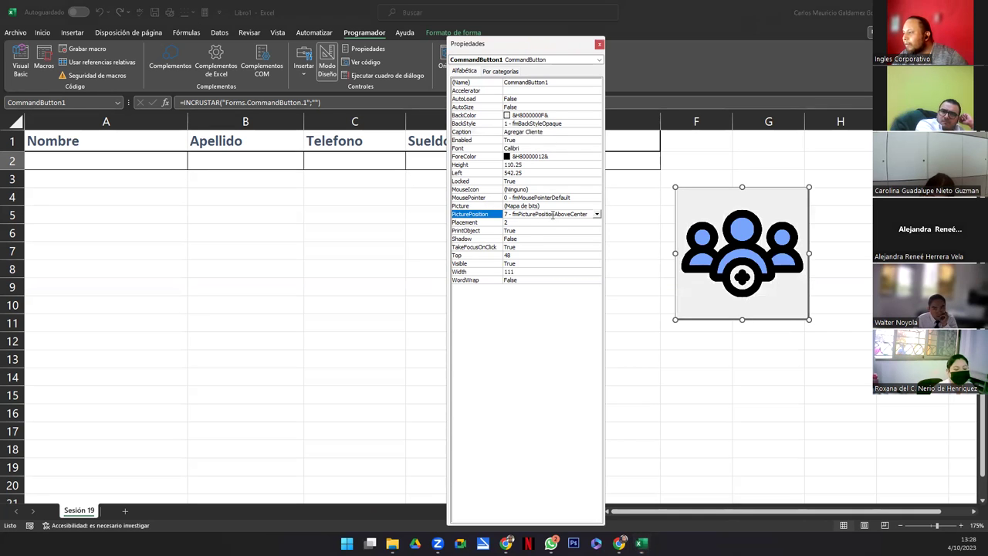
click(597, 215)
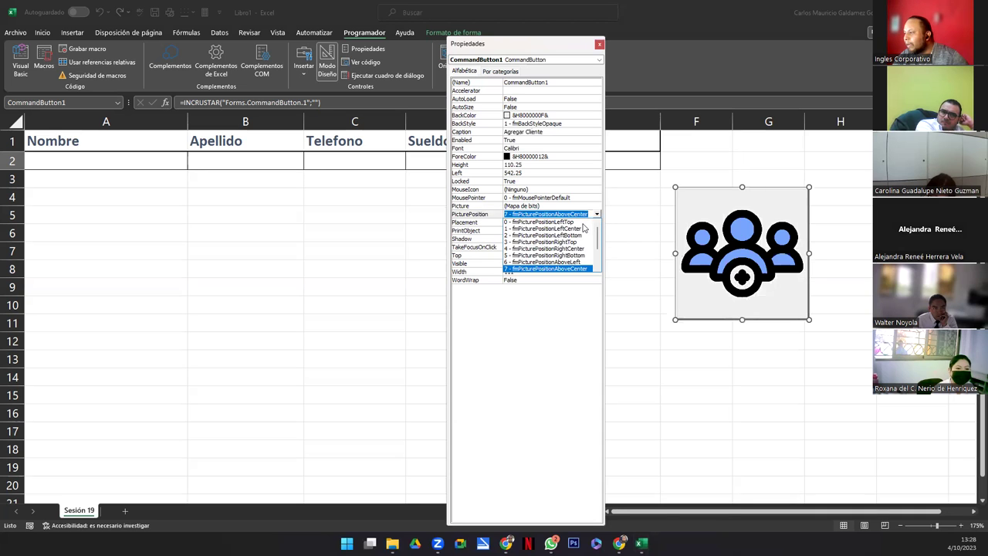
click(571, 223)
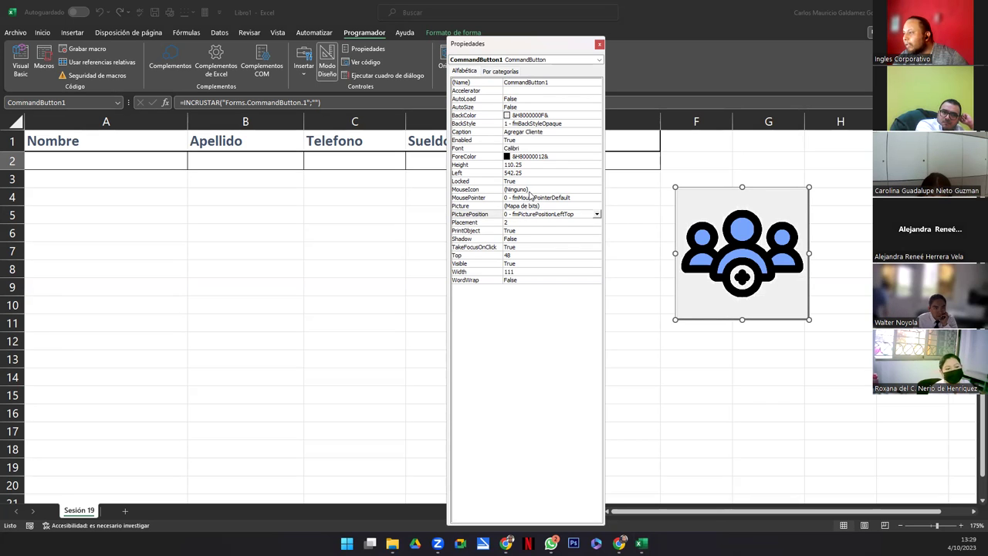
Step: Clear the button's caption so only the group icon shows
click(550, 132)
key(BackSpace)
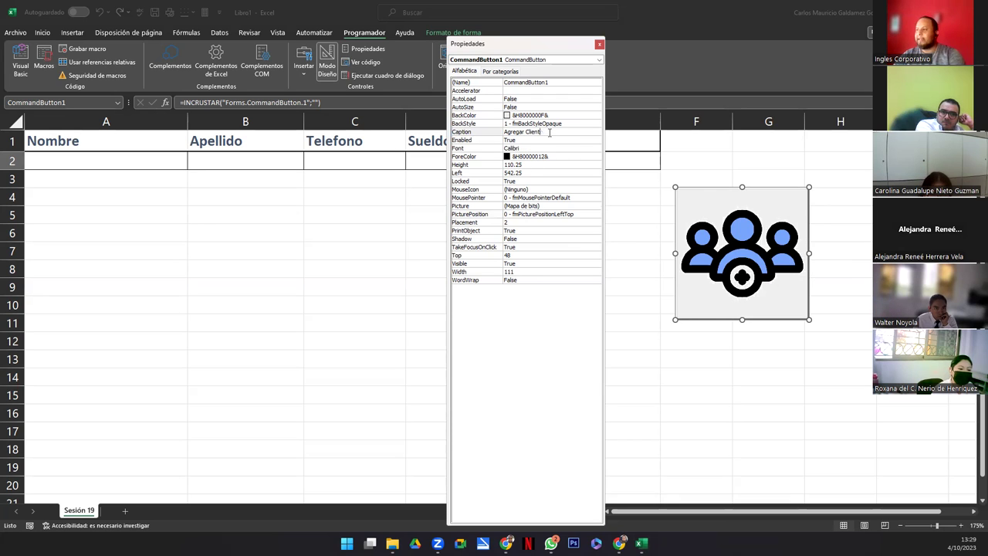
key(Return)
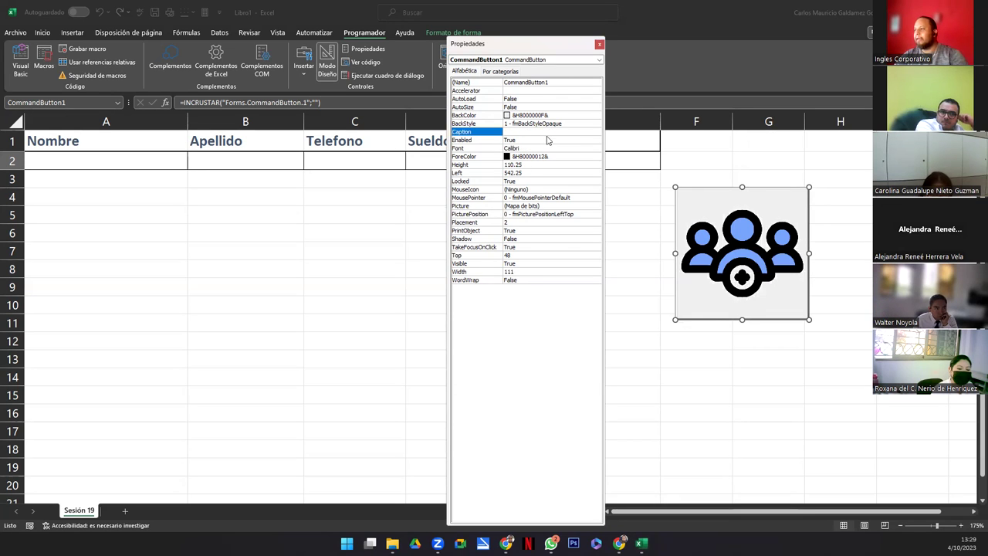
click(381, 486)
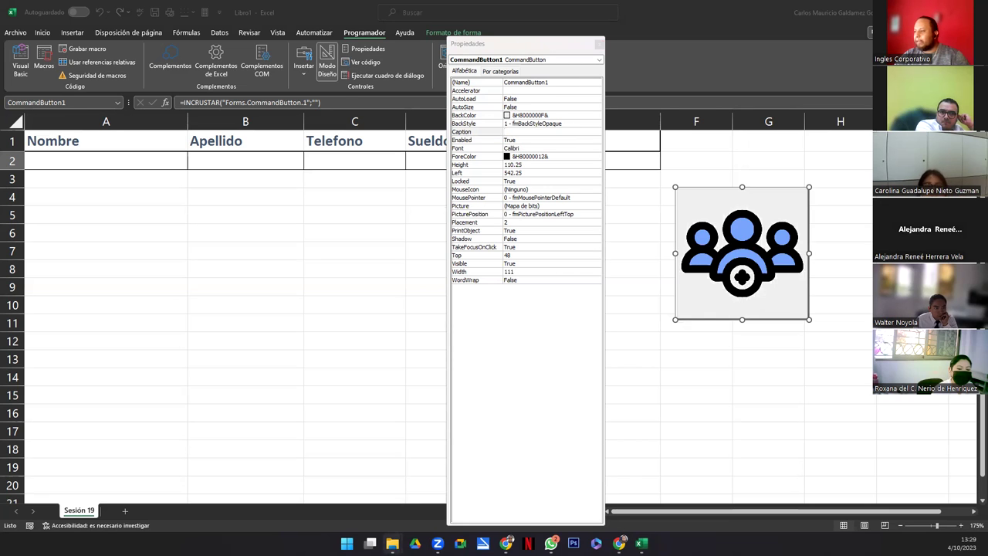
click(408, 496)
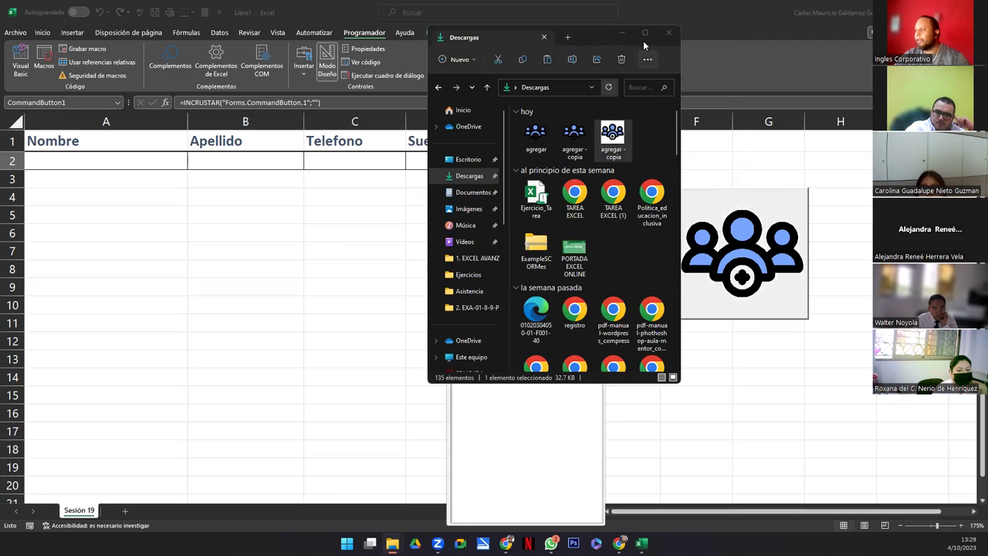
click(624, 35)
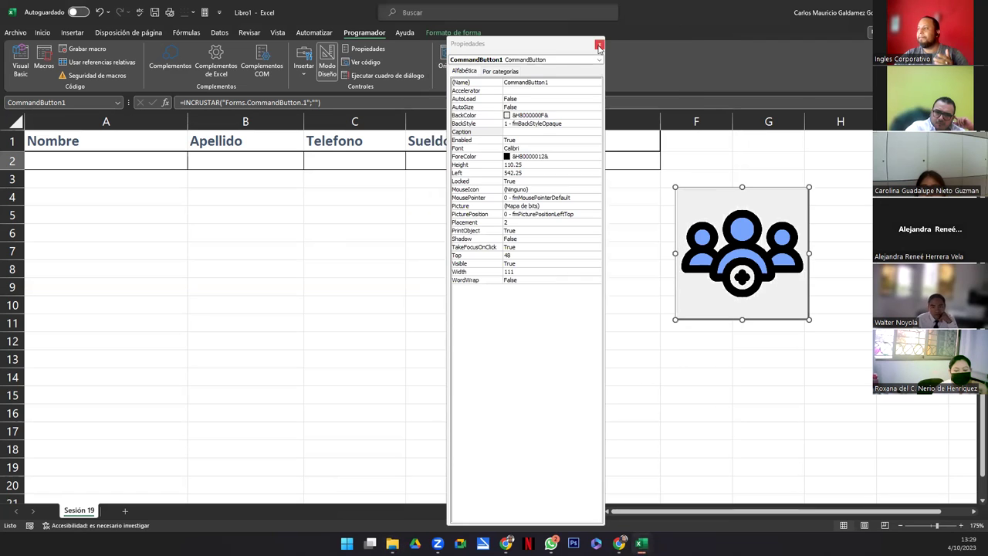
Step: Nudge the icon button up and shrink it to sit over columns F–G, rows 3–6
click(534, 287)
drag(693, 232, 705, 209)
drag(817, 301, 721, 240)
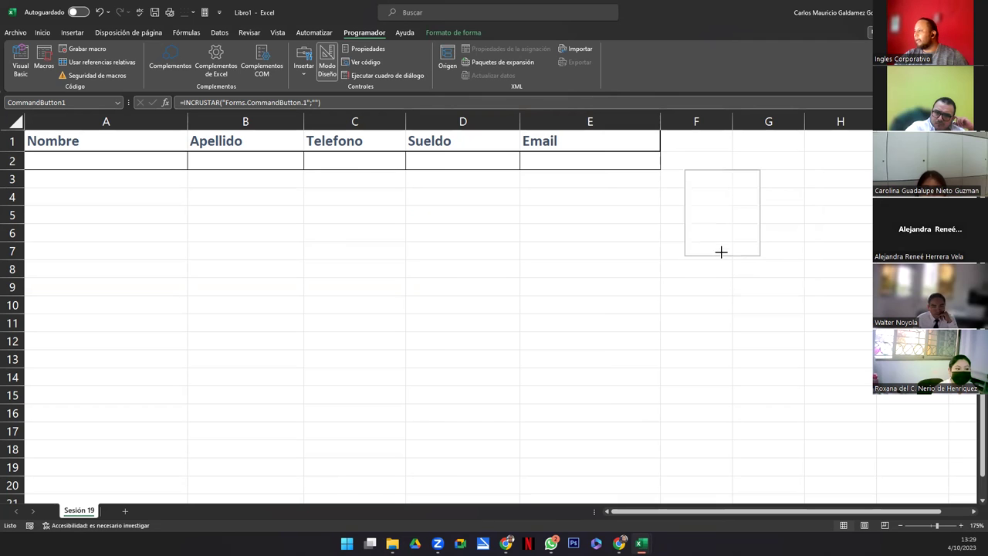
click(766, 260)
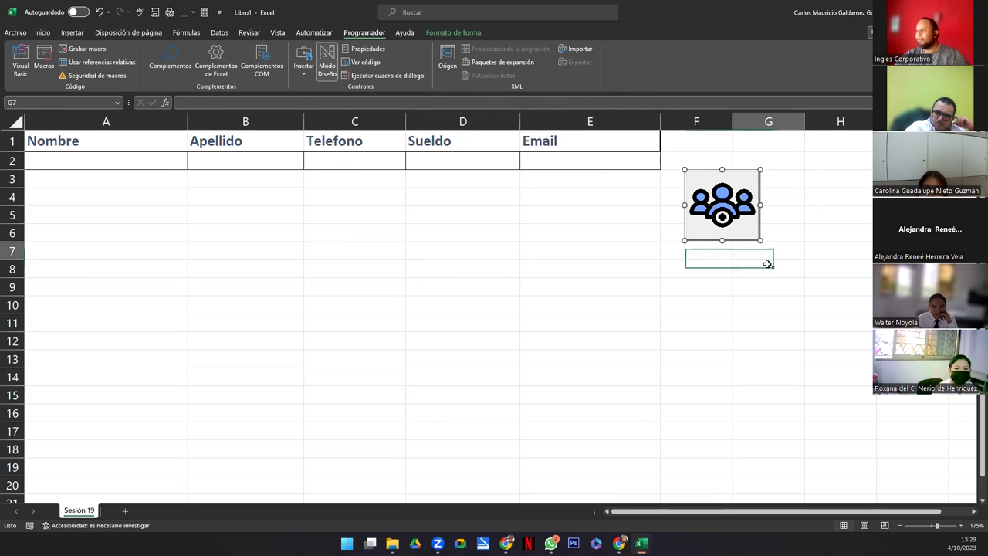
click(644, 308)
click(731, 198)
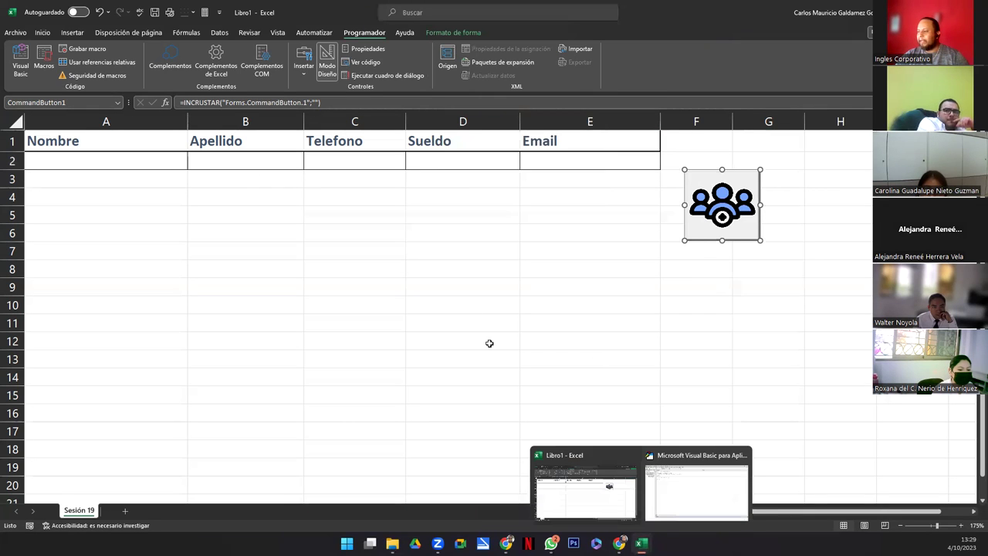
click(484, 337)
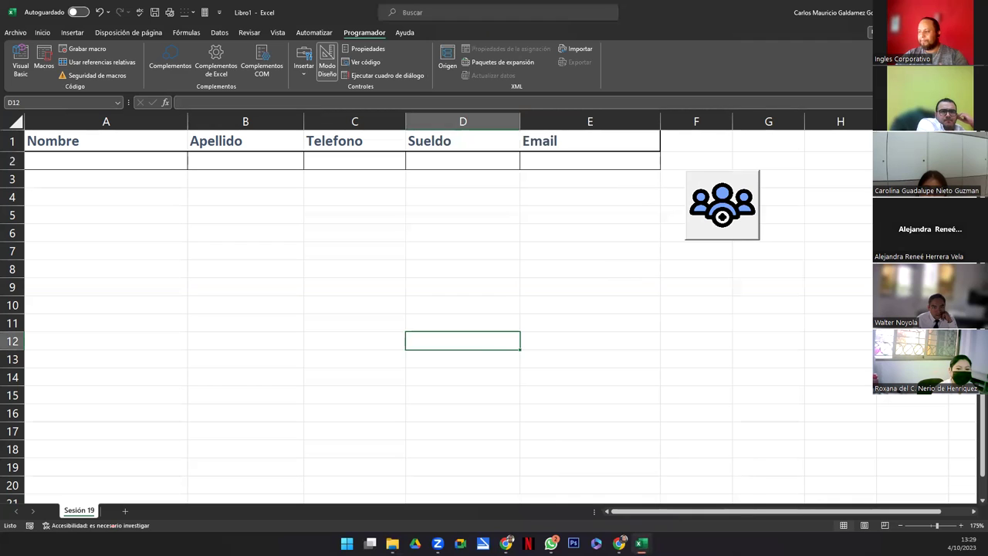
mouse_move(640, 543)
click(679, 511)
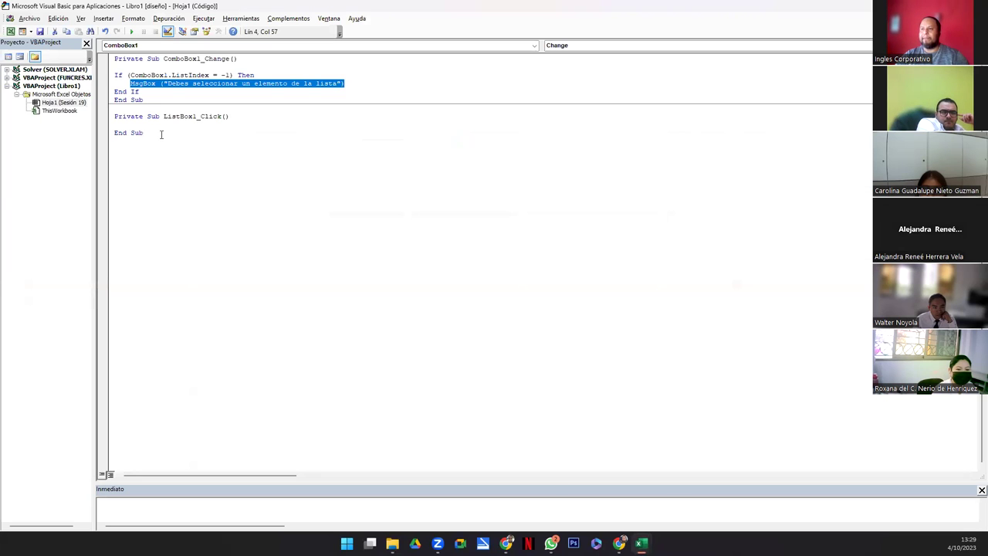
Step: Delete all code in the Hoja1 module and insert a new UserForm into Libro1's project
key(ctrl+a)
key(Delete)
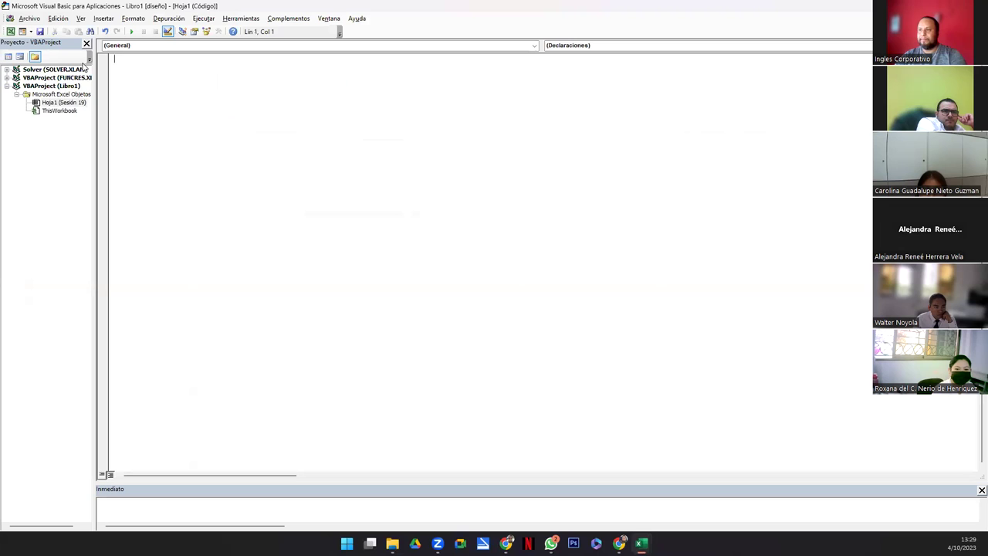
click(85, 104)
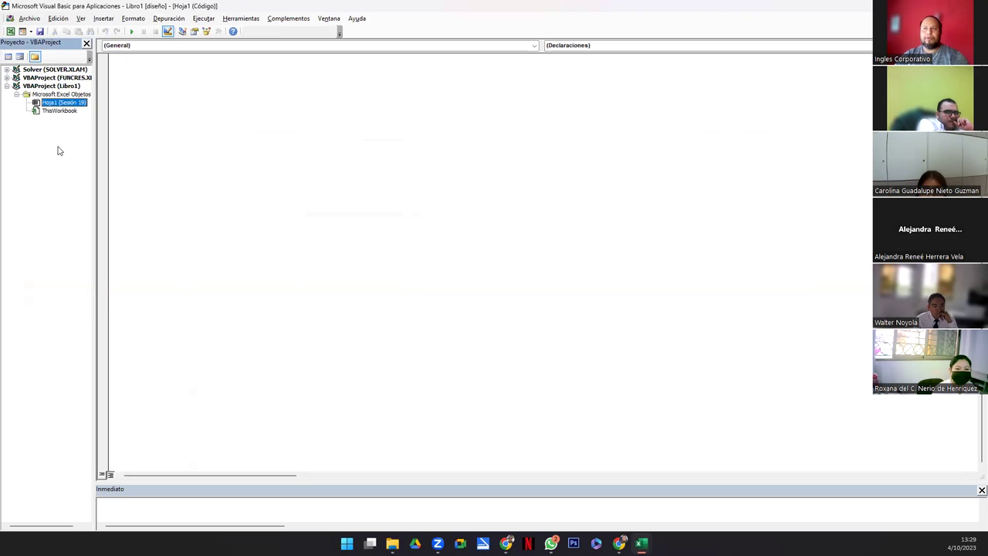
click(104, 20)
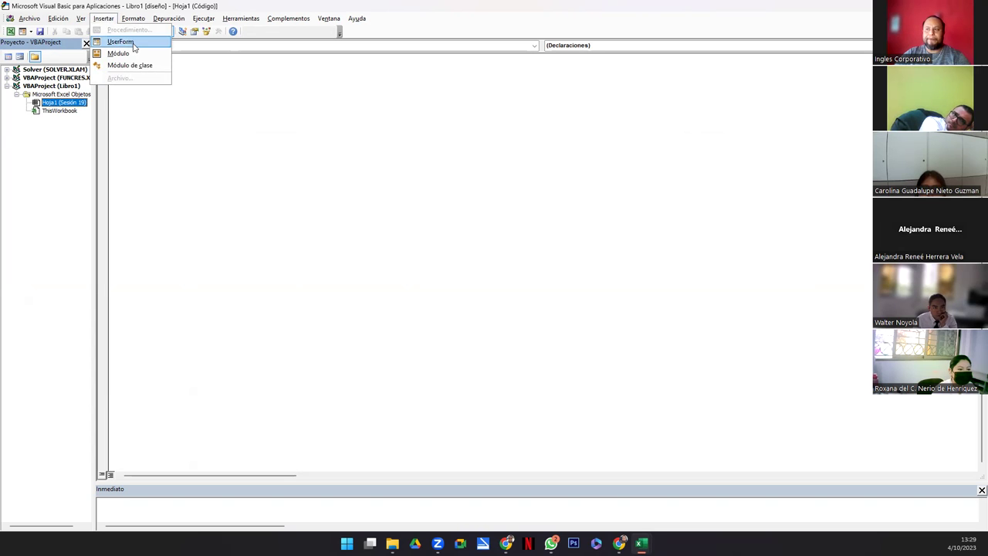
click(134, 48)
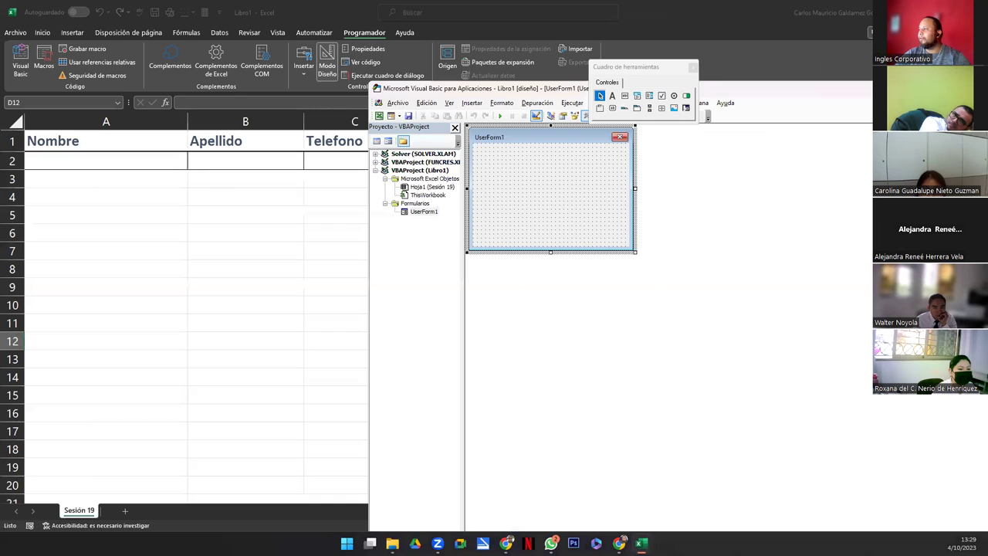
click(898, 13)
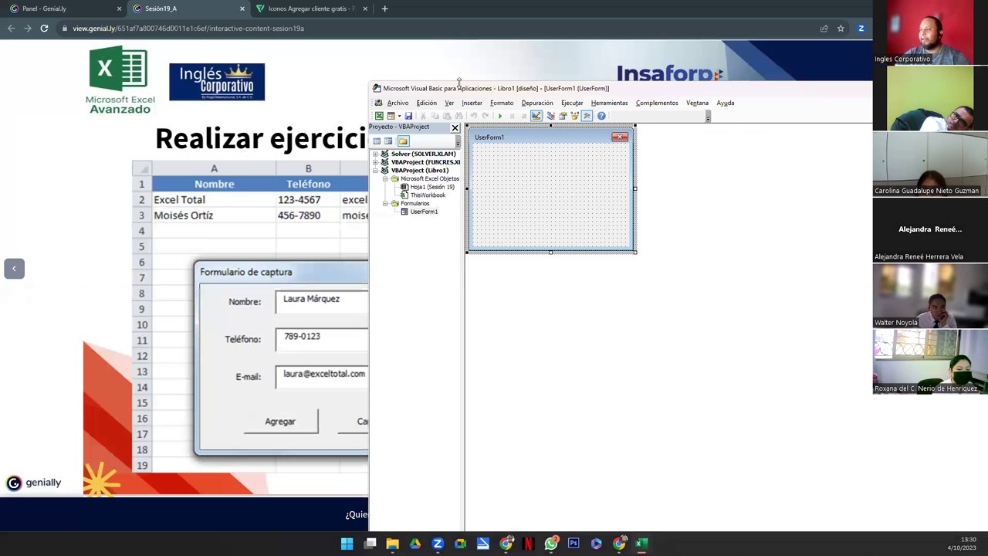
Step: Drag UserForm1's corner handle to make the design form larger
drag(454, 91, 572, 95)
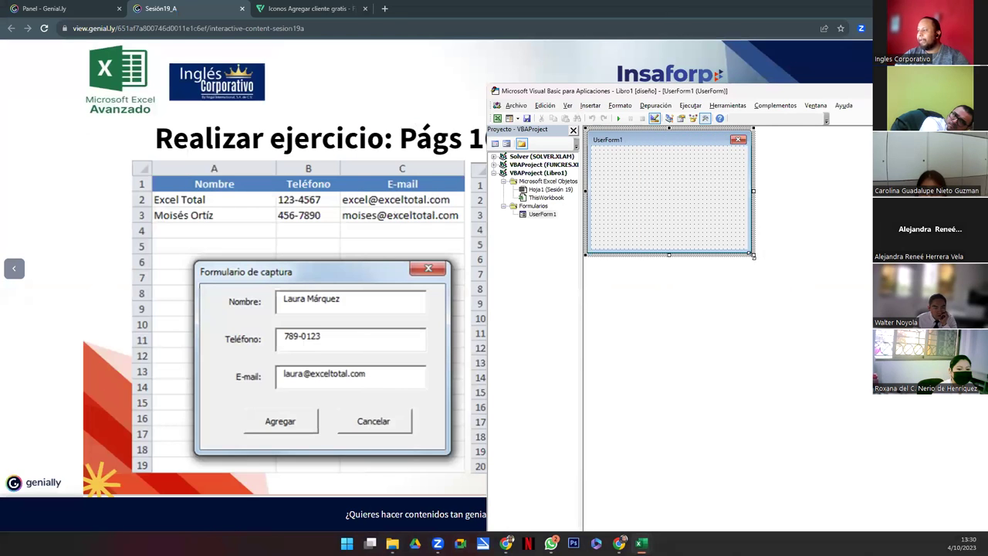
drag(751, 254, 833, 358)
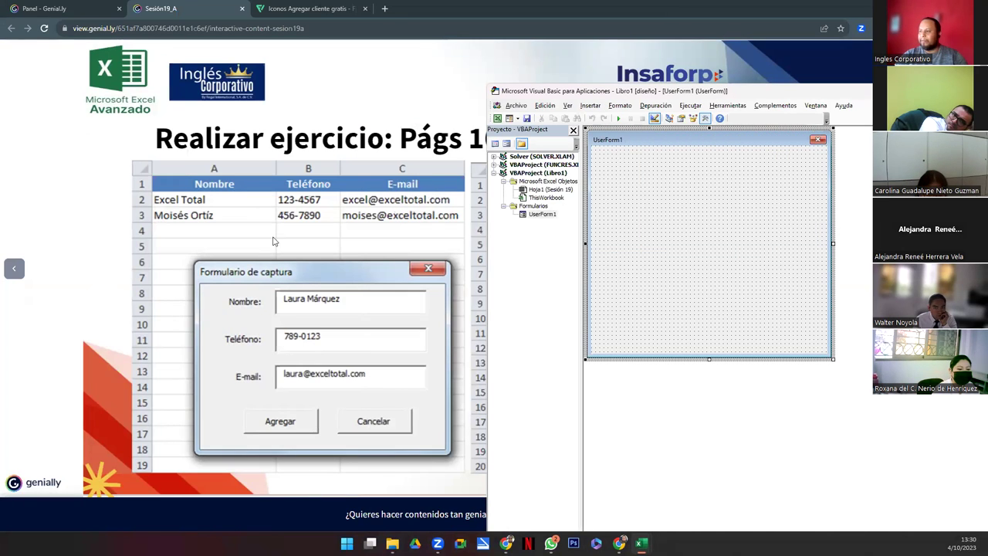
click(296, 421)
Step: Review the Nombre, Apellido, Telefono, Sueldo and Email headers in Excel, then maximize the VBA editor
key(alt+Tab)
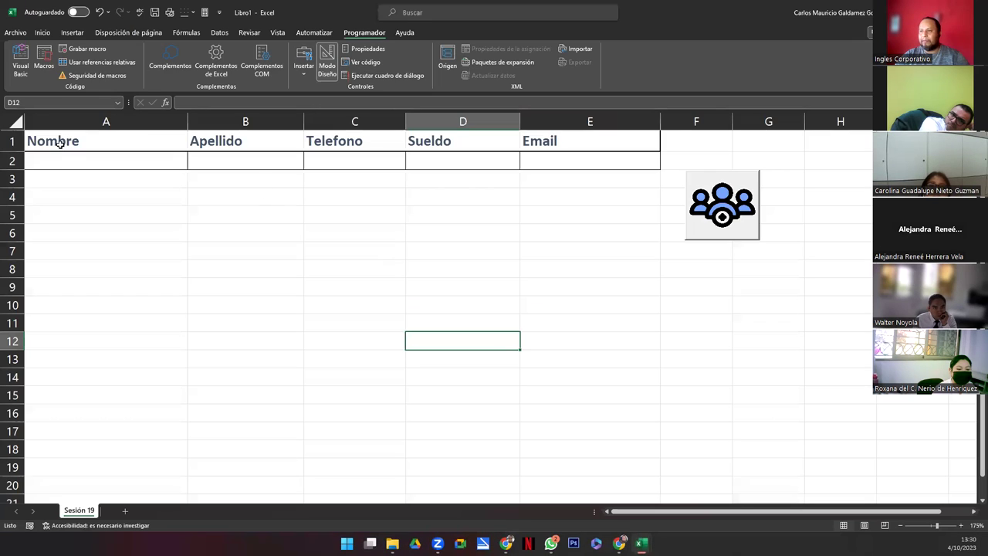
click(59, 142)
click(236, 141)
click(368, 141)
click(448, 142)
click(574, 142)
key(alt+Tab)
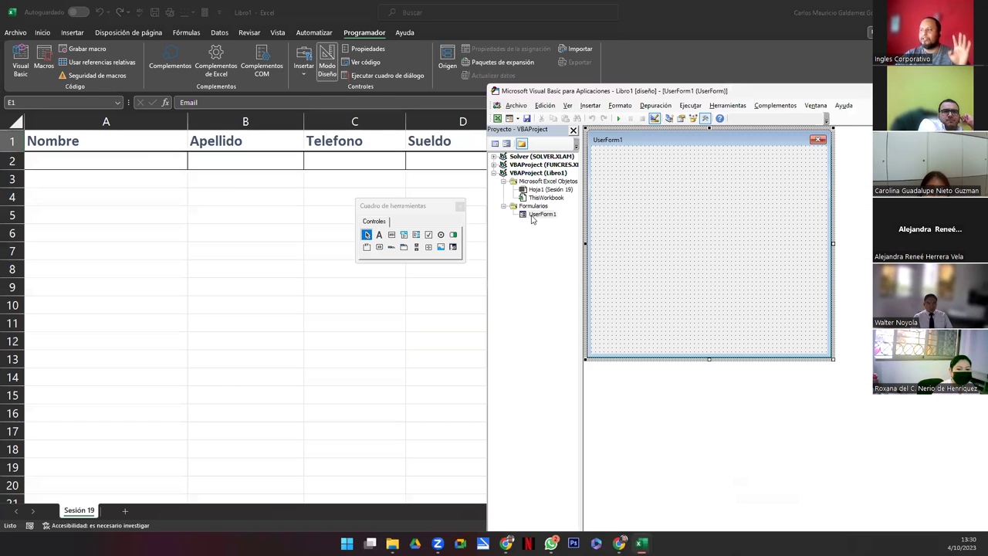
key(alt+Tab)
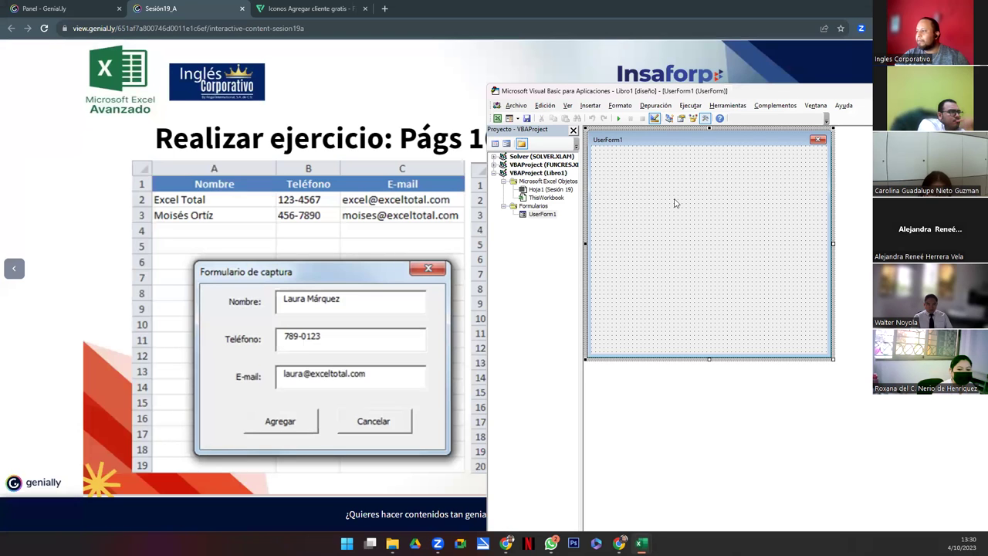
double_click(745, 91)
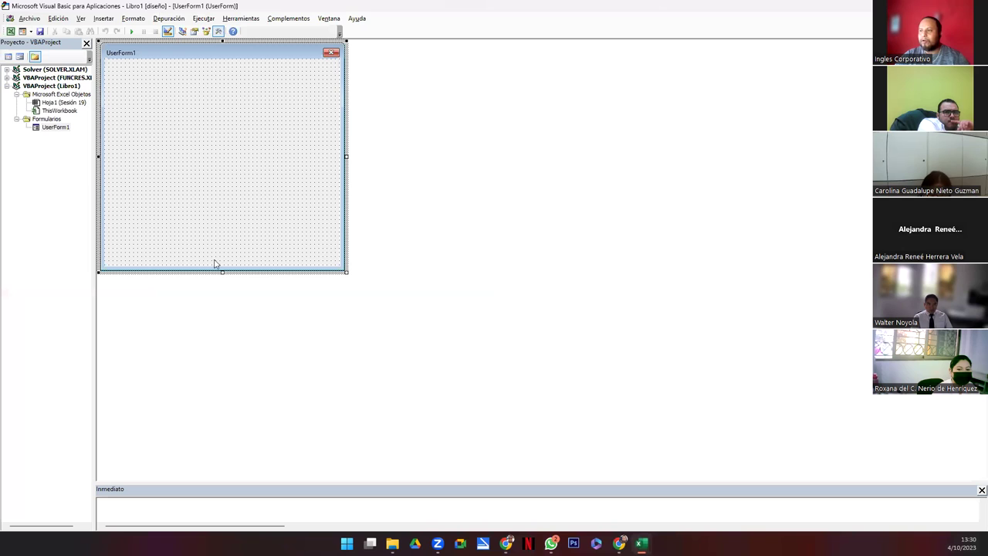
Step: Show the Toolbox beside UserForm1 and place the first Label1 on the form
click(80, 18)
mouse_move(80, 18)
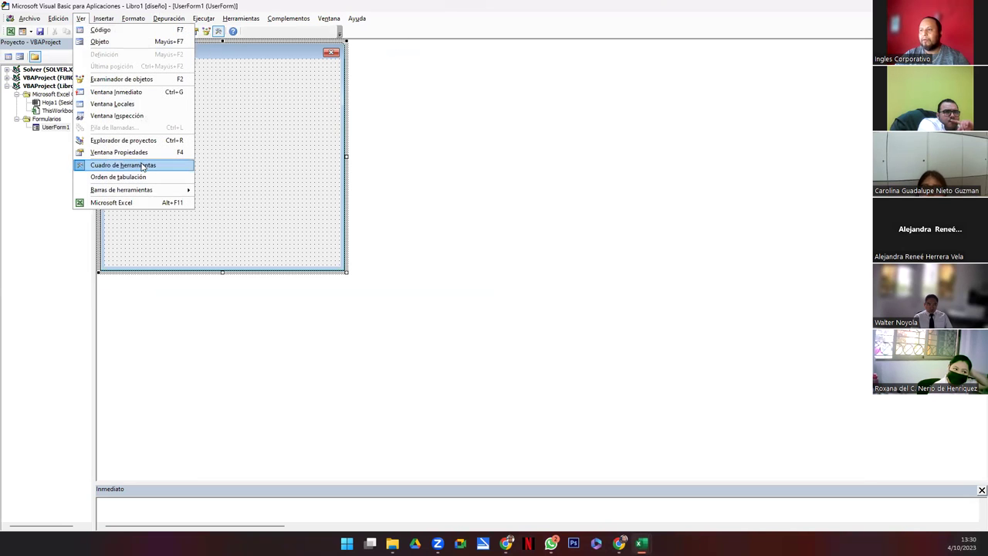
click(141, 164)
click(133, 19)
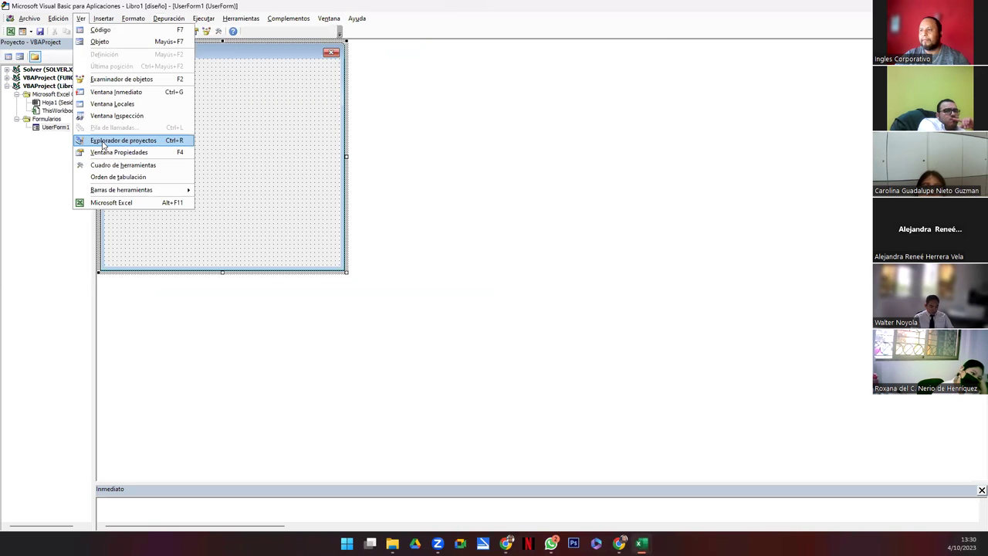
click(149, 165)
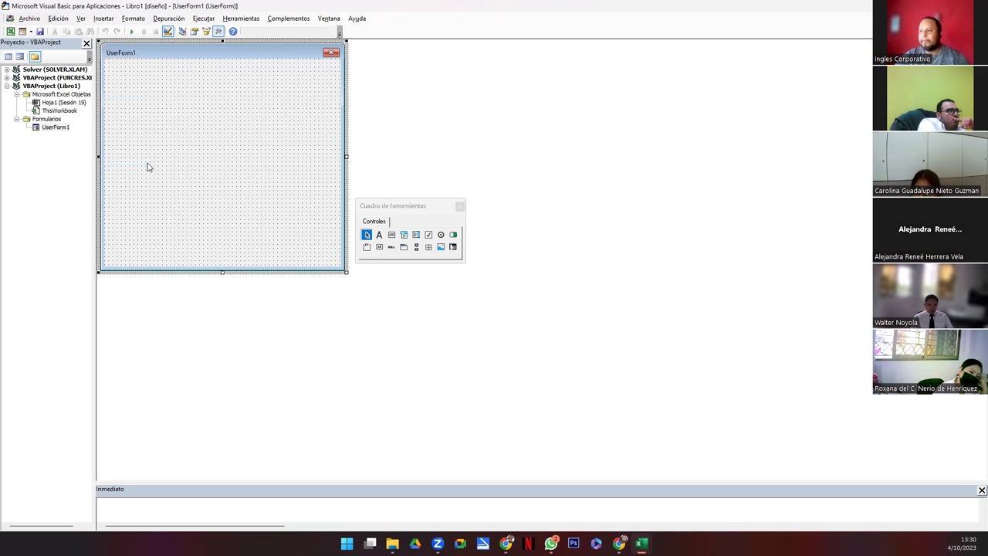
drag(416, 205, 545, 133)
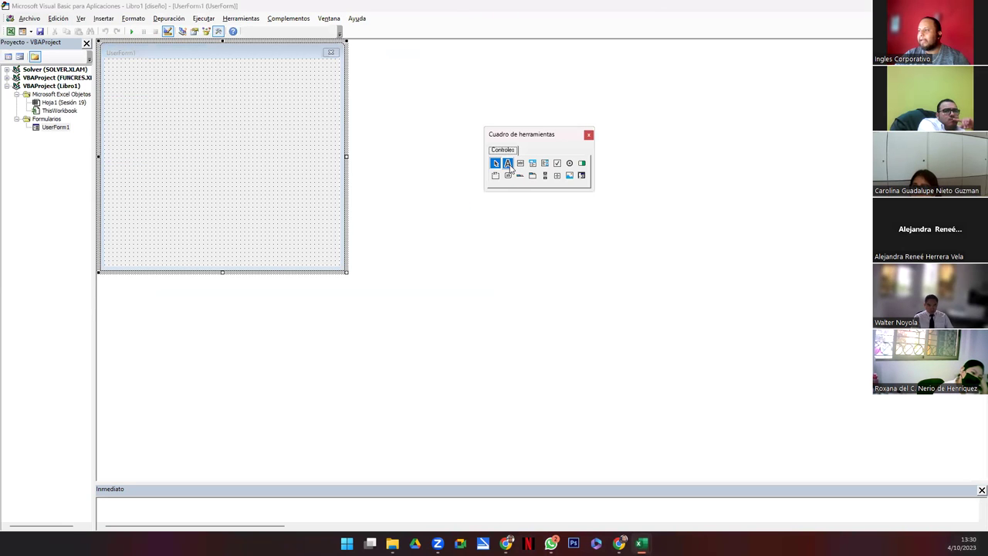
drag(510, 168, 146, 95)
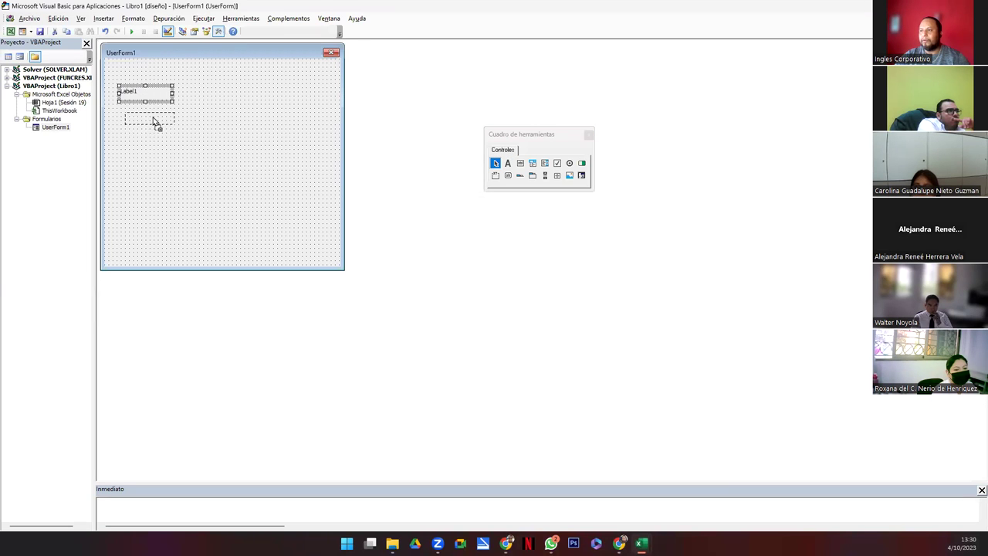
drag(149, 126, 159, 104)
key(ctrl+z)
key(ctrl+z)
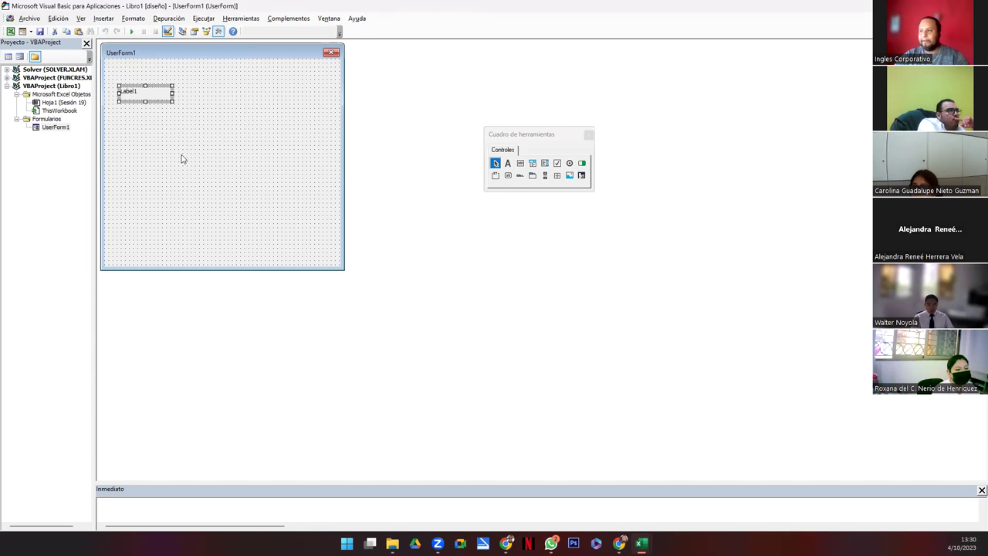
Step: Paste four copies of Label1 and stack them down the form's left side
key(ctrl+v)
drag(223, 164, 142, 121)
key(ctrl+v)
mouse_move(202, 164)
mouse_down()
mouse_move(149, 137)
mouse_move(143, 147)
mouse_up()
key(ctrl+v)
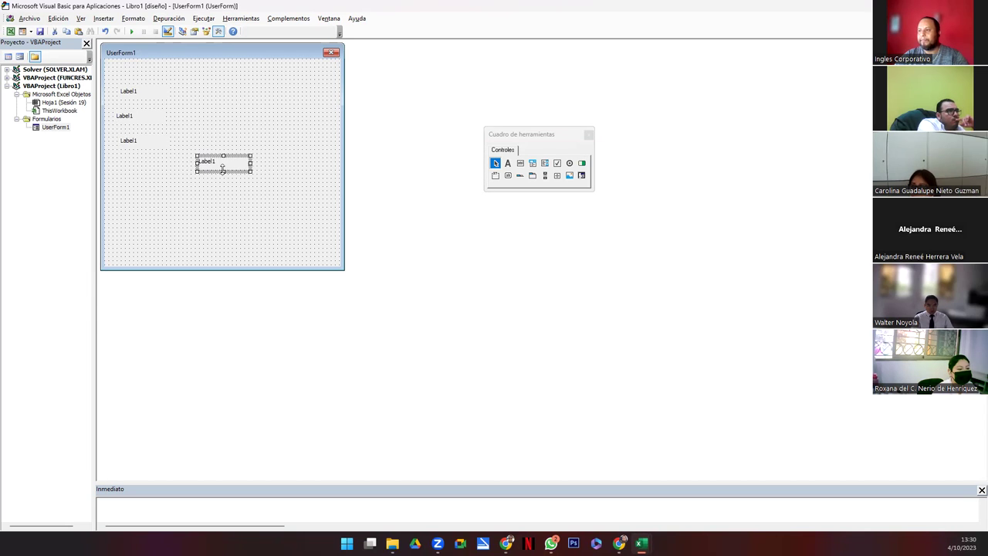
drag(210, 168, 152, 176)
key(ctrl+v)
drag(232, 172, 152, 207)
Step: Draw a text box beside the top label and paste copies beside the other four labels
click(231, 248)
click(520, 163)
drag(192, 85, 282, 107)
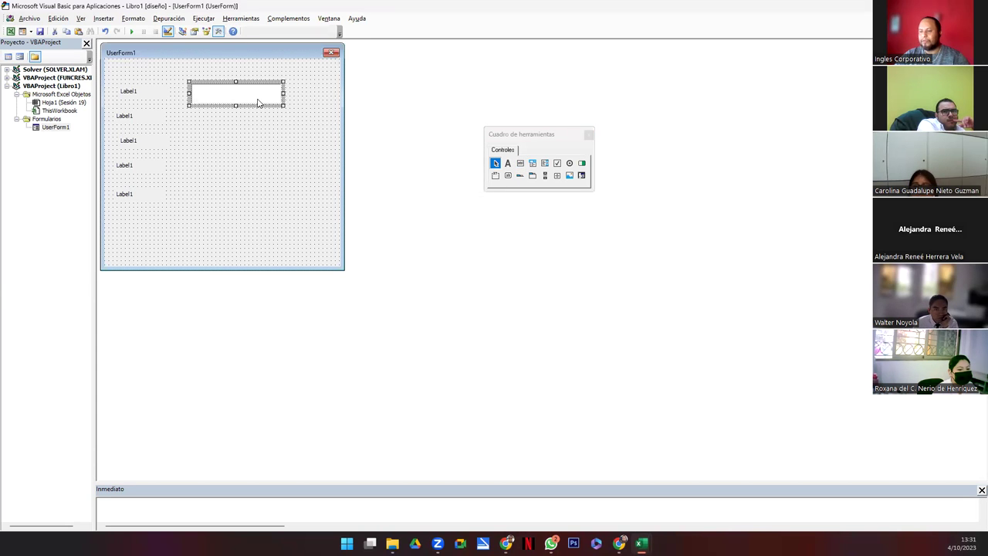
key(ctrl+c)
key(ctrl+v)
drag(253, 162, 265, 122)
key(ctrl+v)
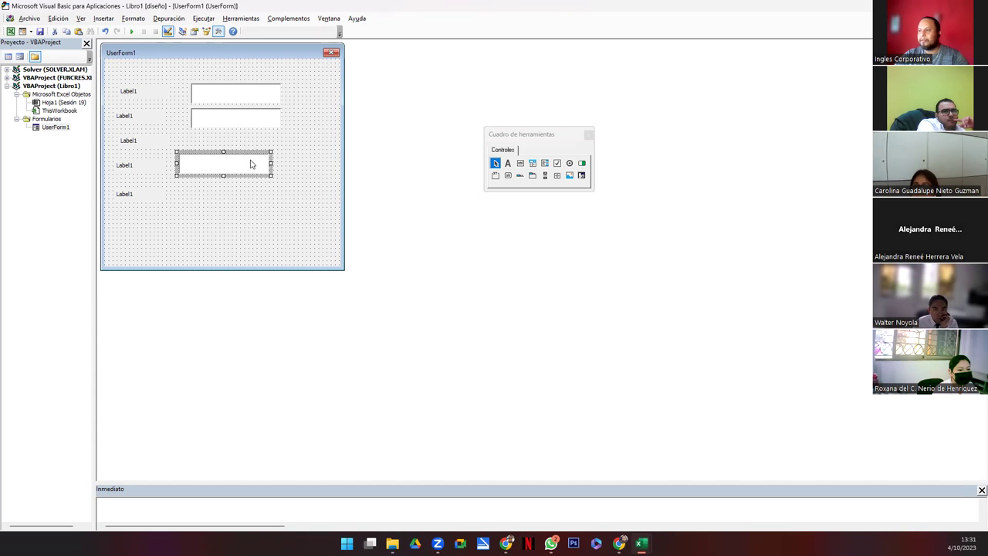
mouse_move(255, 163)
mouse_down()
mouse_move(264, 185)
mouse_move(268, 177)
mouse_up()
key(ctrl+v)
click(252, 201)
click(253, 173)
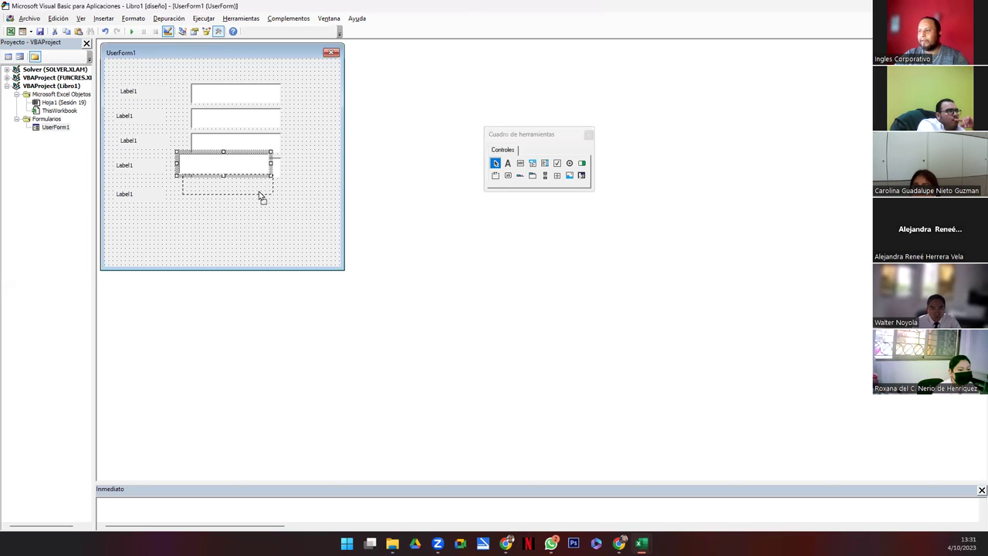
drag(264, 203, 265, 202)
click(242, 224)
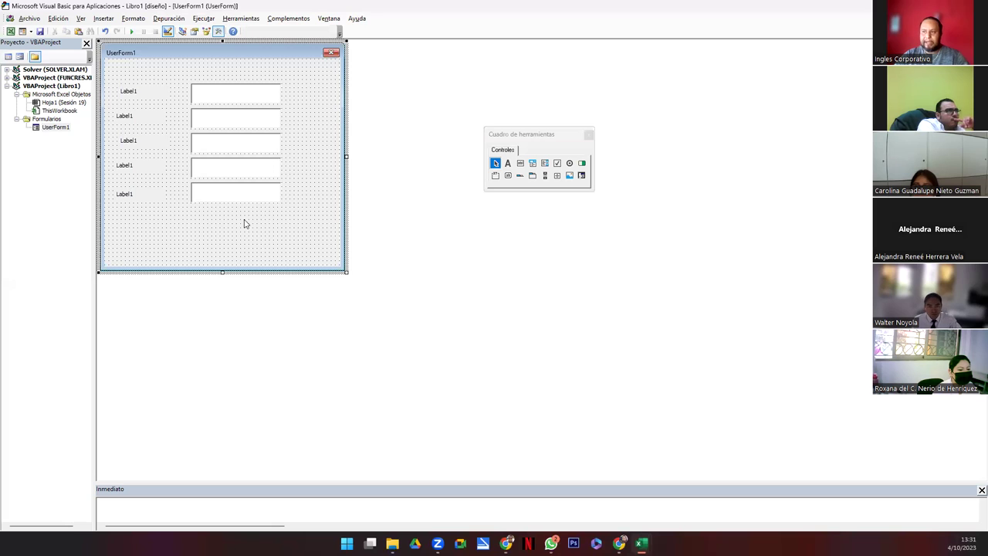
Step: Select all five labels and widen them together
click(134, 99)
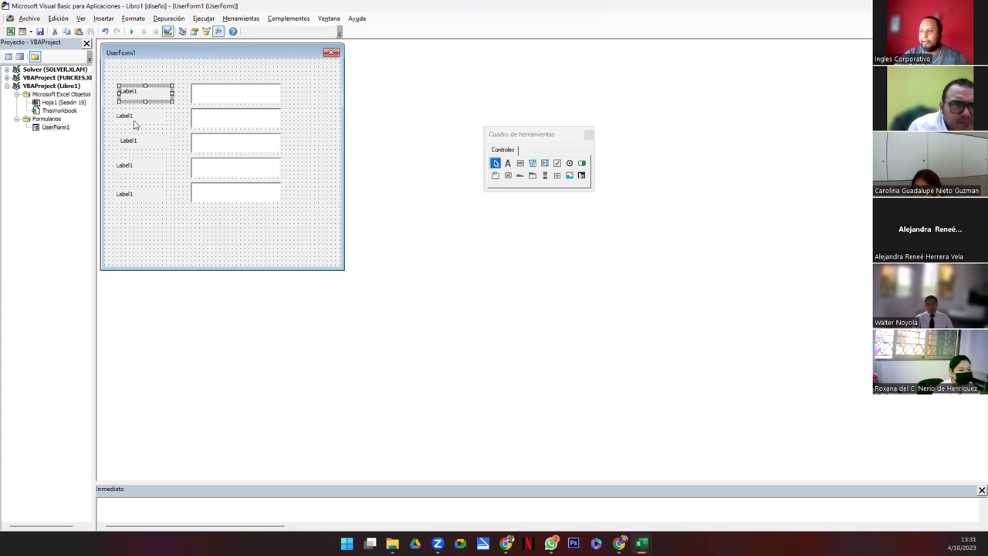
ctrl+click(142, 124)
ctrl+click(148, 142)
ctrl+click(152, 166)
ctrl+click(144, 194)
drag(167, 197, 172, 199)
click(176, 222)
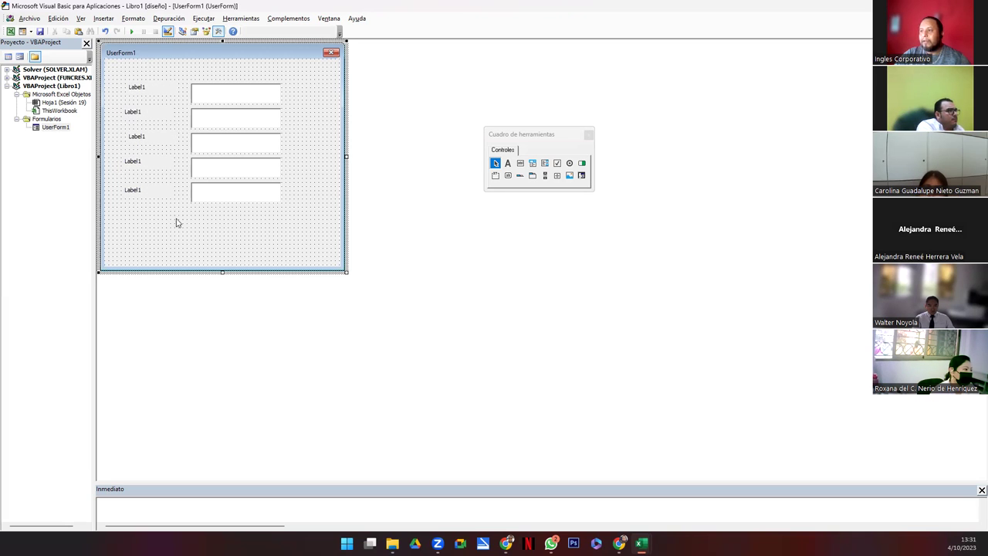
Step: Nudge the second, fourth and fifth labels right so the column lines up
click(162, 97)
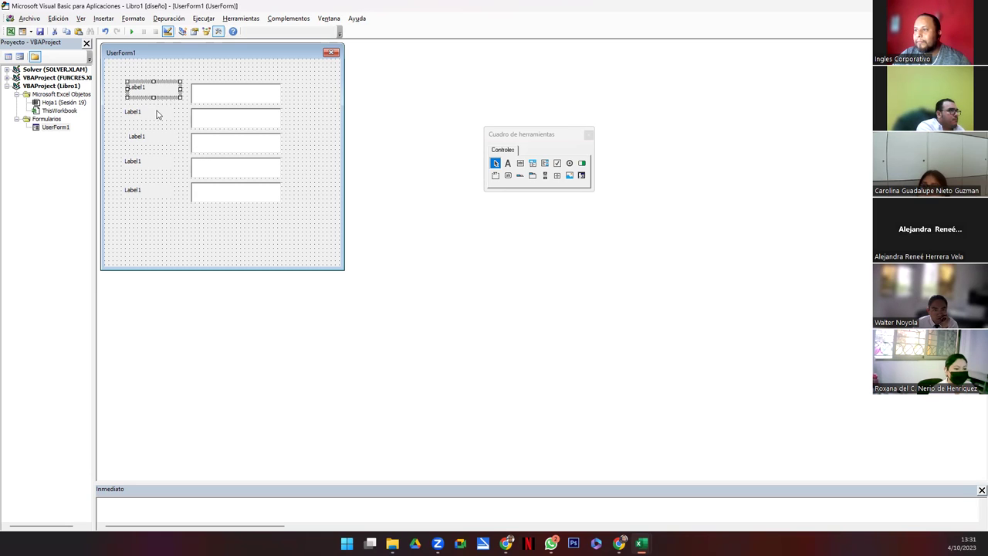
click(160, 115)
drag(161, 114, 161, 116)
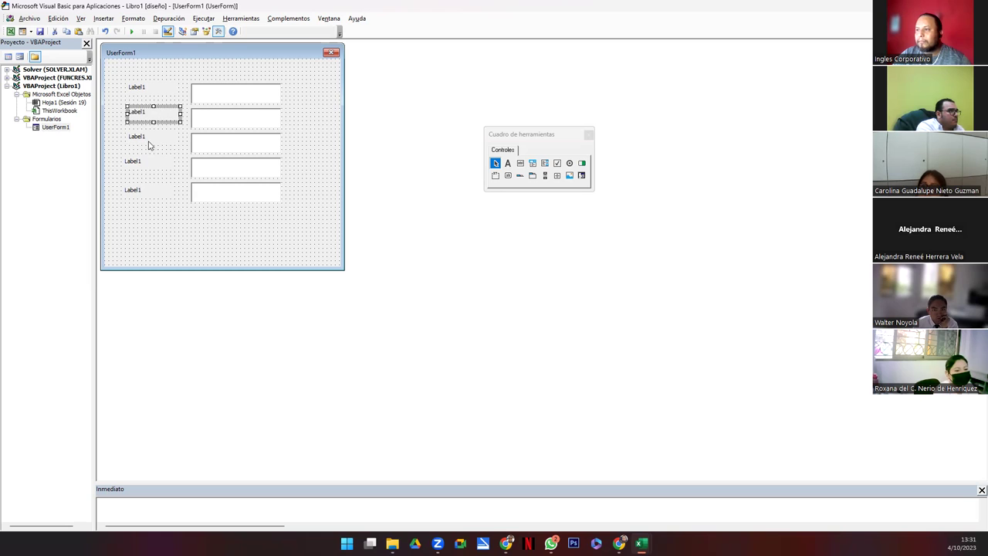
click(154, 141)
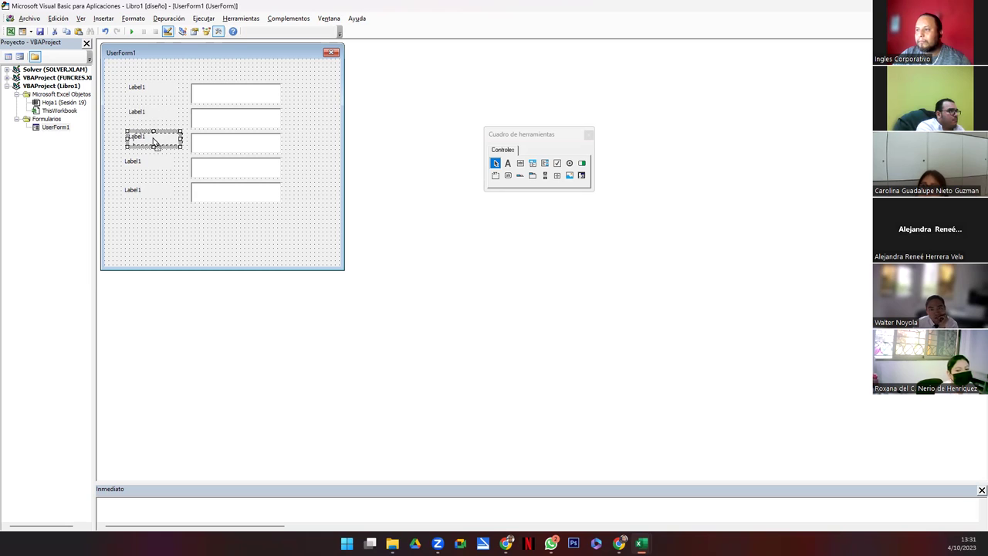
click(150, 165)
drag(151, 165, 156, 166)
click(152, 193)
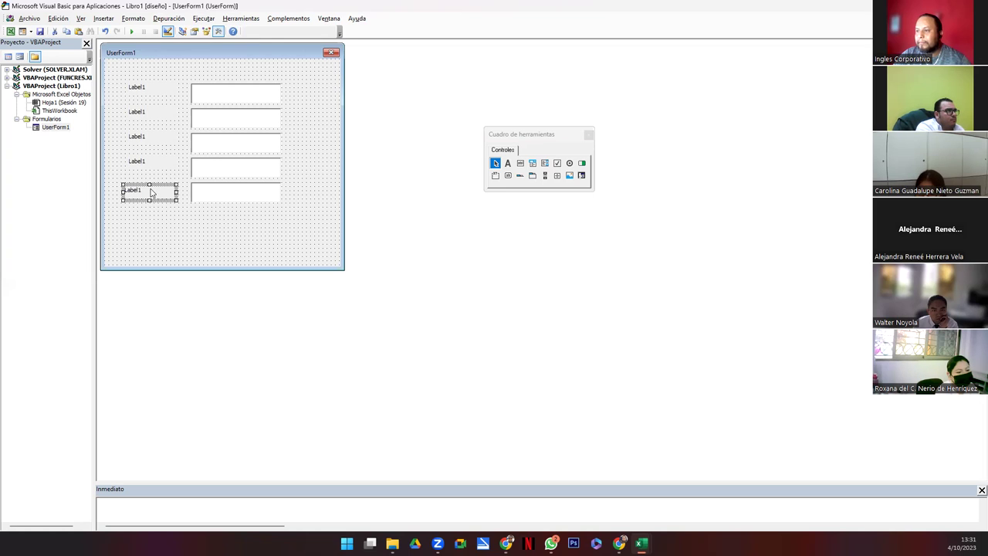
drag(153, 193, 158, 193)
click(174, 244)
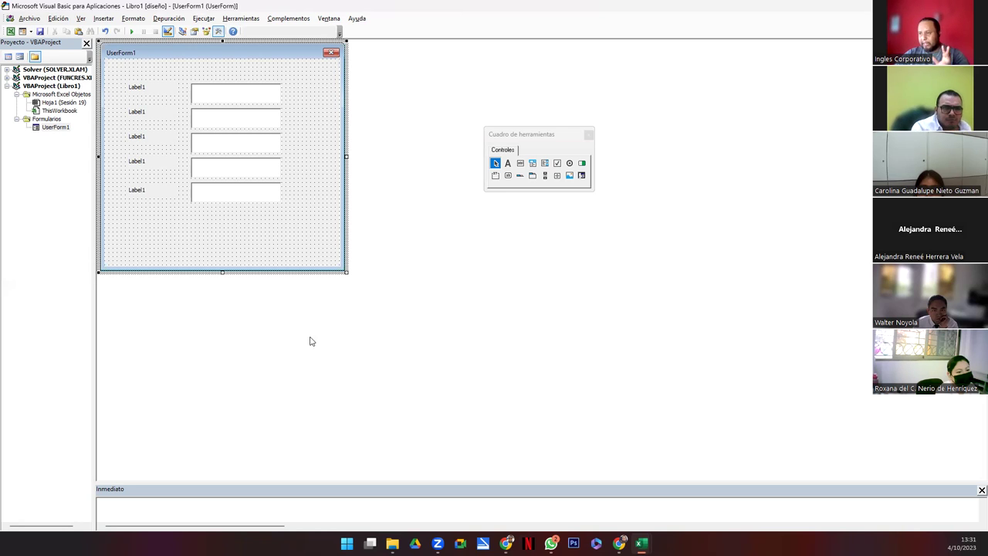
Step: Nudge the fifth label up into line with its text box
click(164, 92)
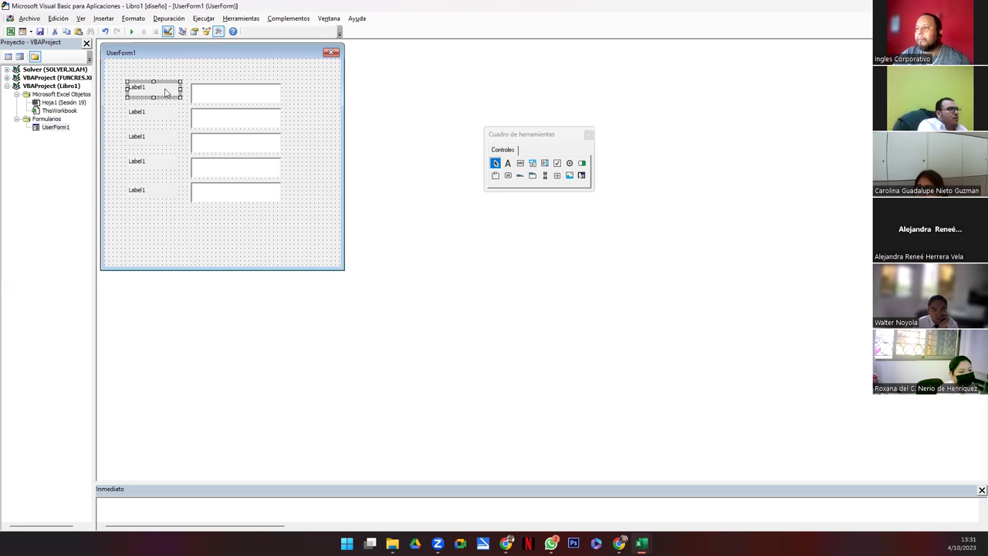
click(161, 114)
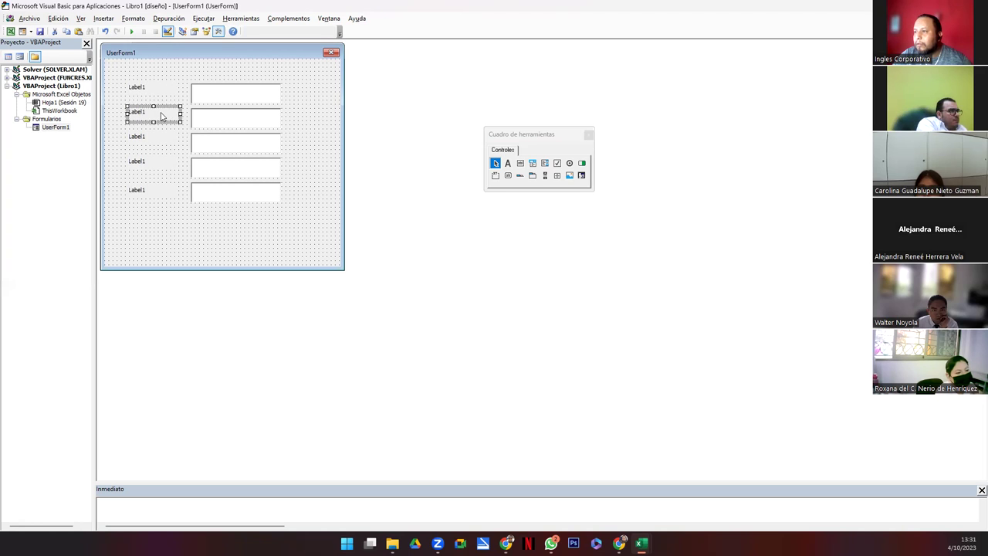
click(161, 140)
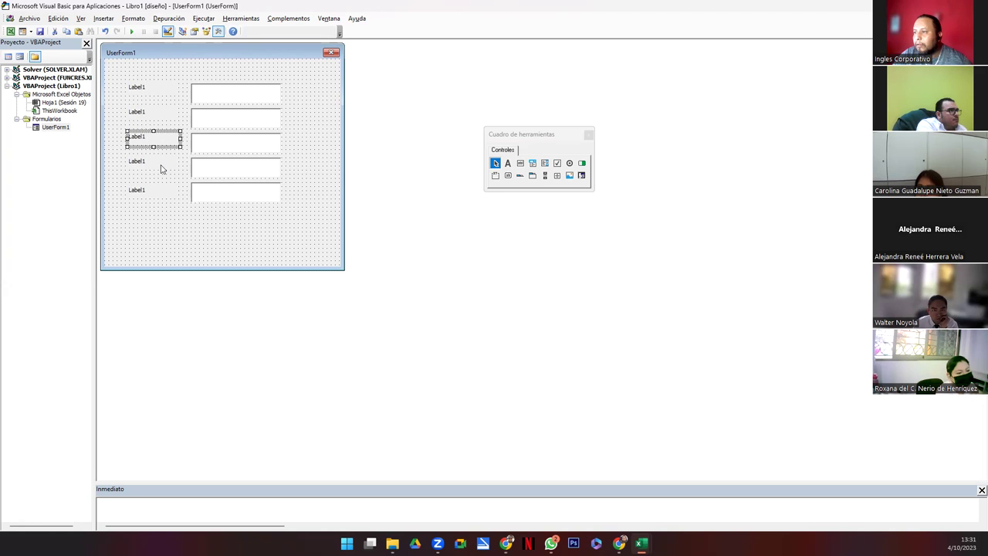
click(156, 167)
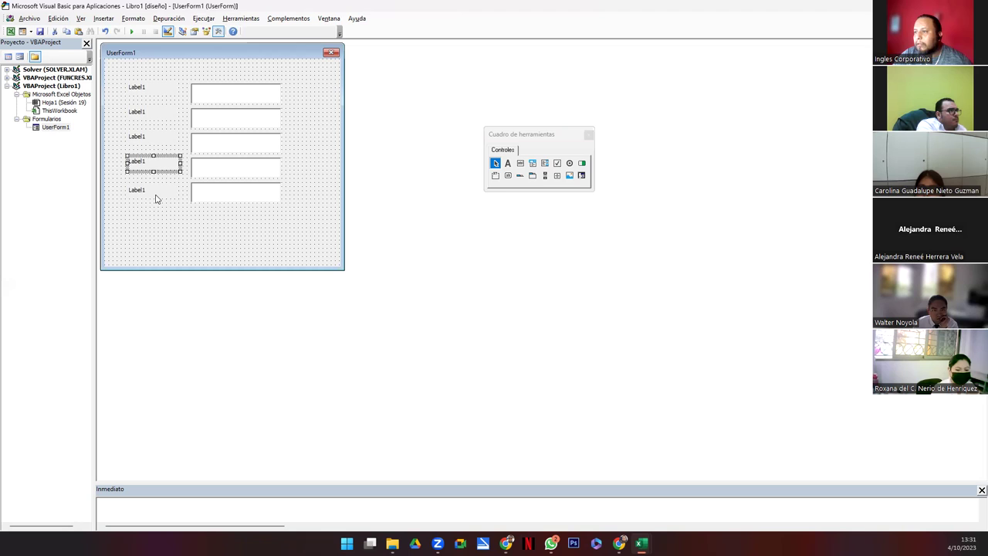
ctrl+click(155, 197)
ctrl+click(161, 137)
ctrl+click(162, 115)
ctrl+click(163, 94)
click(163, 98)
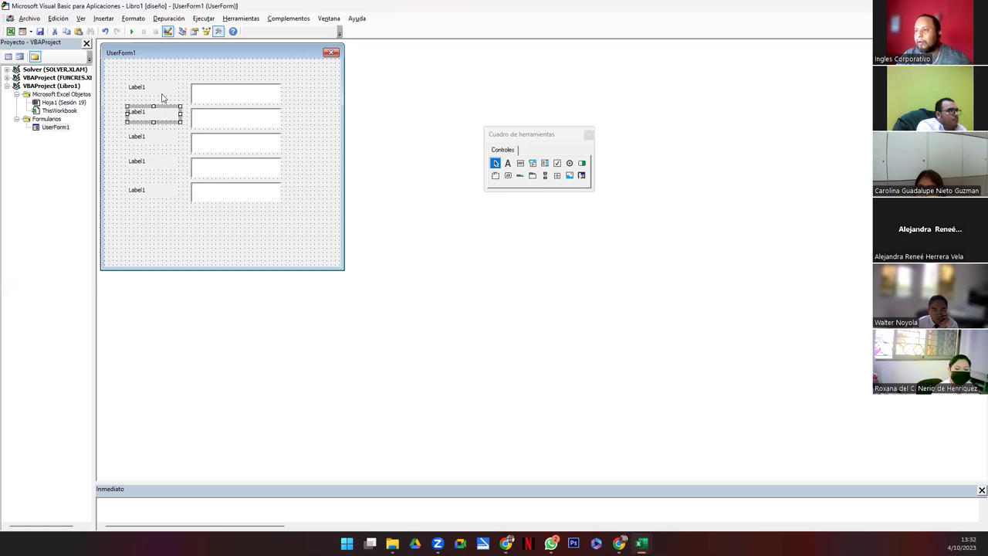
click(163, 97)
ctrl+click(159, 114)
ctrl+click(160, 139)
ctrl+click(159, 164)
ctrl+click(162, 194)
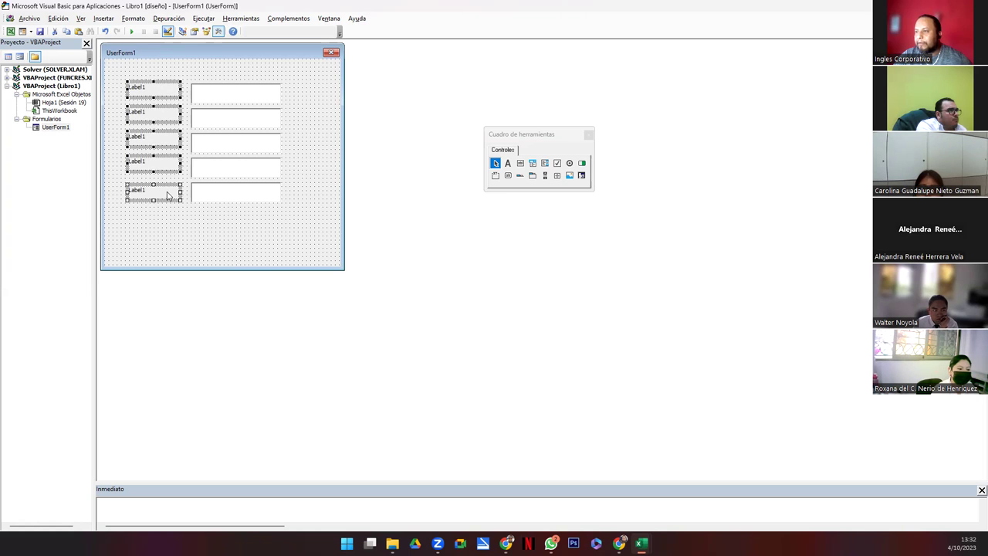
click(161, 211)
click(161, 193)
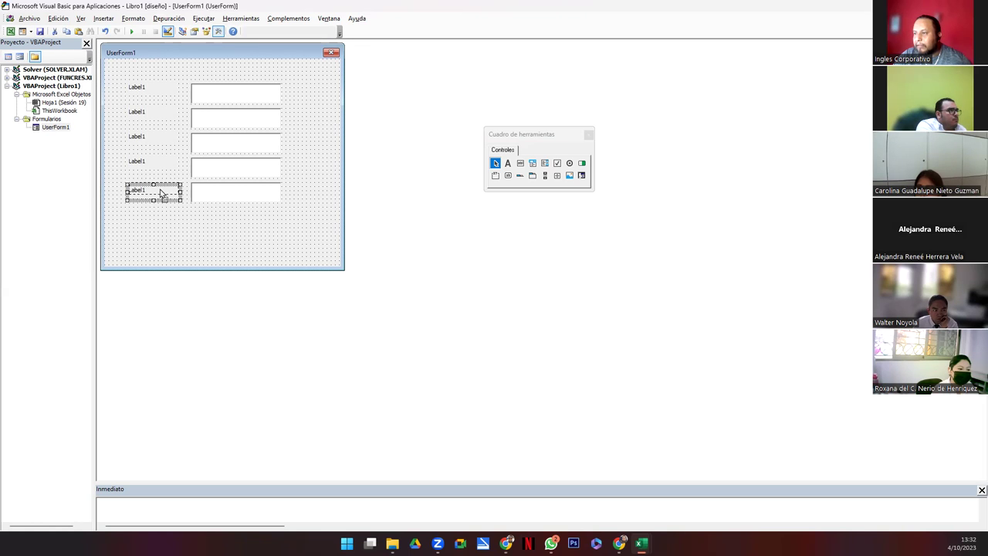
drag(162, 194, 162, 191)
Step: Select all five labels and move them one grid step right toward the text boxes
ctrl+click(154, 163)
ctrl+click(154, 139)
ctrl+click(154, 116)
ctrl+click(151, 94)
click(160, 195)
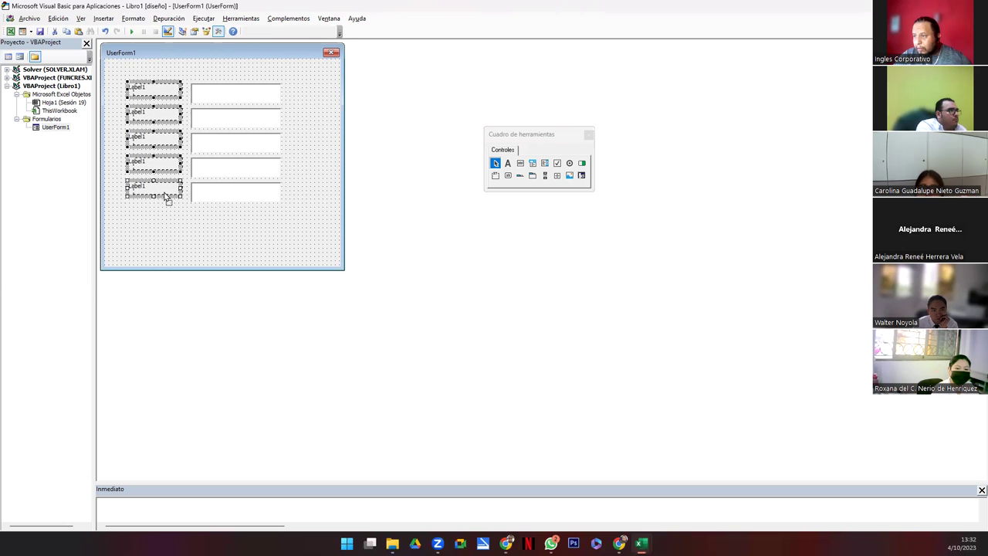
drag(166, 197, 169, 198)
click(187, 228)
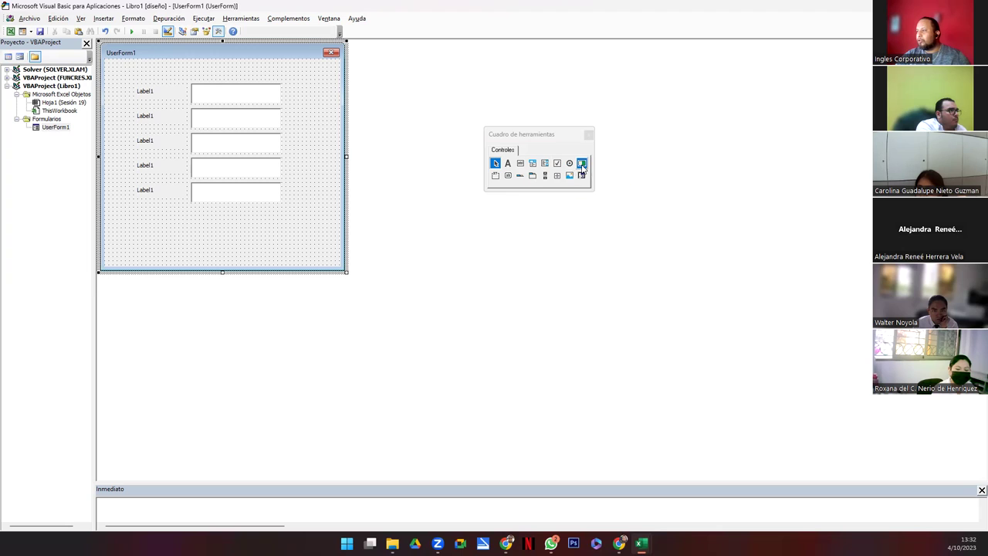
Step: Draw two CommandButton controls side by side below the text boxes
click(508, 175)
mouse_move(131, 222)
mouse_down()
mouse_move(205, 245)
mouse_move(244, 163)
mouse_up()
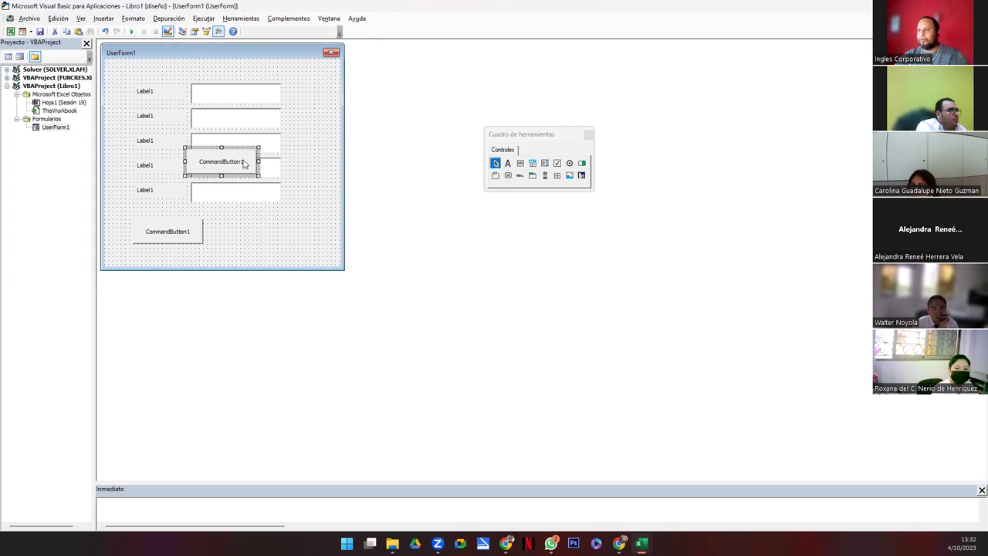
drag(283, 237, 281, 235)
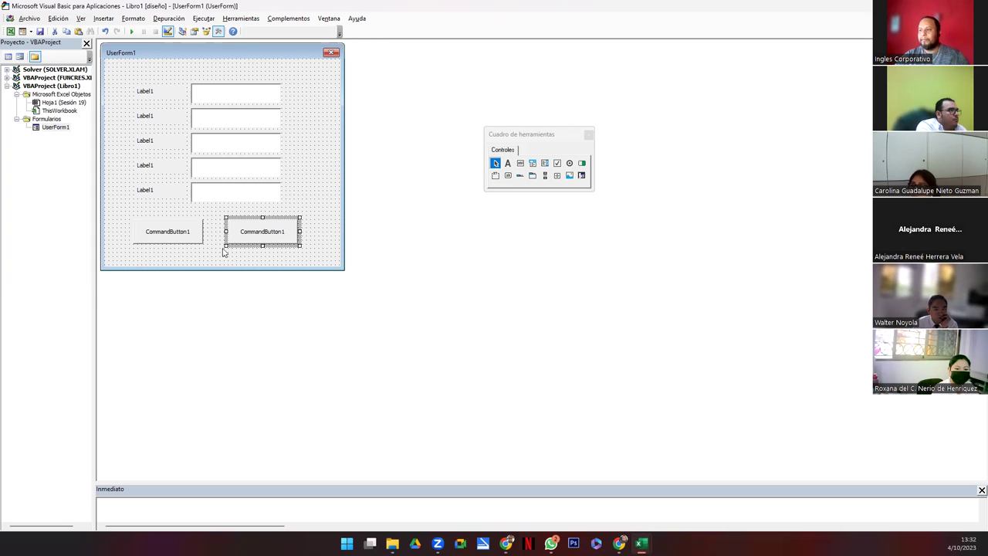
click(181, 241)
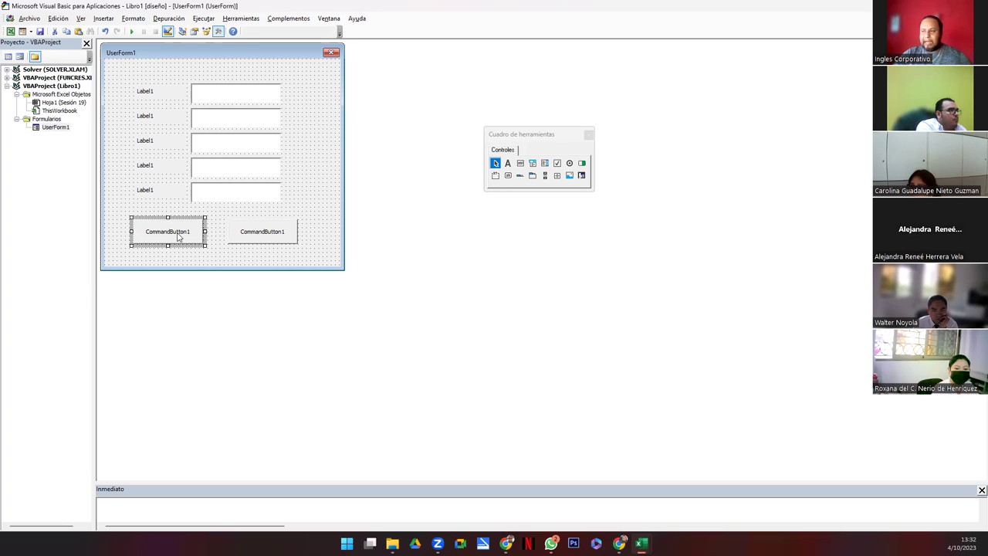
Step: Close the accidentally opened Object Browser and maximize the form designer window
click(151, 93)
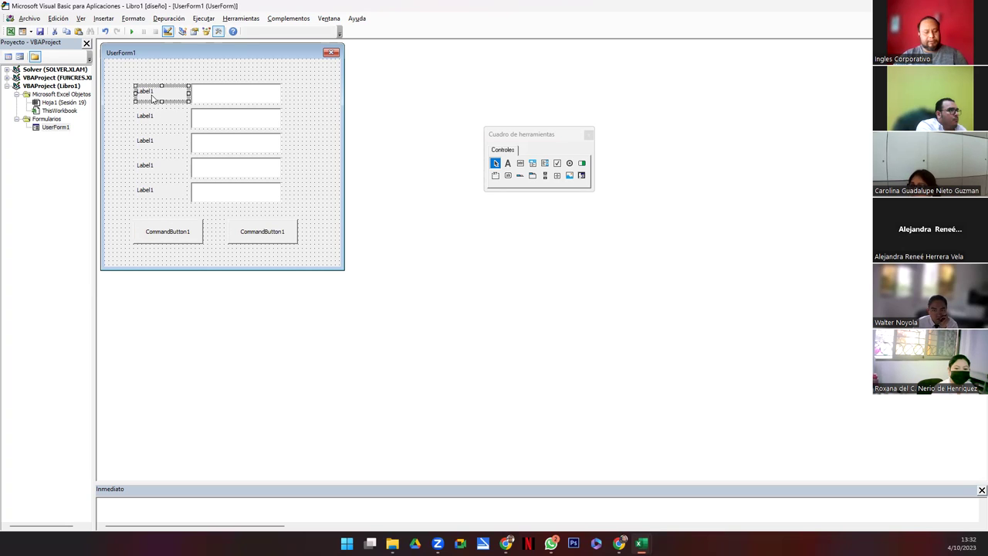
key(F2)
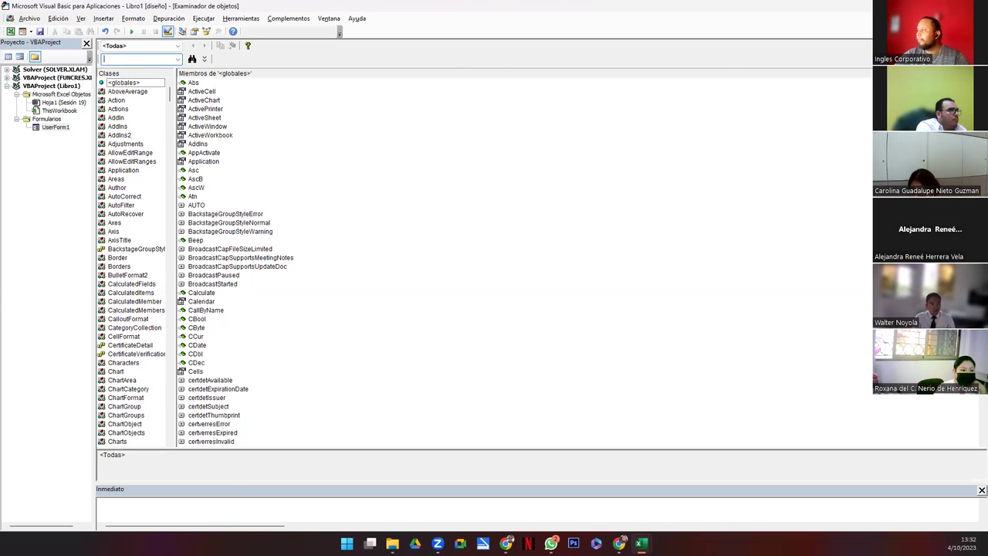
click(964, 19)
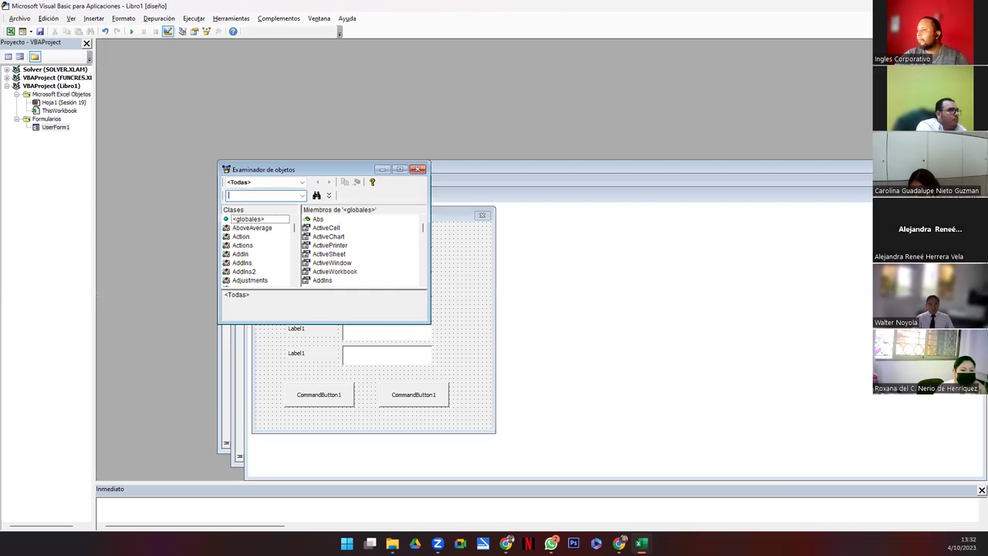
click(418, 170)
double_click(638, 195)
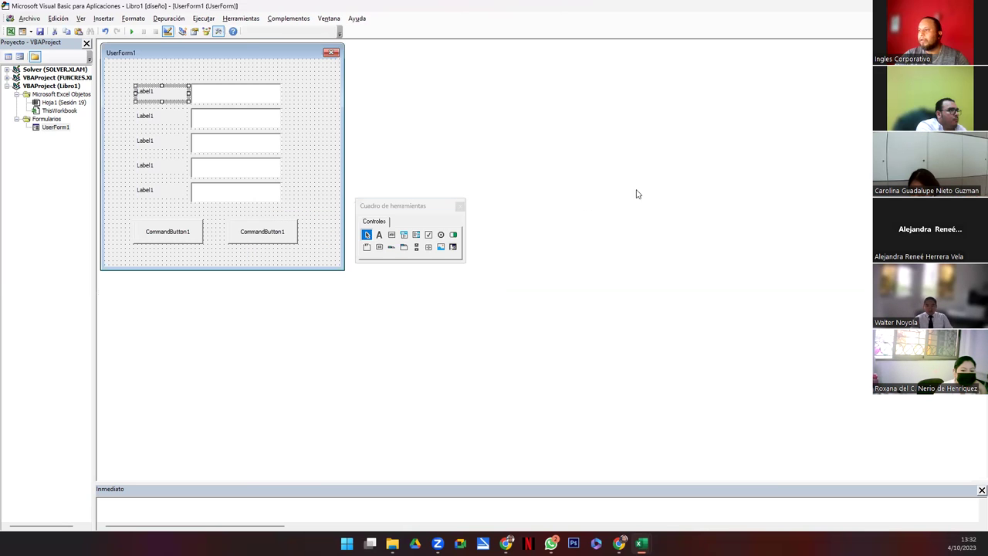
click(115, 220)
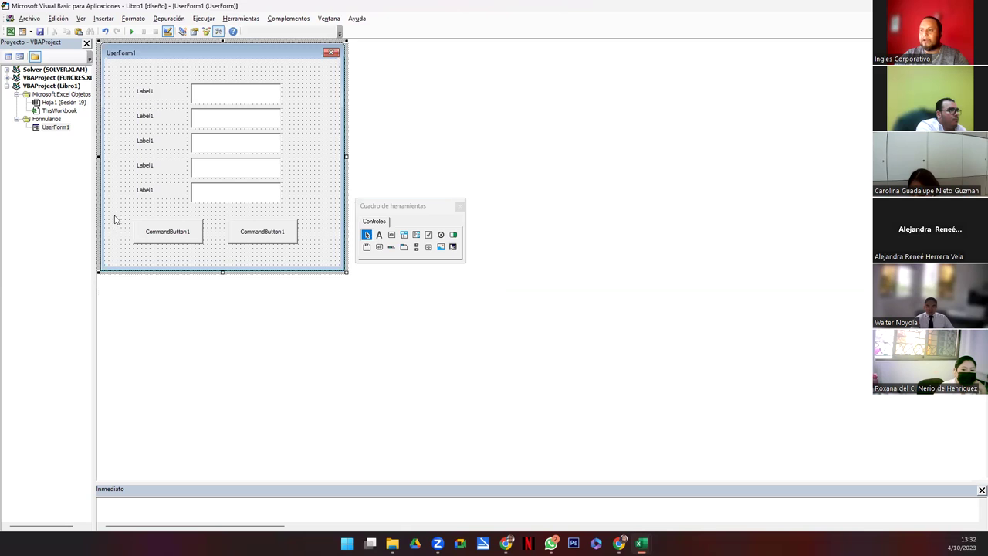
Step: Name the top label lblNombre and set its caption to 'Nombres:'
click(195, 33)
click(160, 94)
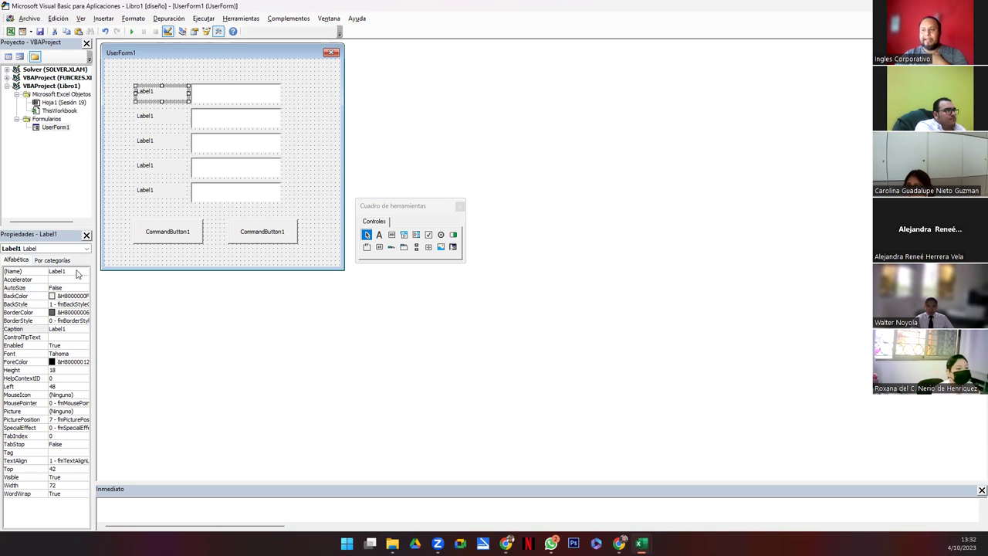
click(76, 271)
click(77, 271)
text(lblNombre)
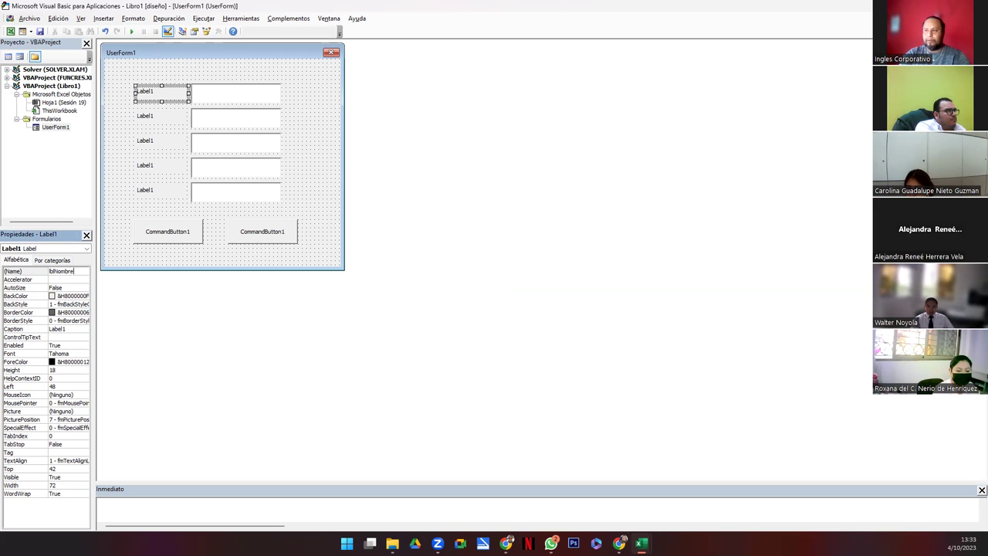
key(Return)
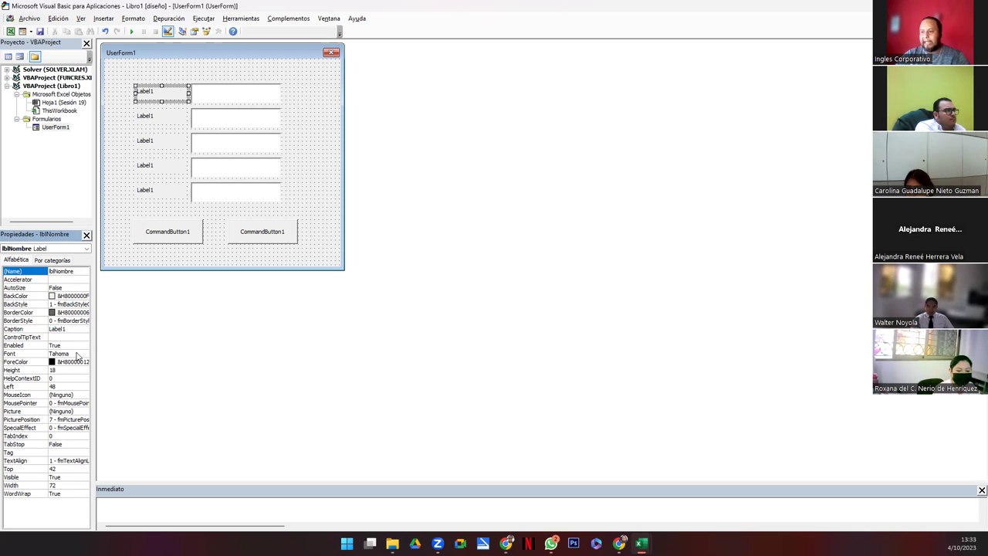
click(72, 329)
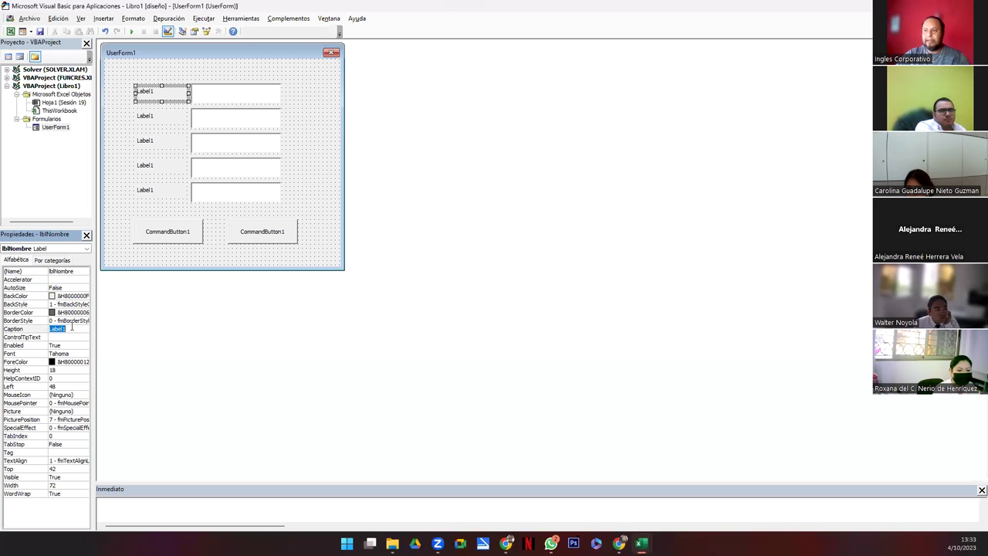
text(Nombres)
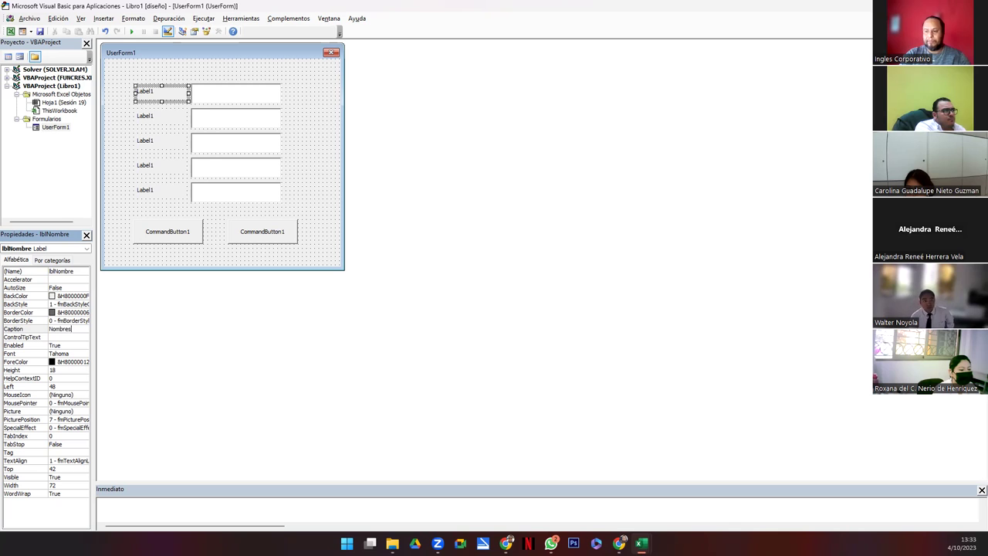
text(:)
key(Return)
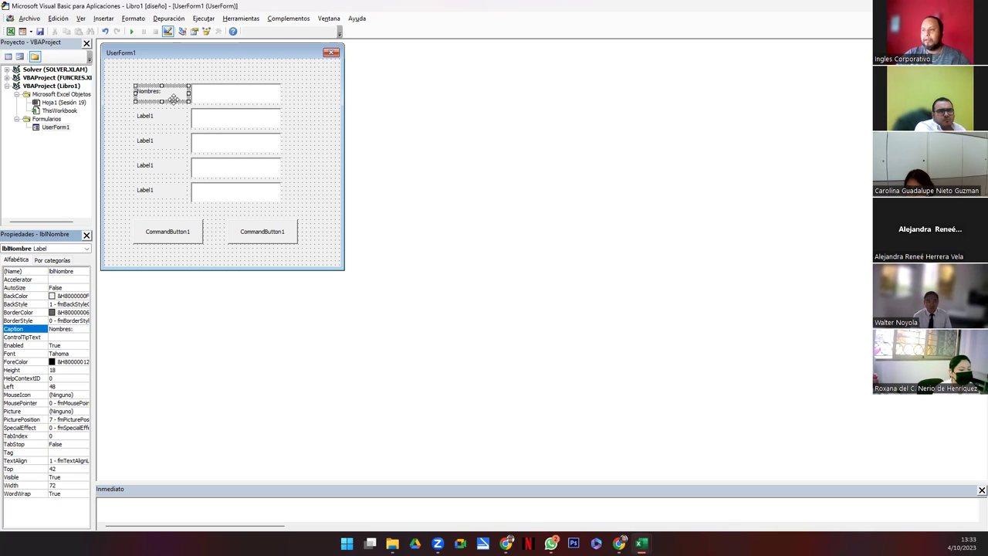
Step: Rename the second label lblApellidos, then switch back to Excel
click(155, 116)
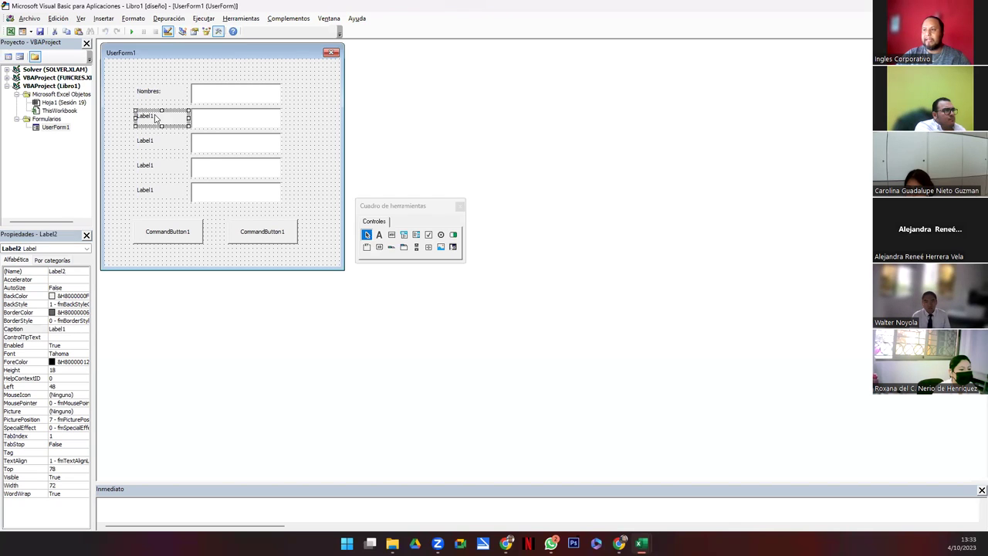
click(76, 272)
key(BackSpace)
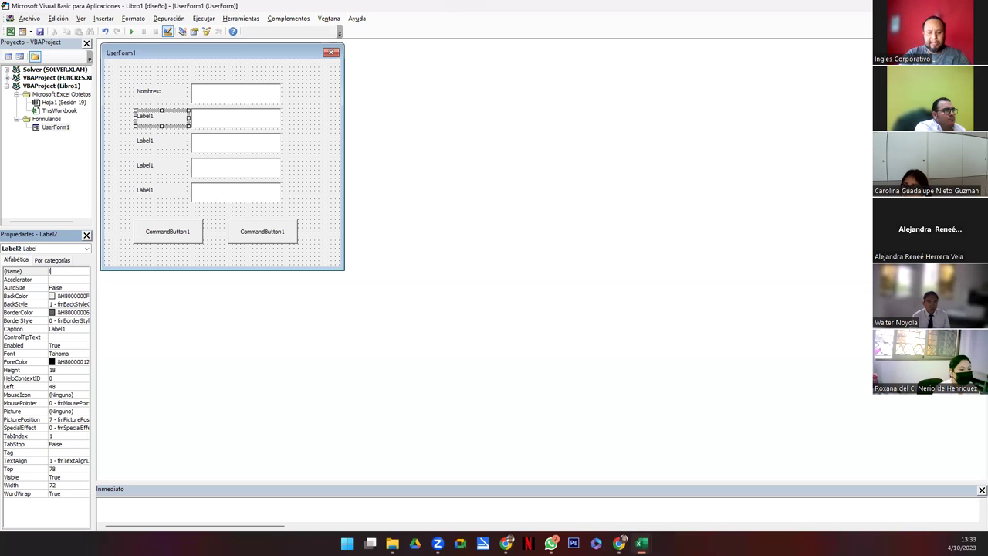
text(blApellidos)
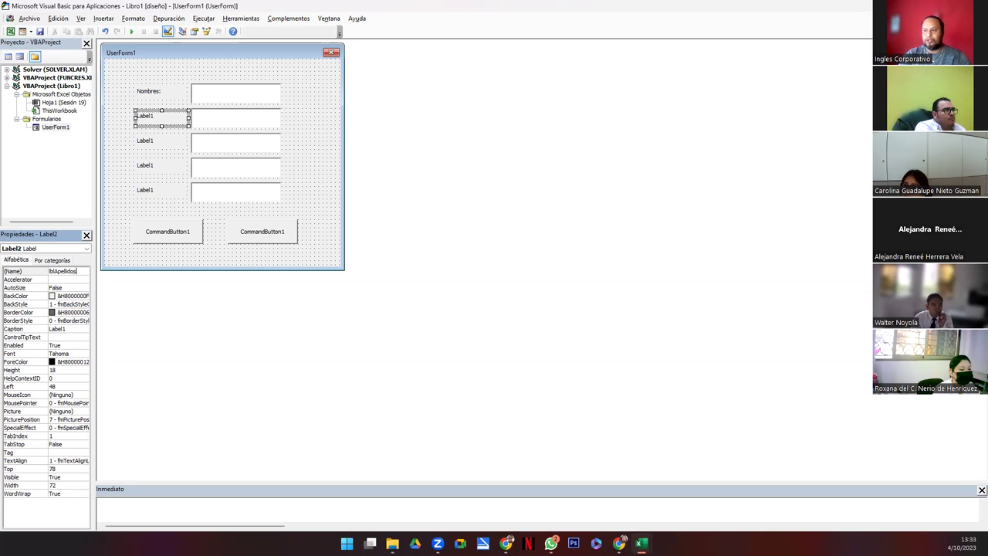
key(Return)
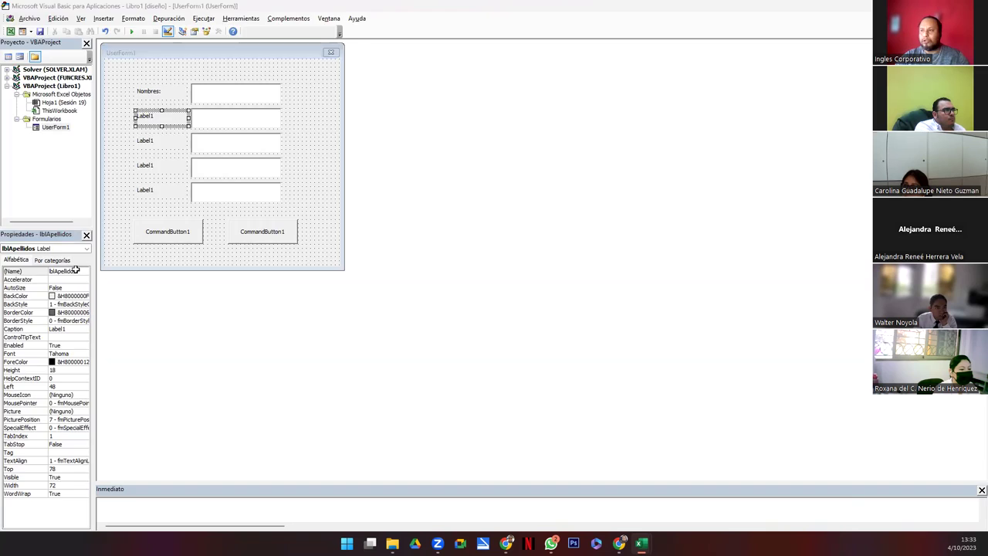
key(alt+F11)
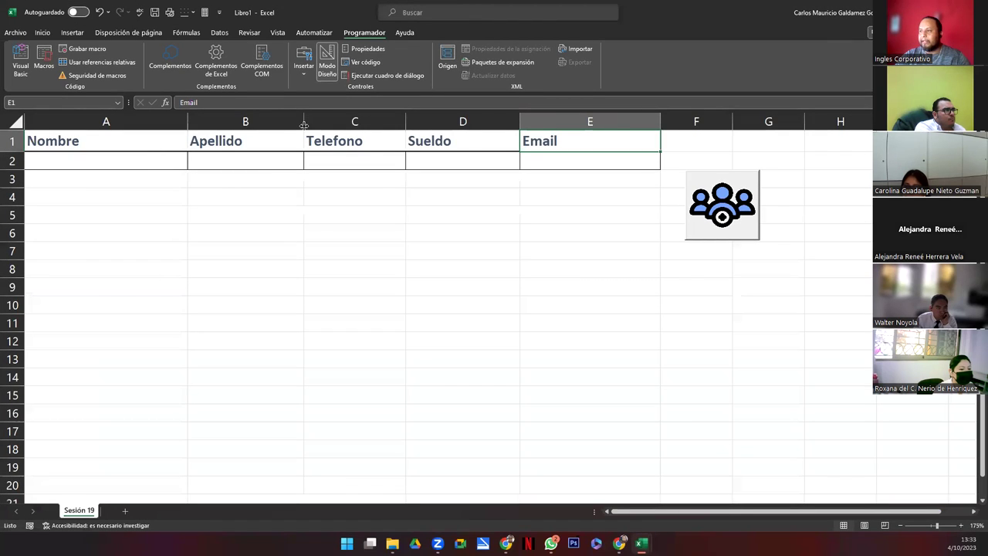
Step: Resize columns A and B and change headers to 'Nombres' in A1 and 'Apellidos' in B1
drag(303, 121, 328, 122)
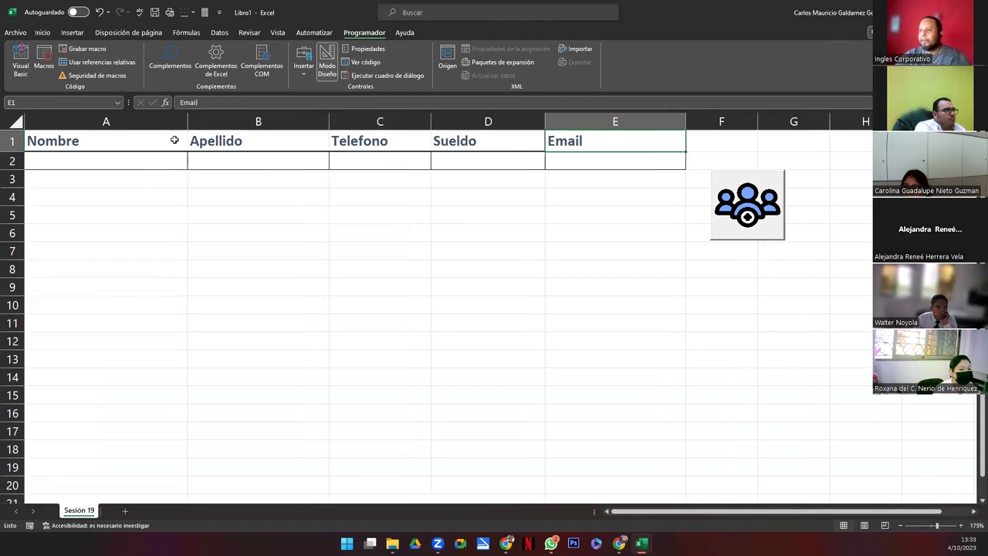
drag(187, 121, 173, 121)
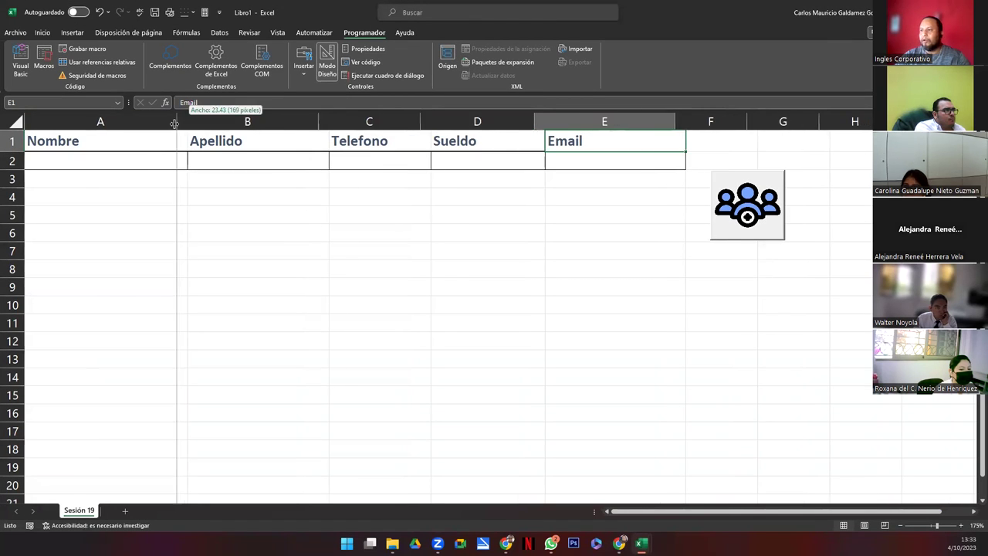
double_click(226, 142)
text(s)
key(Return)
key(Up)
key(F2)
text(s)
key(Return)
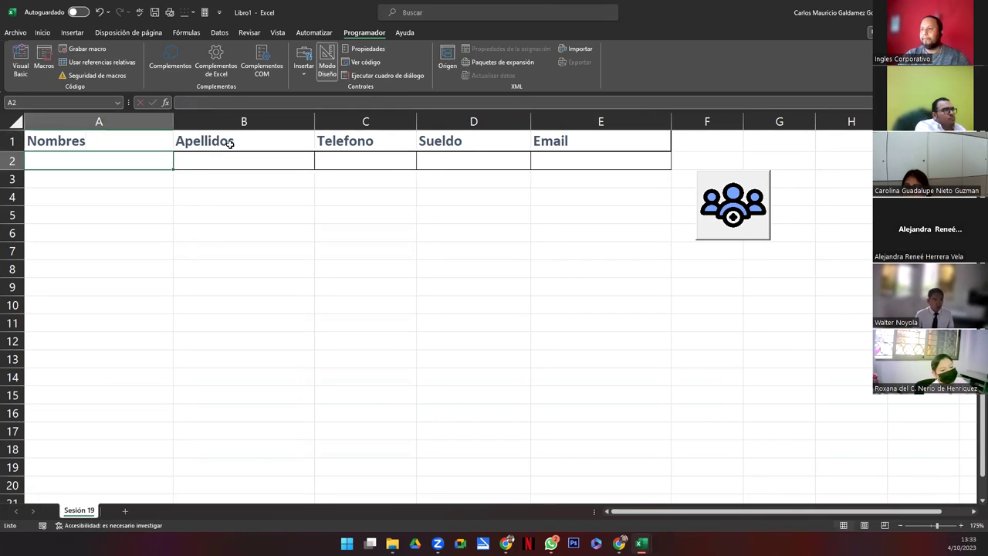
key(alt+F11)
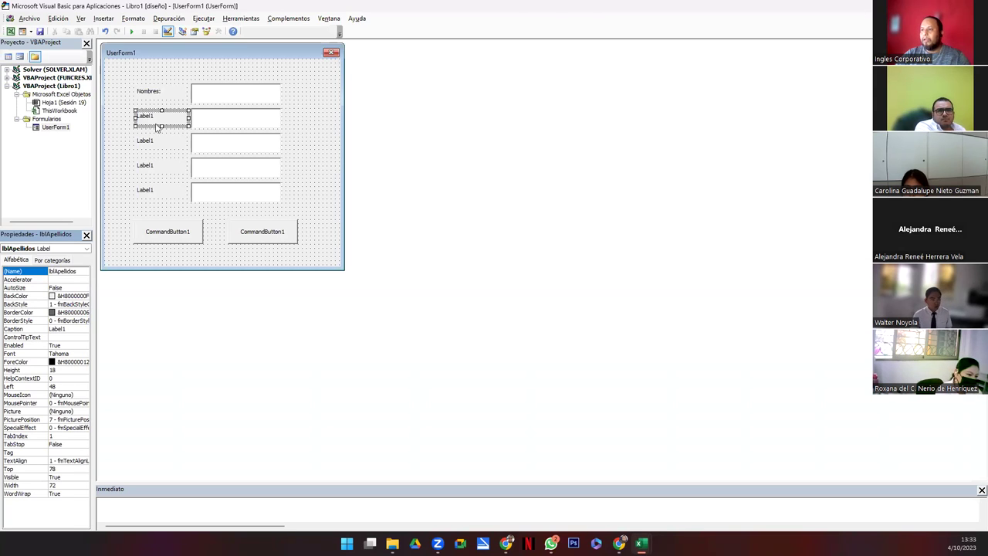
Step: Caption the second label 'Apellidos:' and make the third label lblTelefono captioned 'Teléfono:'
double_click(57, 329)
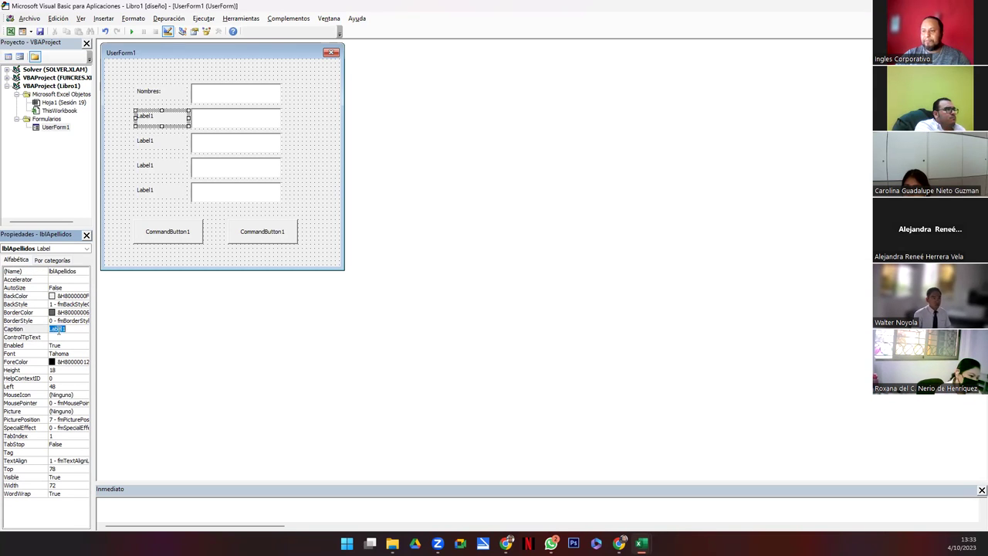
text(Apellidos)
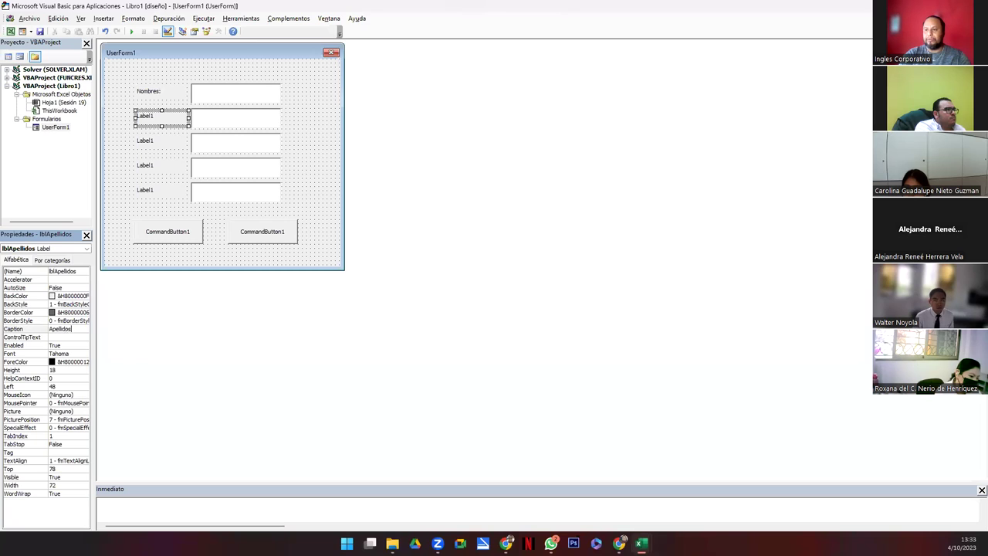
key(Return)
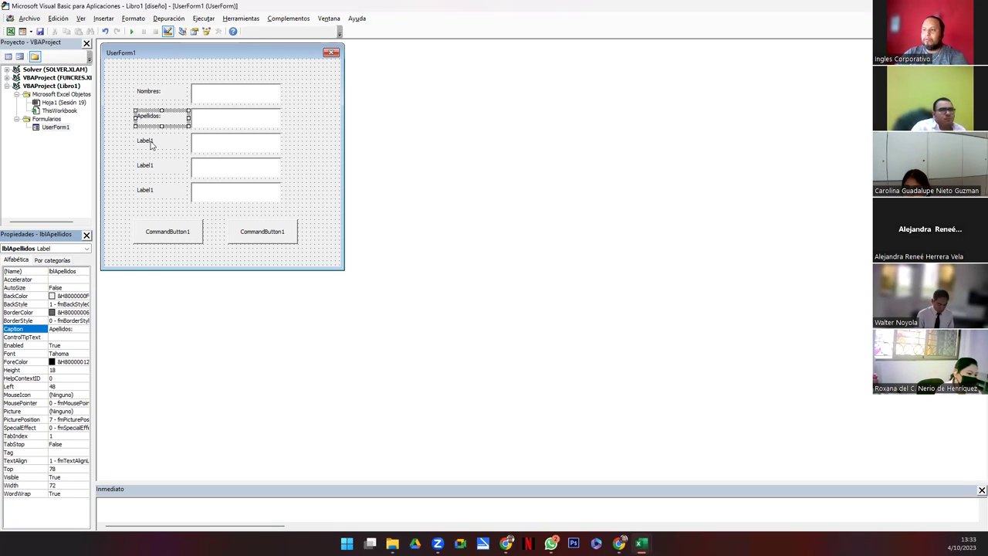
click(151, 143)
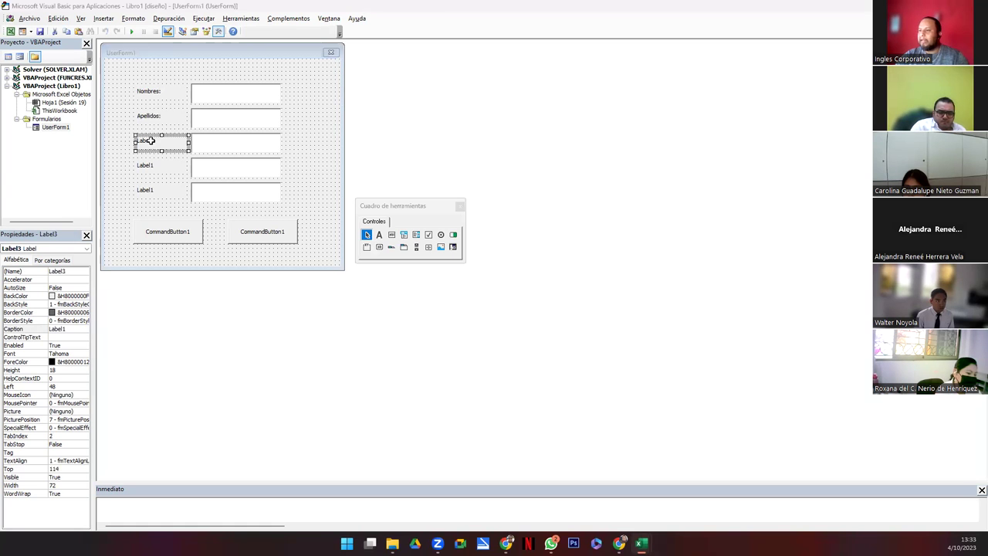
key(alt+F11)
key(alt+F11)
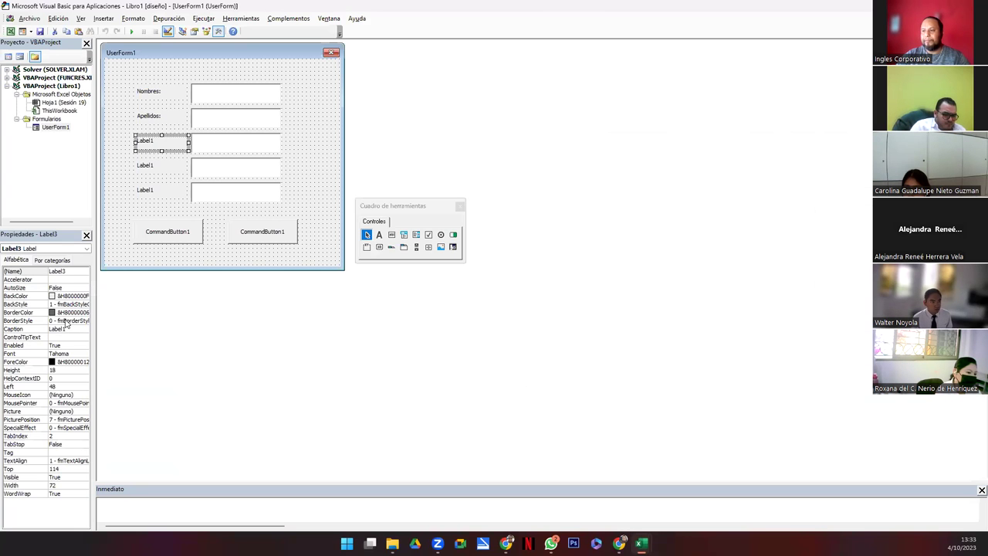
click(76, 270)
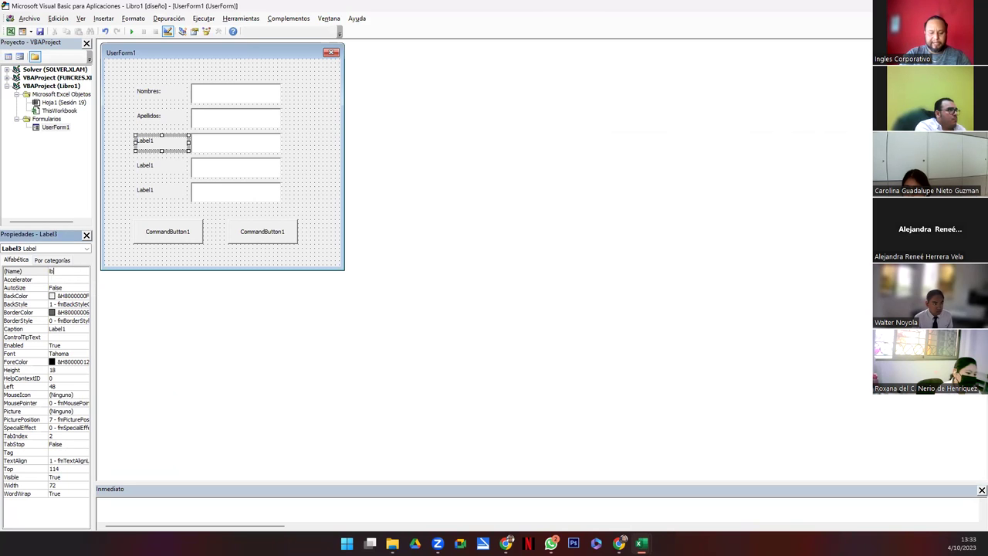
text(efono)
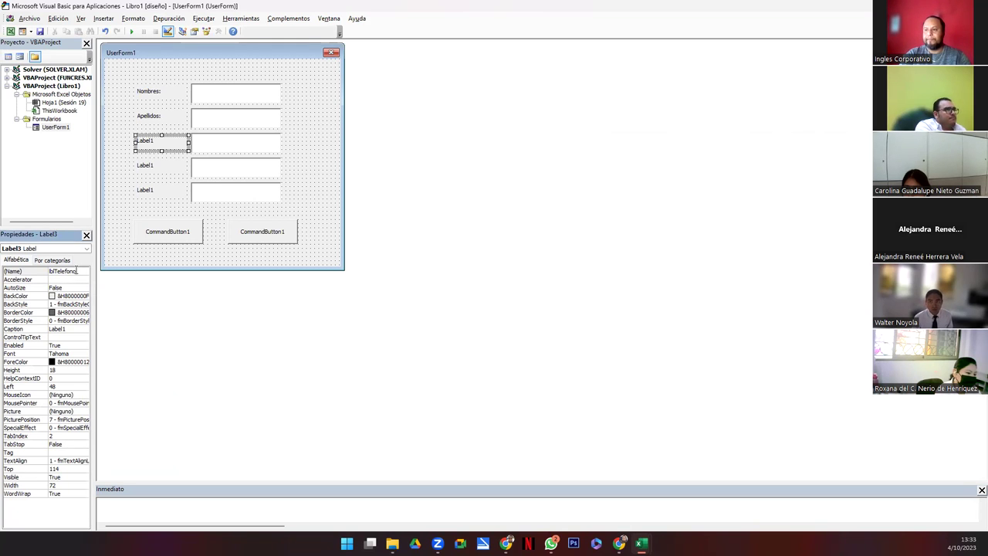
key(Return)
click(54, 329)
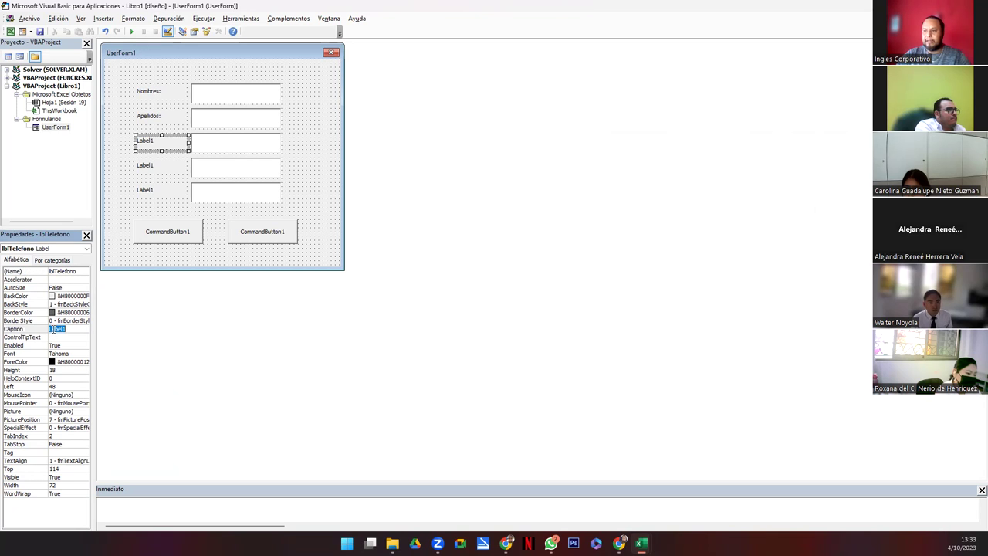
text(Telé)
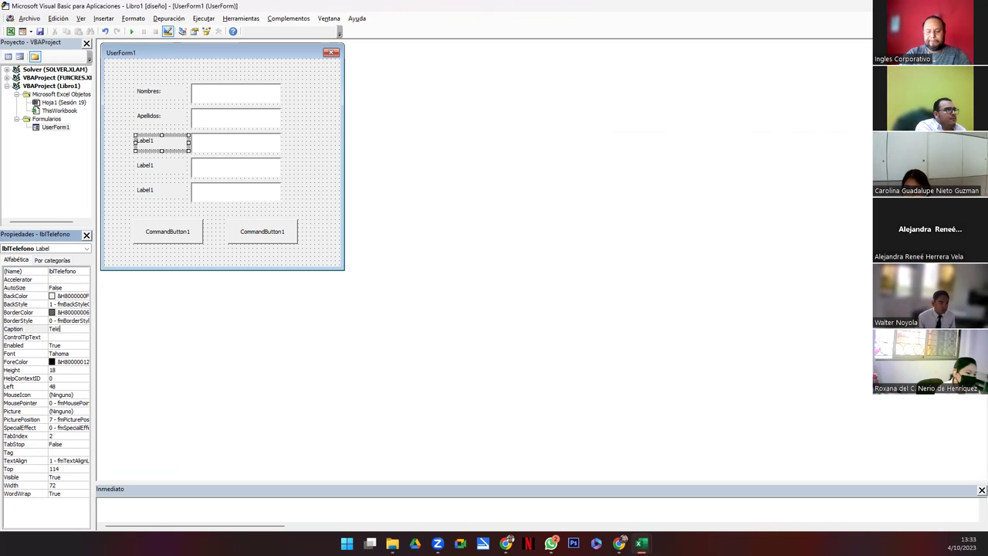
key(BackSpace)
key(BackSpace)
key(BackSpace)
text(:)
key(Return)
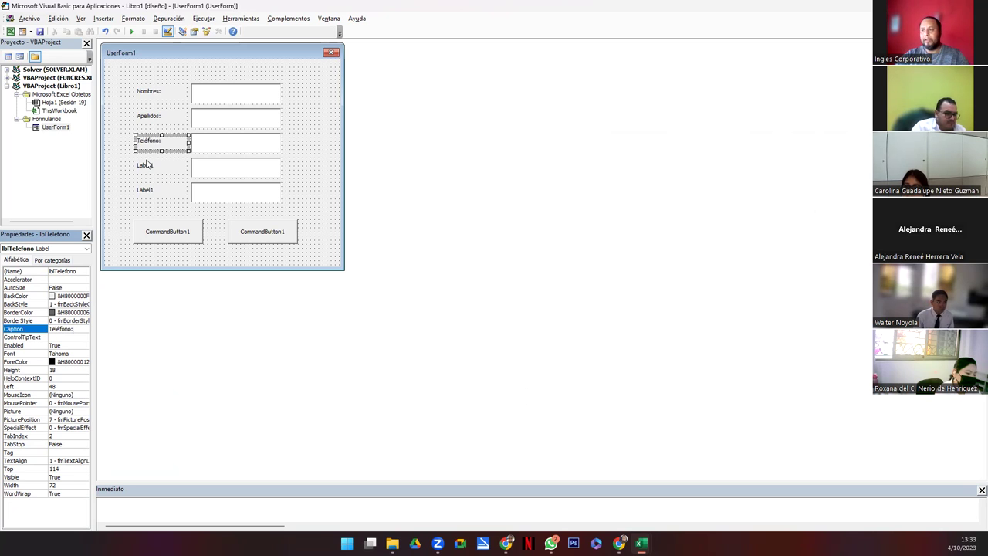
Step: Name the fourth label lblSueldo with caption 'Sueldo:'
click(147, 166)
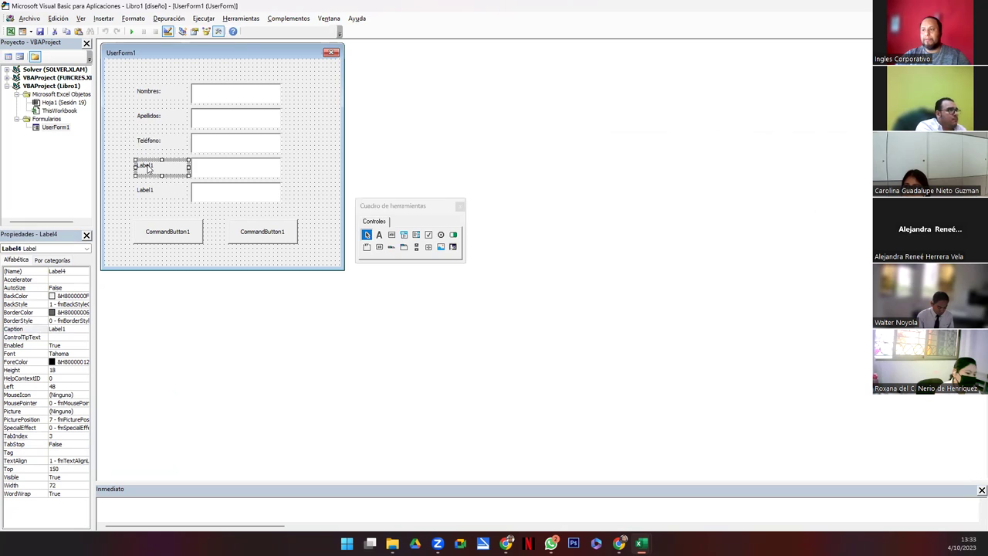
double_click(68, 271)
text(lblSueldo)
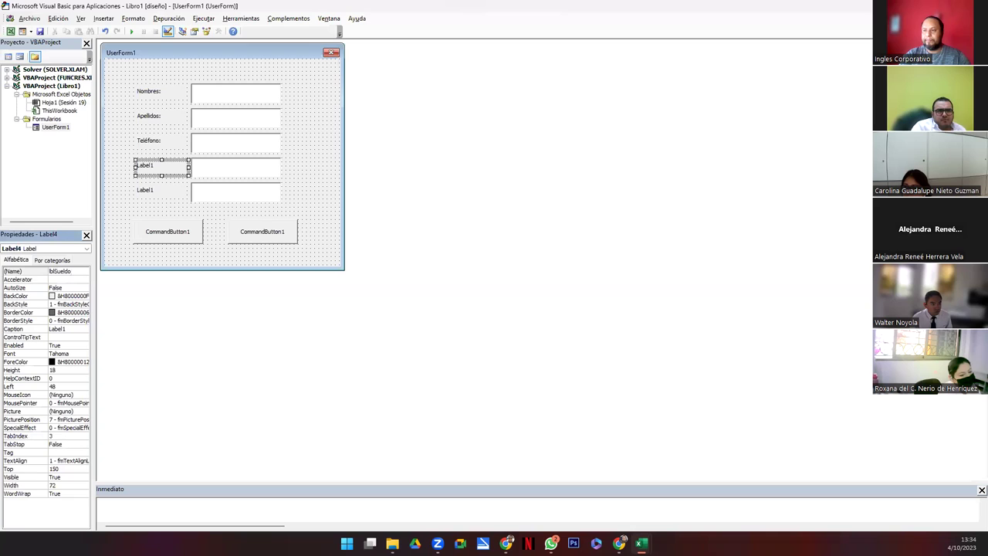
key(Return)
key(Down)
key(Down)
key(Down)
key(Down)
key(Down)
key(Down)
key(Down)
text(Sueldo:)
key(Return)
Step: Name the fifth label lblEmail with caption 'Email:'
click(156, 195)
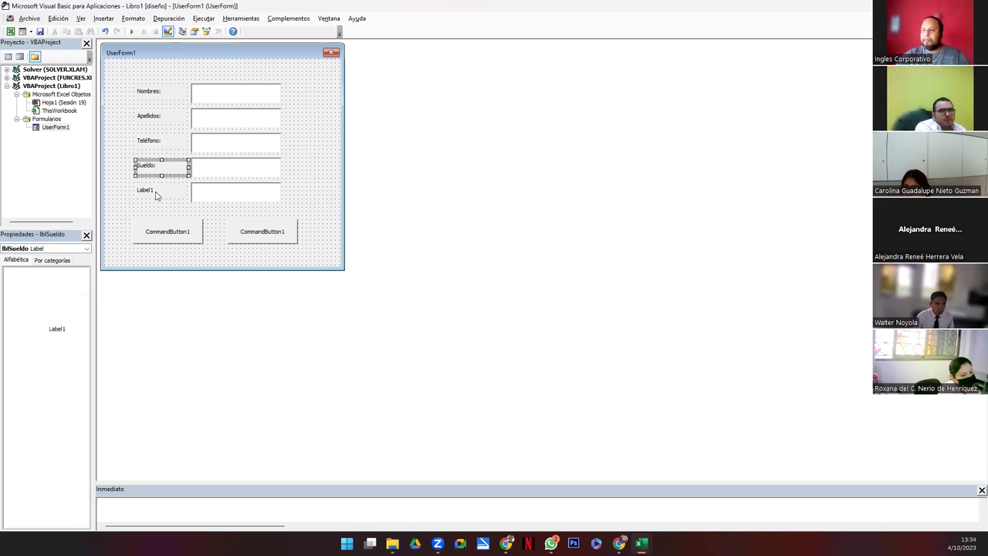
click(77, 272)
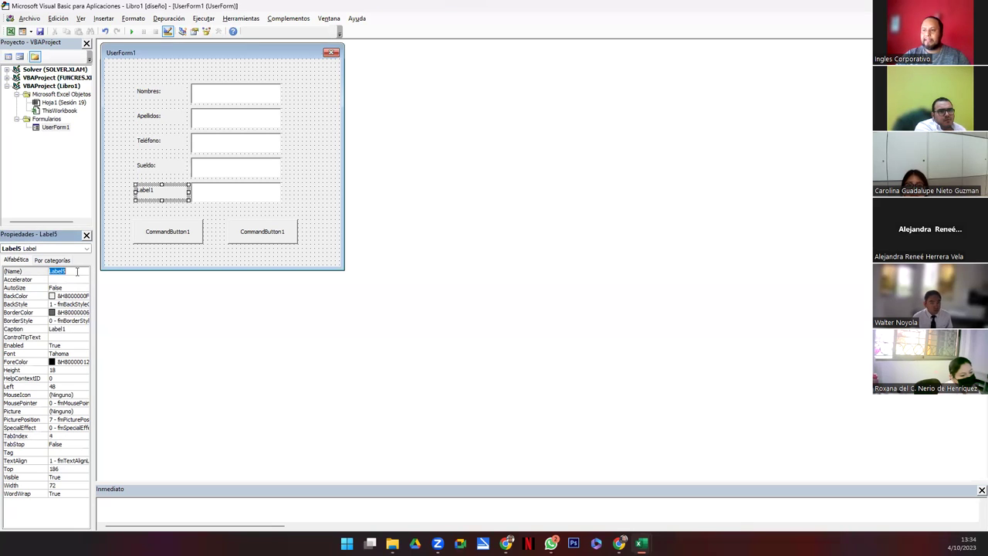
text(lblEmail)
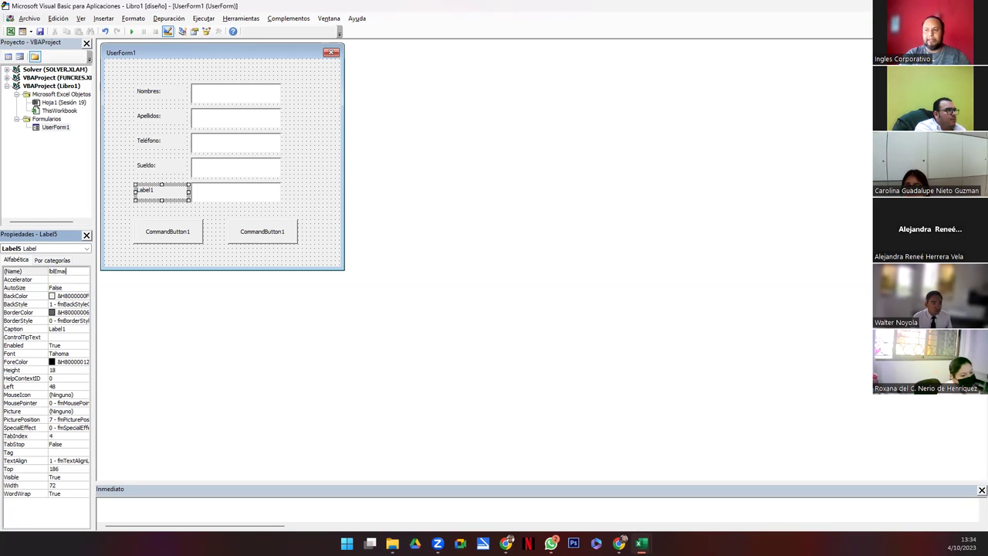
key(Return)
key(Down)
key(Down)
key(Down)
key(Down)
key(Down)
key(Down)
key(Down)
key(Tab)
text(Em)
key(Return)
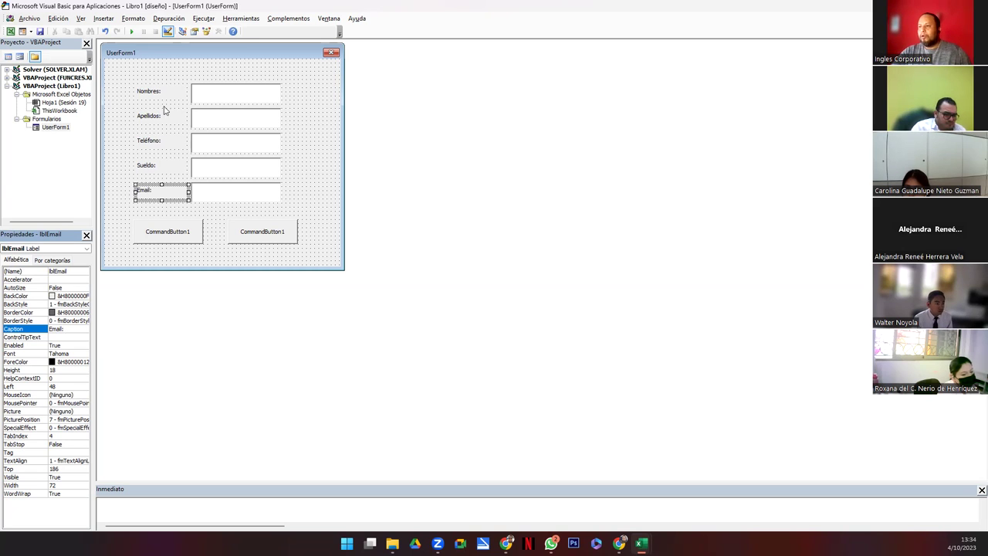
click(164, 93)
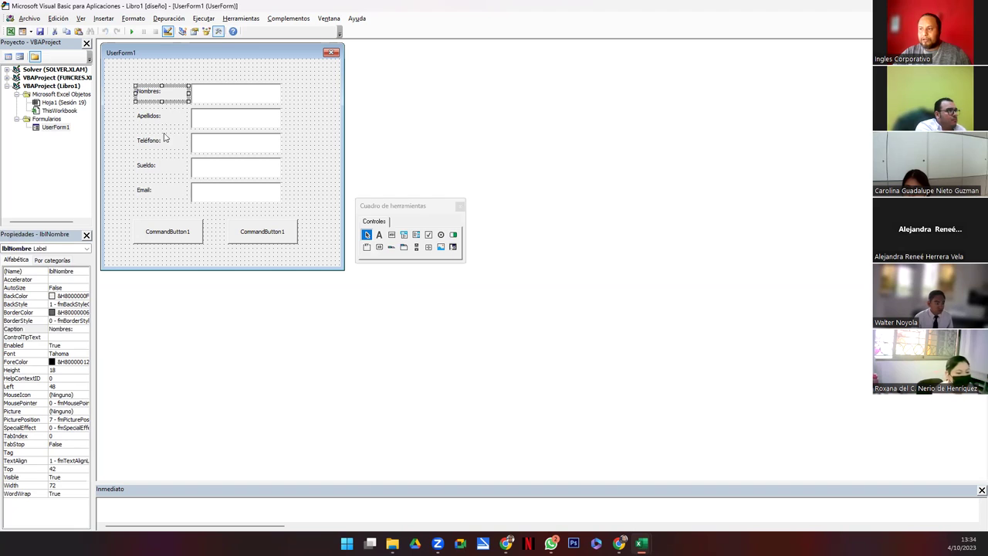
Step: Give the Nombres, Apellidos, Teléfono, Sueldo and Email labels bold Times New Roman 14
ctrl+click(158, 117)
ctrl+click(161, 145)
ctrl+click(170, 170)
ctrl+click(166, 193)
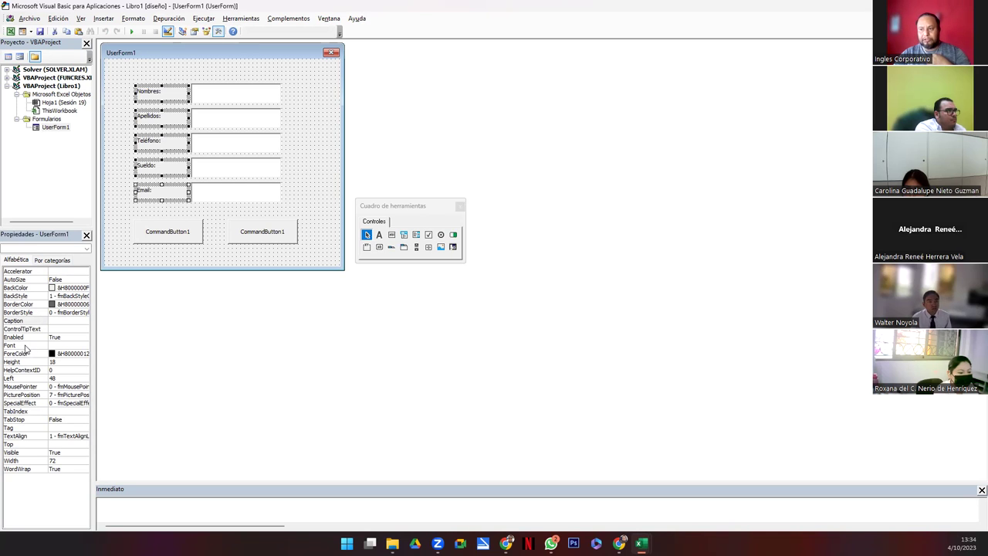
click(48, 346)
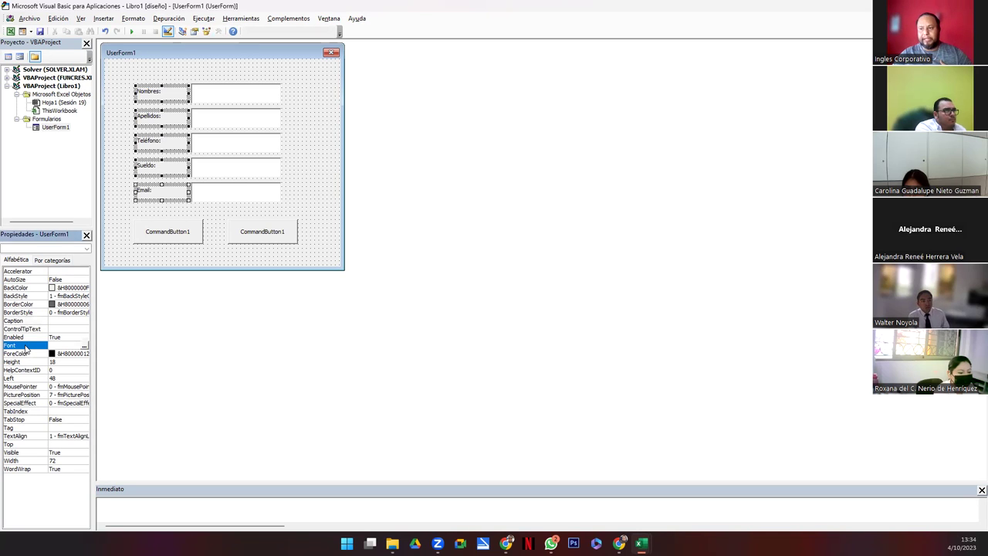
click(86, 345)
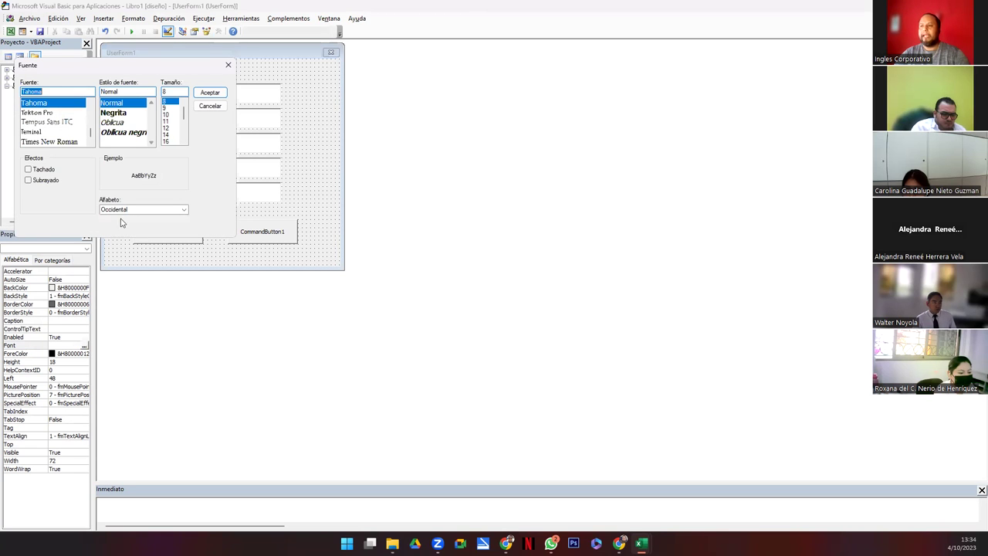
drag(121, 66, 466, 146)
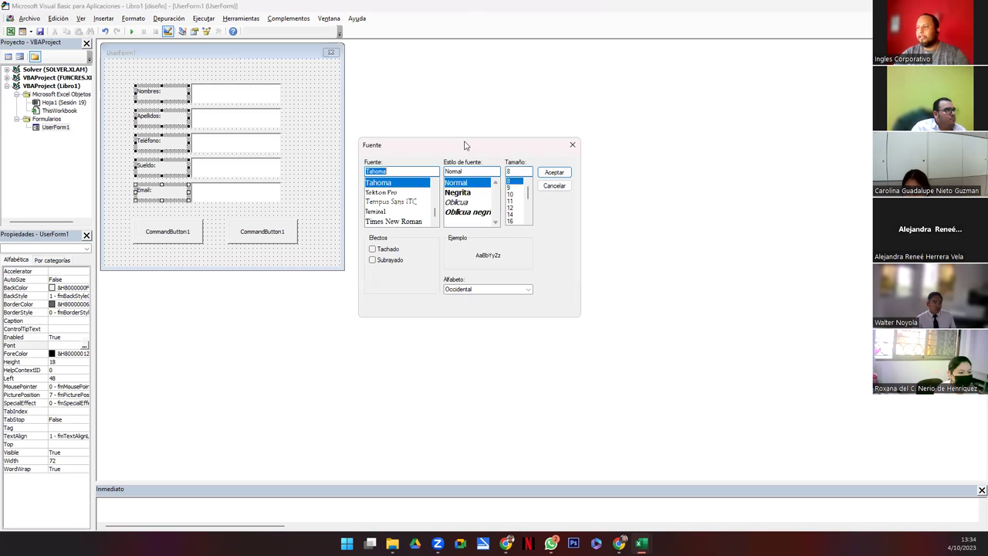
click(395, 221)
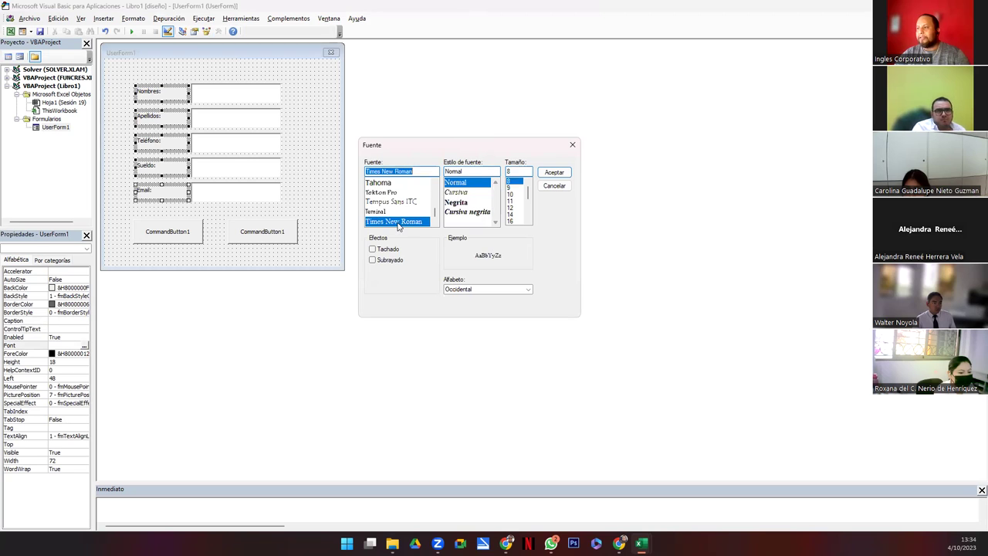
click(512, 214)
click(464, 203)
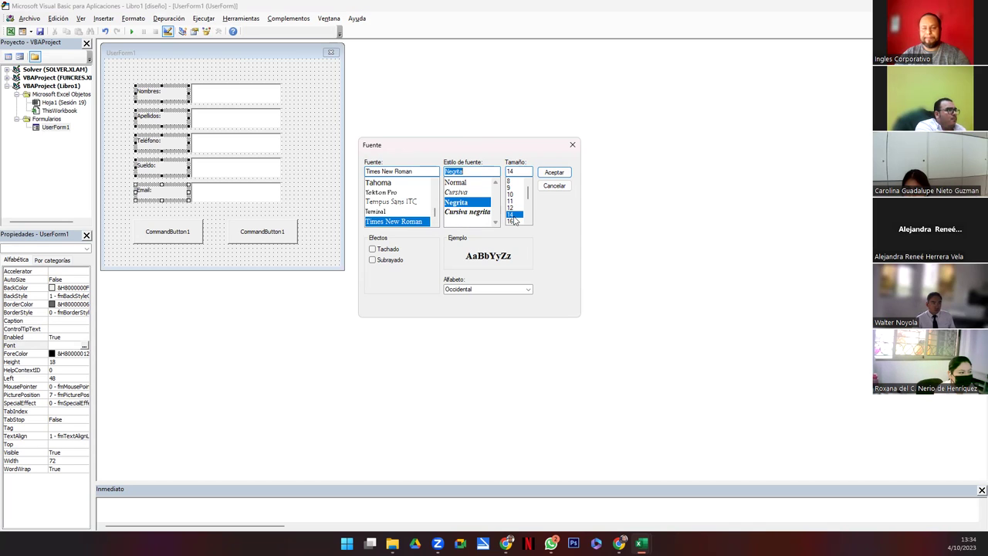
click(552, 173)
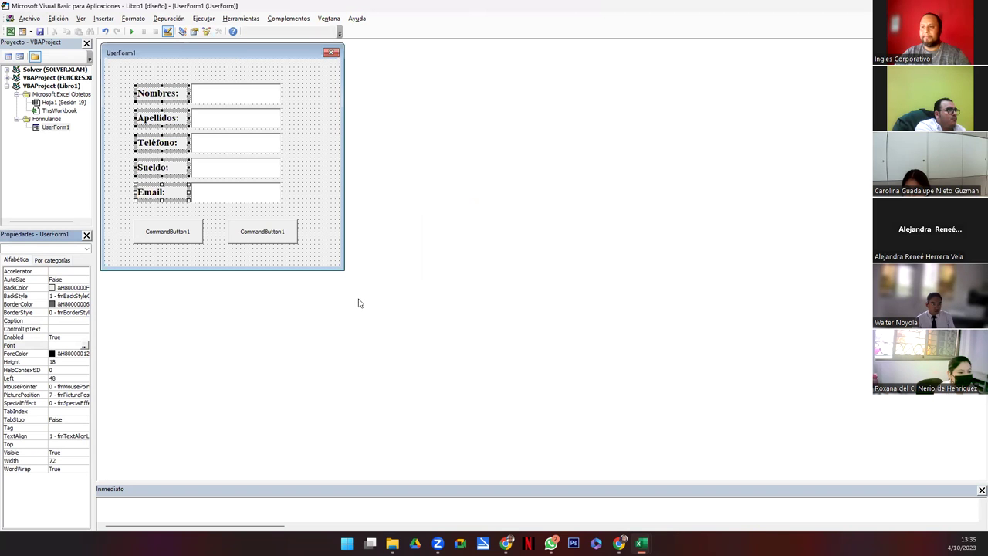
click(309, 174)
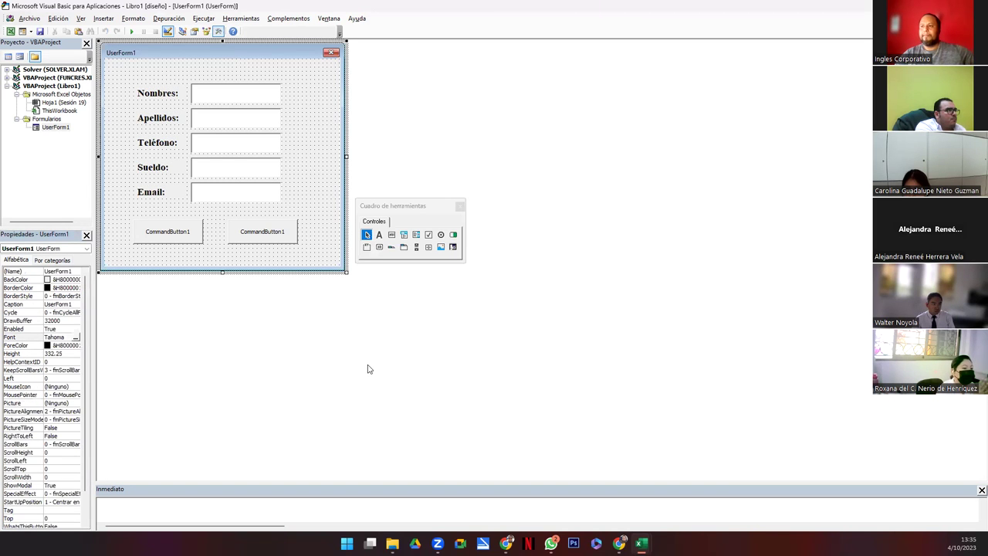
Step: Widen the Nombres and Apellidos text boxes, then widen the form itself
click(163, 171)
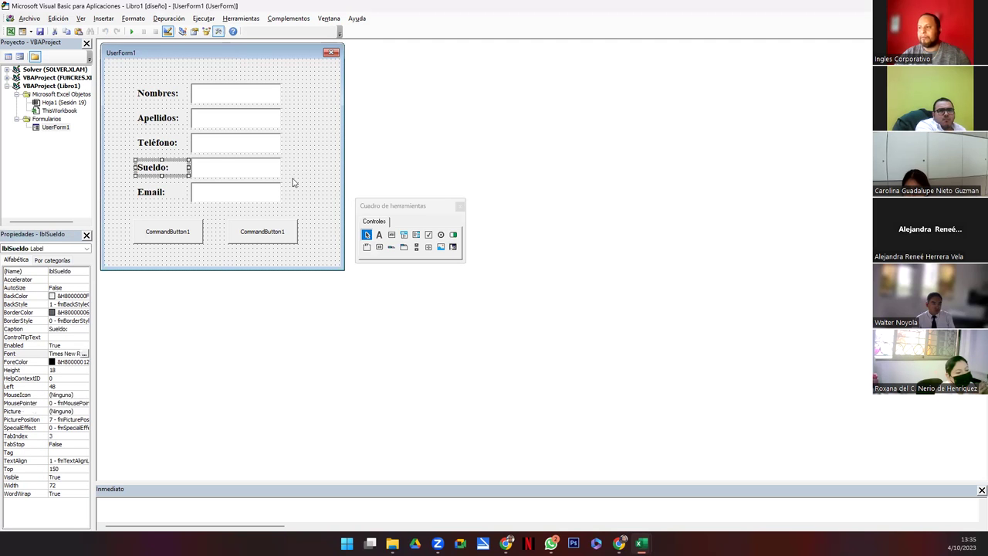
click(220, 99)
ctrl+click(223, 122)
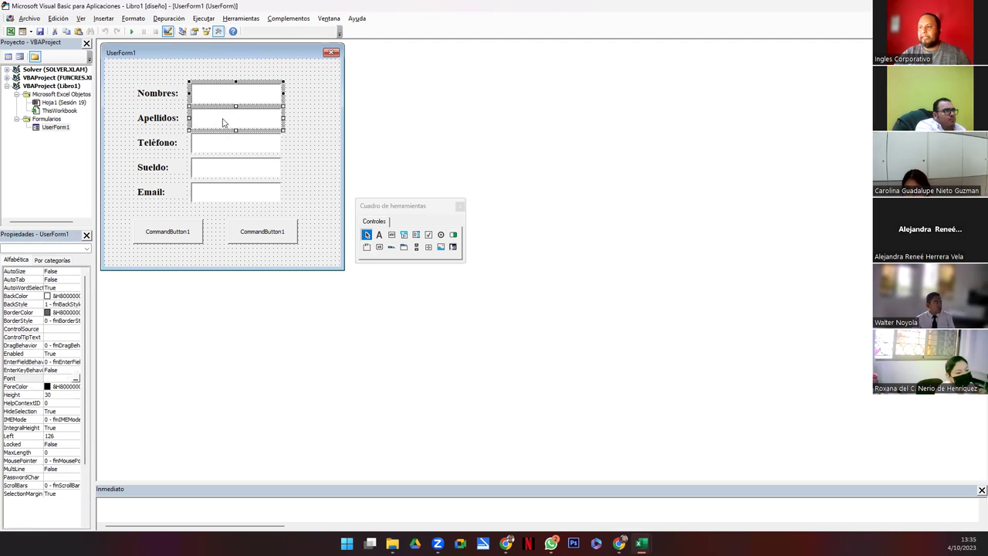
drag(282, 92, 332, 103)
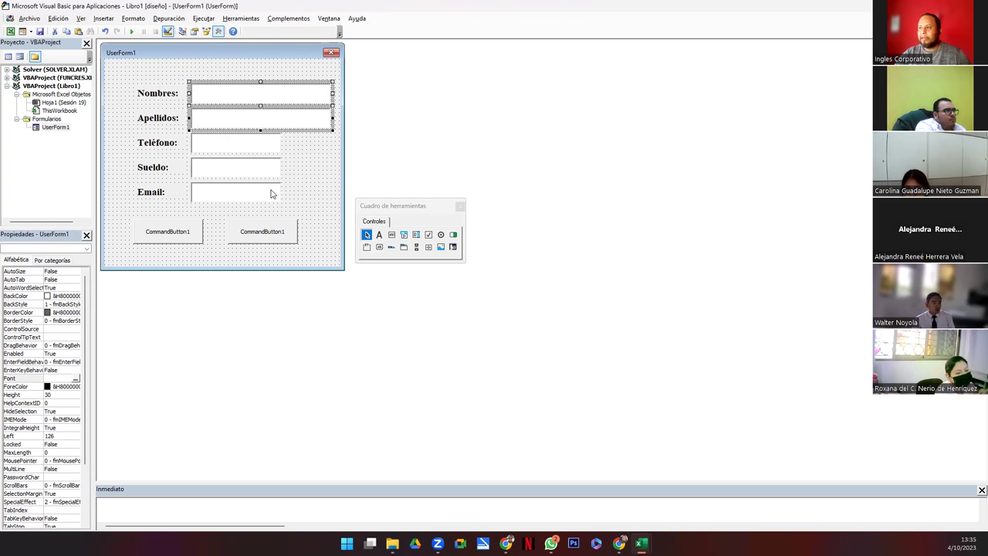
click(319, 166)
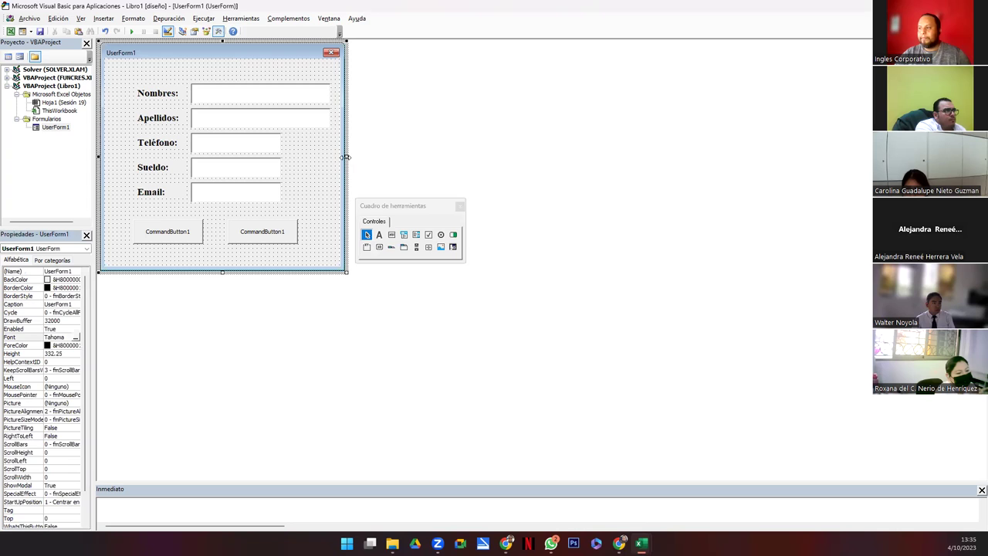
drag(346, 157, 360, 162)
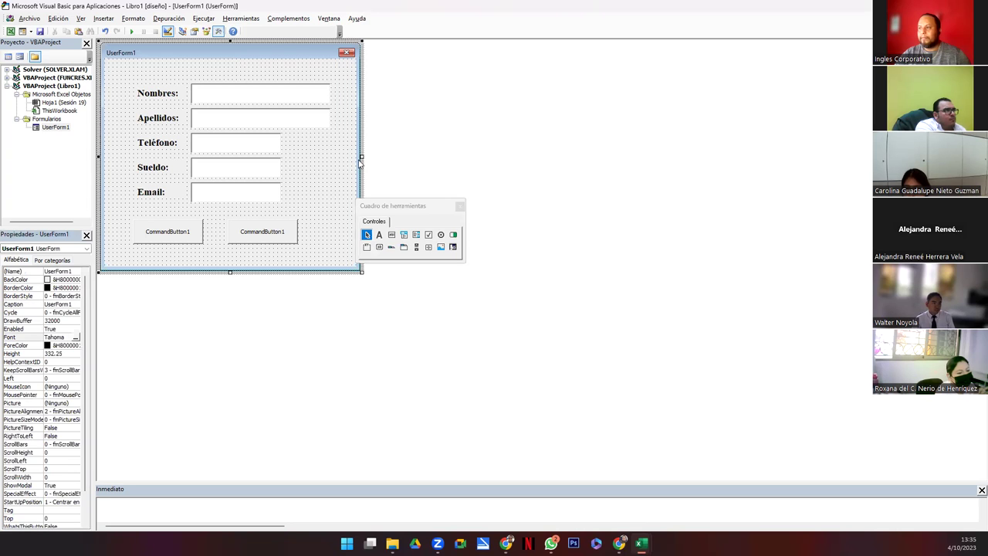
Step: Widen the Email text box fully and the Teléfono and Sueldo boxes slightly less
click(254, 144)
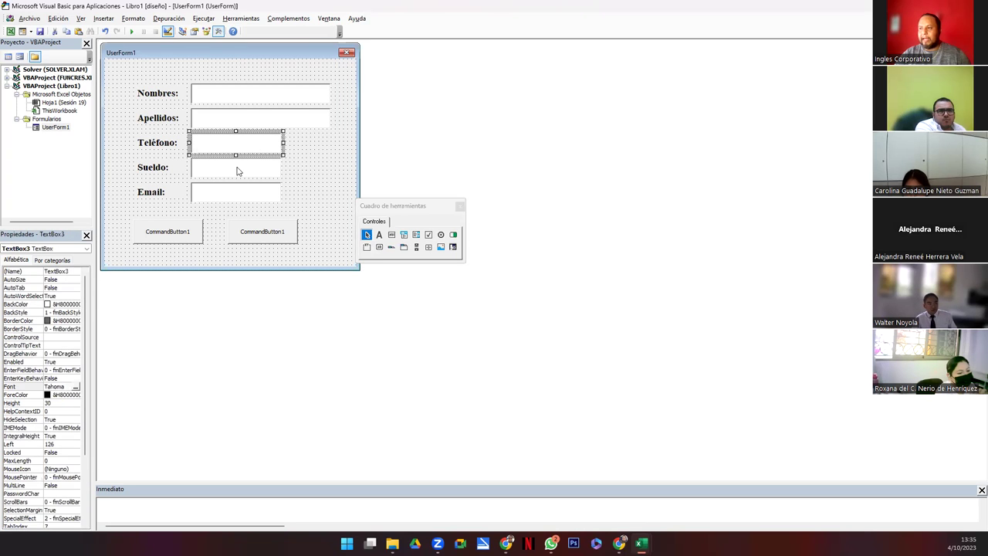
ctrl+click(238, 171)
ctrl+click(269, 198)
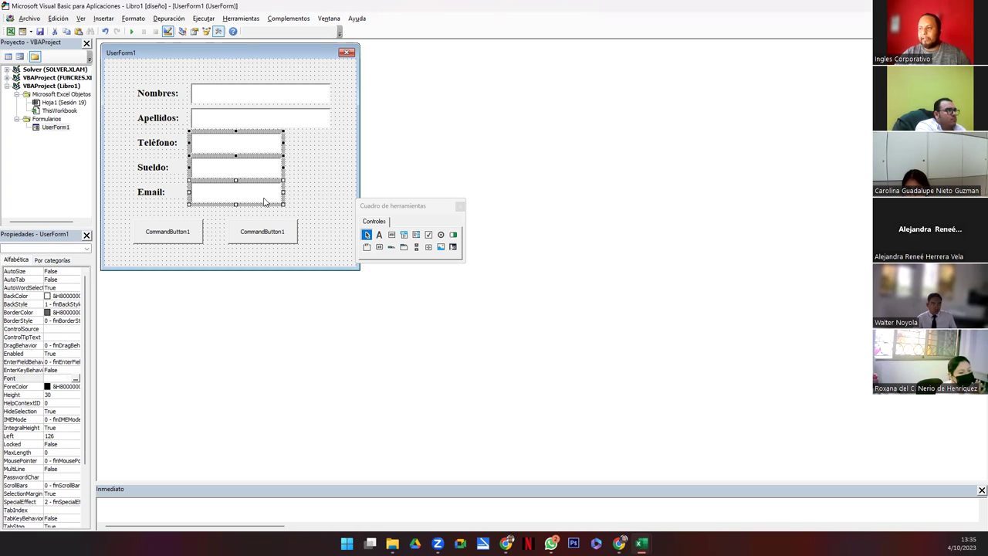
click(272, 198)
drag(283, 192, 330, 192)
click(262, 170)
ctrl+click(278, 154)
drag(282, 167, 302, 171)
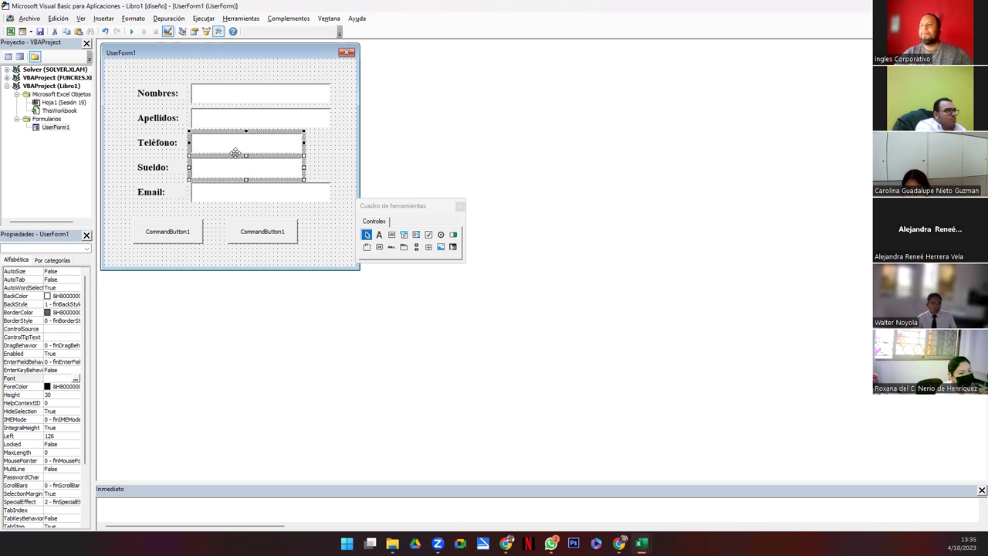
Step: Select all five text boxes together
click(226, 95)
ctrl+click(228, 124)
ctrl+click(233, 145)
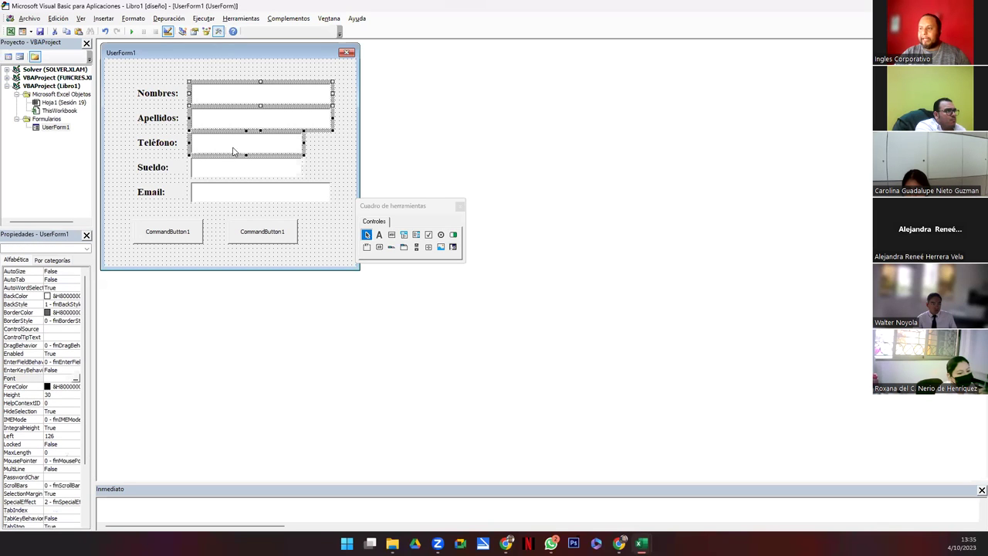
ctrl+click(235, 173)
ctrl+click(237, 191)
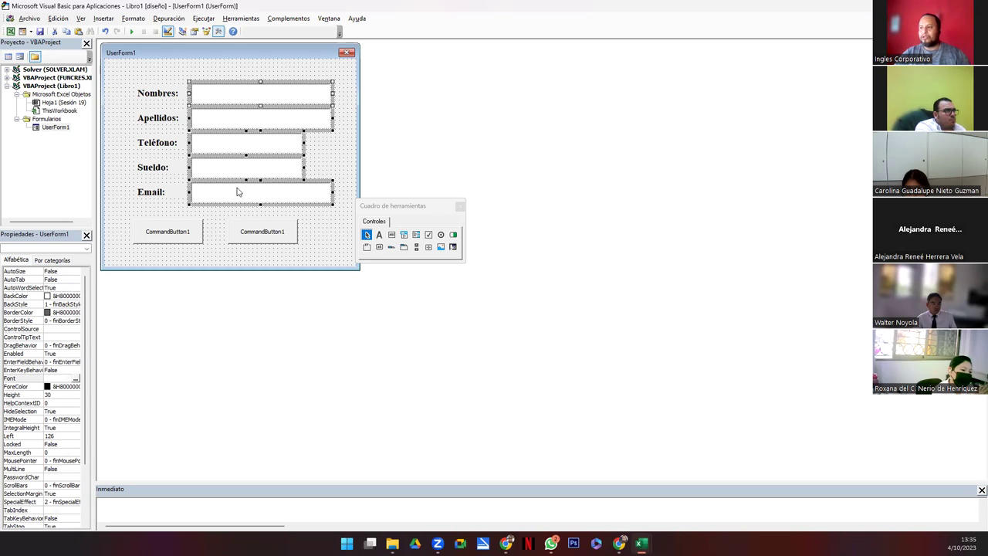
Step: Set the text boxes to regular Times New Roman size 12, then check the reference slide
click(75, 379)
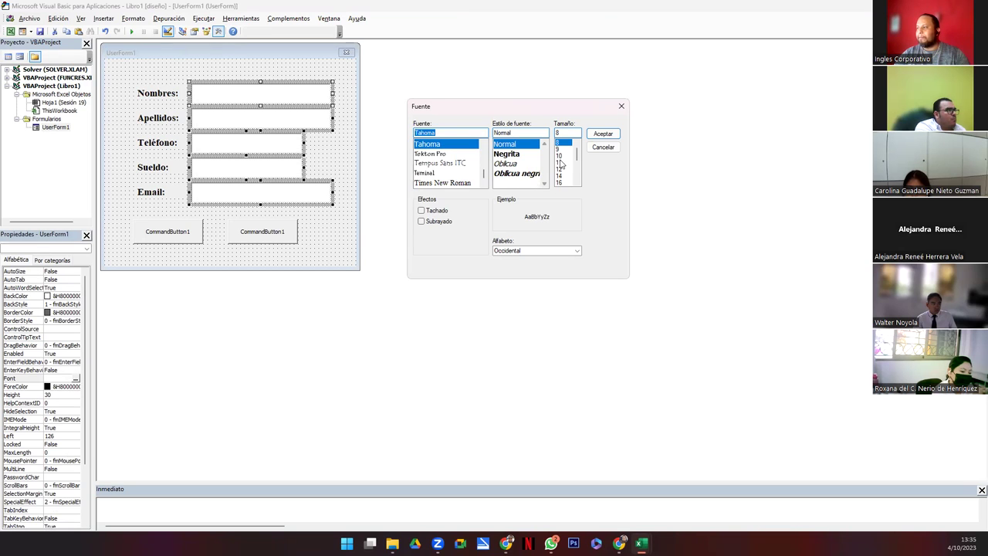
click(561, 169)
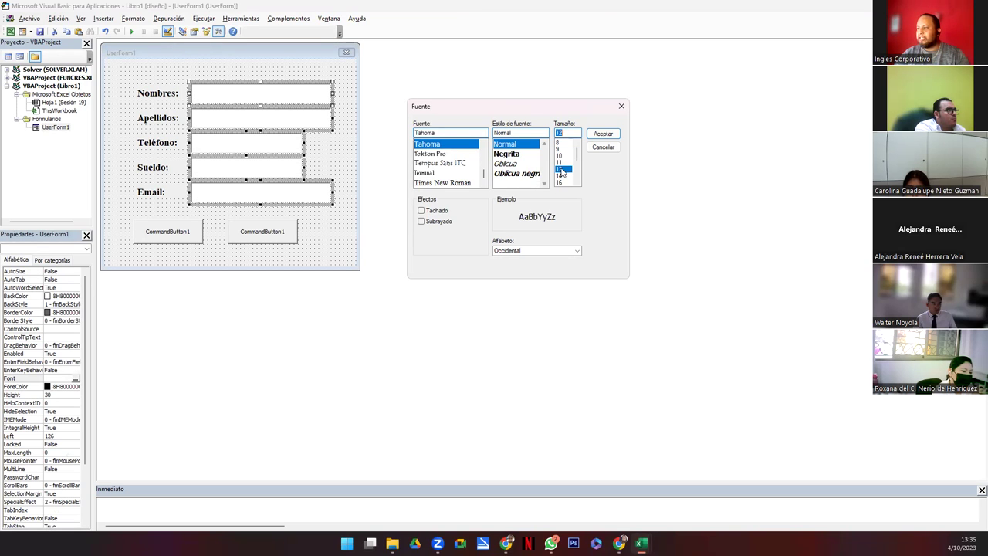
click(510, 164)
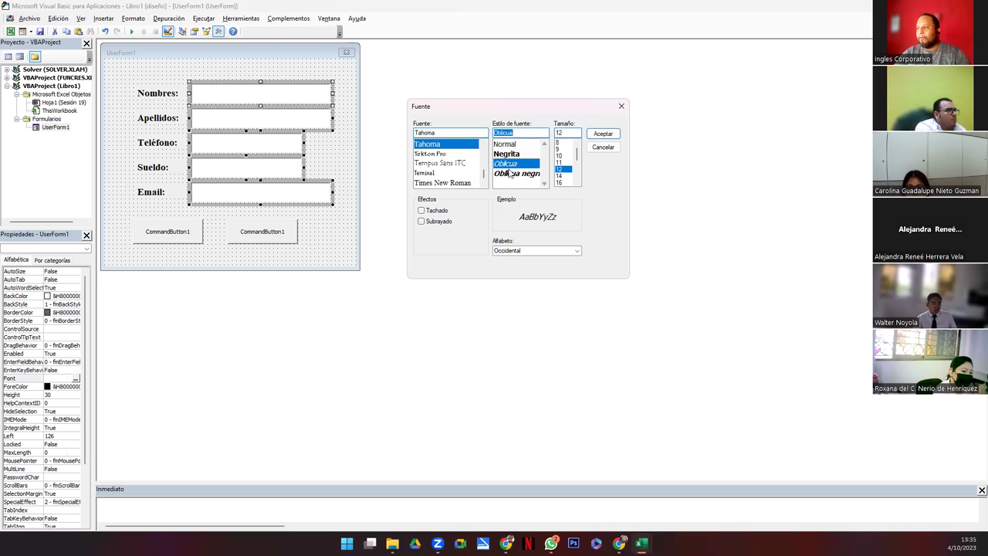
click(424, 182)
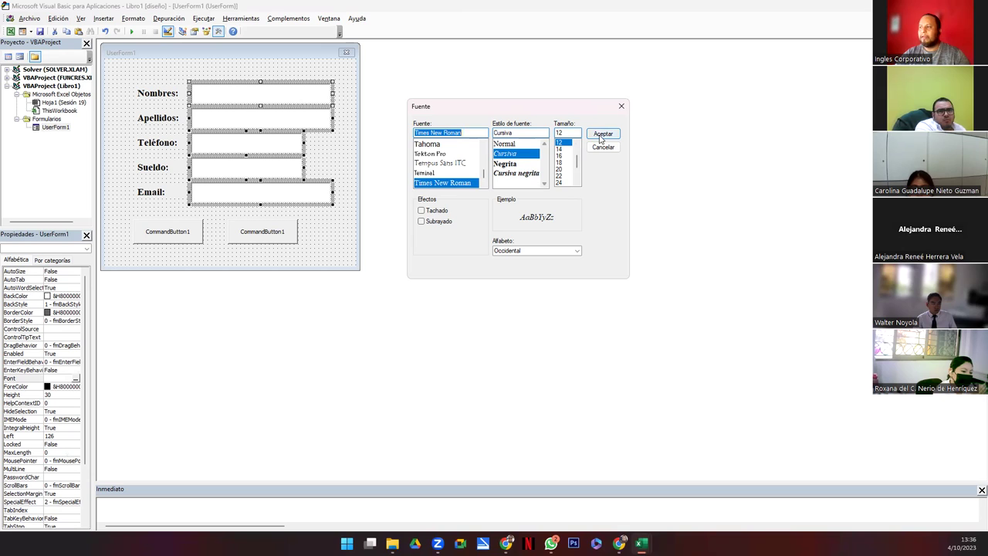
click(511, 144)
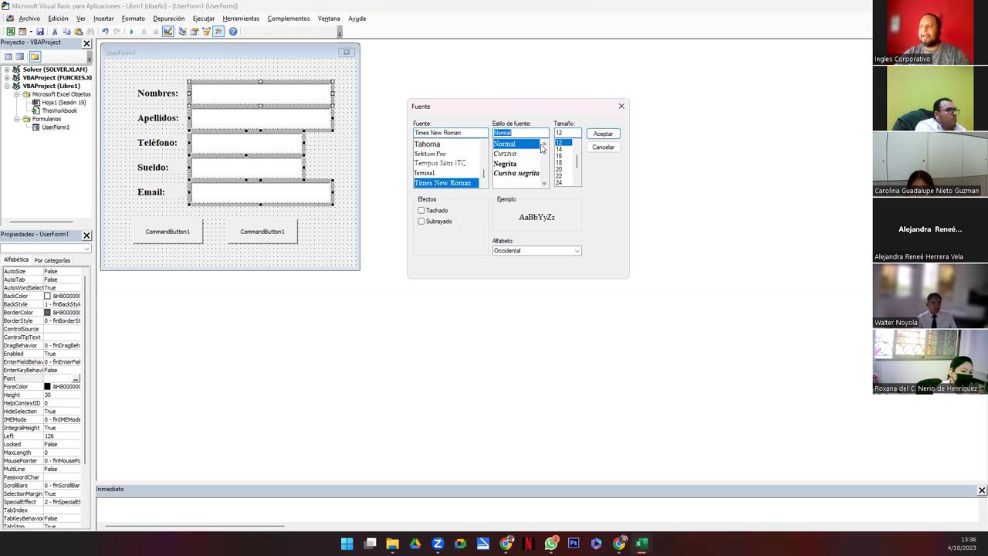
click(603, 135)
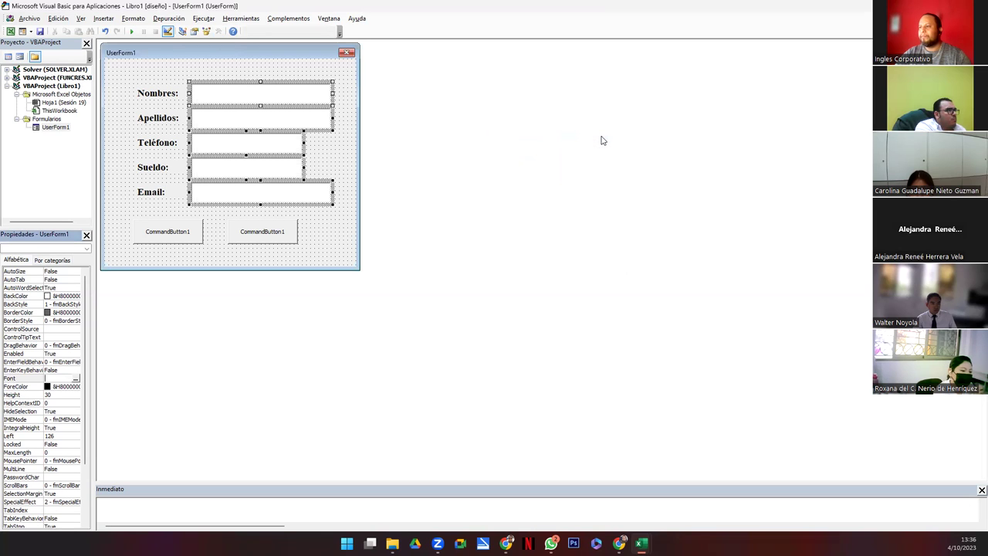
click(291, 260)
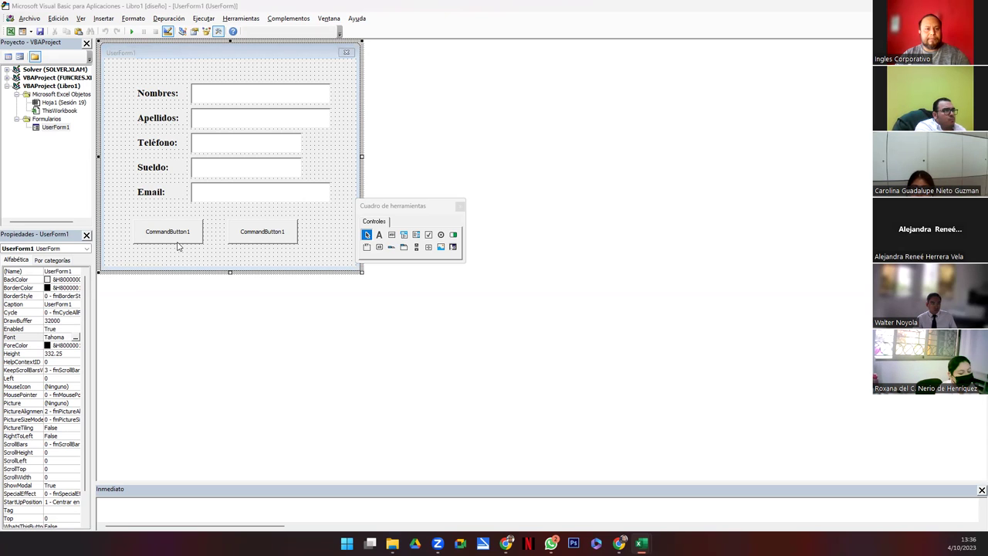
key(alt+Tab)
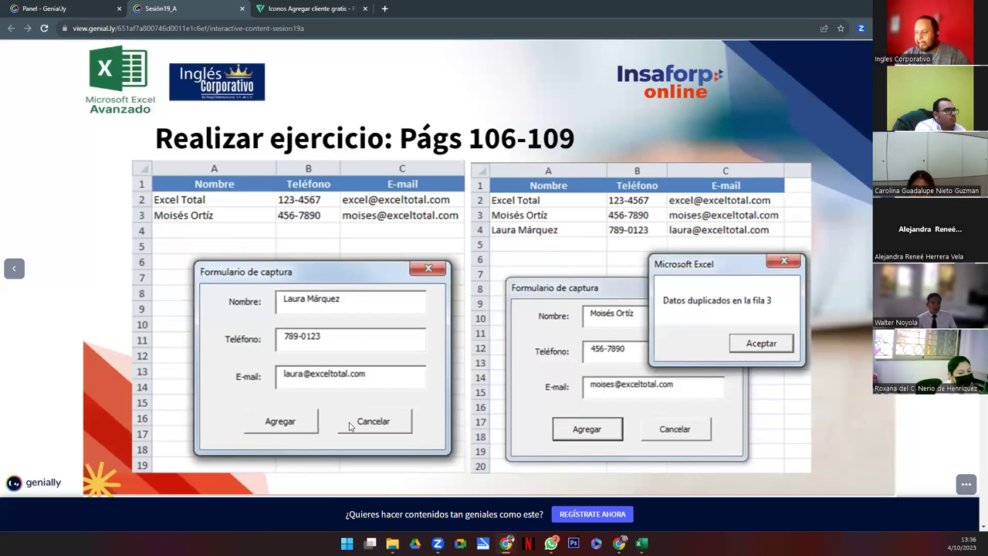
key(alt+Tab)
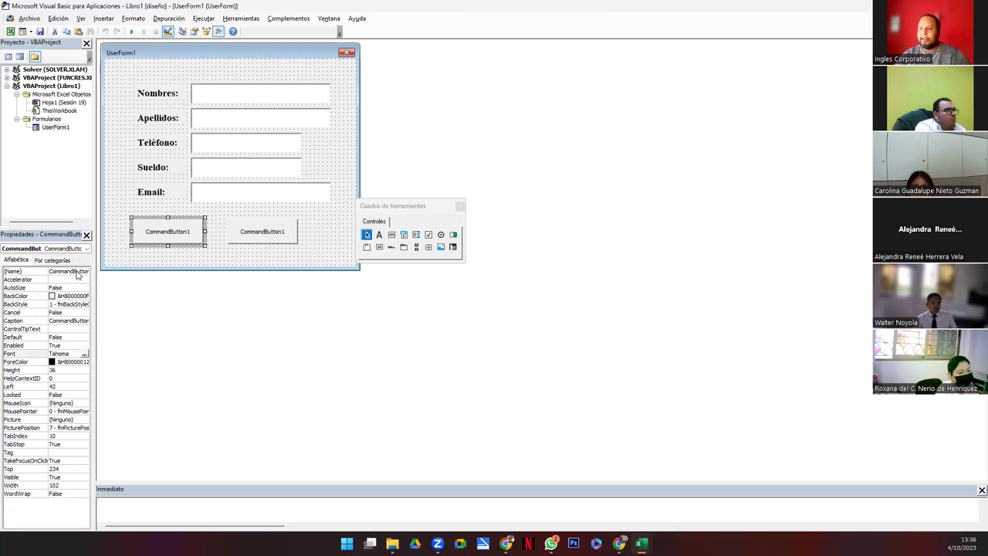
Step: Caption the first button 'Agregar' and rename it from btnAceptar to btnAgregar
double_click(77, 271)
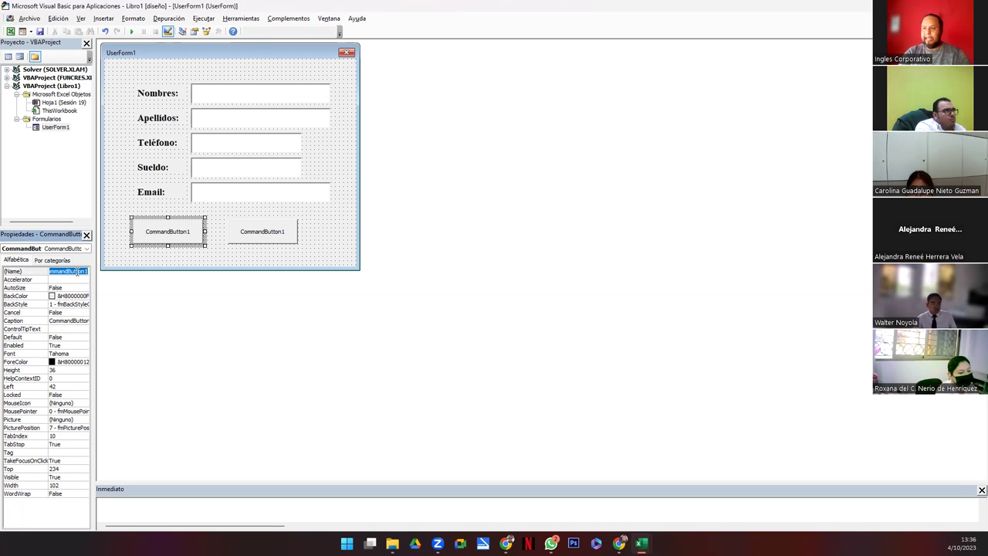
text(btn)
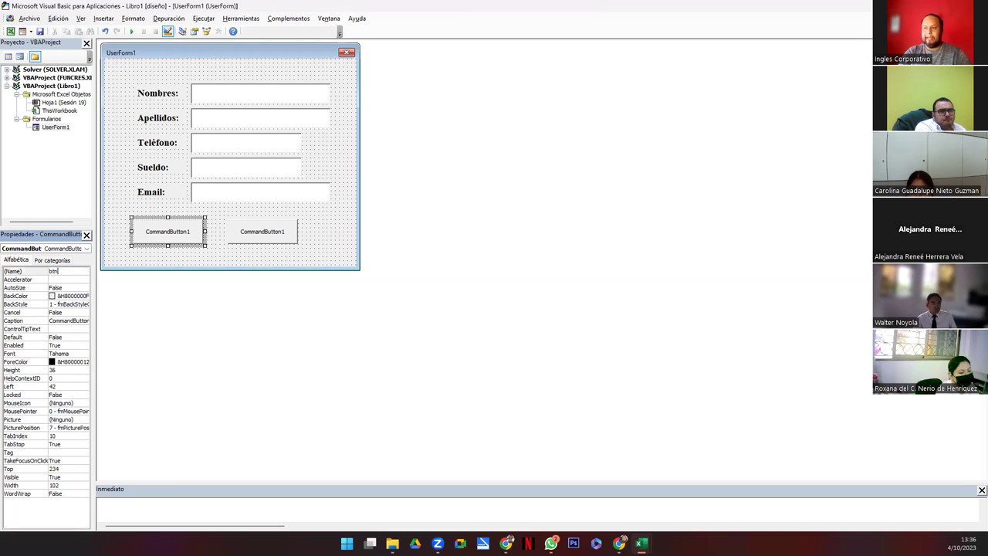
text(Aceptar)
key(Return)
key(Down)
key(Down)
key(Down)
key(Down)
key(Down)
key(Down)
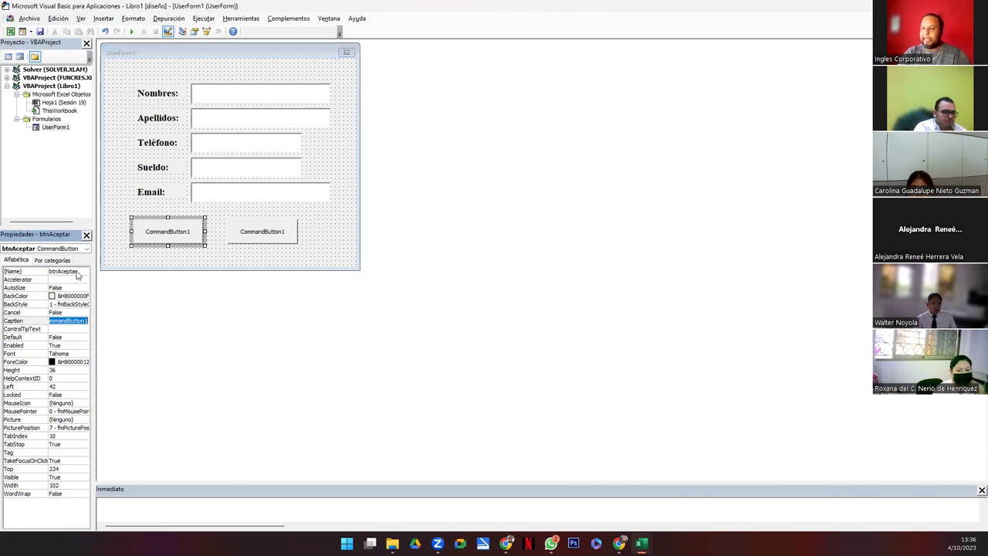
key(alt+Tab)
key(alt+Tab)
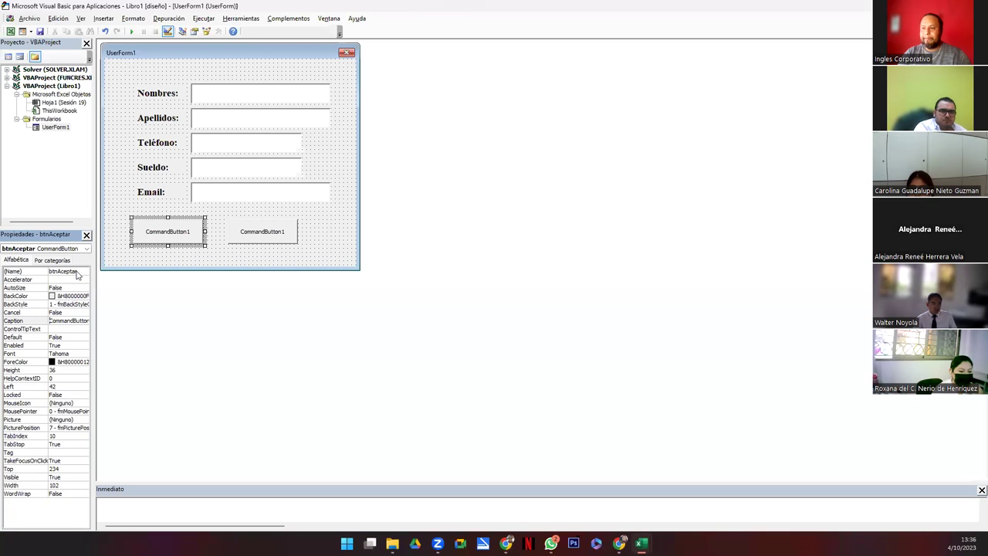
text(Ag)
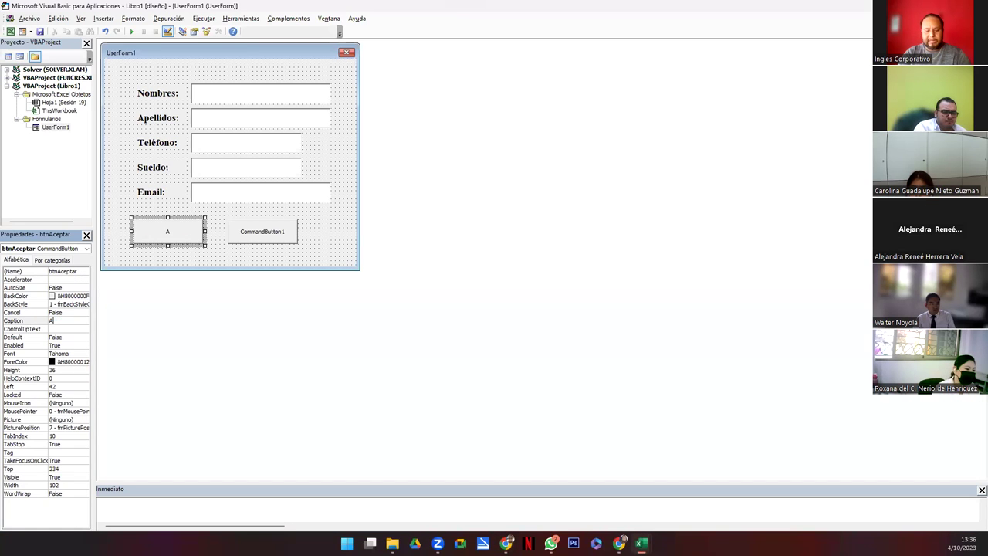
text(regar)
key(Return)
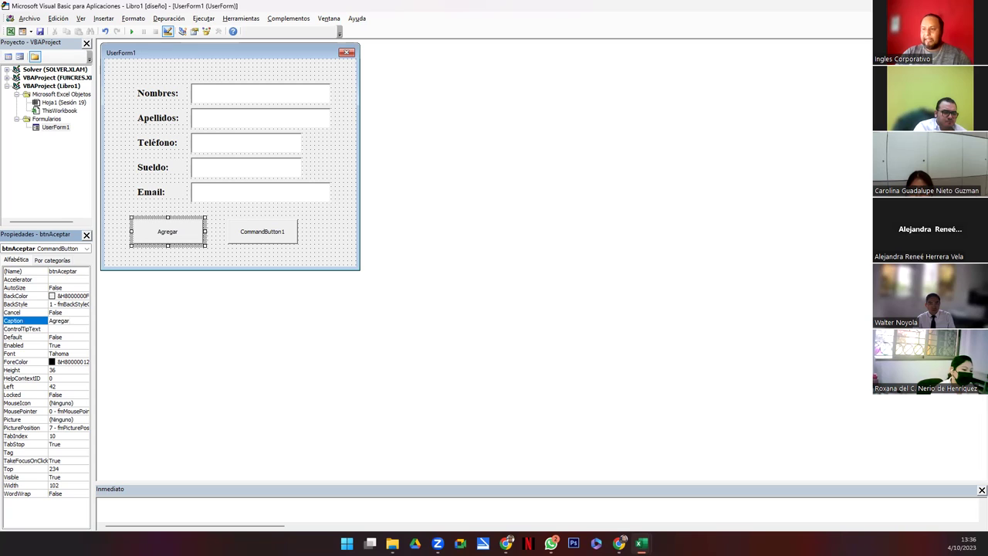
click(70, 272)
drag(62, 272, 89, 276)
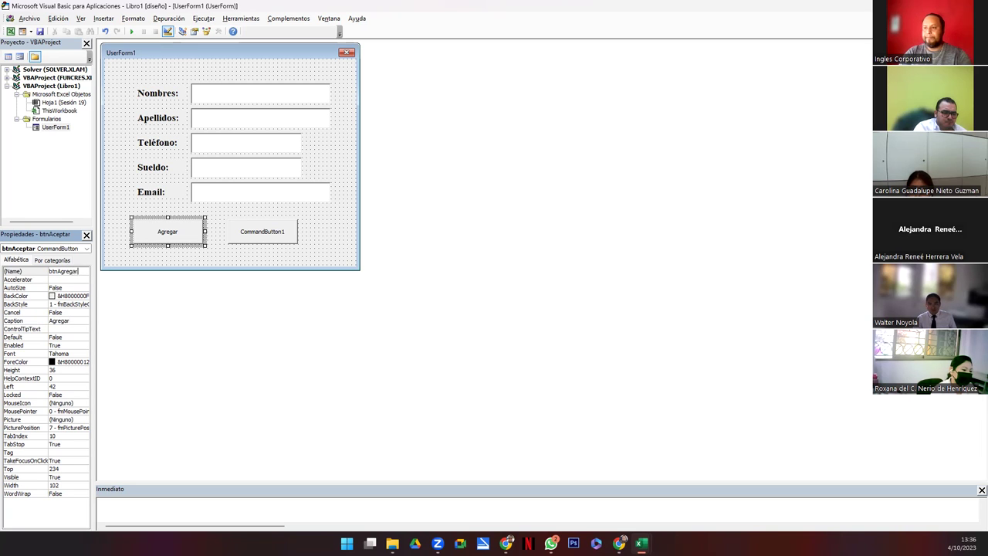
key(Return)
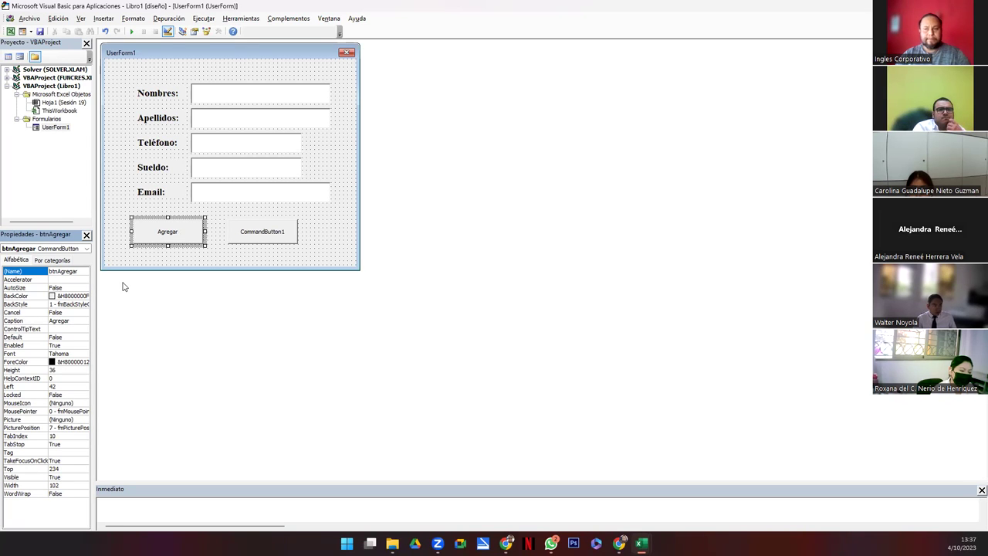
Step: Name the second button btnCancelar and set its caption to 'Cancelar'
click(239, 241)
click(73, 272)
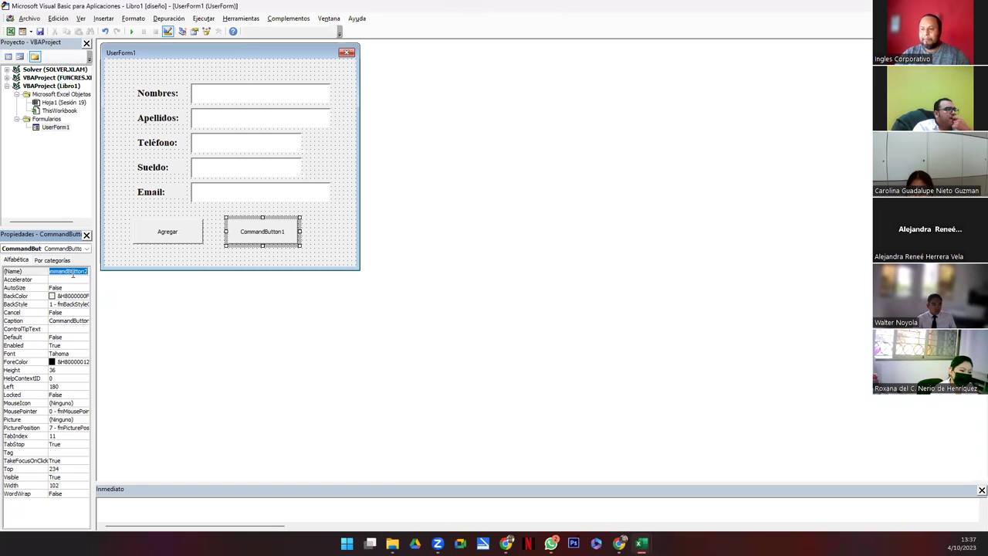
text(btnCanc)
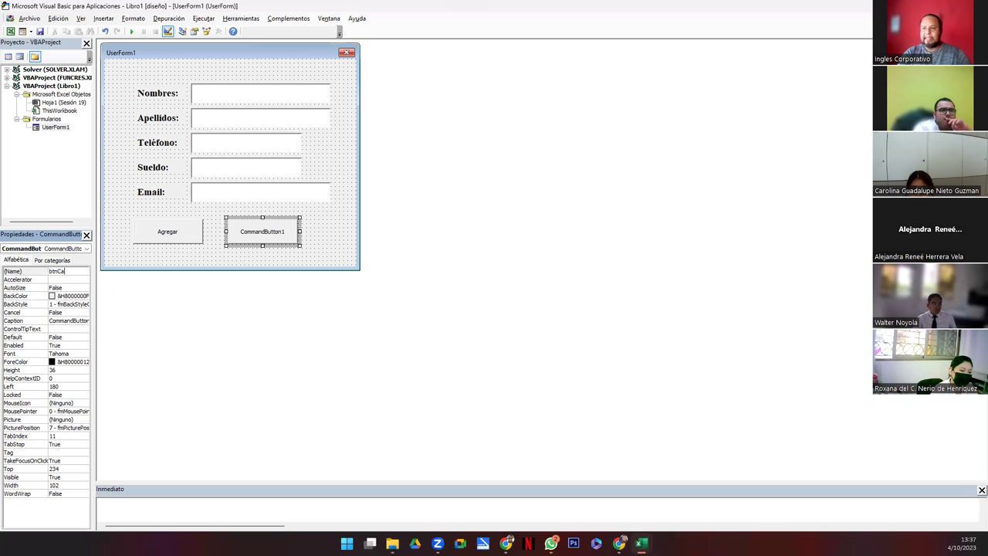
text(elar)
key(Return)
key(Down)
key(Down)
key(Down)
key(Down)
key(Down)
key(Down)
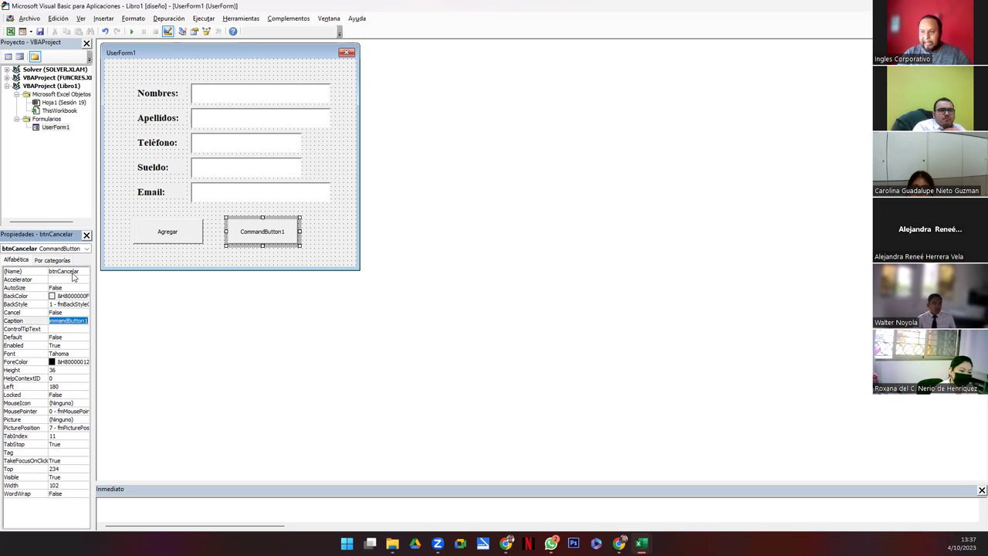
text(Cancelar)
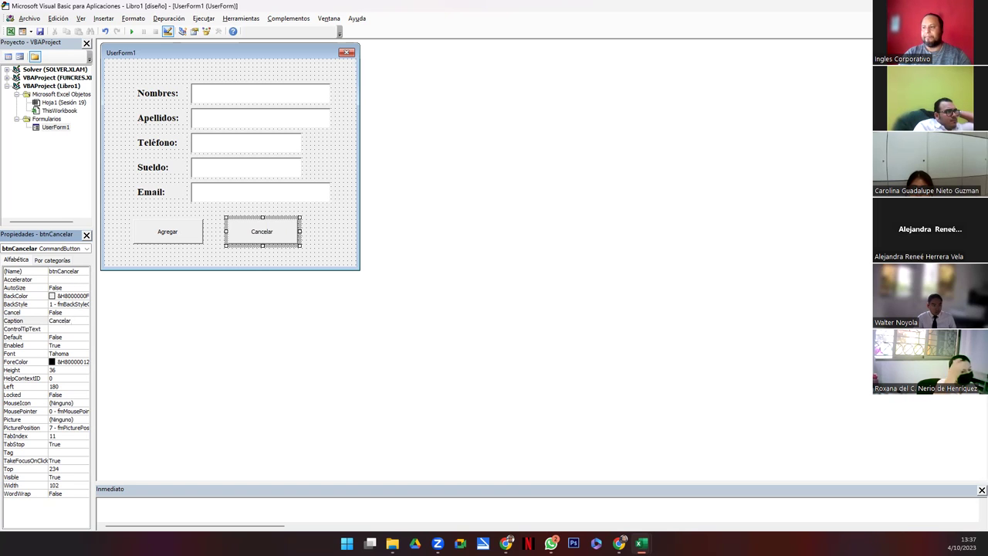
key(Return)
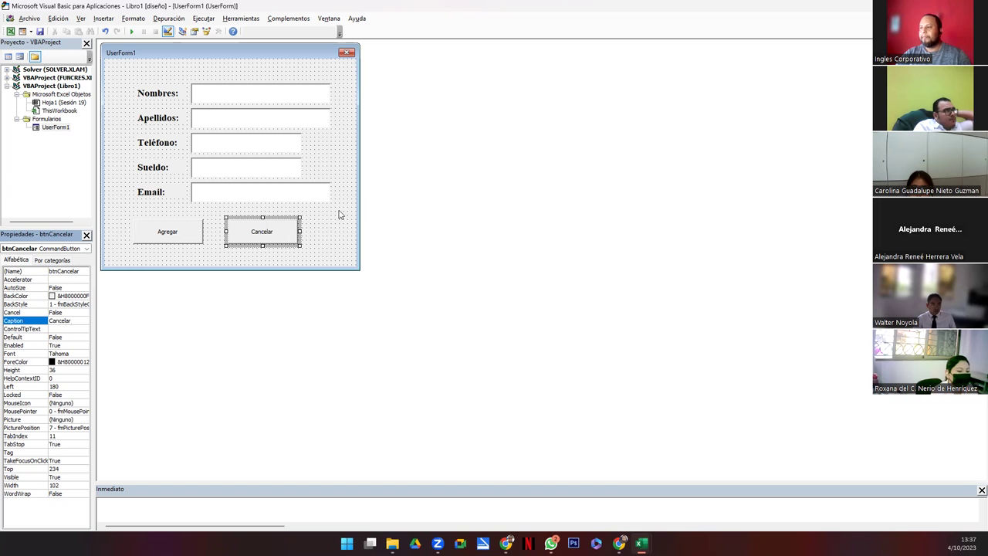
click(337, 219)
Step: Shift Cancelar rightward and give Agregar and Cancelar bold size-12 captions
drag(284, 233, 307, 236)
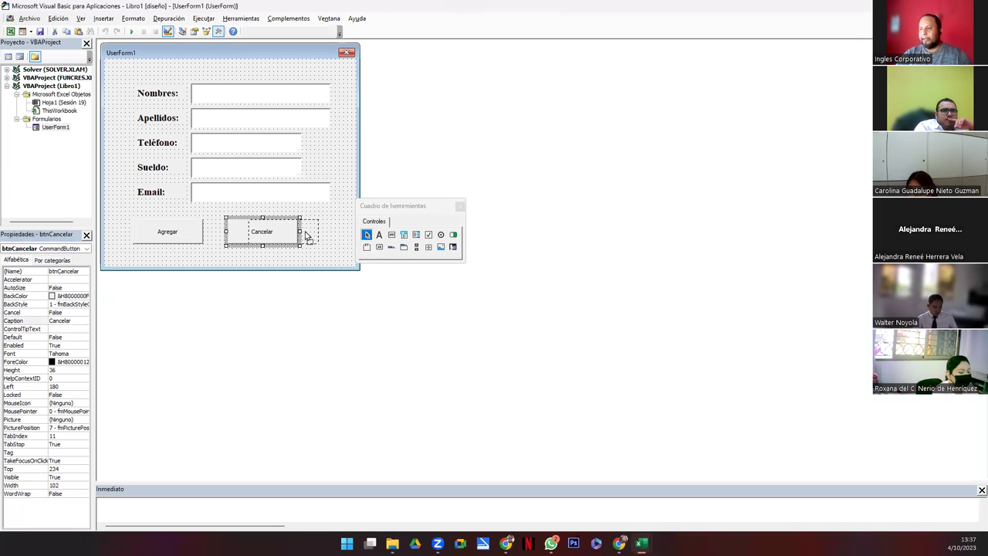
ctrl+click(196, 237)
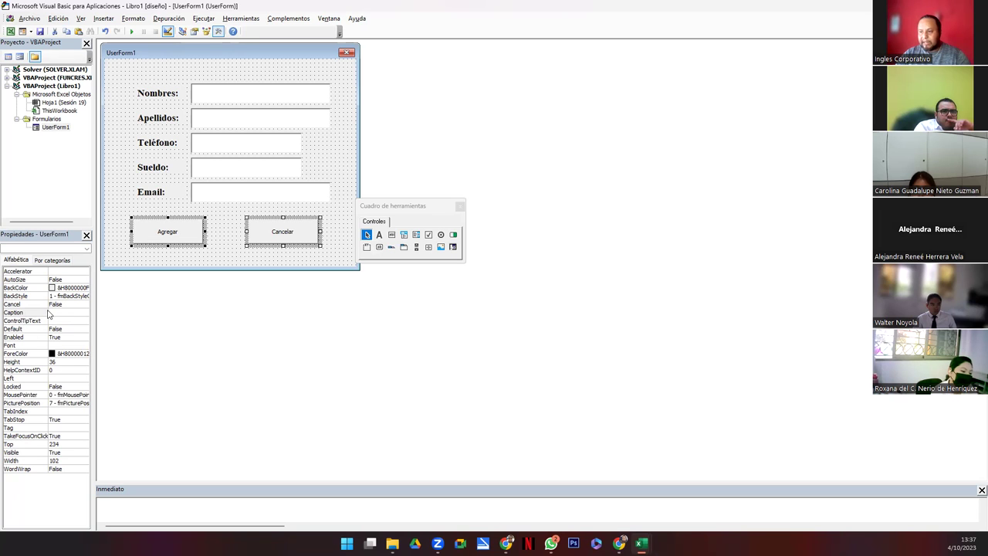
click(62, 345)
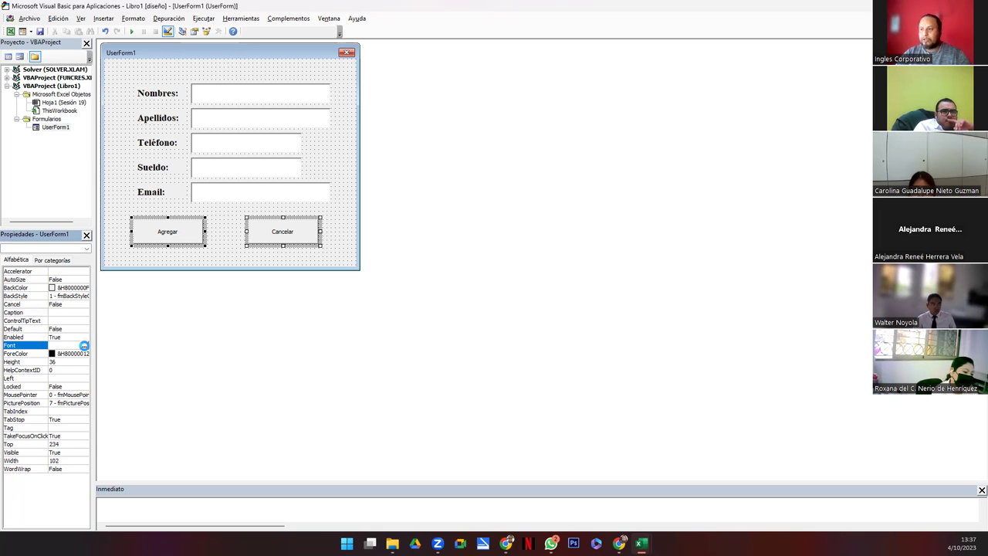
click(85, 346)
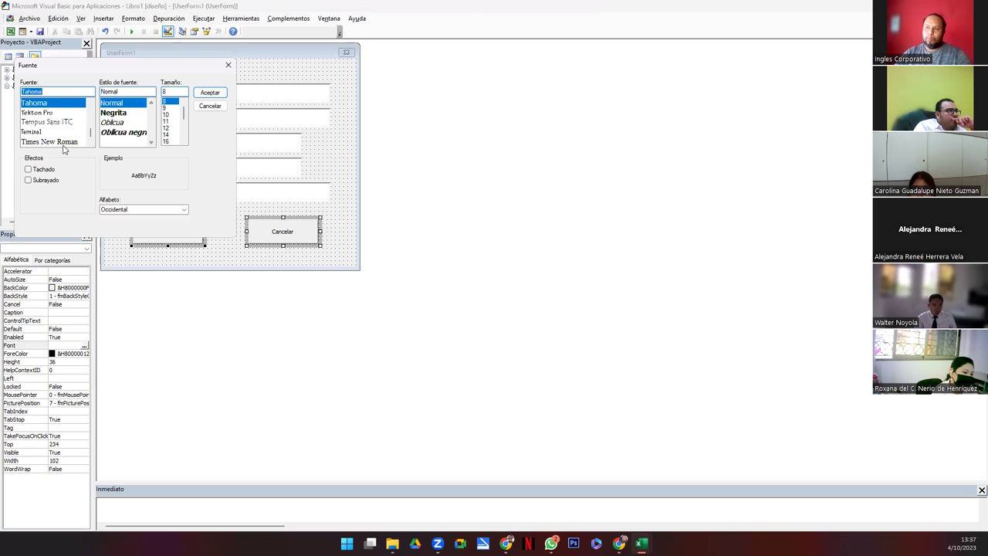
click(113, 113)
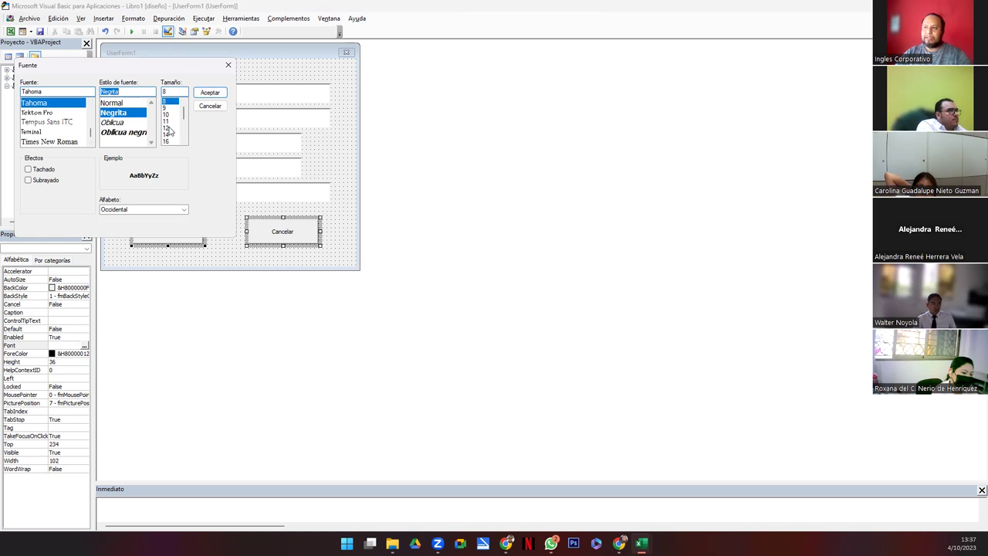
click(167, 127)
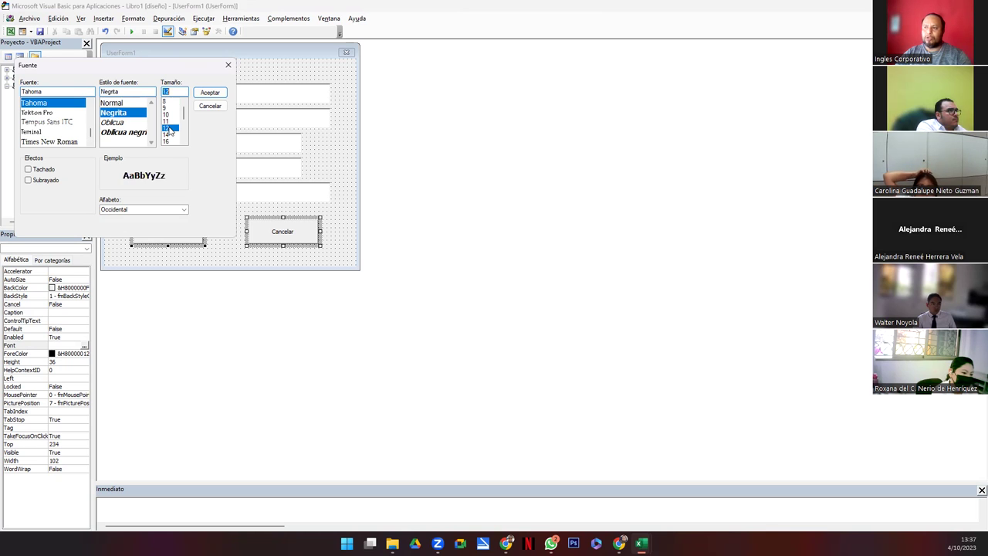
click(209, 92)
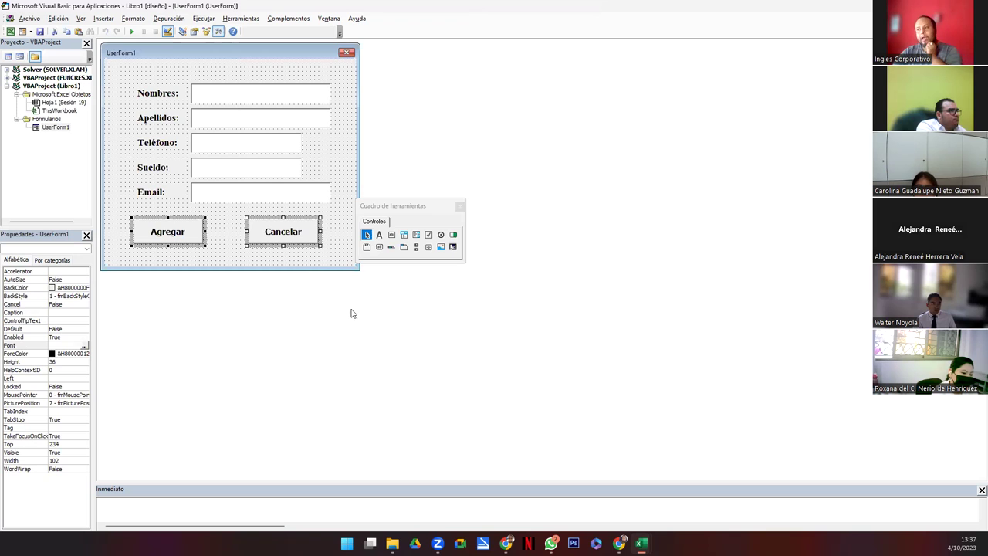
click(342, 258)
Step: Rename the form from UserForm1 to frmAgregarUsuario
click(387, 207)
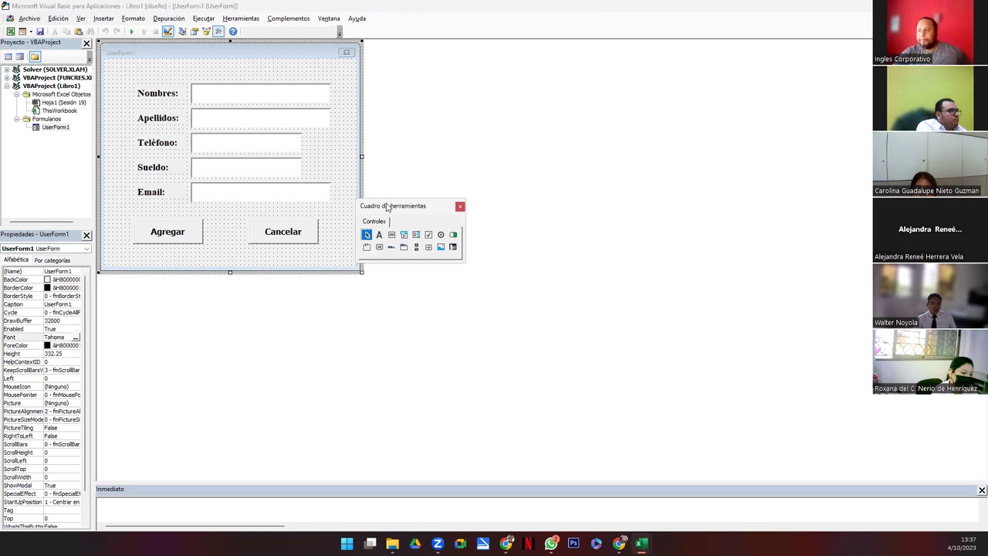
drag(388, 207, 420, 143)
click(166, 80)
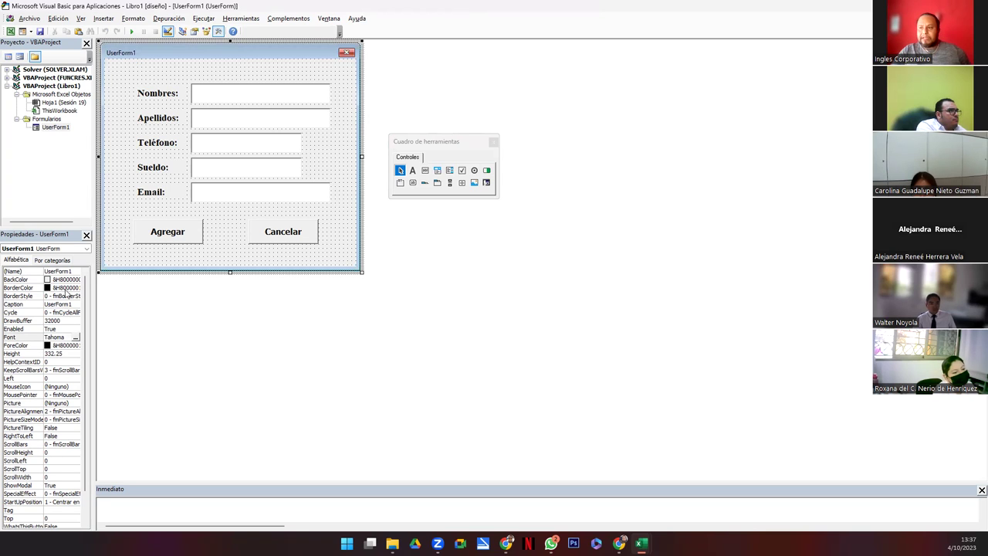
click(65, 271)
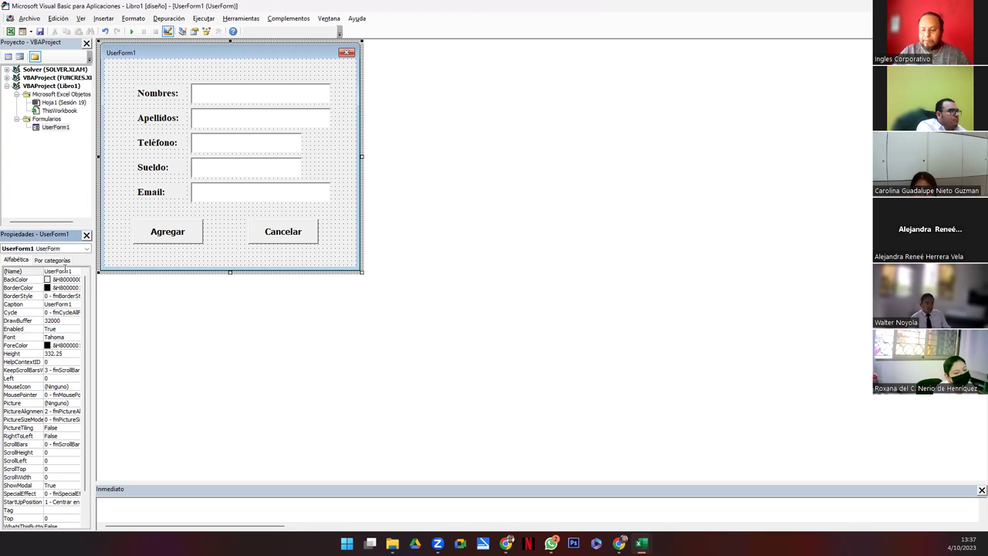
double_click(65, 271)
key(BackSpace)
text(frmAgregar)
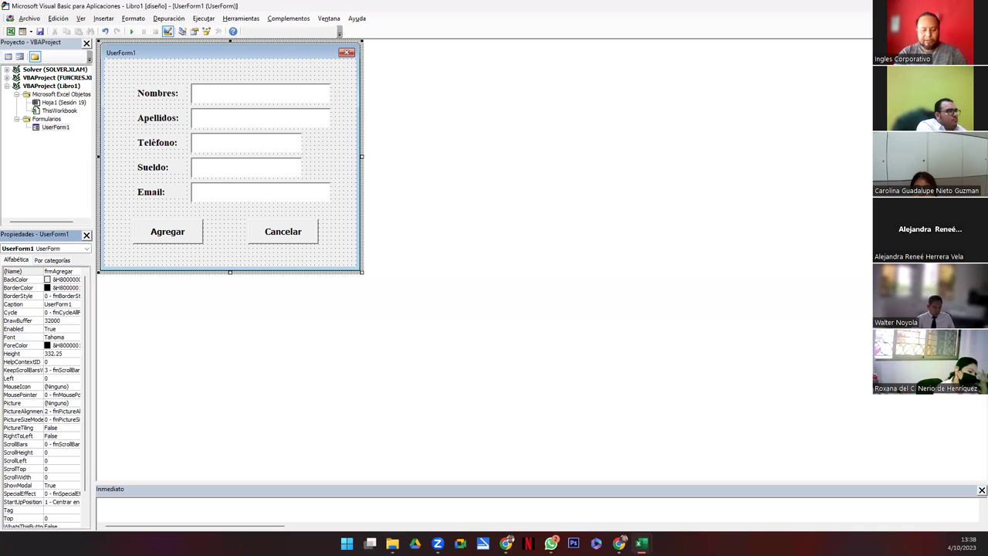
text(Usuario)
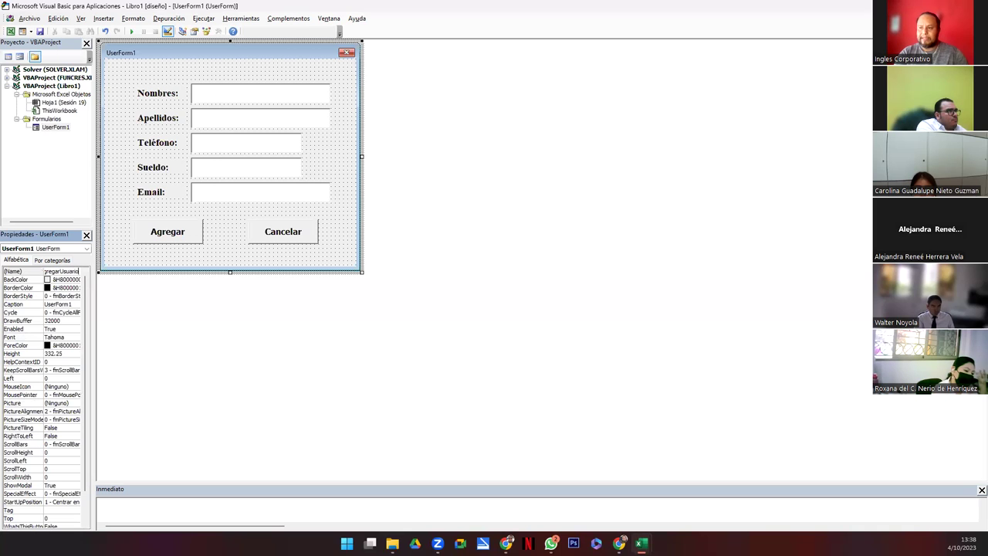
key(Return)
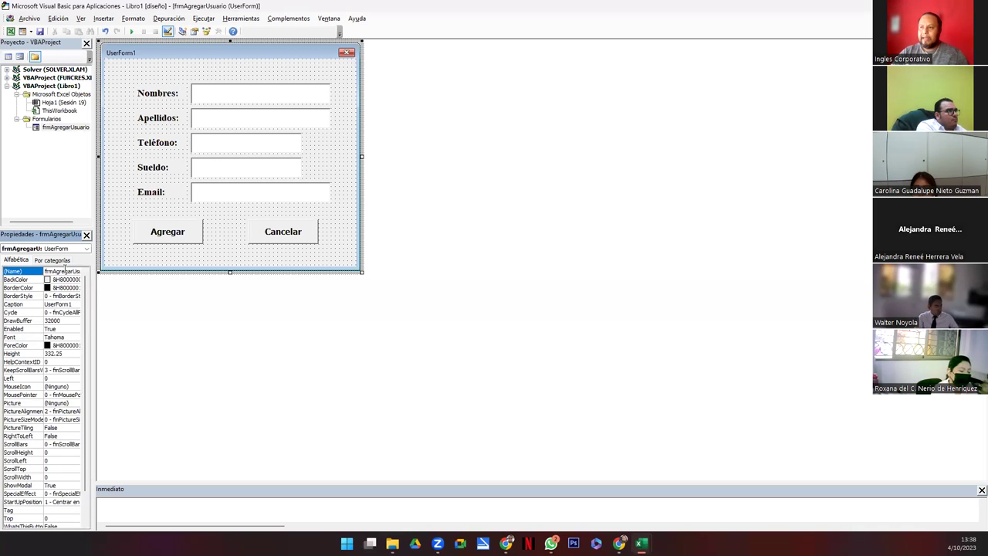
Step: Set the form's title caption to 'Agregar Cliente'
click(51, 128)
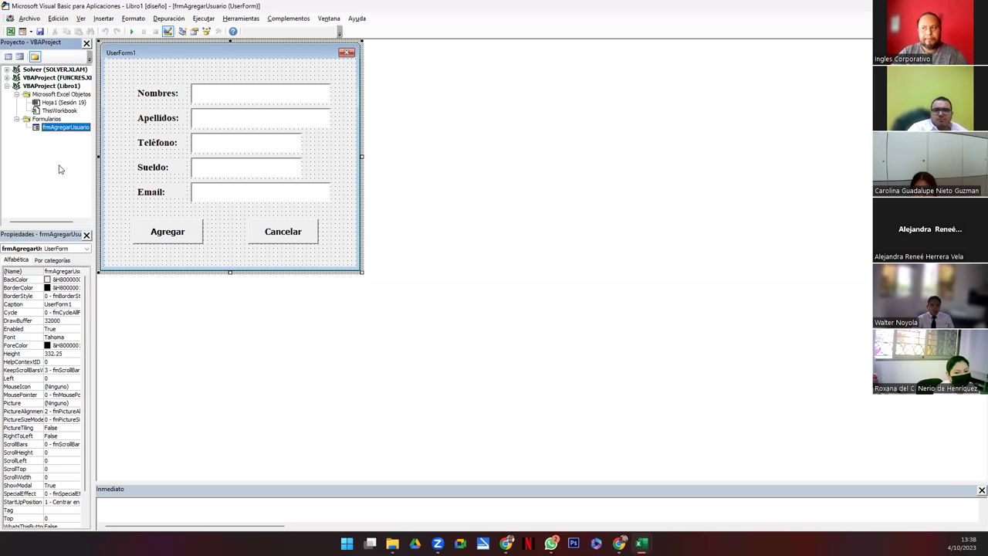
click(47, 305)
double_click(54, 304)
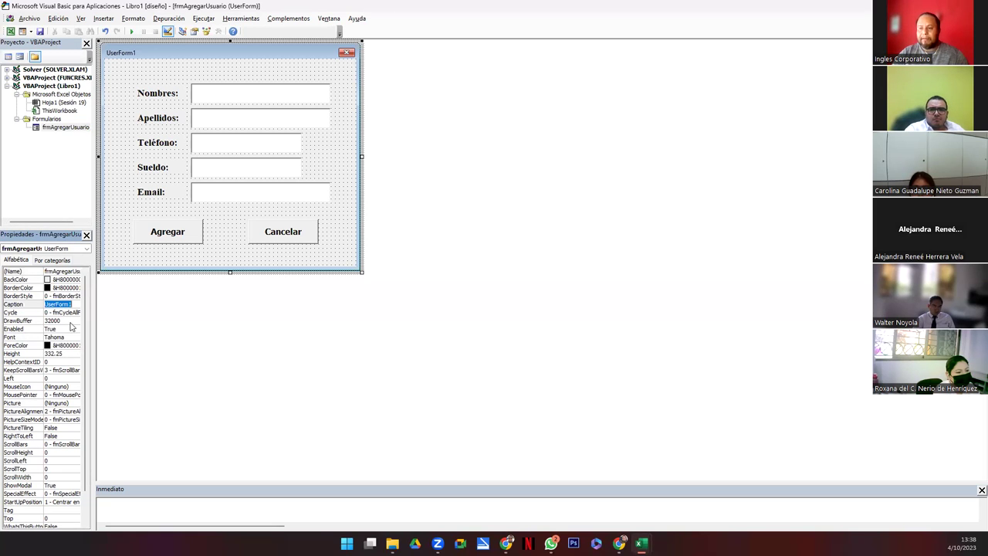
text(Agregar Cl)
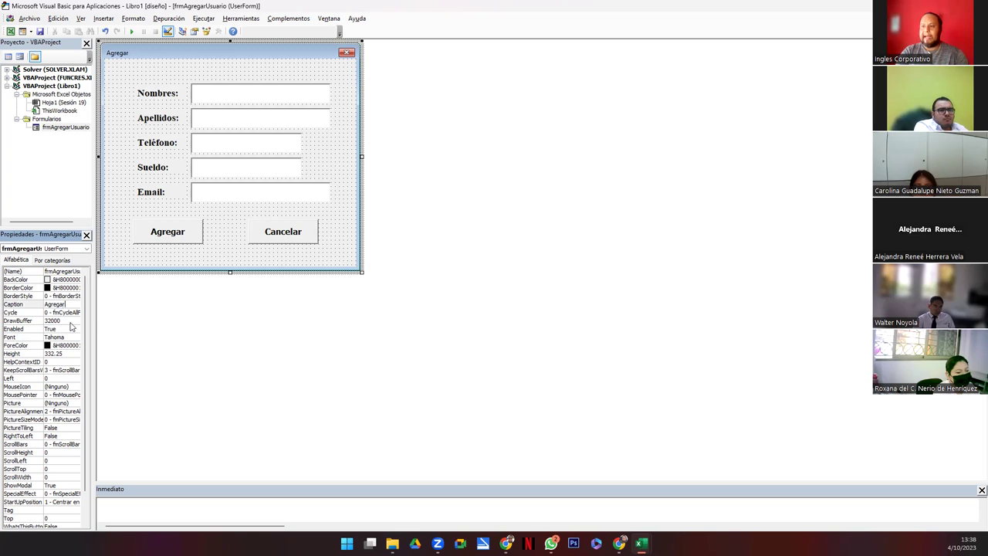
text(iente)
key(Return)
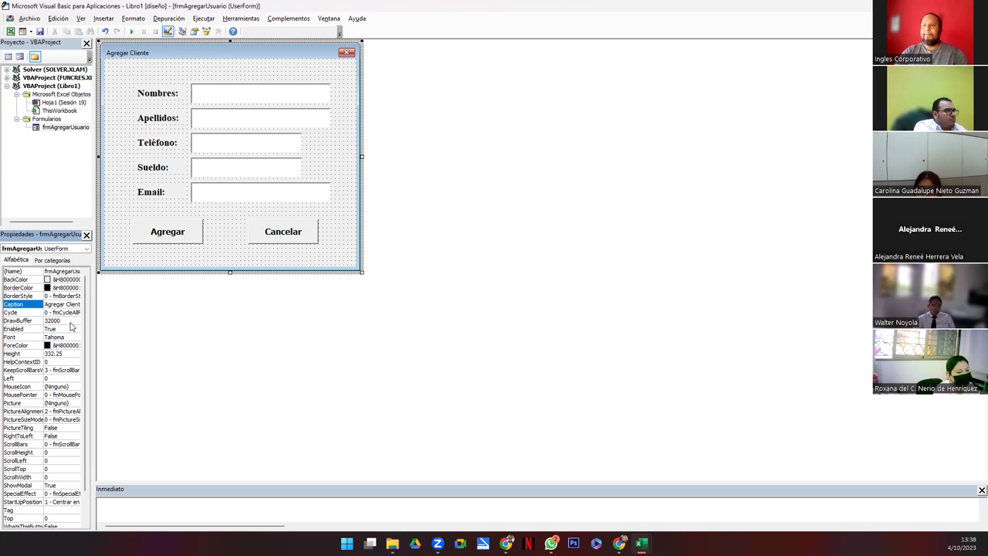
click(131, 85)
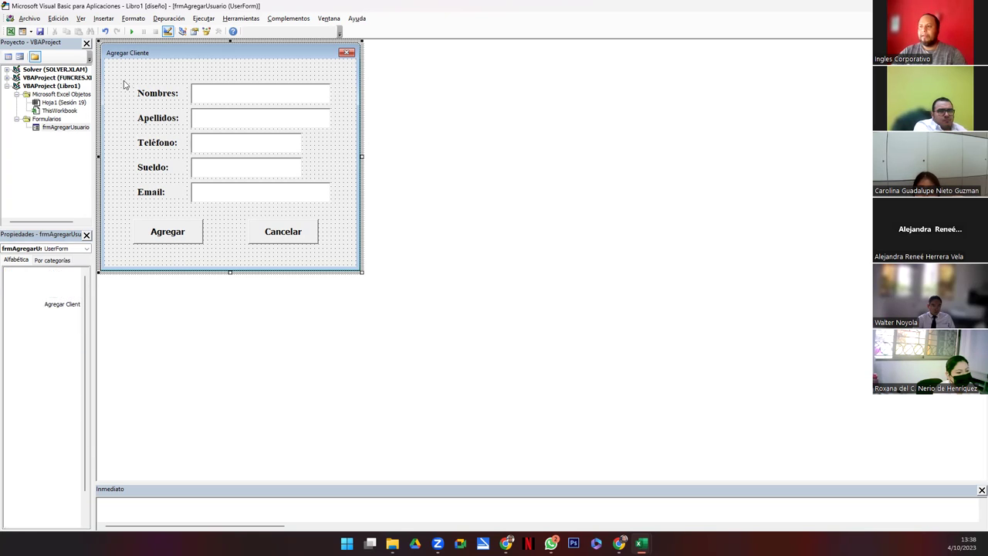
Step: Select all labels, text boxes and buttons and shift them down slightly
click(386, 210)
drag(386, 209, 415, 209)
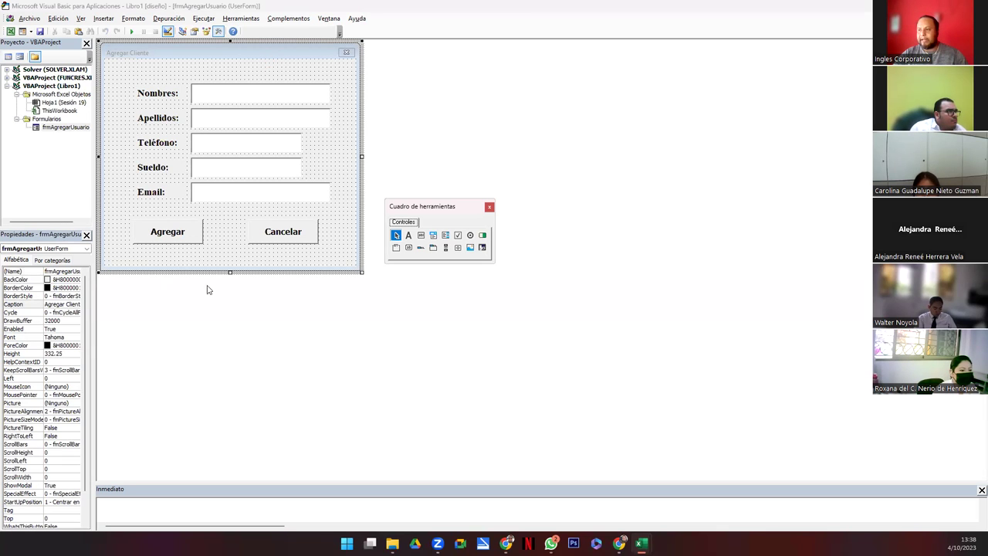
mouse_move(126, 75)
mouse_down()
mouse_move(286, 239)
mouse_move(336, 253)
mouse_move(306, 257)
mouse_up()
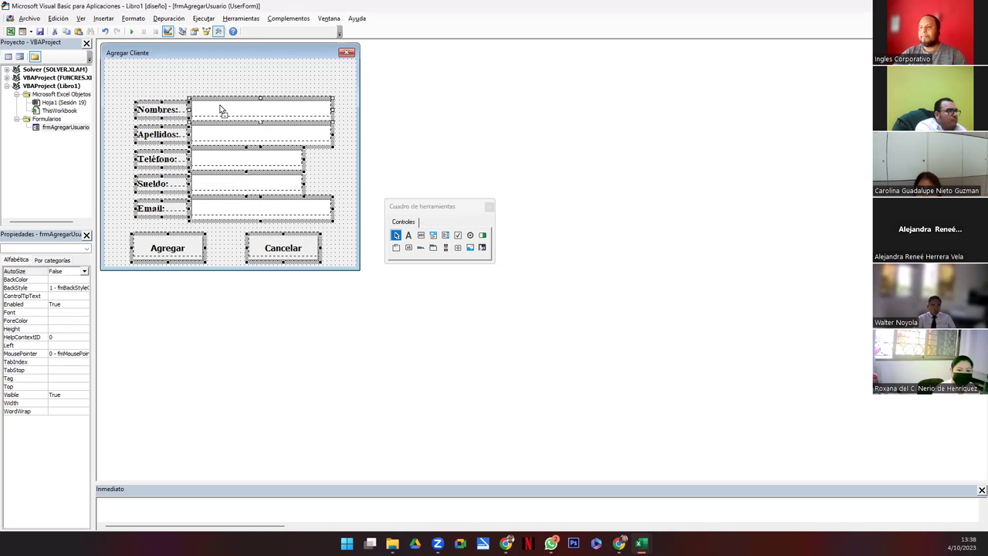
drag(220, 109, 244, 82)
click(244, 82)
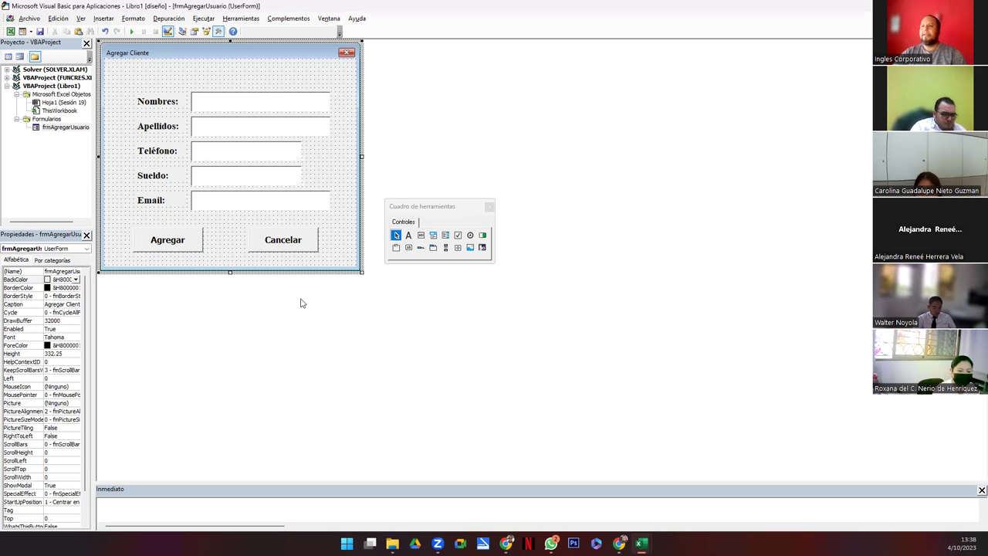
click(433, 225)
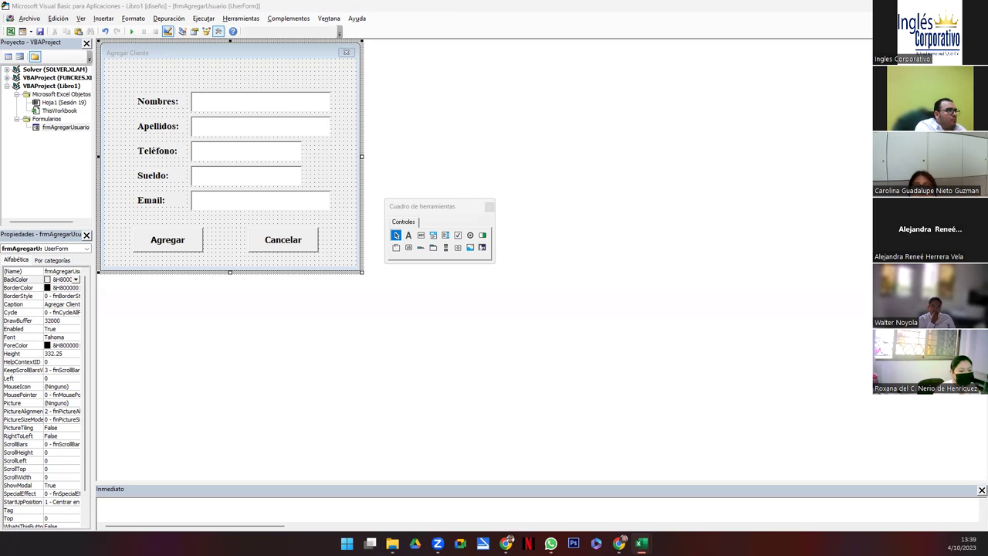
Step: Review the Nombres and Apellidos labels and the form's name property
click(152, 105)
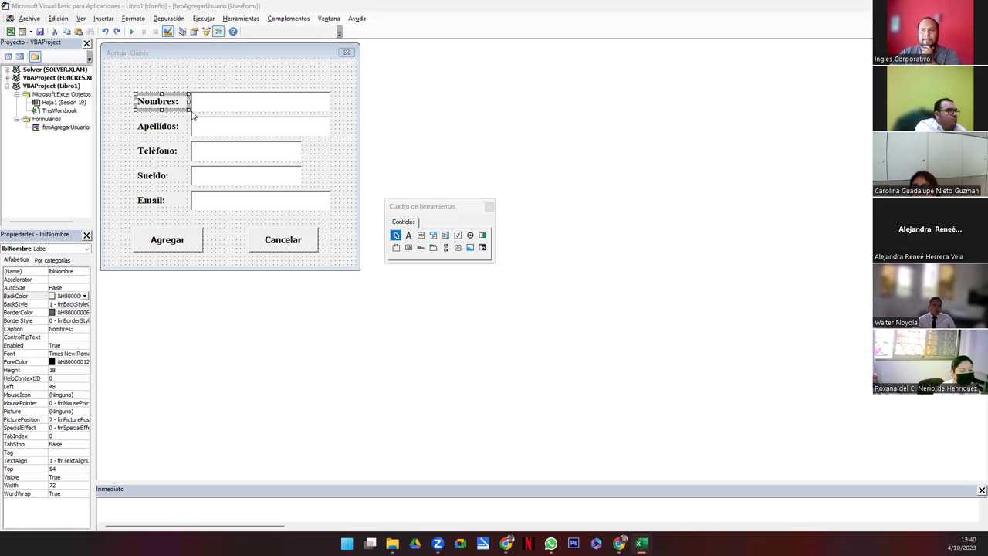
click(175, 130)
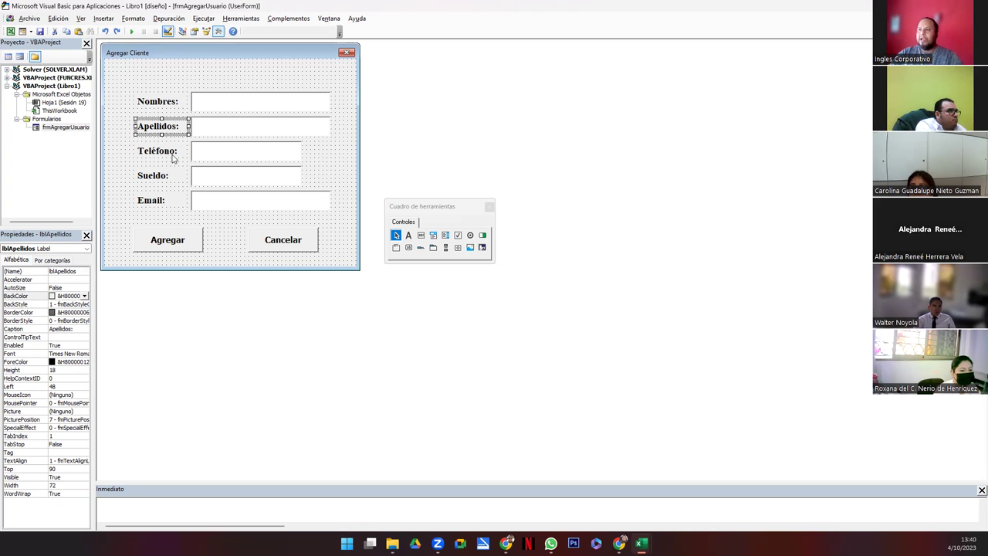
click(161, 82)
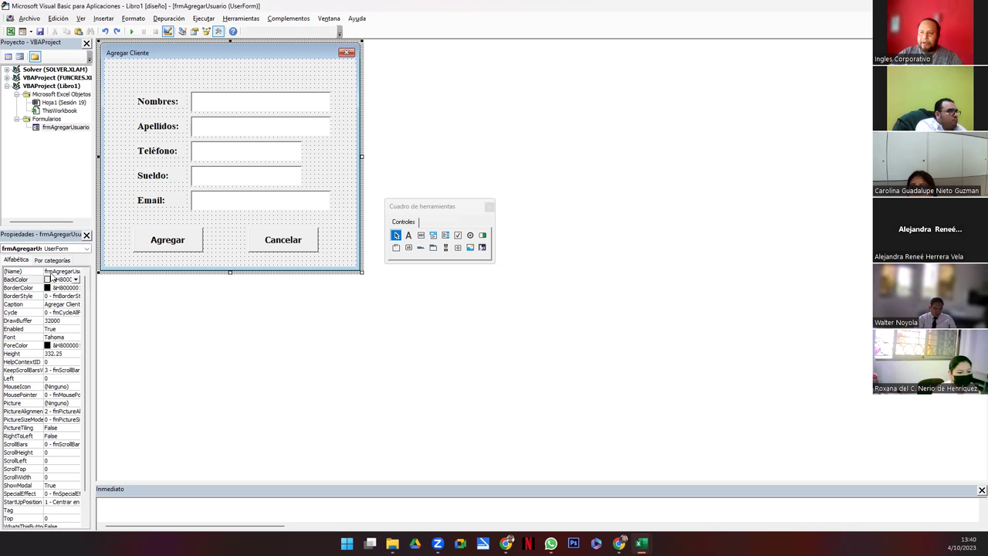
click(51, 272)
click(48, 272)
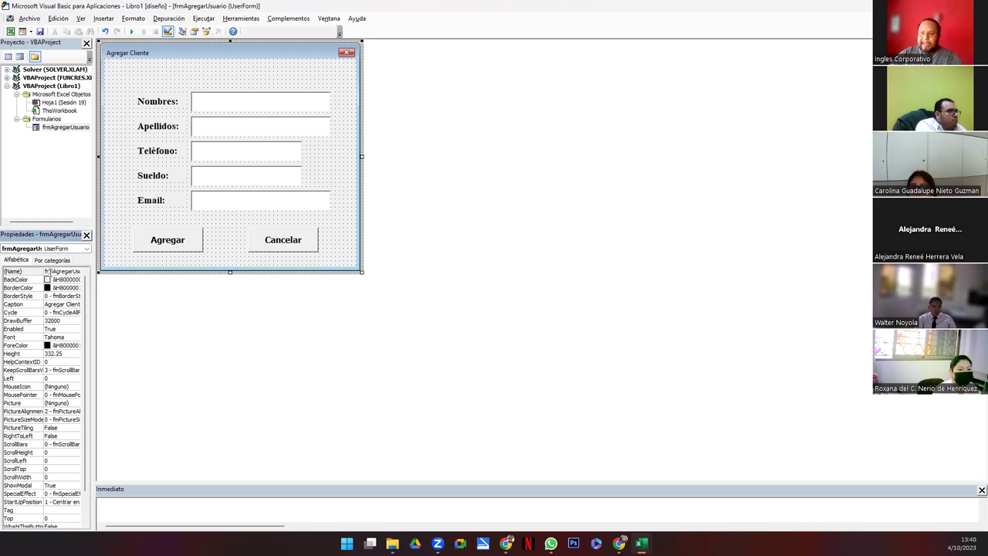
click(126, 87)
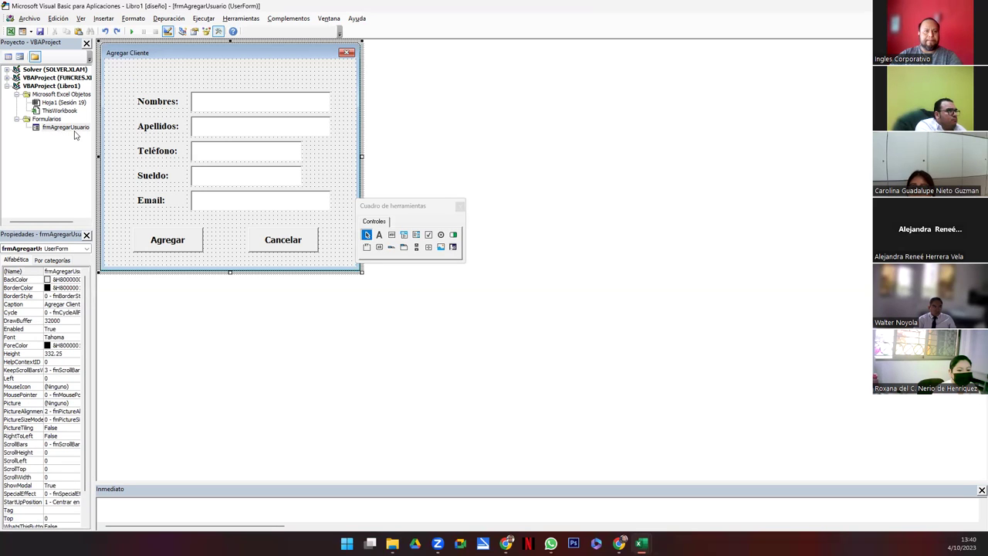
Step: Name the first two text boxes txtNombres and txtApellidos
click(226, 104)
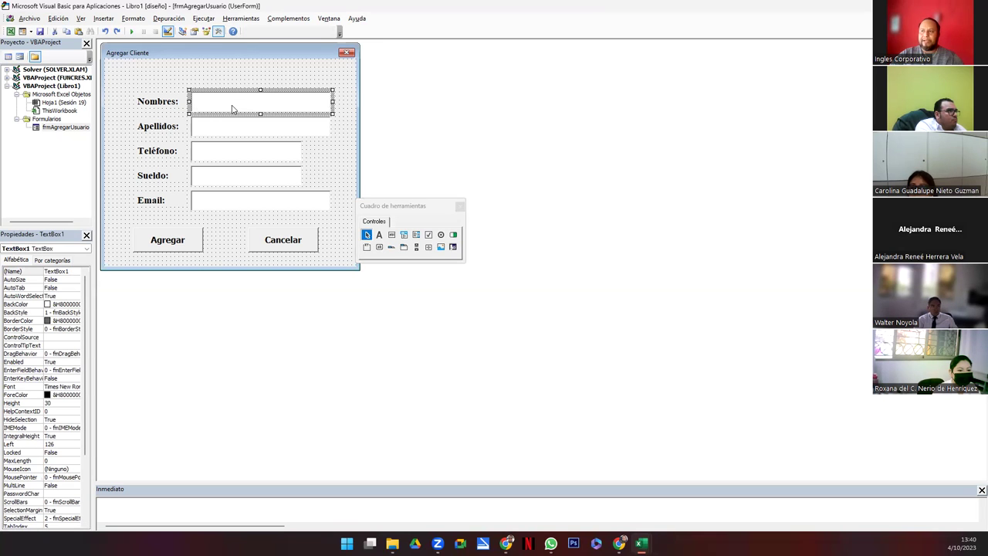
click(70, 271)
key(BackSpace)
key(BackSpace)
text(tx)
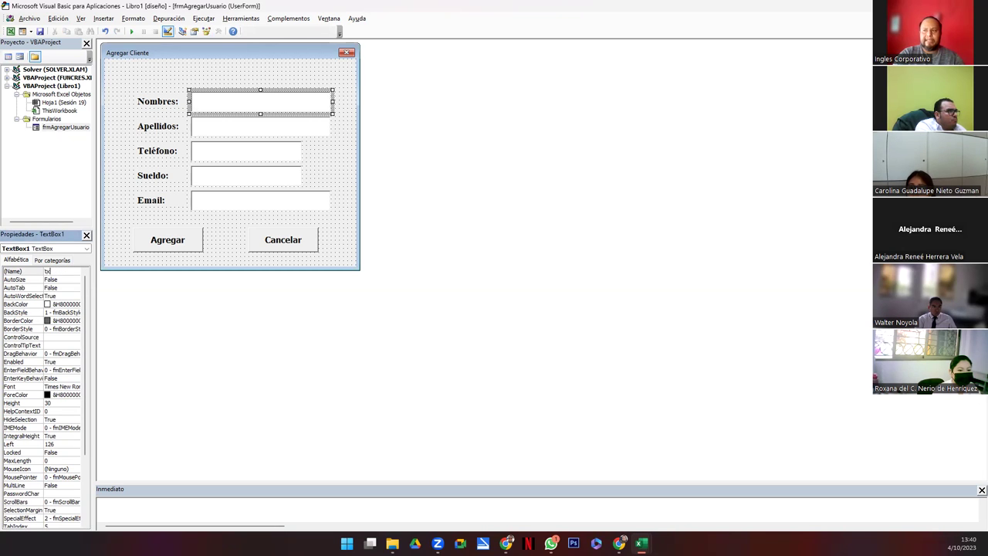
text(tNombre)
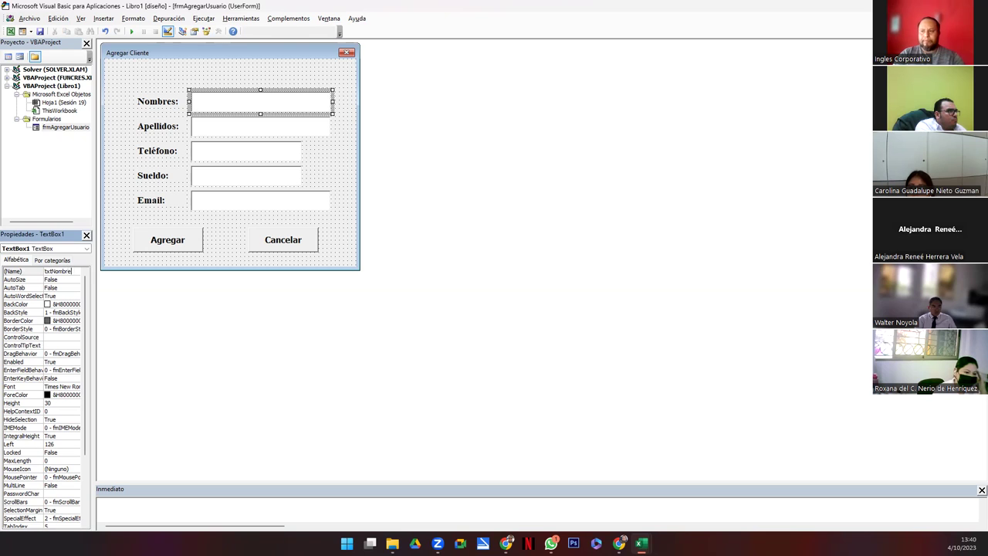
text(s)
key(Return)
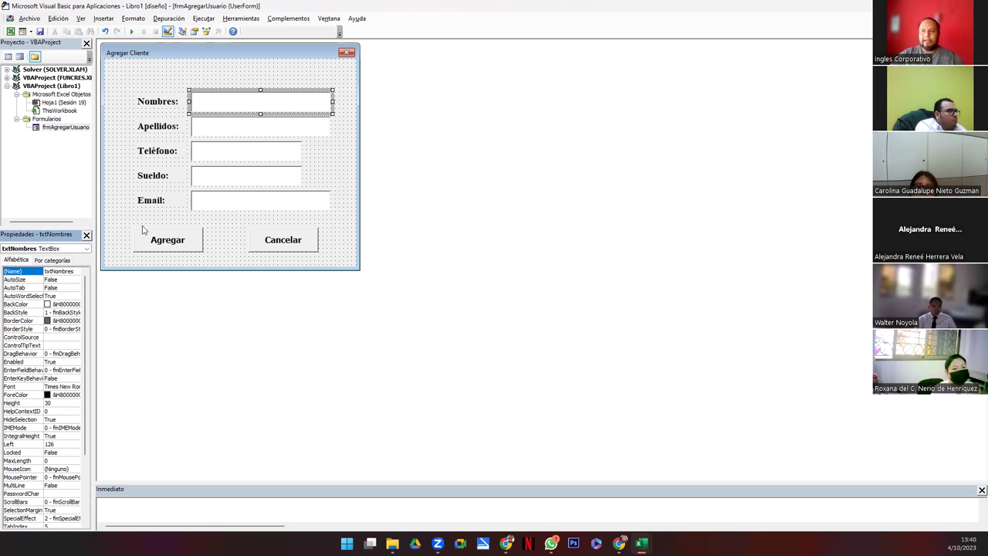
click(203, 128)
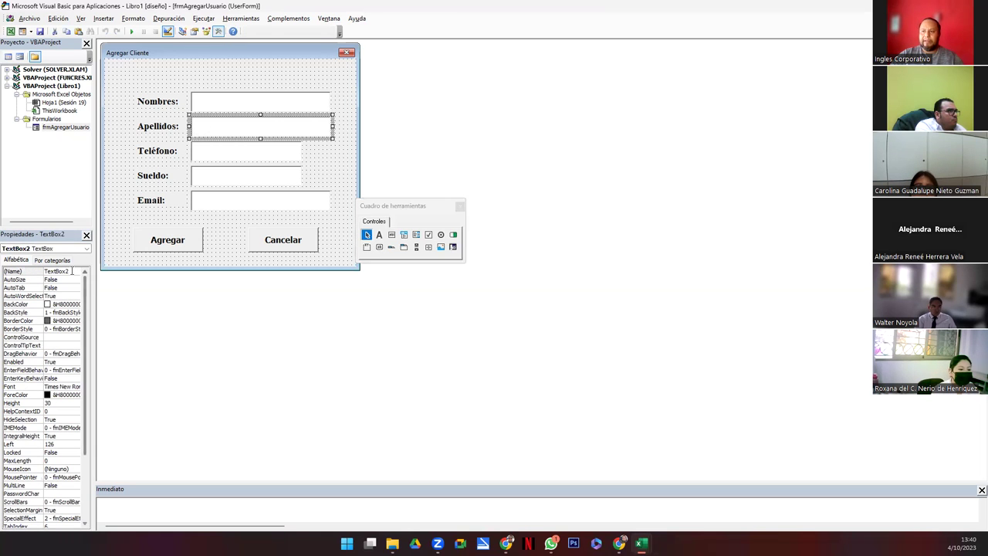
click(66, 271)
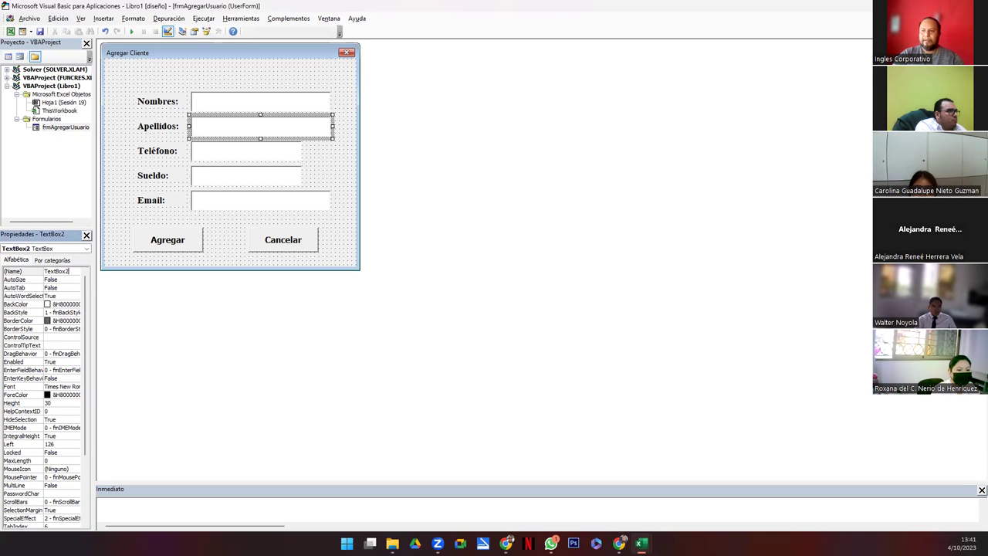
text(txt)
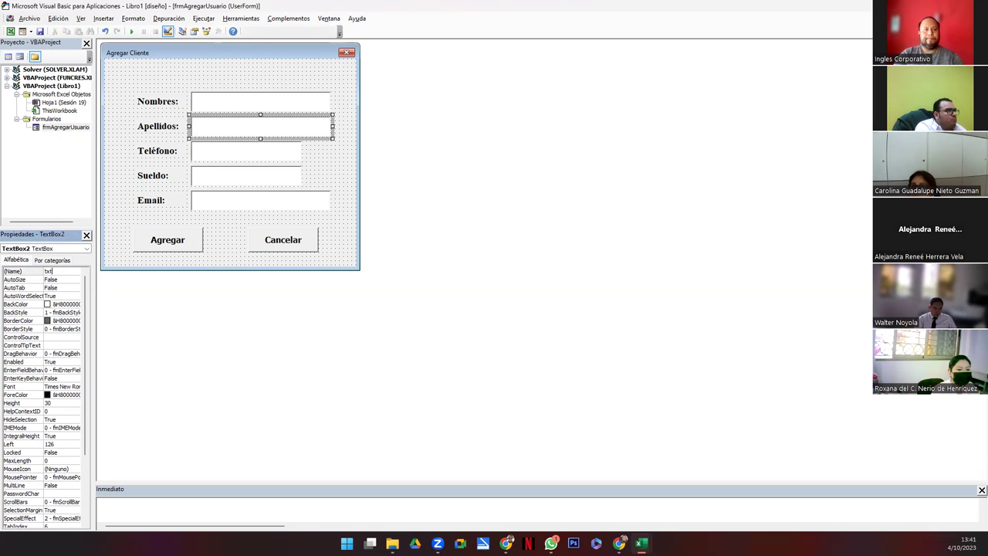
text(Apellidos)
key(Return)
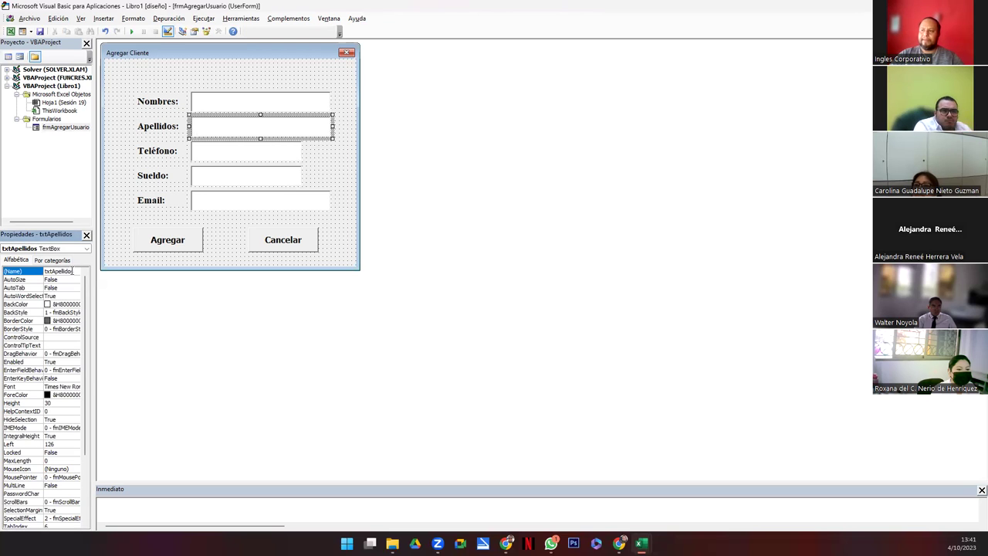
Step: Name the Teléfono and Sueldo text boxes txtTelefono and txtSueldo
click(217, 158)
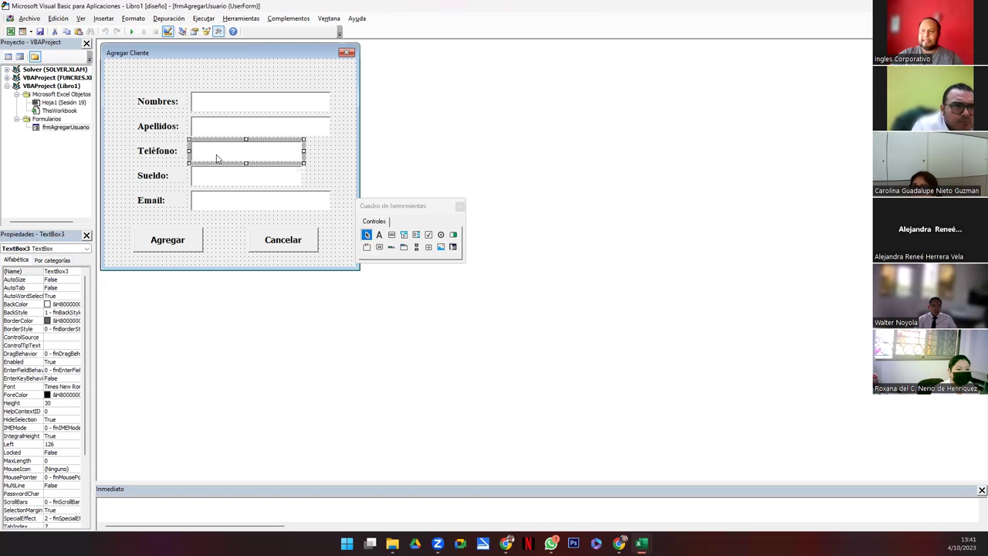
double_click(57, 271)
text(txt)
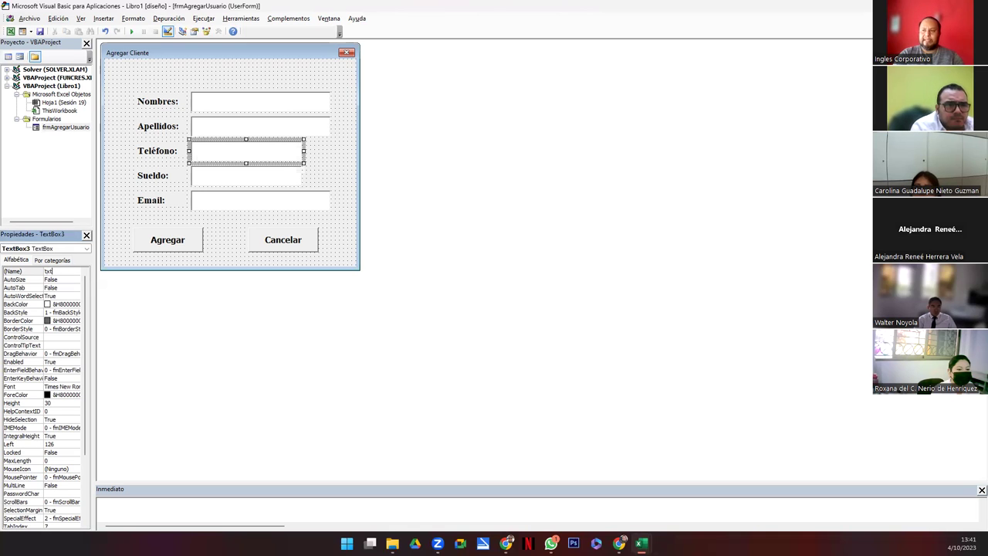
text(Telefono)
key(Return)
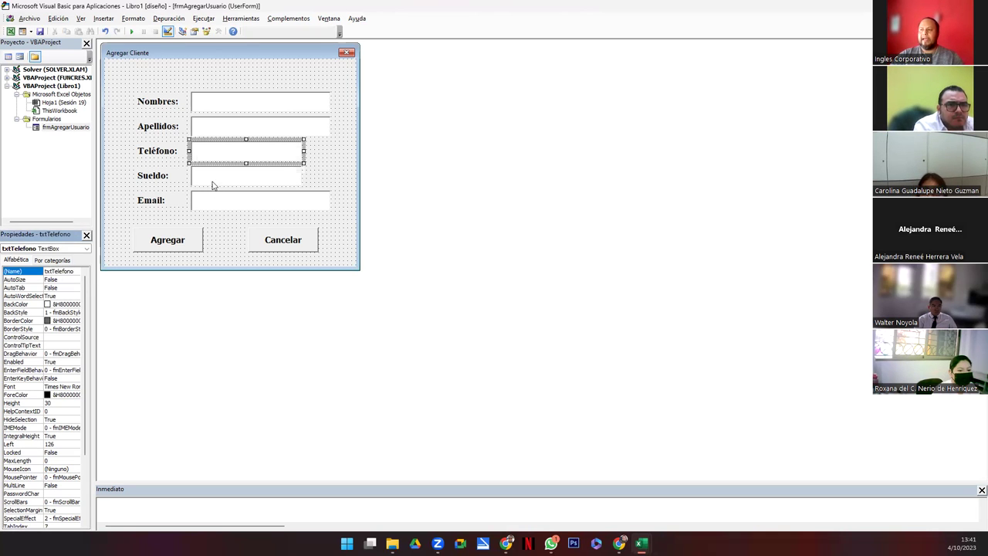
click(214, 185)
click(72, 272)
double_click(71, 272)
text(txt)
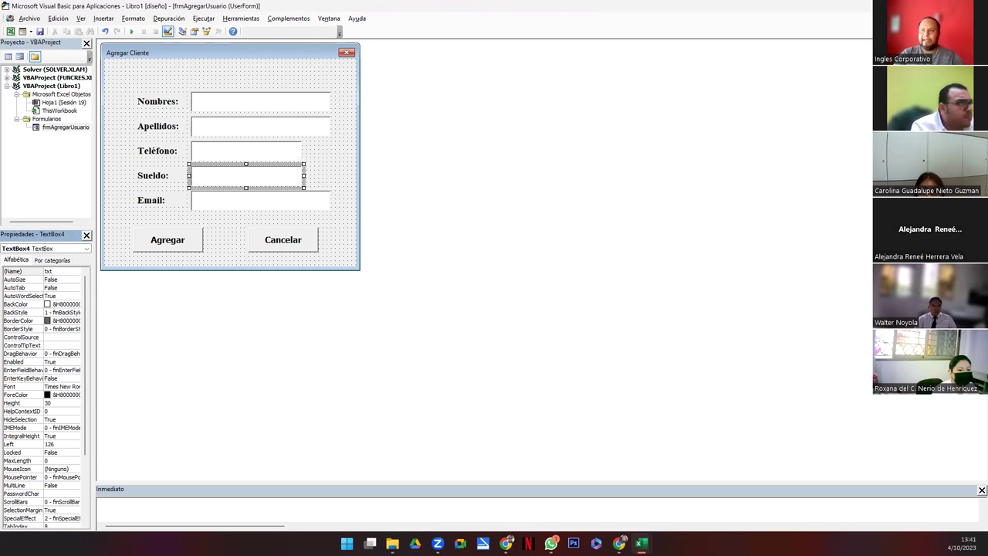
text(Sueldo)
key(Return)
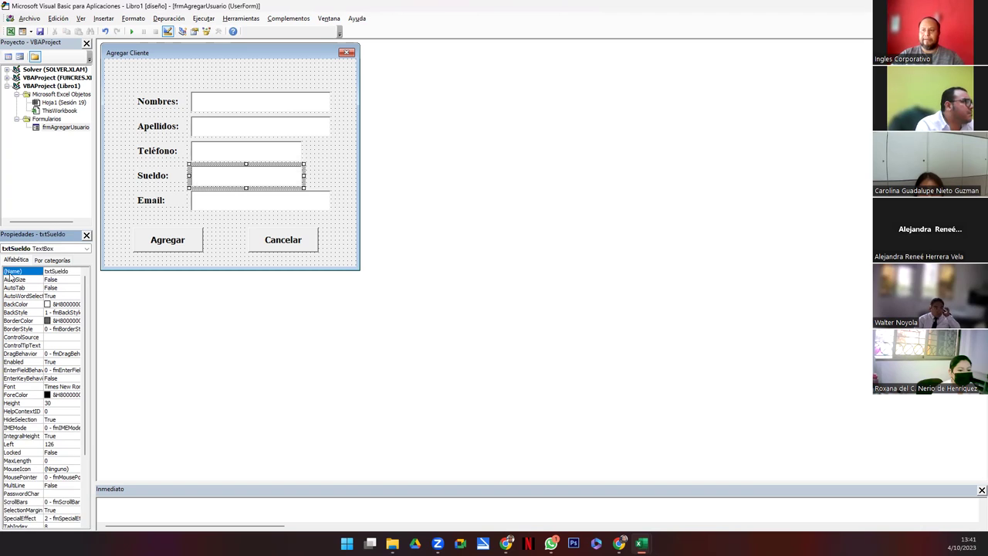
Step: Name the Email text box txtEmail
click(227, 206)
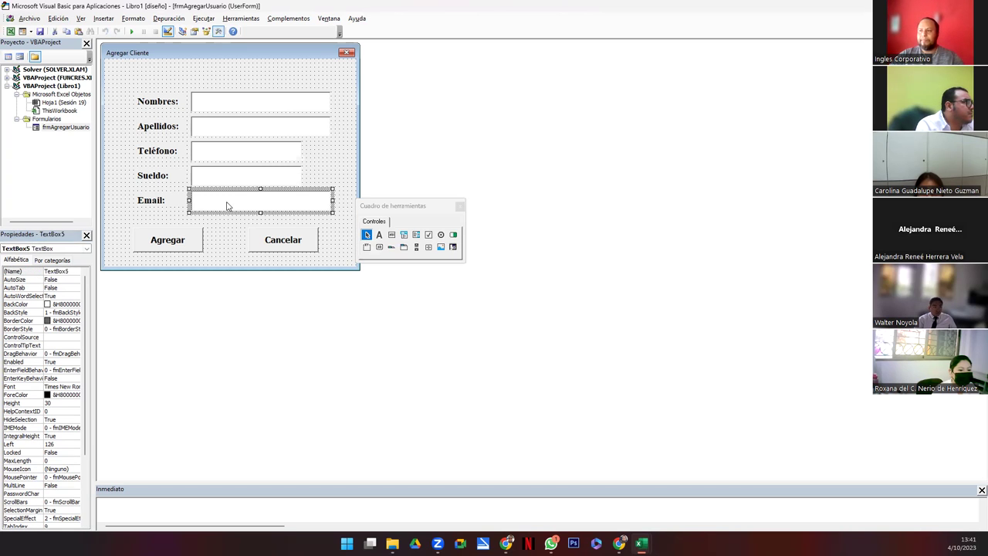
double_click(72, 272)
text(txt)
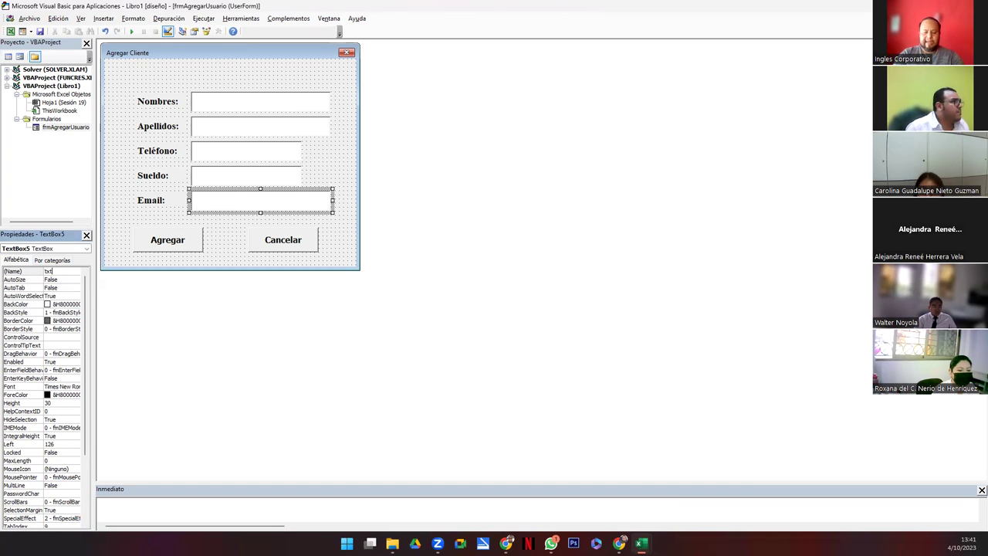
click(8, 272)
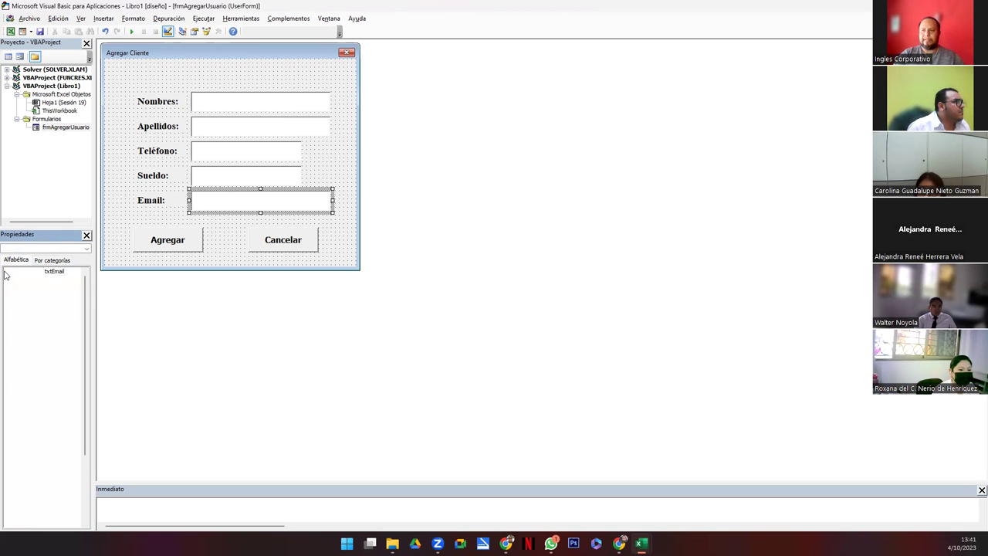
click(68, 271)
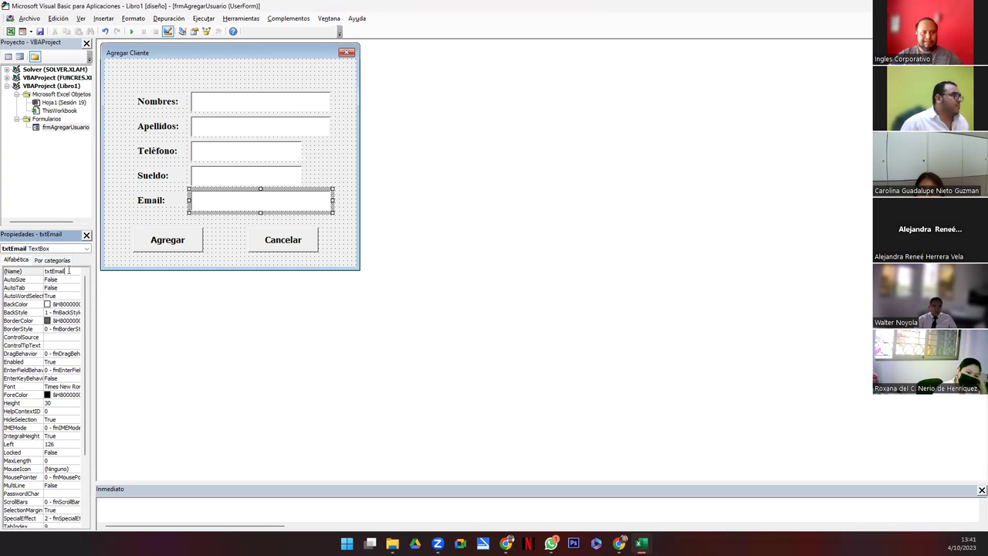
click(330, 164)
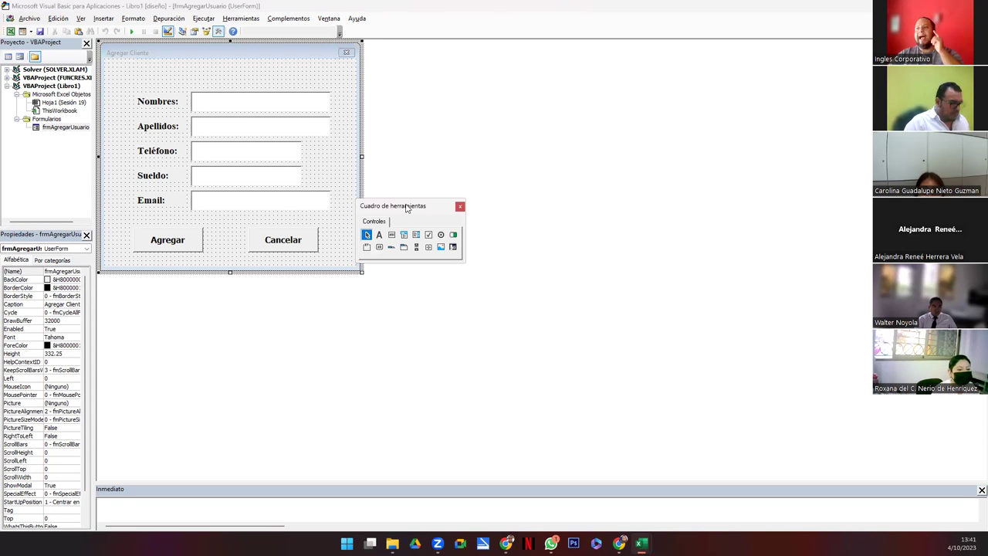
drag(400, 209, 487, 152)
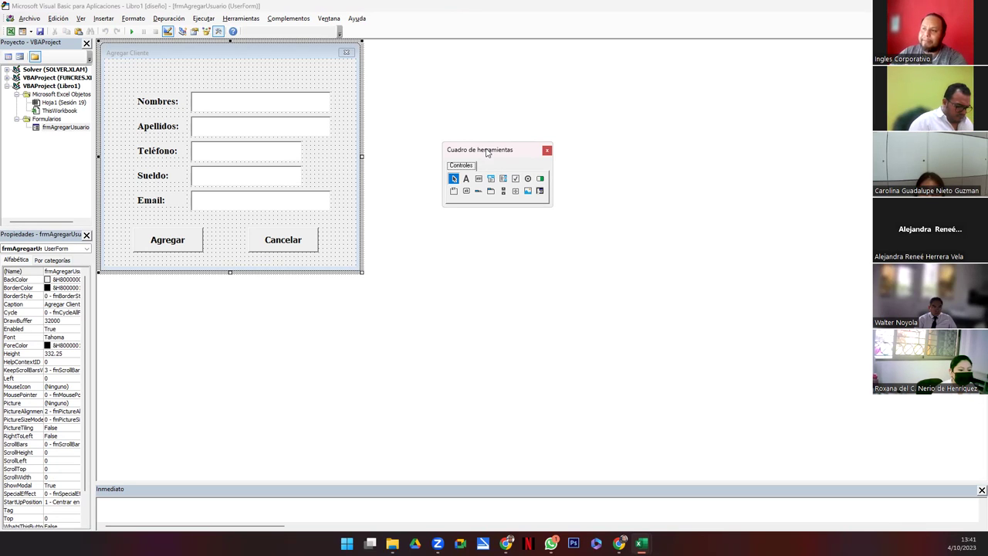
click(276, 108)
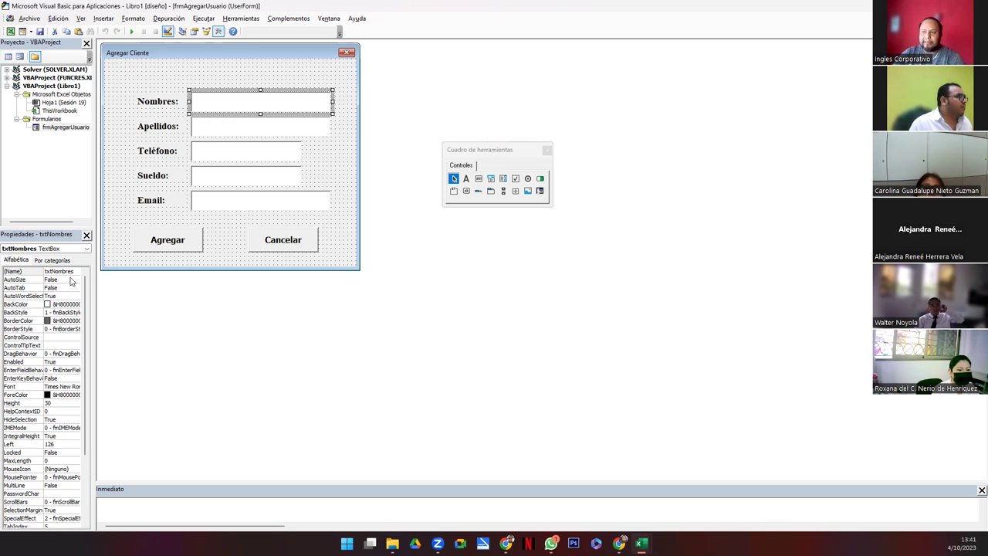
click(233, 107)
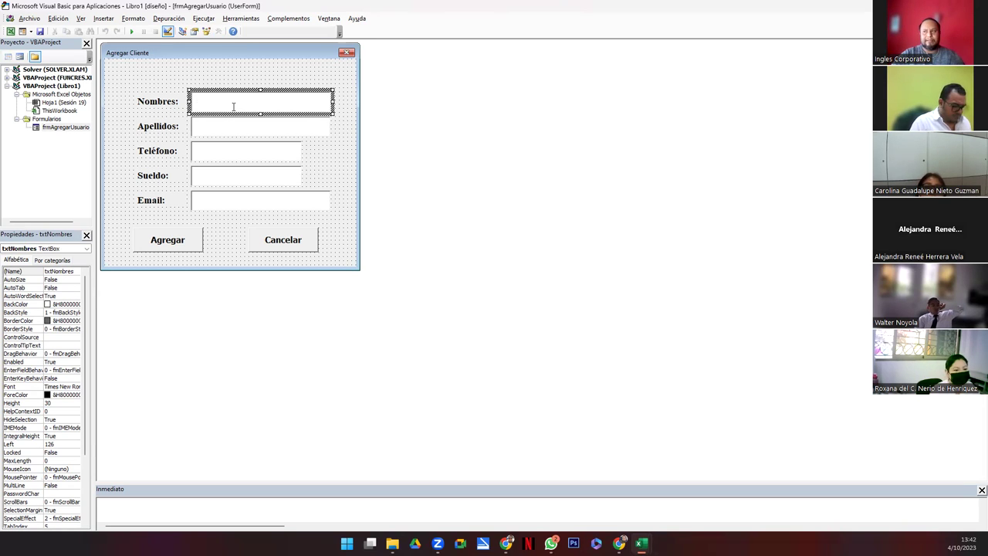
click(242, 76)
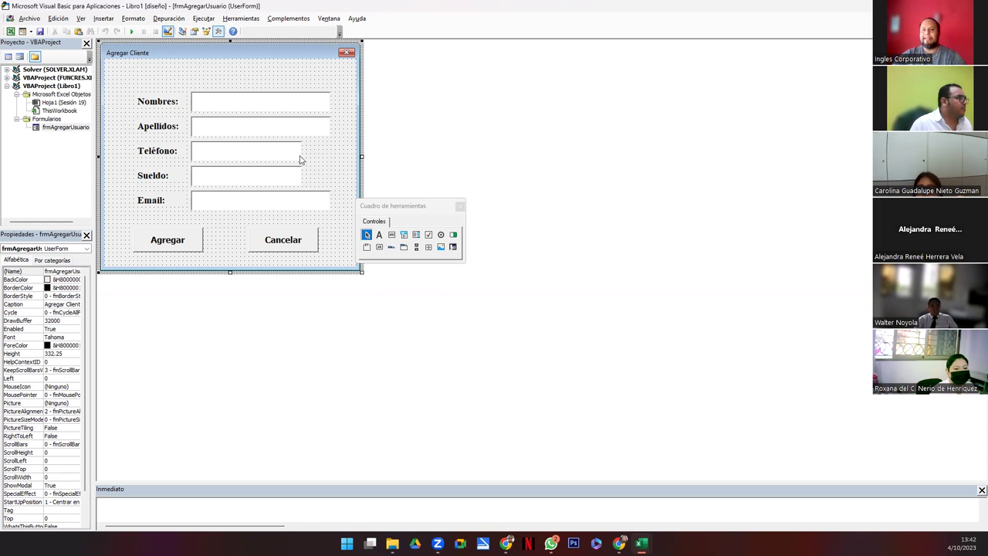
drag(407, 208, 430, 167)
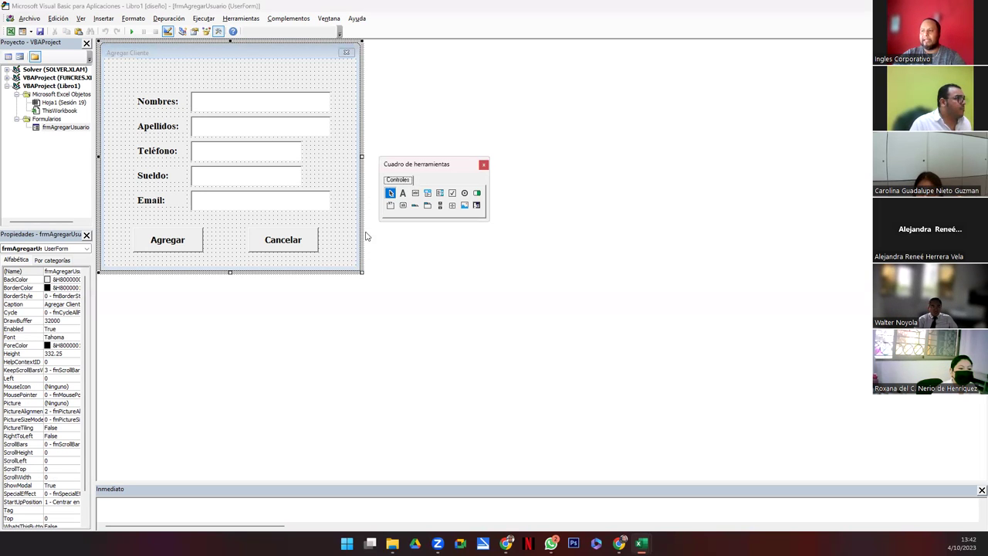
click(348, 236)
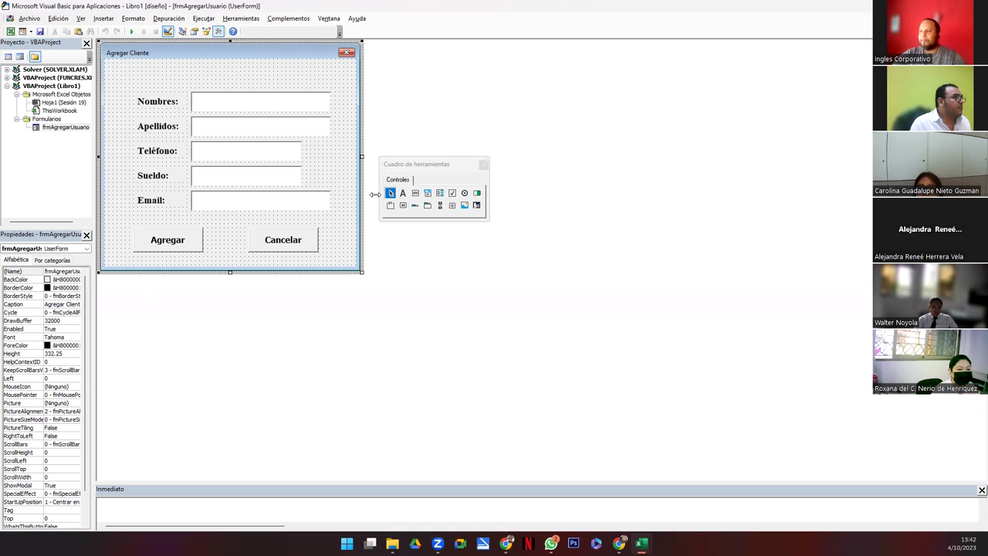
Step: Draw a wide Label1 across the top of the form and select its caption
click(404, 194)
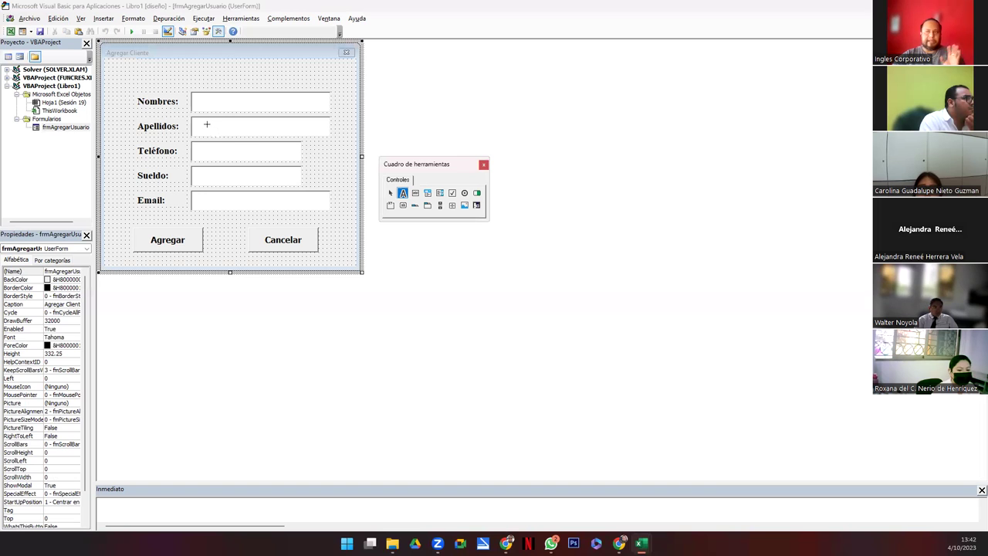
drag(112, 65, 345, 89)
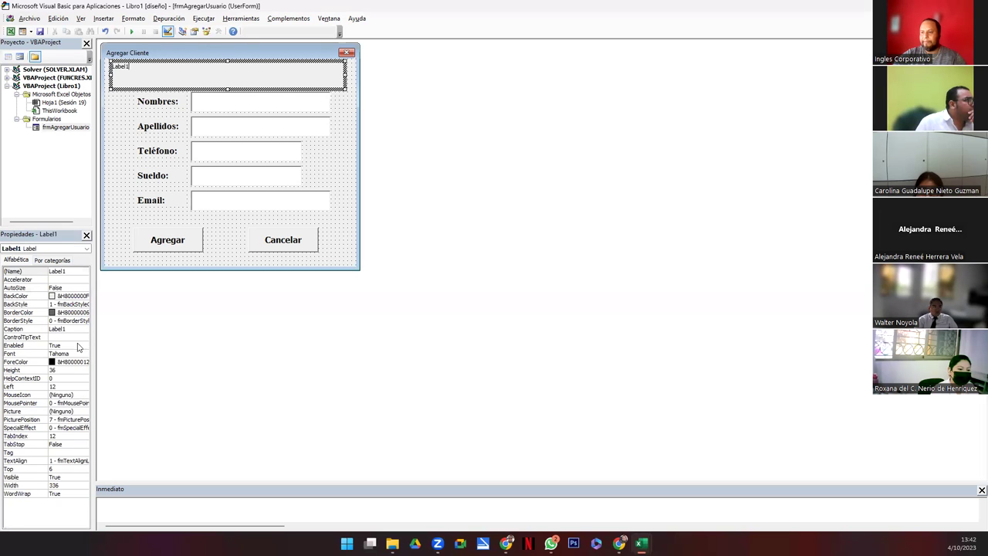
click(56, 330)
click(56, 331)
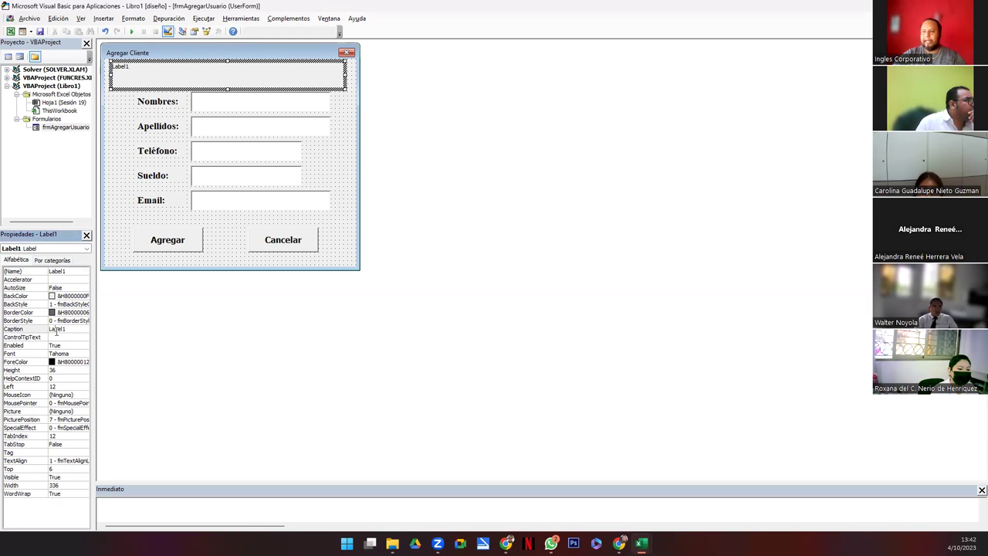
double_click(57, 331)
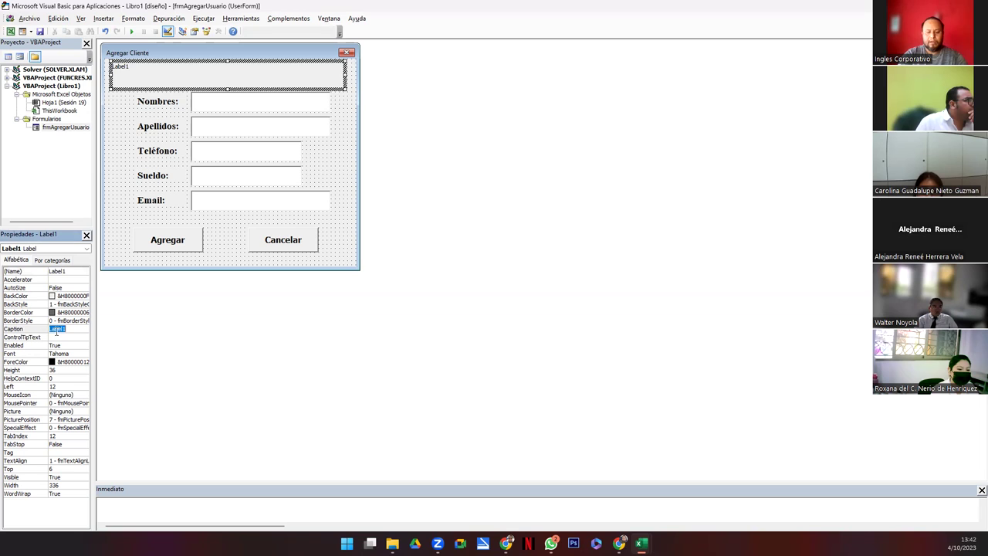
Step: Caption the label with the instruction ending 'a la Base de datos Empresarial:'
text(Ag)
text(Digite en los c)
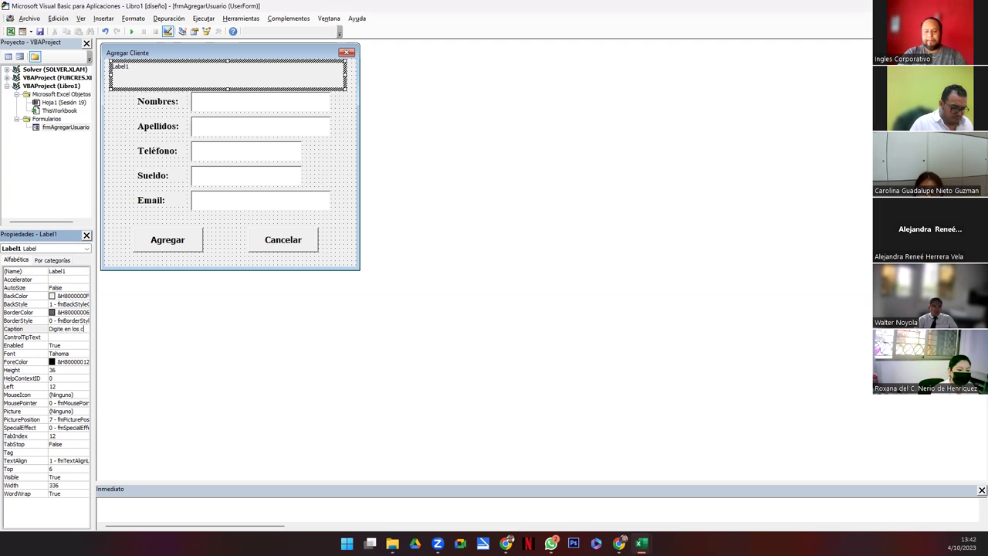
text( siguientes, l)
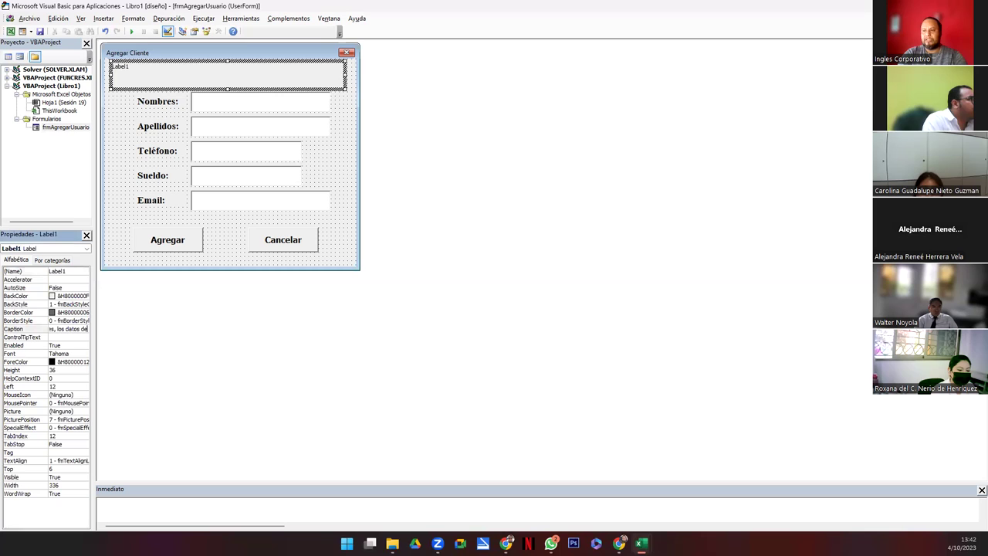
text( los)
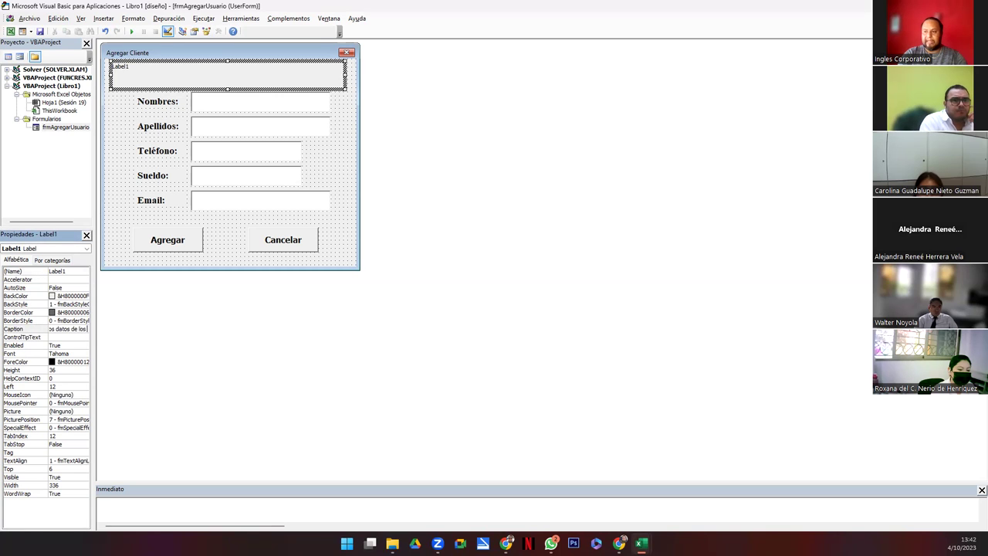
key(BackSpace)
key(BackSpace)
key(BackSpace)
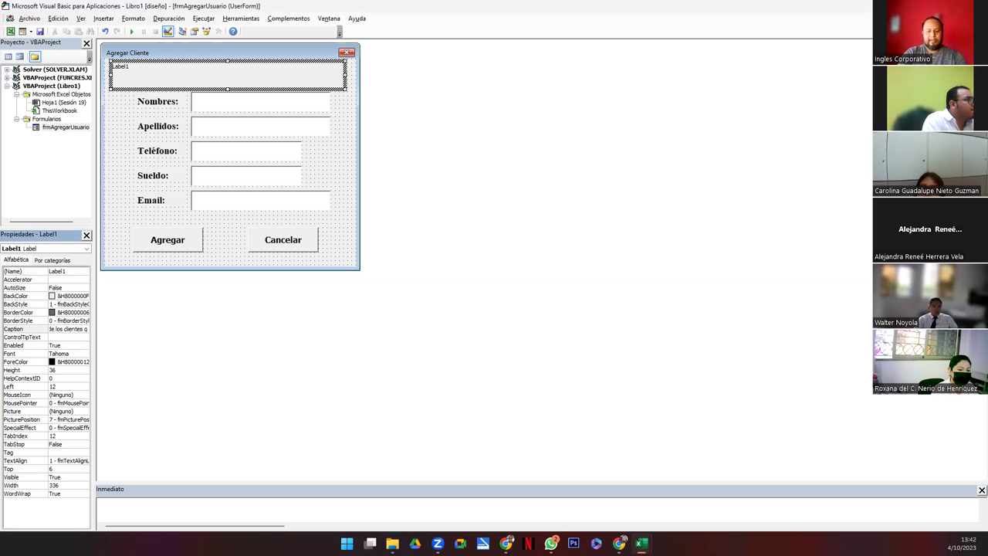
text(ue se agrega)
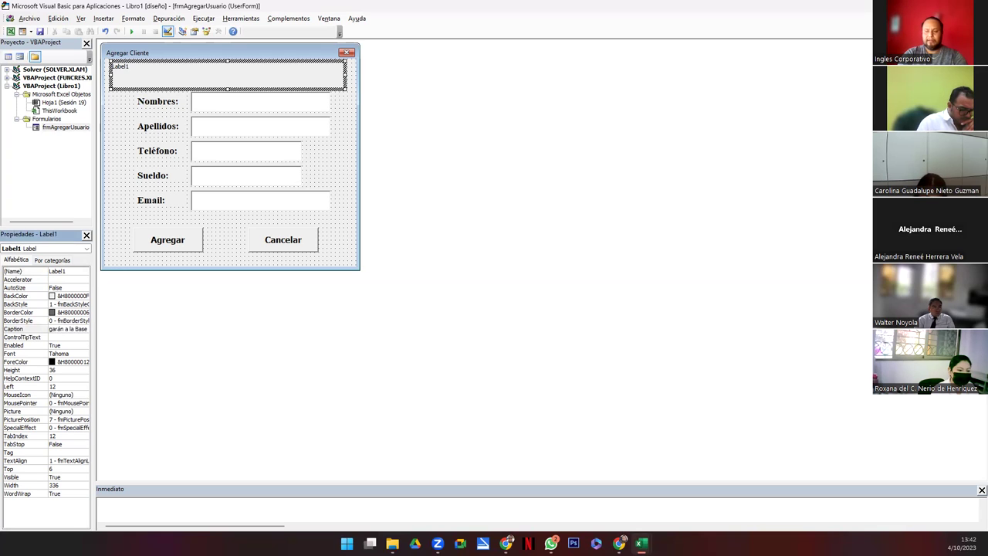
text(da)
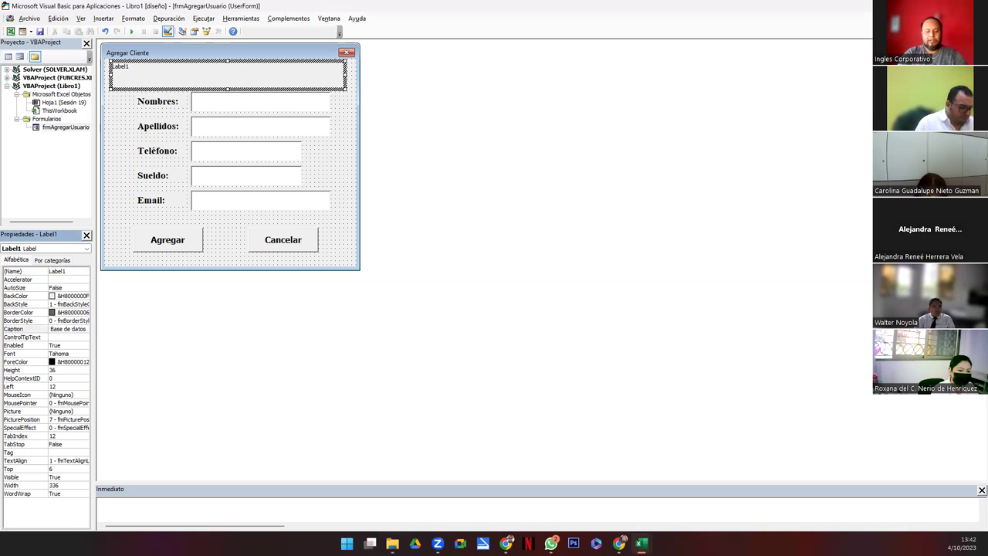
text(ial:)
key(Return)
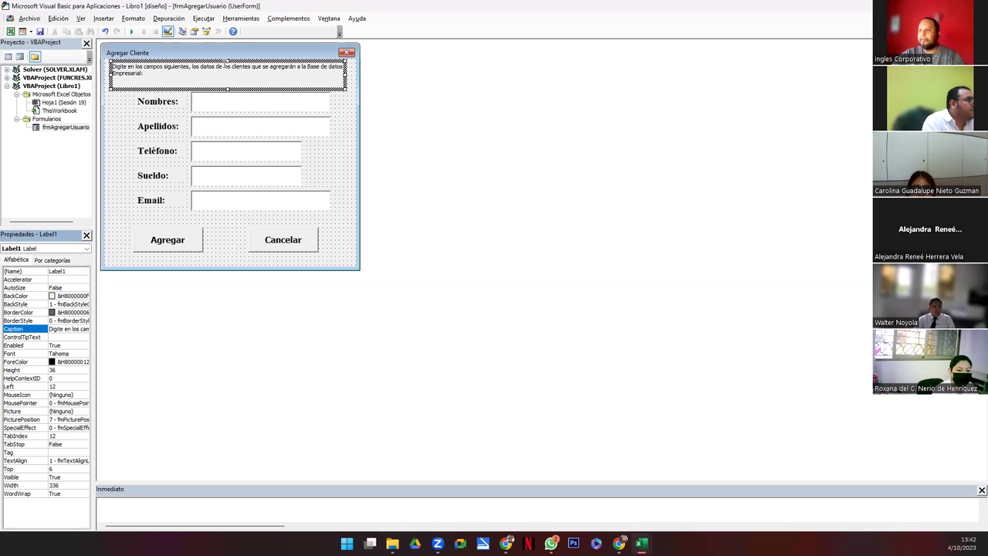
click(227, 71)
click(228, 76)
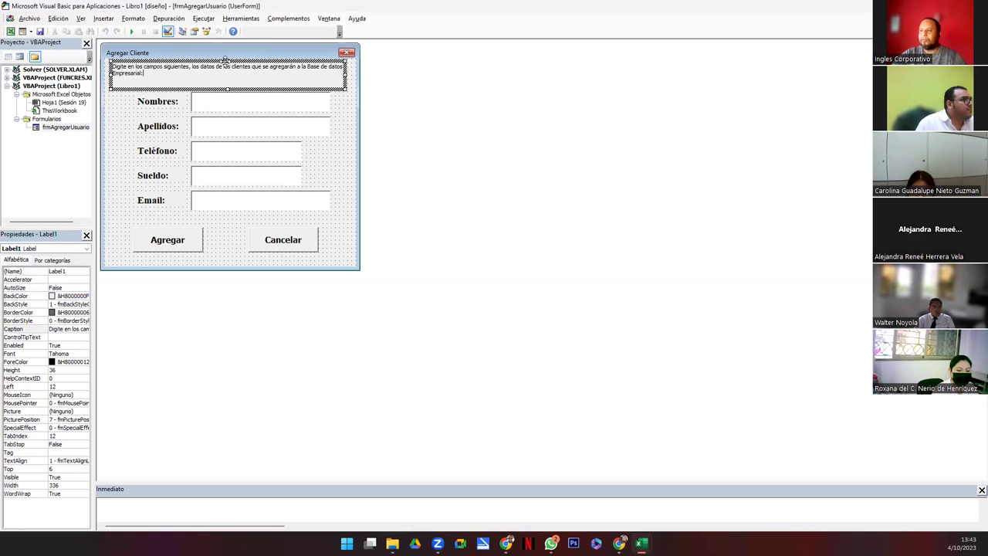
click(224, 61)
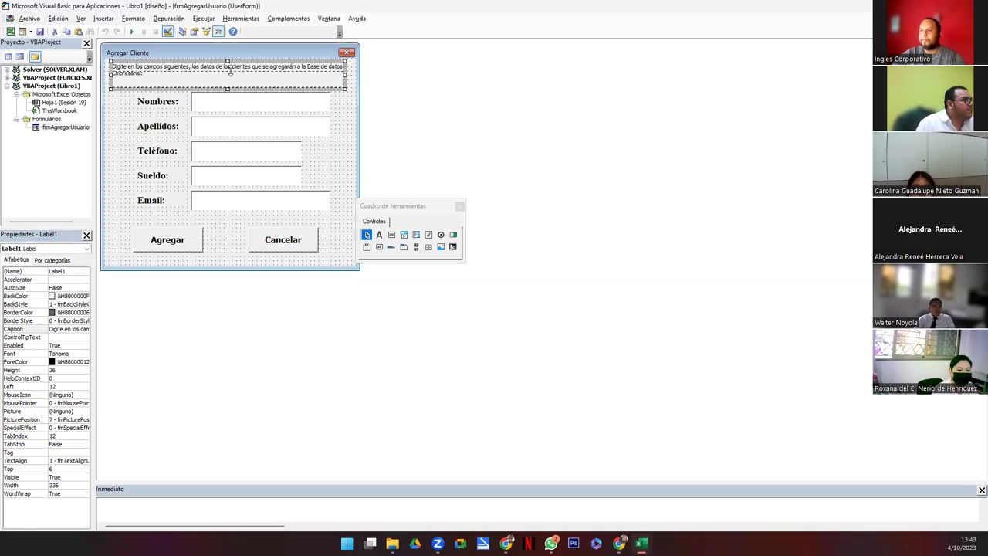
Step: Shorten the top instruction label and give its text a bold 10-point Tahoma font
drag(227, 61, 227, 69)
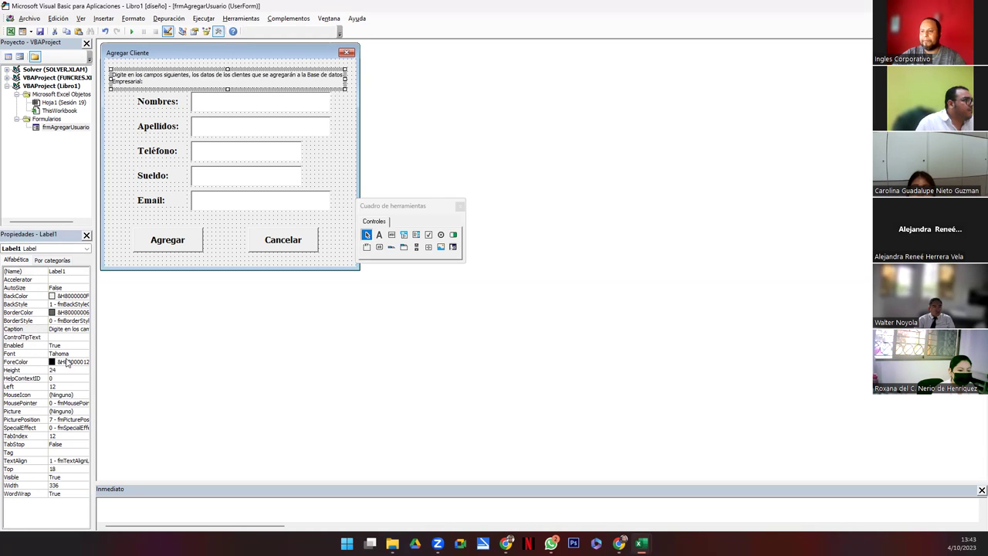
click(65, 356)
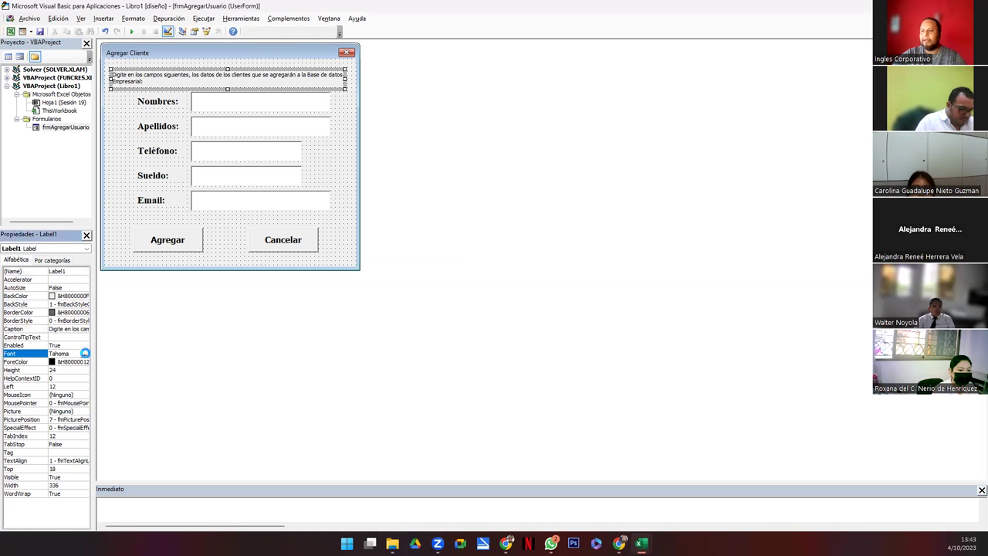
click(84, 353)
click(165, 114)
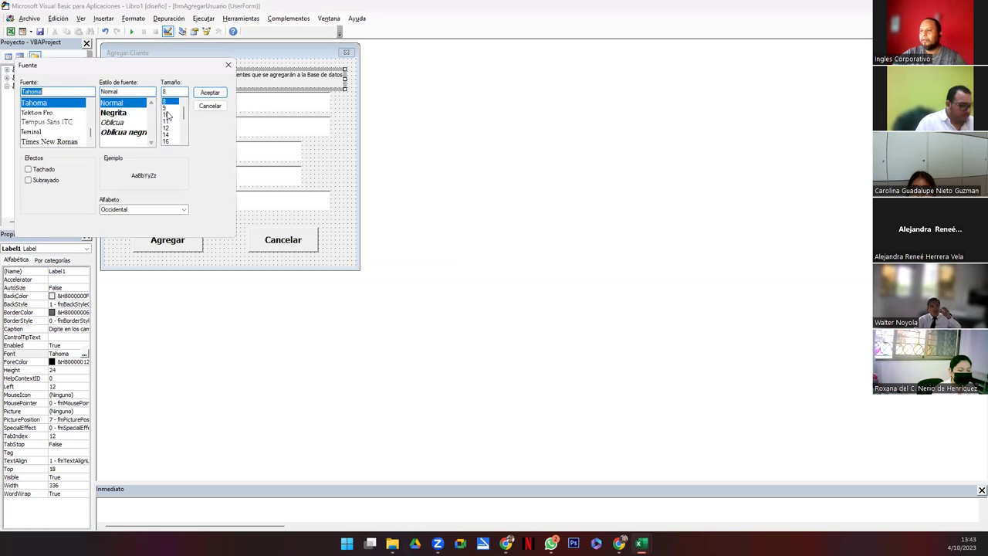
click(113, 113)
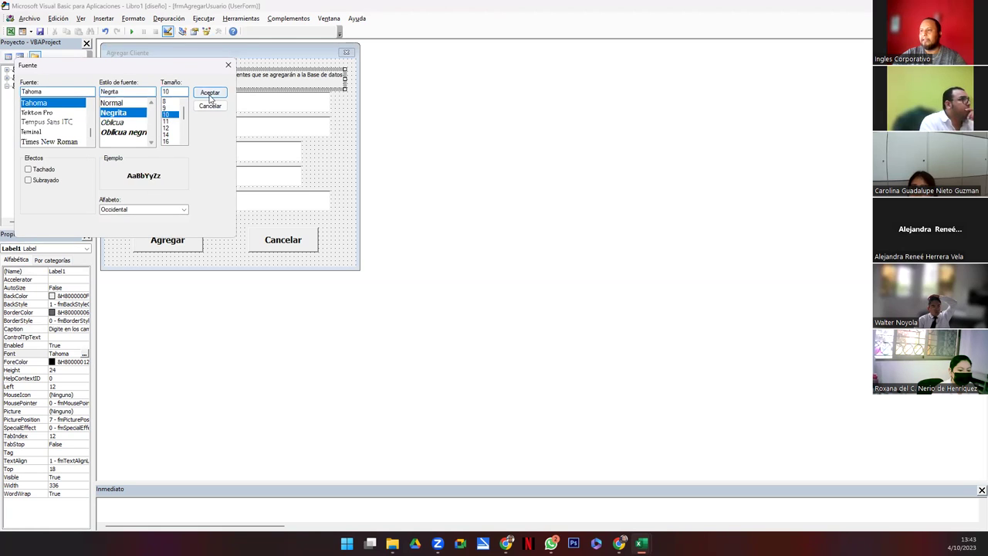
click(210, 93)
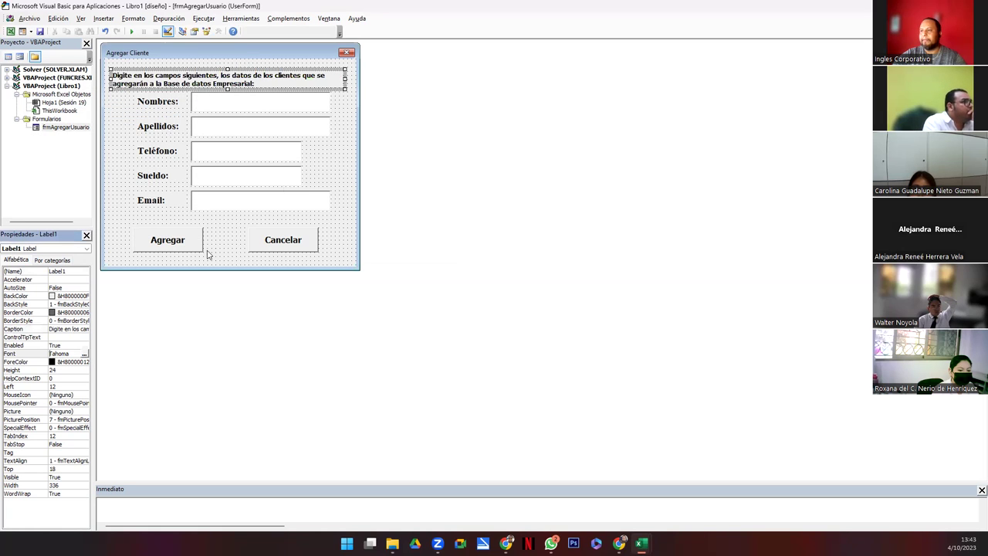
click(354, 124)
click(247, 77)
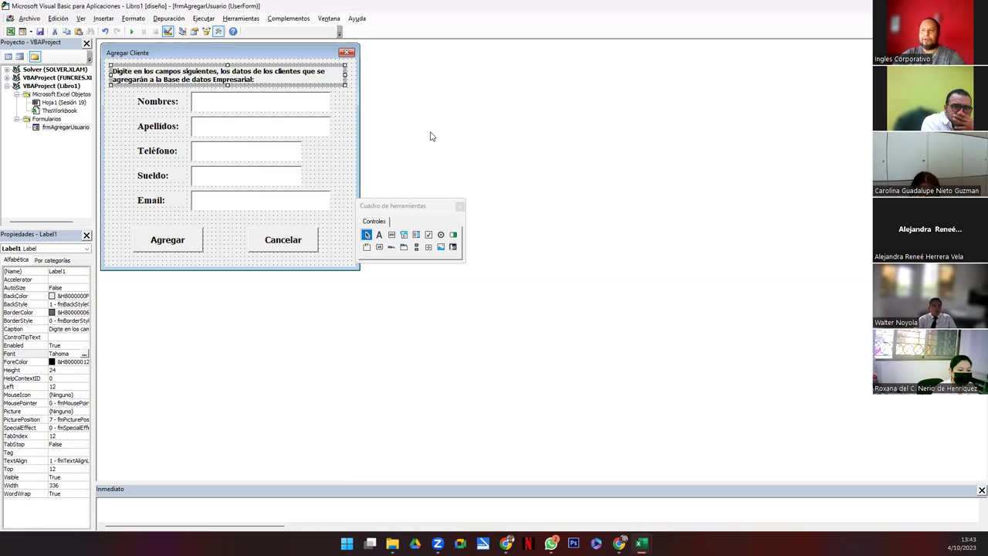
click(371, 263)
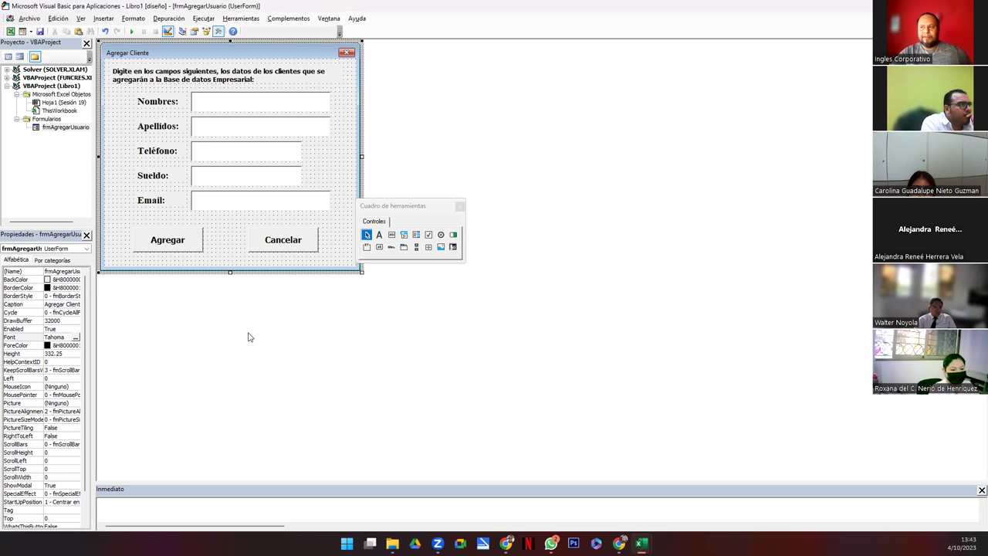
click(161, 103)
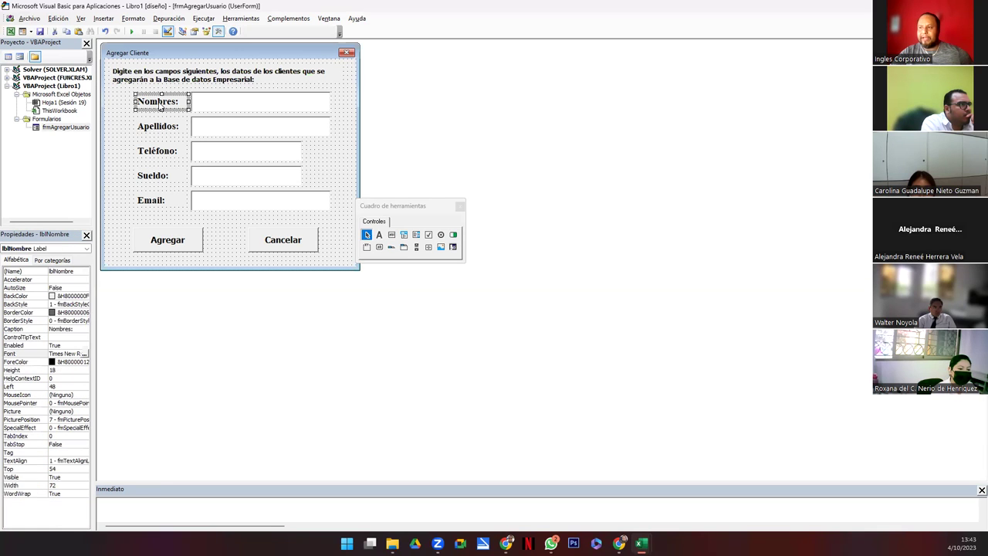
click(234, 102)
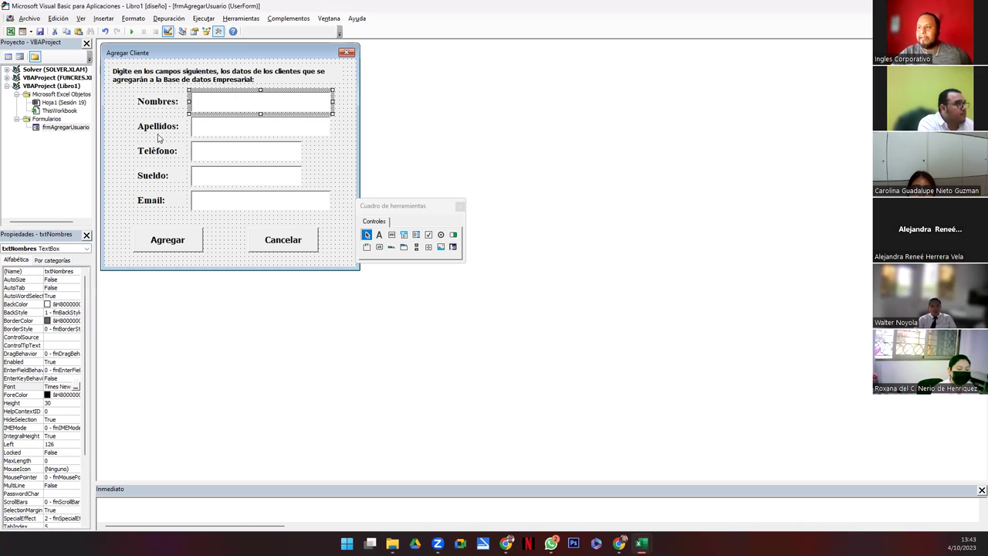
click(160, 129)
click(216, 129)
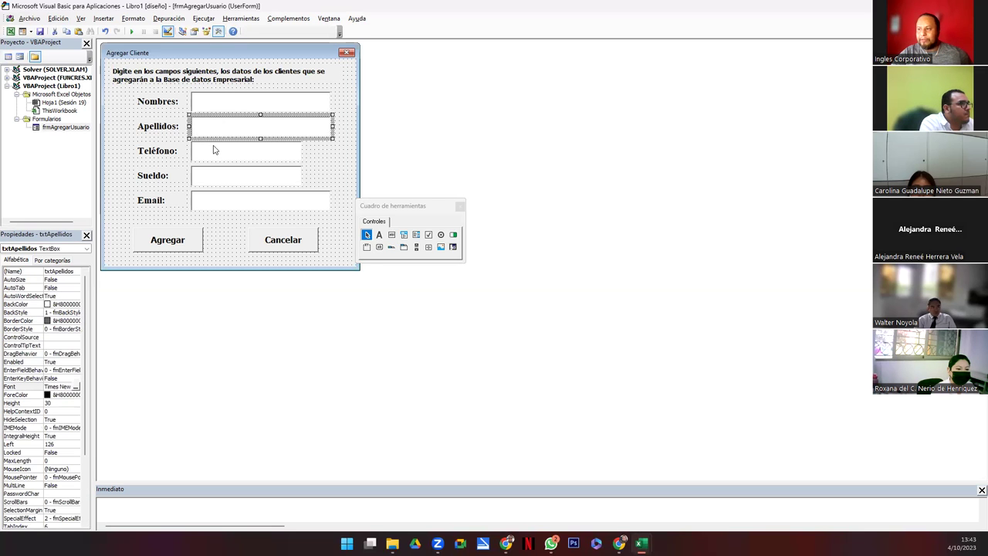
click(215, 155)
click(171, 154)
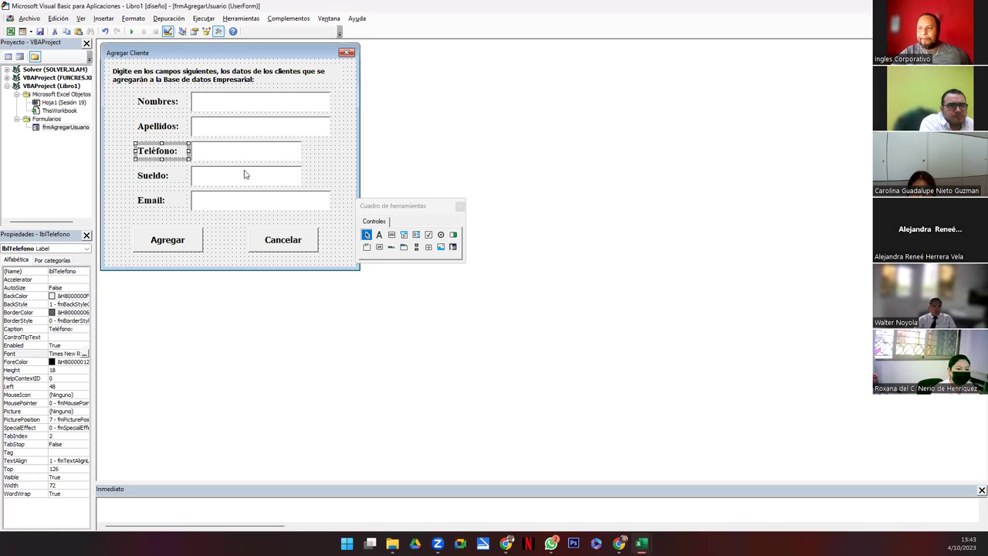
click(246, 176)
click(166, 177)
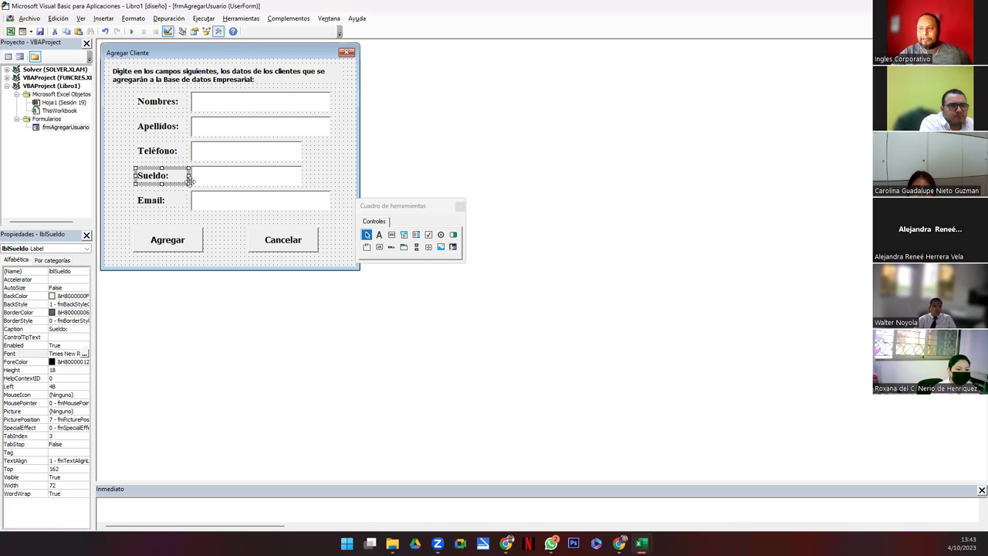
click(224, 206)
click(163, 207)
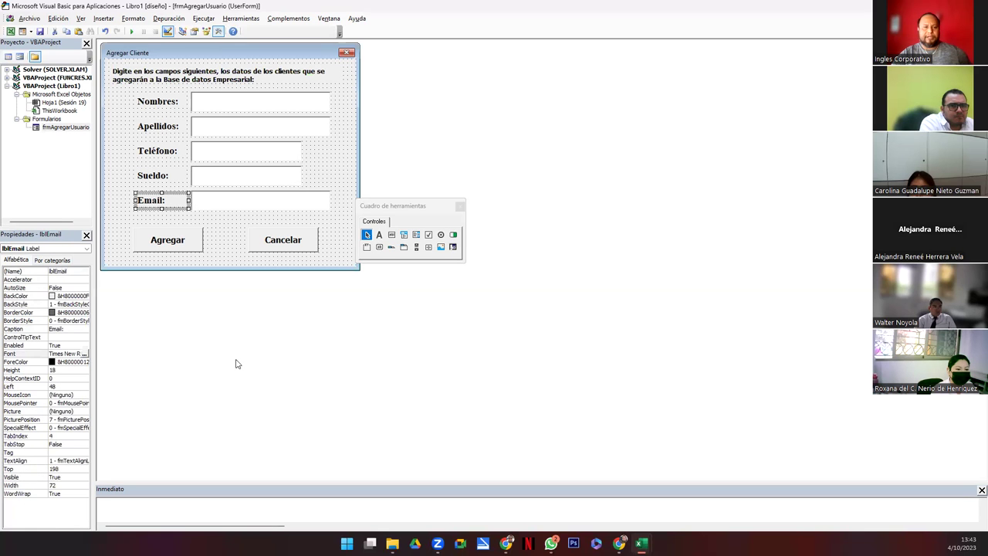
click(229, 245)
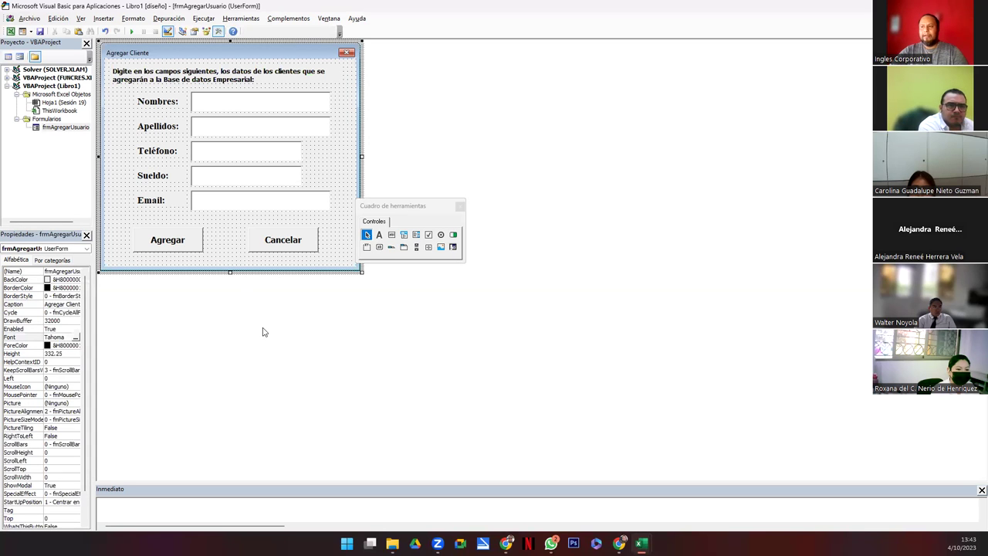
drag(421, 210, 437, 219)
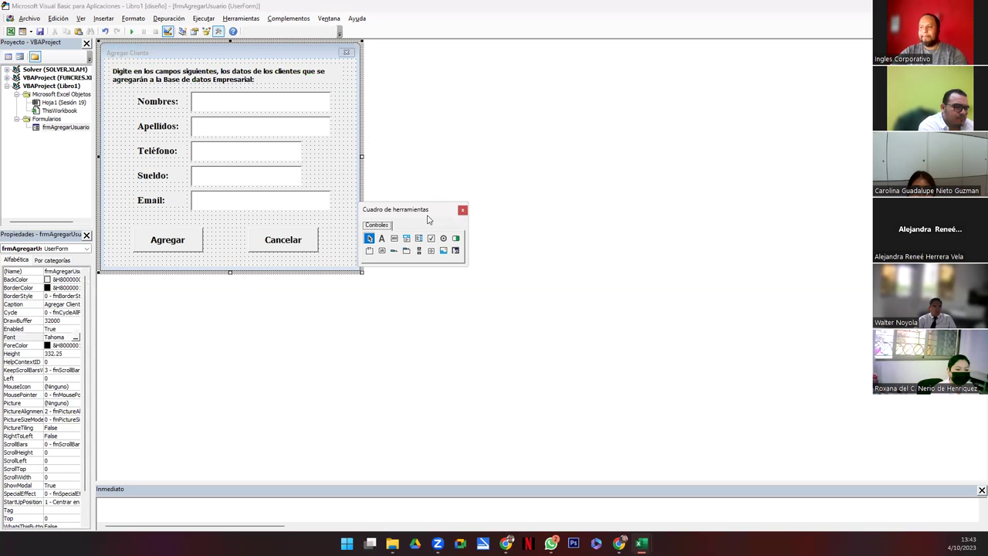
click(201, 75)
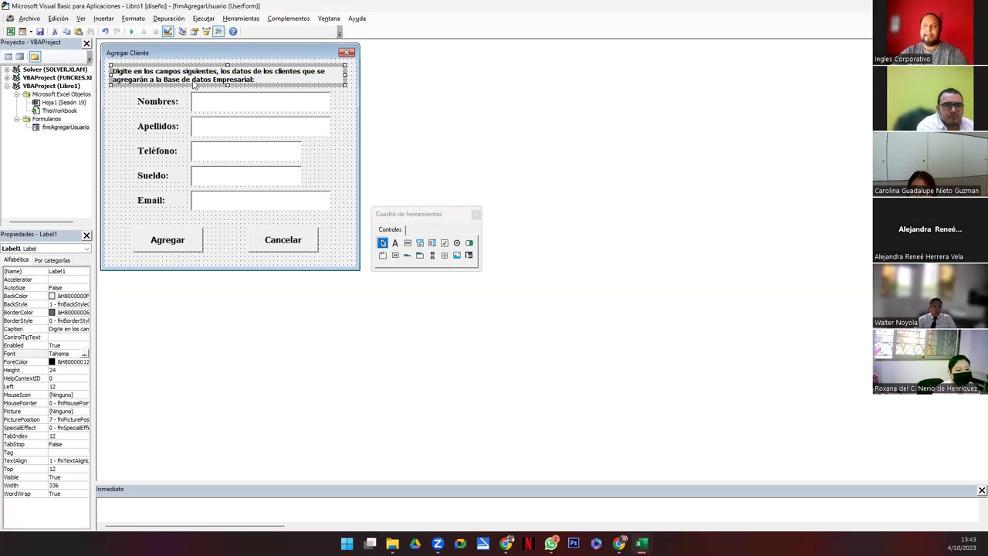
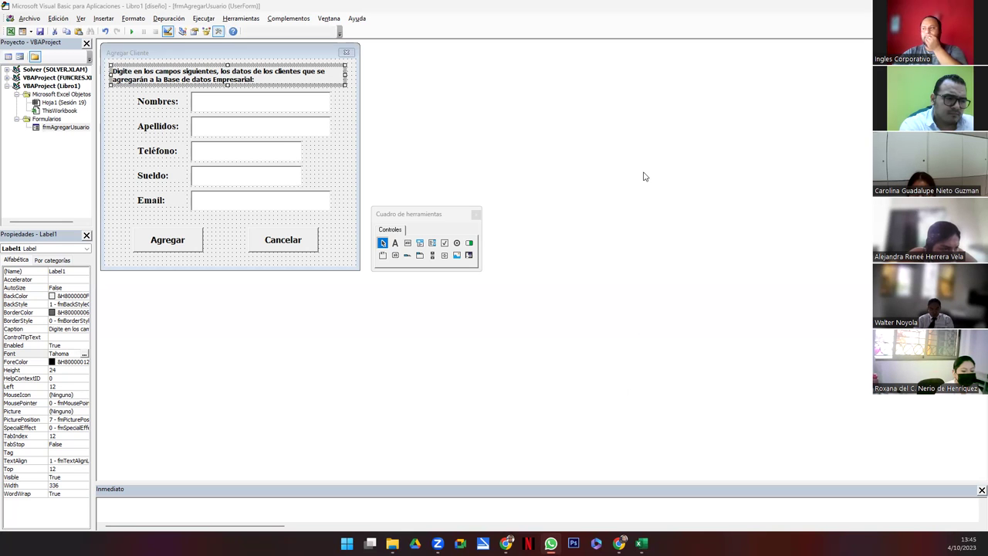
Step: Page back through the lesson slides to the Realizar ejercicio code slide
key(alt+Tab)
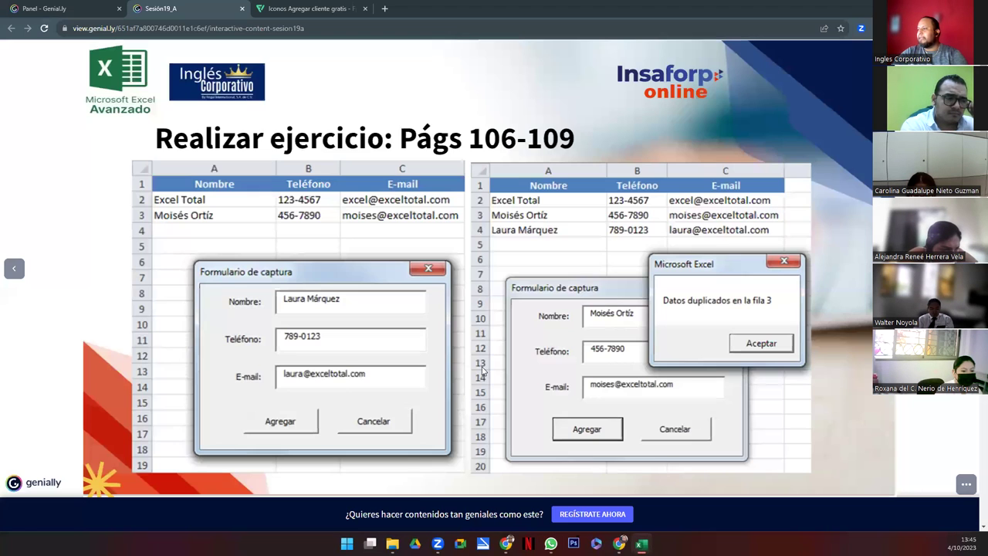
click(14, 269)
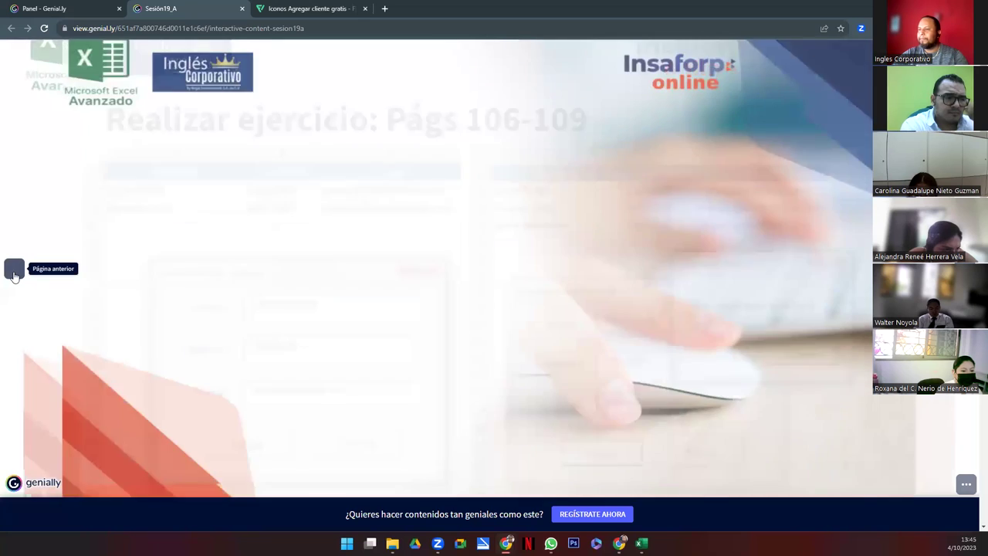
click(14, 269)
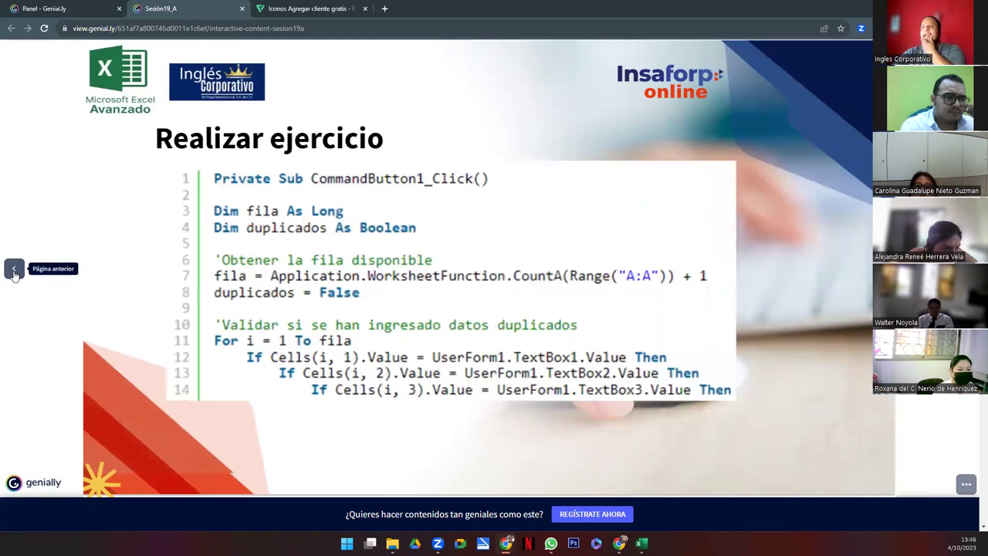
click(14, 272)
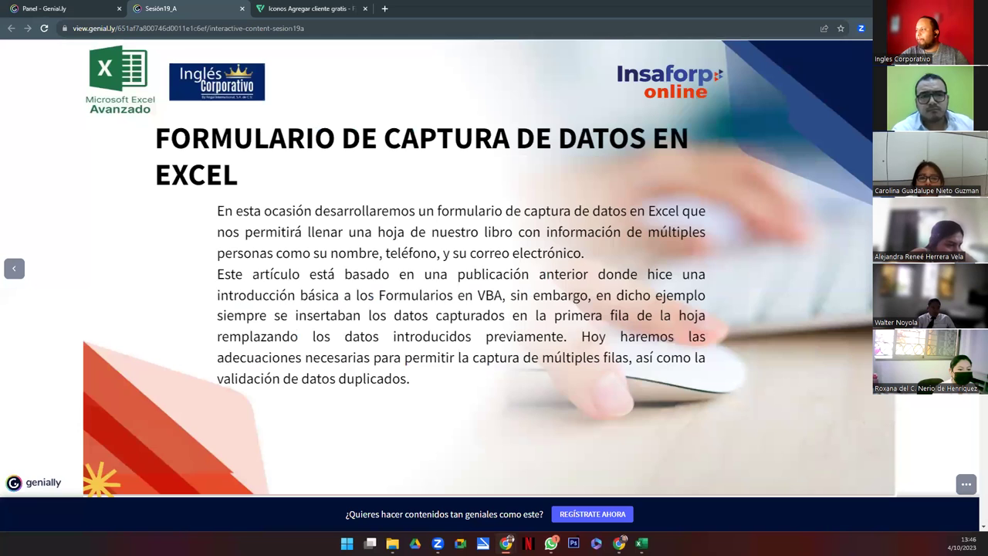
key(Right)
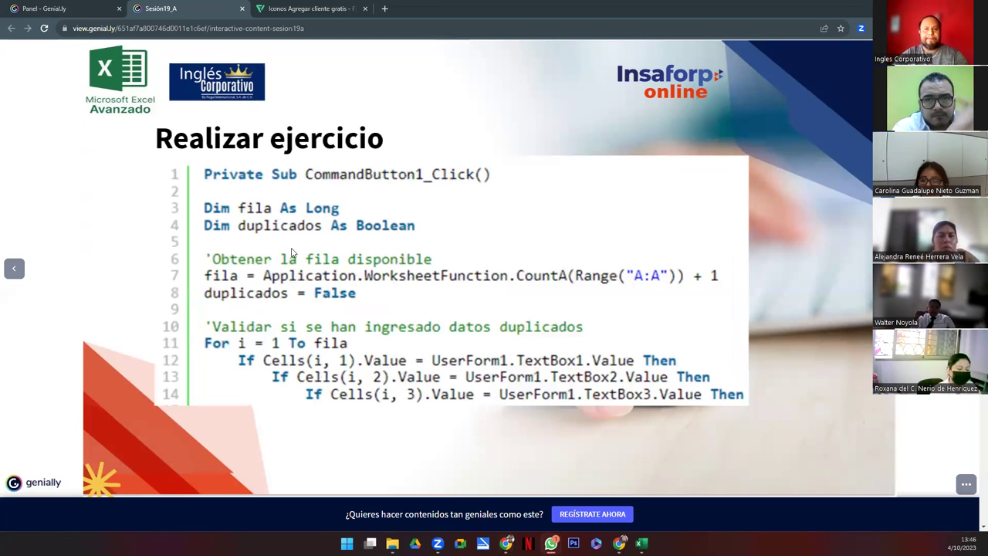
Step: Open the Agregar button's click procedure from the Agregar Cliente form design
key(alt+Tab)
click(189, 231)
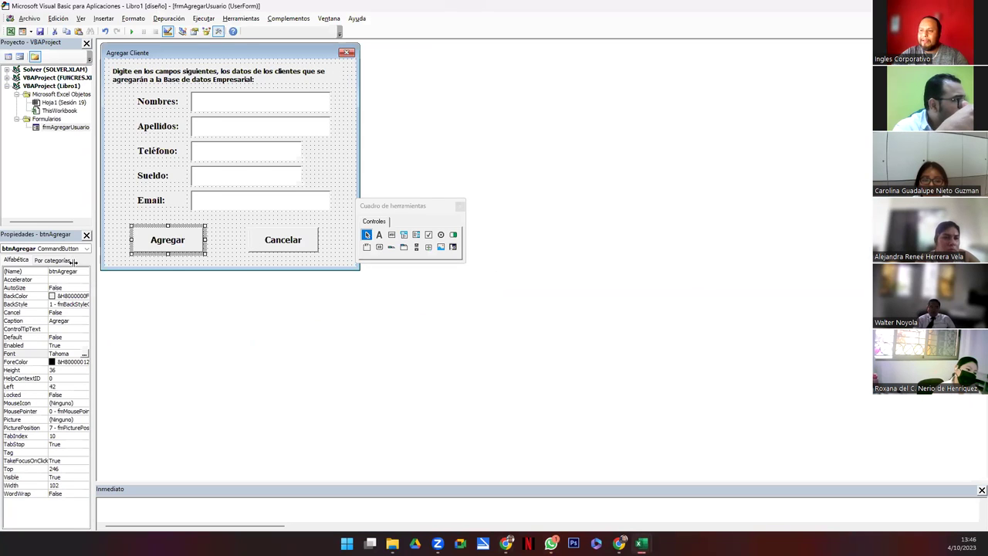
double_click(167, 240)
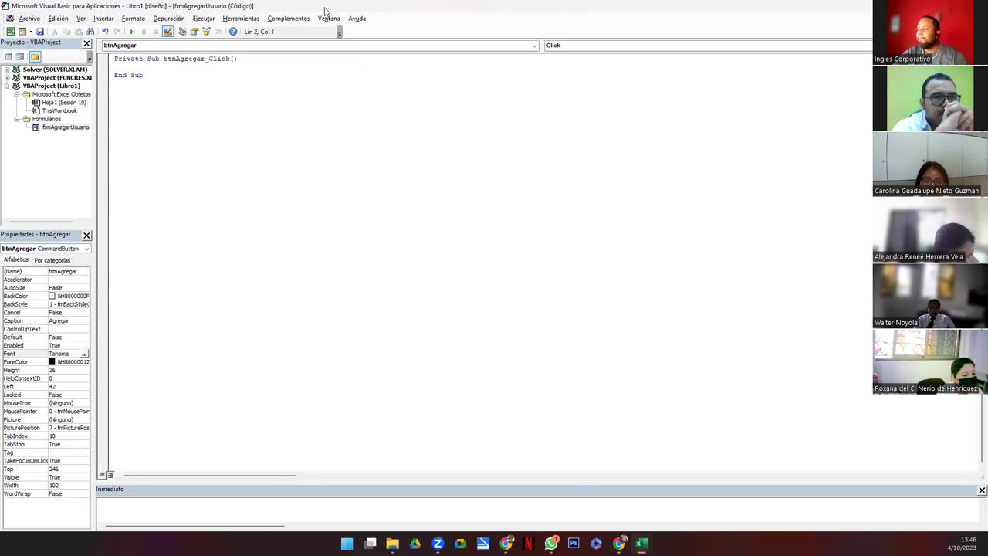
key(super+Down)
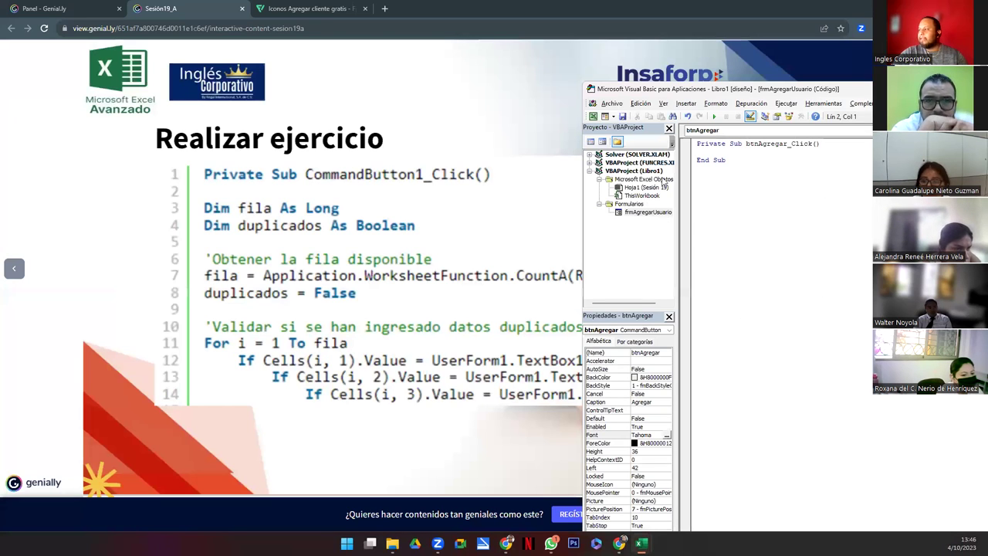
Step: Add 'Dim fila As Long' and 'Dim duplicados As Boolean' to btnAgregar_Click
key(Return)
text(Dim)
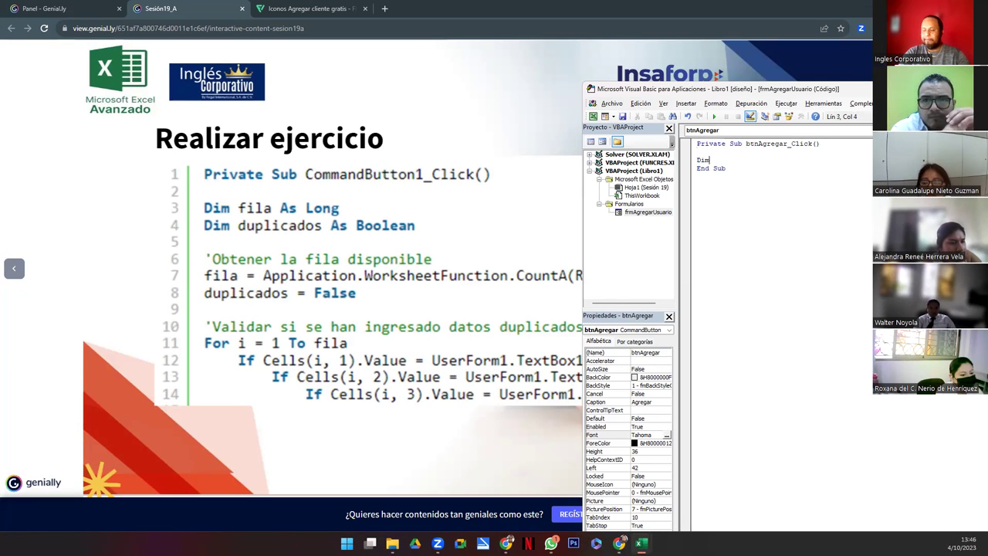
key(BackSpace)
key(BackSpace)
key(BackSpace)
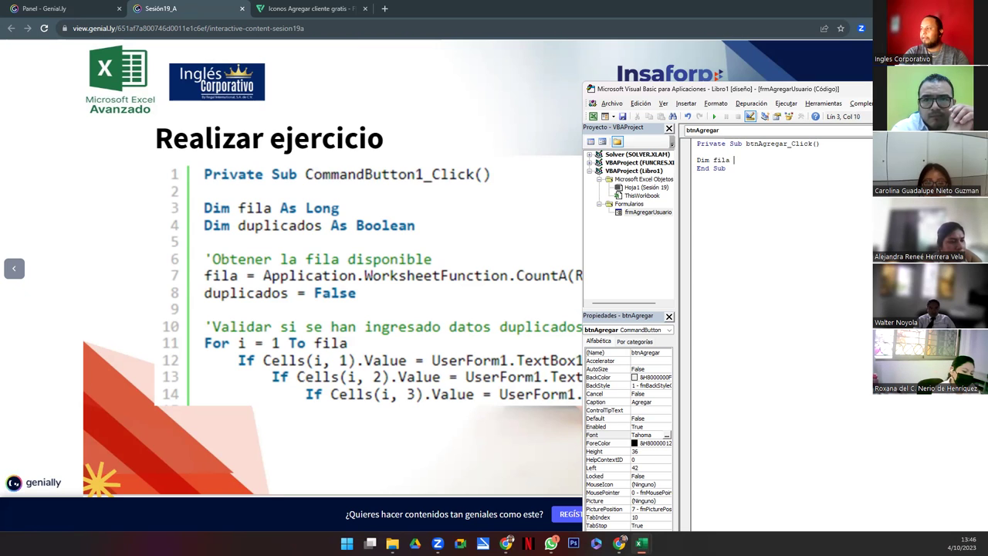
text(As Long)
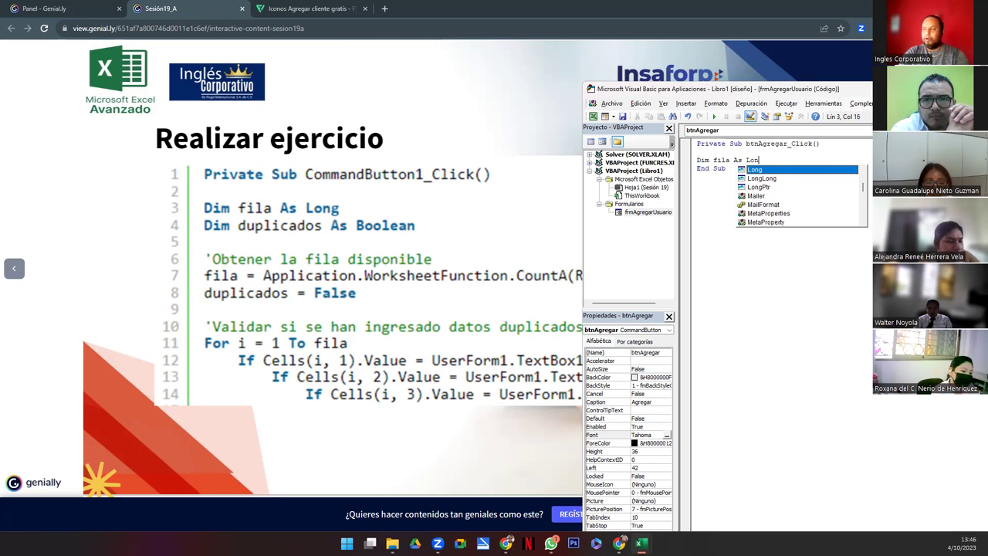
key(Return)
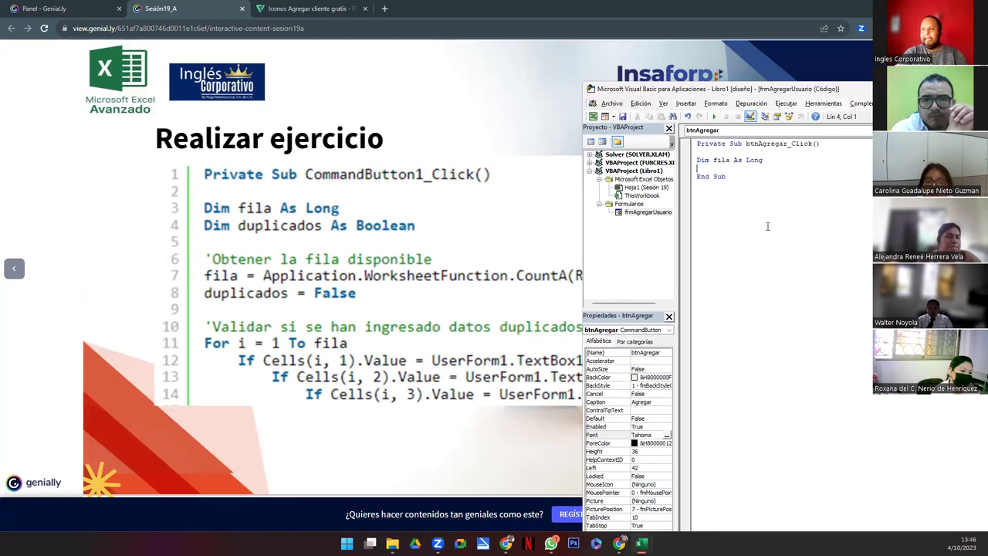
text(Dim )
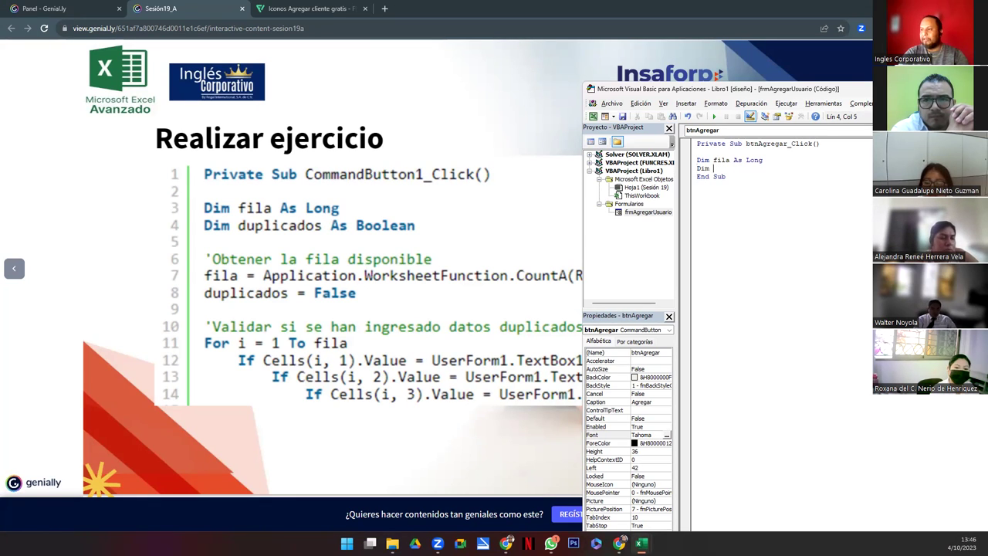
text(duplica)
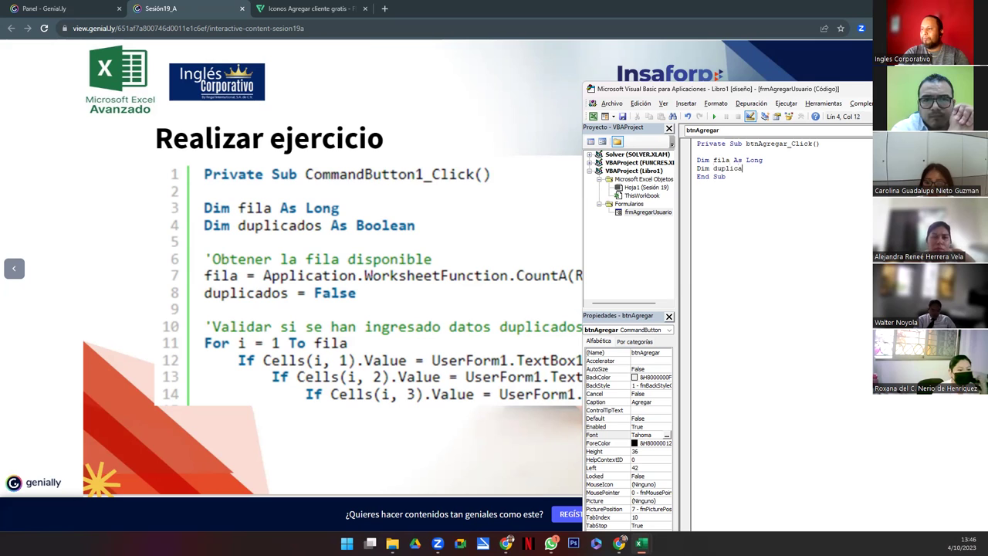
text(dos As bo)
key(Return)
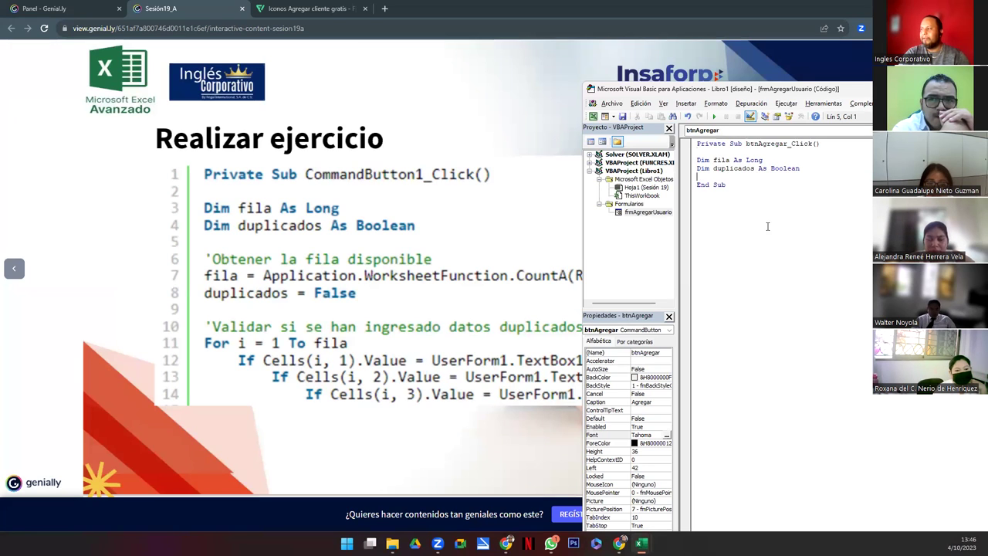
text(´)
key(Return)
key(Return)
key(Return)
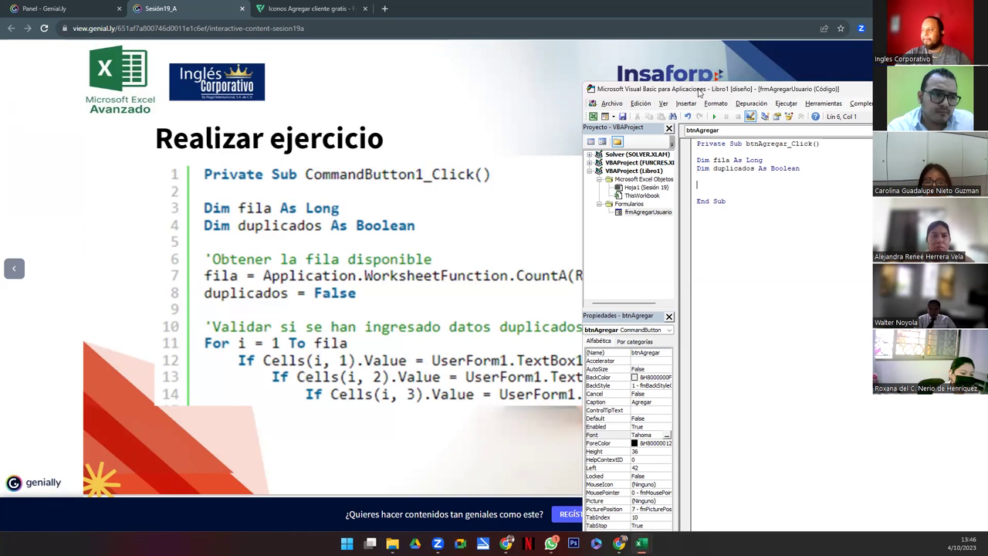
Step: Start the fila assignment with Application.WorksheetFunction
drag(699, 91, 843, 90)
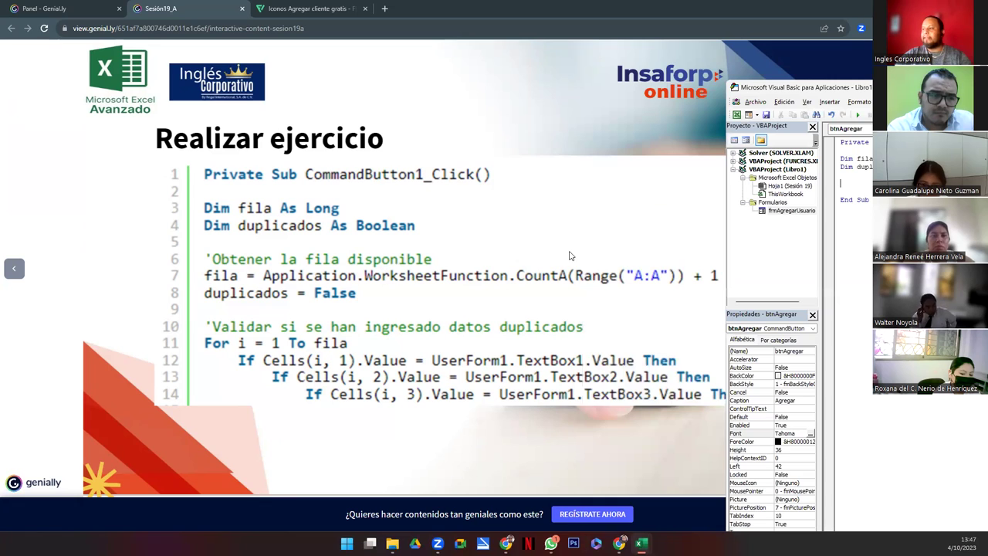
text(fila =)
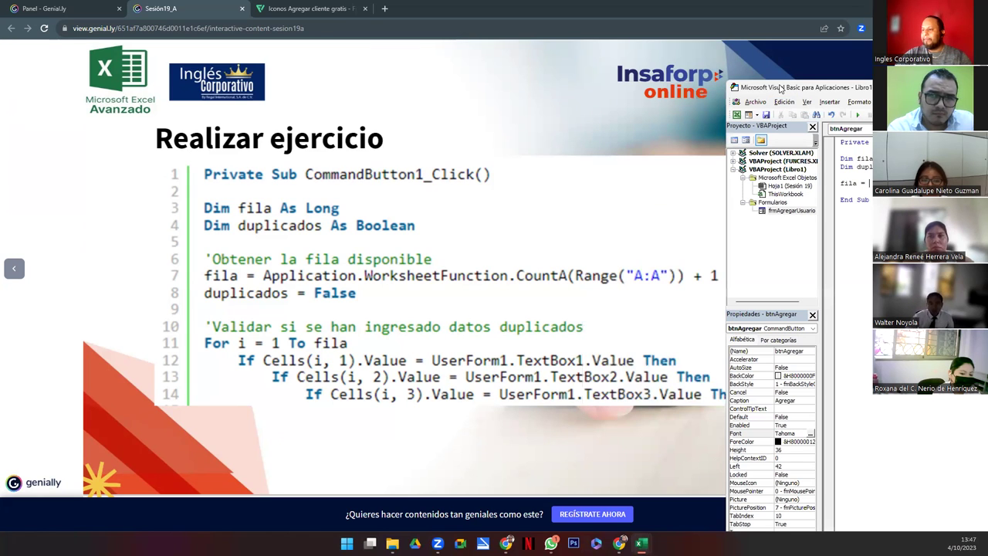
drag(780, 89, 216, 325)
text(Application)
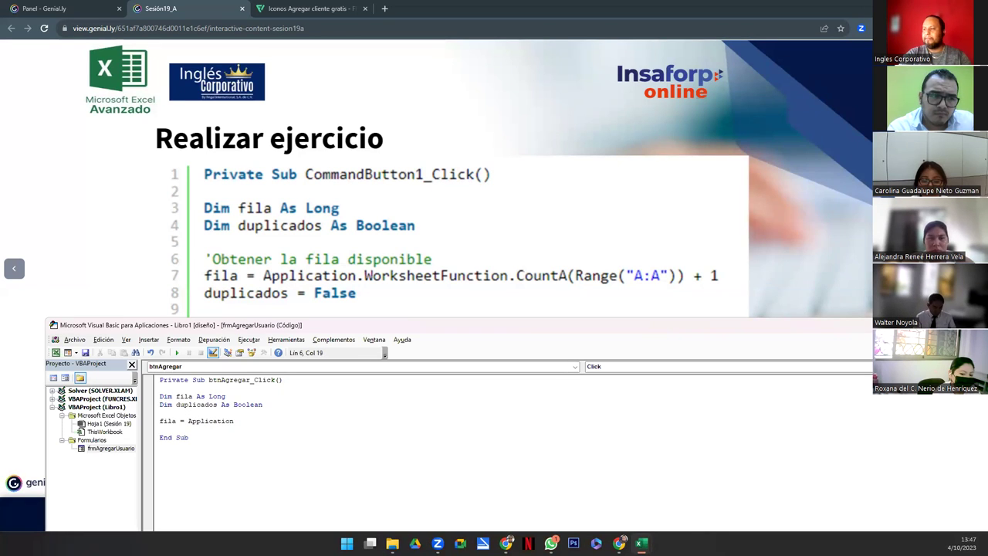
text(.wo)
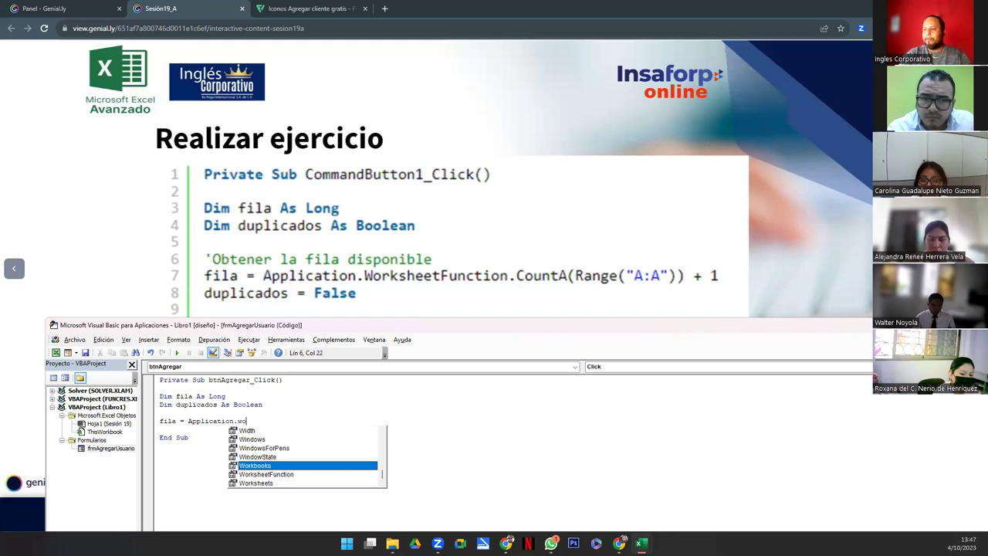
key(Down)
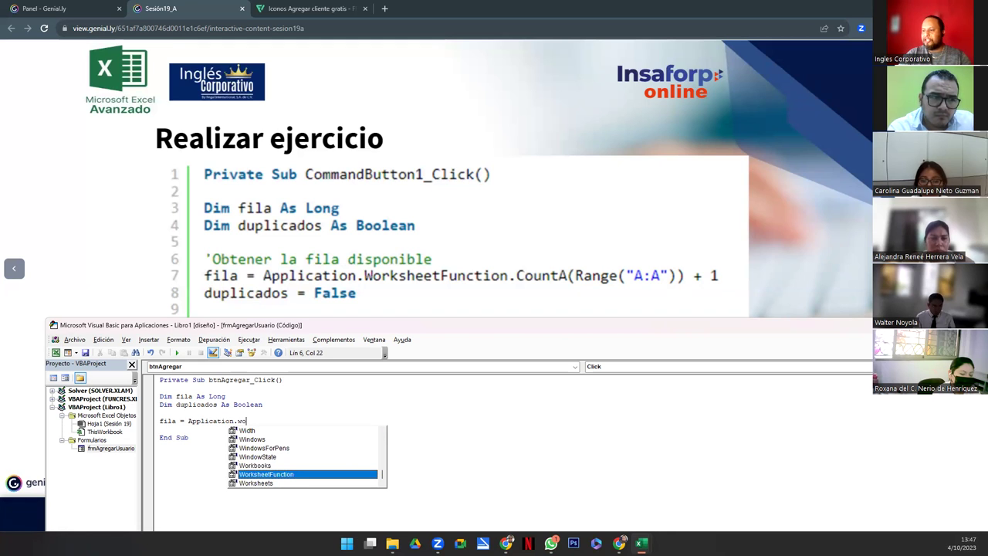
key(Tab)
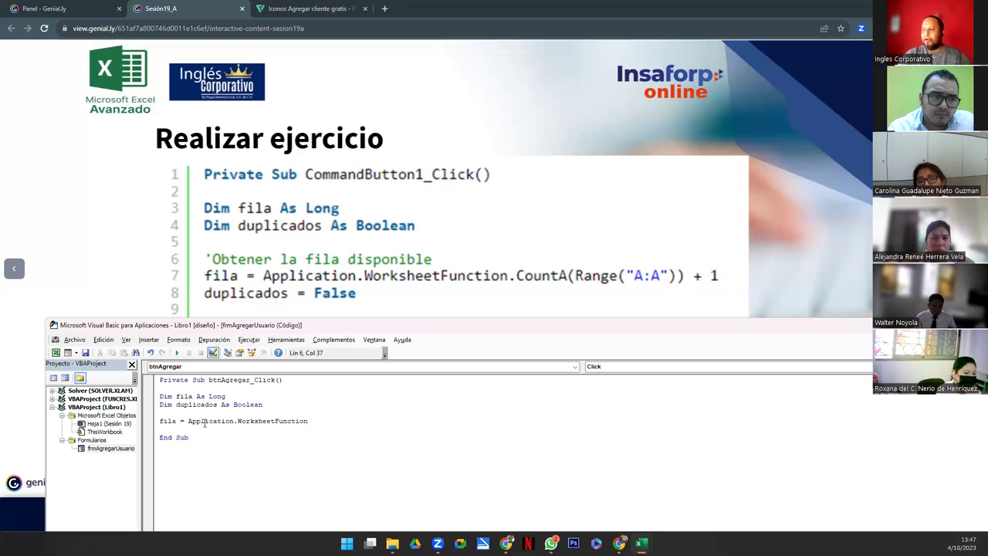
Step: Finish fila as CountA(Range("A:A")) + 1 and begin the 'duplica' line below
text(.Co)
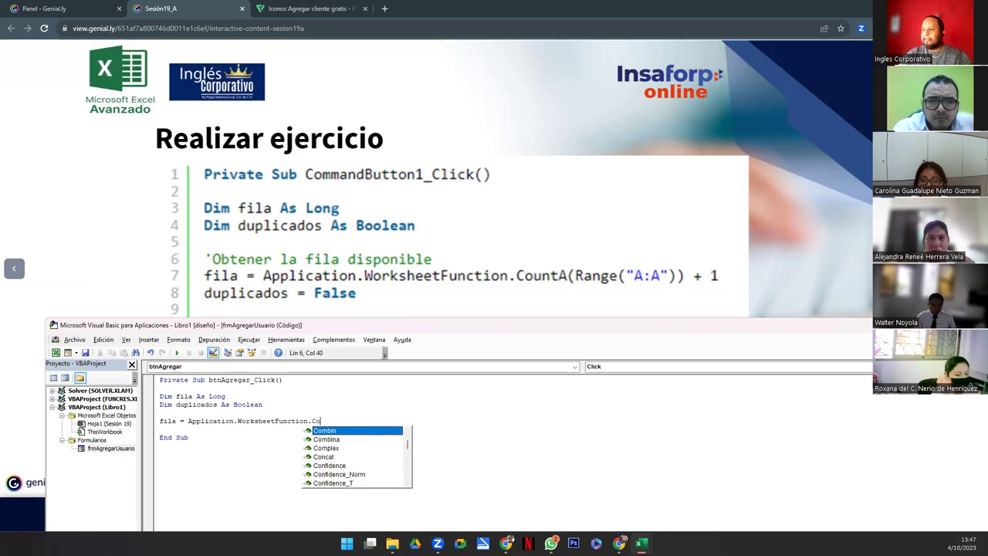
text(u)
key(Down)
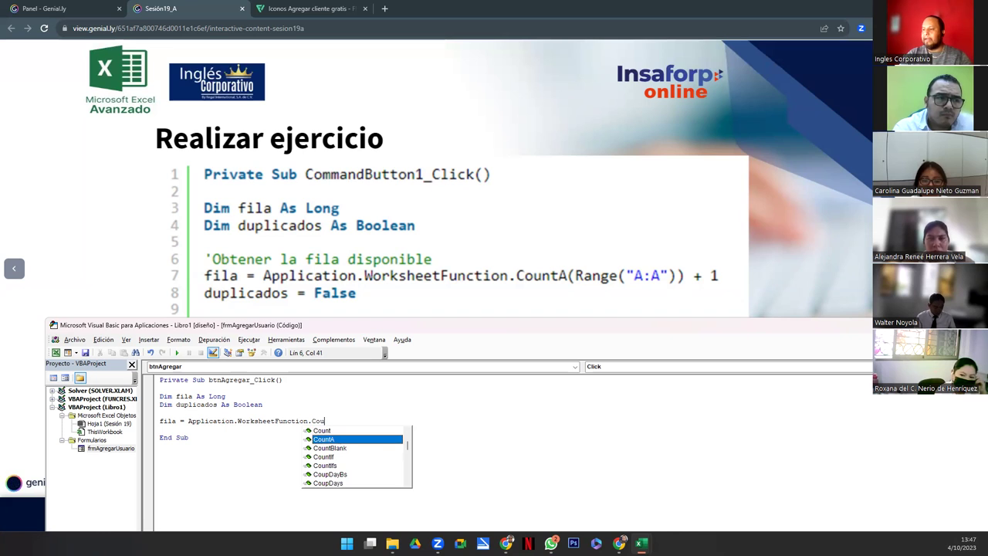
key(Tab)
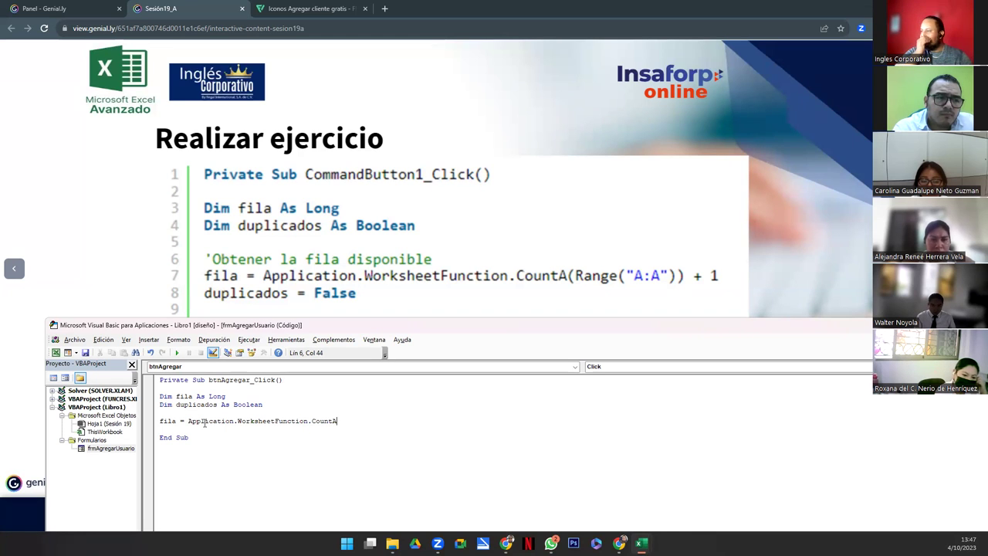
text(()
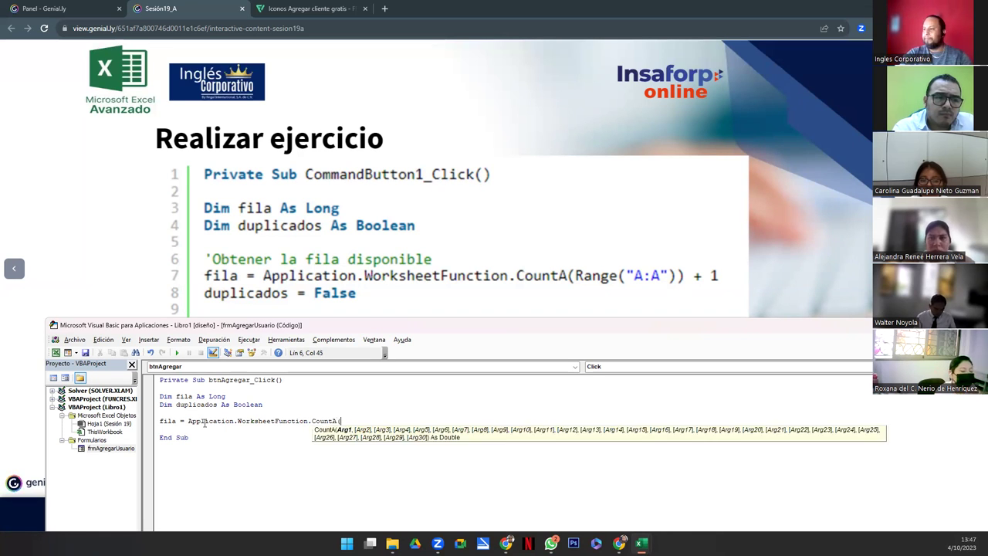
text(Rango)
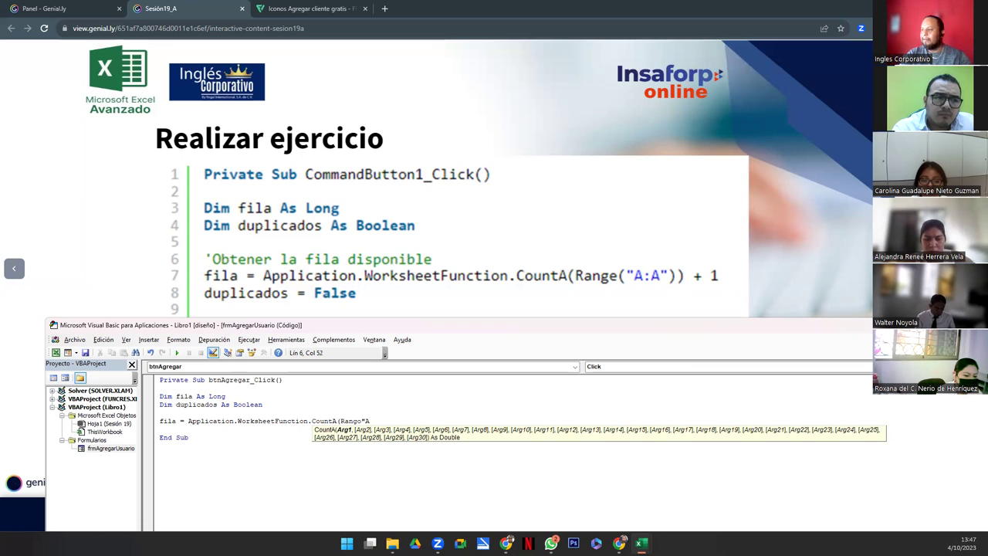
text(()
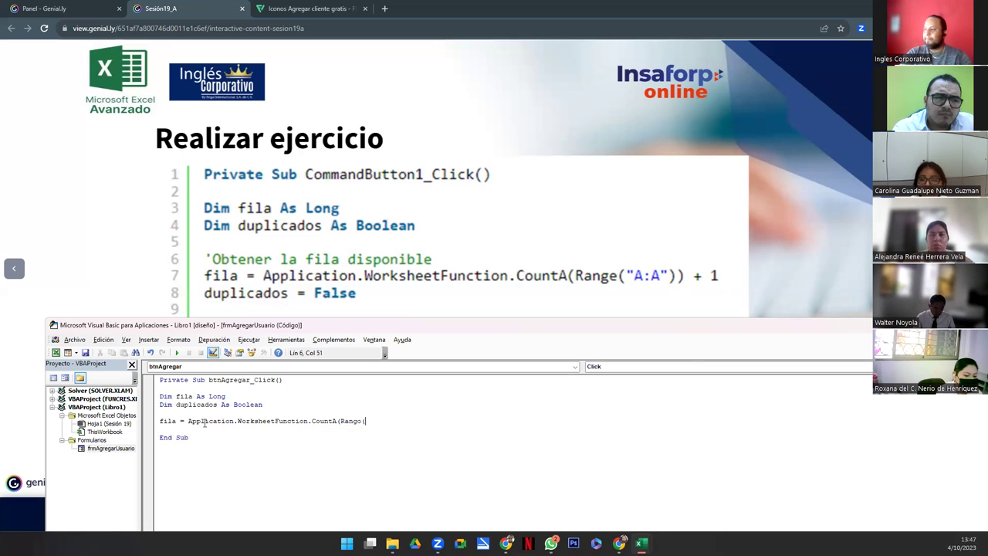
text("A:A")
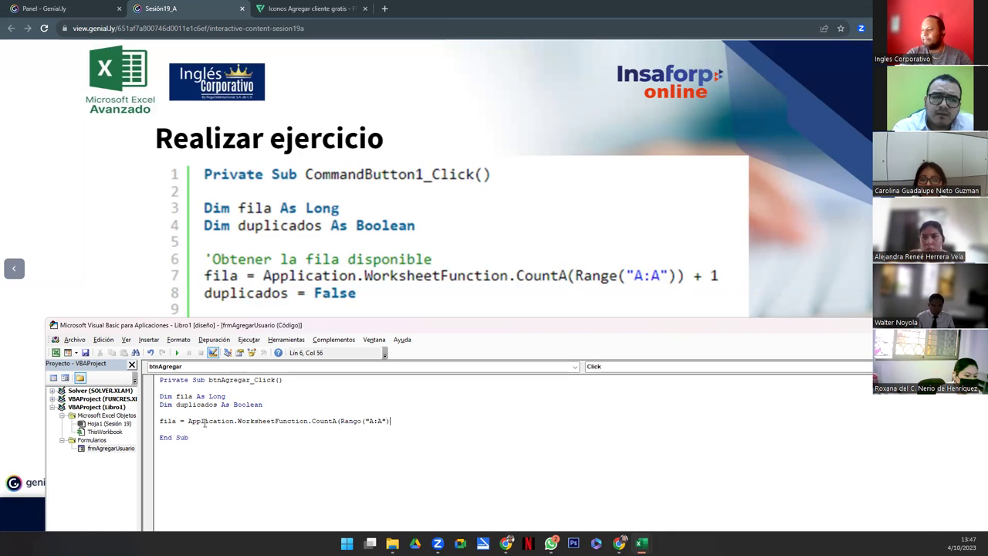
text())+1)
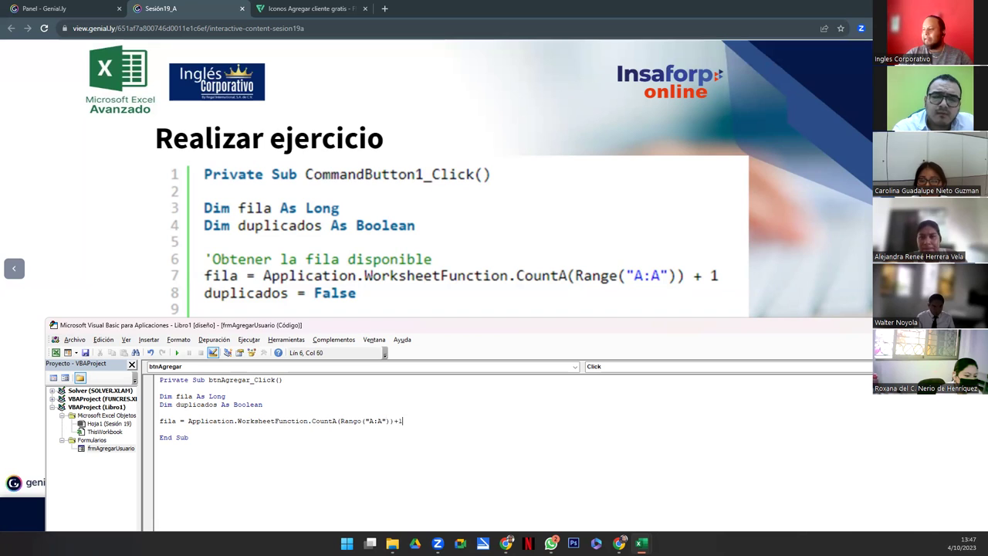
key(Return)
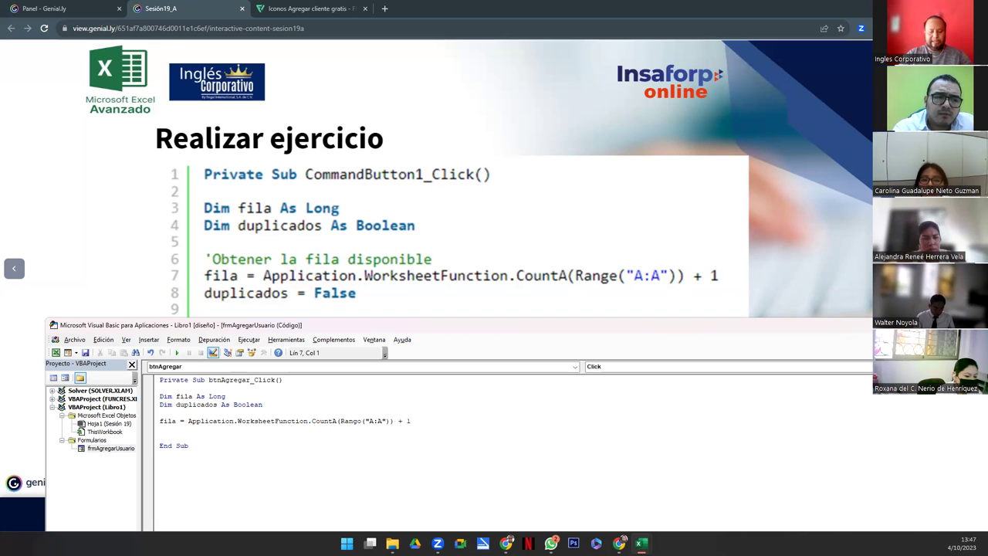
text(duplica)
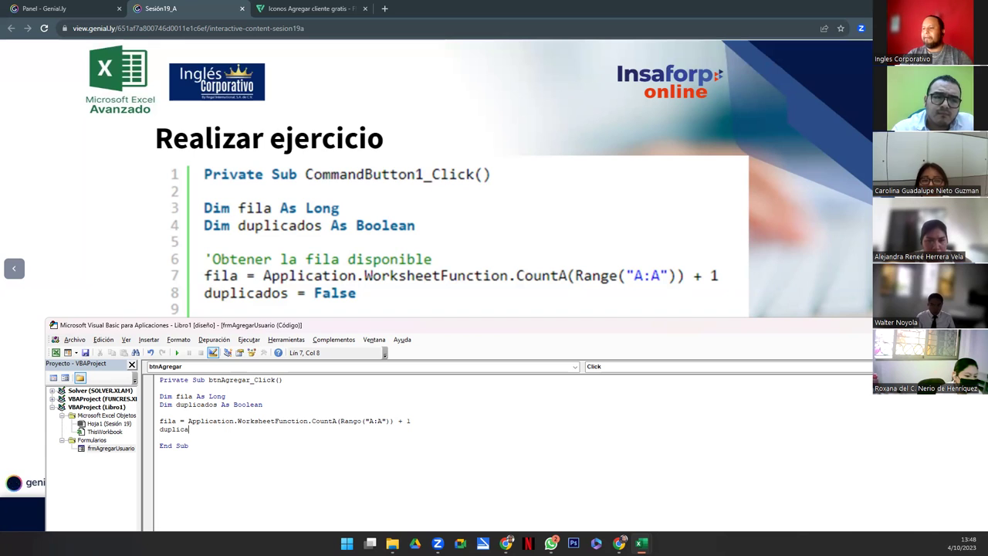
Step: Complete the line as 'duplicados = False'
text(do)
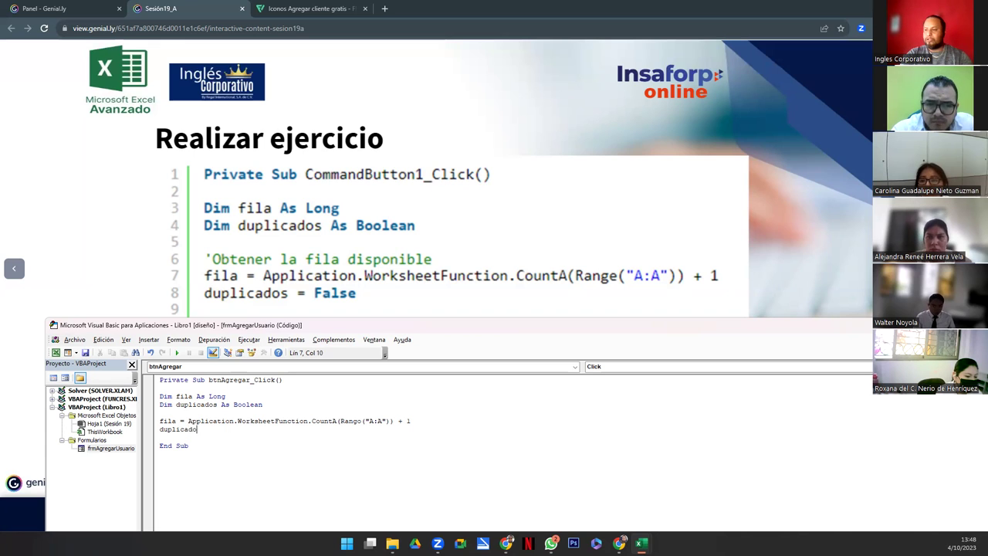
text(= f)
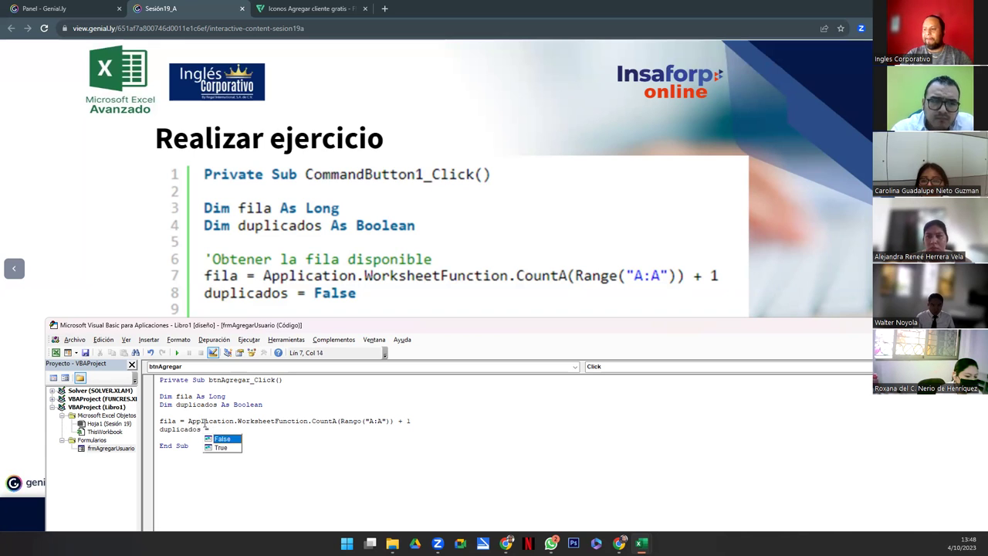
key(Tab)
key(Return)
key(Return)
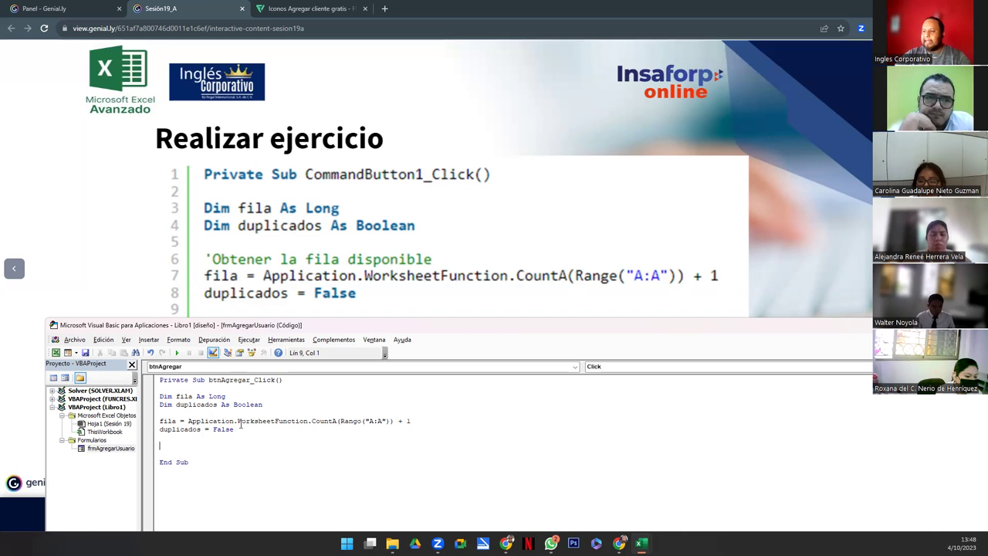
Step: Highlight CountA, + 1 and False while explaining, then add a blank line before End Sub
mouse_move(237, 422)
mouse_down()
mouse_move(340, 421)
mouse_move(188, 422)
mouse_up()
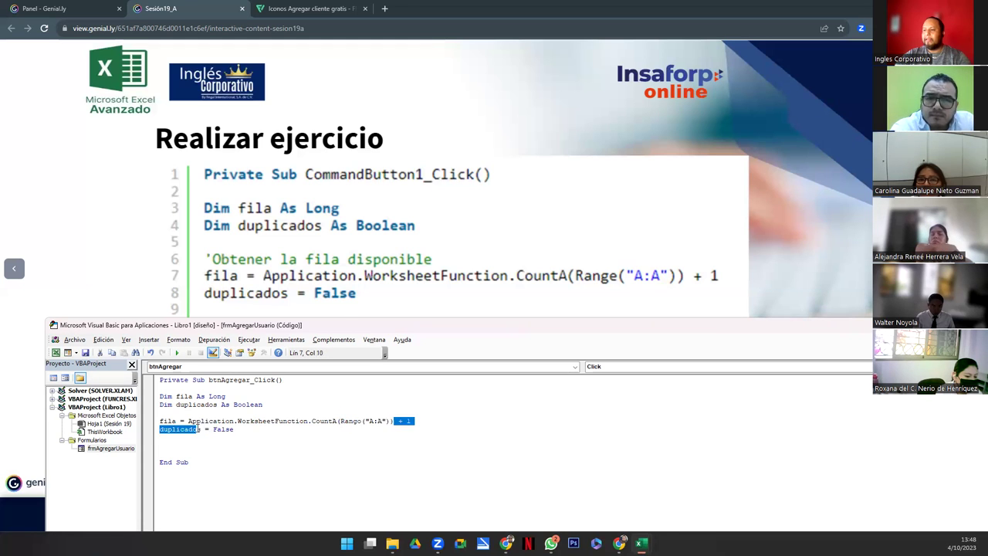
click(396, 422)
drag(396, 421, 408, 420)
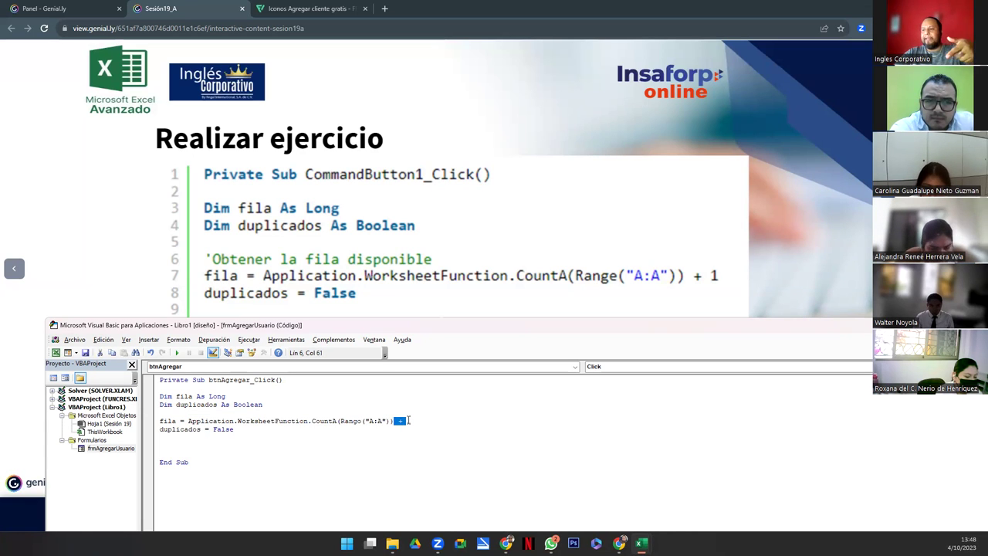
drag(234, 429, 159, 430)
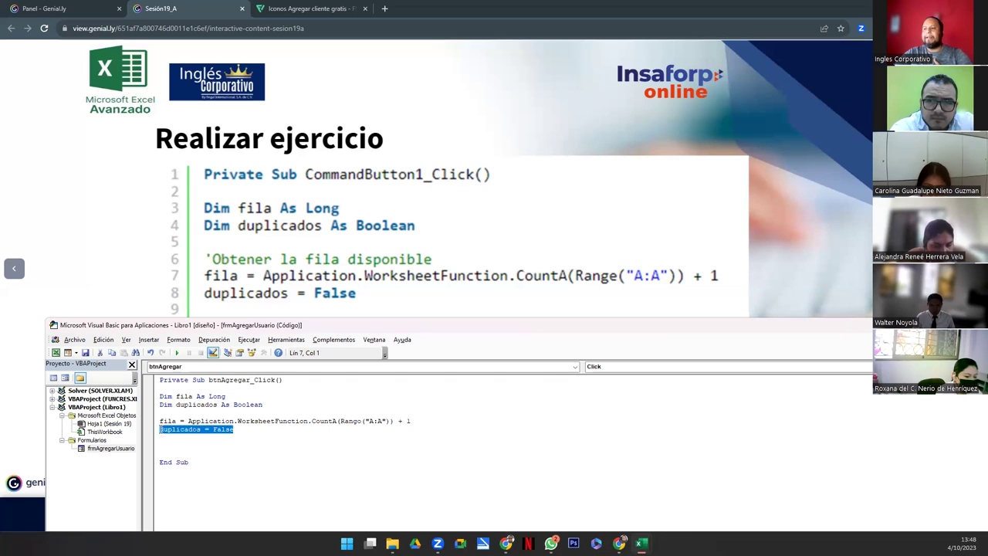
click(189, 440)
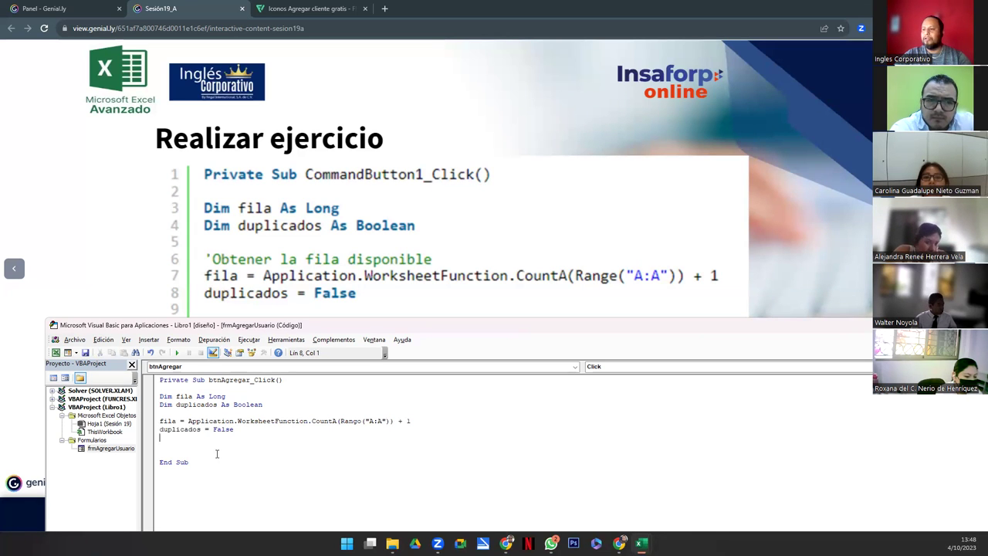
key(Return)
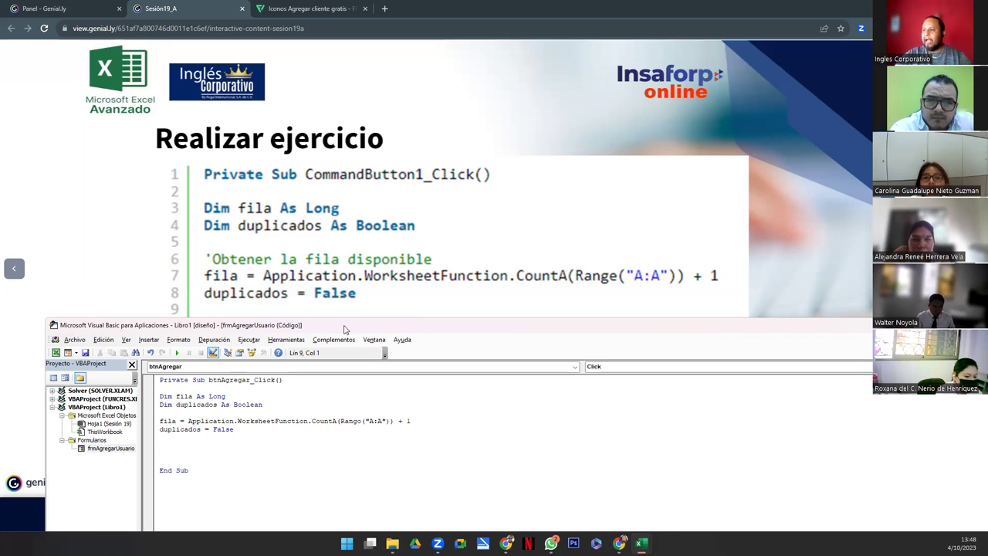
Step: Write the loop header 'For i = 1 To fila'
drag(345, 330, 380, 379)
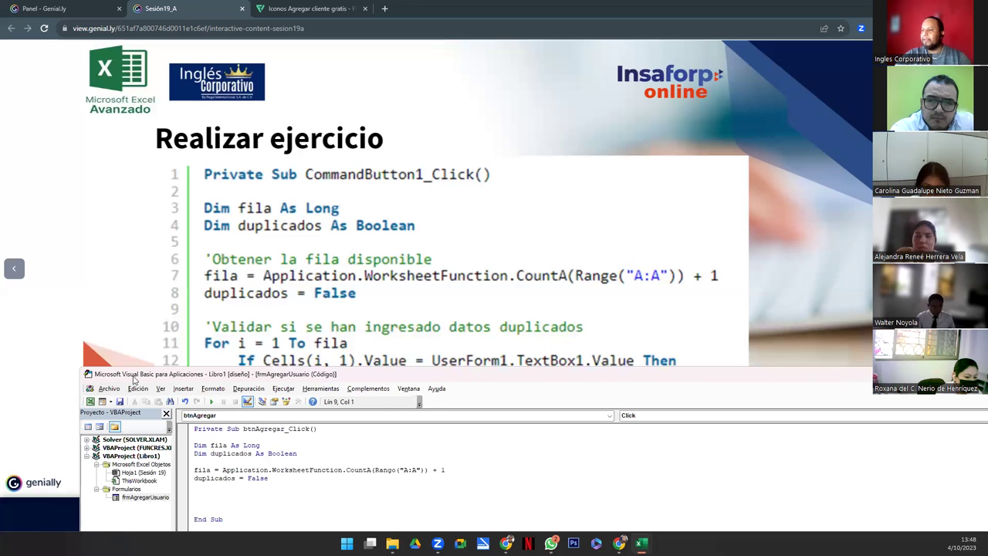
drag(133, 379, 620, 108)
text(For i=)
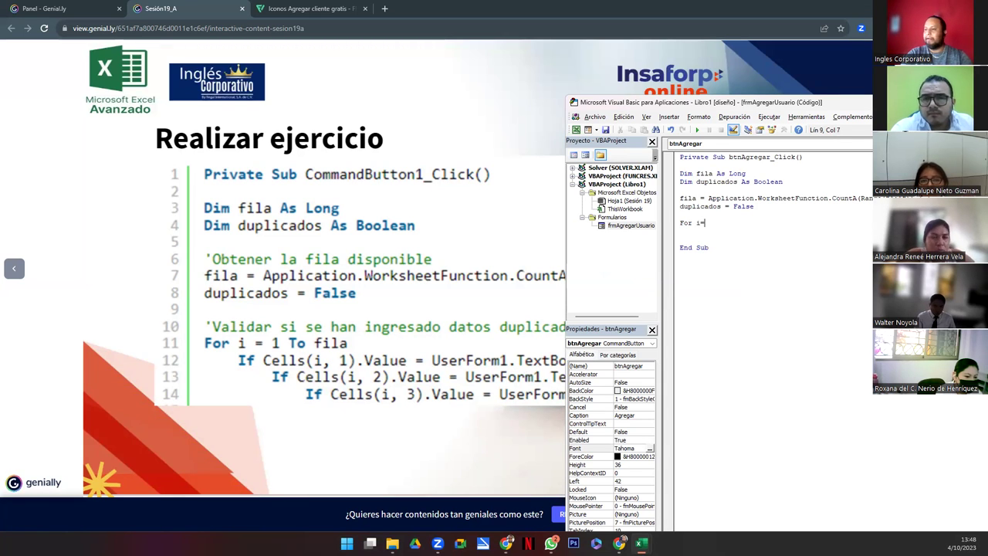
text(1 to Fila)
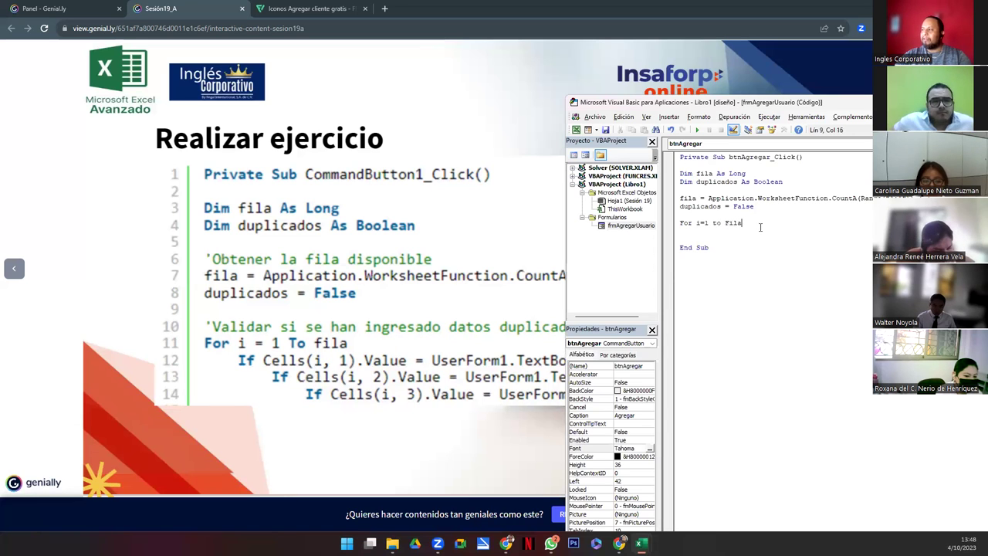
double_click(738, 223)
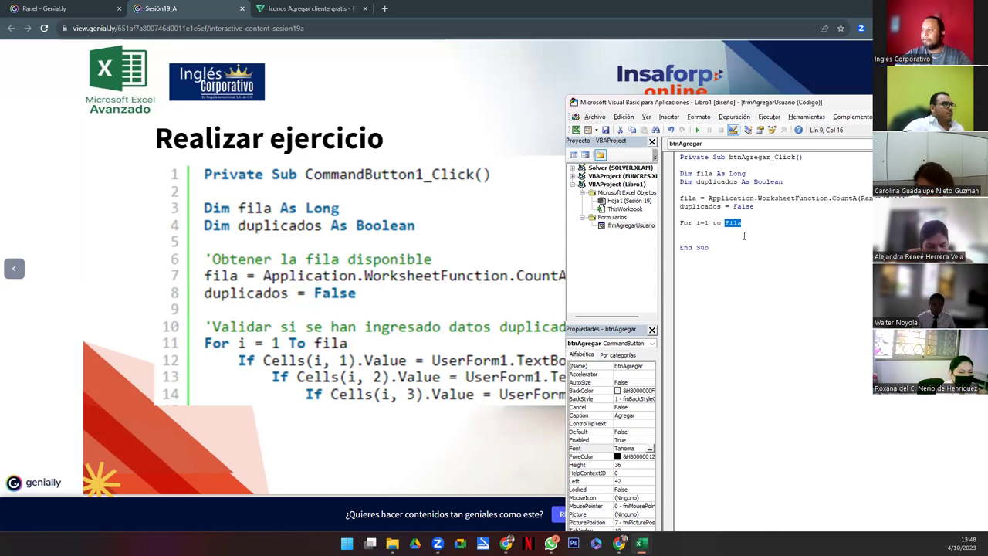
text(fila)
key(Return)
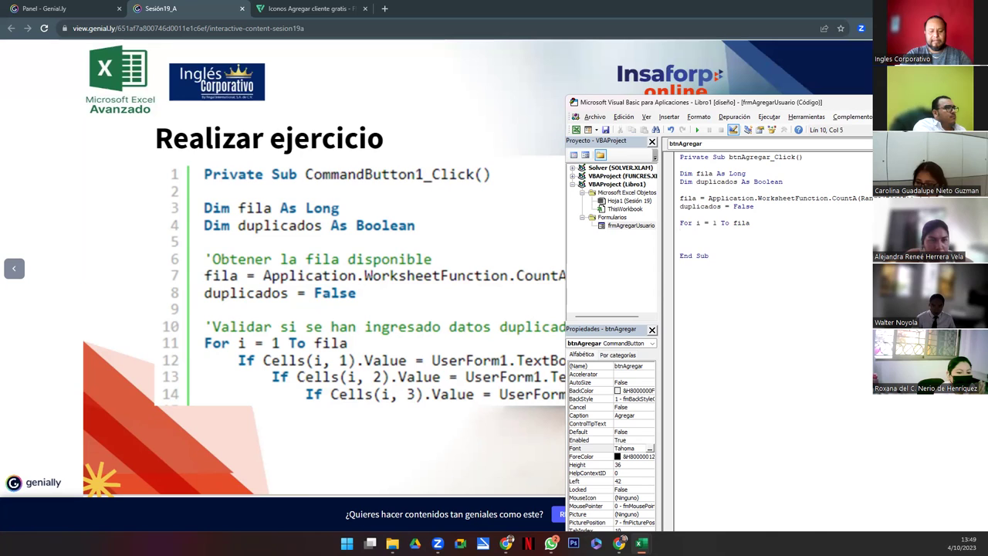
Step: Begin the line 'If Cells(i,1).Value = frmAgregarCliente' inside the loop
text(if Cels(i)
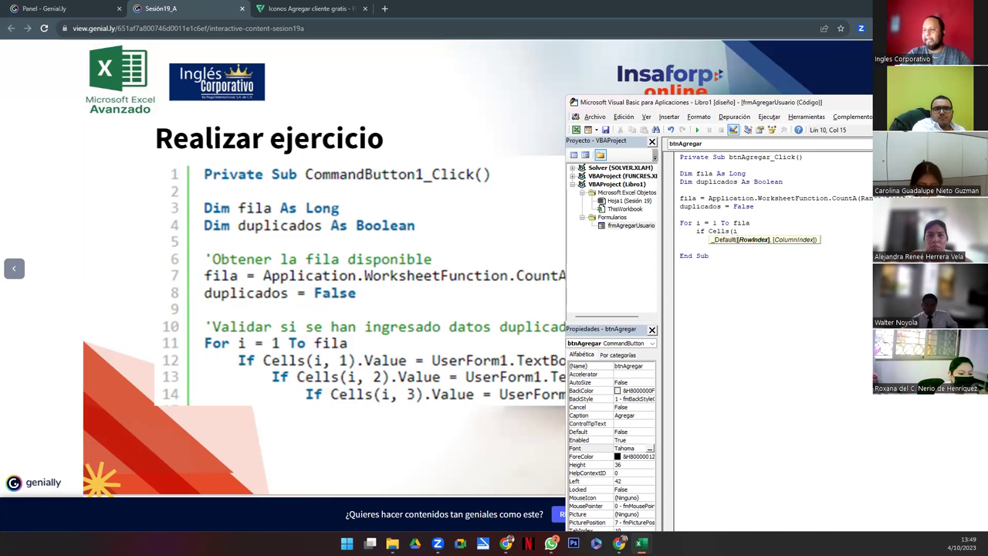
text(,1).)
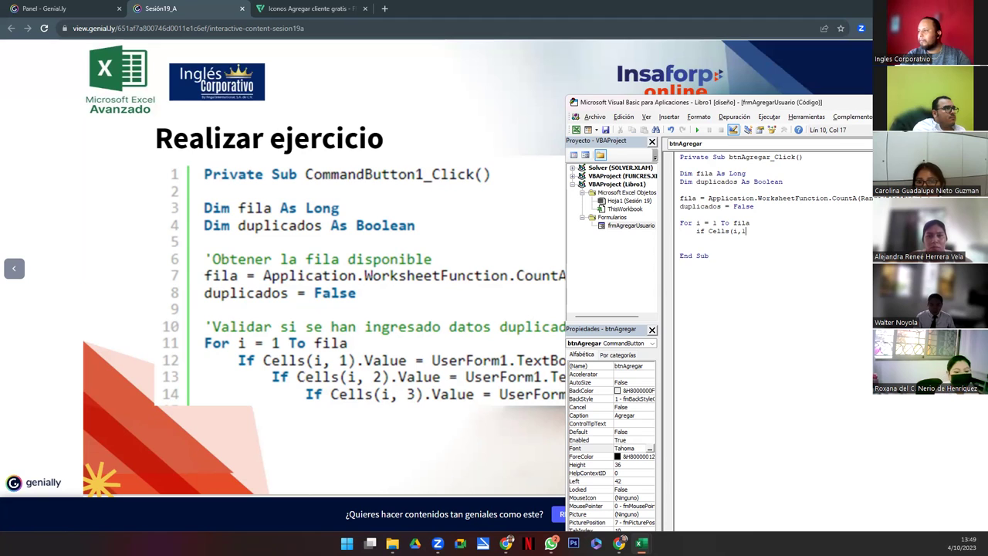
text())
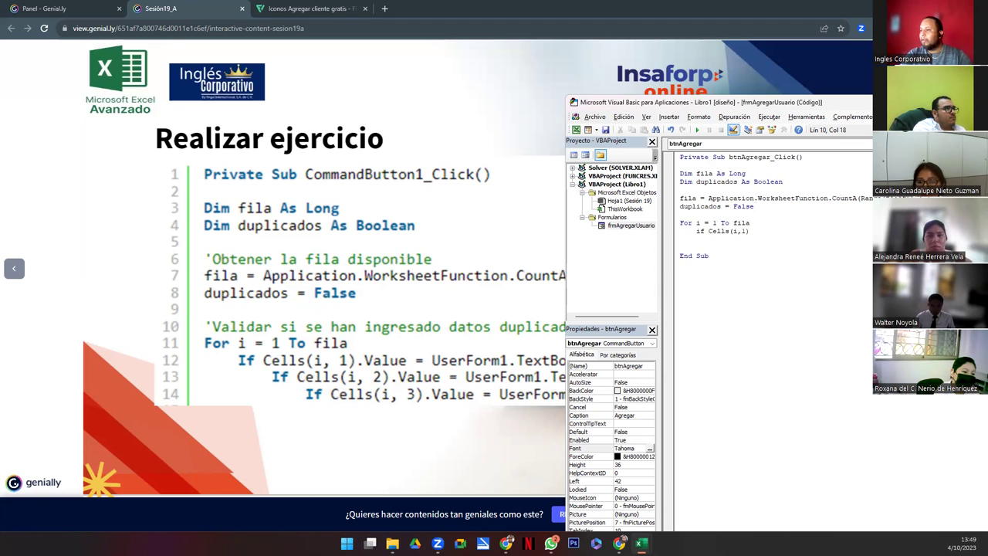
text(.Value 0)
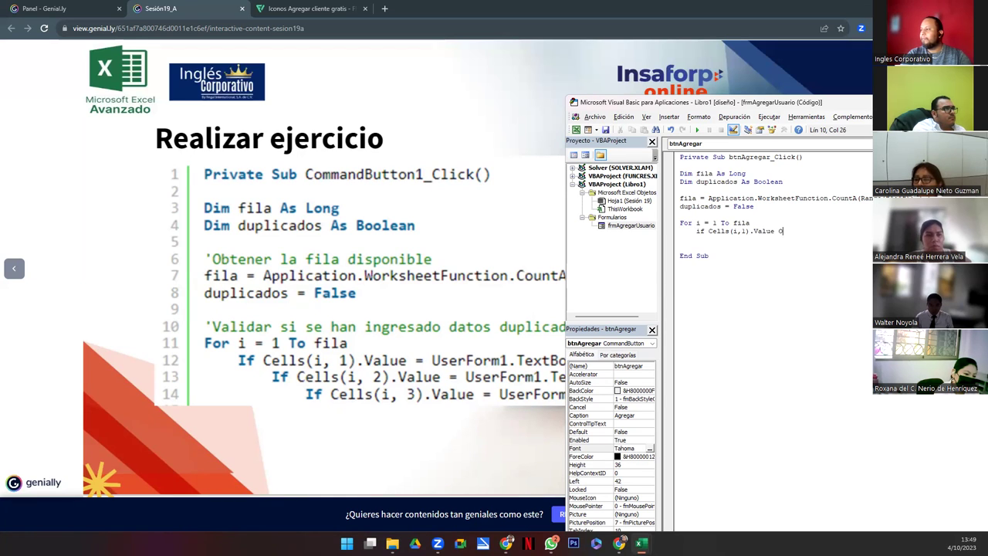
key(BackSpace)
text(=)
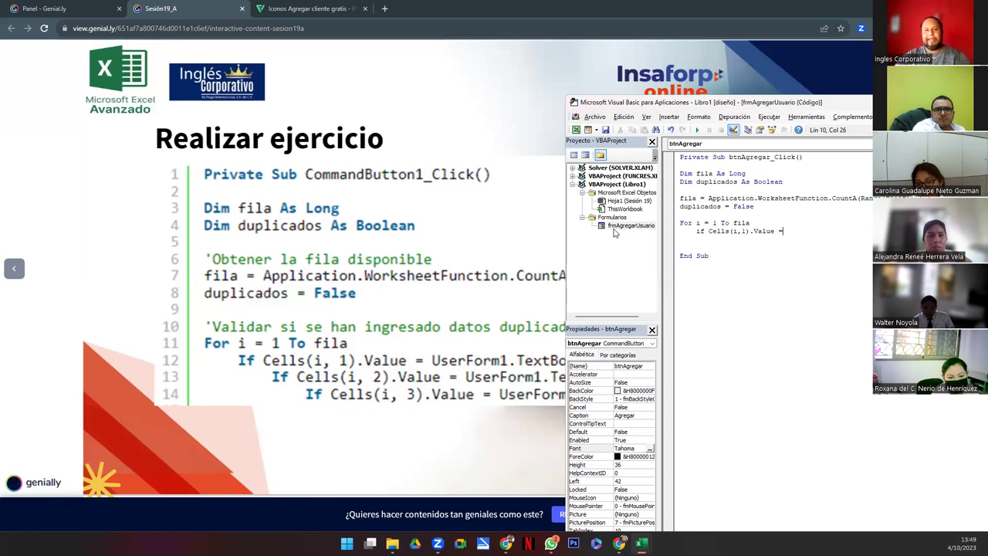
text(fr)
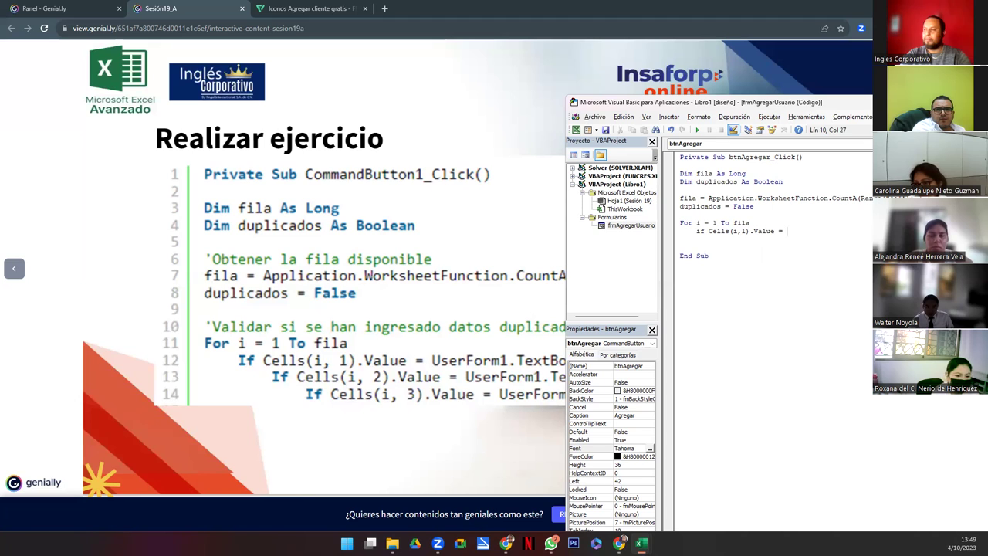
text(mAgregar)
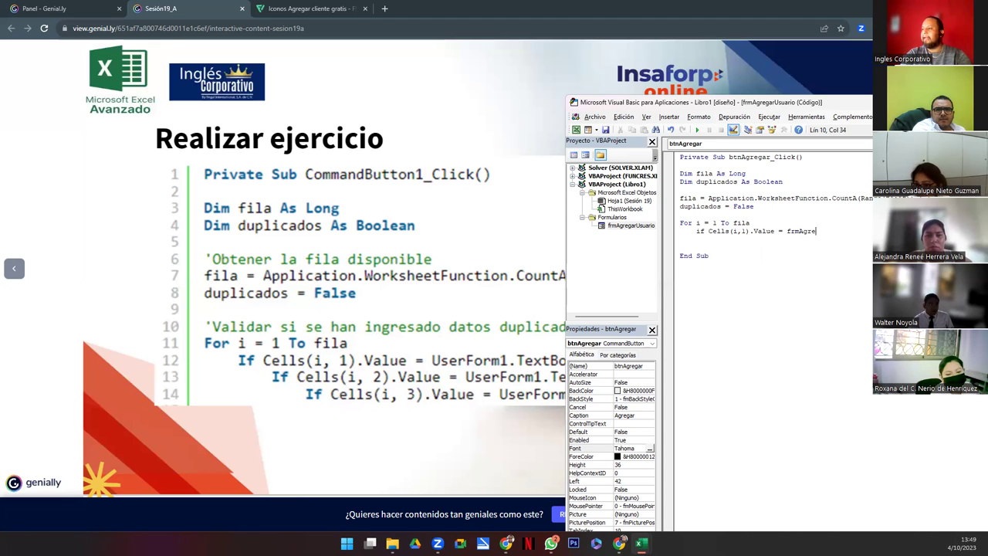
text(Cliente)
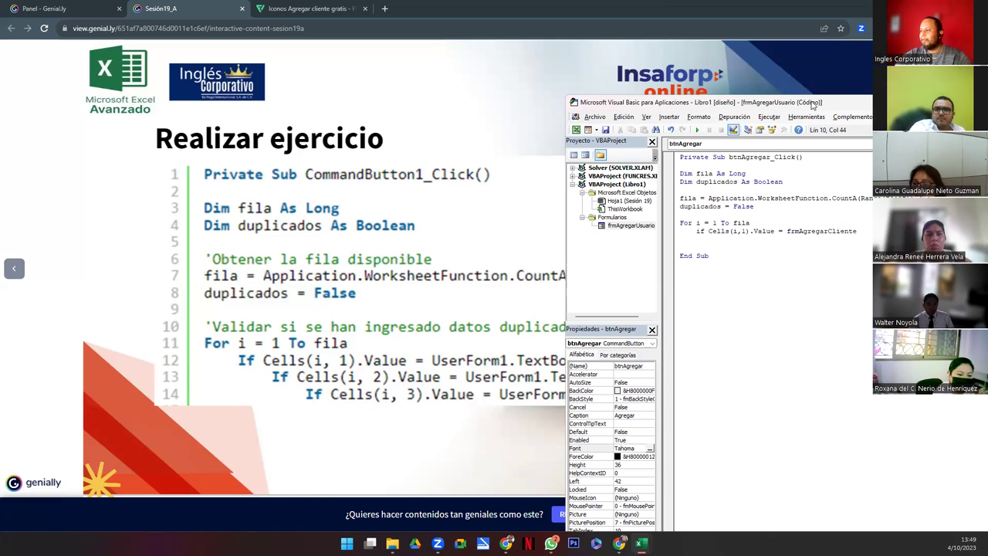
Step: Complete the If line with '.txtNombre.Value Then'
drag(812, 104, 473, 92)
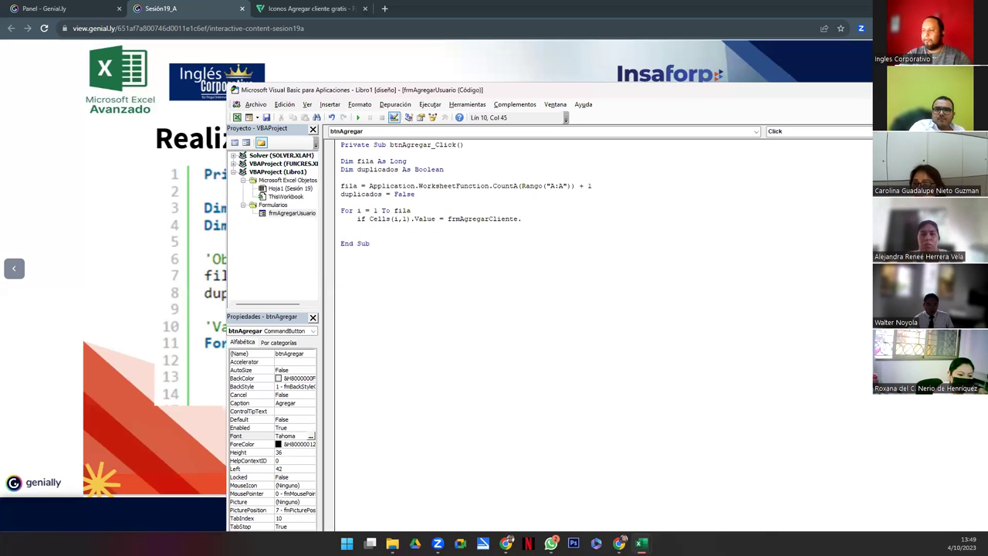
text(.txtNombr)
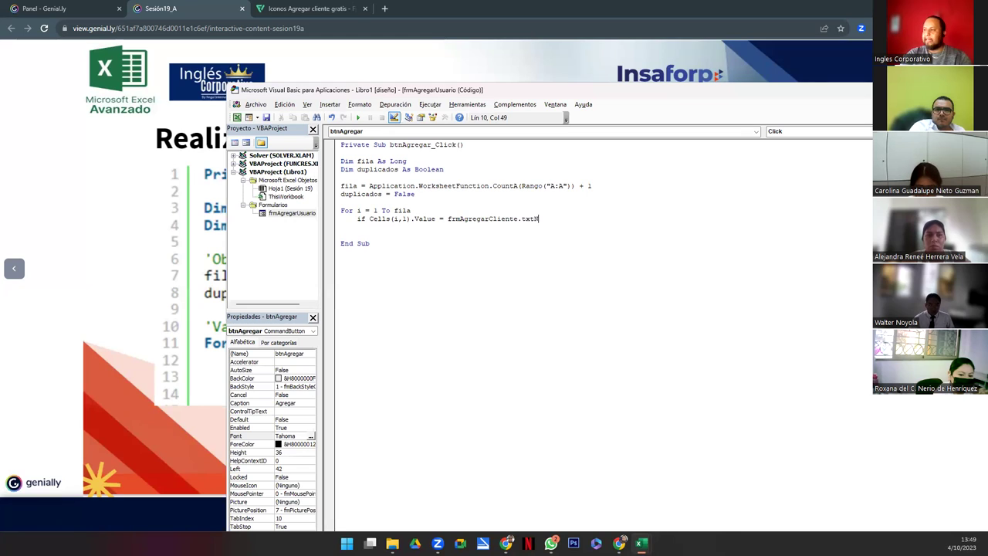
text(e)
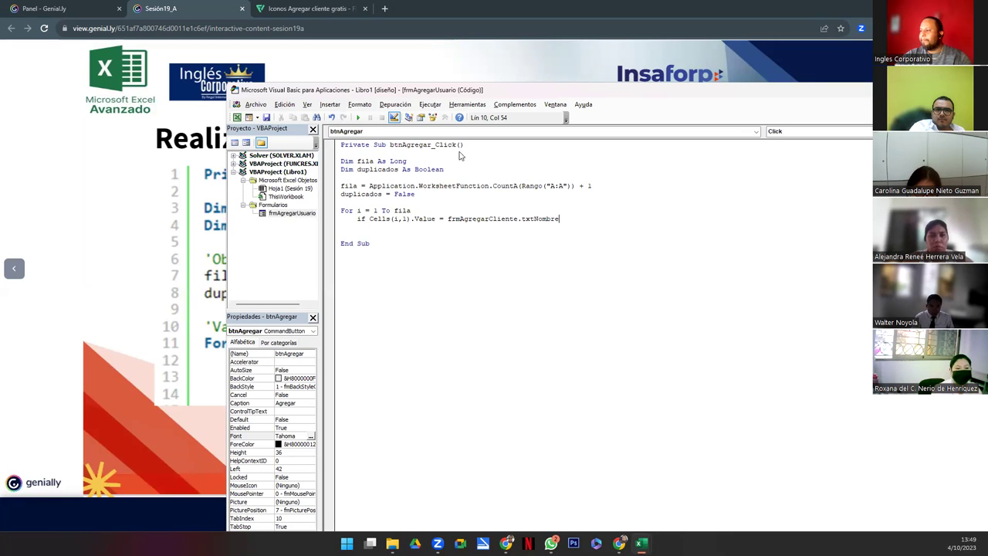
text(.Value then)
key(Return)
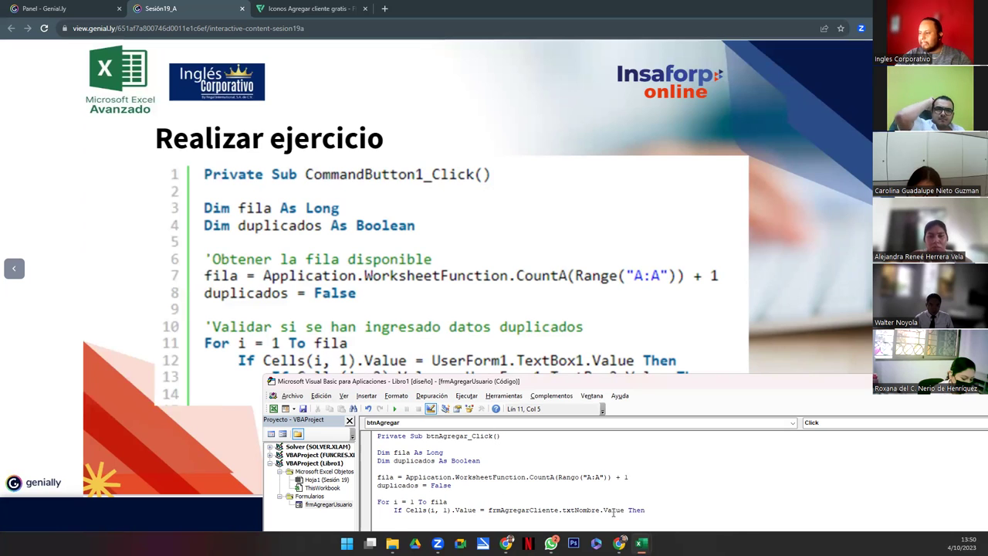
Step: Highlight txtNombre, frmAgregarCliente and Cells(i, 1).Value while explaining, then add a new line
double_click(583, 510)
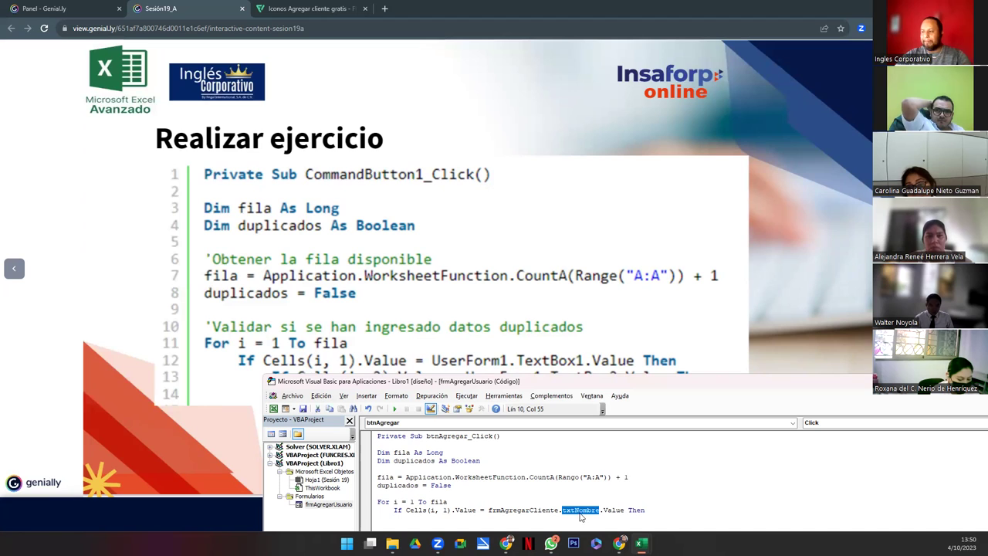
drag(488, 511, 551, 510)
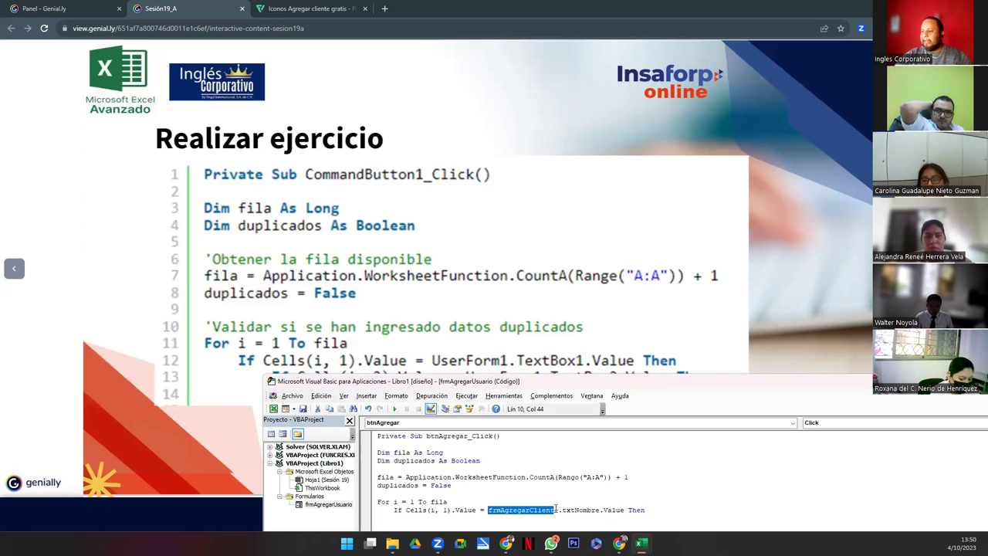
drag(406, 510, 481, 509)
click(648, 510)
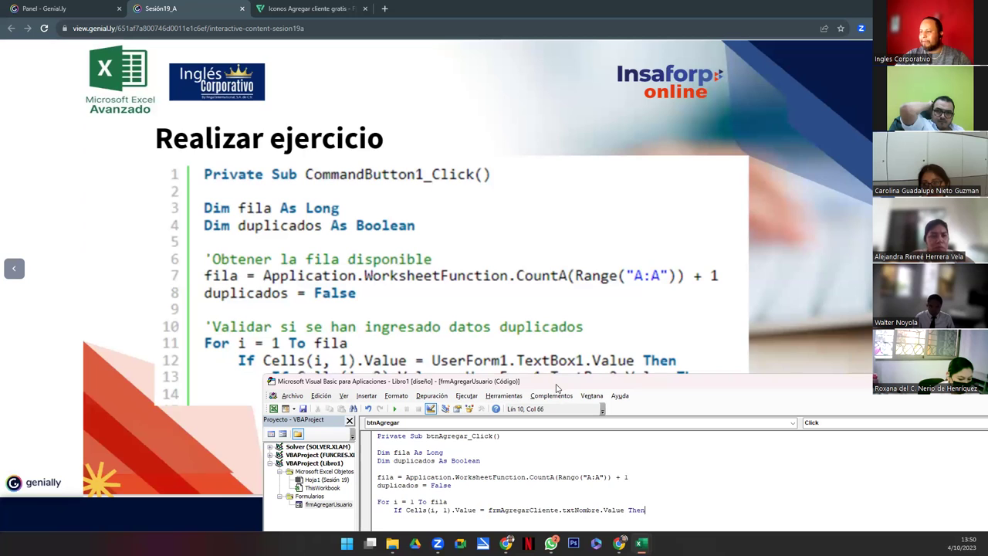
drag(555, 388, 552, 398)
key(Return)
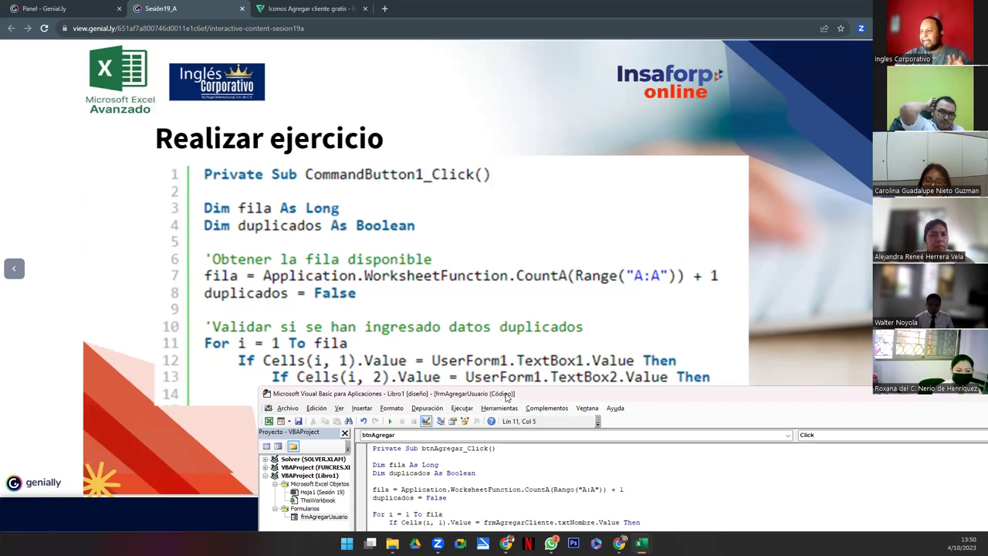
Step: Copy the first If line and paste it on the indented line below
drag(507, 396, 431, 243)
click(312, 370)
key(shift+End)
key(ctrl+c)
click(312, 376)
key(Tab)
key(ctrl+v)
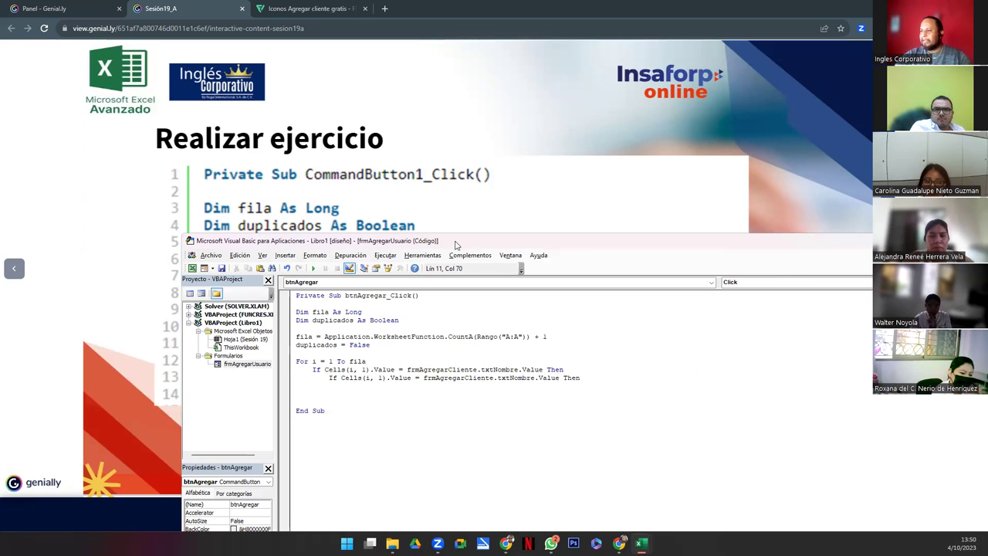
Step: Change the pasted line to compare Cells(i, 2) with txtApellidos
drag(456, 245, 461, 308)
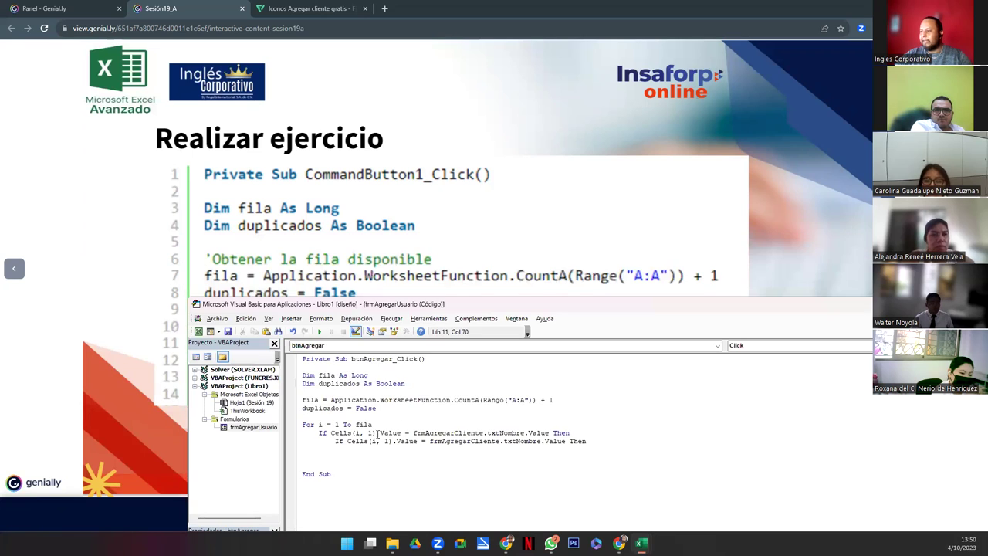
double_click(388, 440)
text(2)
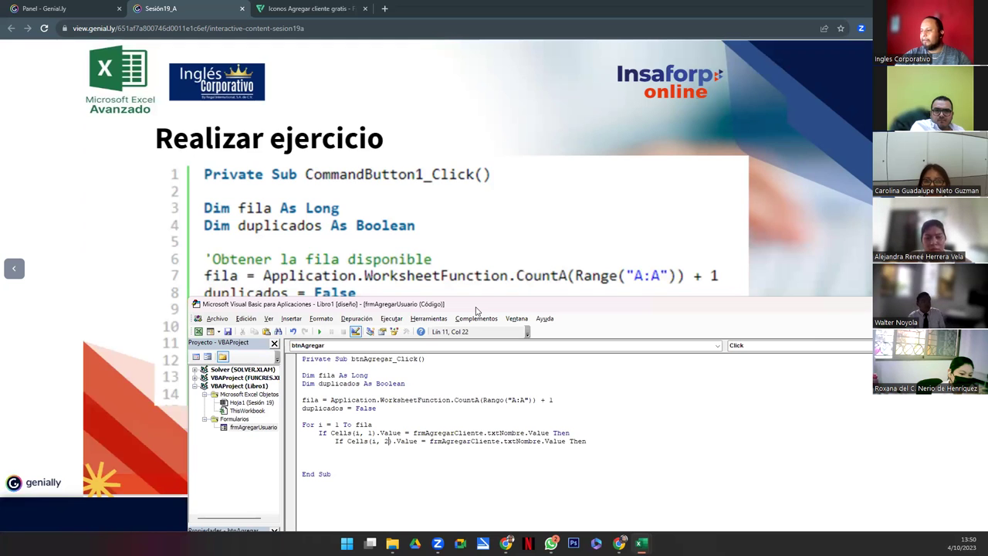
drag(476, 310, 454, 374)
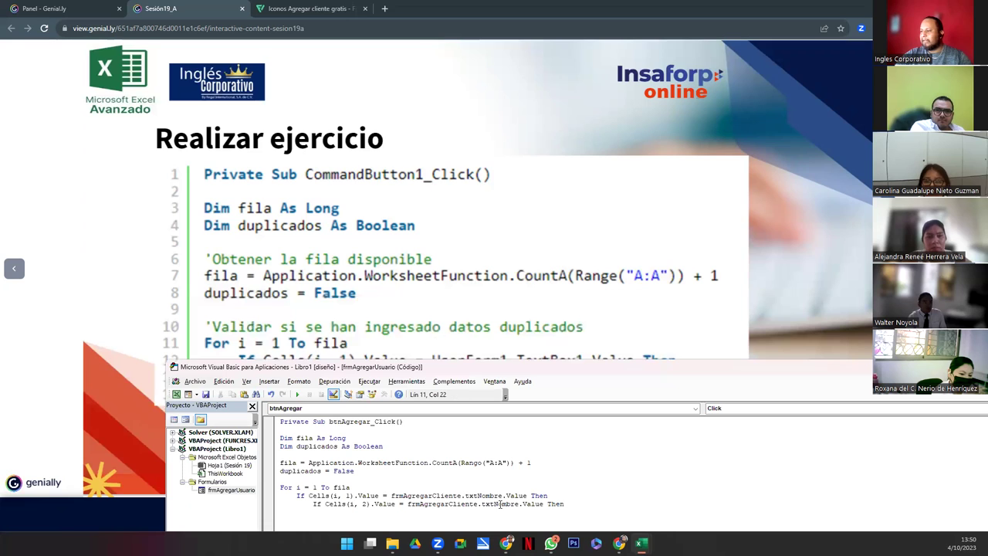
double_click(499, 503)
click(494, 503)
drag(495, 504, 517, 505)
text(Apellido)
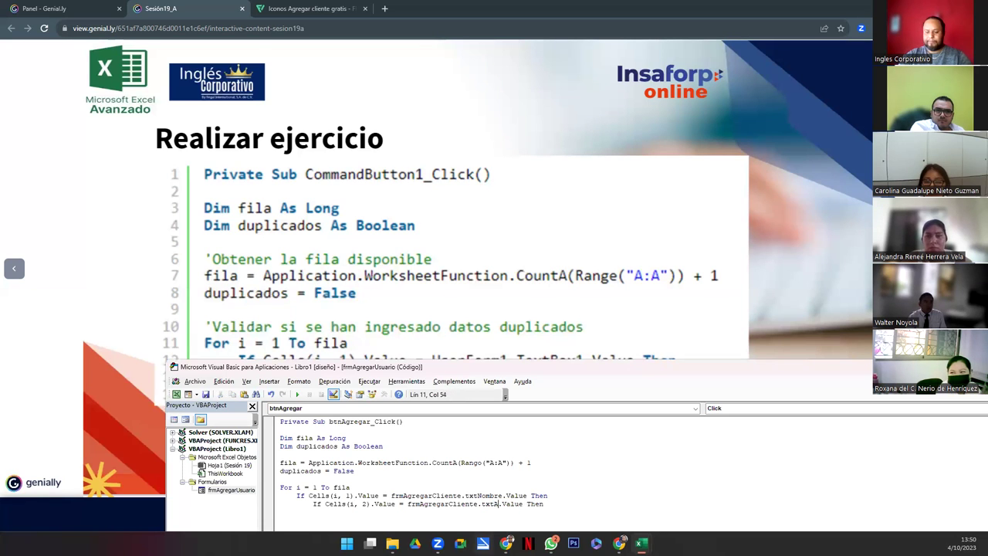
text(s)
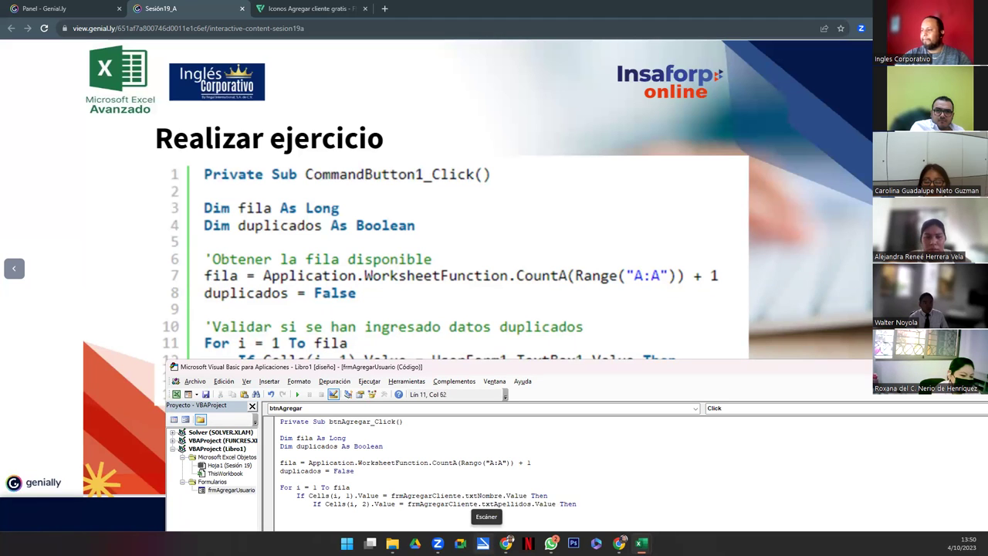
drag(541, 372, 542, 417)
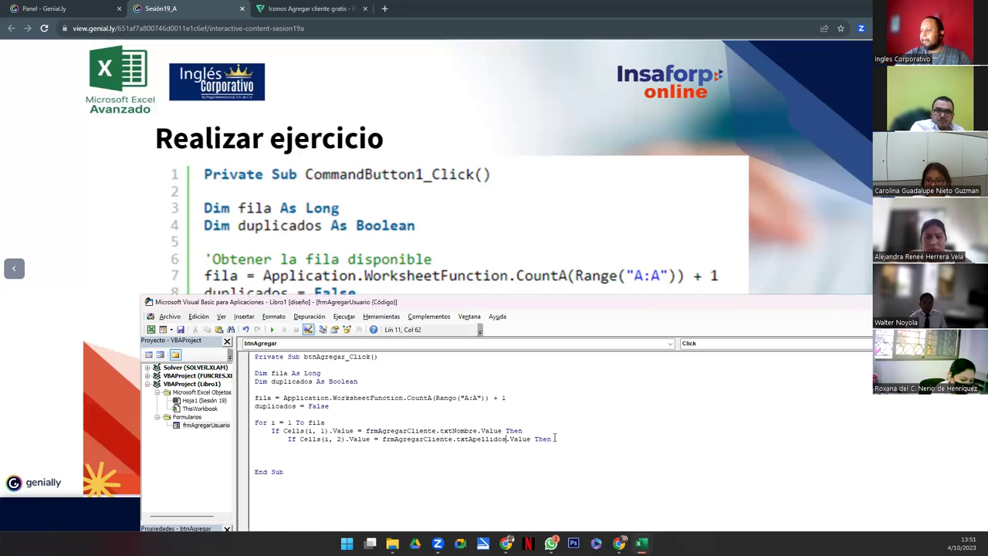
key(Return)
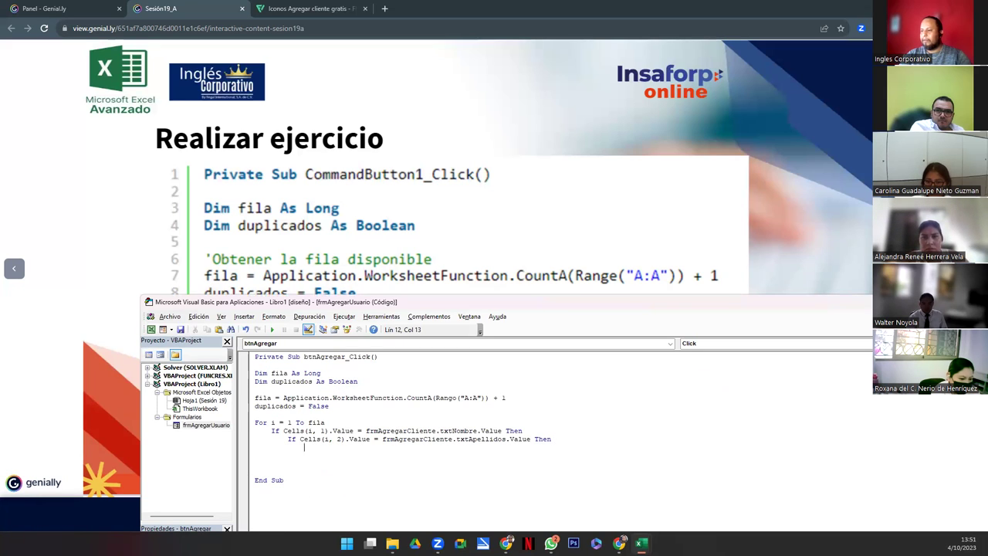
Step: Paste another If line and change it to Cells(i, 3) against txtTelefono
key(ctrl+v)
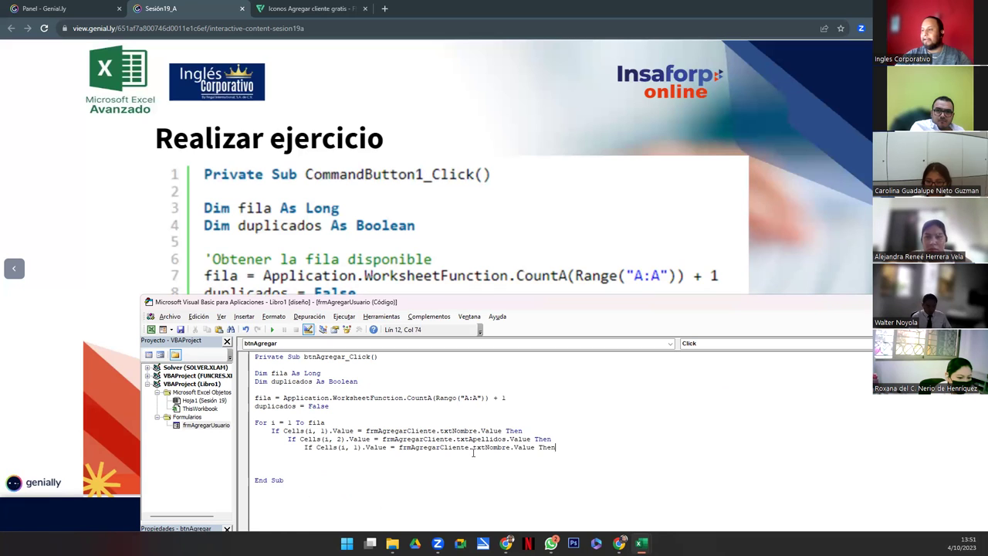
double_click(355, 448)
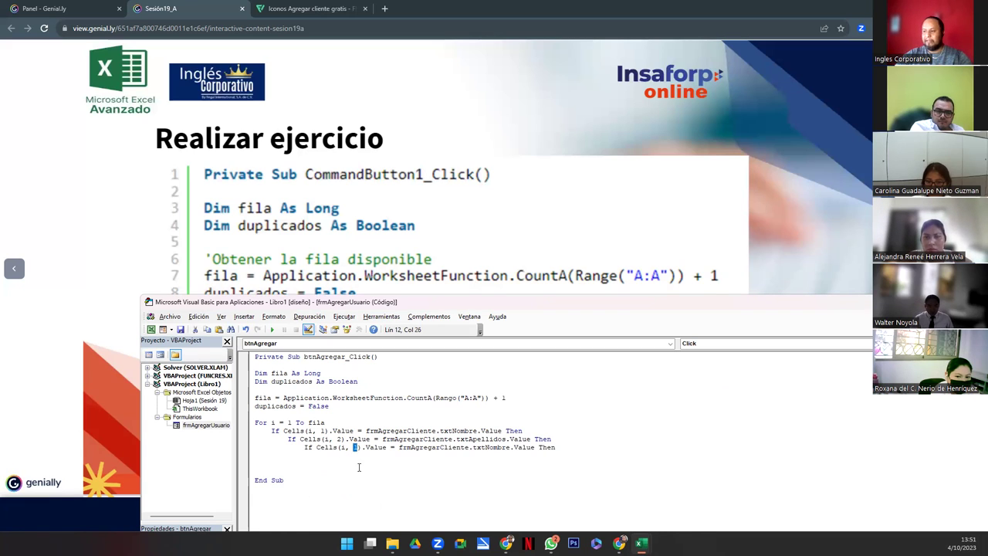
text(3)
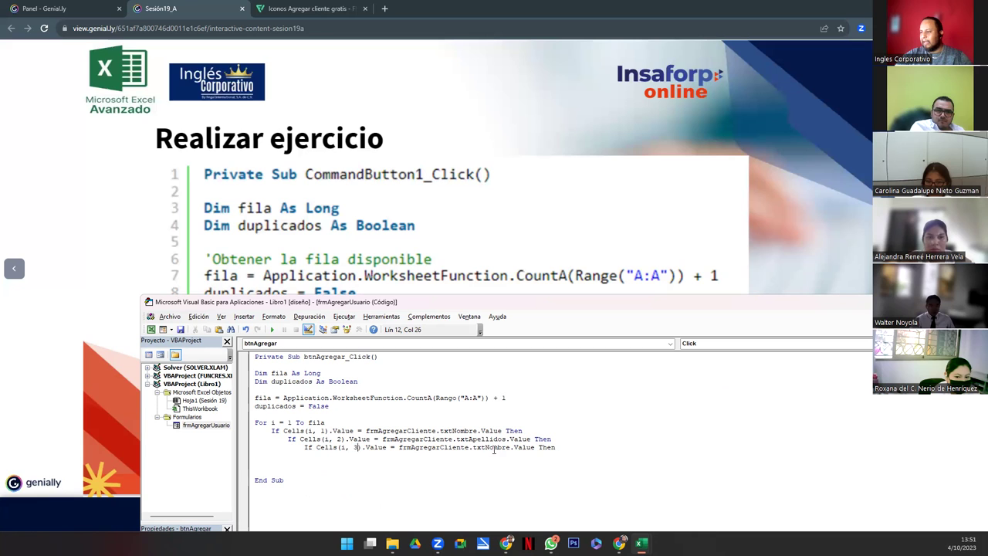
drag(489, 447, 509, 449)
key(BackSpace)
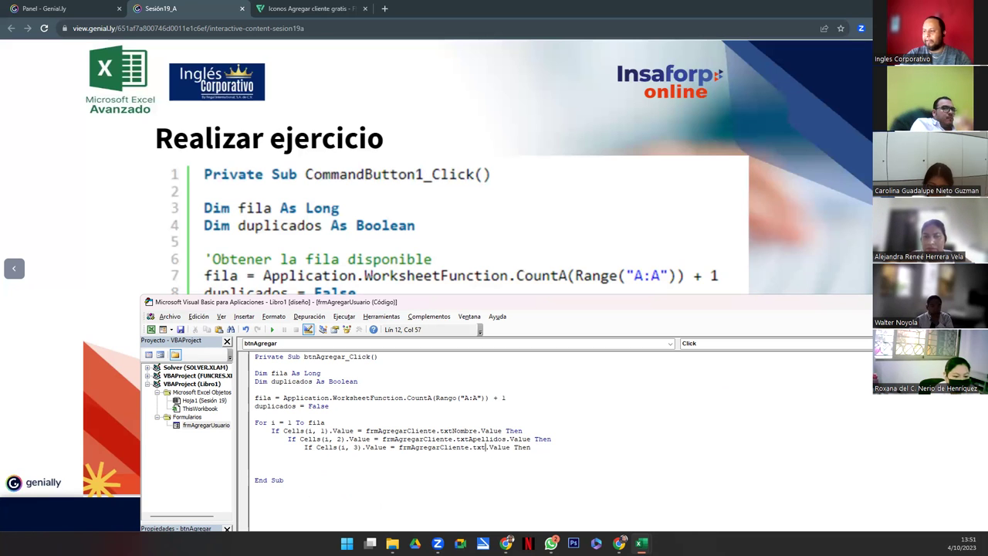
text(Telefono)
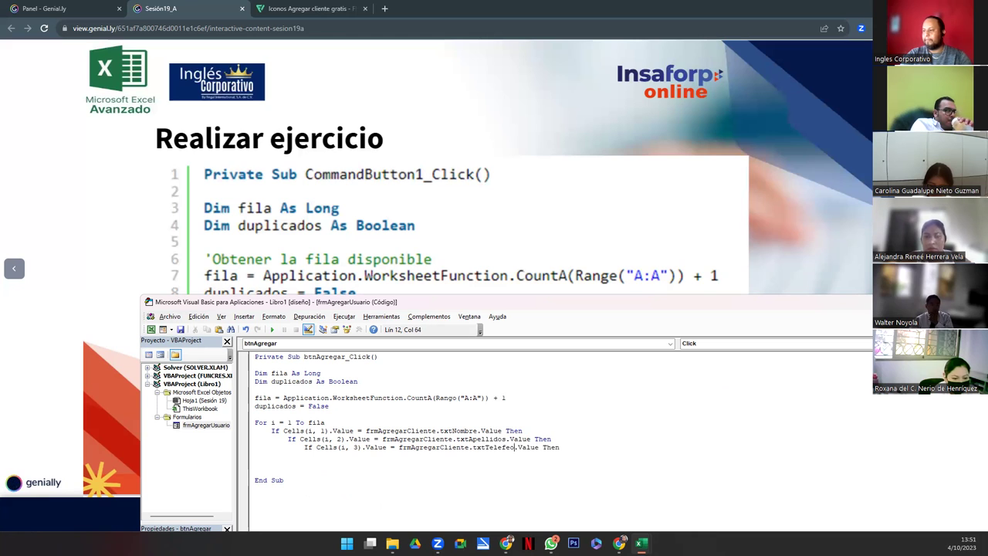
Step: Duplicate the txtTelefono If line onto the next line
click(271, 456)
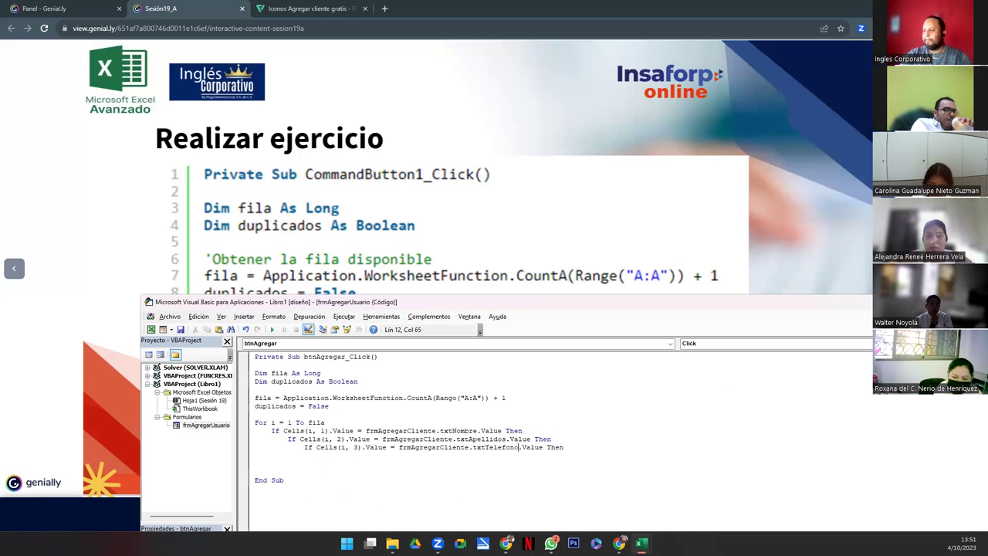
drag(304, 447, 564, 447)
key(ctrl+c)
key(End)
key(Return)
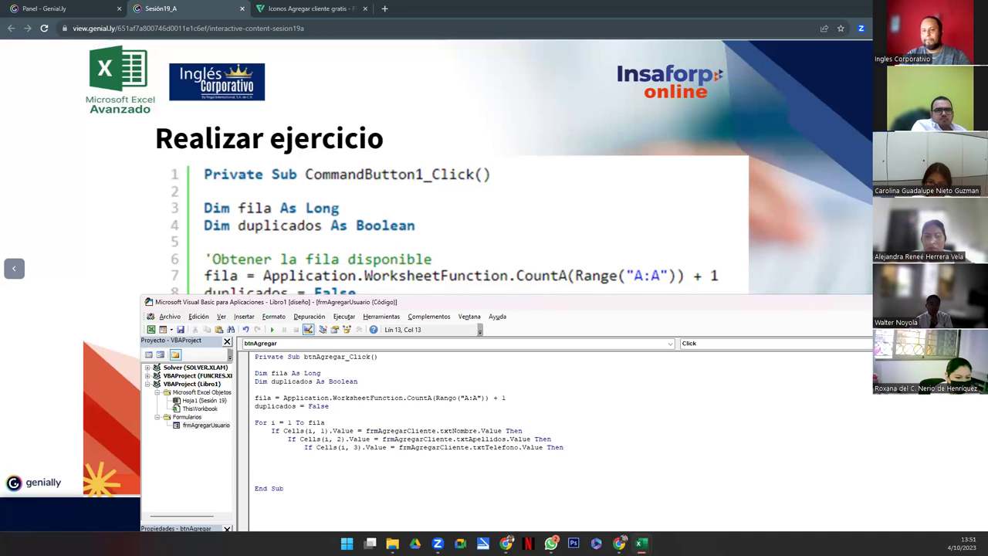
key(ctrl+v)
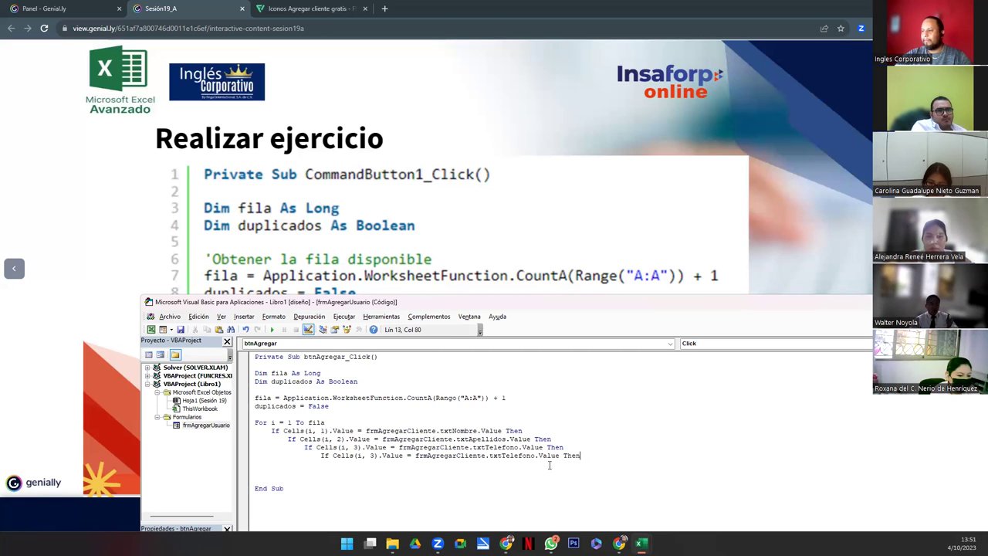
Step: Change the copied line to compare Cells(i, 4) with txtSueldo
double_click(371, 456)
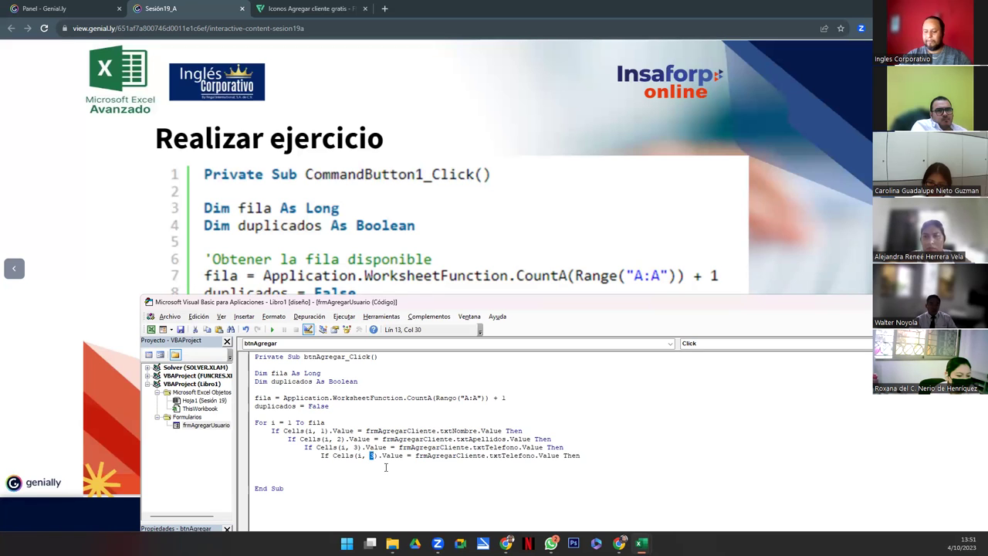
text(4)
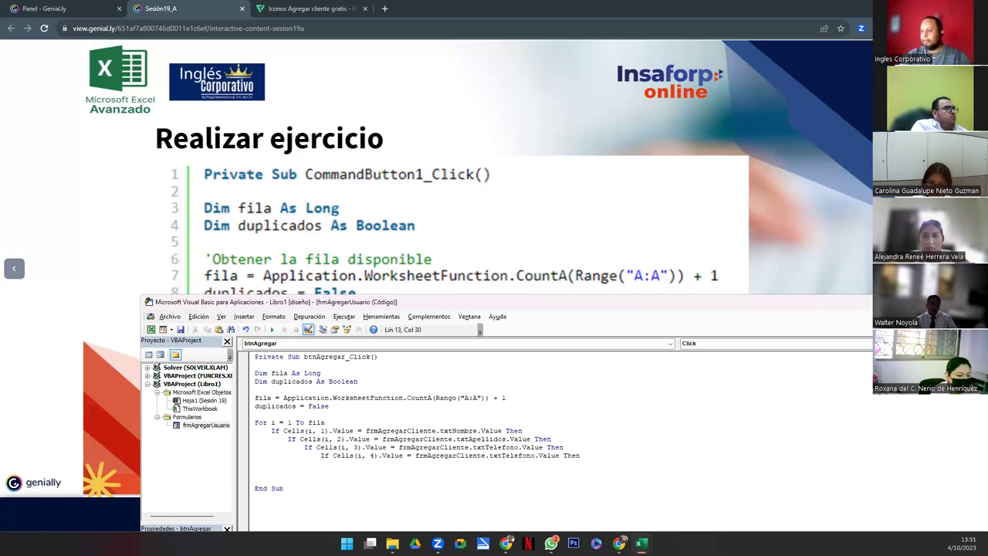
drag(503, 457, 527, 457)
text(Sueldo)
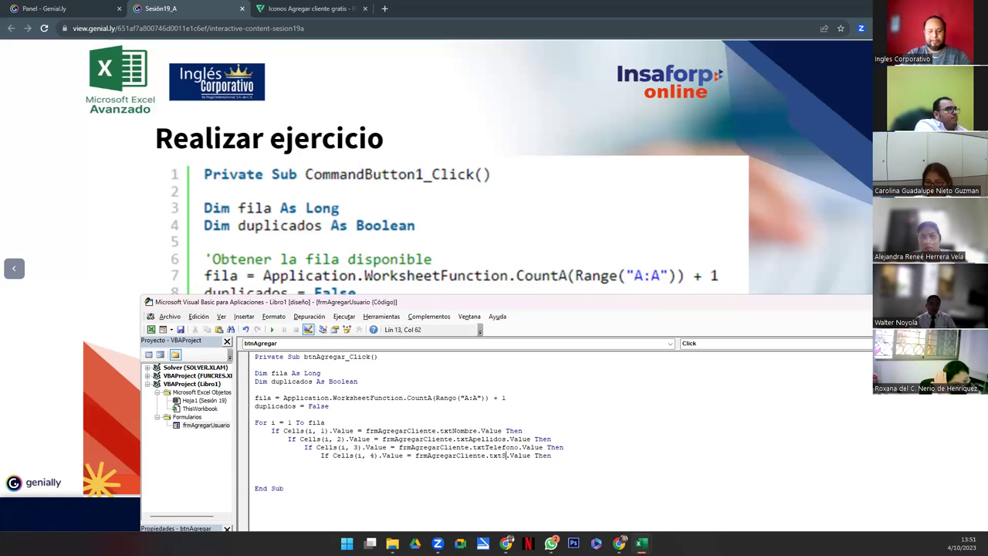
Step: Paste another check below and change it to Cells(i, 5) against txtEmail
key(End)
key(Return)
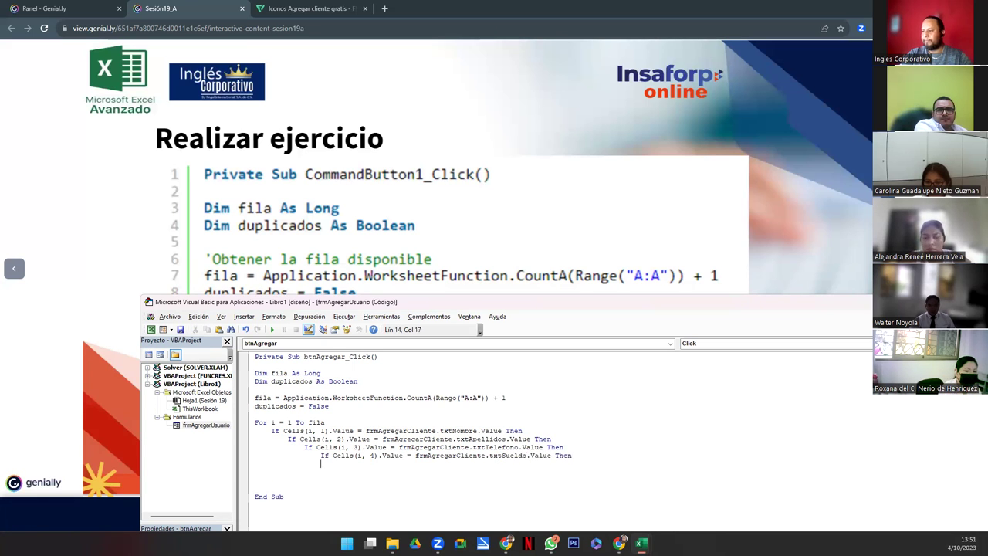
key(ctrl+v)
key(Left)
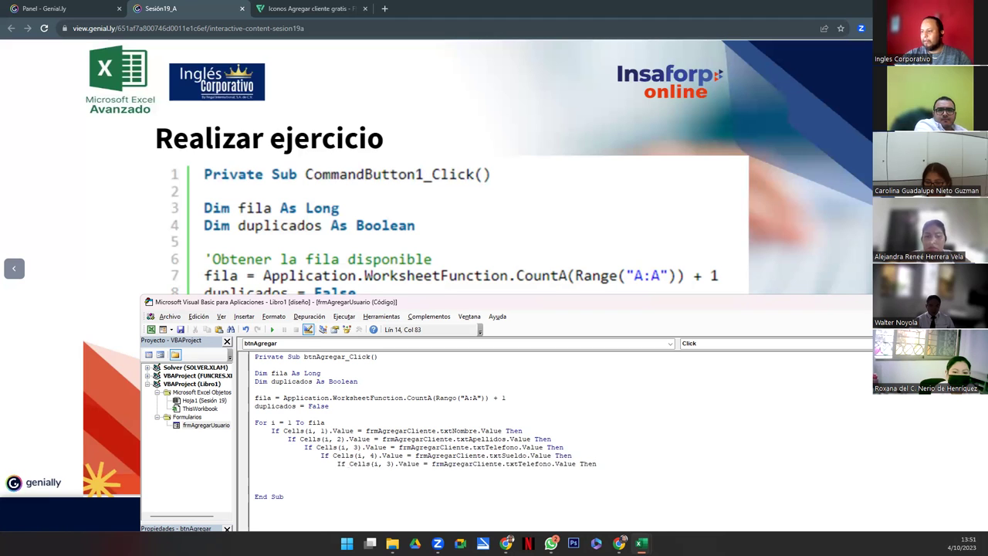
key(BackSpace)
text(5)
key(Right)
key(Right)
key(Right)
click(483, 463)
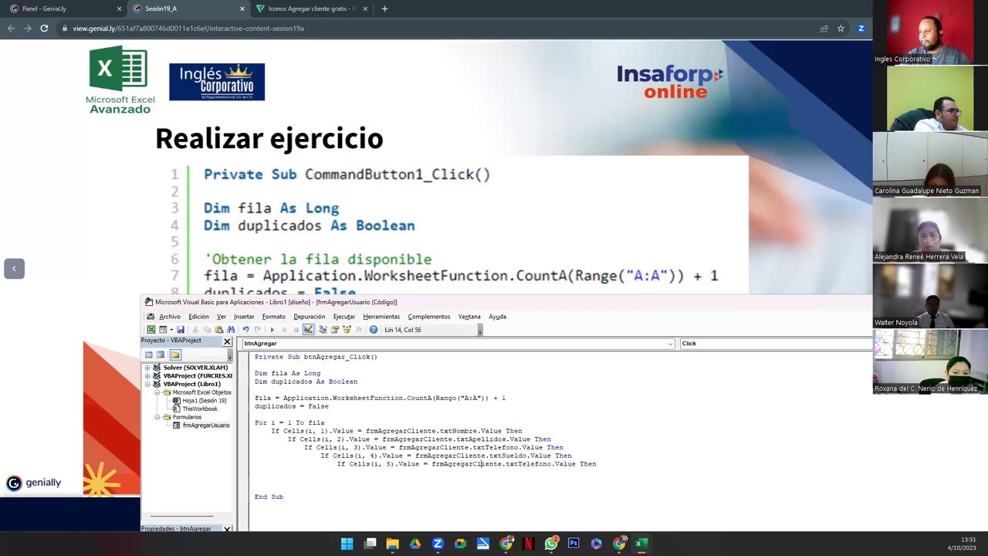
key(shift+Right)
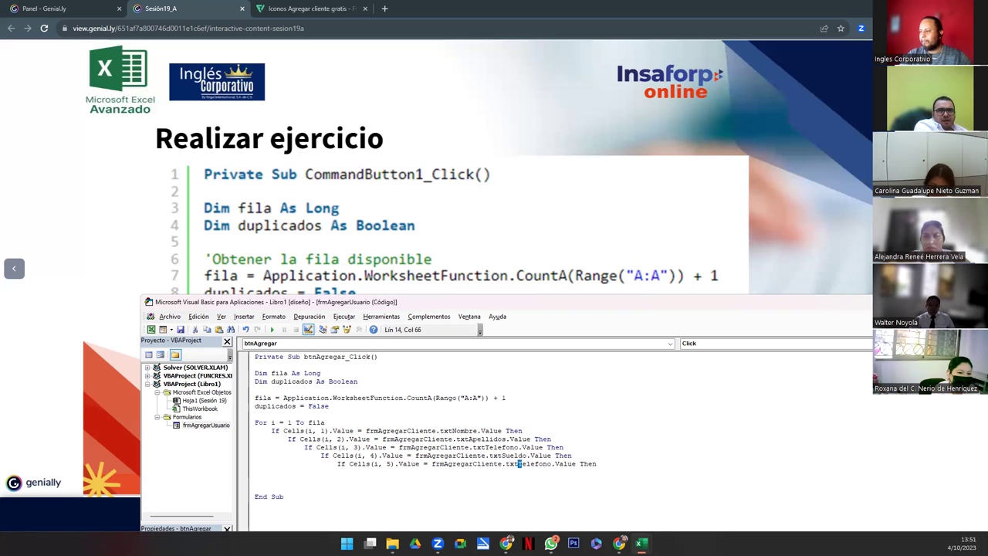
key(shift+Right)
key(shift+Right)
key(shift+Right)
key(shift+Right)
key(shift+Right)
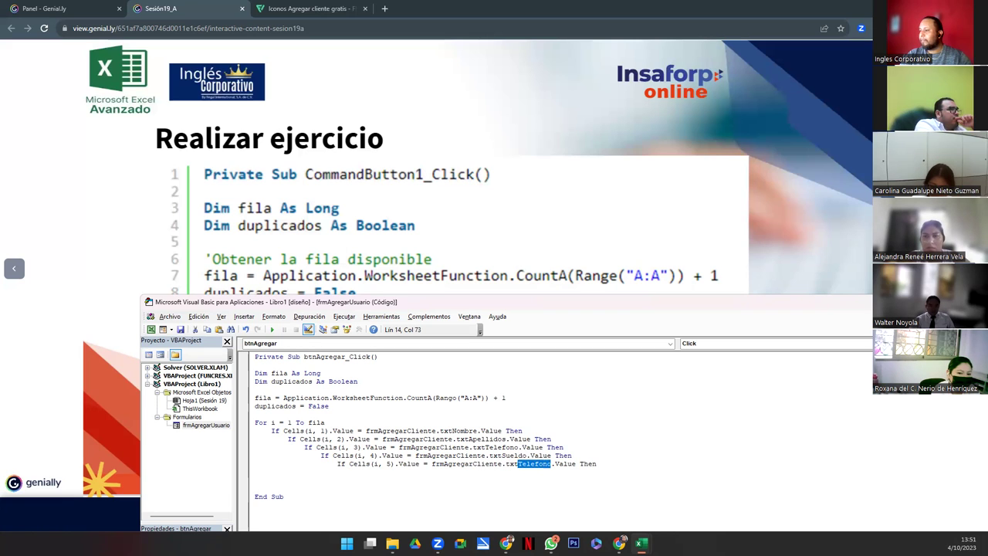
text(Email)
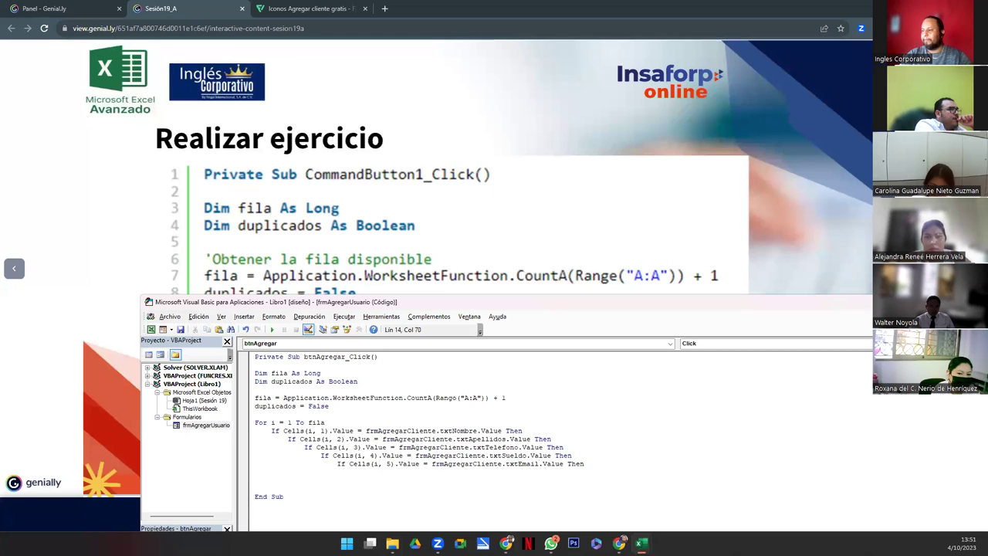
Step: Maximize the code window and show the Project Explorer from the View menu
double_click(456, 302)
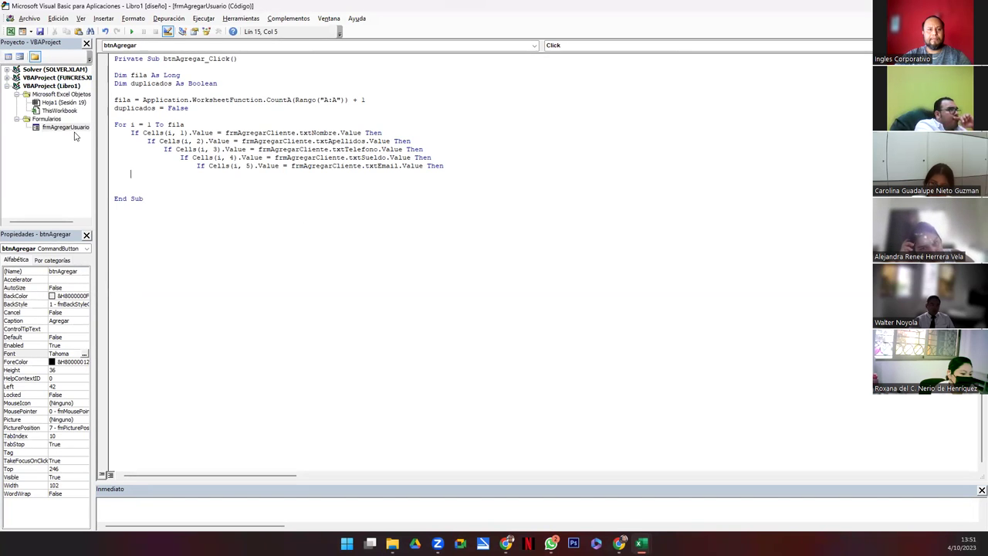
click(129, 153)
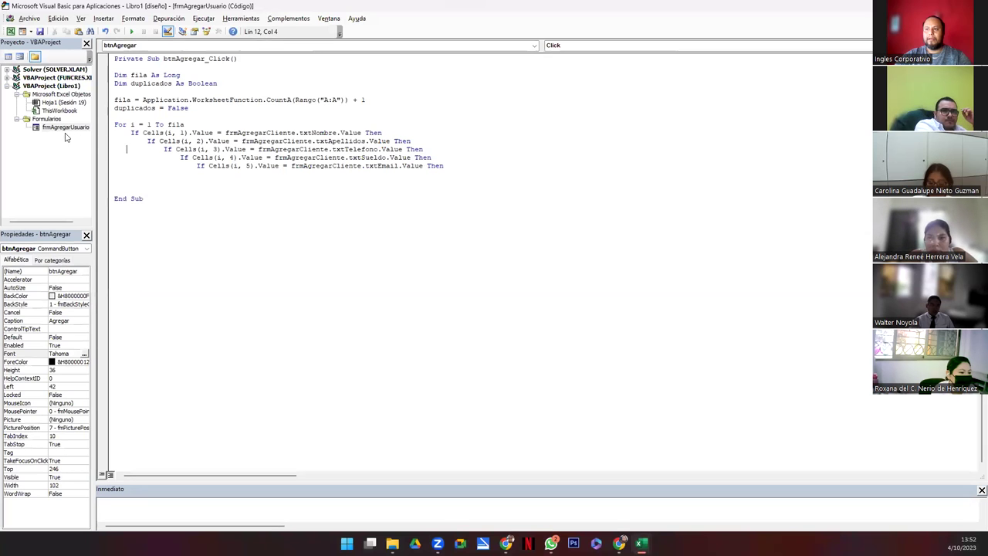
click(80, 19)
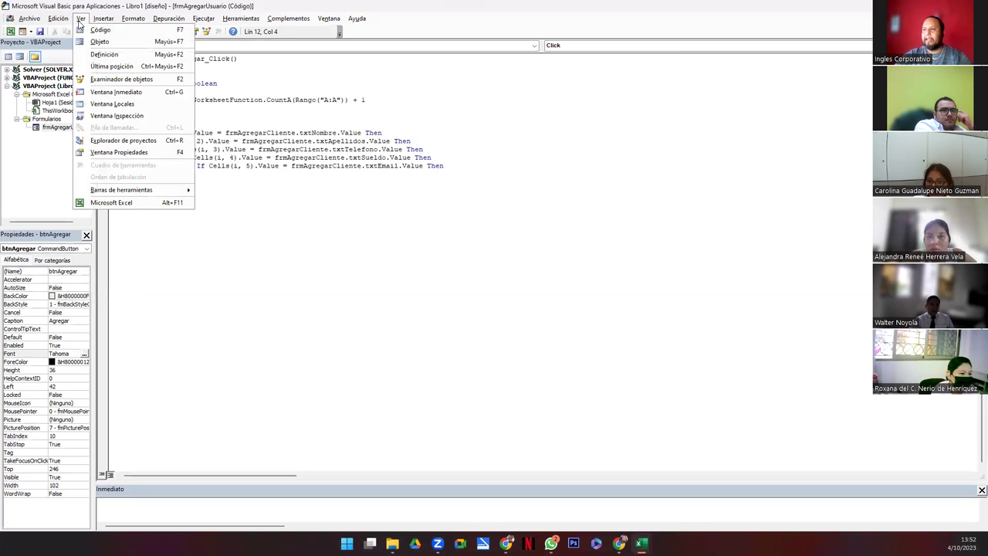
click(143, 140)
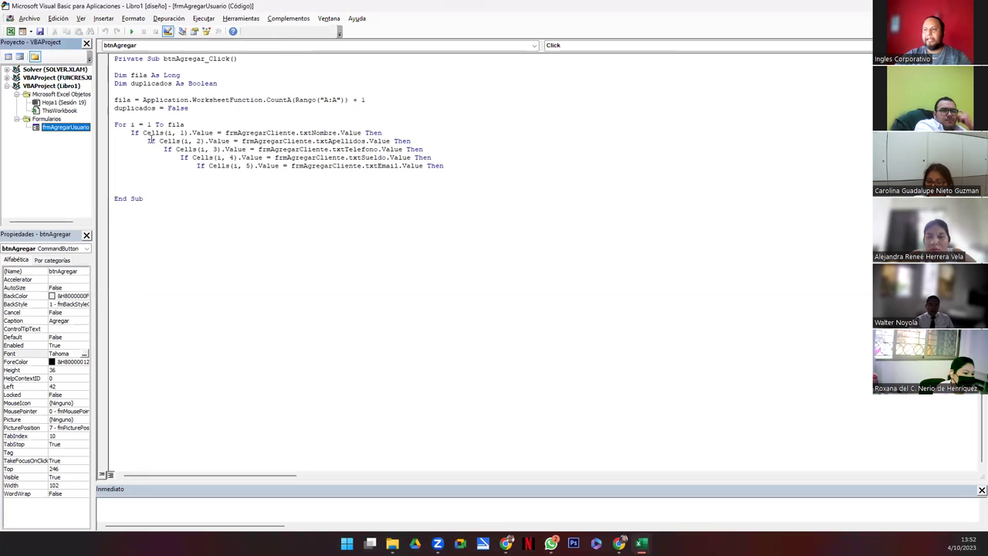
click(108, 17)
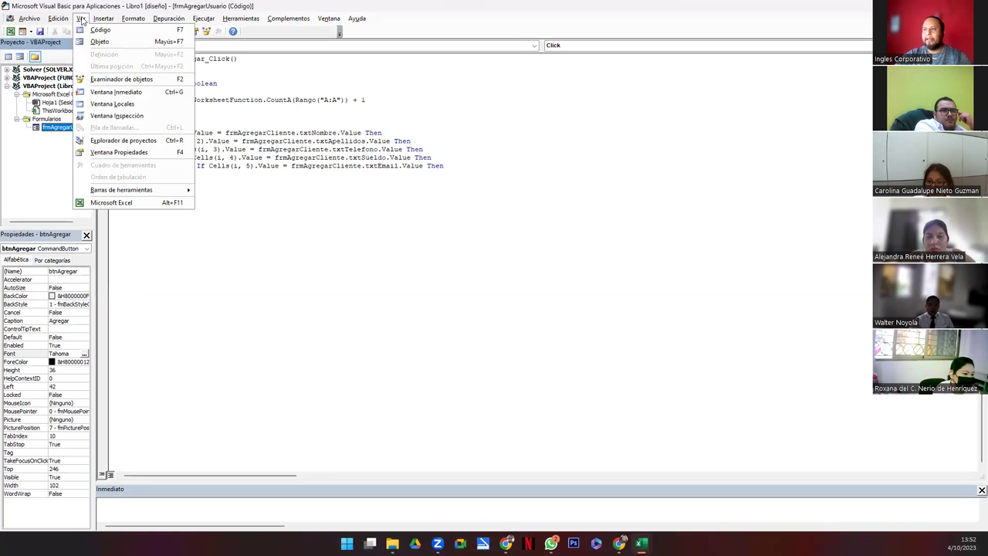
click(125, 141)
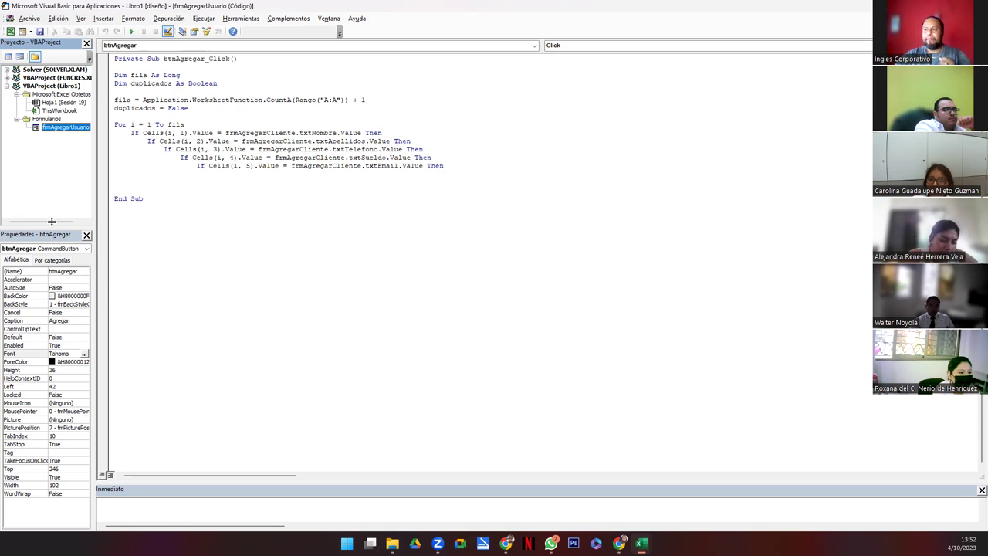
Step: Show the Properties Window, then restore the editor from full screen to a window
click(81, 18)
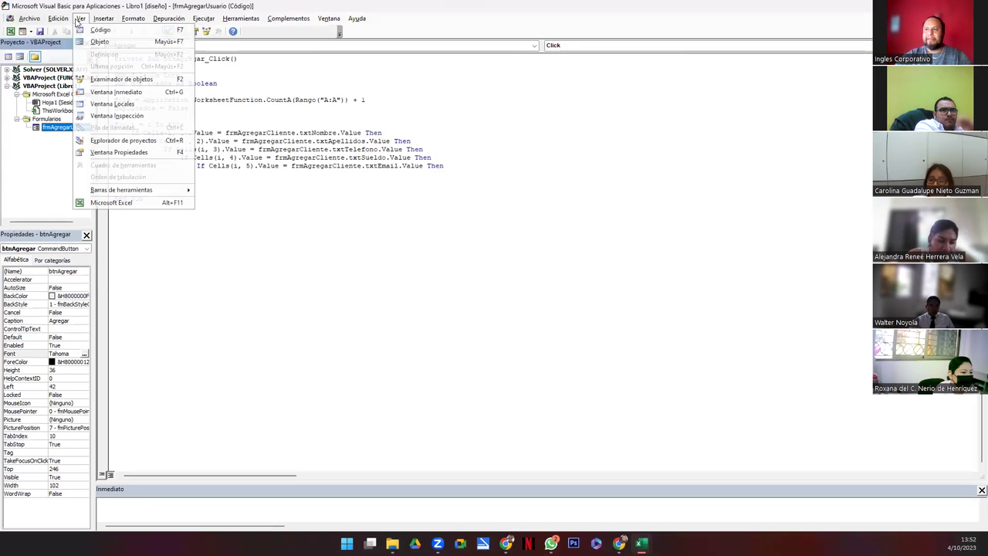
click(147, 158)
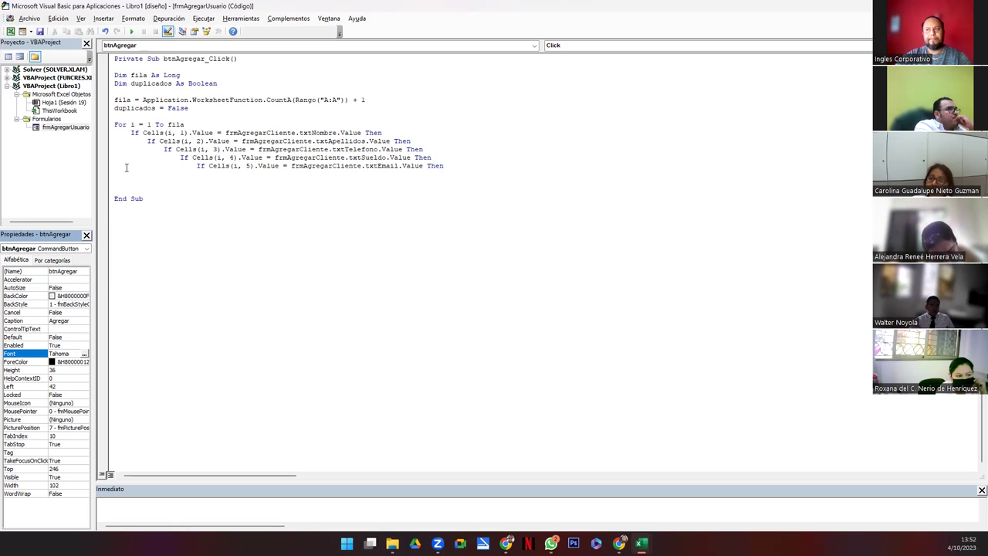
click(82, 17)
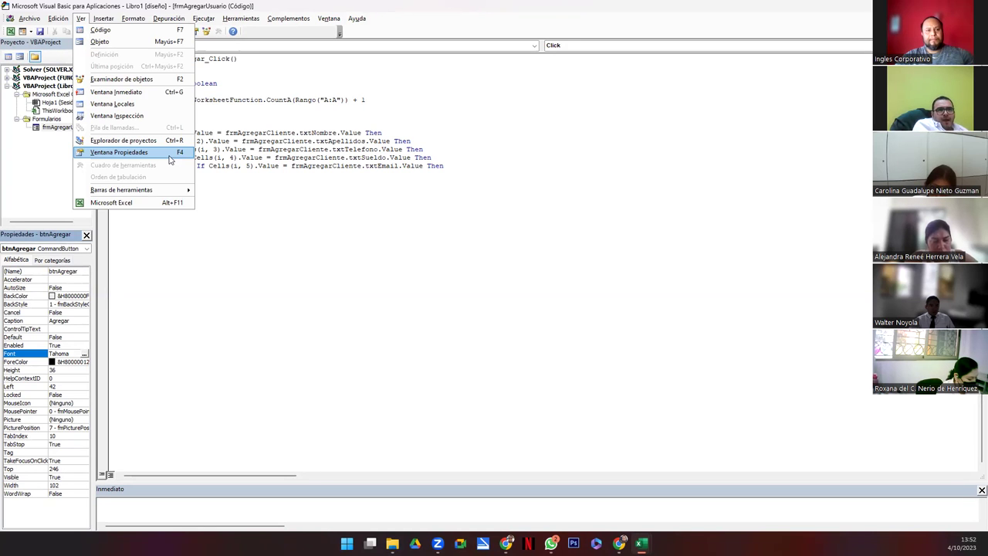
click(288, 196)
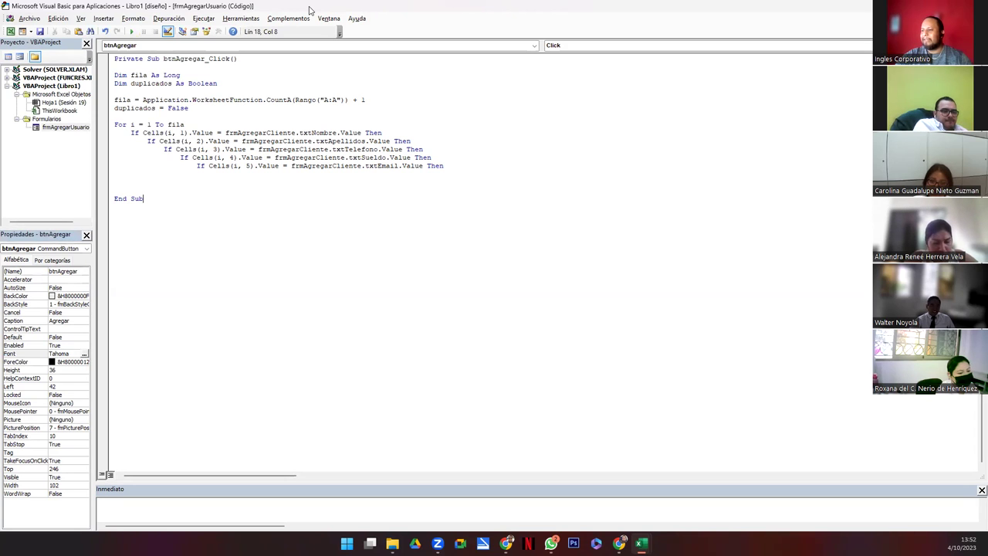
double_click(308, 10)
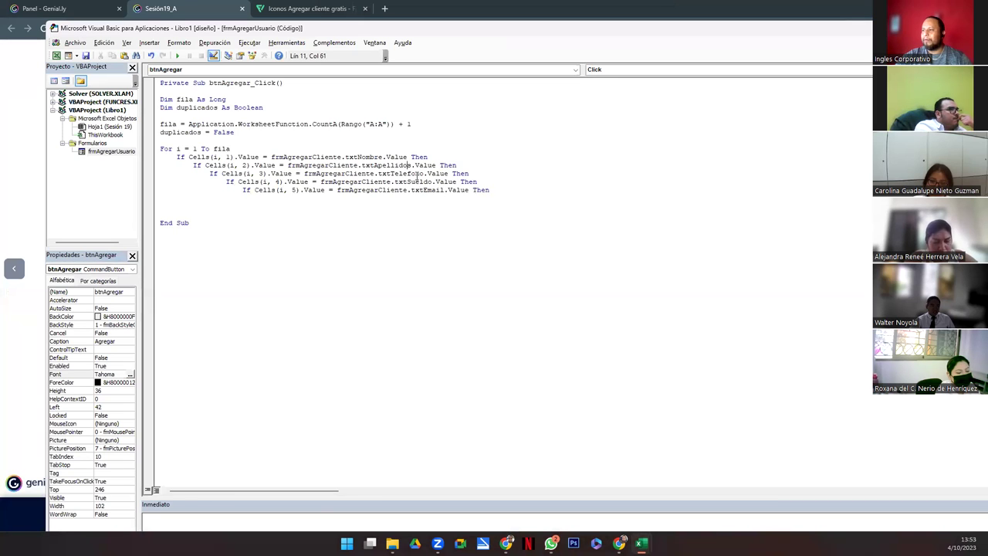
Step: Open the Agregar Cliente form design and check the Nombres textbox's name against the code
key(Delete)
key(ctrl+z)
double_click(97, 152)
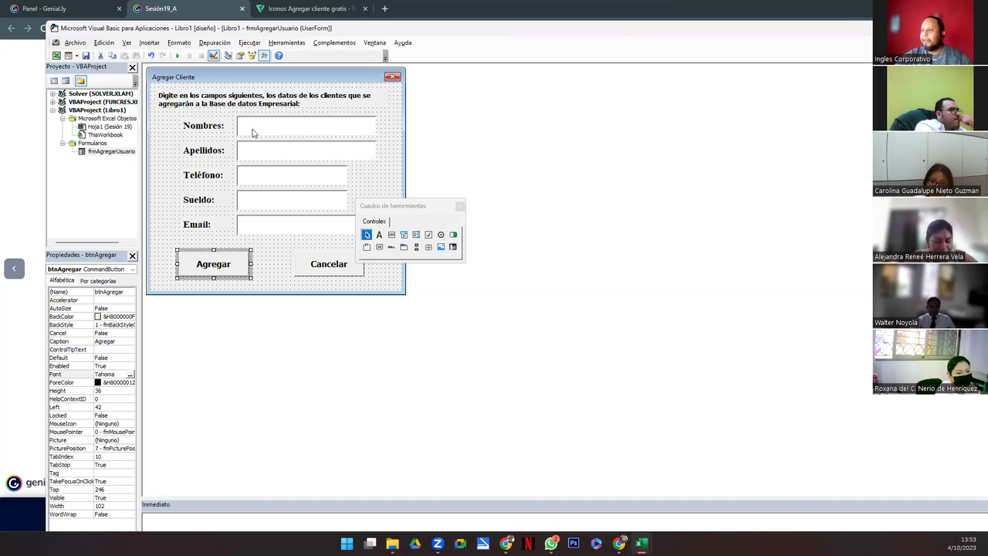
click(252, 133)
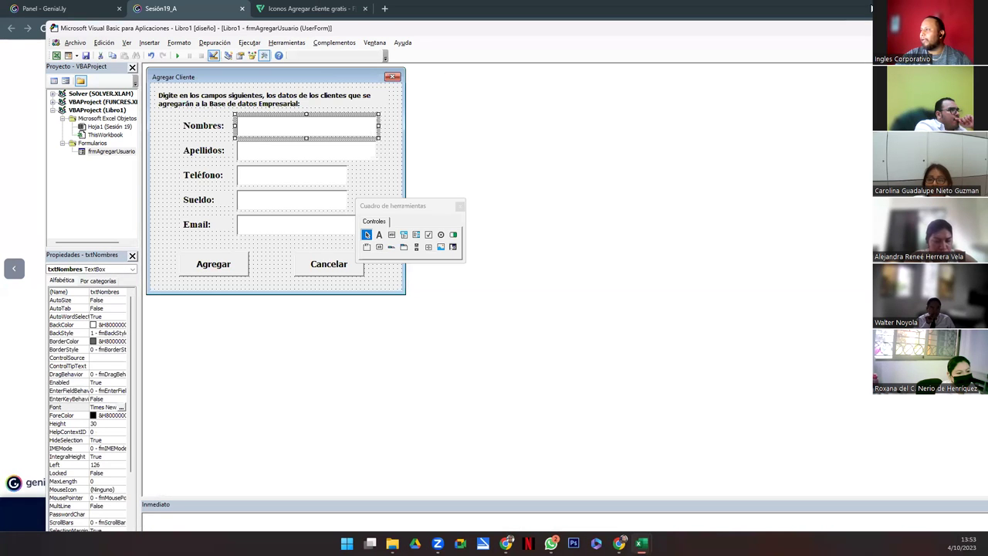
double_click(866, 30)
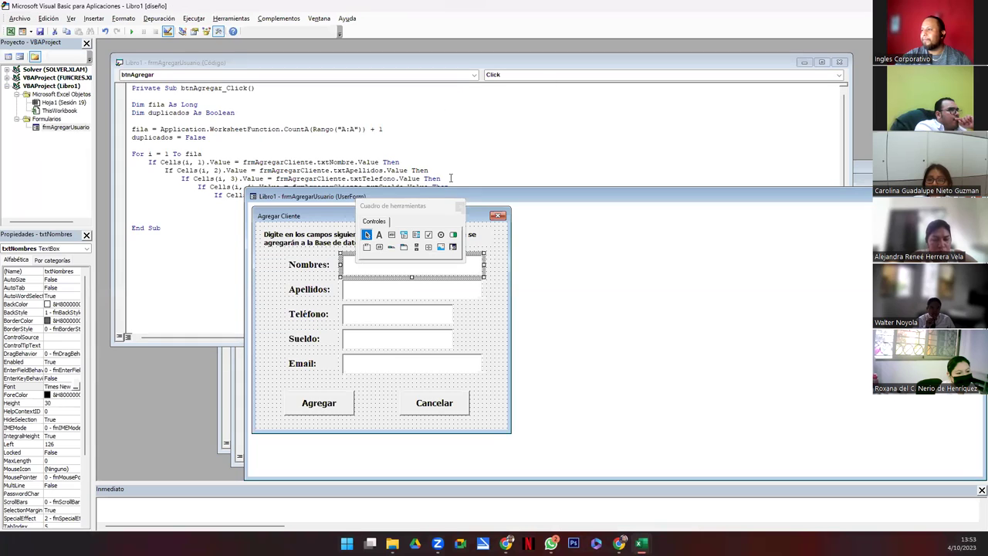
click(349, 270)
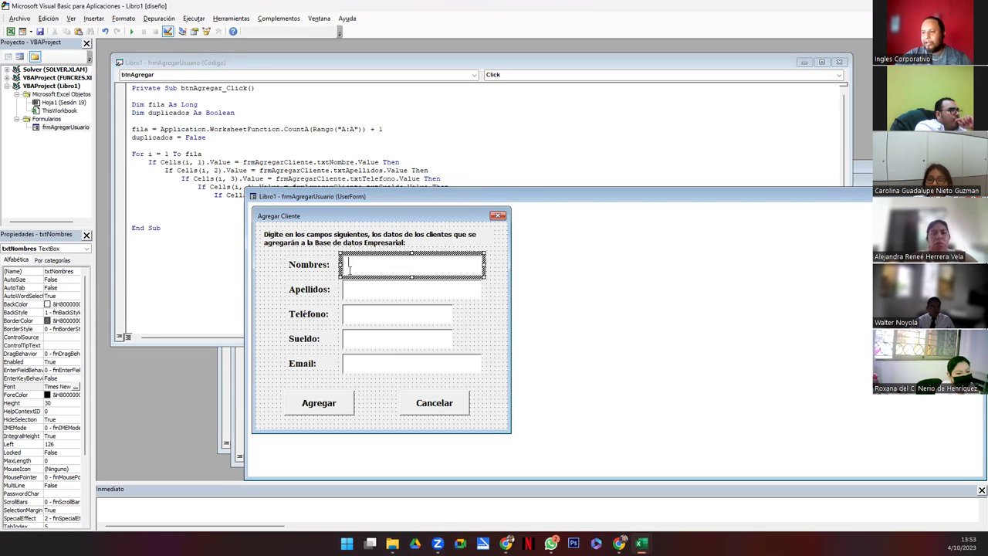
key(Escape)
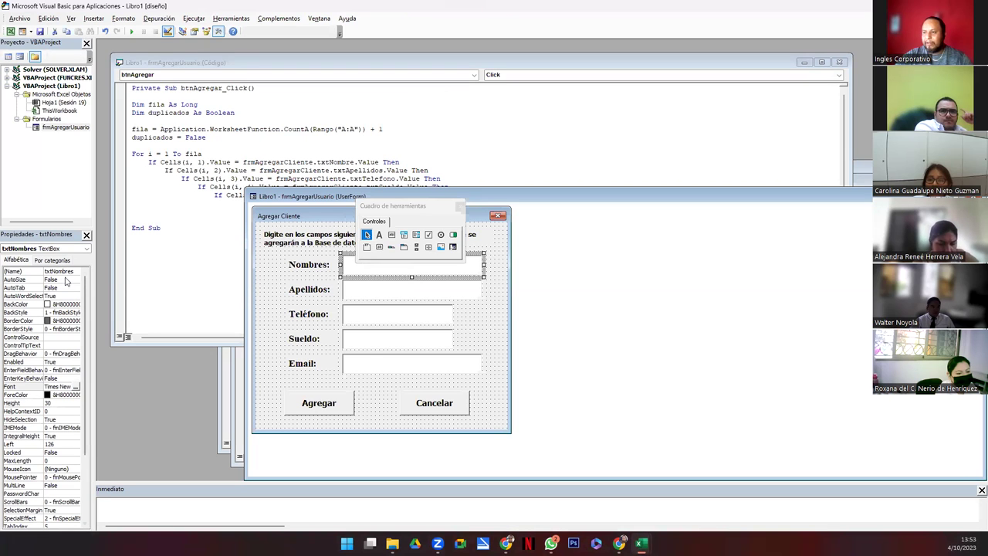
click(357, 163)
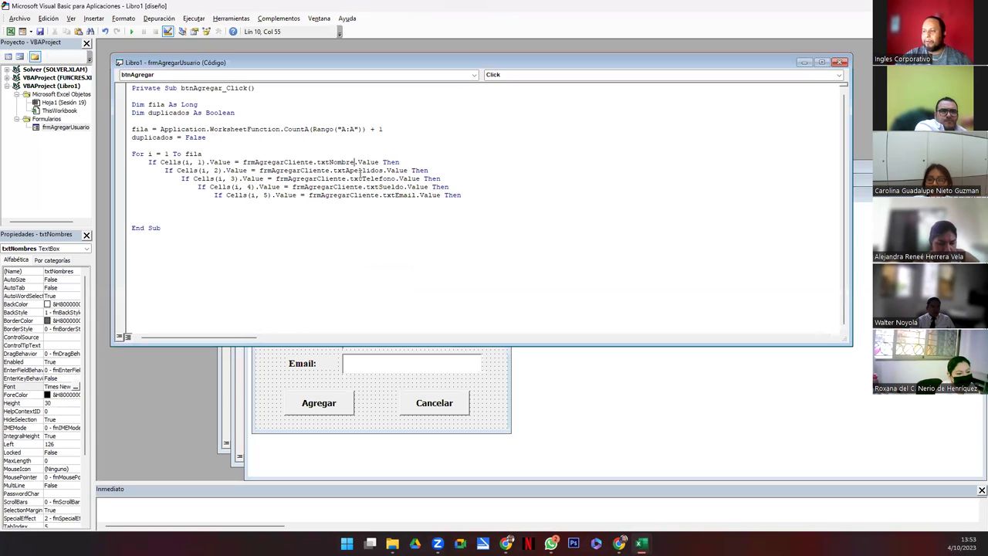
text(s)
Step: Check the names of the Apellidos, Teléfono, Sueldo and Email textboxes
click(662, 391)
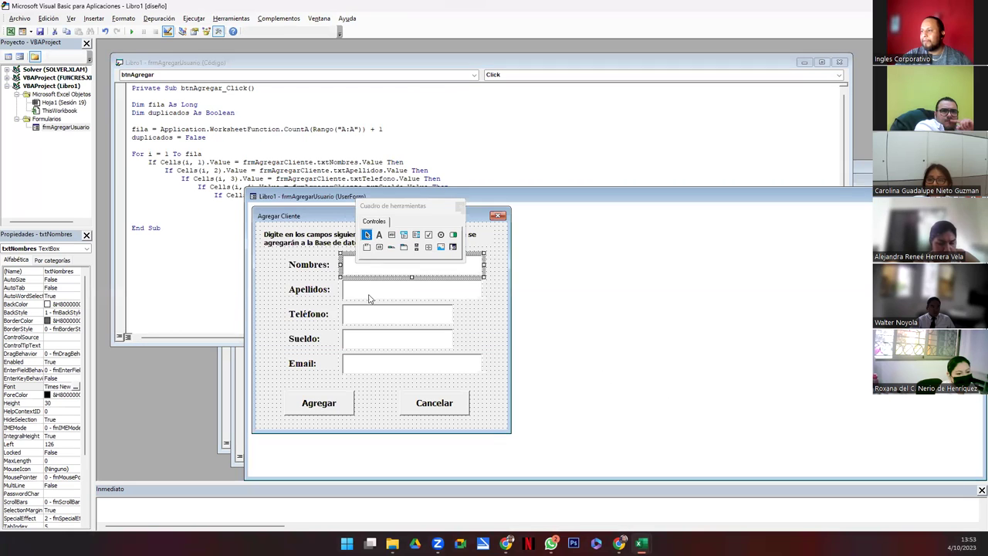
click(369, 290)
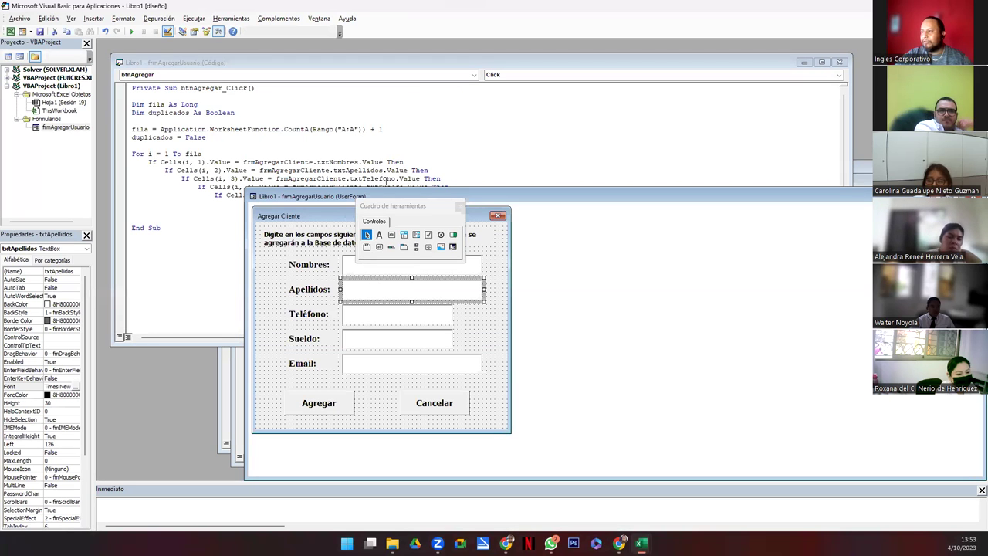
click(346, 314)
click(357, 347)
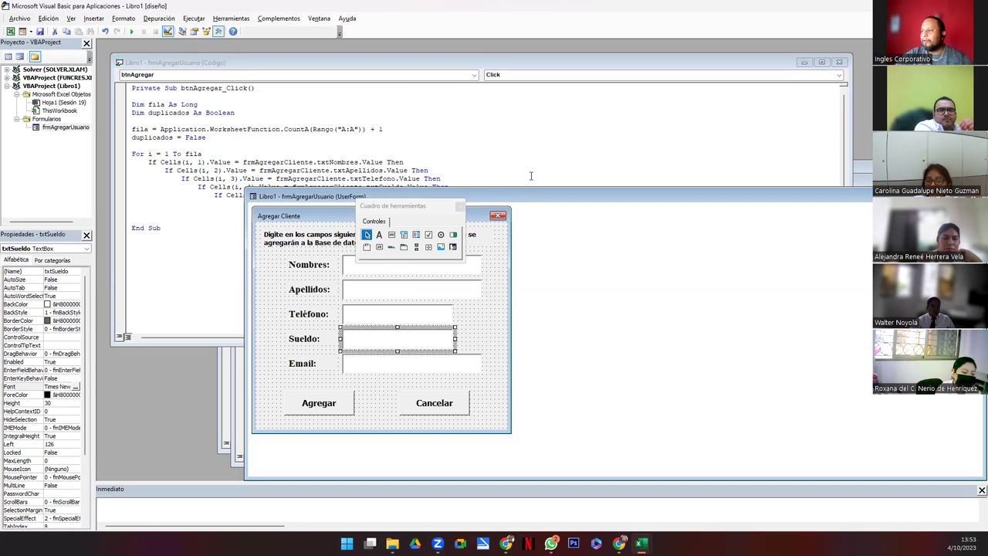
drag(529, 200, 531, 225)
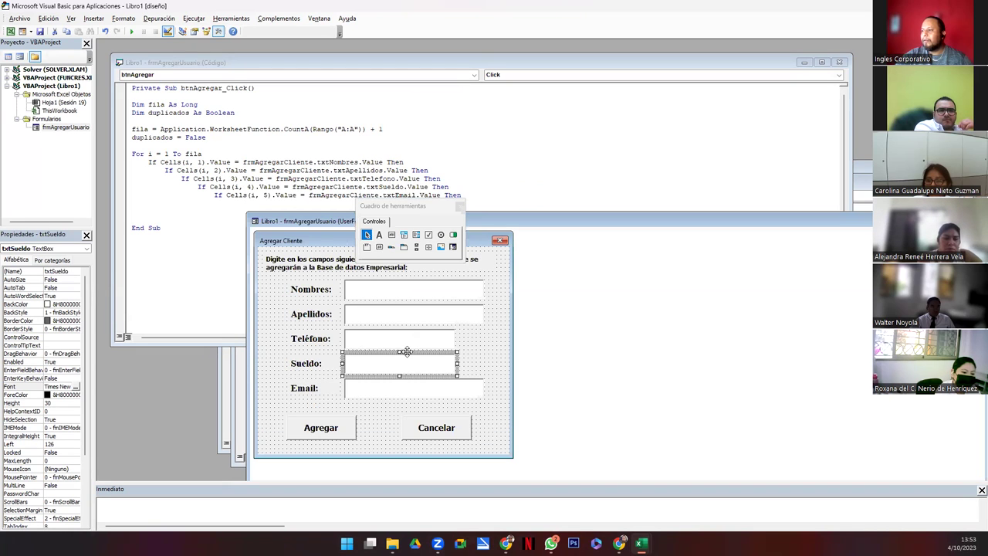
click(399, 392)
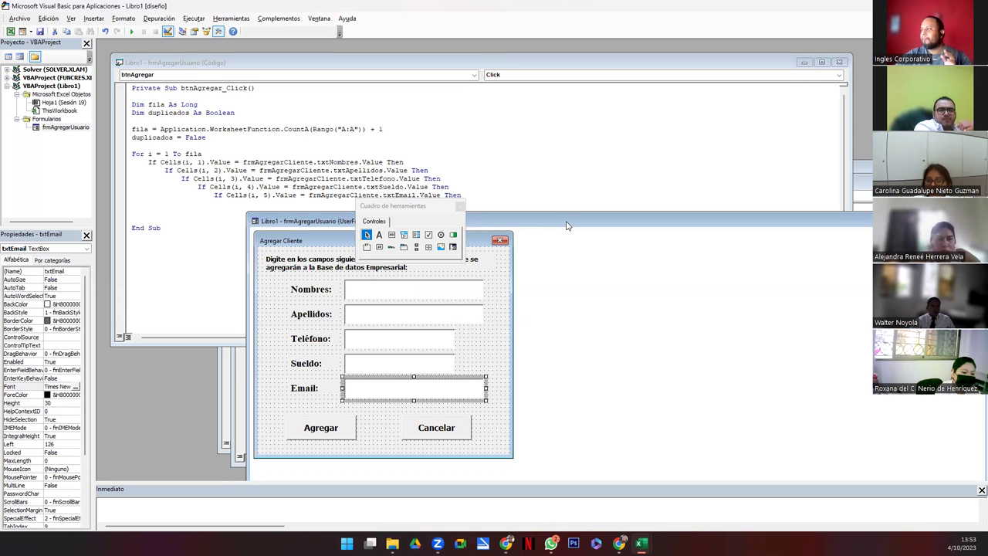
Step: Arrange the form design beside the code window, then switch to the exercise slide
drag(566, 225, 488, 119)
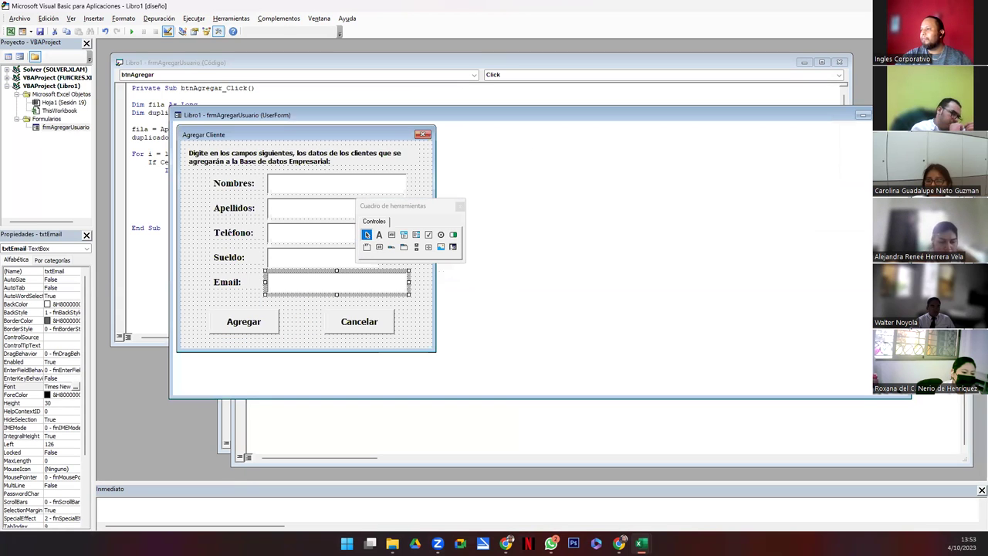
drag(387, 119, 629, 64)
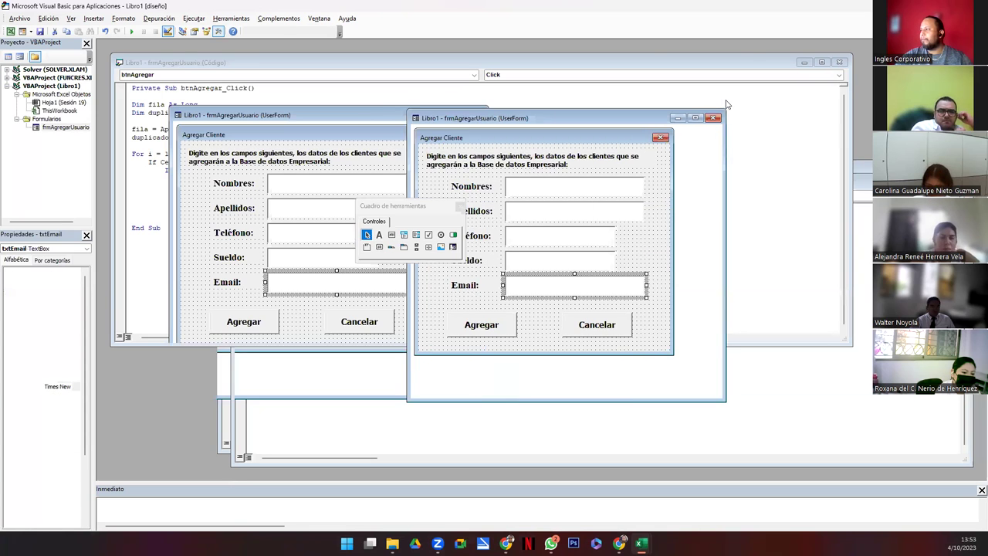
click(630, 64)
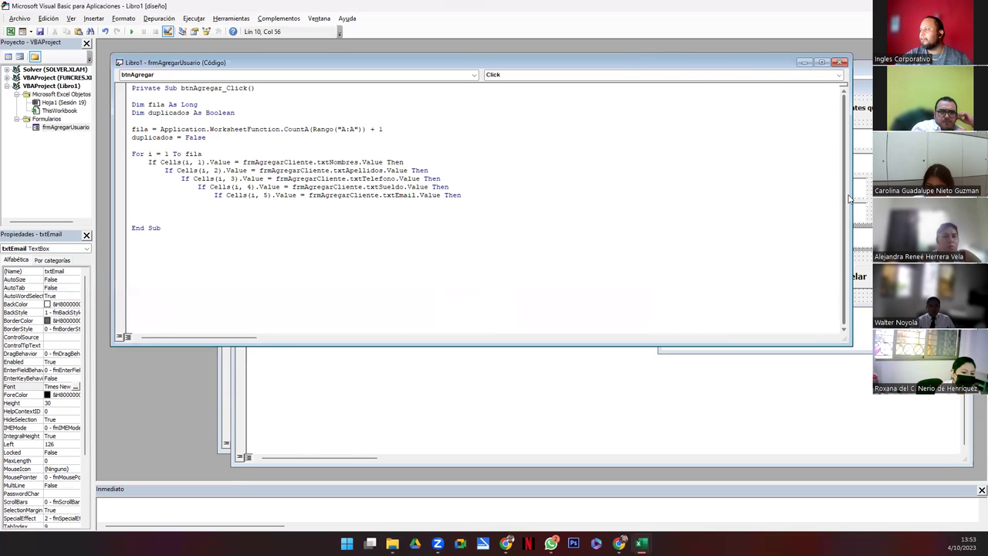
drag(848, 196, 503, 196)
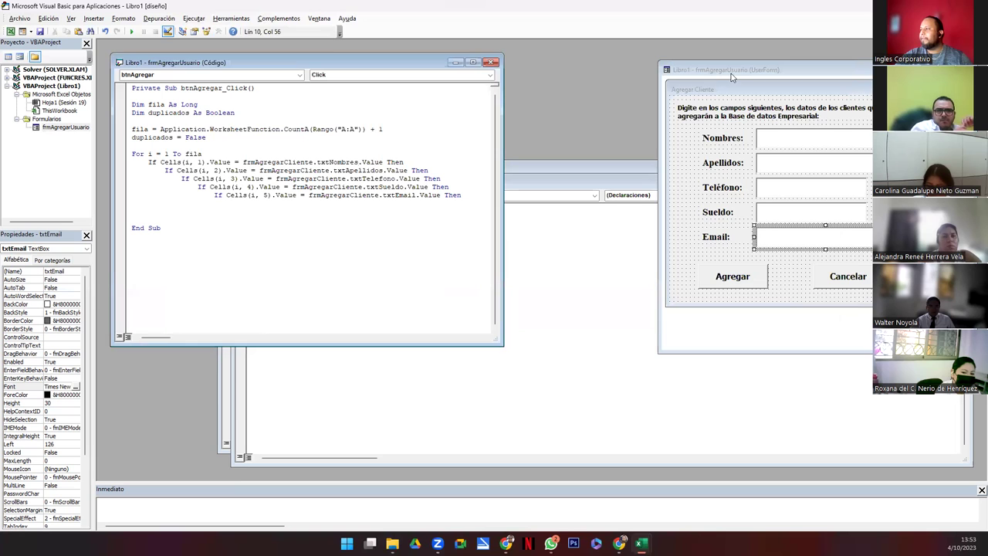
click(669, 214)
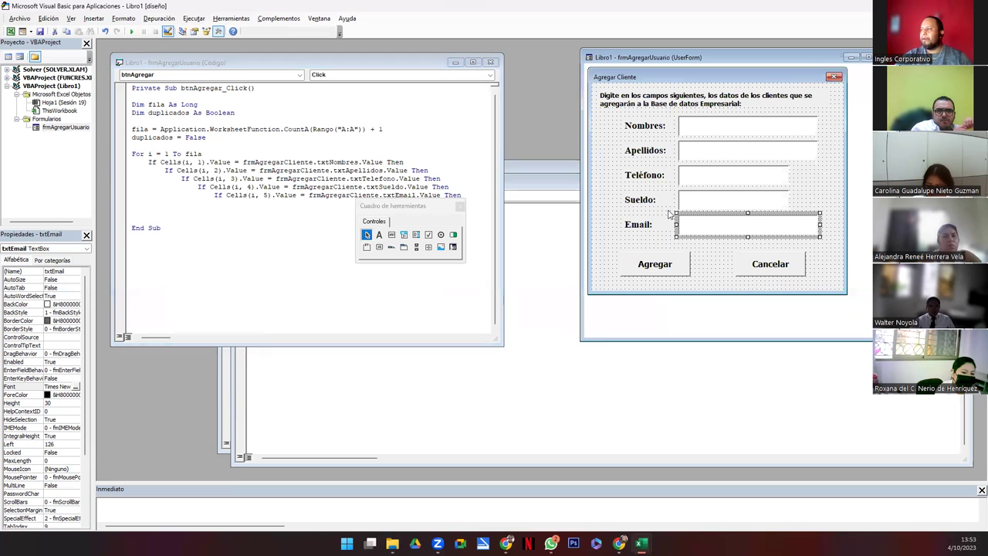
click(405, 225)
click(227, 230)
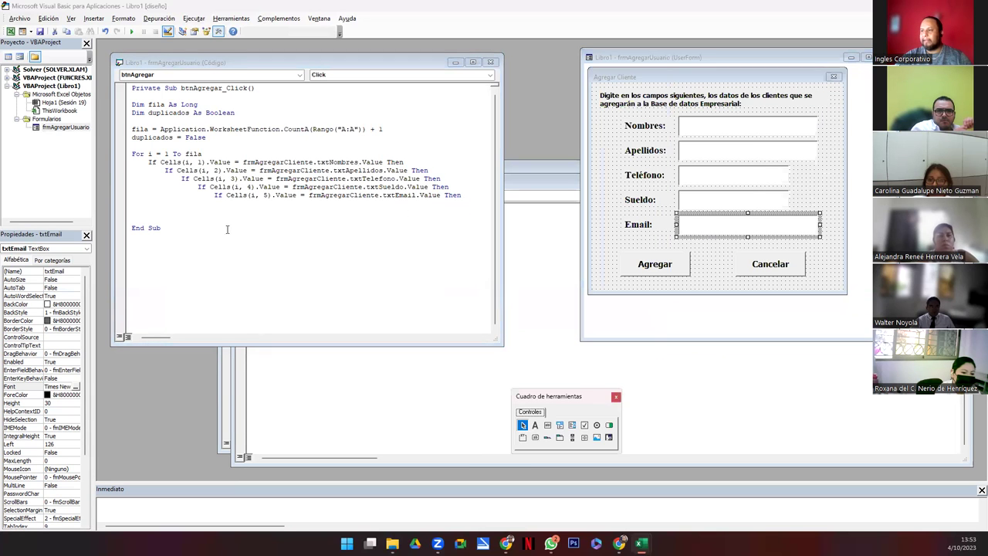
click(476, 197)
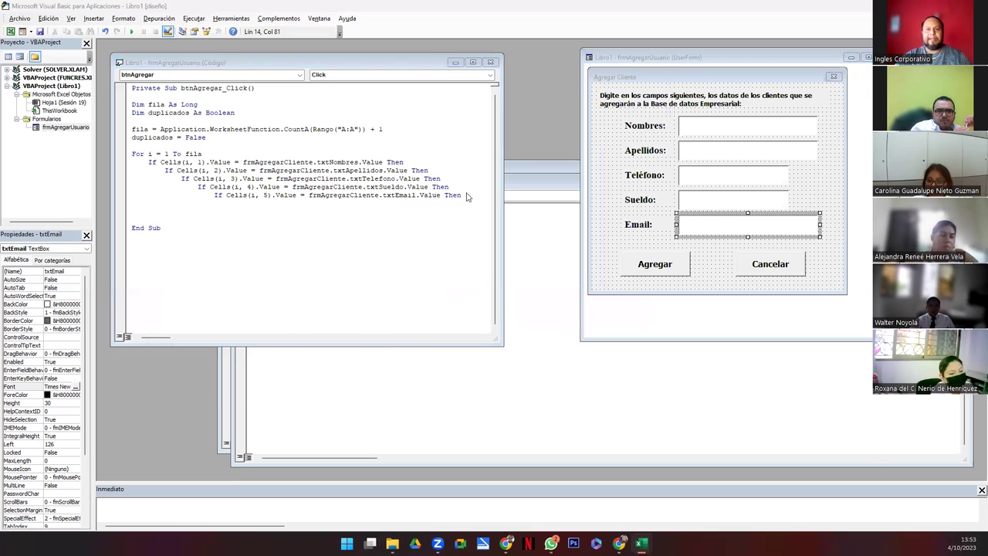
key(alt+Tab)
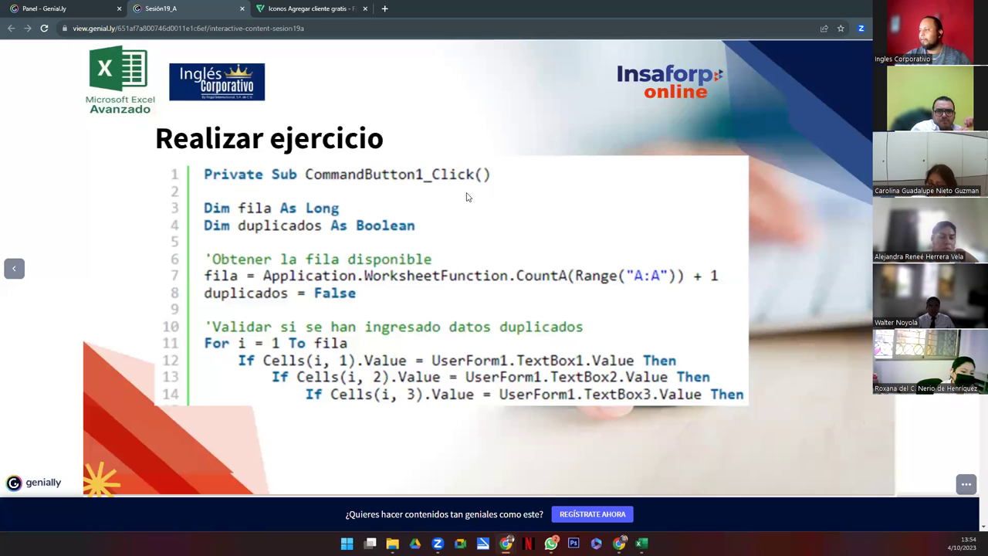
Step: Advance Genially to the Realizar ejercicio code slide (lines 15–40), then return to the VBA editor
key(Right)
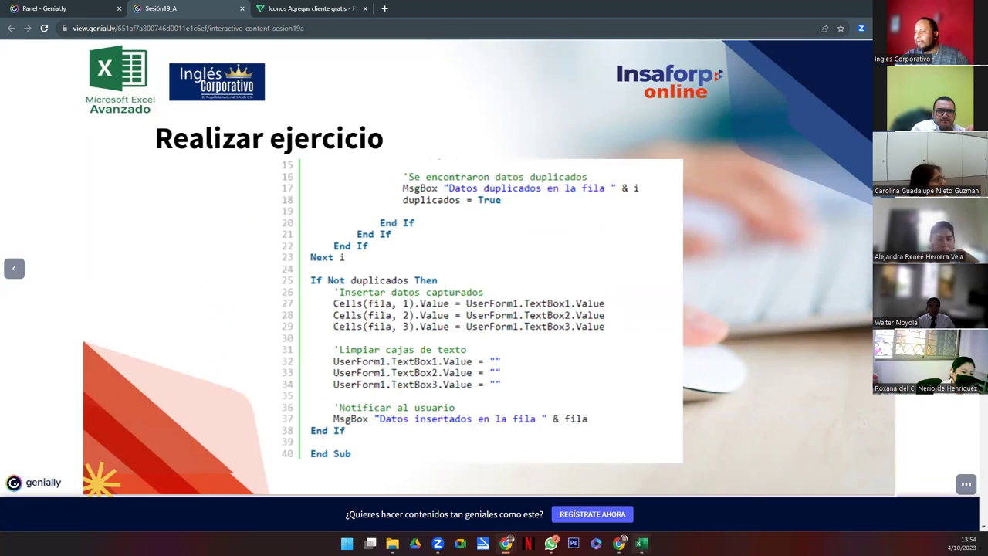
click(710, 500)
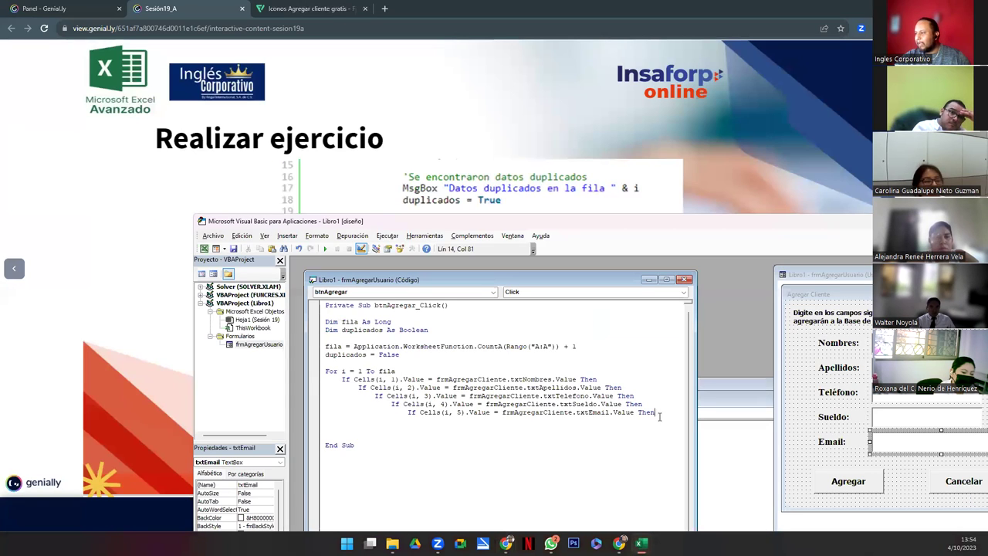
Step: Add the duplicate-row MsgBox line and set duplicados = True below it
key(Return)
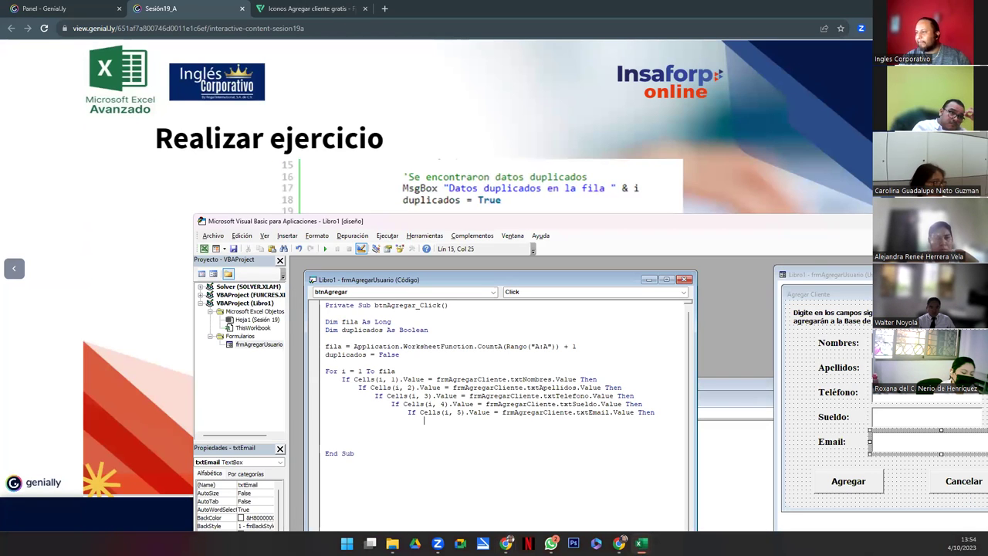
text(MsgBo)
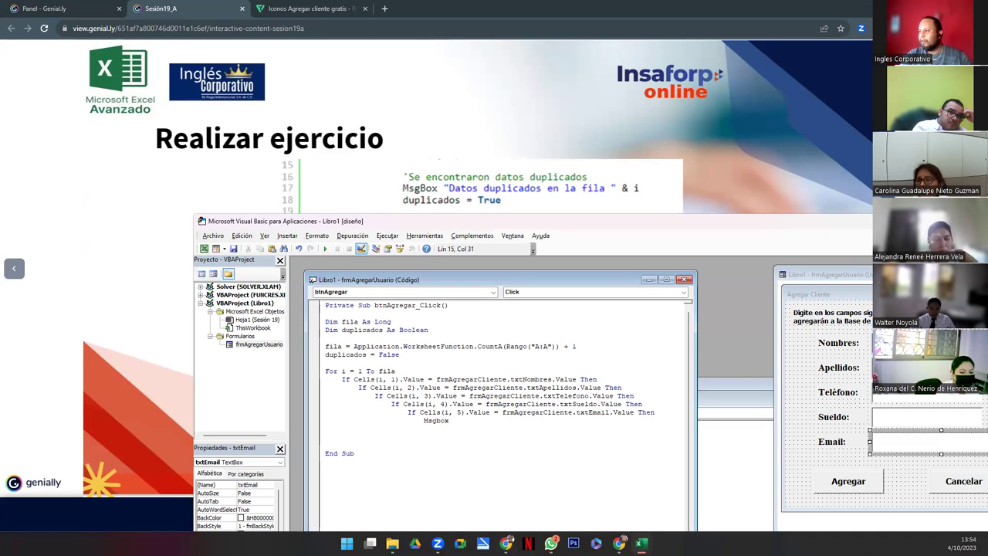
text(  ")
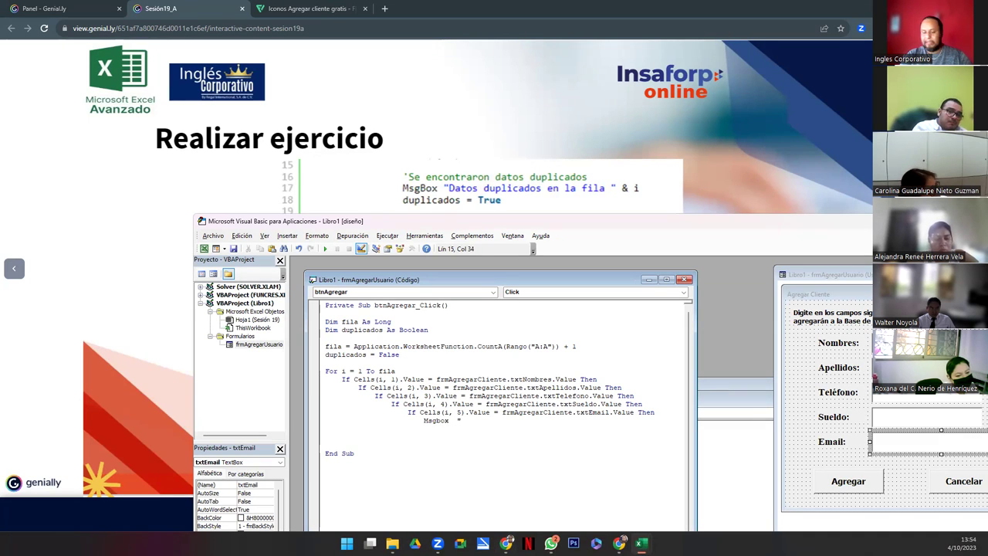
text(atos duplicados en la)
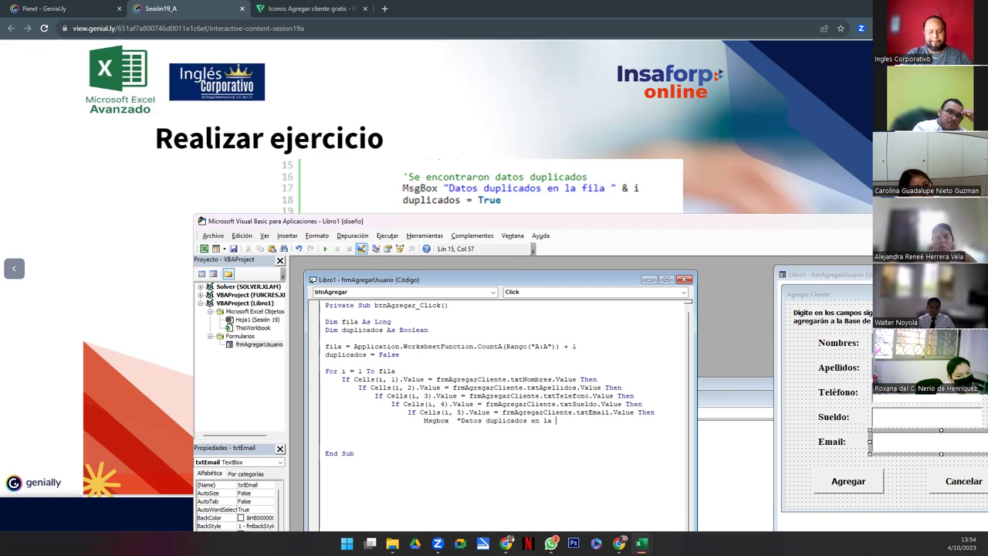
text( " )
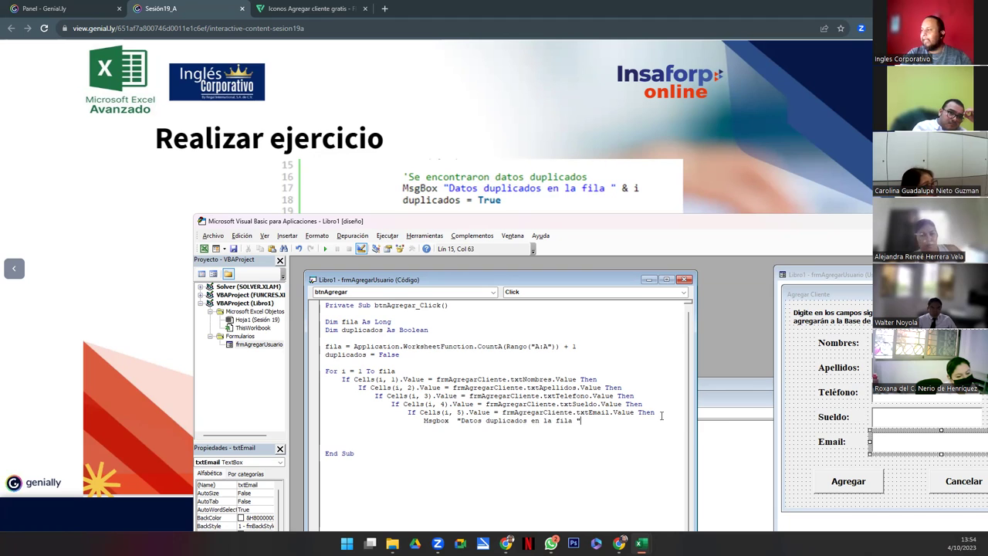
text(i)
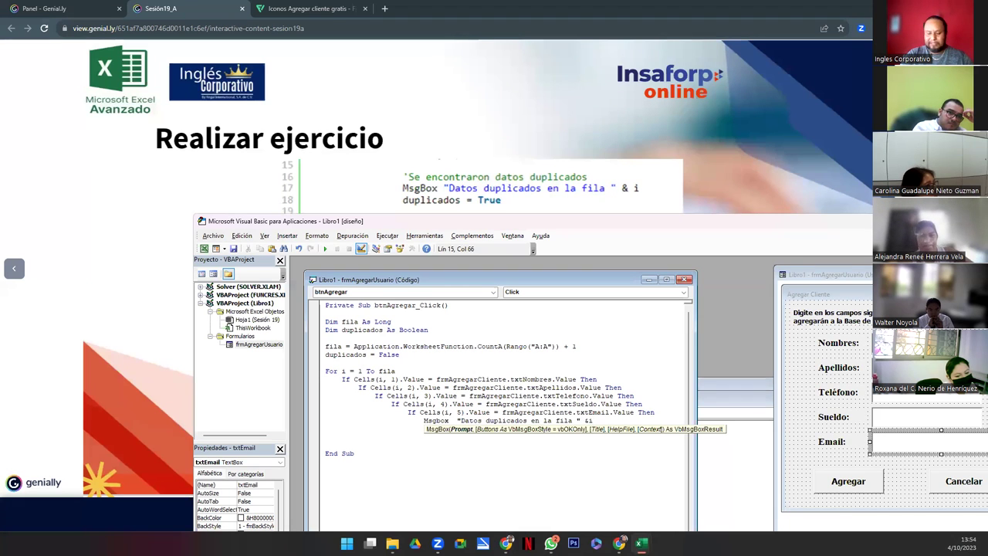
key(Return)
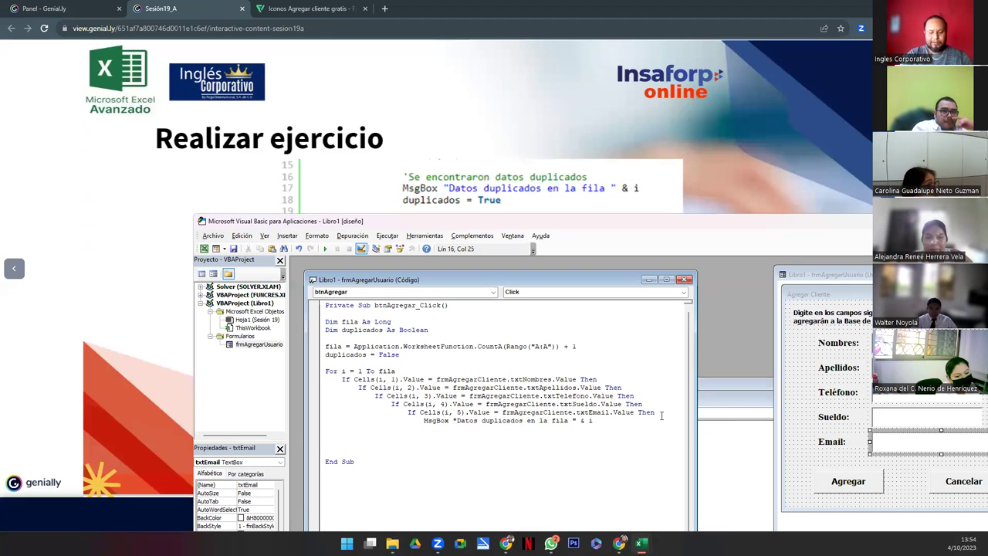
text(duplicados )
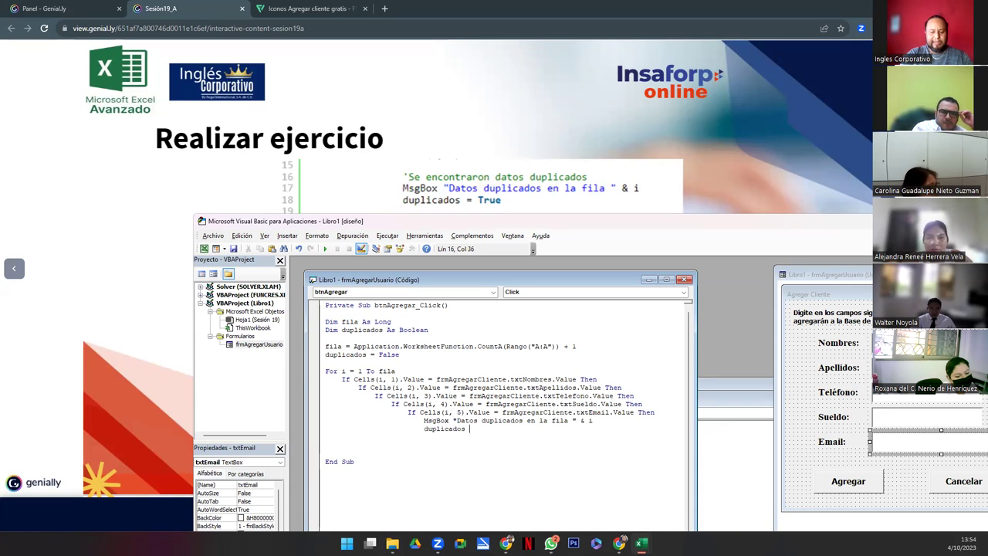
text(= True)
Step: Add five End If lines to close the nested If blocks
key(Down)
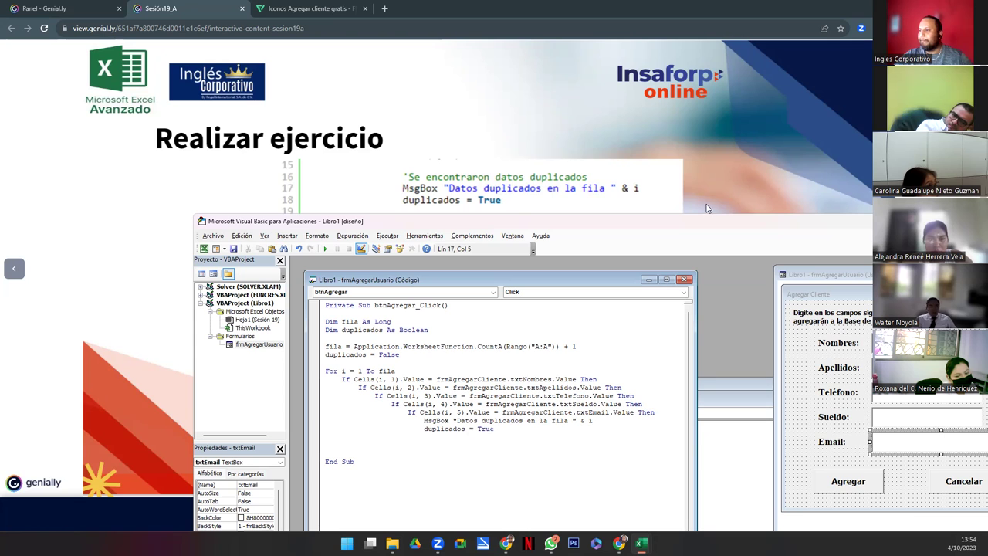
drag(377, 225, 415, 243)
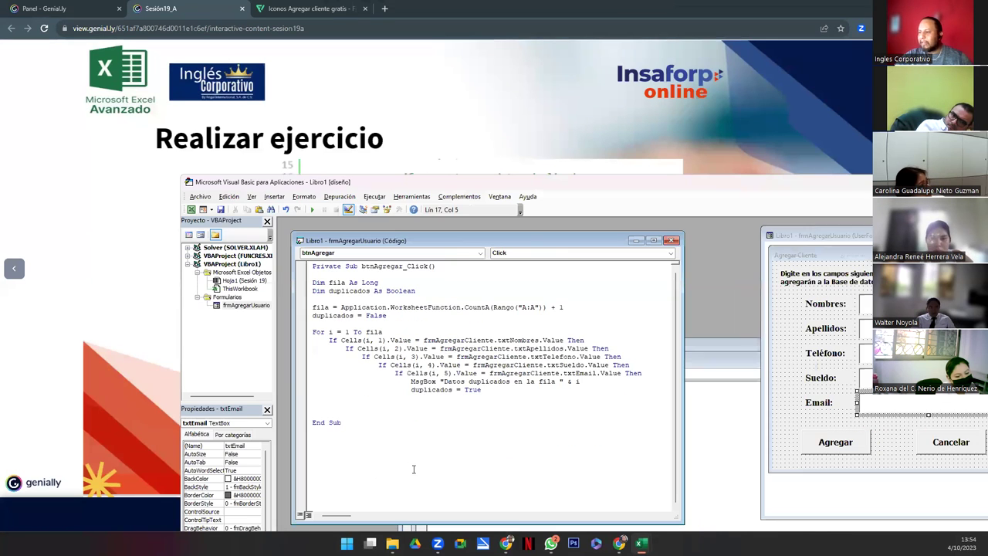
text(end)
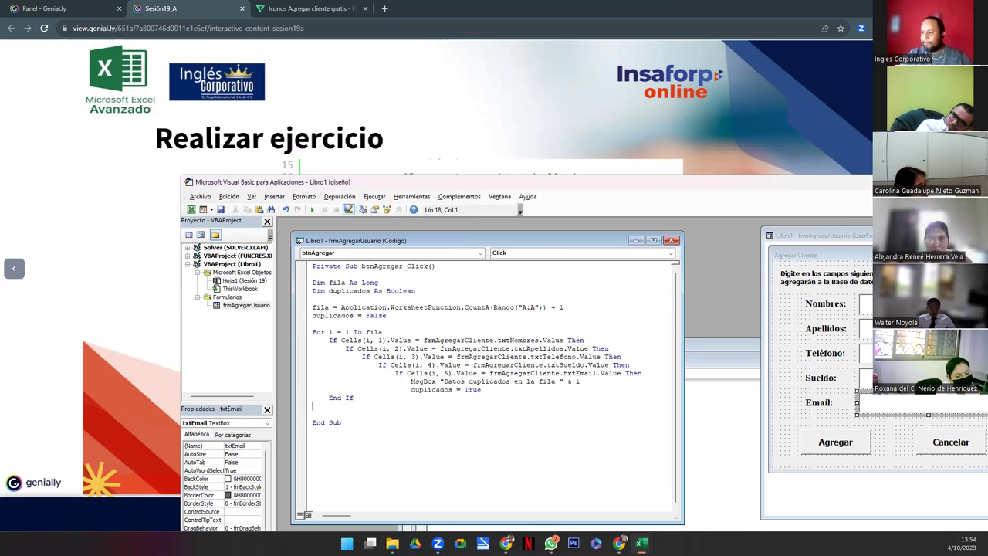
key(shift+Home)
key(ctrl+c)
key(End)
key(Return)
key(ctrl+v)
key(Return)
key(ctrl+v)
key(Return)
key(ctrl+v)
key(Return)
key(ctrl+v)
Step: Indent the End If lines so each matches its If level
click(354, 405)
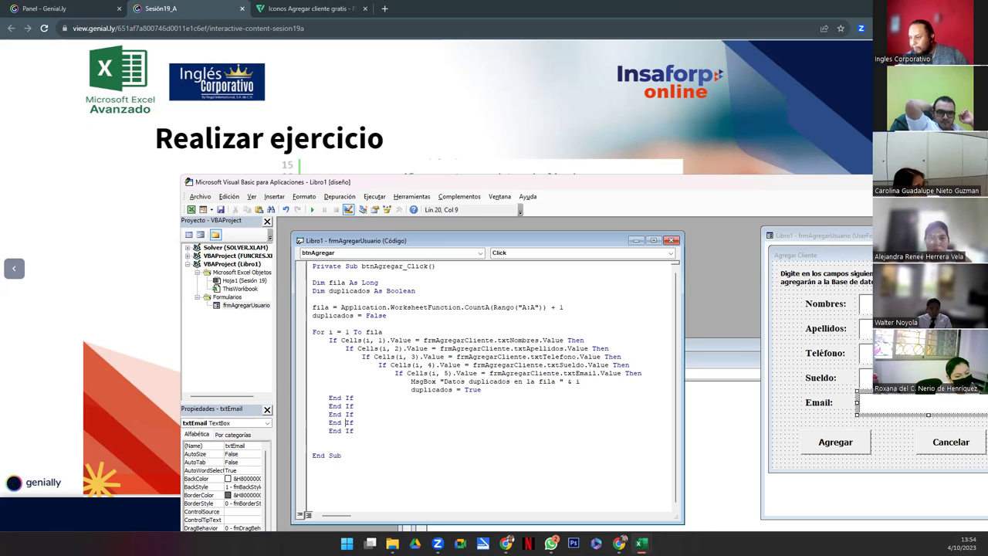
key(Tab)
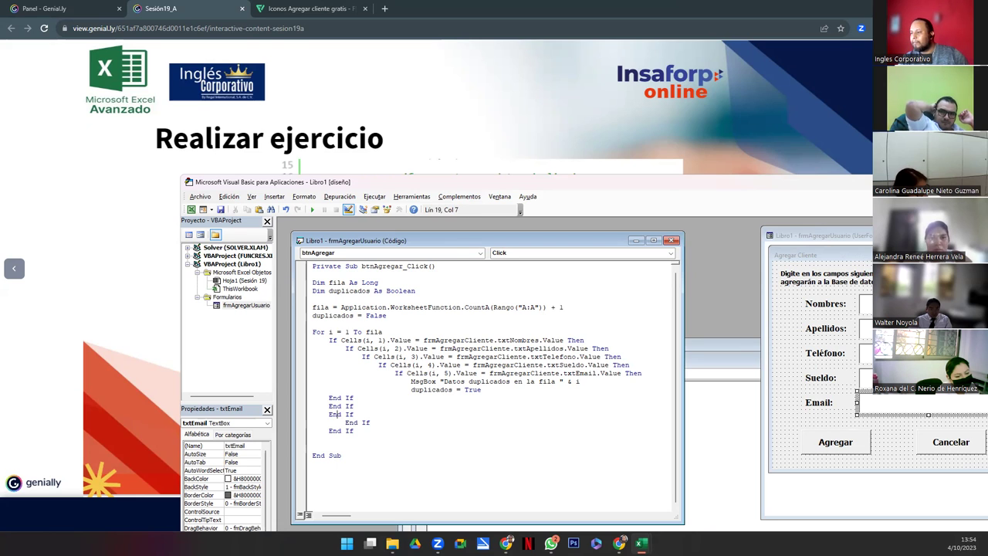
key(Tab)
key(Tab)
key(Up)
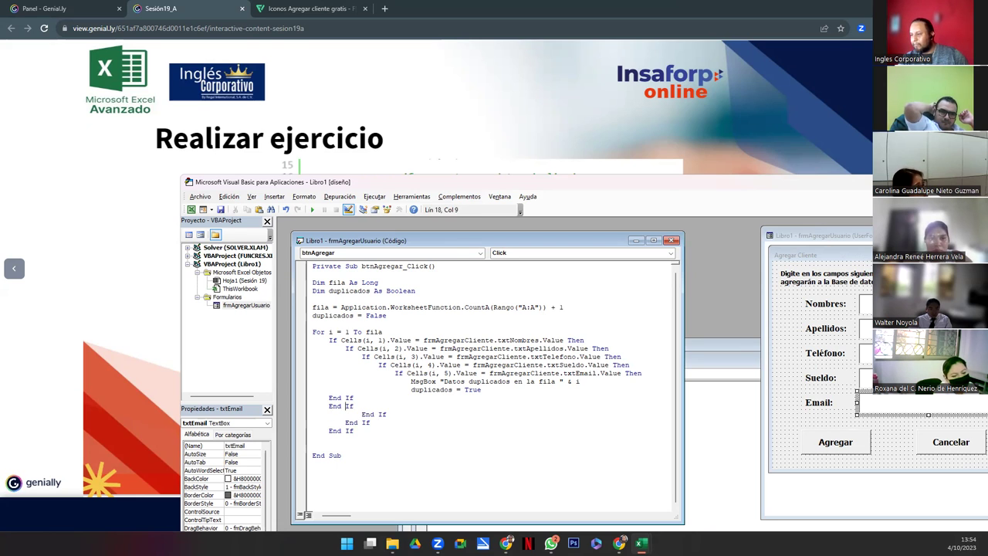
key(Tab)
key(Tab)
key(Tab)
key(Up)
key(Home)
key(Tab)
key(Tab)
key(Tab)
key(Tab)
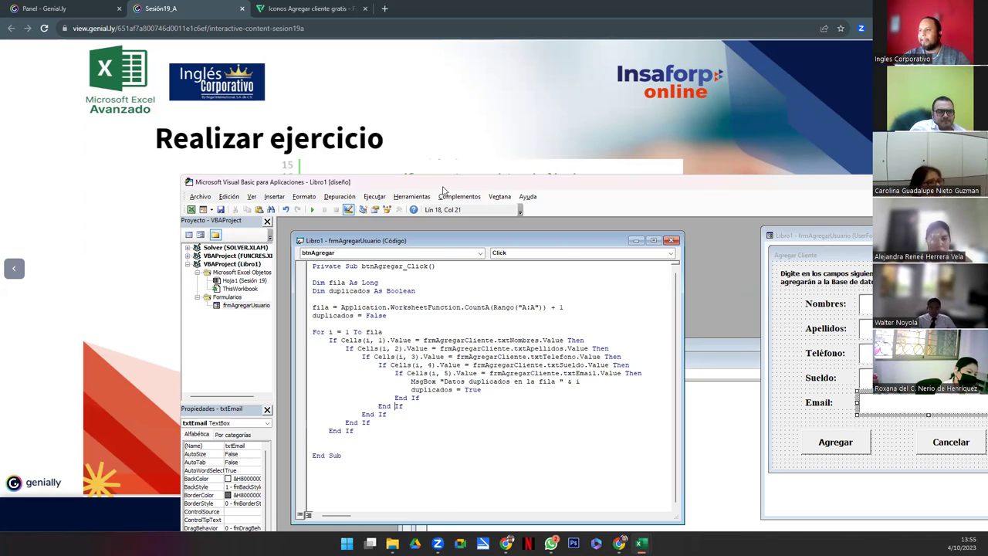
Step: Maximize the code window and start an If line before End Sub
double_click(444, 187)
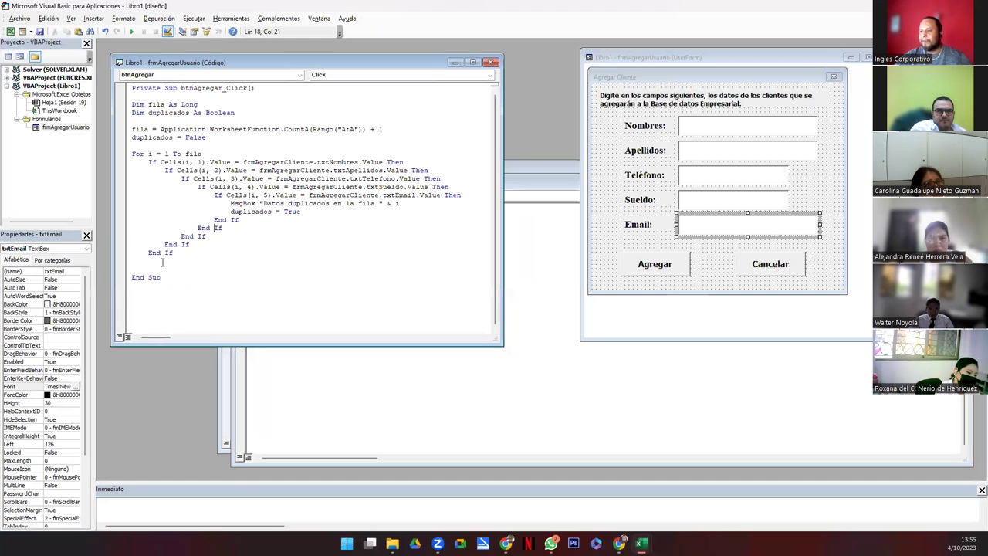
click(162, 263)
text(If)
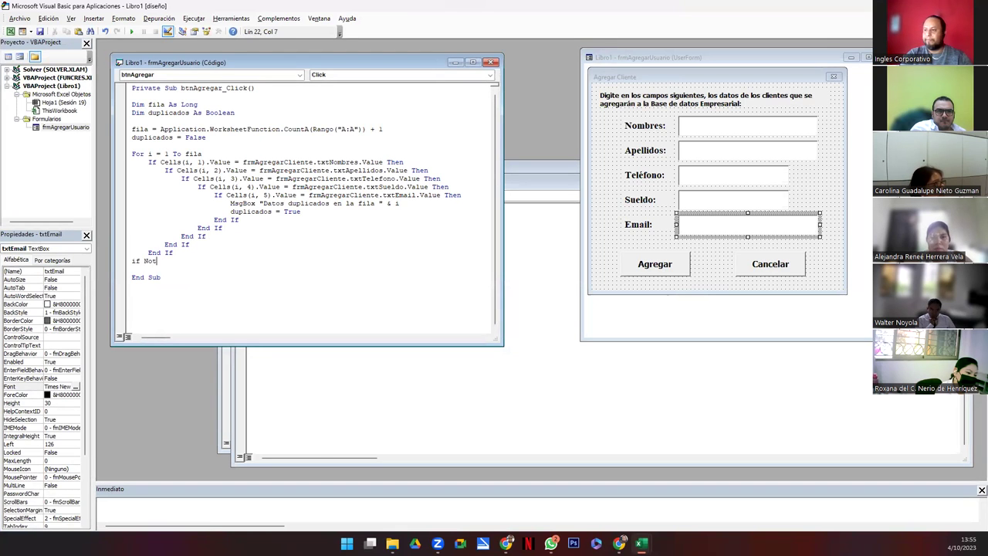
key(alt+Tab)
key(alt+Tab)
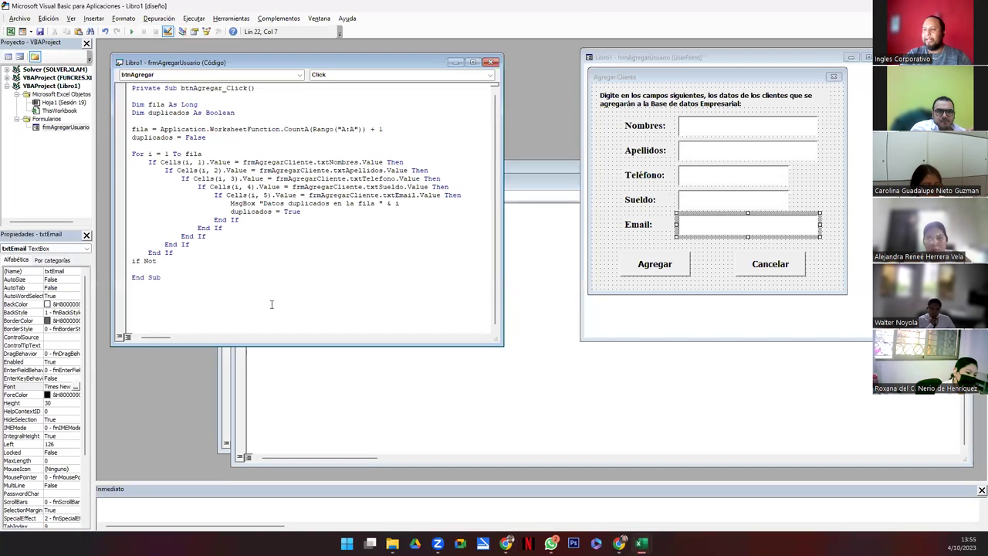
Step: Finish the 'If Not duplicados Then' line and start a new line
text(ados then)
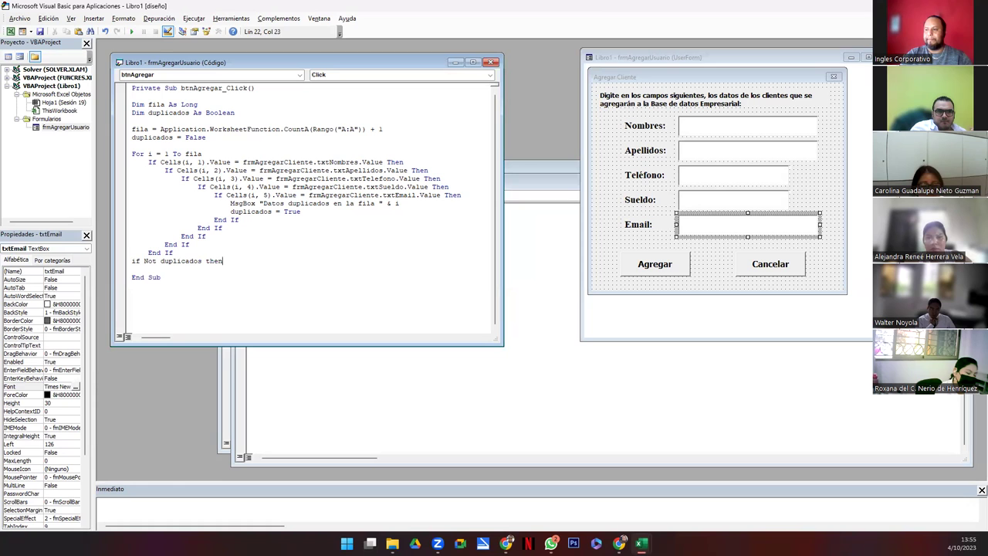
key(Return)
key(alt+Tab)
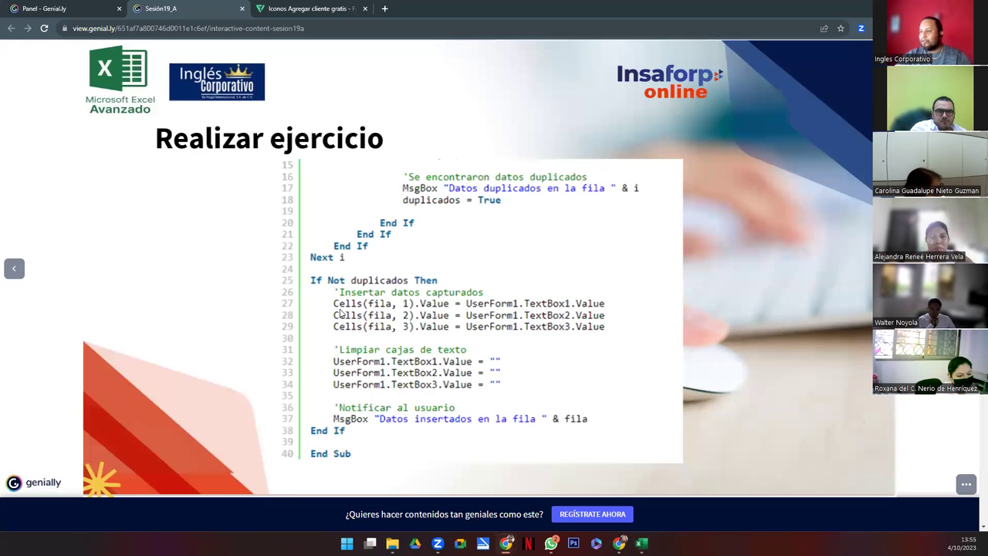
key(alt+Tab)
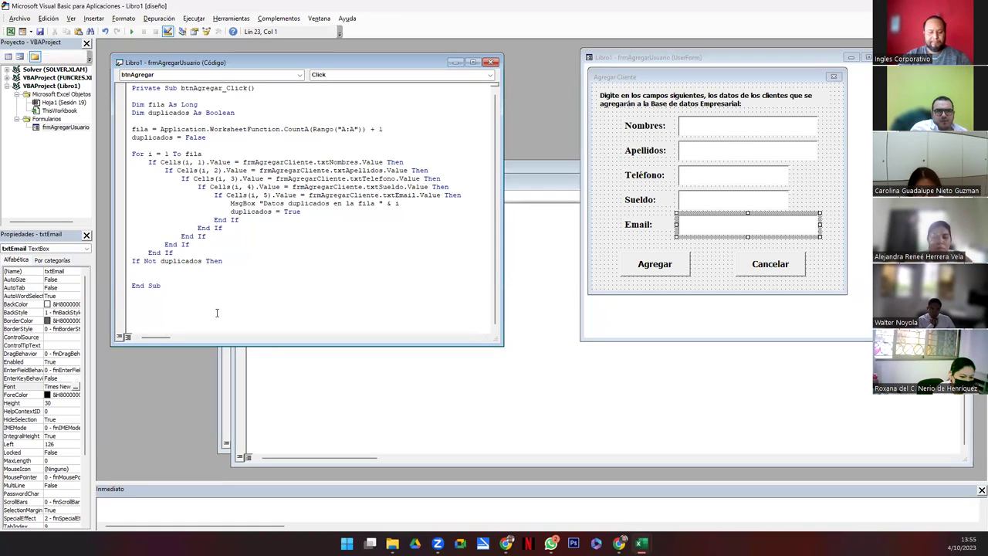
Step: Write 'Cells(fila, 1).Value =', checking the reference slide along the way
text(cells)
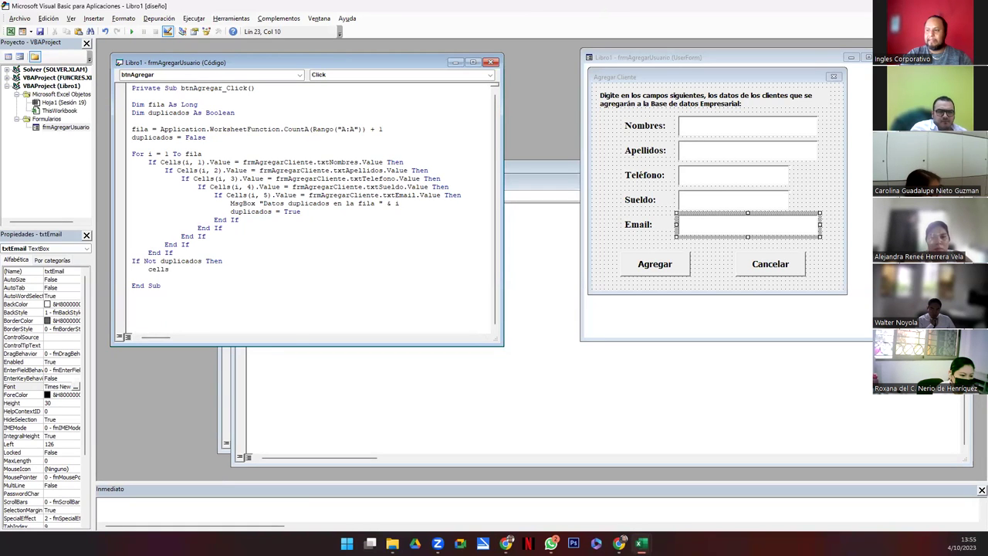
text(.fila)
key(alt+Tab)
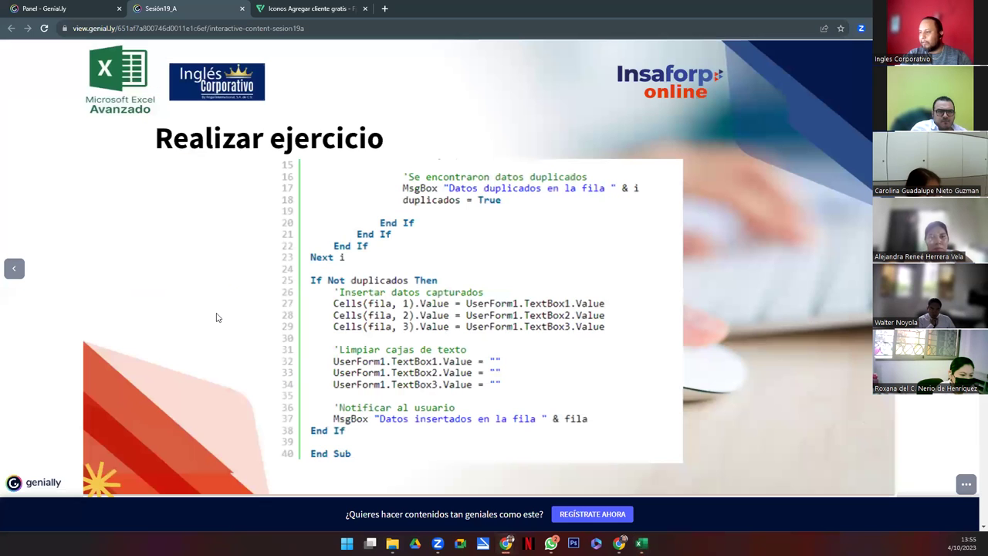
key(alt+Tab)
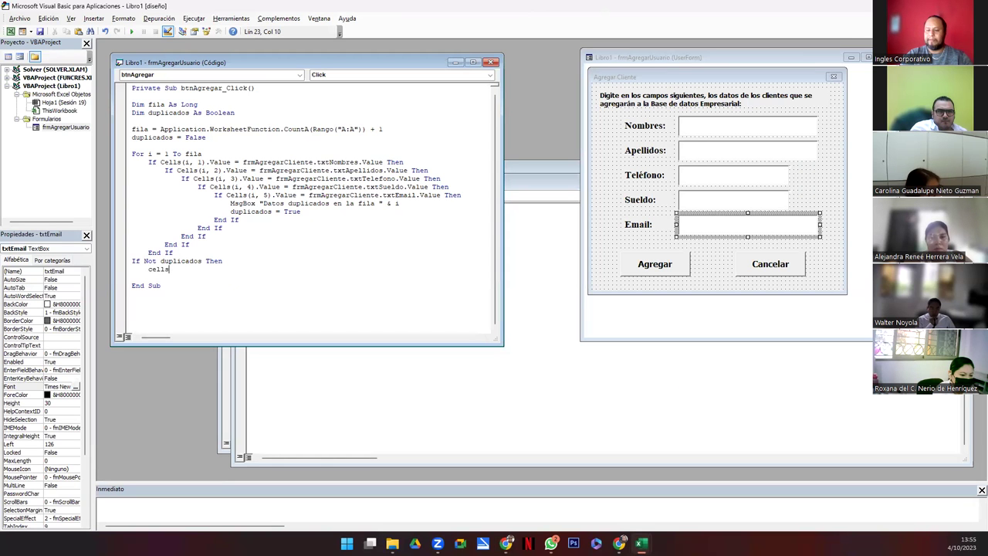
text((fil)
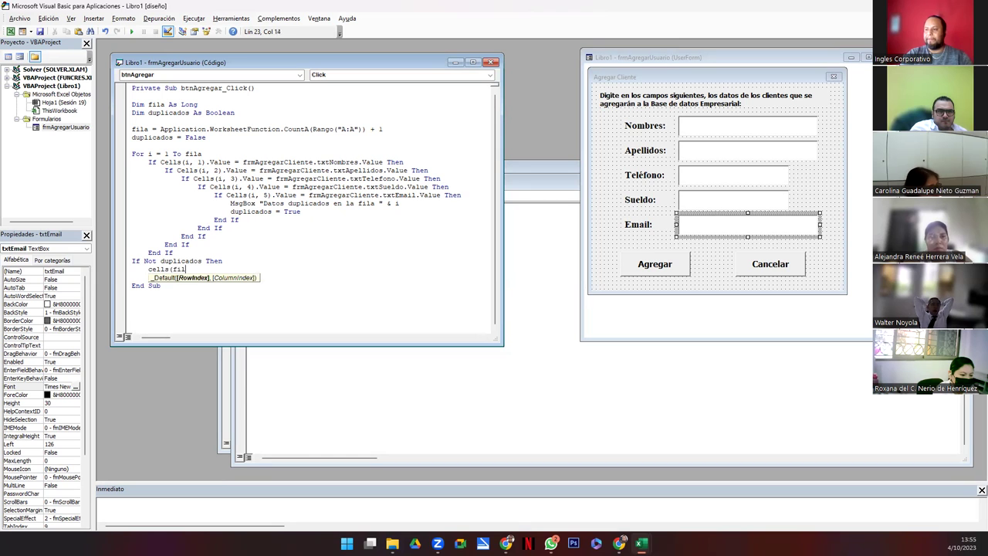
key(alt+Tab)
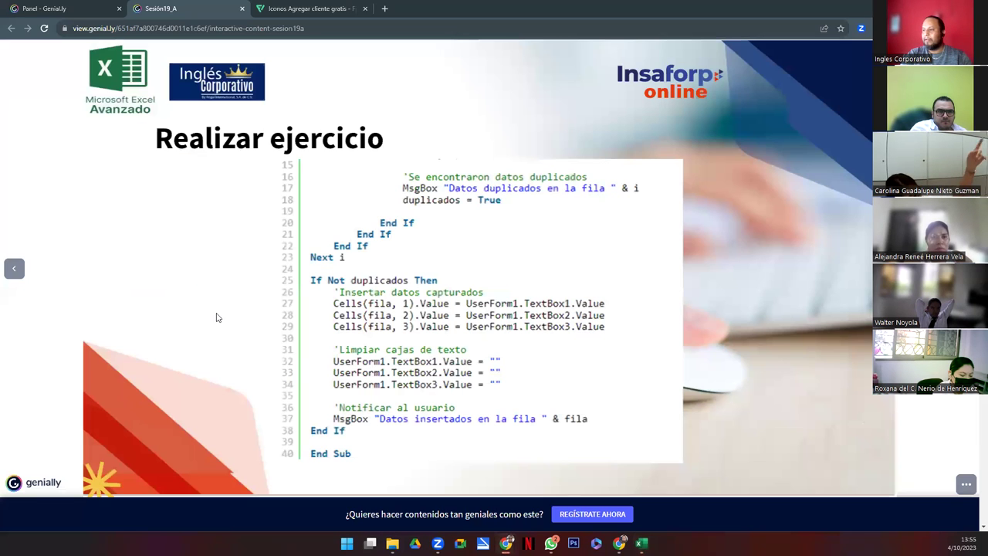
key(alt+Tab)
text(,1)
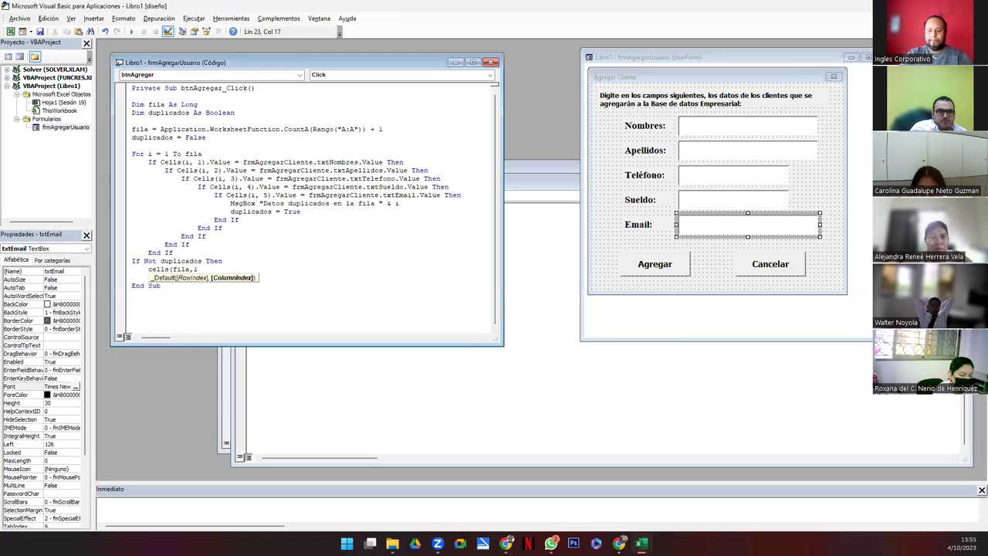
text())
key(alt+Tab)
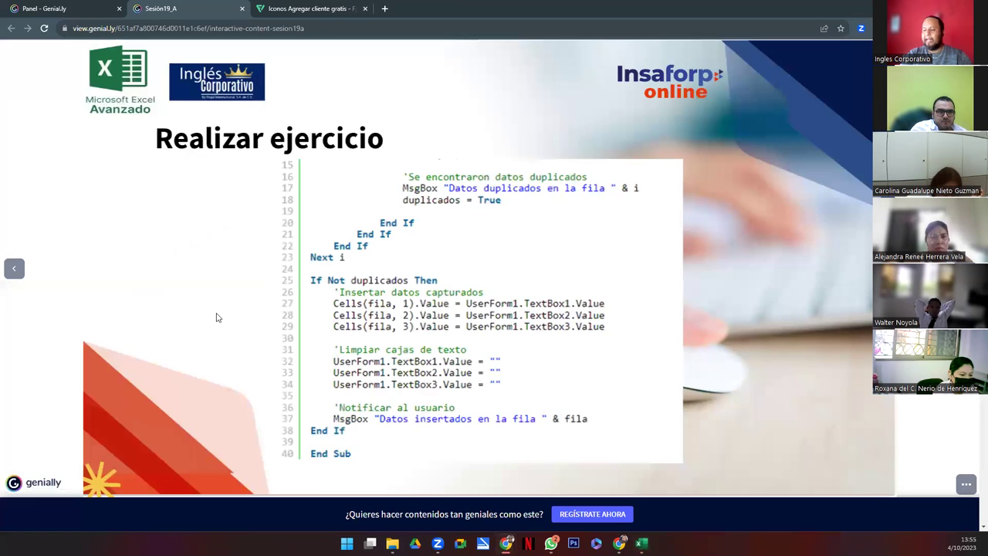
key(alt+Tab)
text(alu)
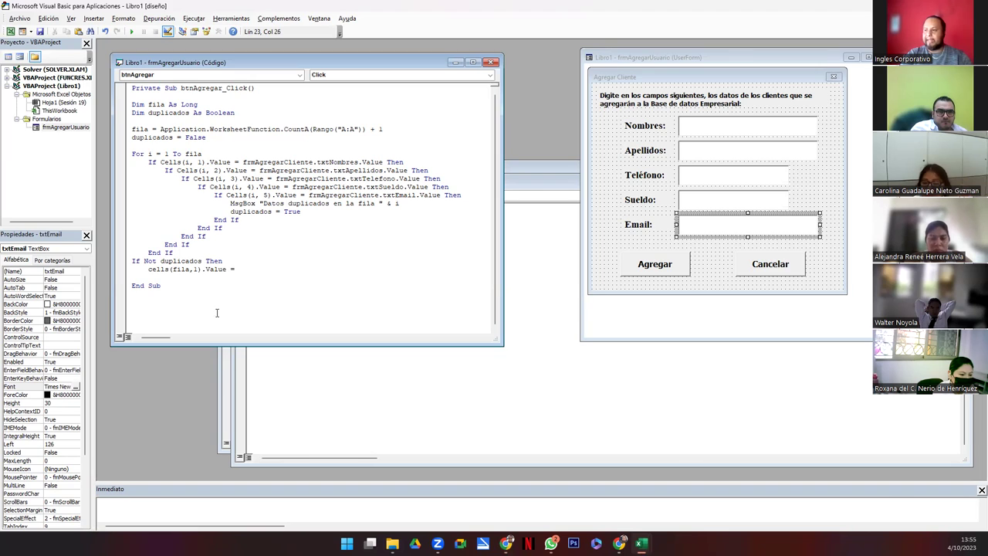
key(alt+Tab)
key(alt+Tab)
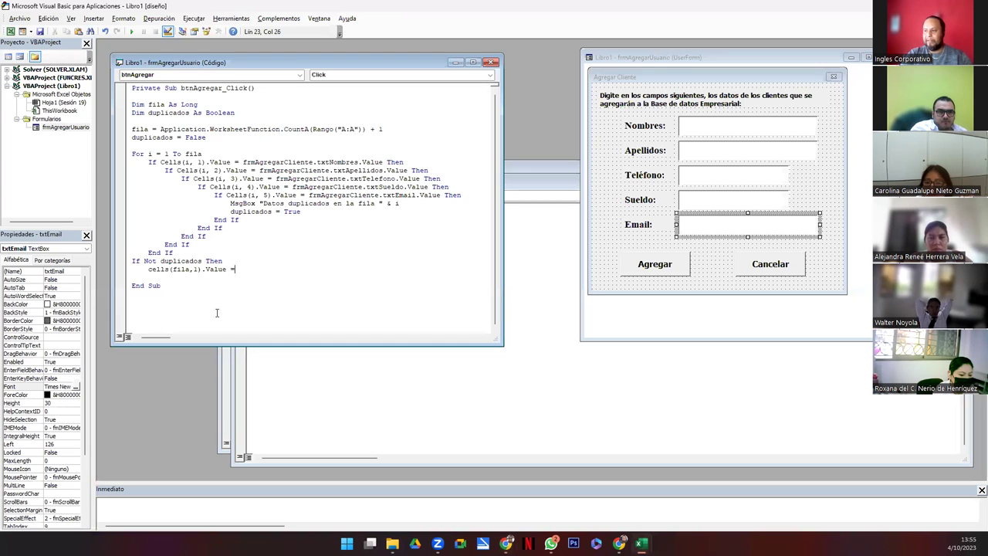
Step: Complete the assignment with frmAgregarUsuario.txtNombres.Value and select the finished line
text(frm)
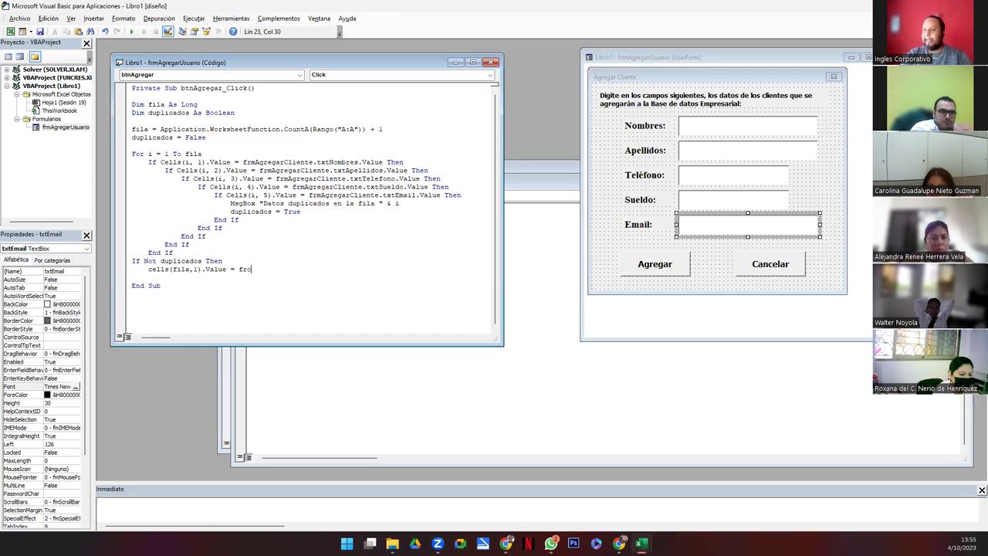
text(AgregarUsuario)
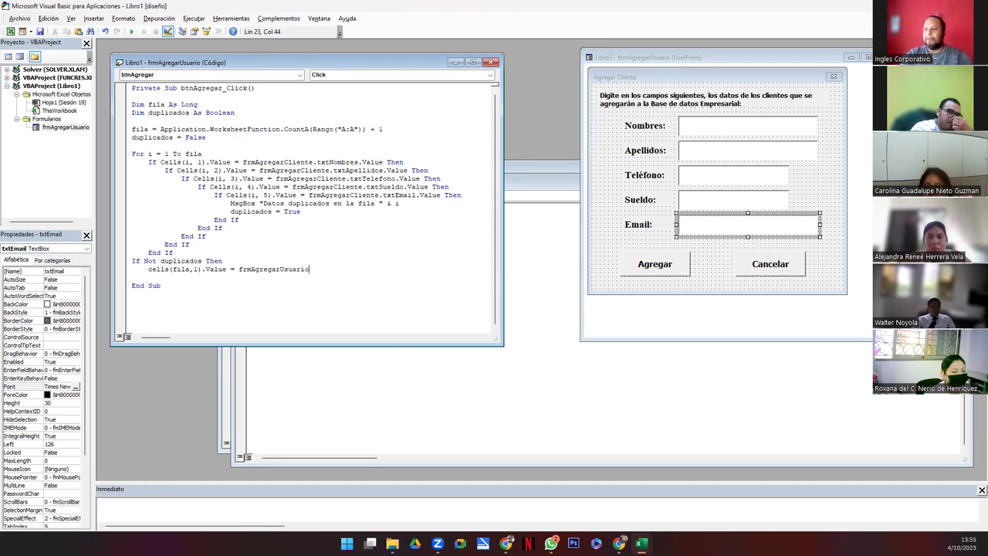
text(.)
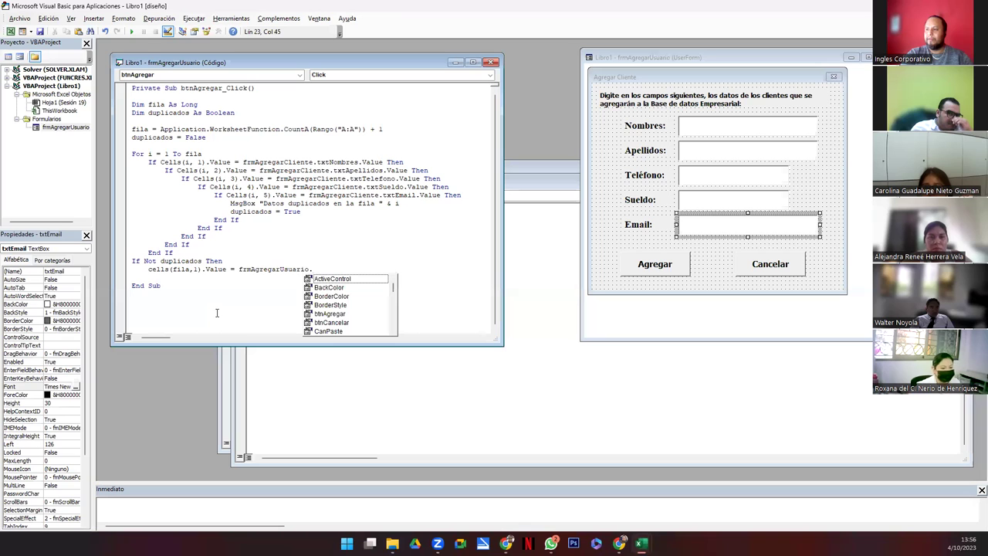
text(txt)
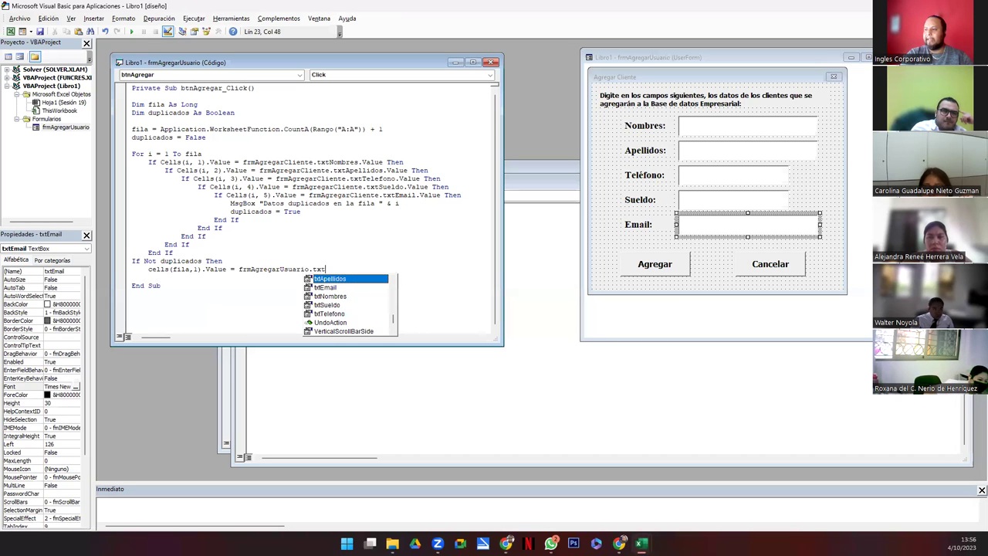
key(Down)
key(Down)
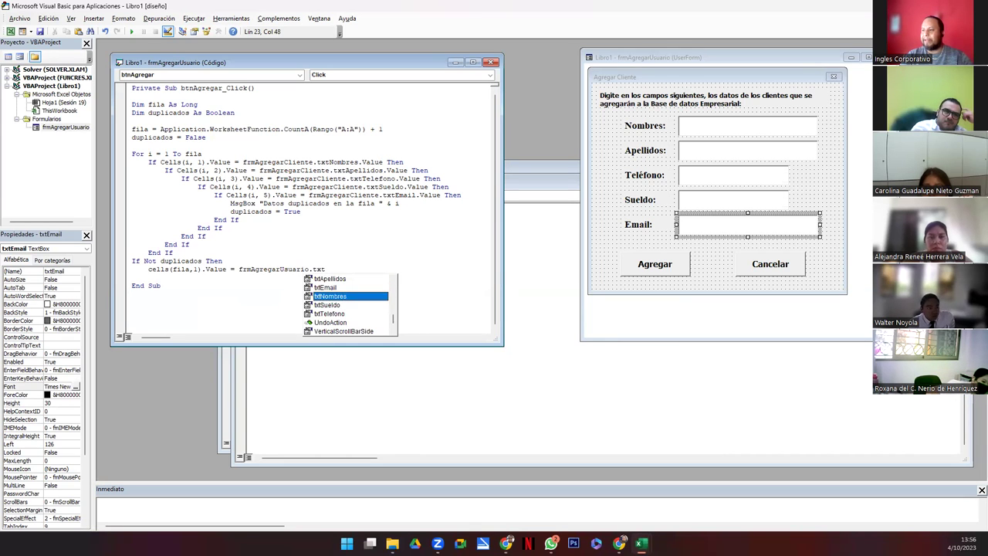
key(Escape)
key(alt+Tab)
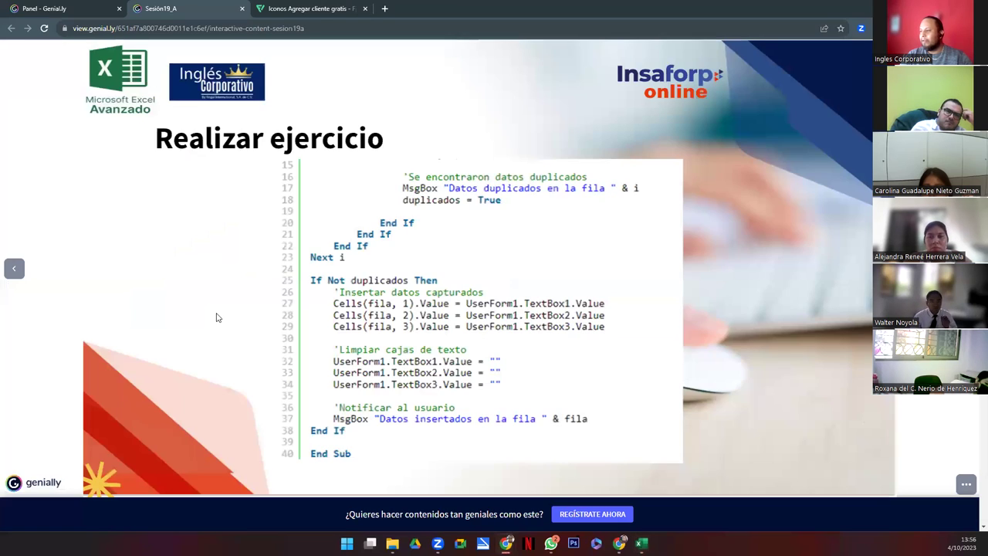
key(alt+Tab)
text(.v)
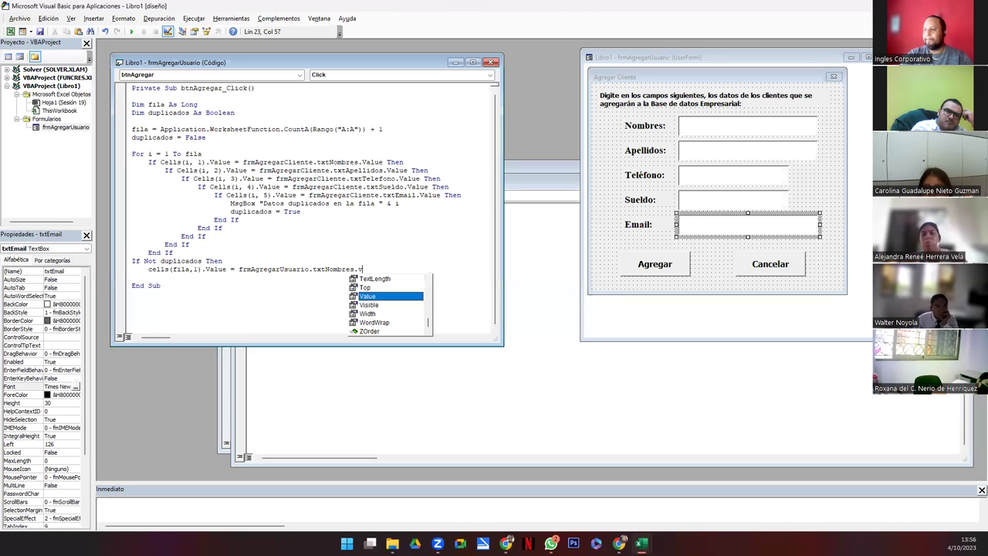
text(lu)
key(BackSpace)
key(BackSpace)
text(al)
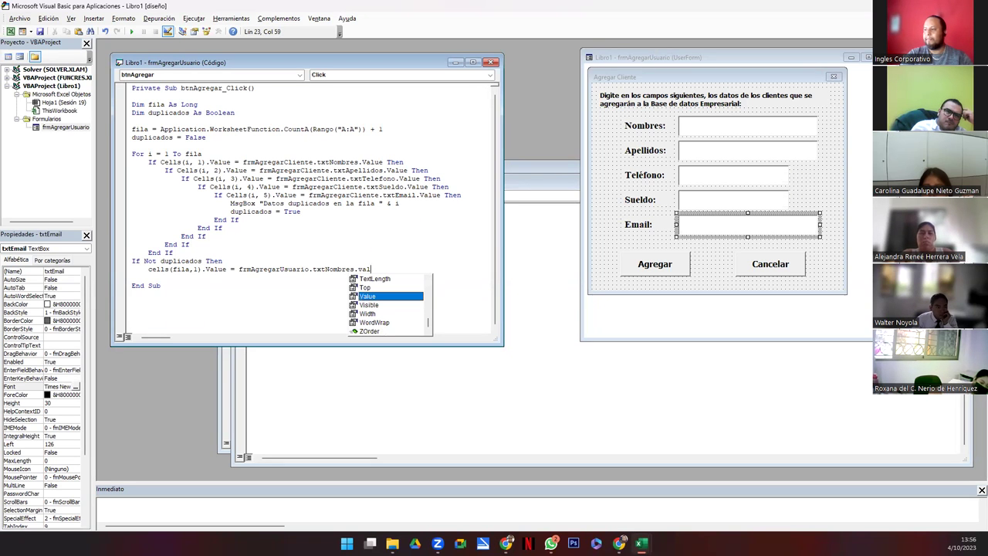
key(Tab)
key(Down)
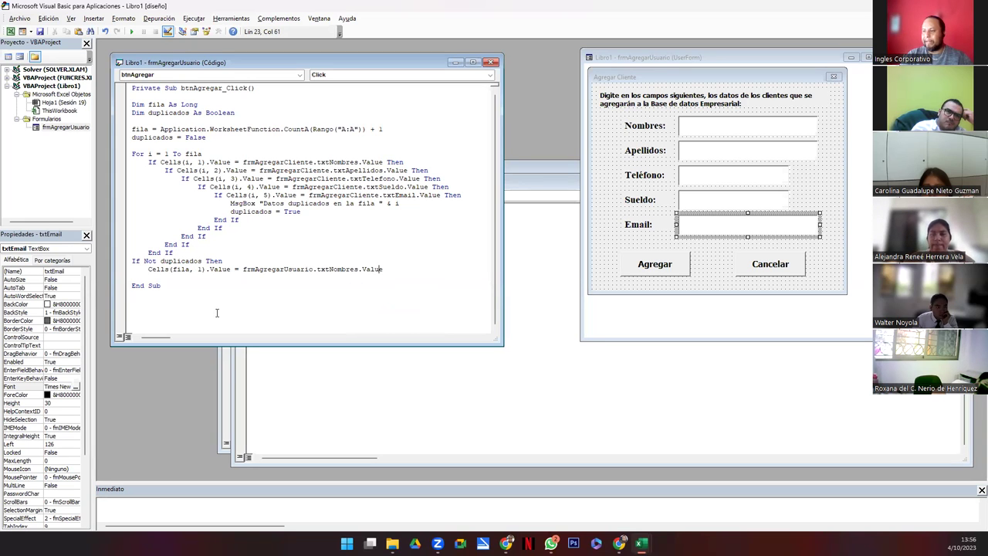
key(shift+End)
Step: Duplicate the Cells(fila, 1) line four times beneath it
key(End)
key(Return)
text(})
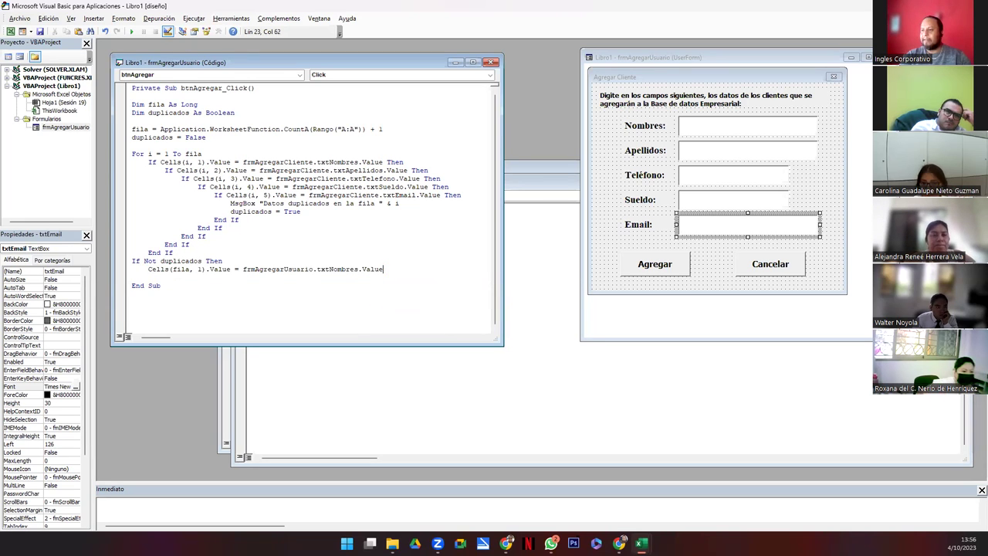
key(BackSpace)
text(Cells(fila, 1).Value = frmAgregarUsuario.txtNombres.Value)
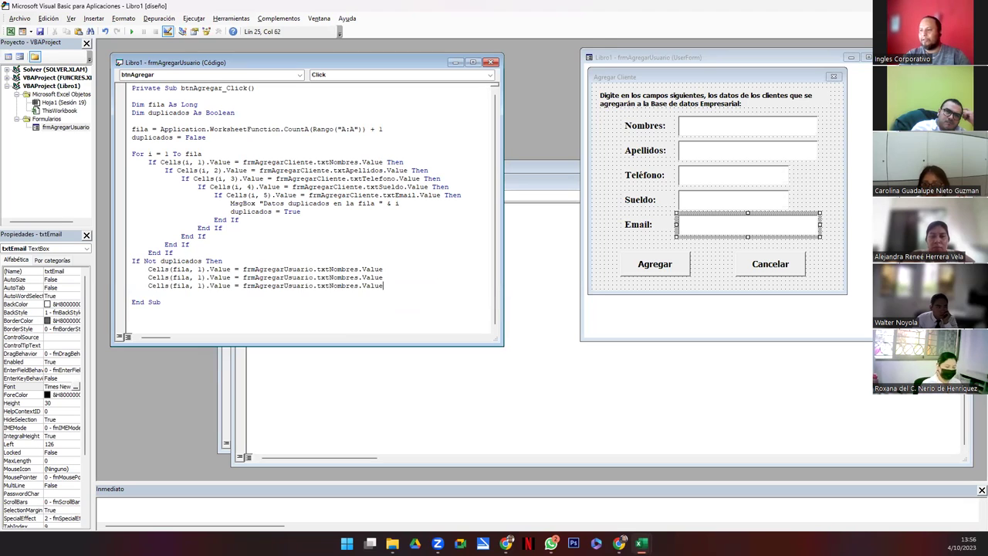
text(Cells(fila, 1).Value = frmAgregarUsuario.txtNombres.Value)
key(Return)
text(Cells(fila, 1).Value = frmAgregarUsuario.txtNombres.Value)
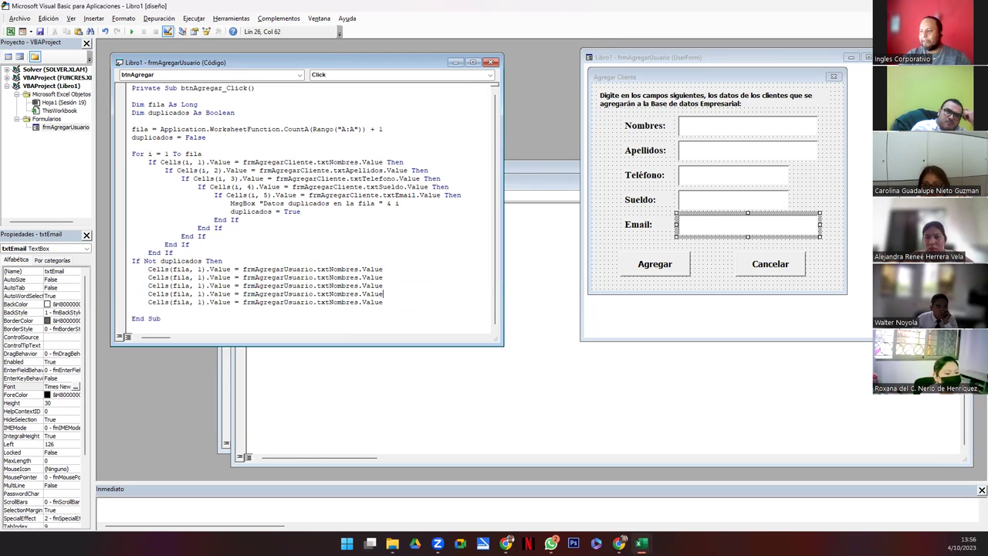
Step: Change the copied lines' column indexes to 2 and 3
click(201, 277)
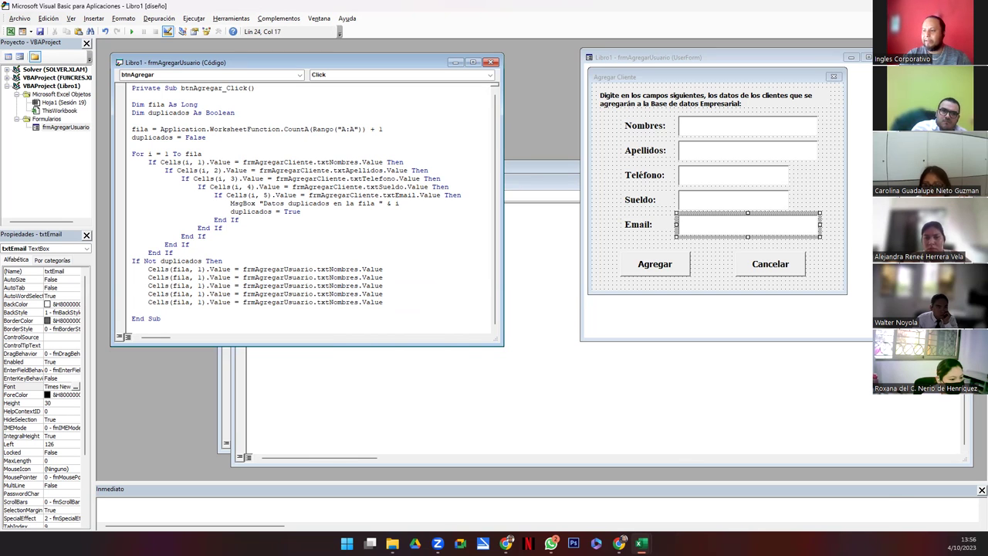
key(alt+Tab)
key(alt+Tab)
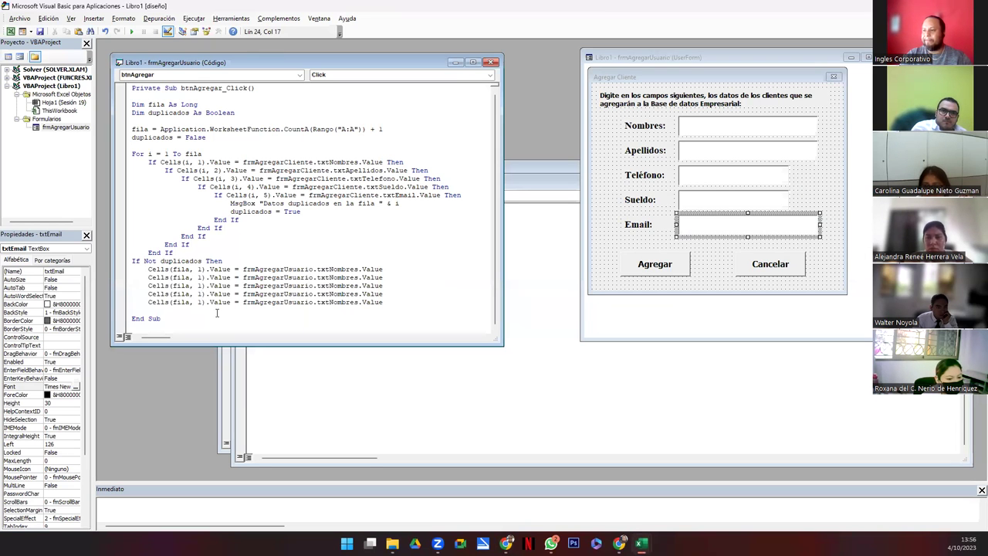
key(Delete)
text(2)
key(Down)
key(BackSpace)
text(3)
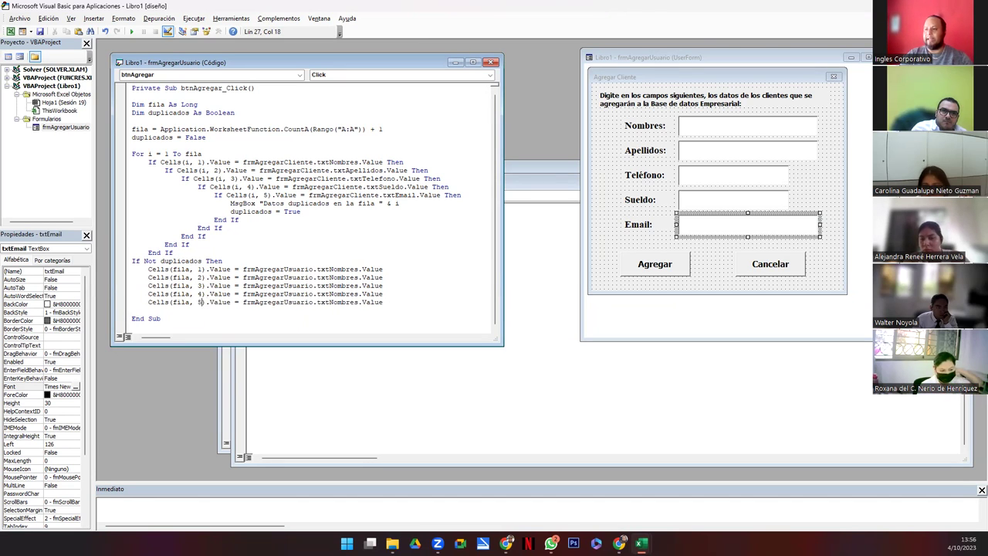
Step: Replace txtNombres with txtApellidos and txtTelefono on the column 2 and 3 lines
double_click(346, 170)
key(ctrl+c)
double_click(349, 276)
key(ctrl+v)
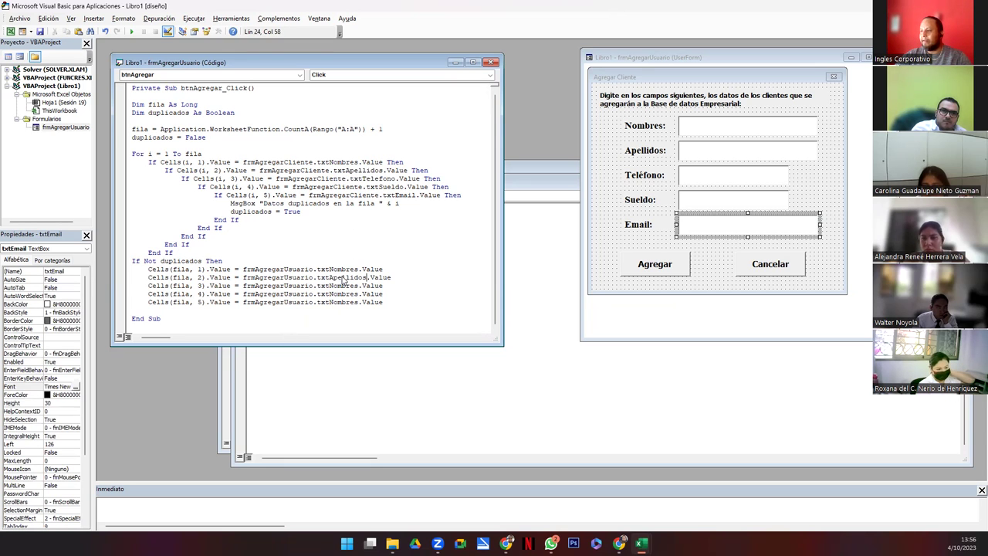
double_click(374, 178)
key(ctrl+c)
double_click(338, 293)
key(ctrl+v)
double_click(341, 286)
key(ctrl+v)
Step: Replace the text box names with txtSueldo and txtEmail on the column 4 and 5 lines
double_click(375, 187)
key(ctrl+c)
double_click(339, 294)
key(ctrl+v)
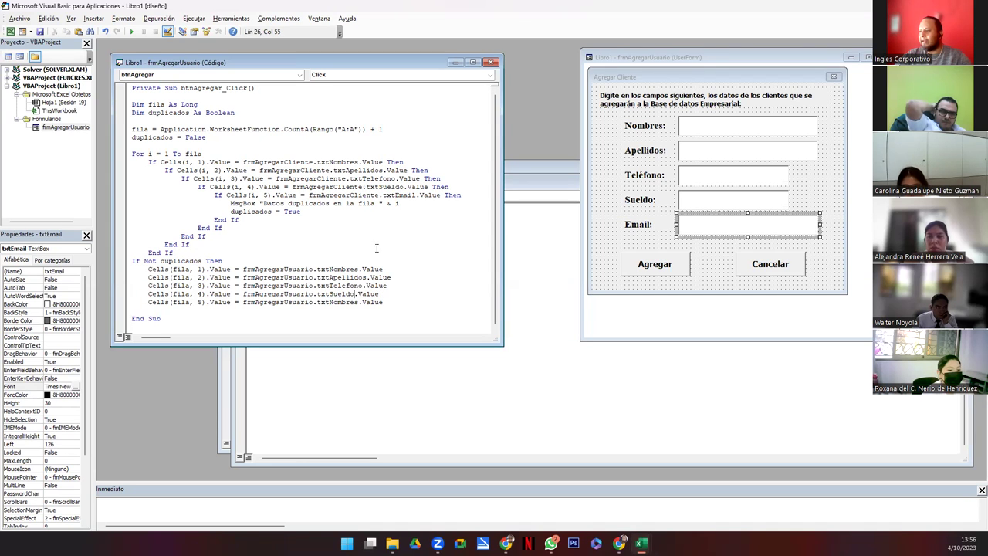
double_click(399, 195)
key(ctrl+c)
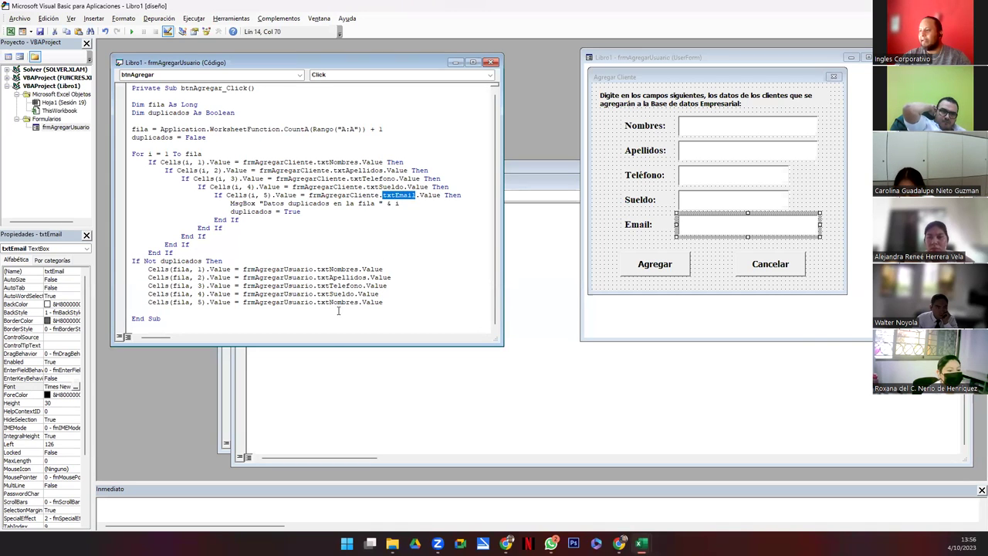
double_click(340, 302)
key(ctrl+v)
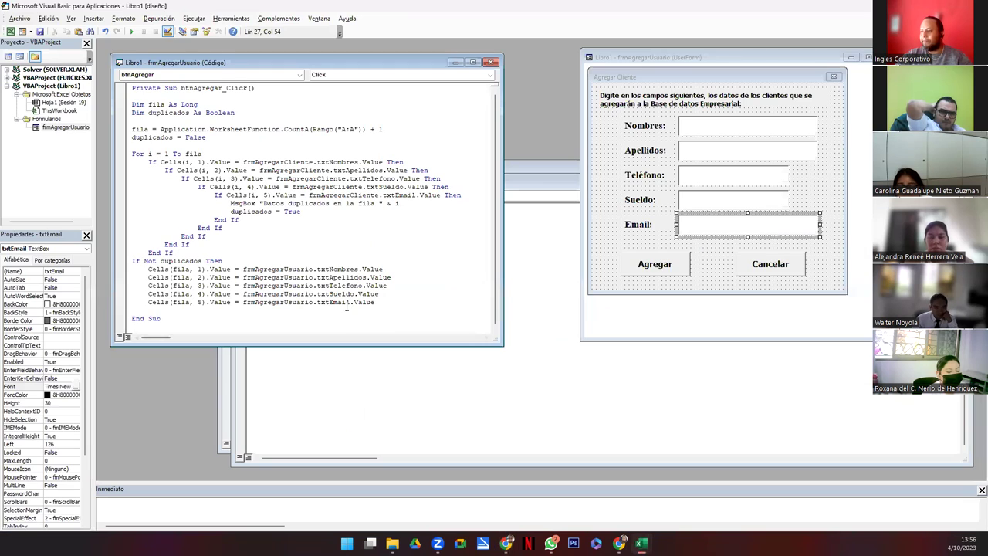
Step: Make the txtNombres line assign an empty string (= "")
drag(244, 269, 383, 268)
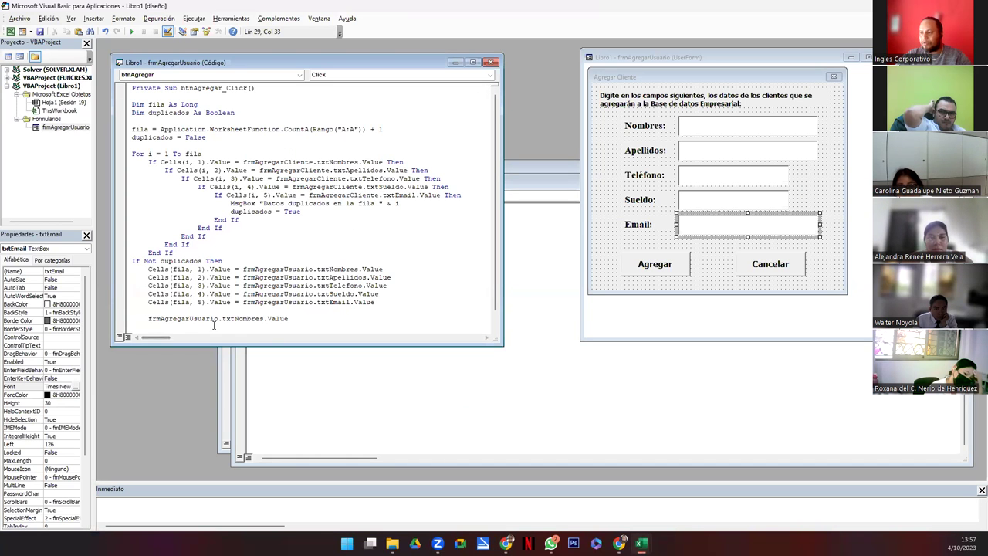
key(End)
text(= "")
key(Home)
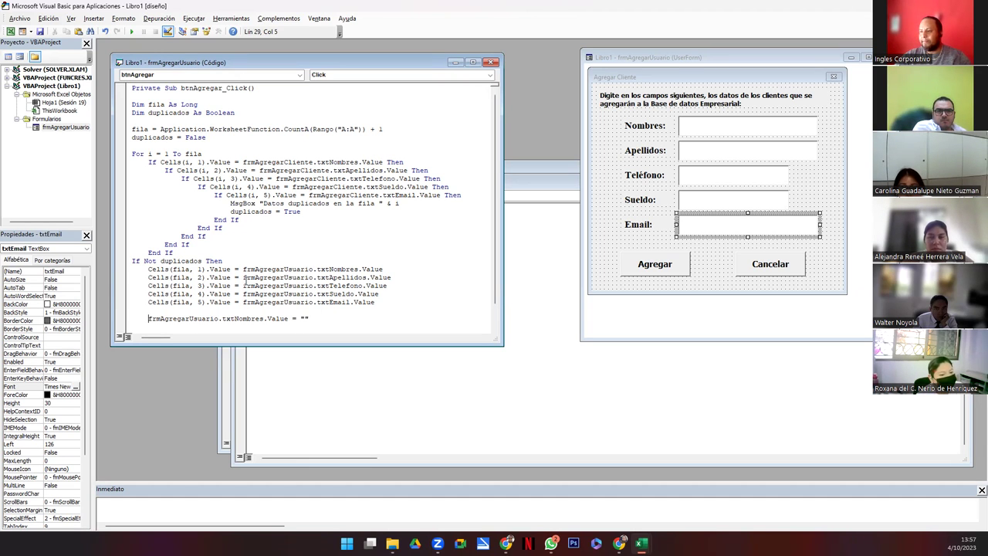
Step: Add clearing lines for the txtApellidos and txtTelefono box references
drag(243, 277, 388, 277)
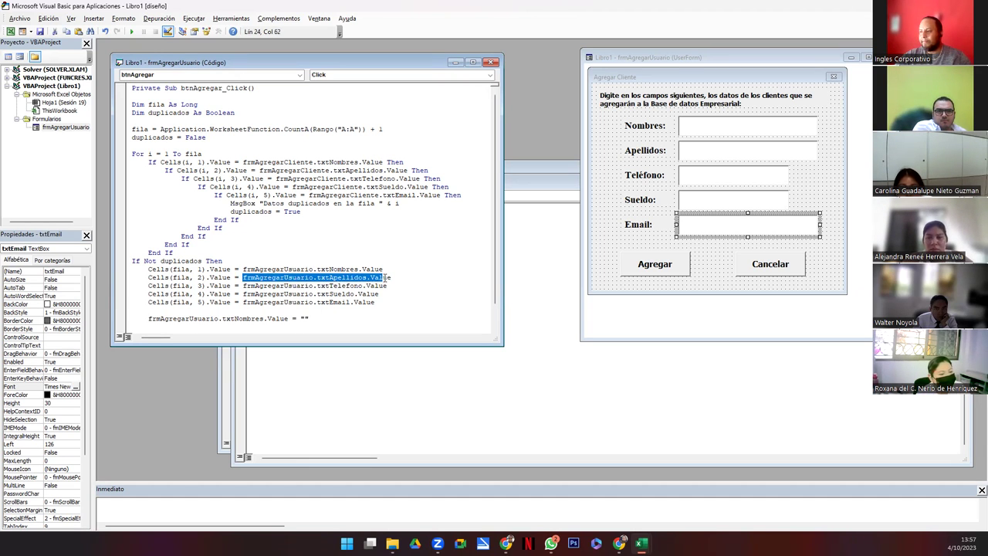
key(ctrl+c)
click(311, 318)
key(Return)
key(ctrl+v)
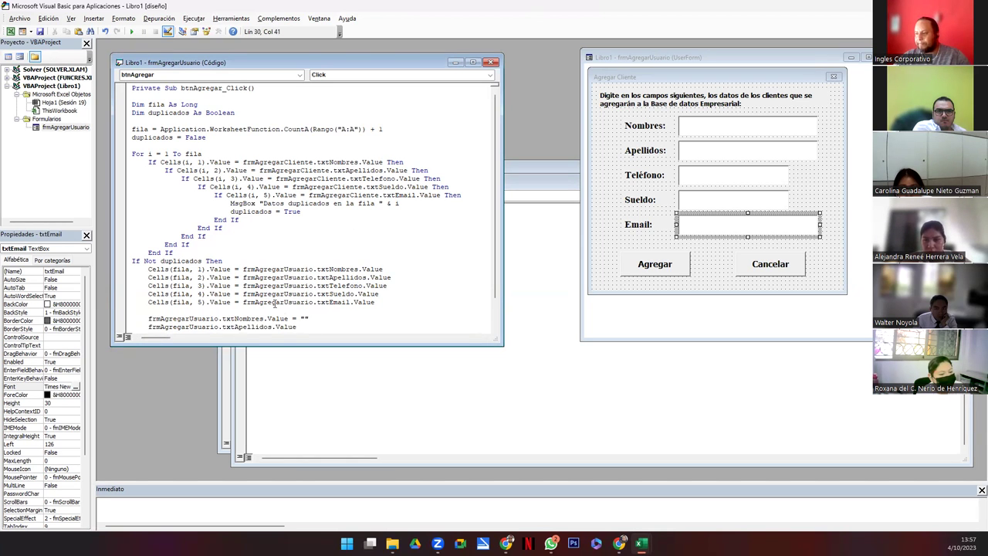
drag(245, 286, 385, 286)
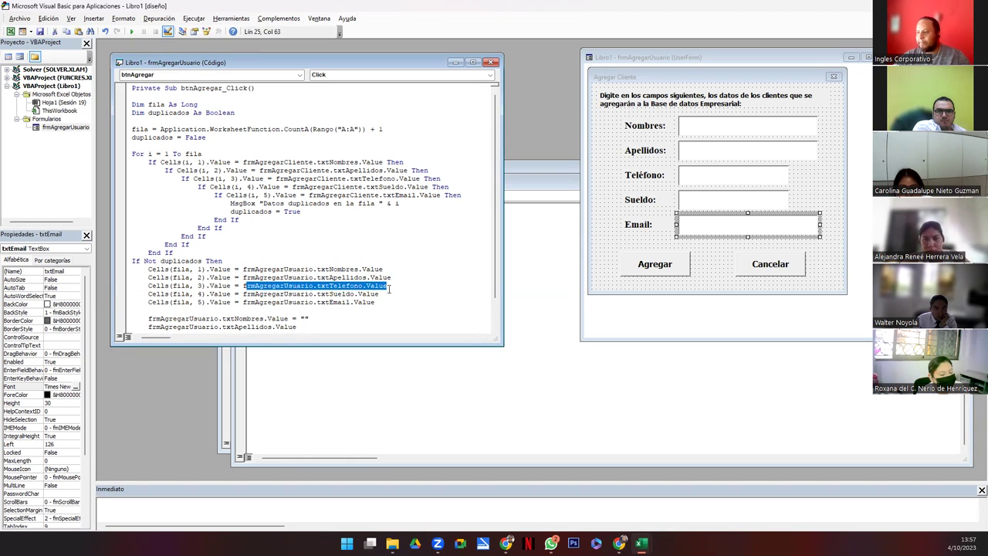
drag(242, 285, 387, 285)
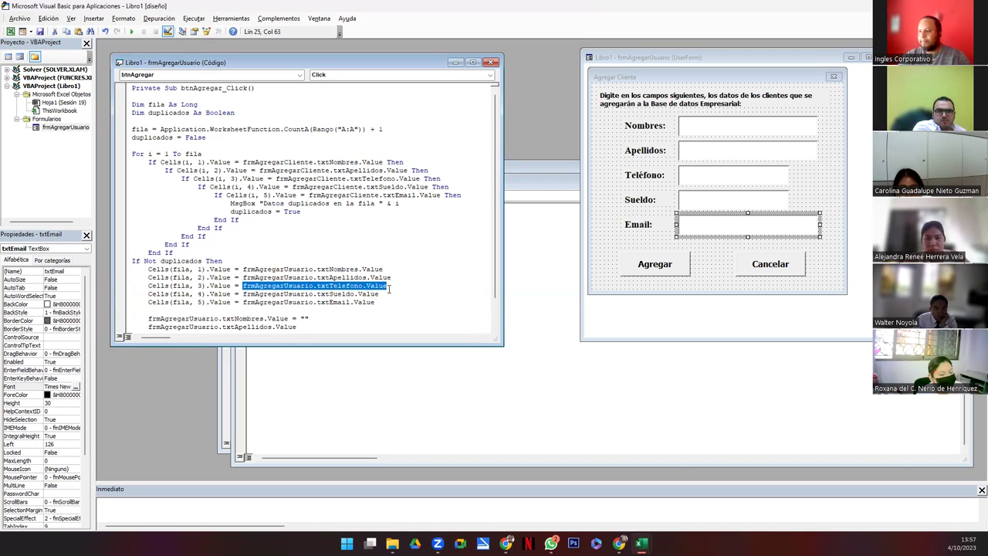
key(Down)
key(Down)
key(Down)
key(Return)
key(ctrl+v)
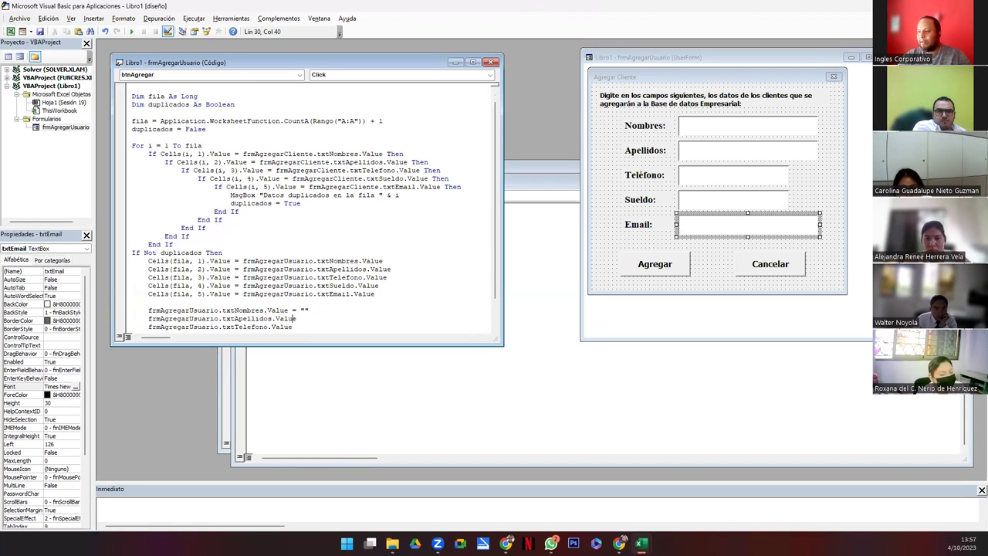
Step: Add clearing lines for the txtSueldo and txtEmail box references
drag(242, 286, 378, 286)
key(Down)
key(Down)
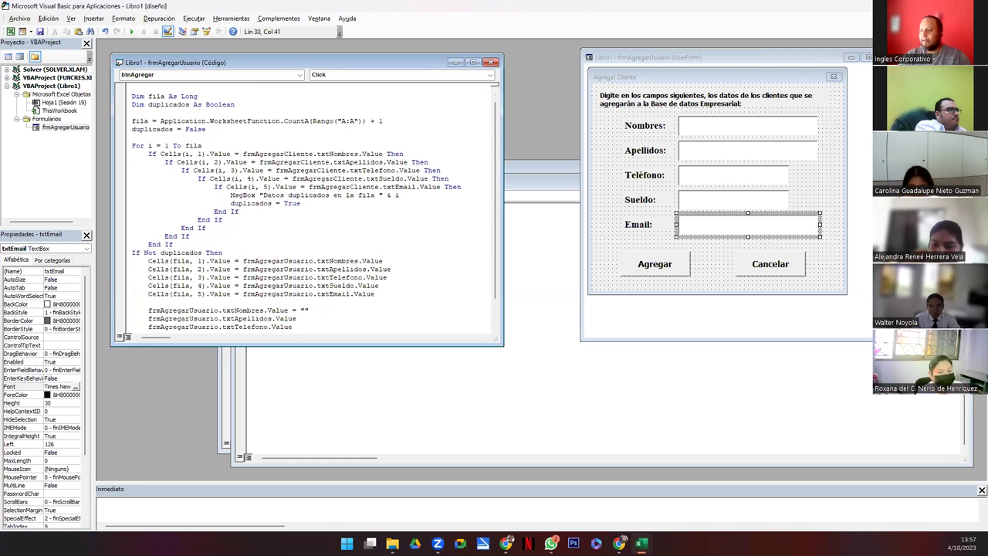
key(Return)
key(ctrl+v)
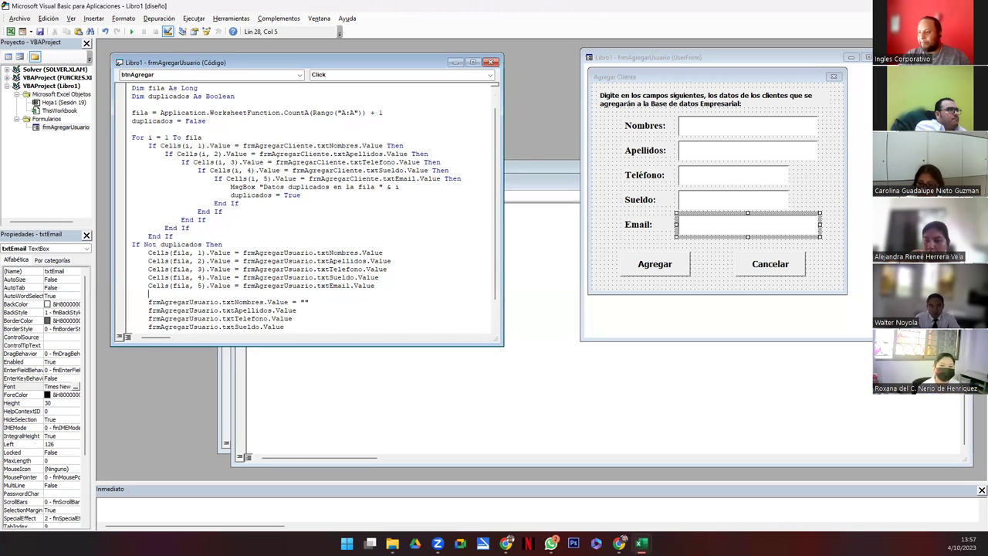
drag(243, 286, 375, 285)
key(Down)
key(Down)
key(Down)
key(Down)
key(End)
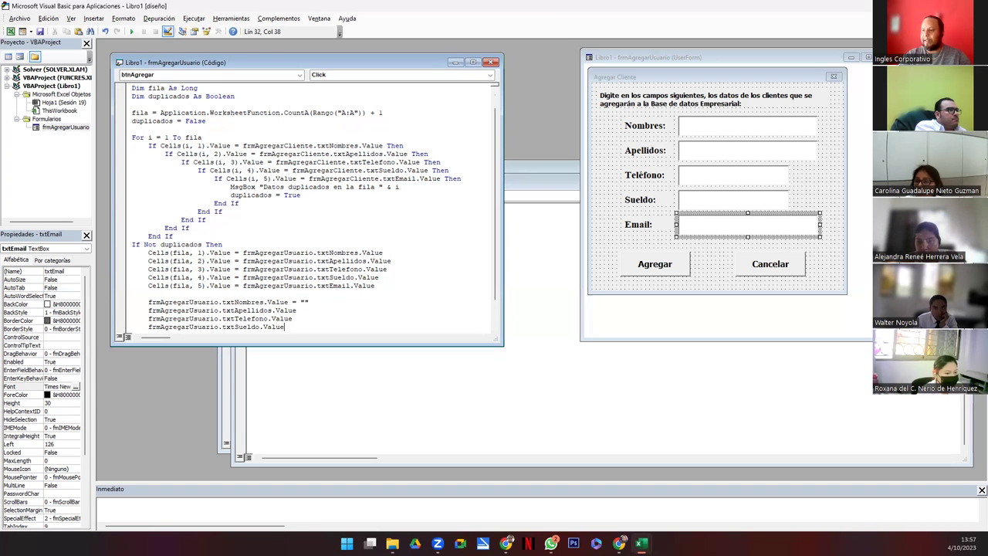
key(Return)
key(ctrl+v)
Step: Append = "" to the txtSueldo.Value and txtEmail.Value lines
key(End)
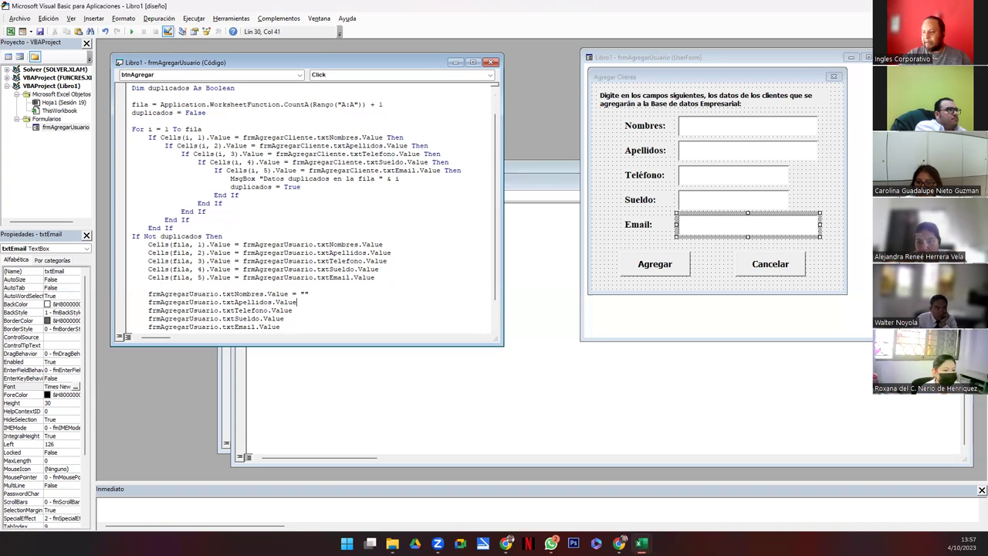
drag(291, 294, 308, 294)
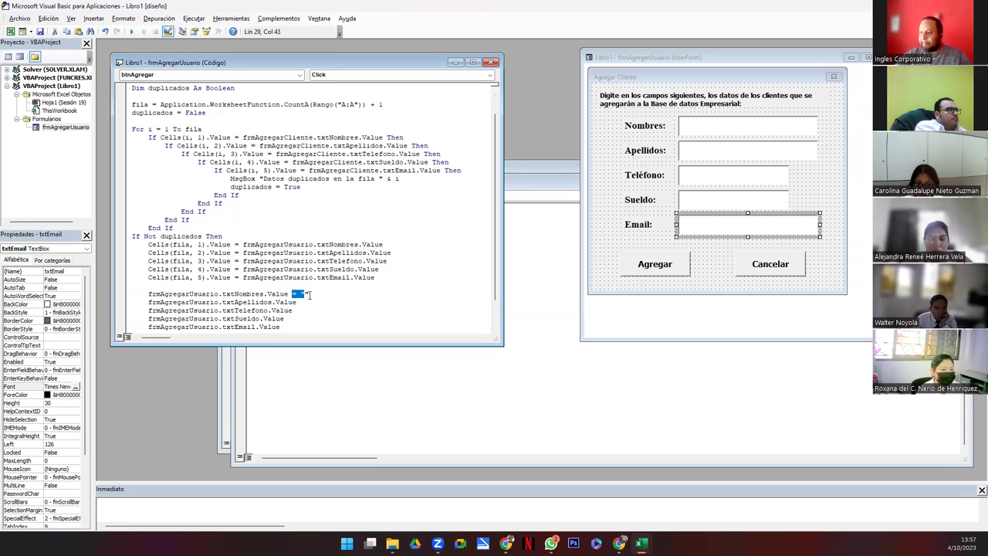
click(311, 303)
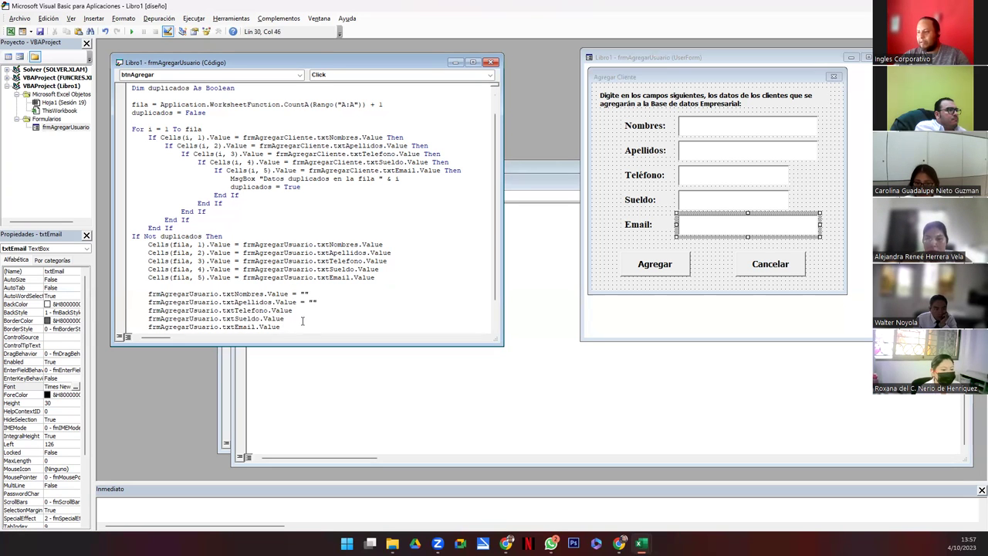
click(301, 319)
key(ctrl+v)
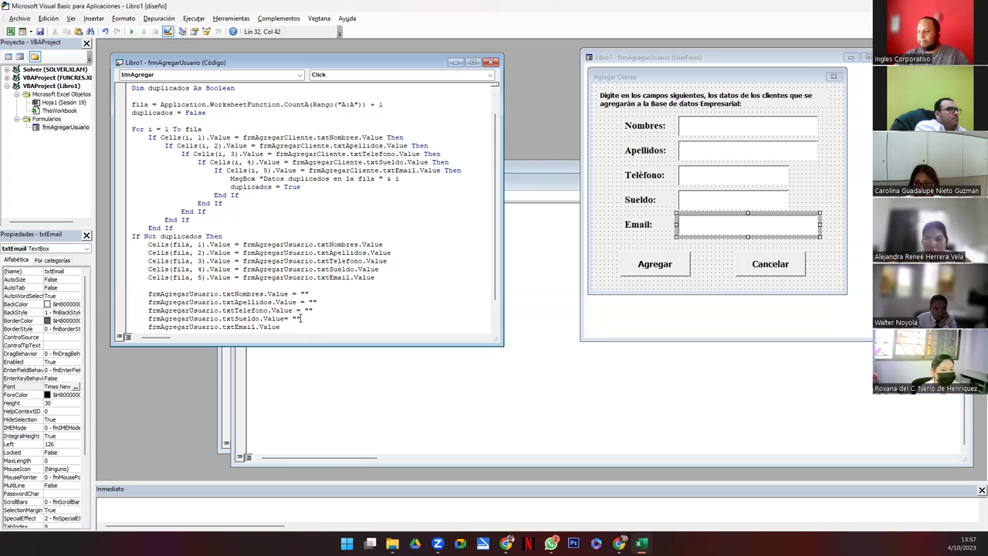
click(289, 327)
key(ctrl+v)
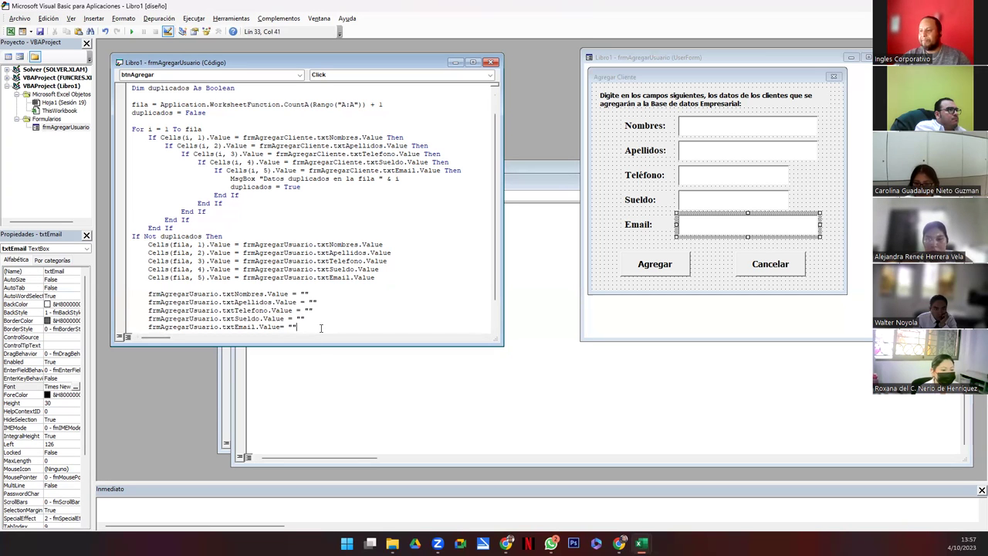
Step: Compare the five Cells lines and five clearing lines against the Genially slide
key(Up)
key(Up)
key(Up)
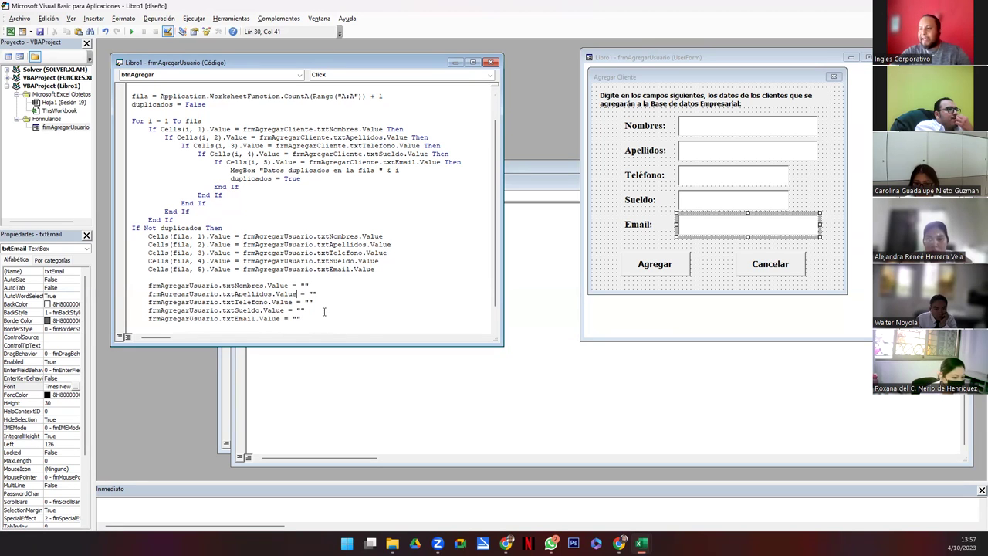
drag(319, 235, 376, 269)
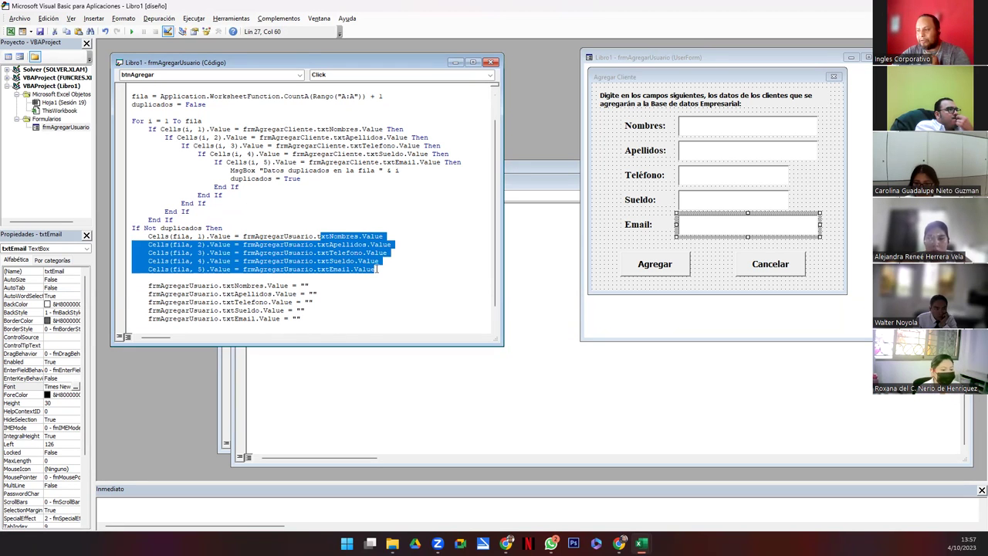
click(202, 235)
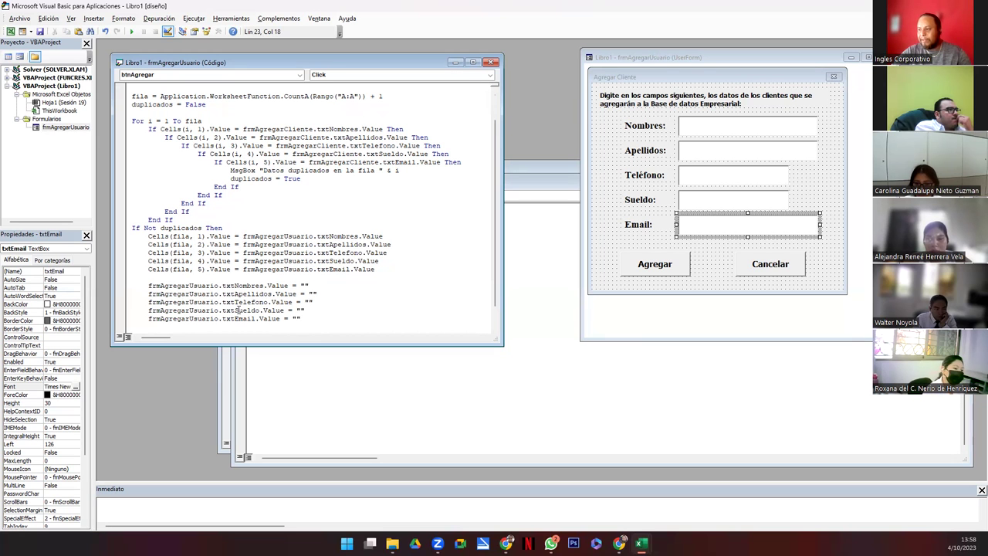
key(alt)
drag(296, 286, 302, 319)
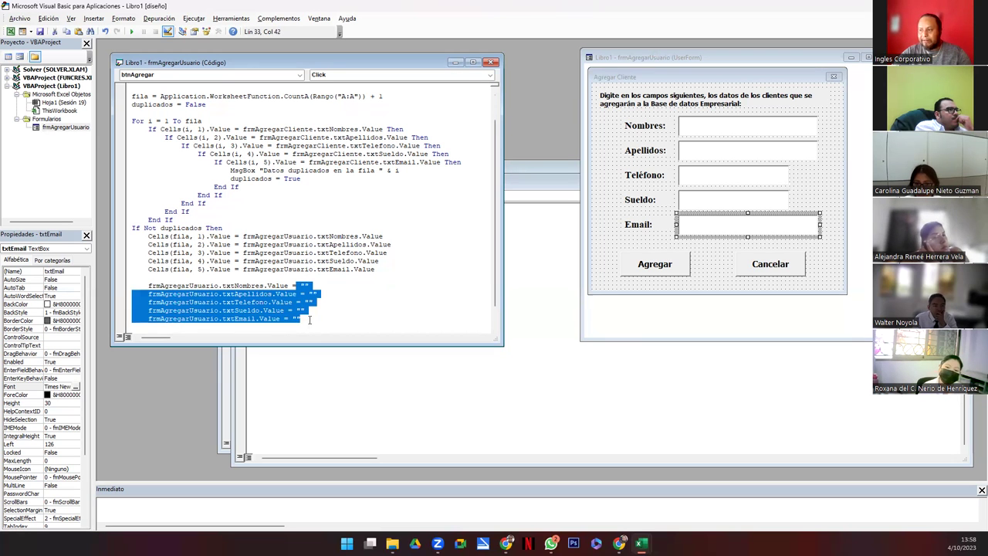
key(alt+Tab)
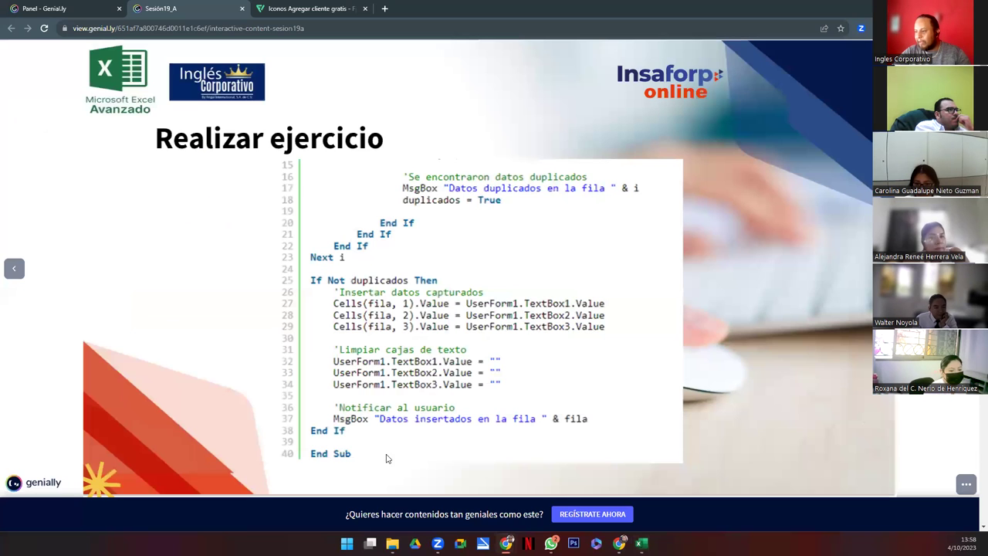
key(alt+Tab)
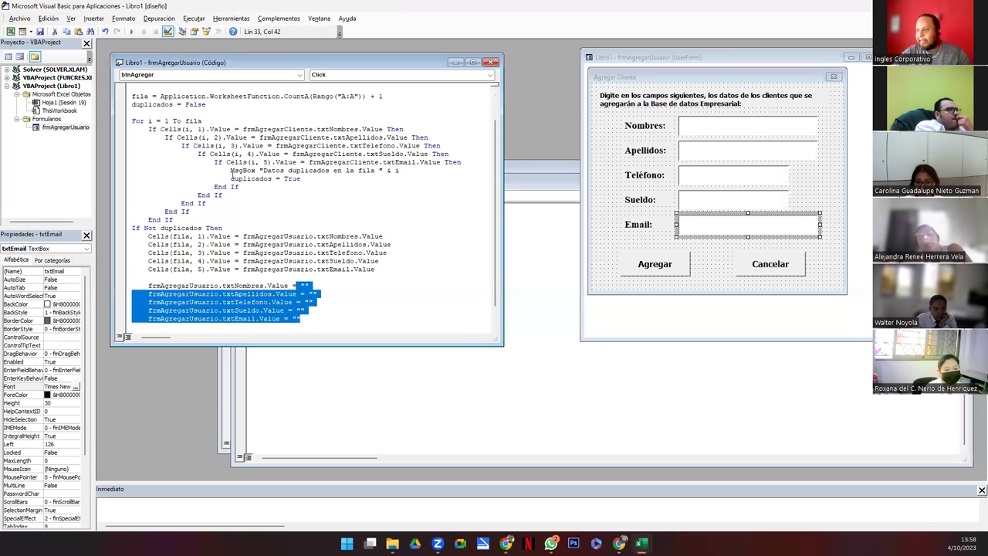
click(231, 172)
key(shift+End)
key(ctrl+End)
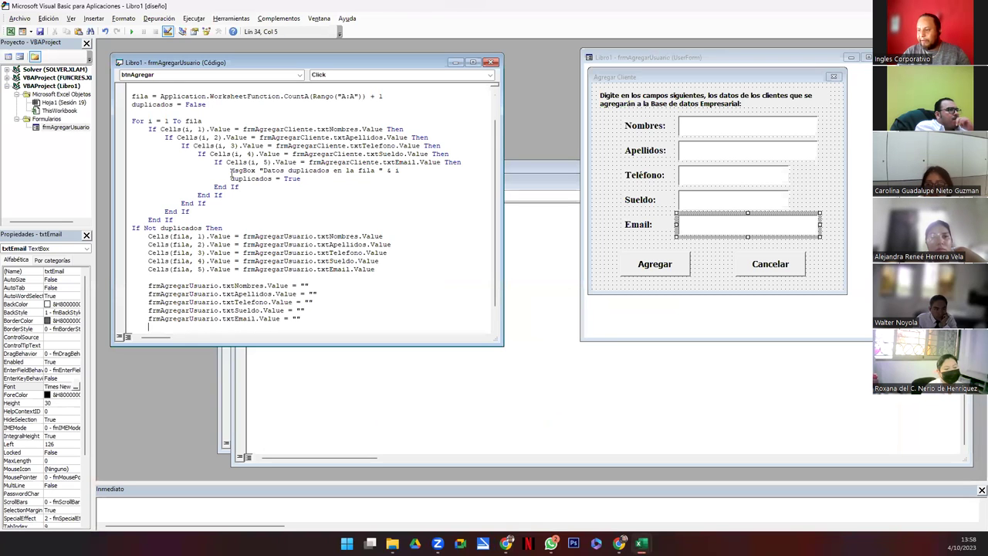
Step: Paste the MsgBox line after the clearing lines and make it read "Datos insertados en la fila " & fila
key(ctrl+End)
key(Return)
key(ctrl+v)
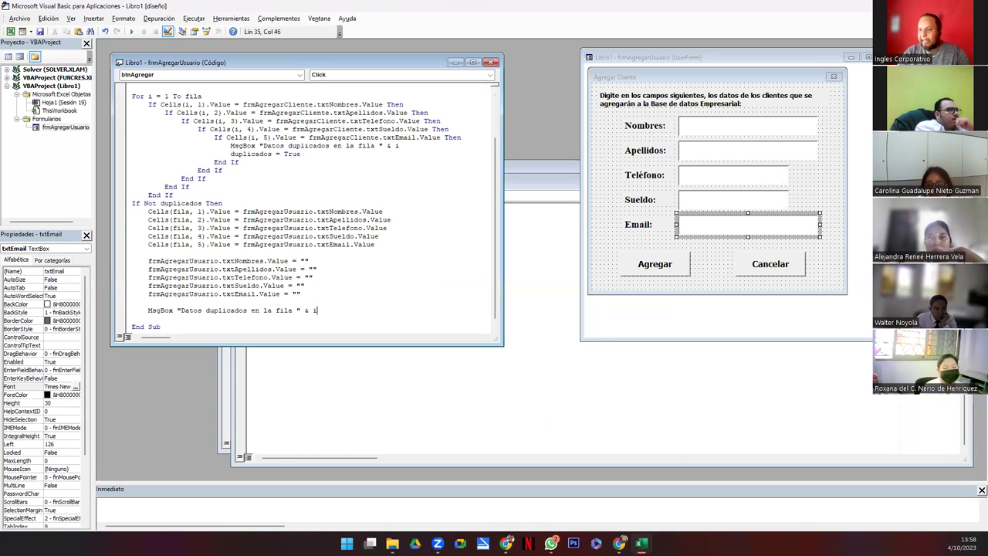
key(alt+Tab)
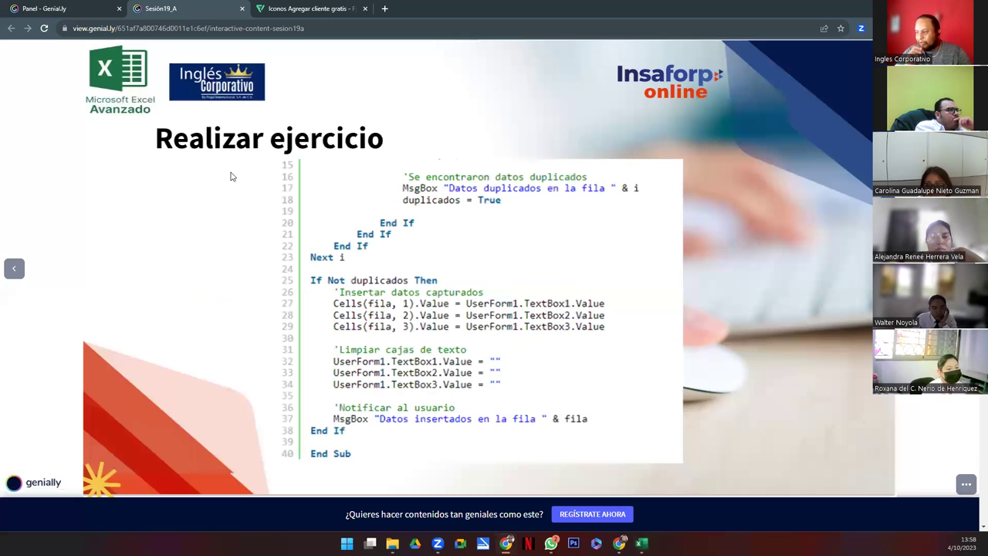
key(alt+Tab)
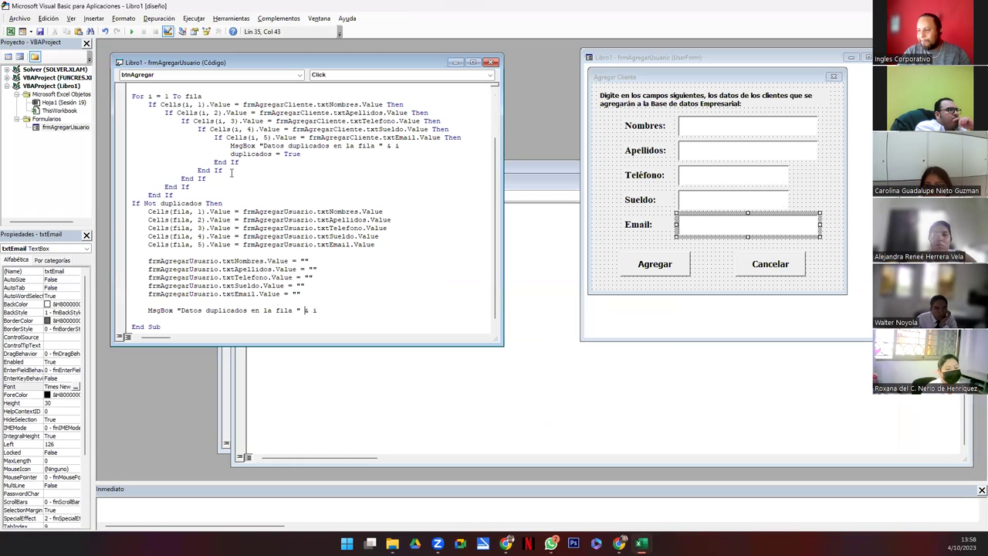
key(BackSpace)
key(BackSpace)
key(BackSpace)
text(insertados)
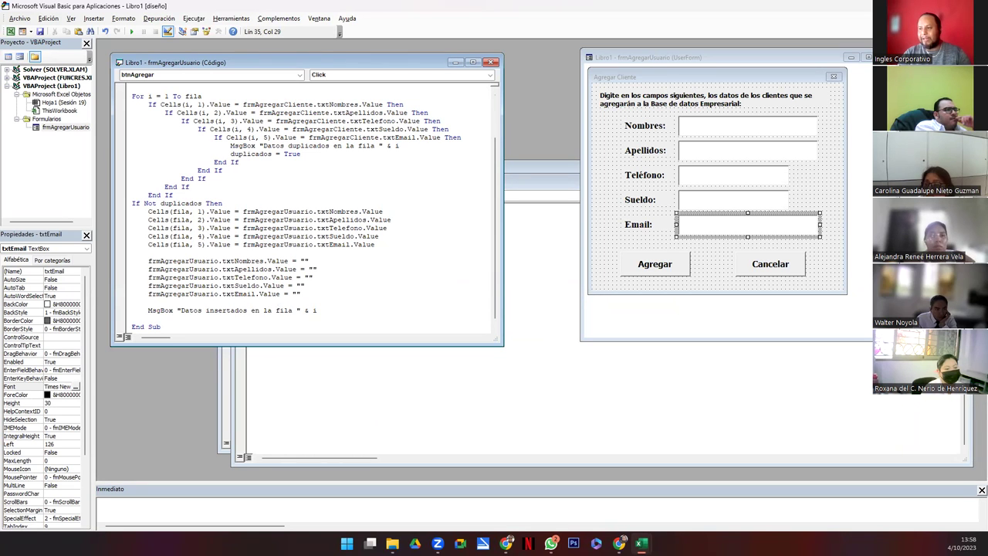
key(alt+Tab)
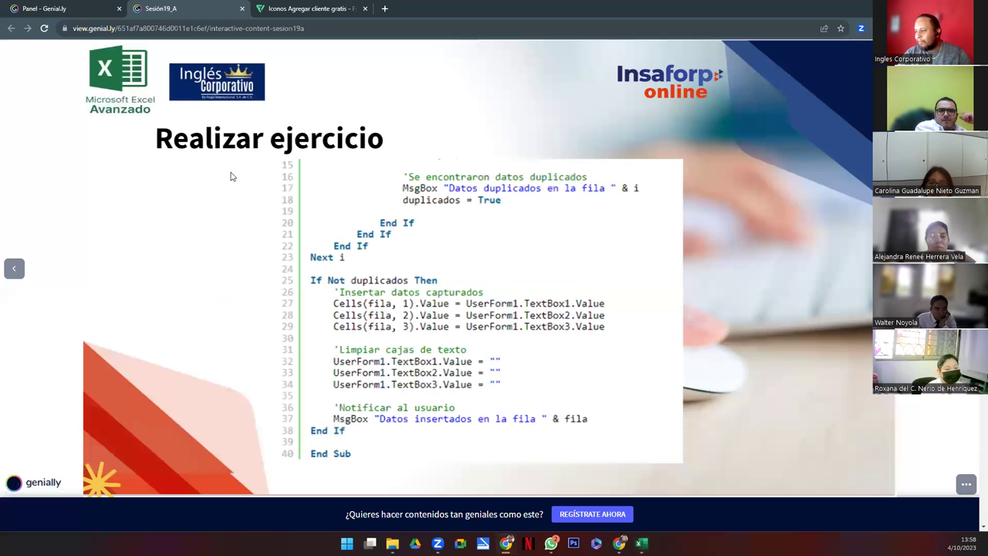
key(alt+Tab)
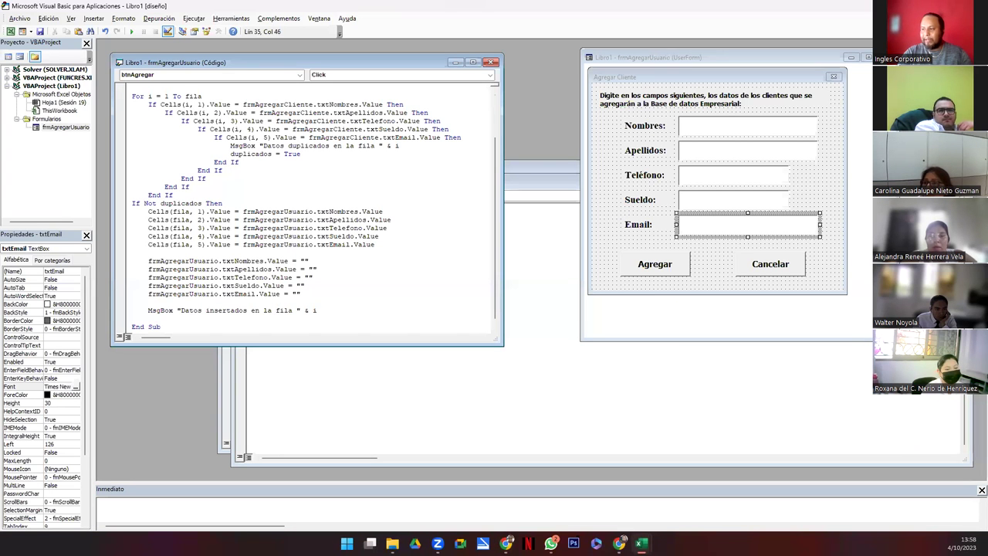
text(la)
key(Up)
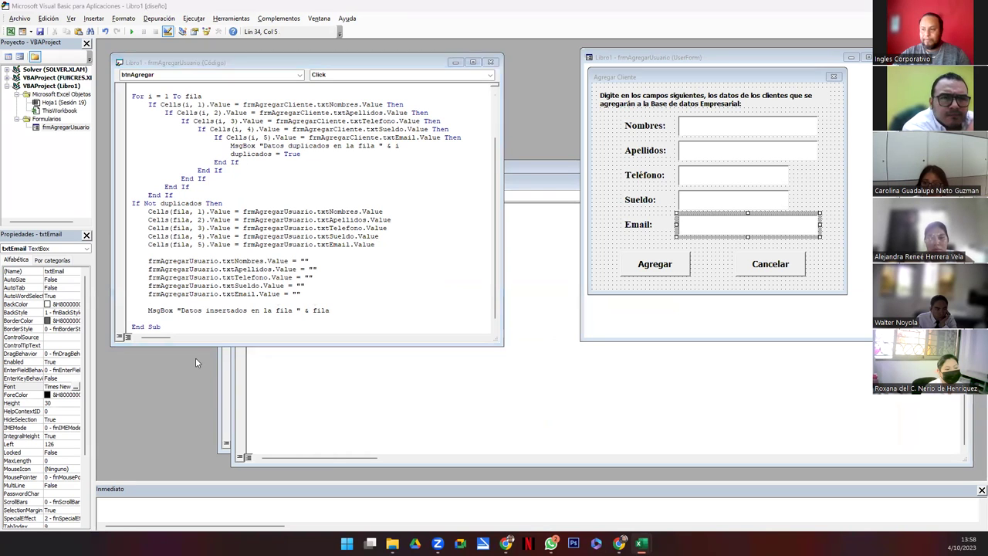
key(Down)
key(End)
Step: Add End If aligned with If Not duplicados, then check the block against the reference slide
key(Return)
text(if)
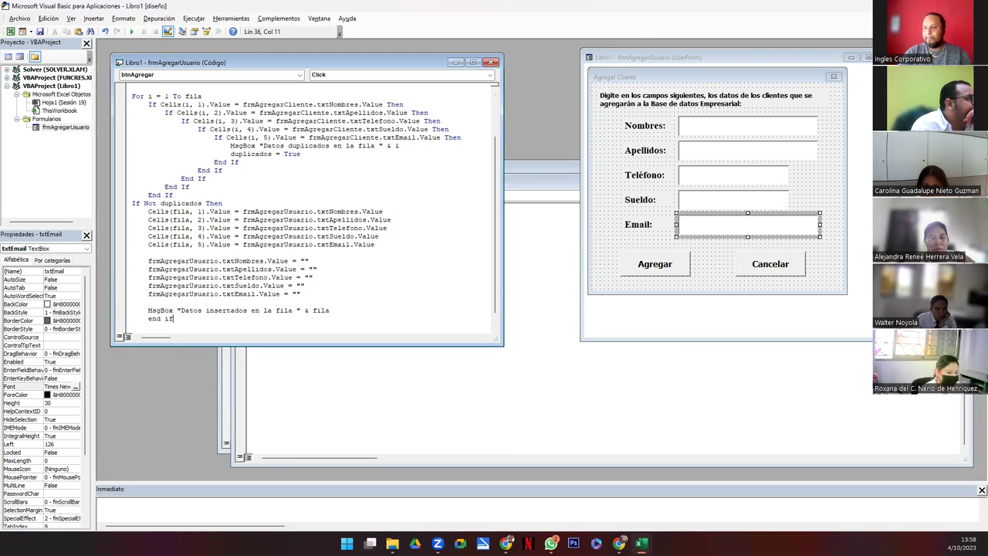
key(Page_Up)
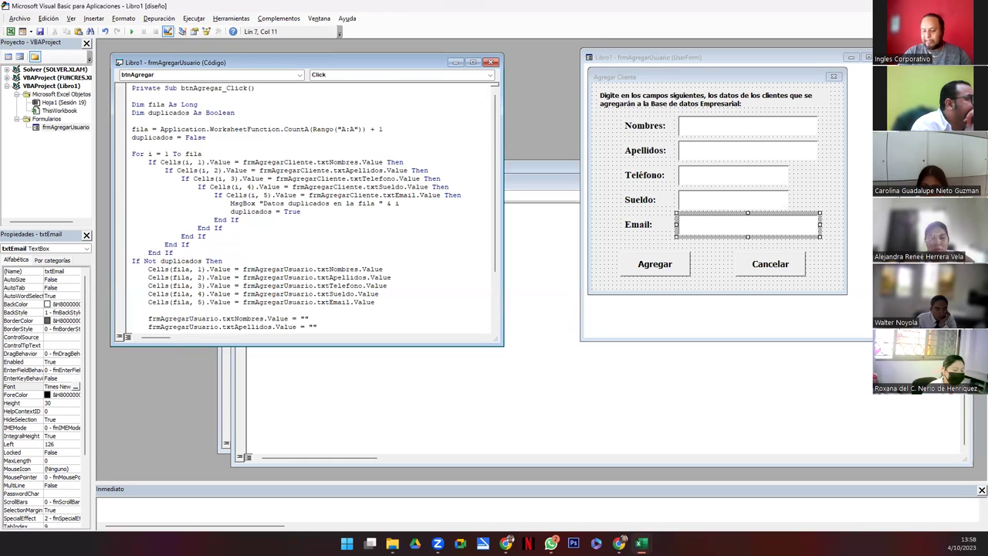
key(Page_Down)
key(BackSpace)
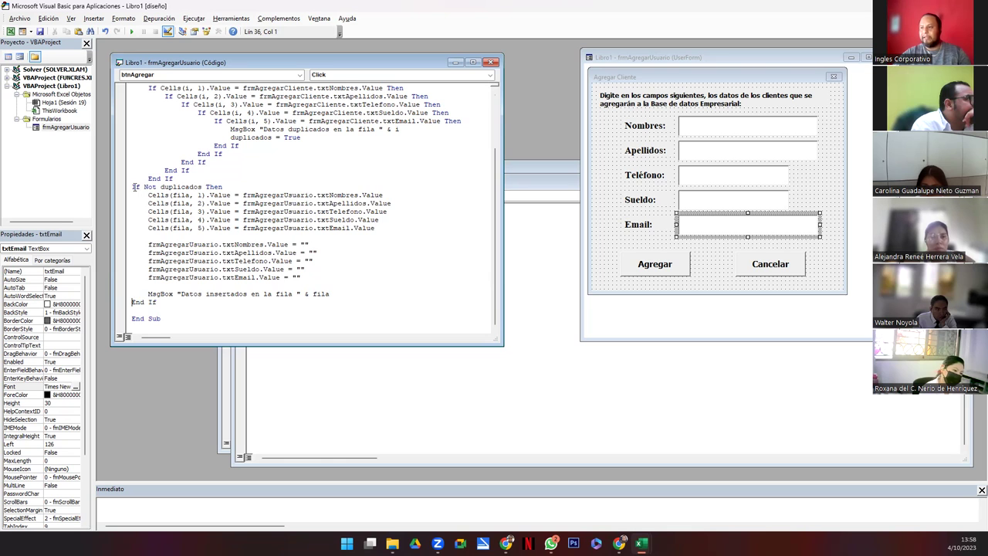
drag(132, 187, 235, 306)
click(225, 309)
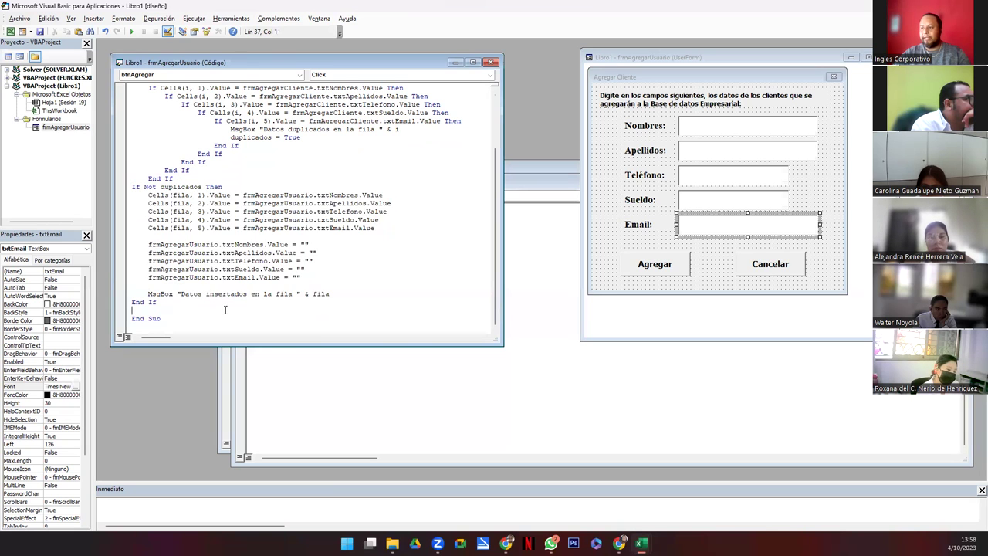
key(alt+Tab)
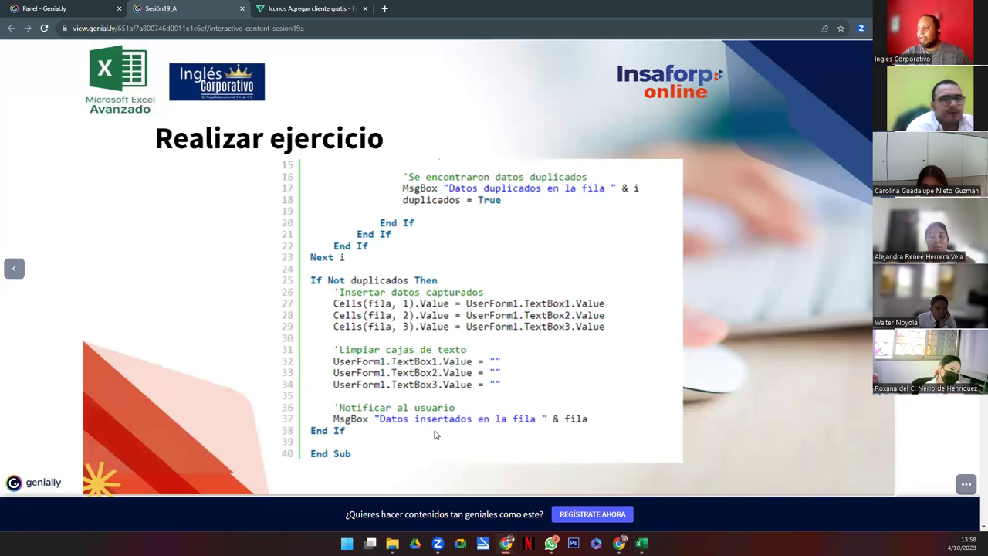
key(alt+Tab)
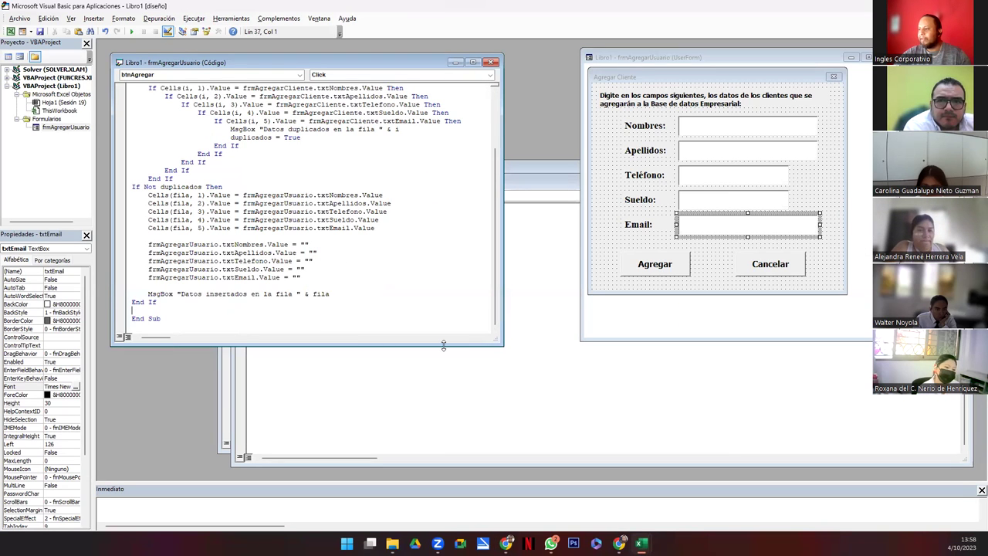
drag(443, 345, 444, 471)
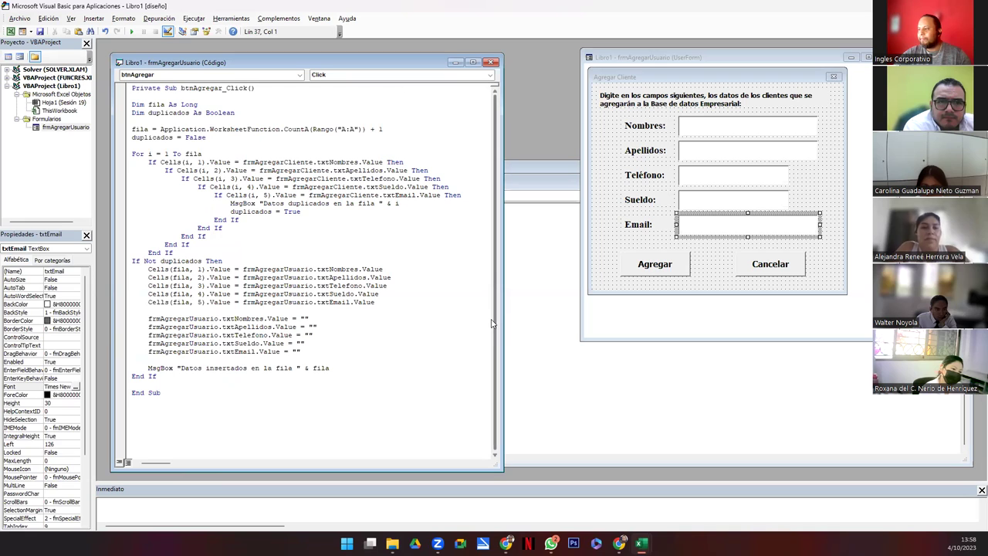
Step: Review the duplicate-check If block and five clearing lines against the slides; a txtEmail_Change stub gets added
click(184, 88)
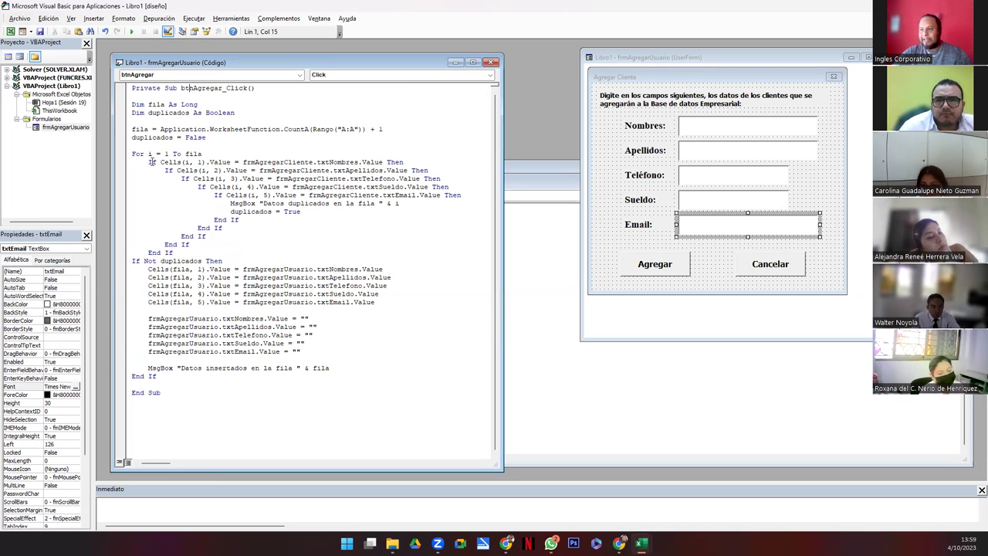
mouse_move(149, 162)
mouse_down()
mouse_move(325, 213)
mouse_move(173, 253)
mouse_move(375, 303)
mouse_up()
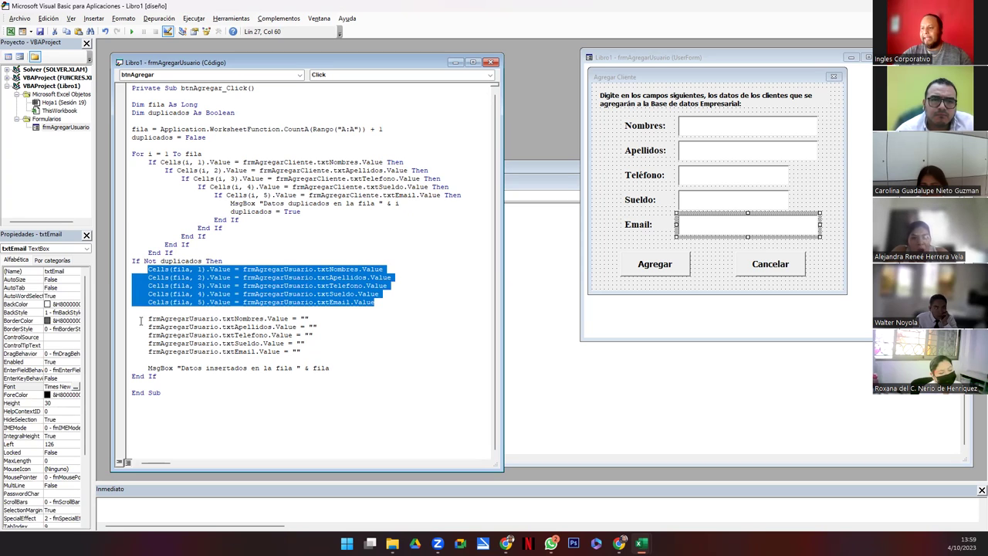
drag(141, 319, 308, 352)
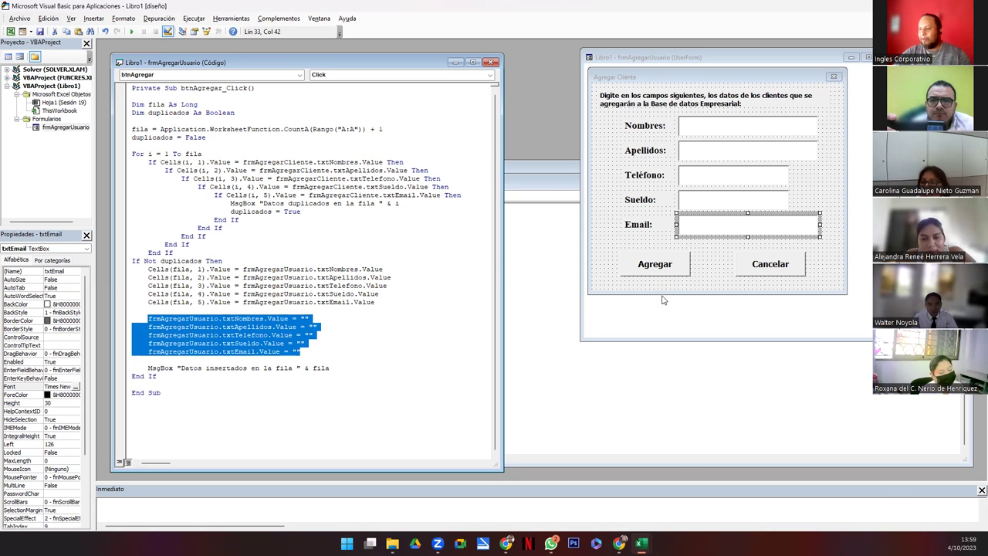
key(alt+Tab)
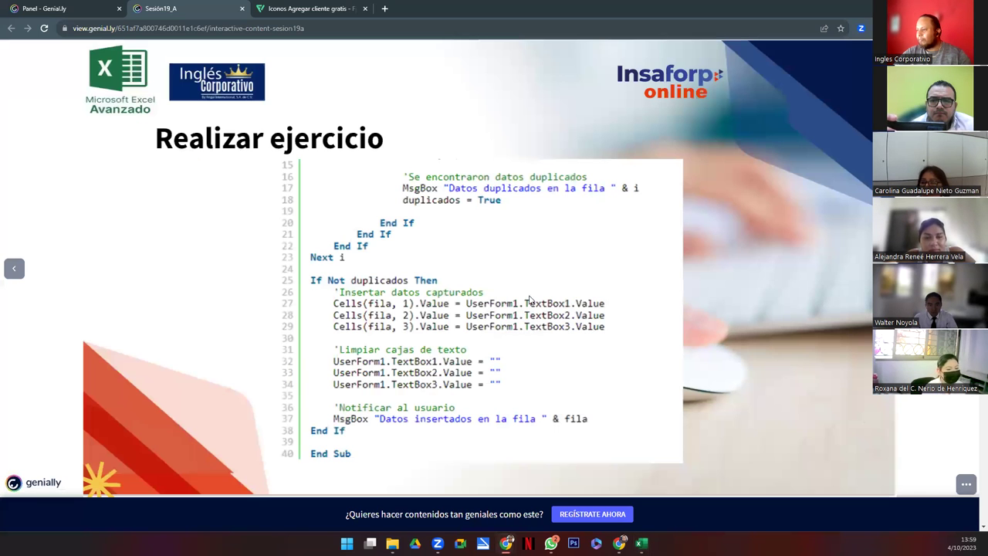
key(Right)
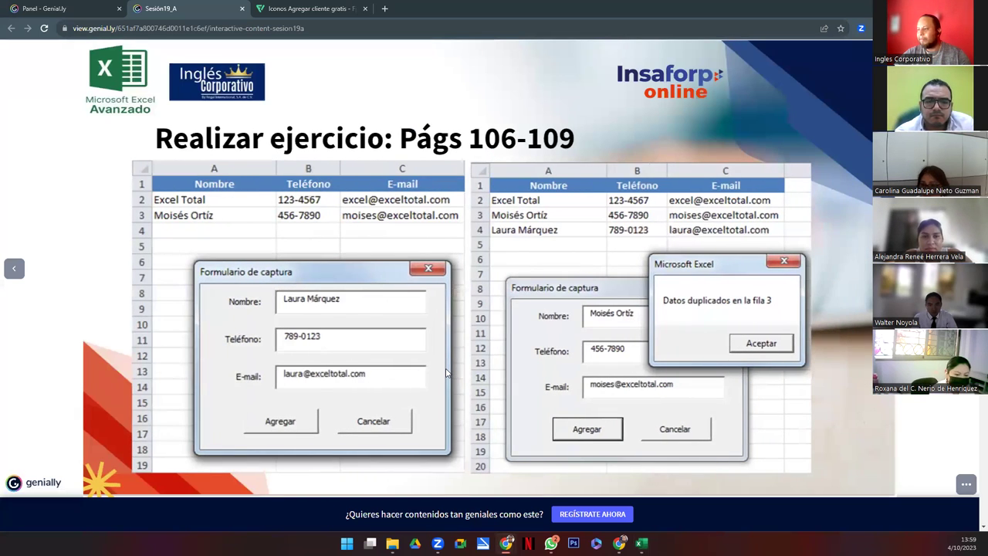
key(alt+Tab)
key(F7)
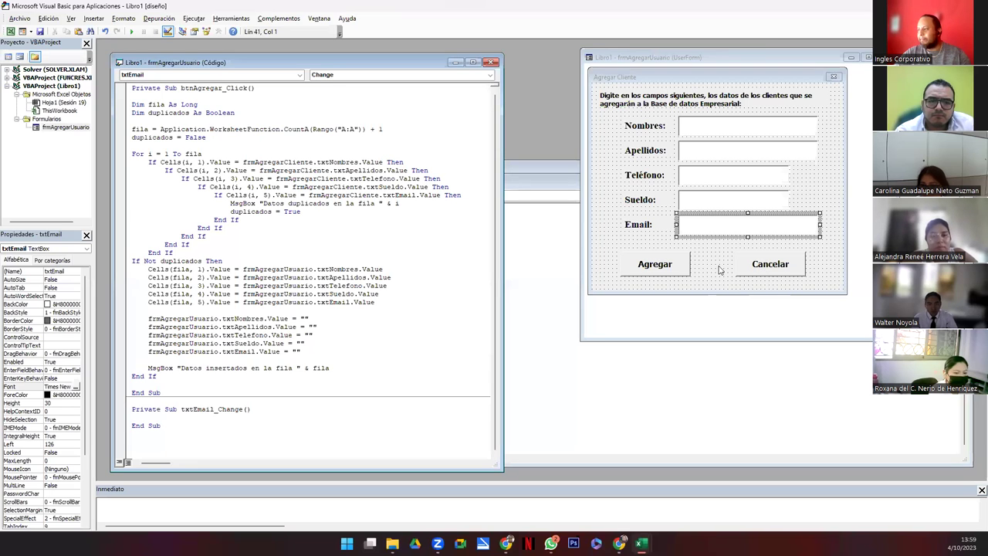
Step: Create btnCancelar_Click from the form's Cancelar button and delete the empty txtEmail_Change stub
key(shift+F7)
click(752, 267)
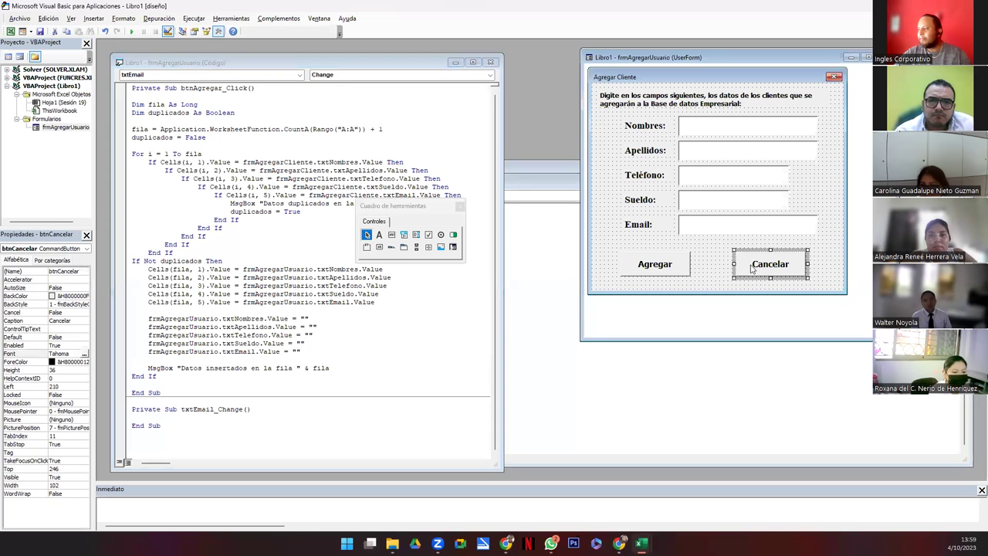
double_click(751, 267)
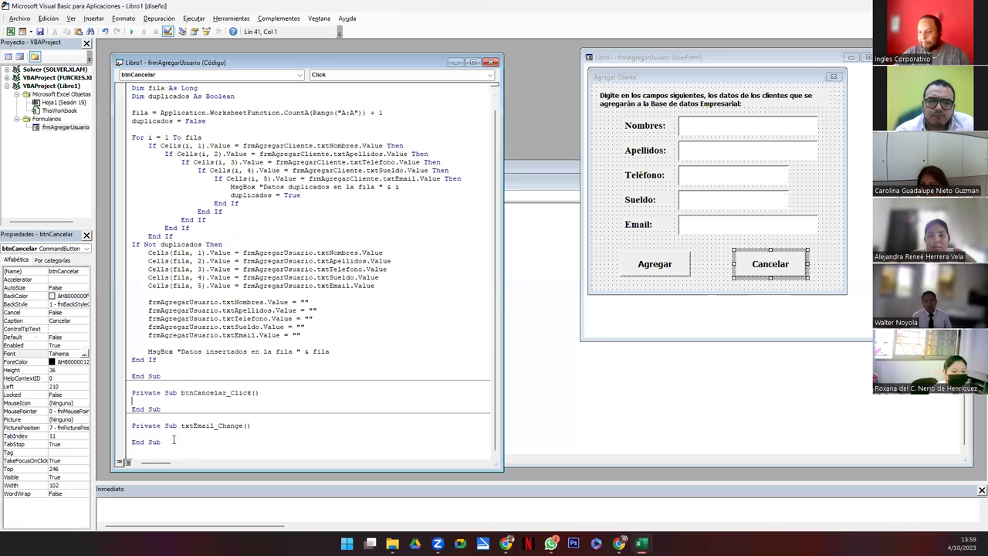
drag(132, 426, 160, 443)
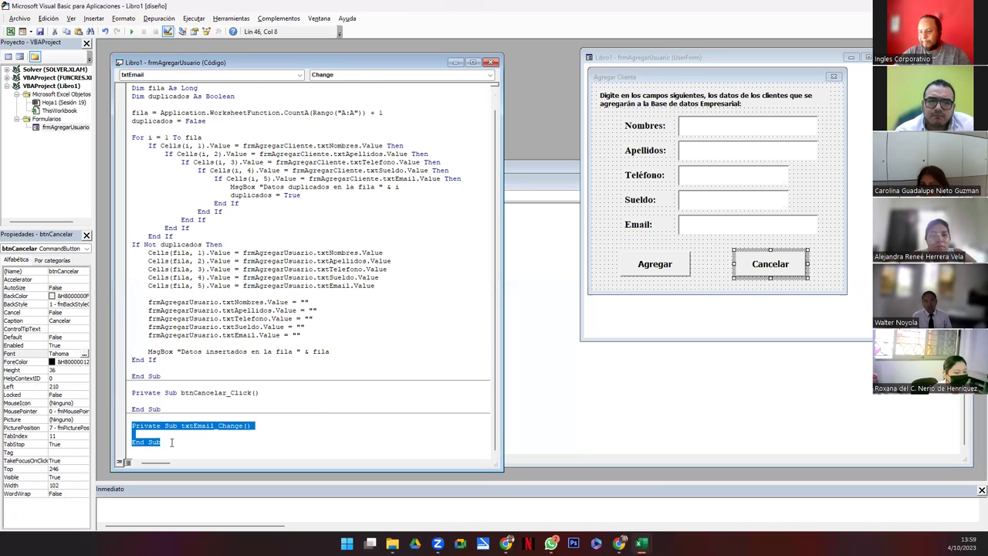
key(Delete)
Step: Write Unload Me inside btnCancelar_Click and return to the btnAgregar_Click procedure
key(Up)
key(Up)
key(Up)
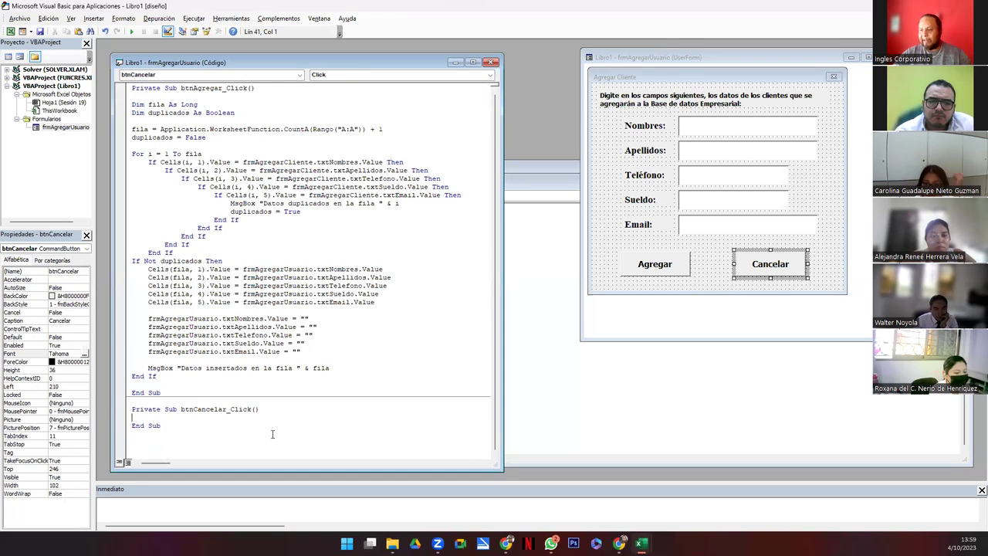
text(unload Me)
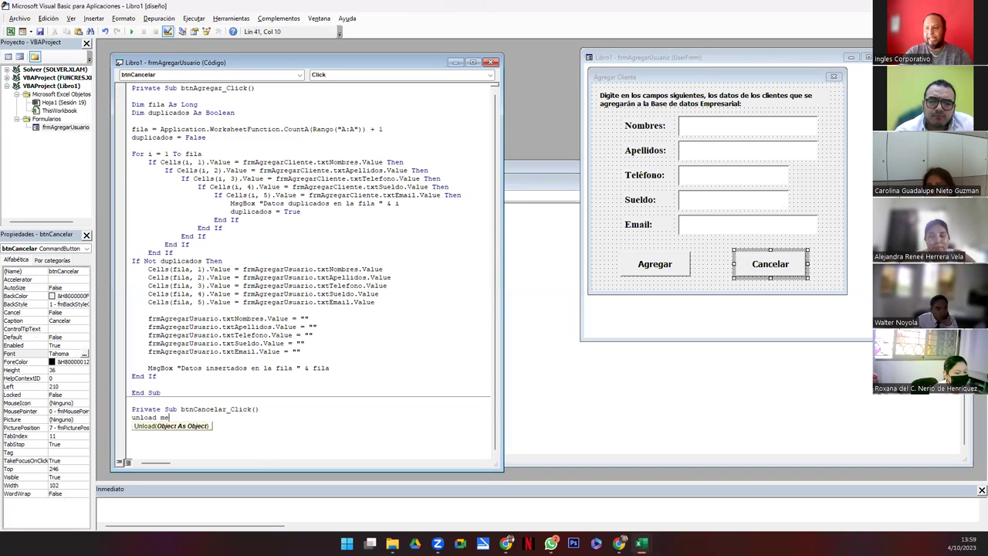
key(Return)
key(Delete)
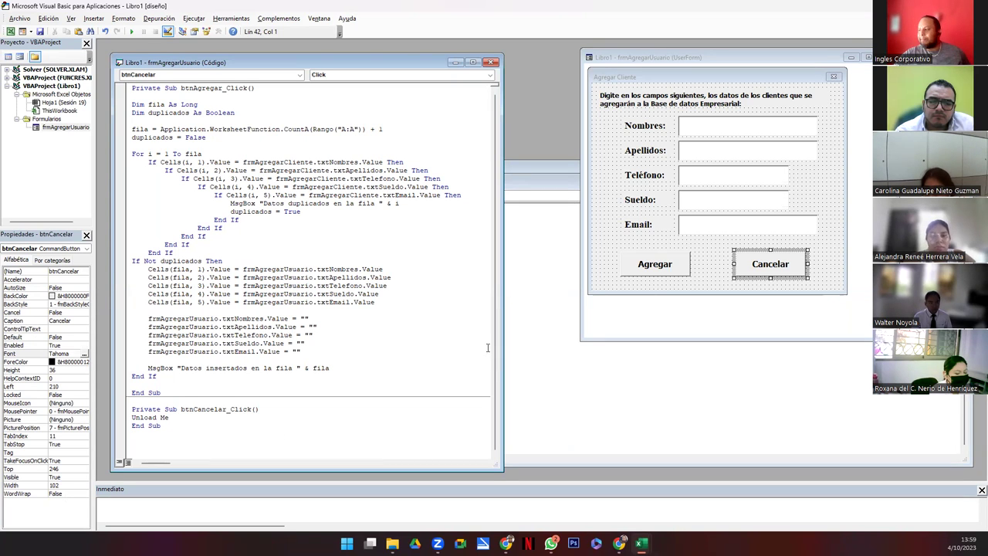
click(711, 274)
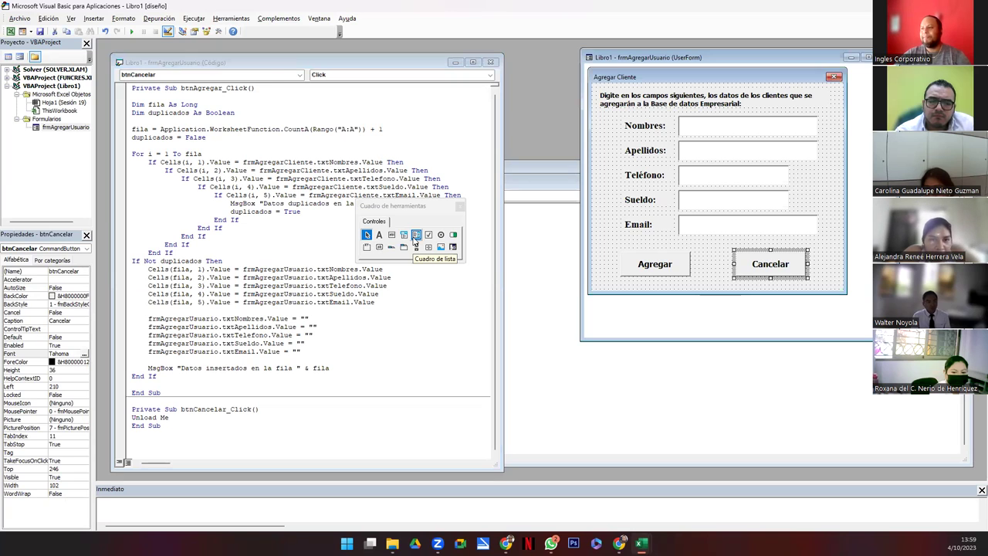
drag(267, 66, 304, 66)
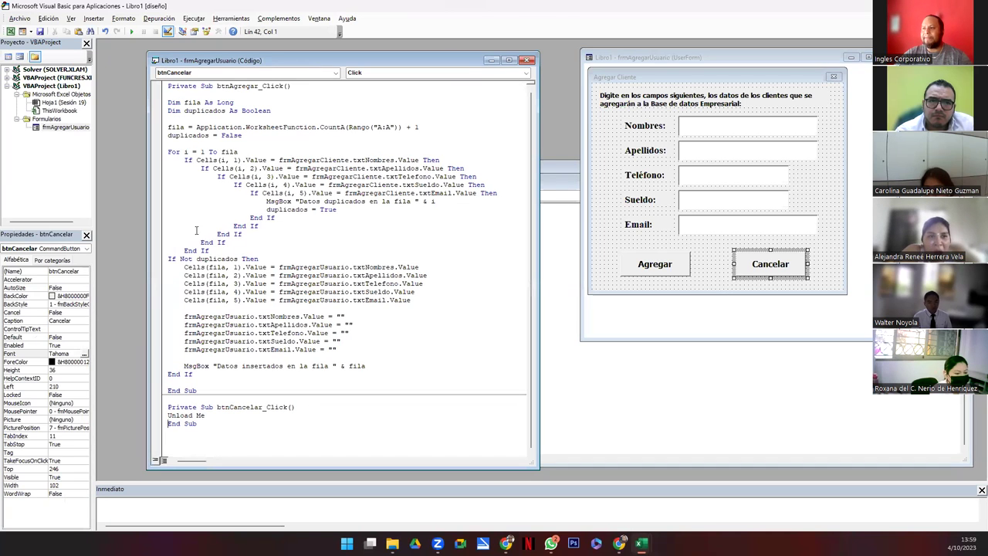
click(224, 86)
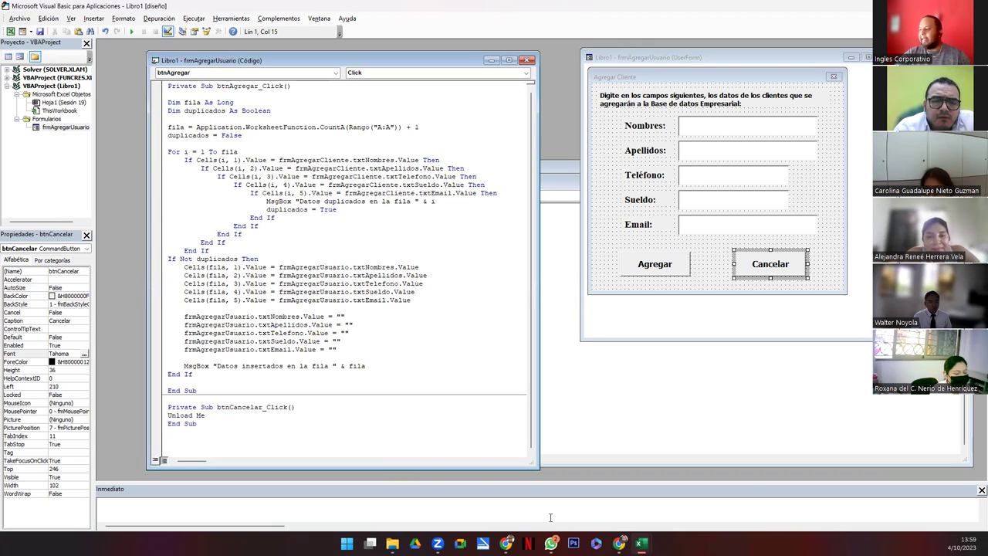
Step: Switch to Excel and open, then close, the code behind the sheet's image button
click(591, 505)
mouse_move(640, 543)
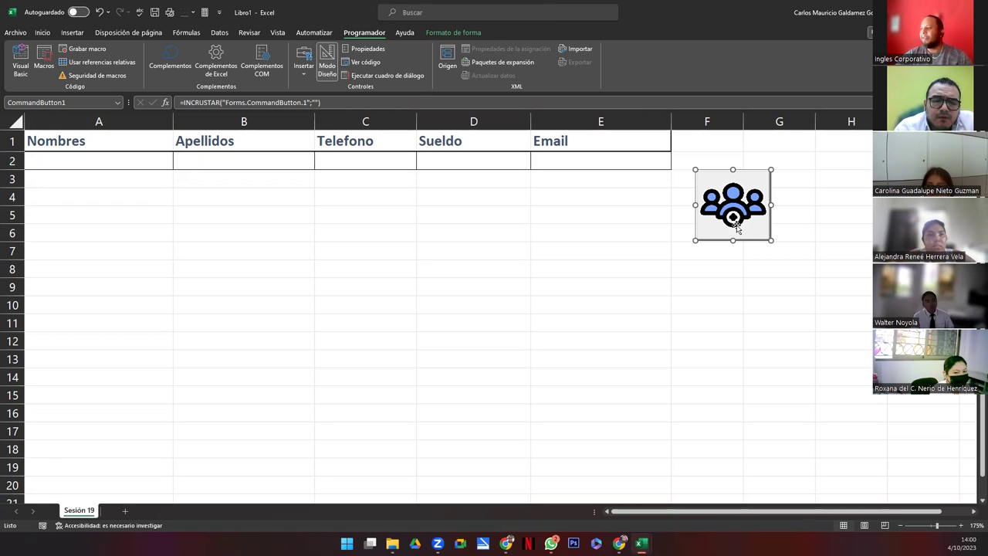
double_click(737, 226)
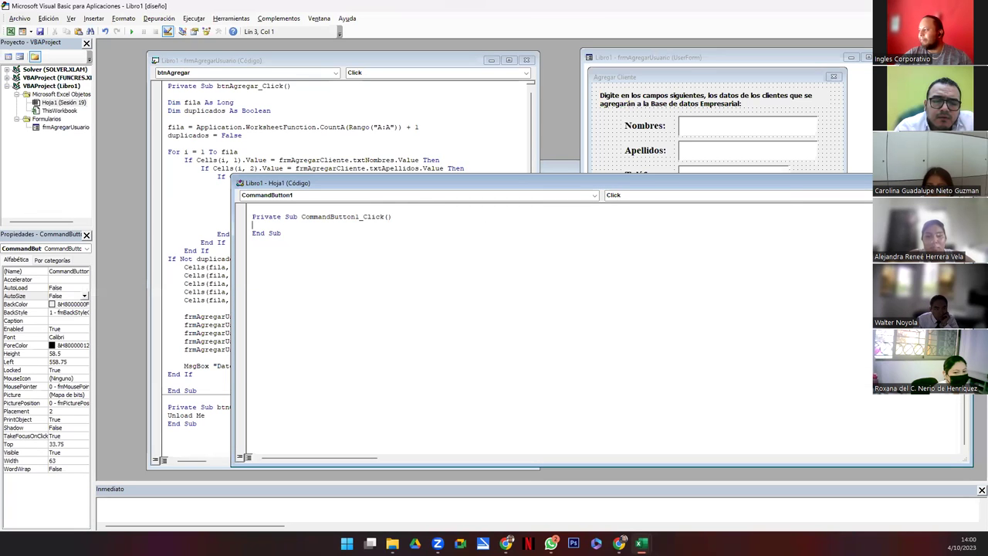
click(965, 183)
key(alt+F11)
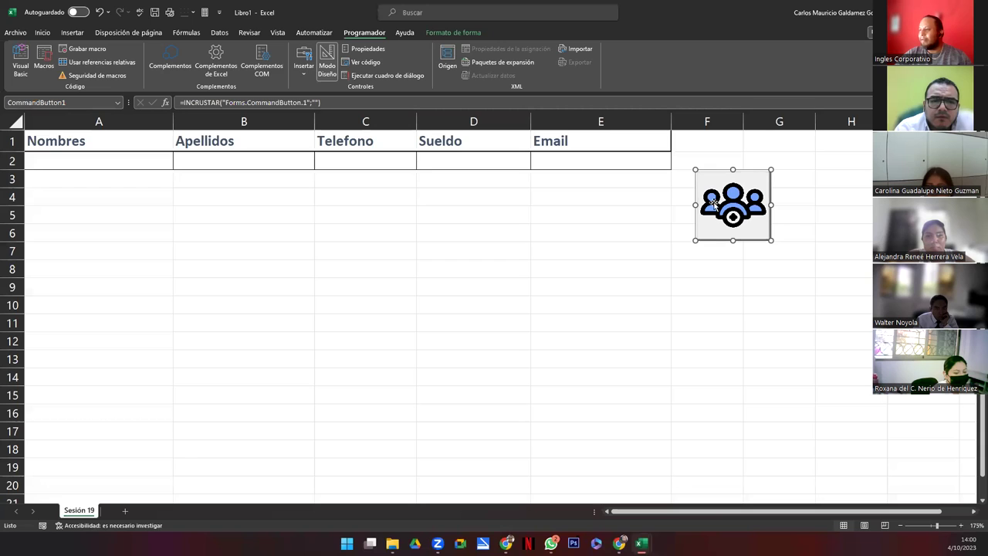
Step: Set the image command button's (Name) property to btnAddCliente
click(362, 49)
double_click(539, 82)
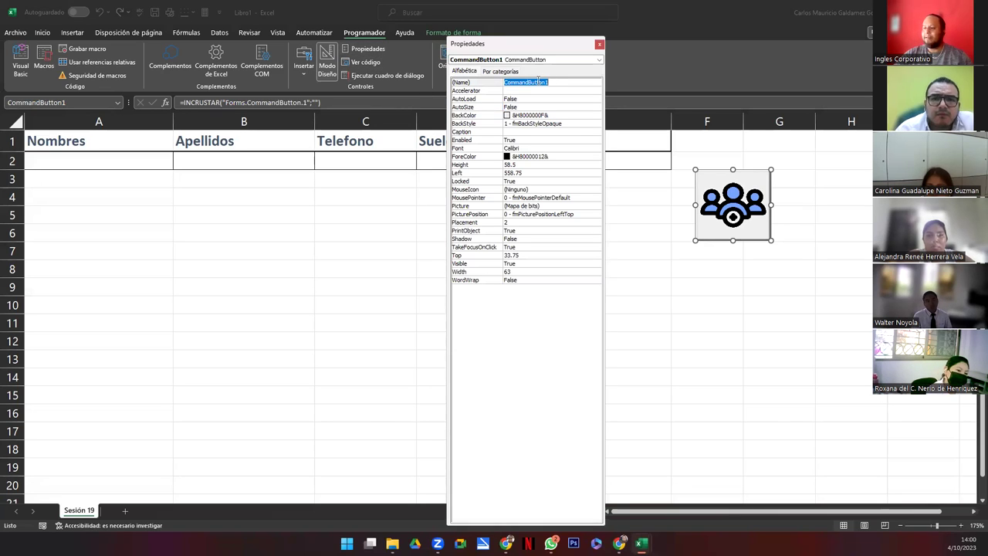
text(btn)
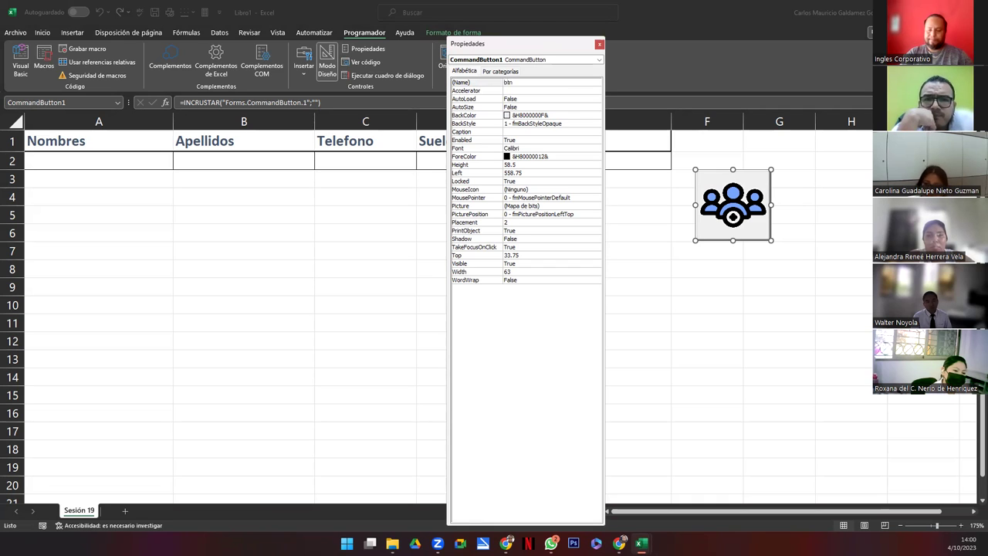
text(Agre)
key(BackSpace)
key(BackSpace)
text(Cliente)
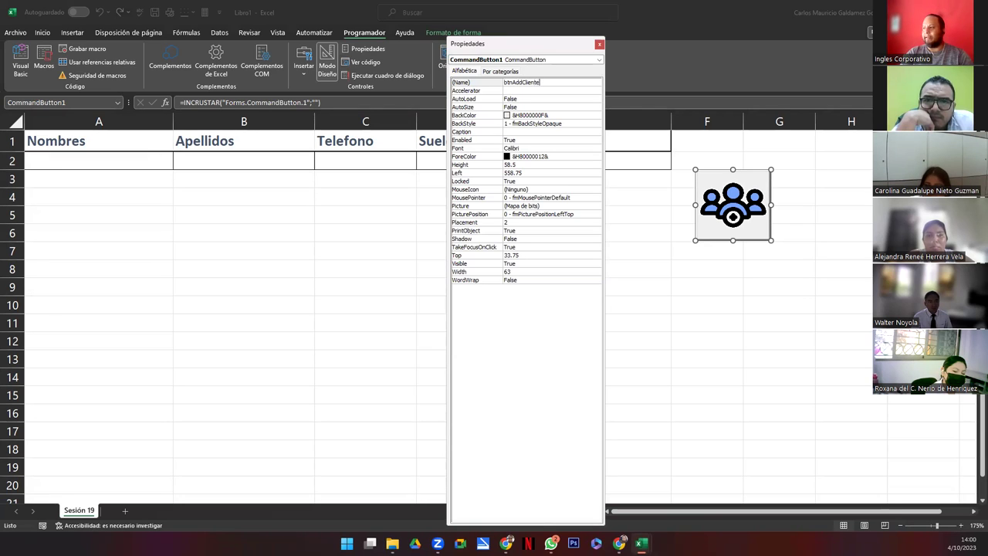
key(Return)
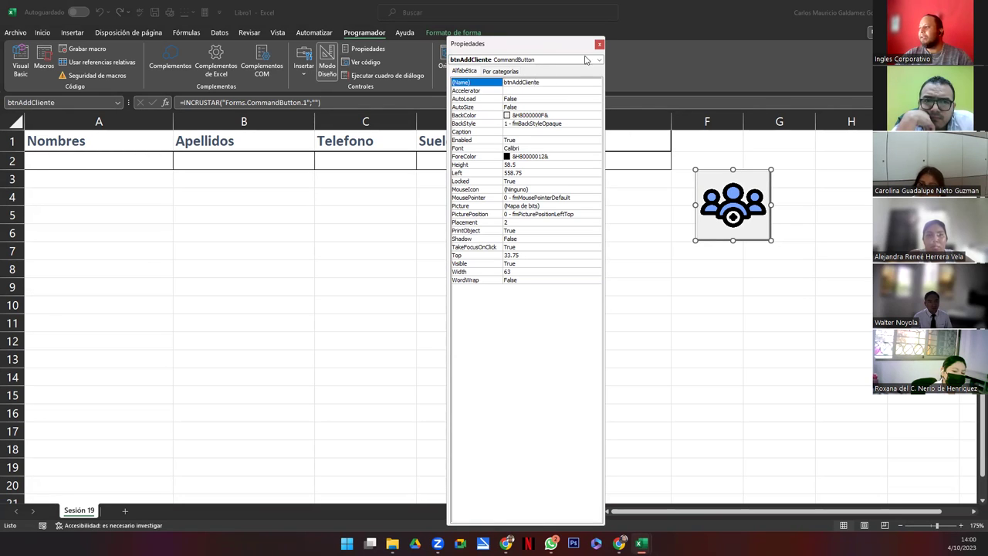
click(600, 44)
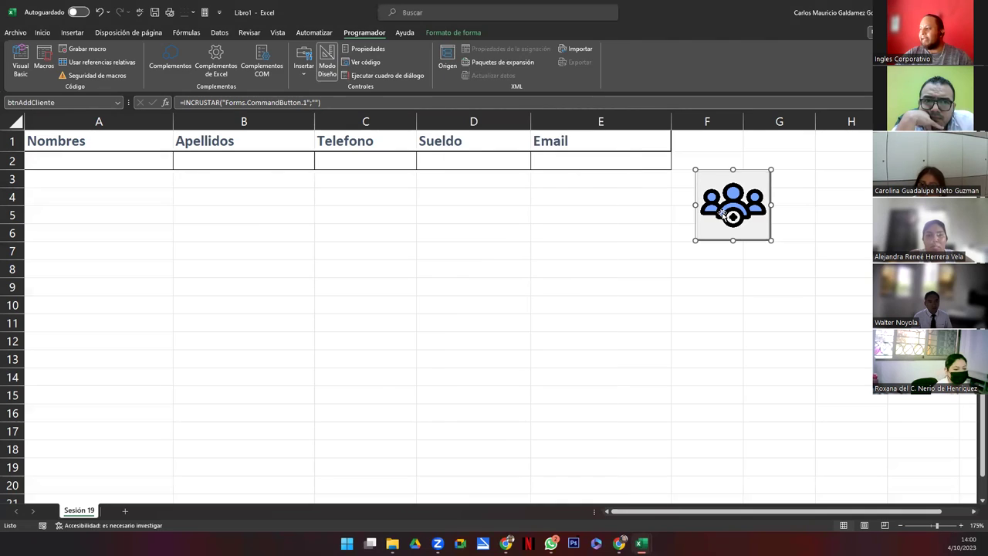
Step: Open btnAddCliente_Click, start the form's Show line, and delete the leftover CommandButton1_Click stub
double_click(726, 214)
drag(301, 249, 388, 251)
click(332, 272)
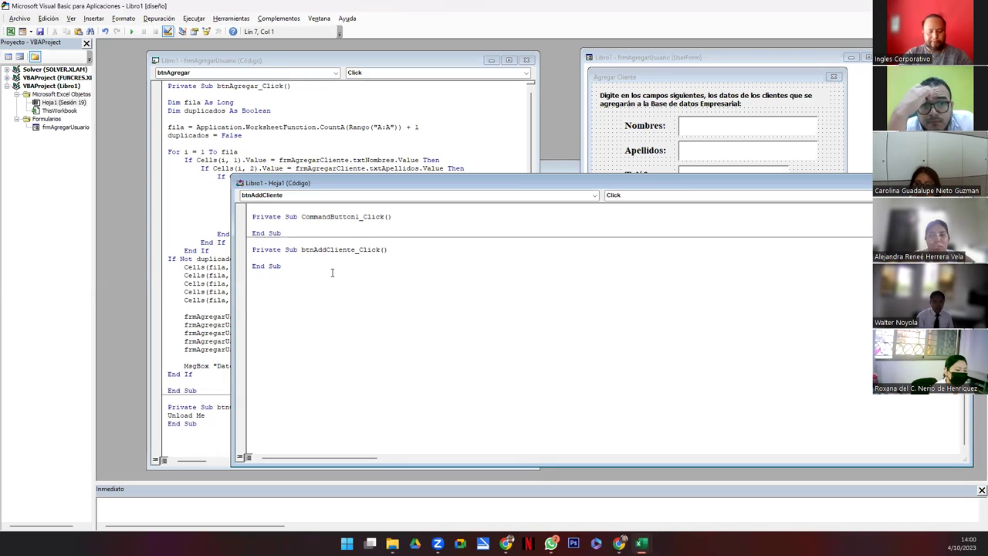
text(frmAgregar)
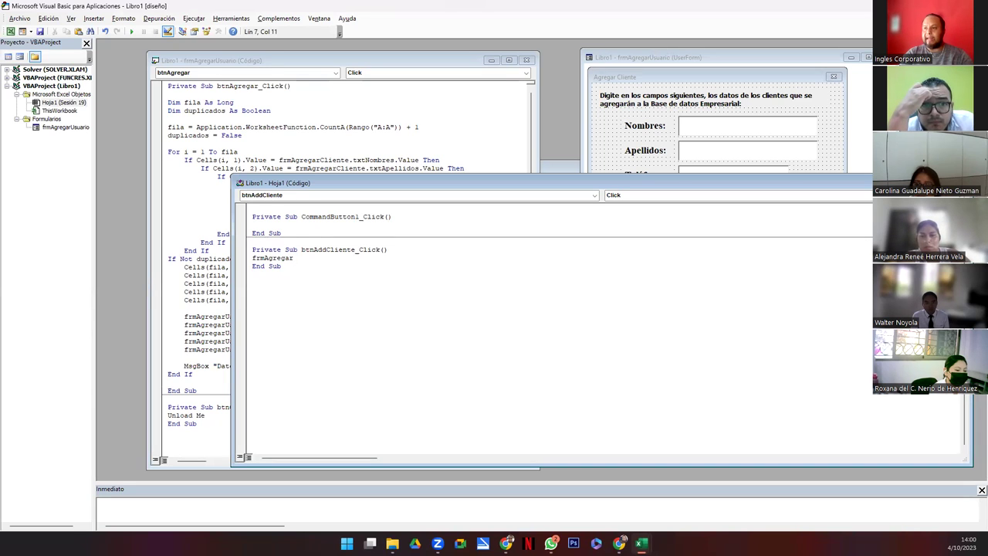
text(usurio.Show)
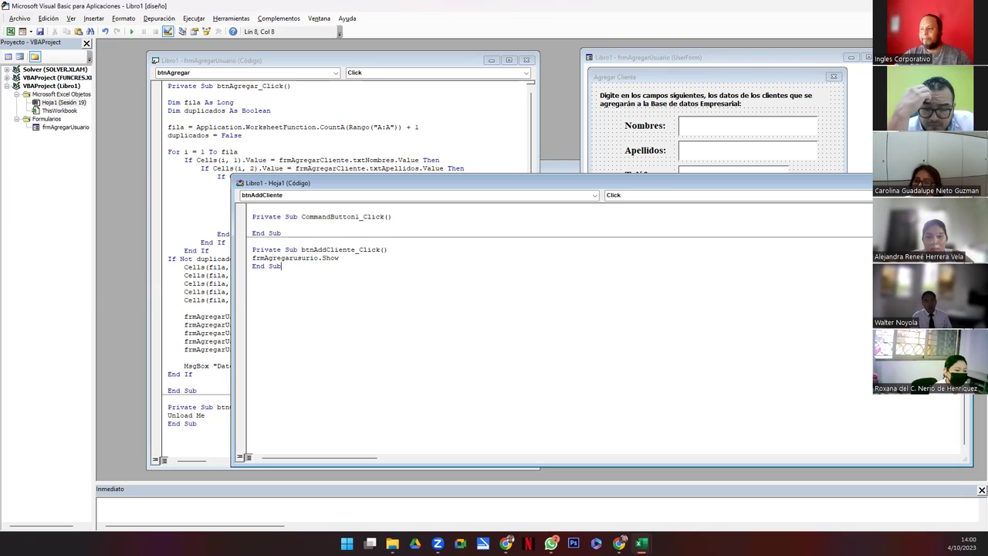
drag(285, 234, 248, 206)
key(Delete)
key(Delete)
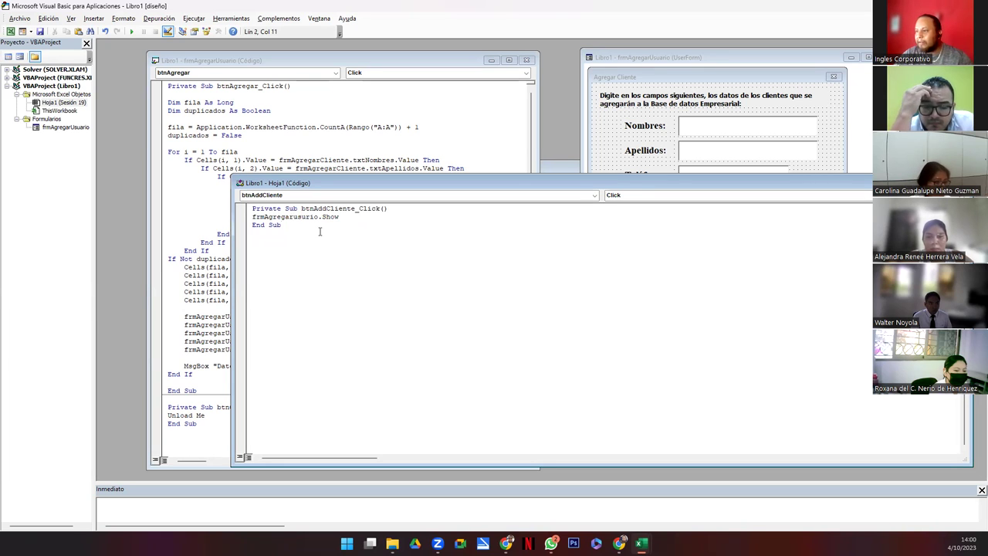
Step: Correct the line to frmAgregarUsuario.Show, checking the form name in the project list
key(Delete)
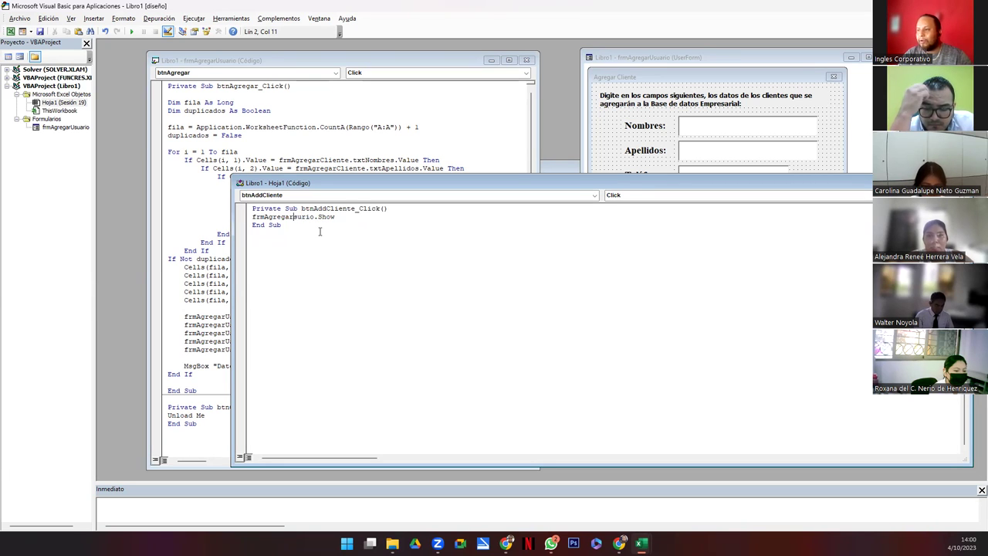
text(U)
key(Right)
text(u)
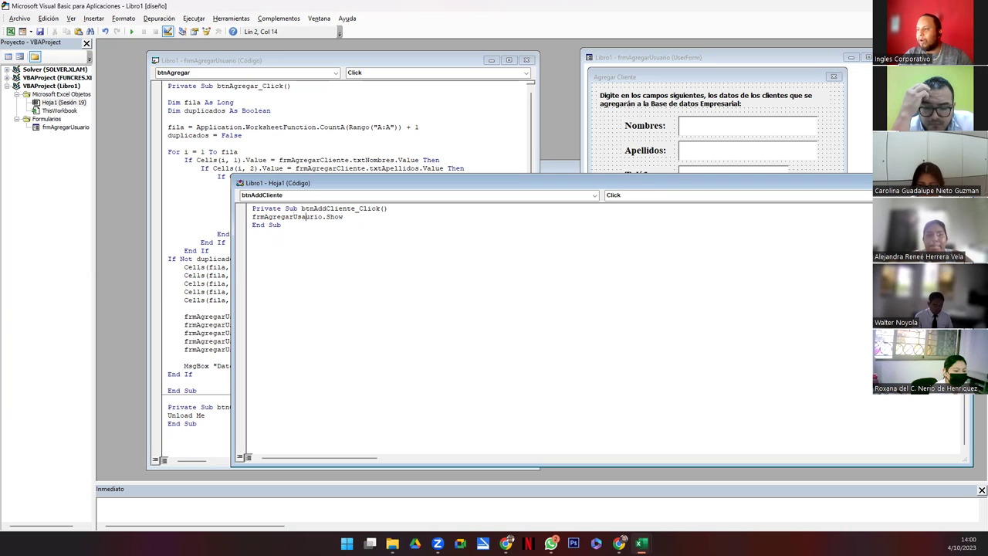
key(Right)
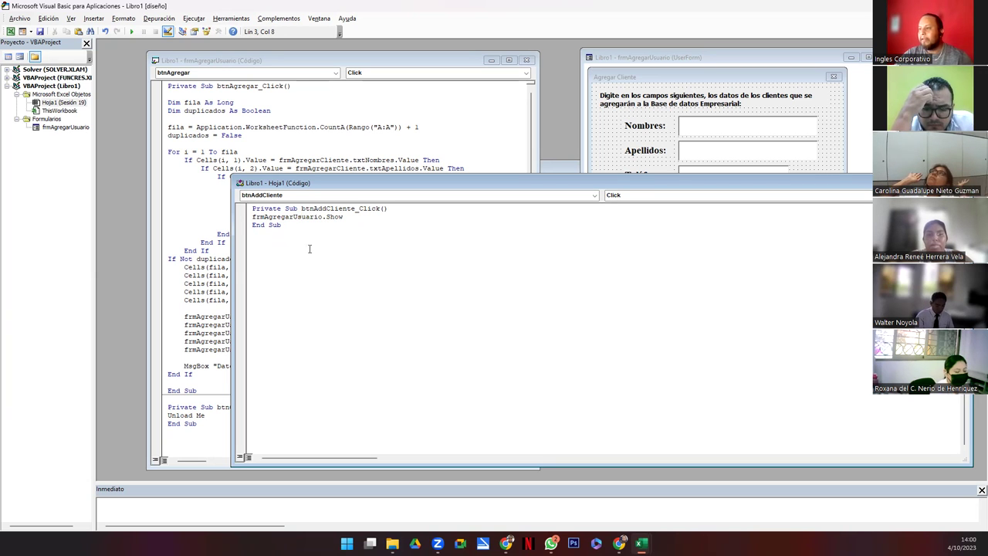
click(65, 127)
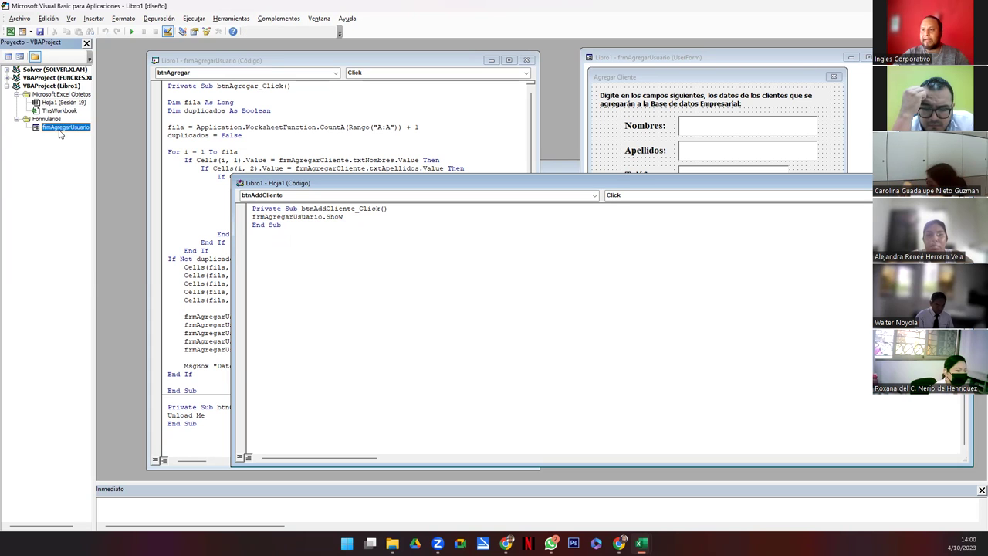
click(292, 223)
click(348, 216)
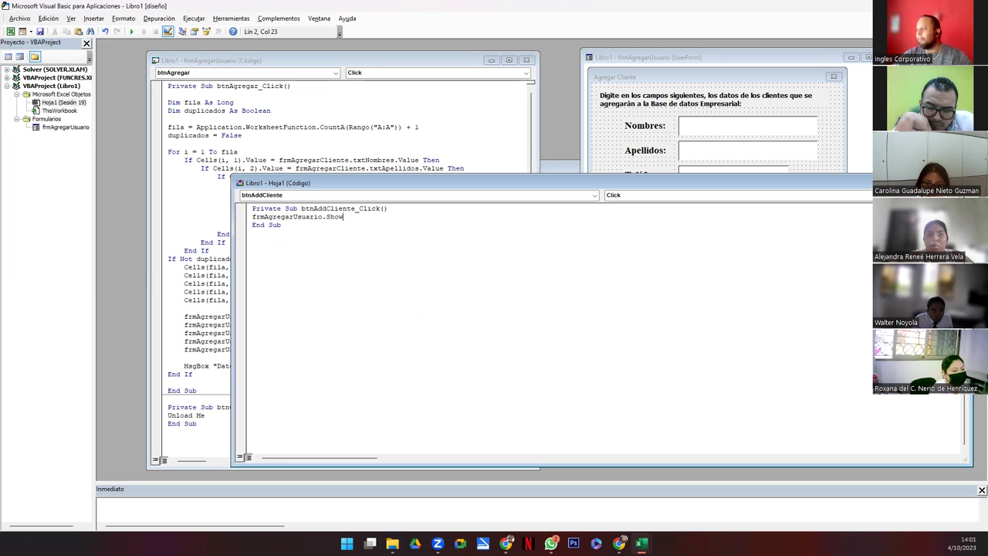
click(217, 86)
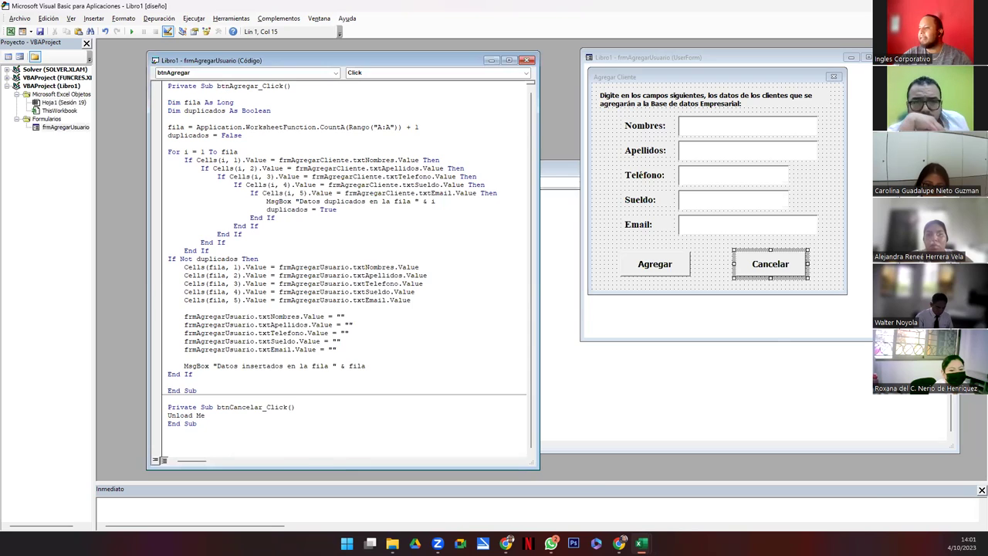
key(alt+F11)
Step: Leave Design Mode and launch the Agregar Cliente form from the image button
click(262, 163)
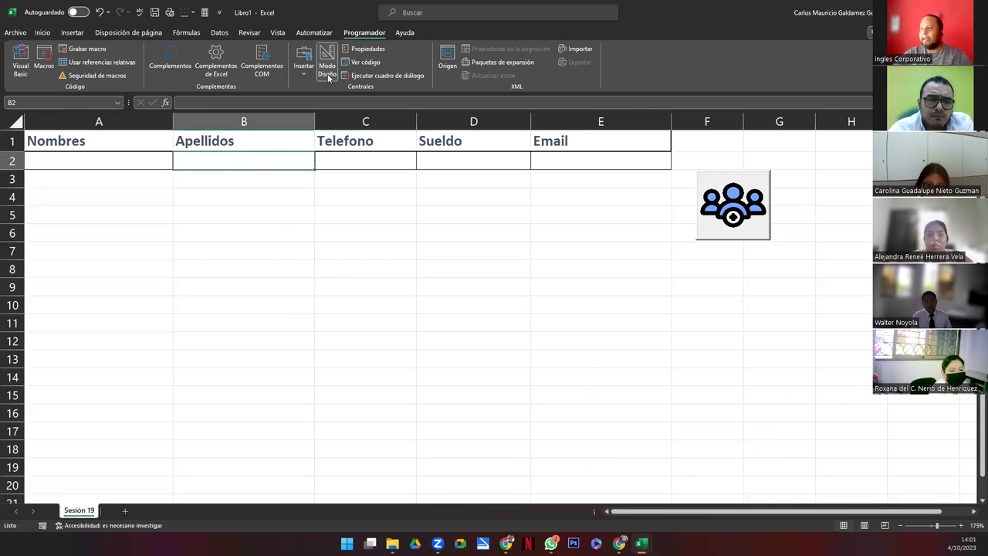
click(284, 219)
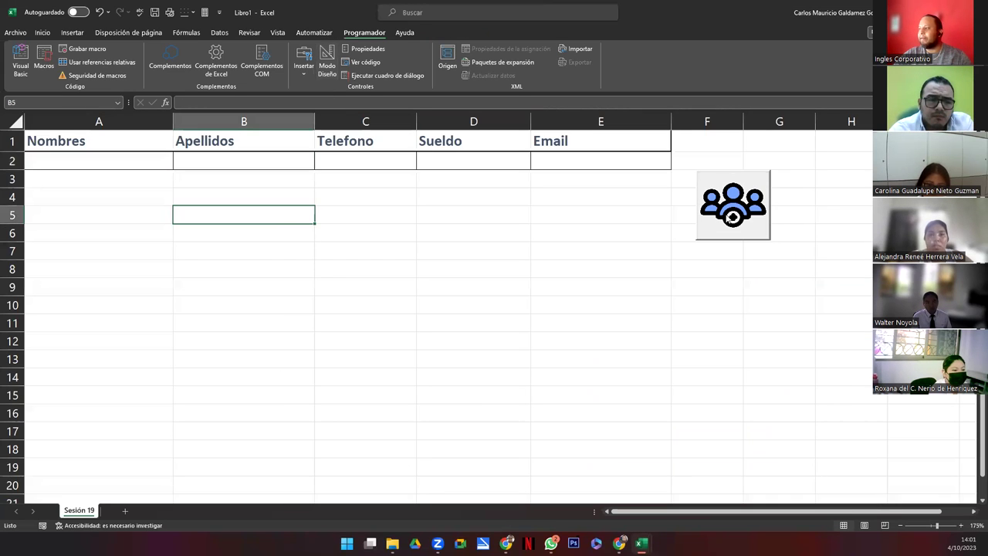
click(731, 217)
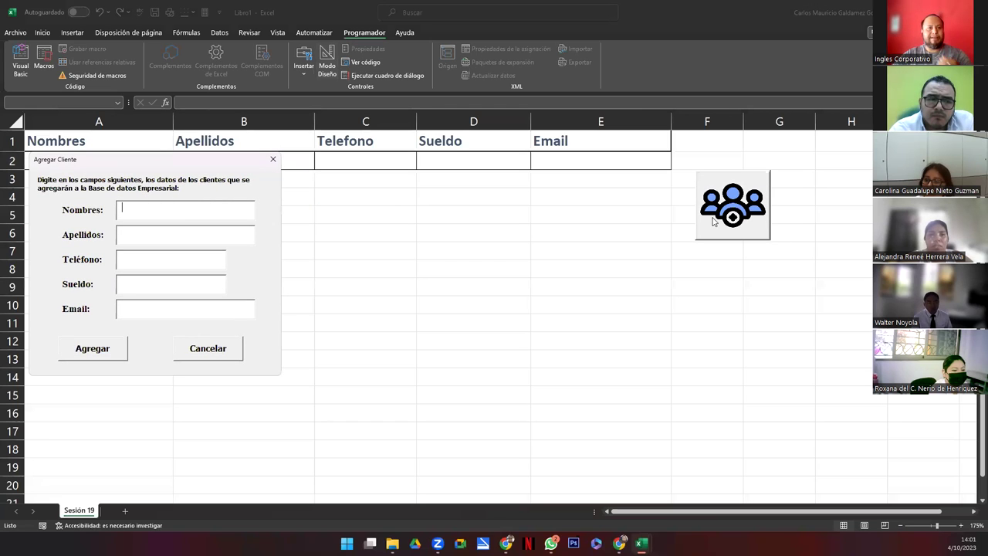
drag(186, 163, 446, 223)
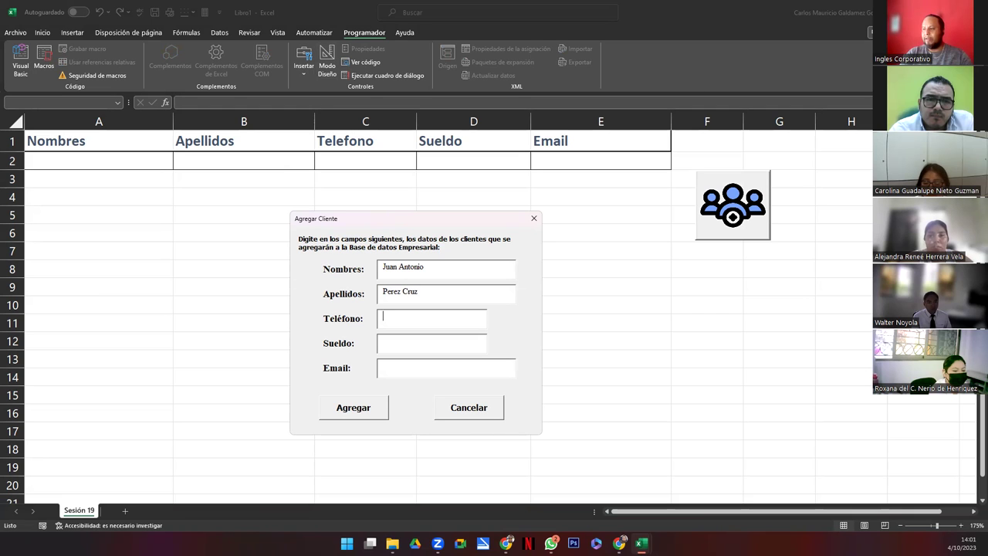
Step: Enter the client's phone number, Sueldo 450.25, and start typing the client's e-mail
text(5566-)
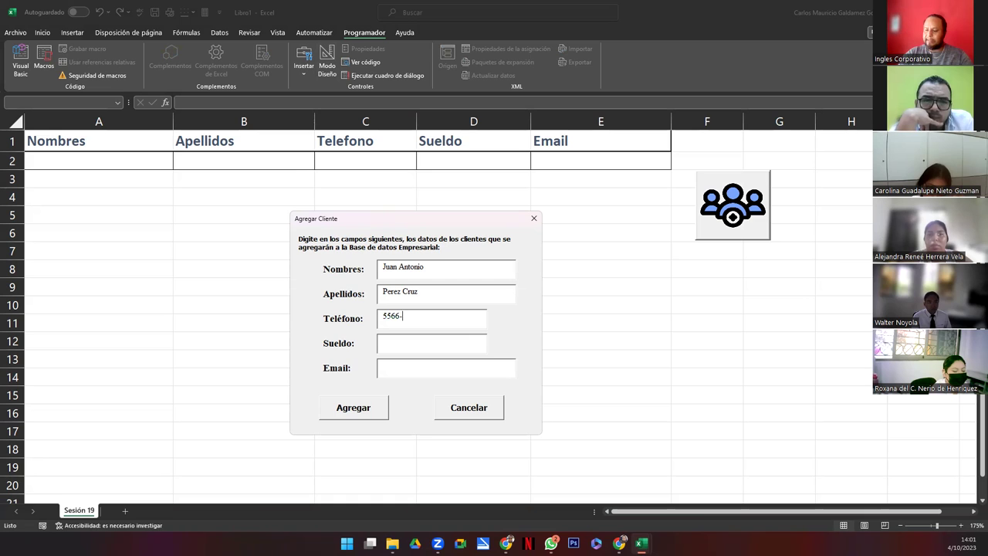
text(8998)
click(432, 343)
text(45)
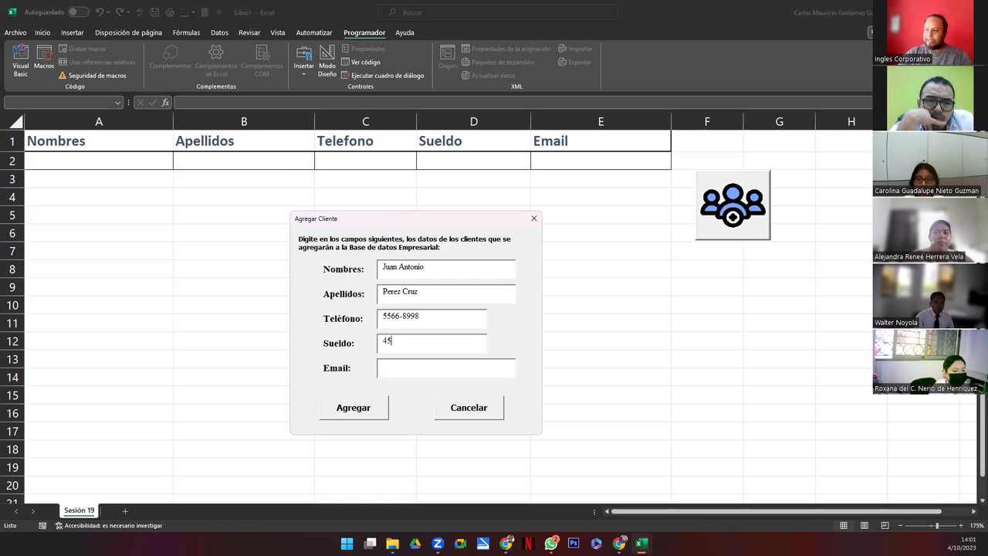
text(0.25)
click(446, 367)
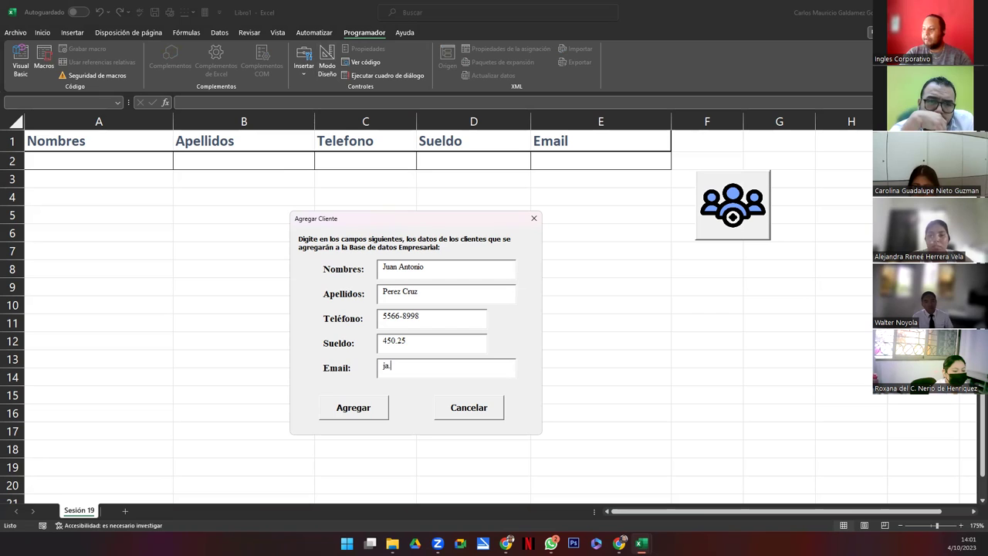
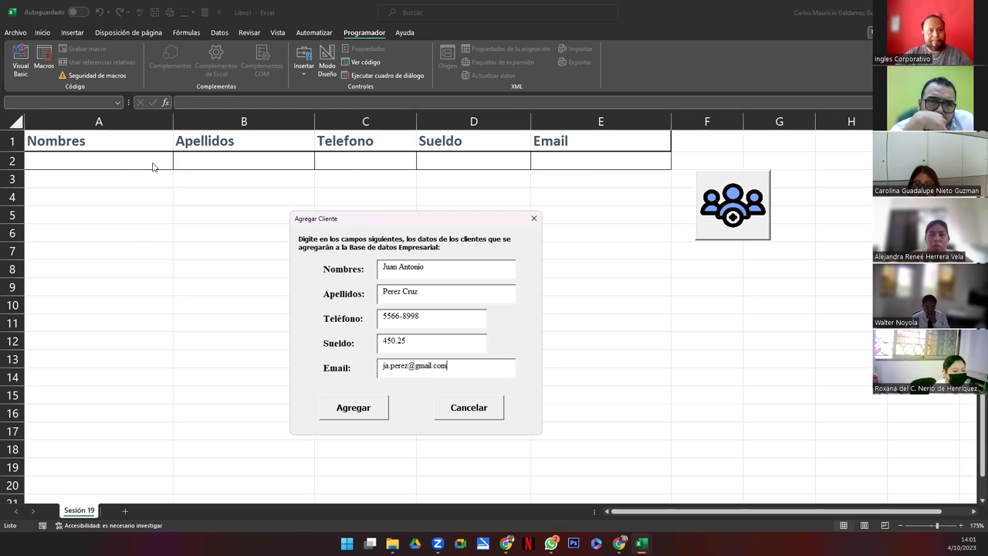
Step: Submit the form, fix the compile error by changing Rango to Range, and rerun
click(343, 413)
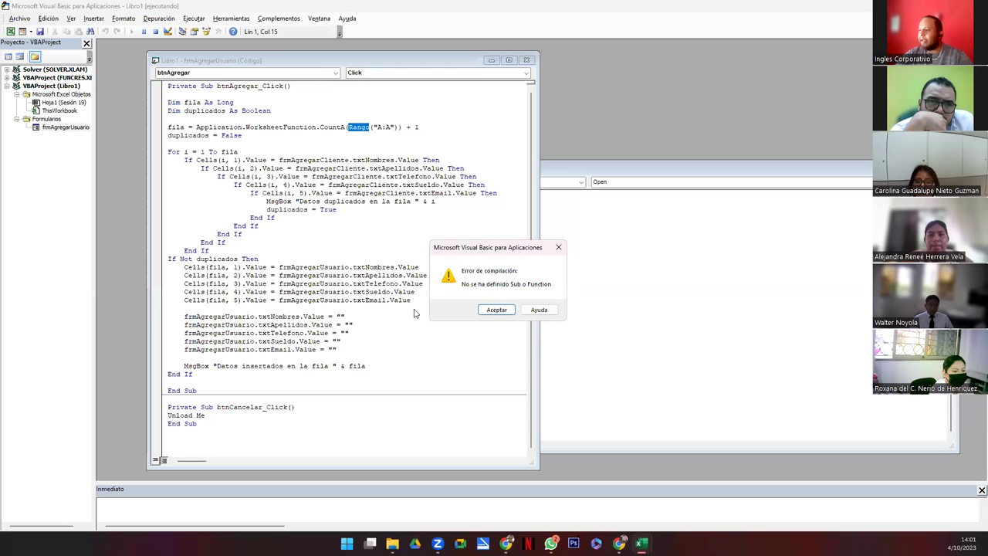
click(496, 310)
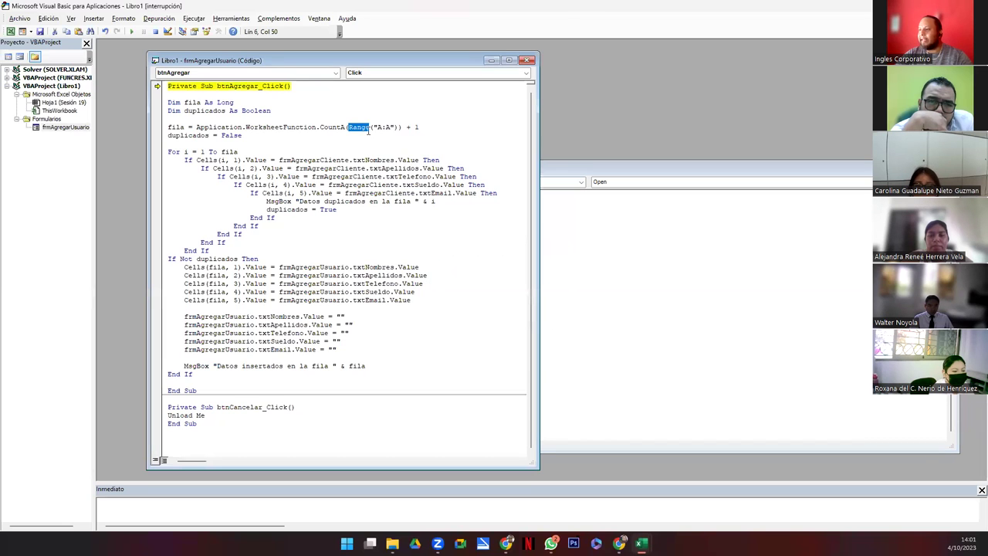
text(Range)
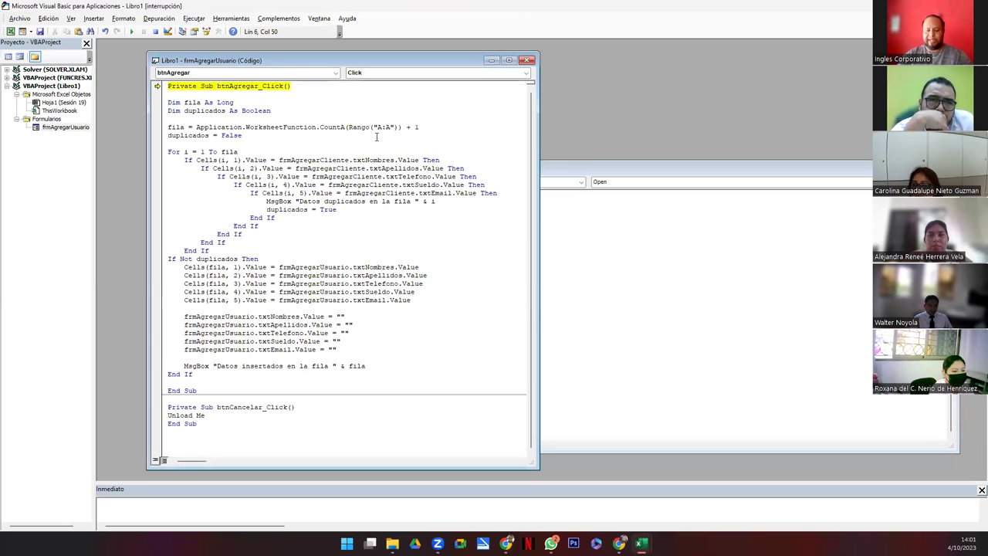
key(Down)
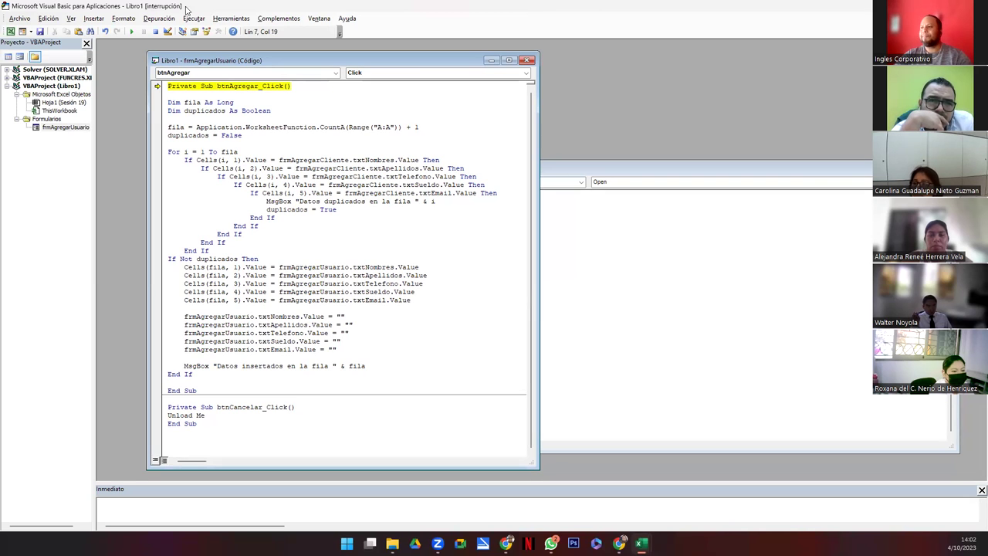
click(133, 33)
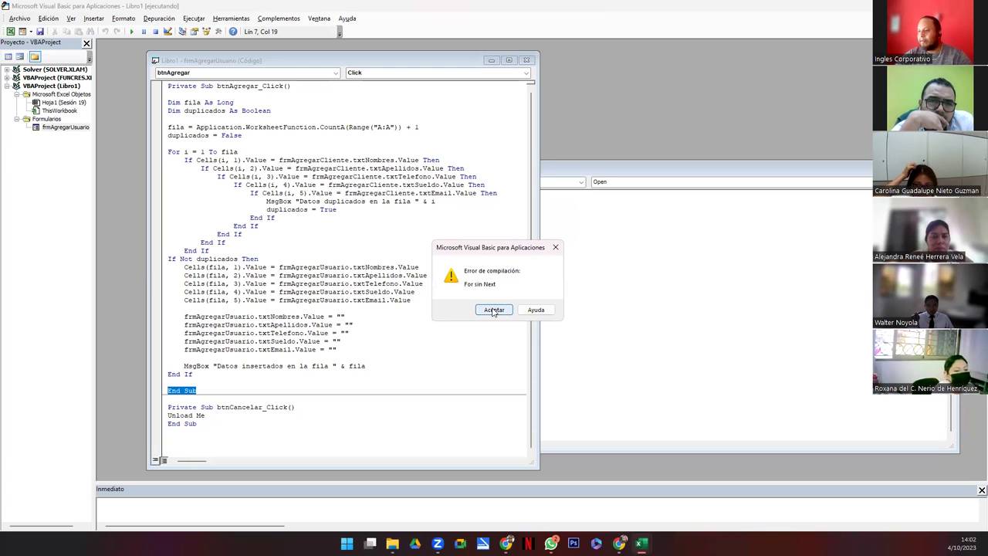
Step: Add a Next after the loop's End If to fix For without Next, then rerun
click(492, 309)
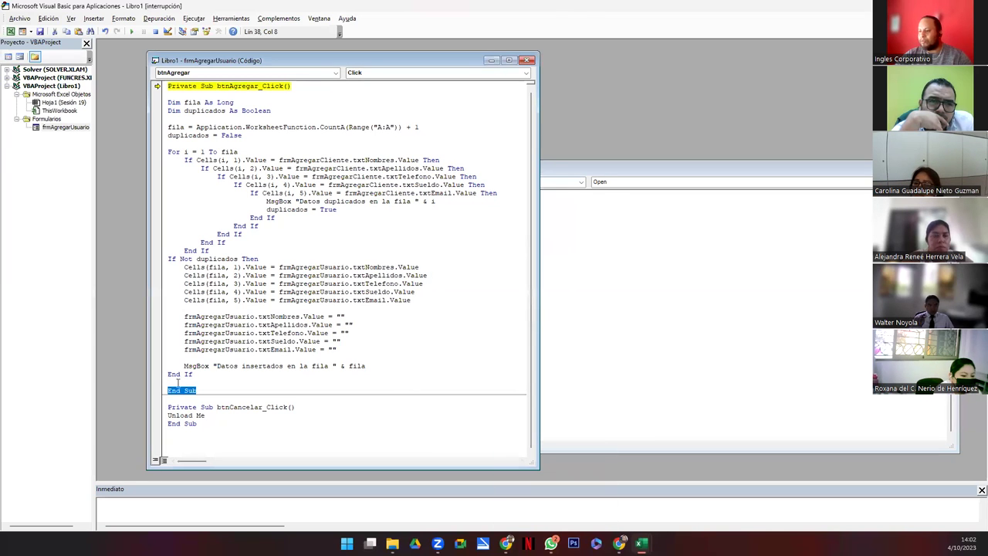
click(219, 248)
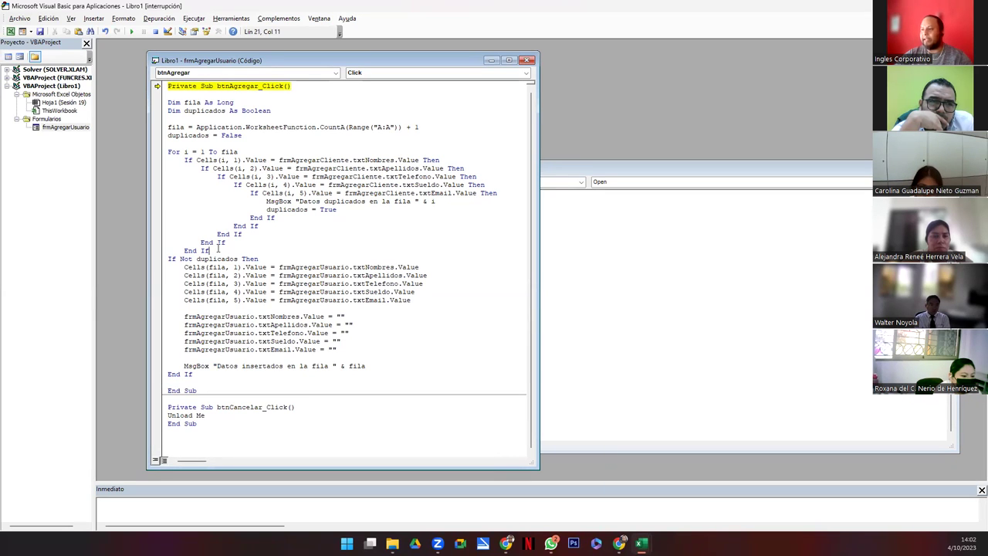
key(Return)
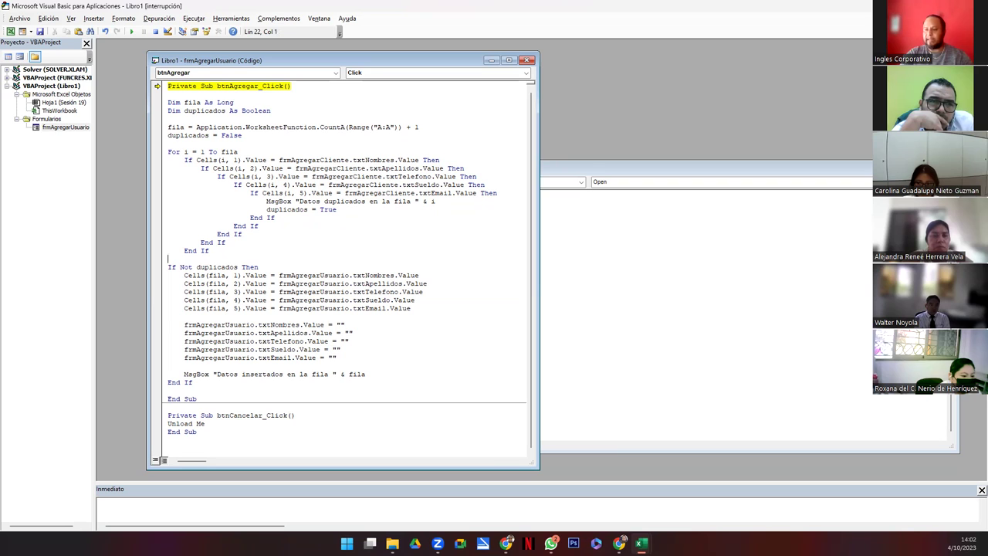
text(nex)
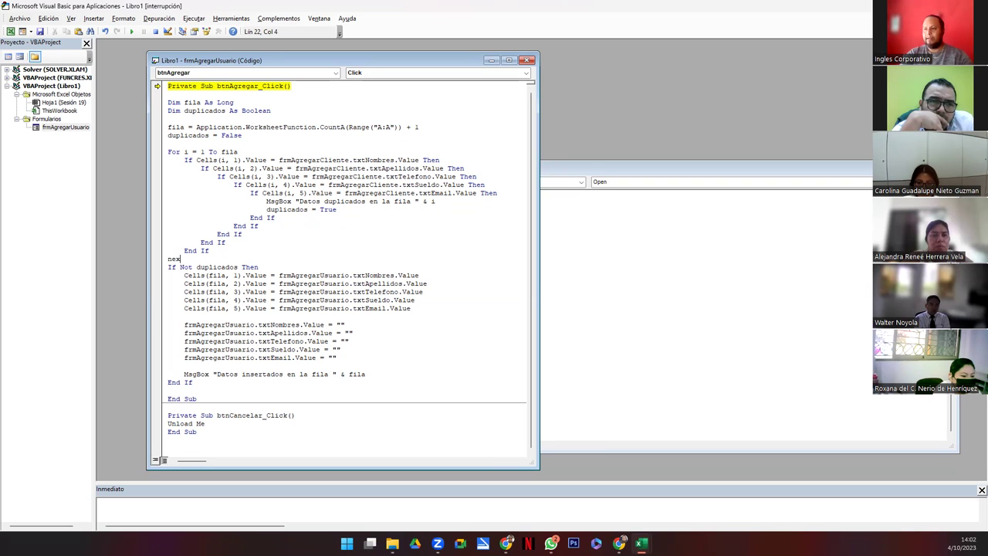
text(t)
key(Down)
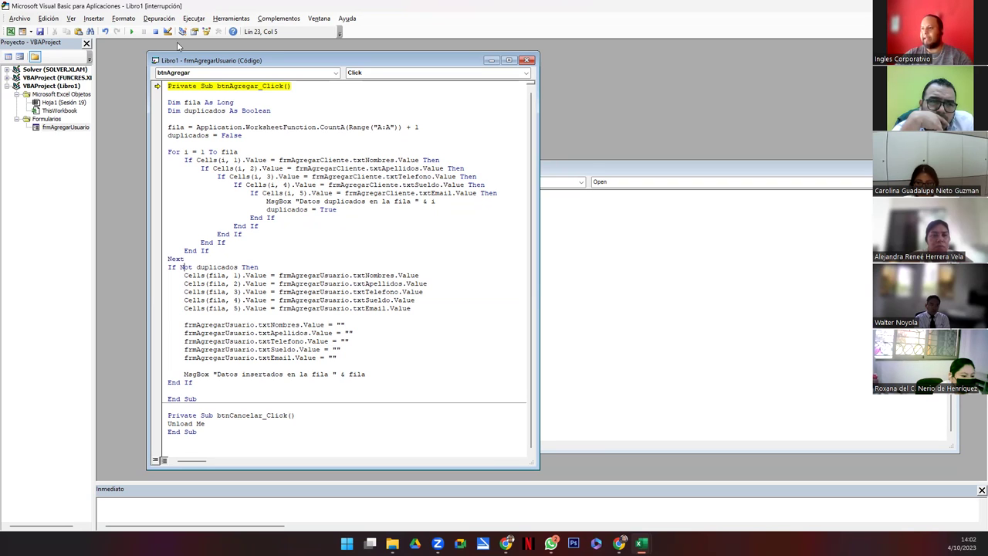
click(131, 31)
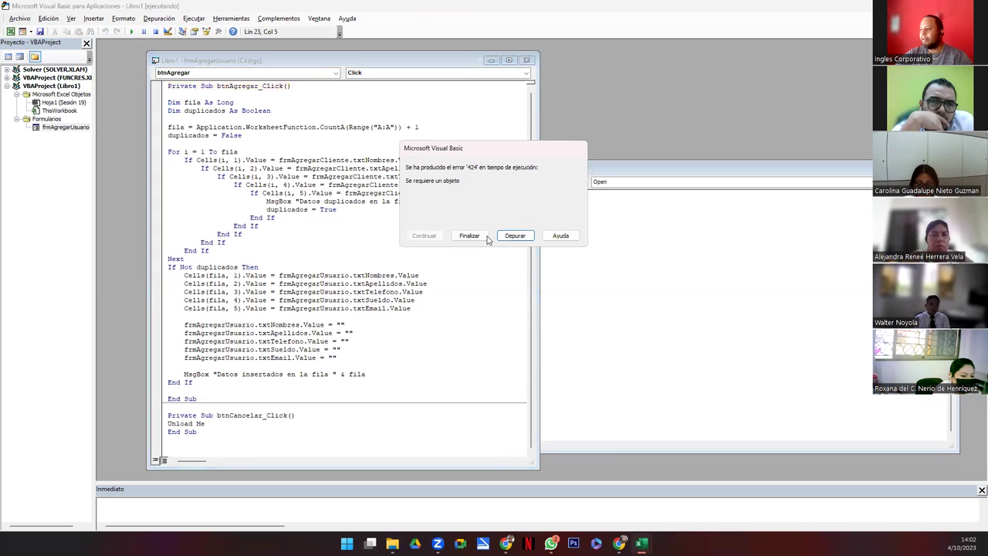
Step: Break into the run-time error, resume, then end the failed macro
click(505, 235)
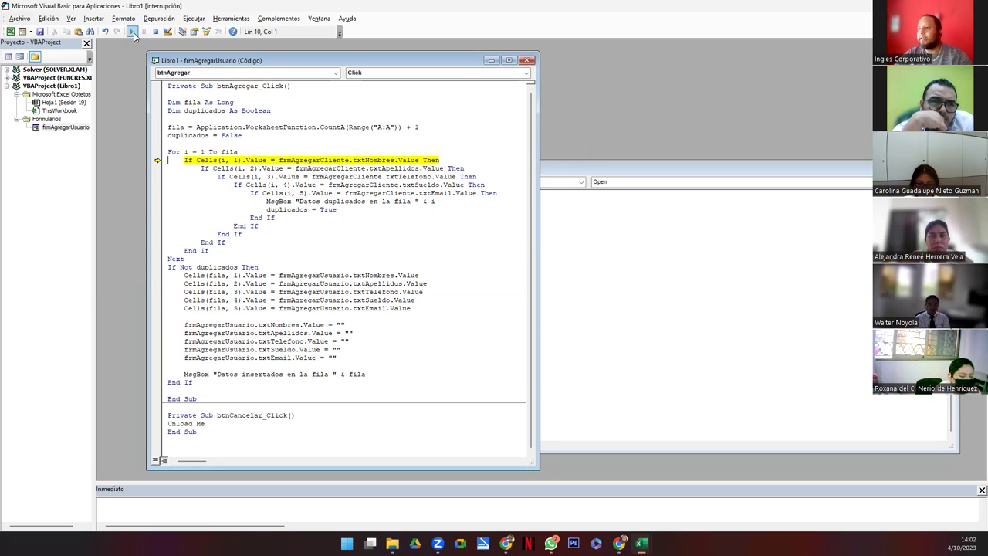
click(132, 32)
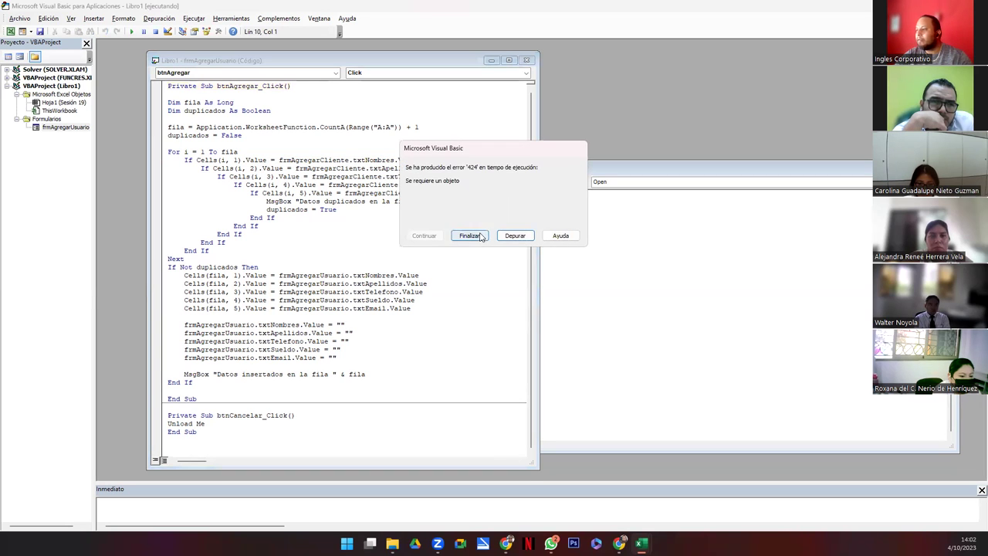
click(473, 235)
Step: Reopen the Agregar Cliente form and enter a dummy salary and dummy e-mail
click(710, 207)
text(jkdjkd)
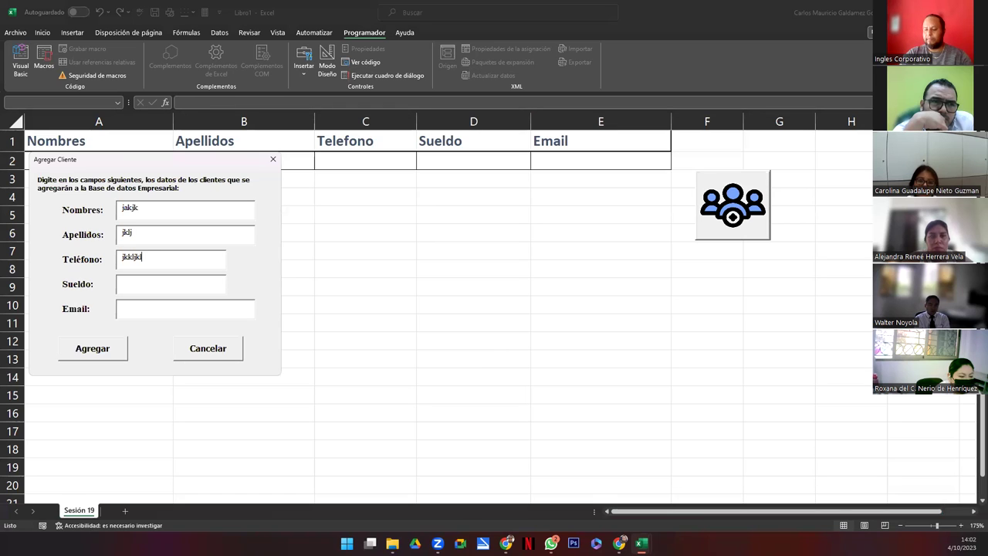
text(455656456)
key(BackSpace)
key(BackSpace)
key(BackSpace)
key(Tab)
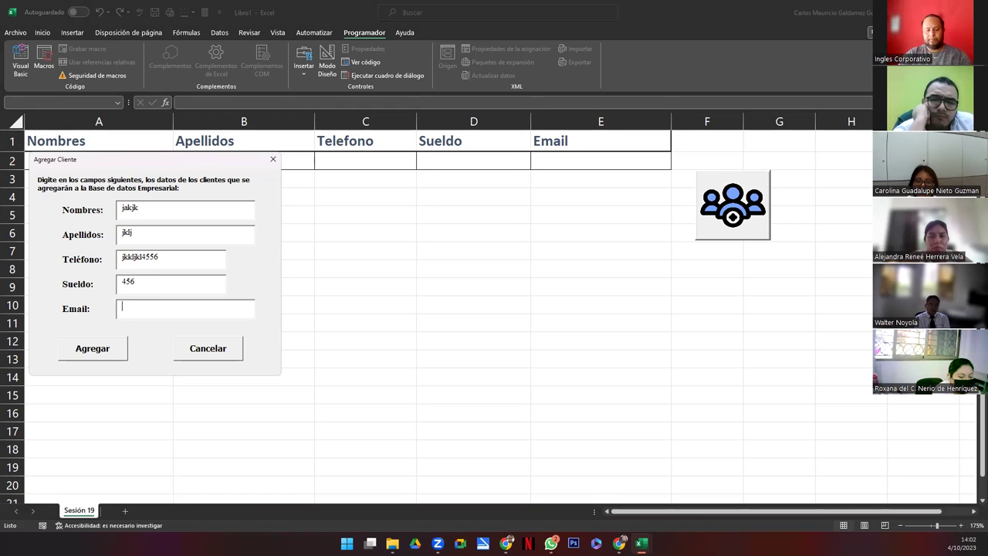
text(hjghj@gmail)
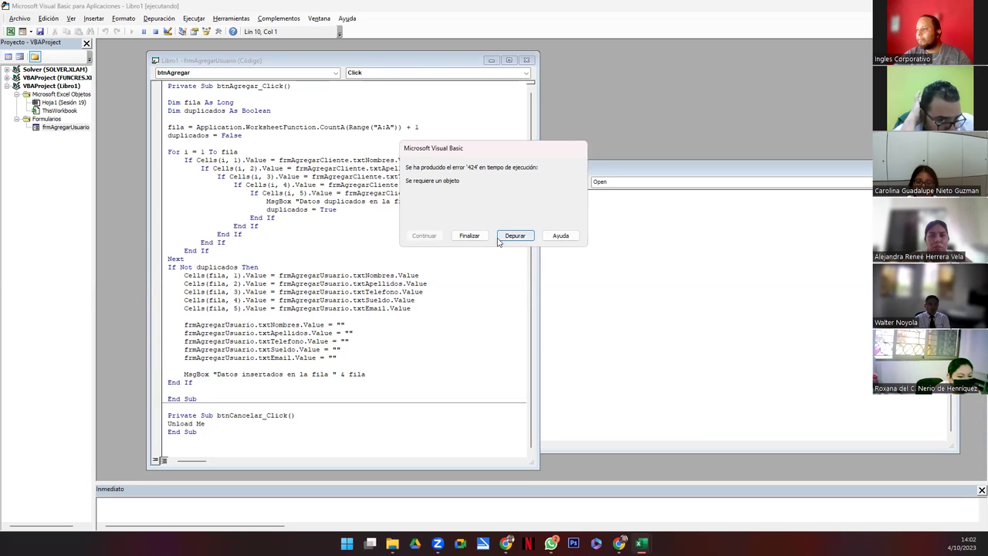
Step: Debug error 424 and inspect the failing If Cells(i, 1) line and the For loop's start
click(525, 236)
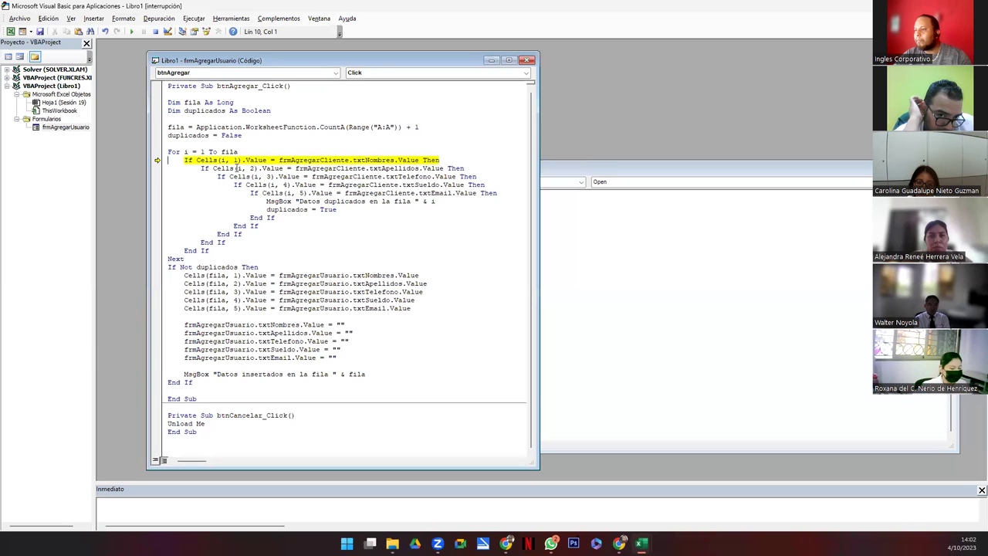
click(225, 160)
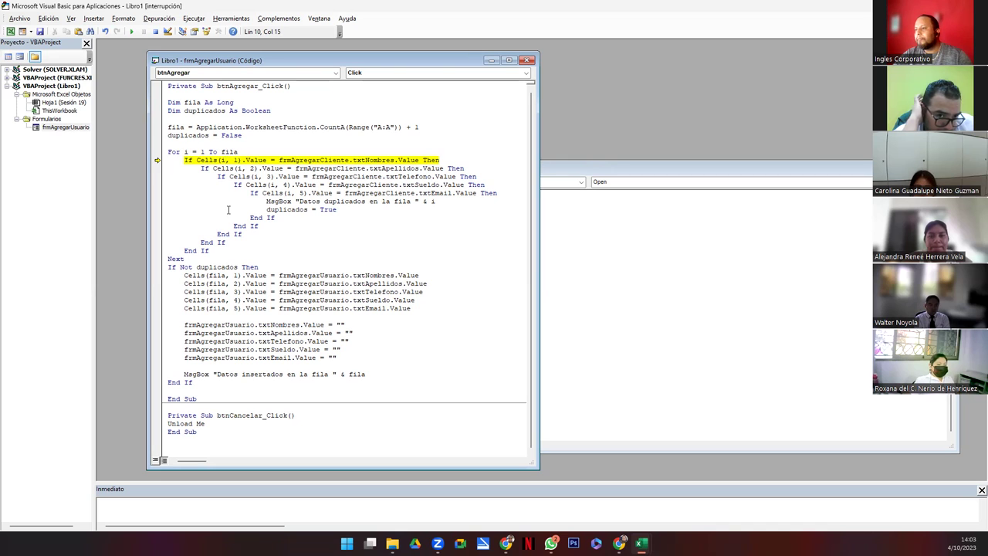
click(201, 152)
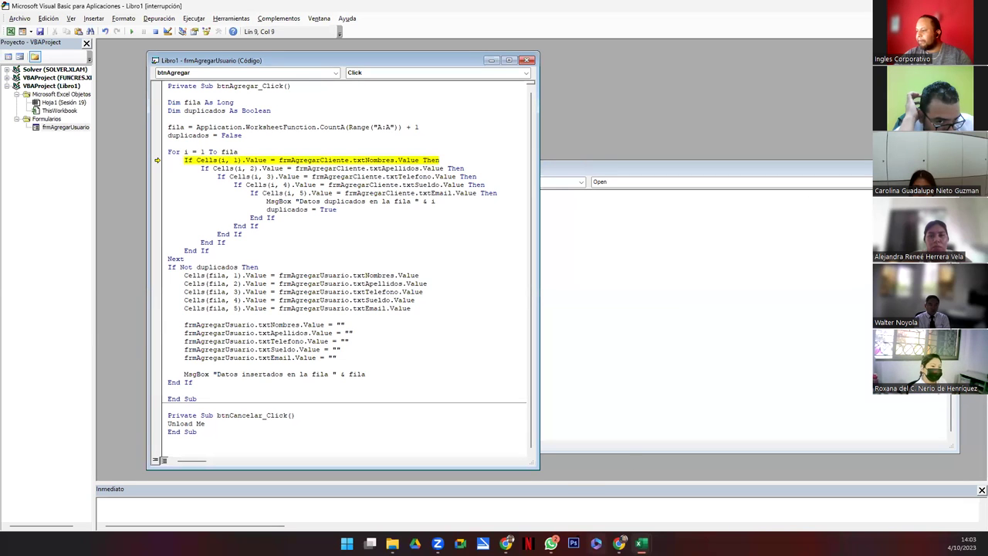
mouse_move(506, 544)
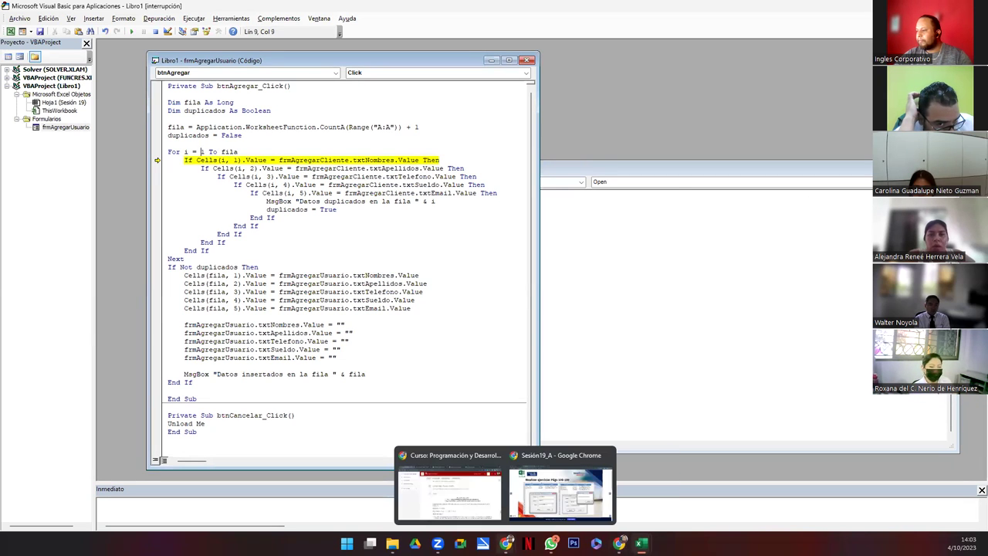
Step: Switch to the Genially slides and page back two slides to the code's first lines
click(561, 489)
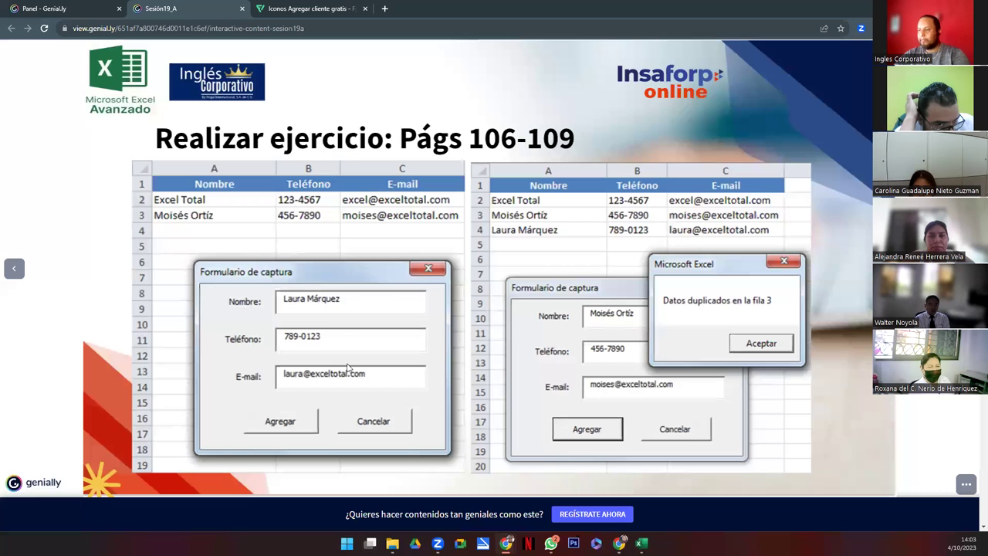
click(15, 270)
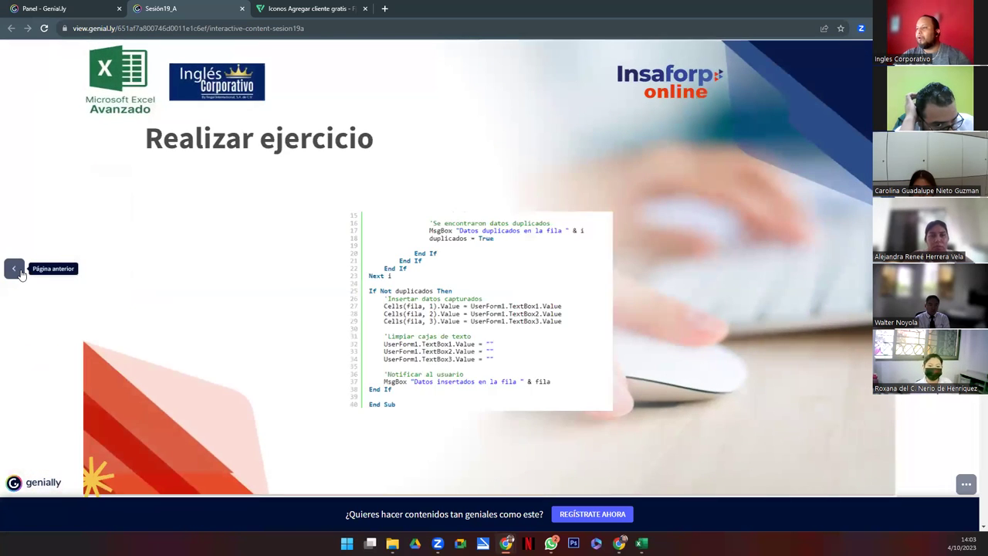
click(20, 273)
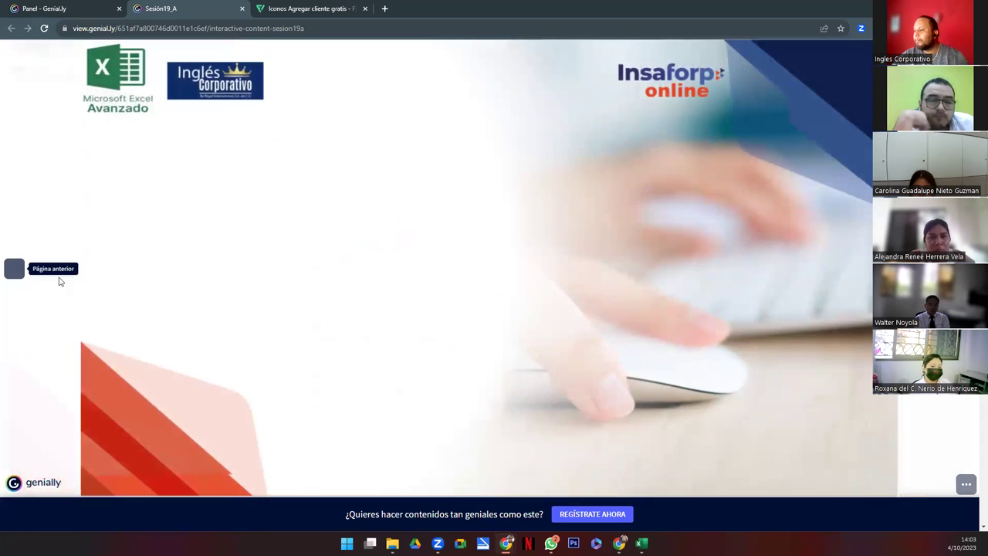
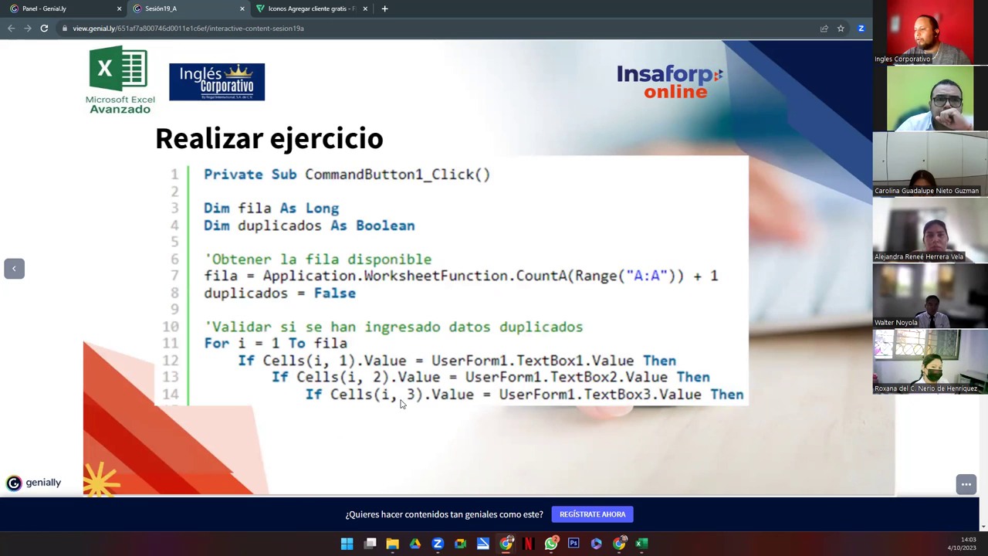
Step: Switch back to the Genially 'Realizar ejercicio' slide showing the reference duplicate-check code
key(alt+Tab)
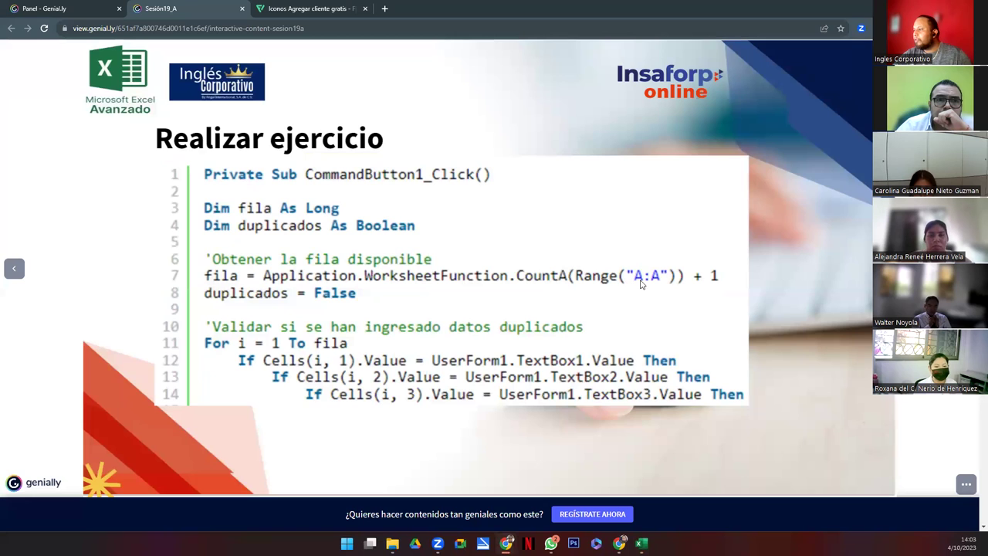
Step: Cancel the running Agregar Cliente form and return to the frmAgregarUsuario code
key(alt+Tab)
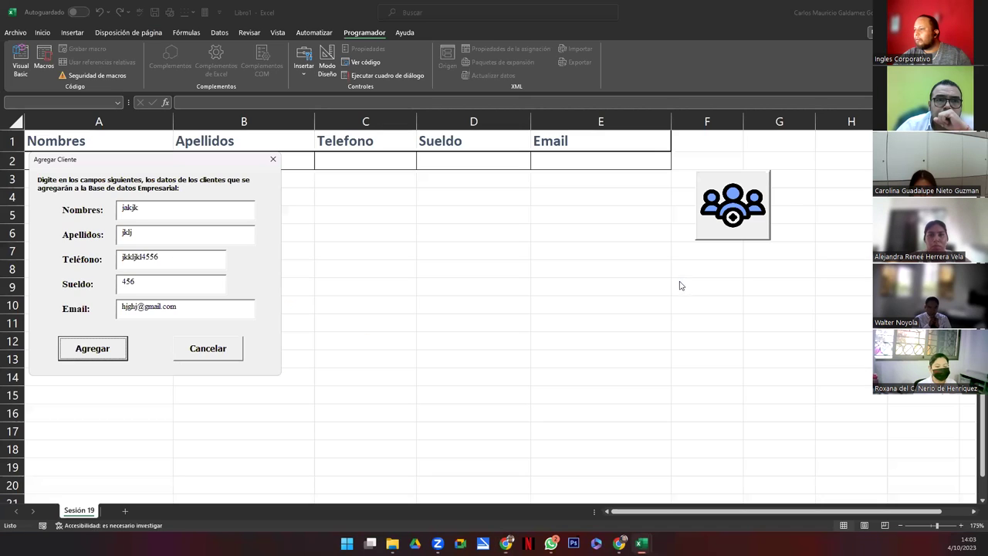
click(229, 356)
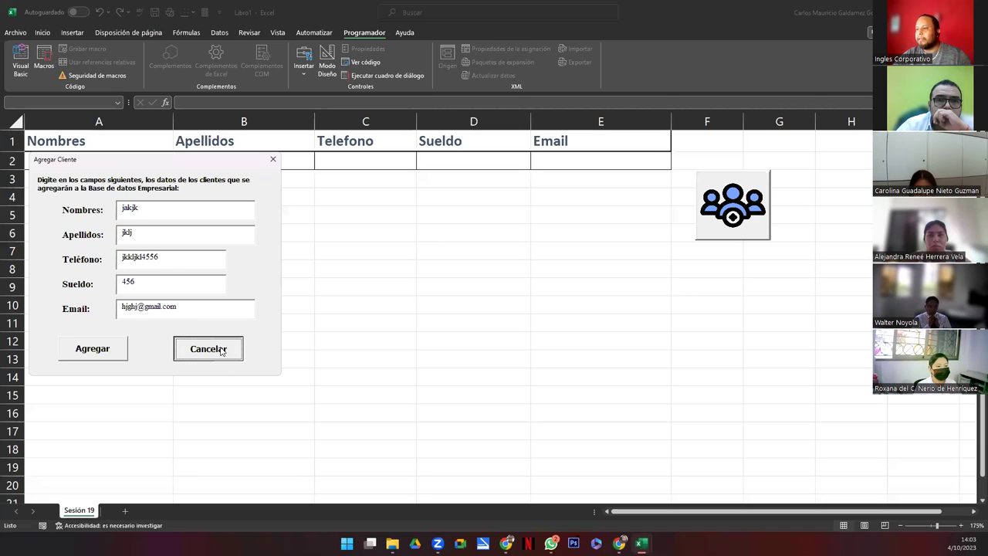
click(312, 159)
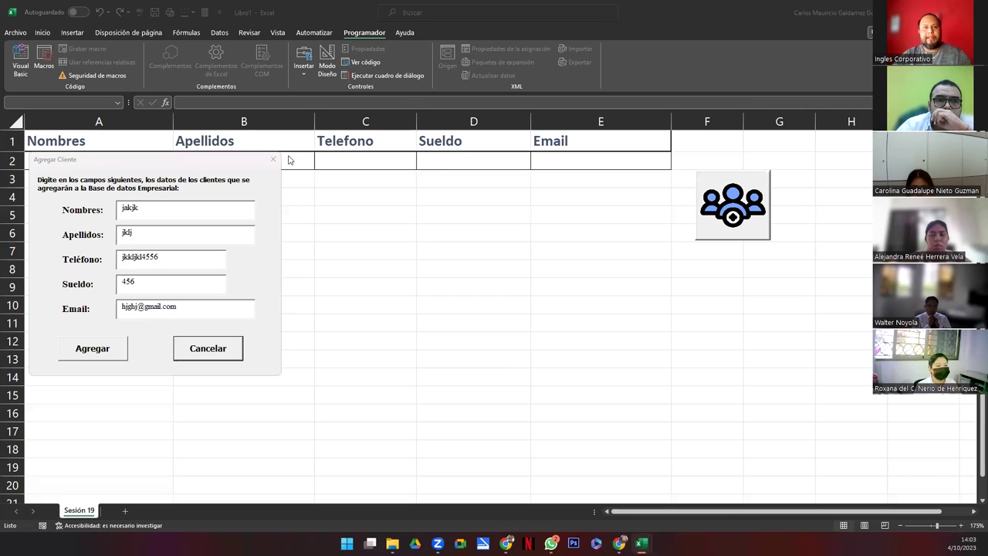
key(alt+F11)
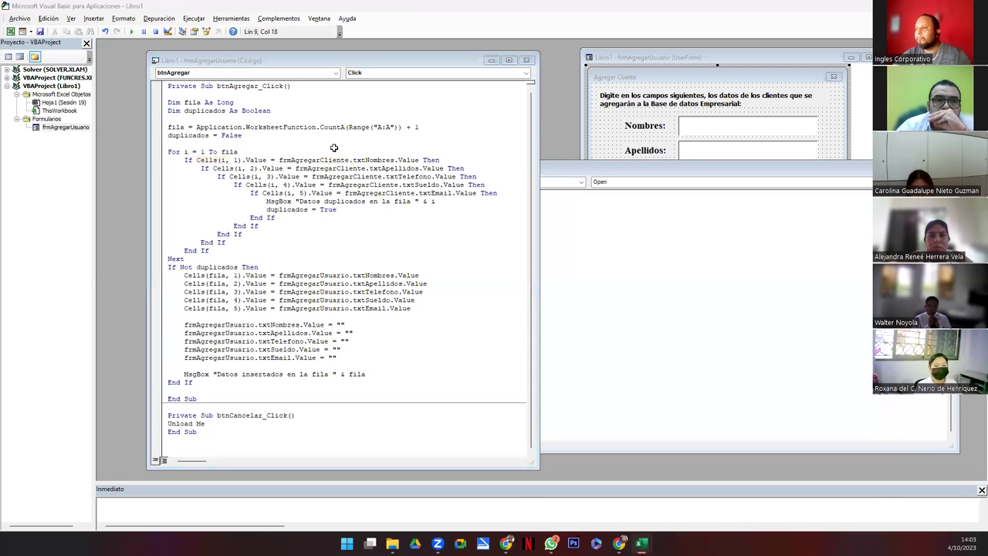
key(alt+F11)
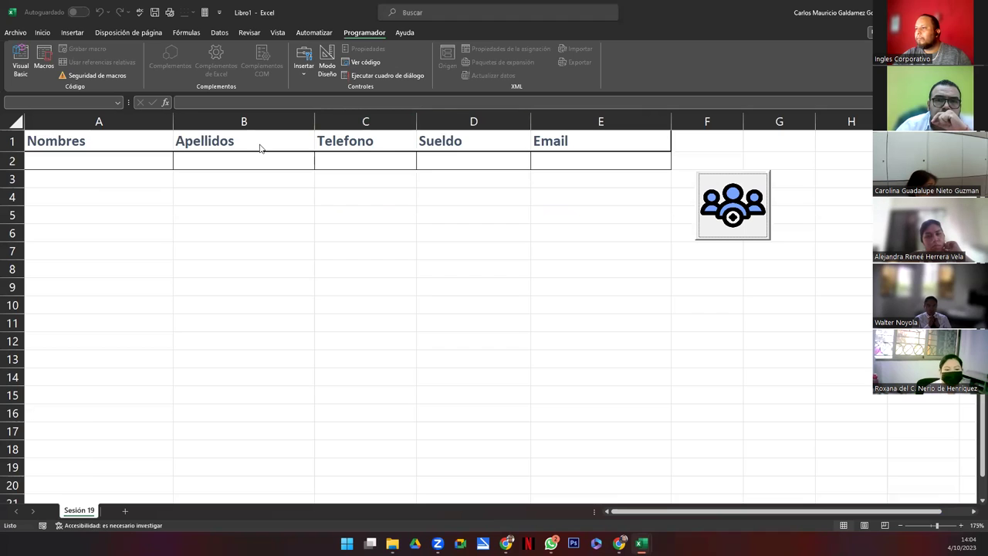
key(alt+F11)
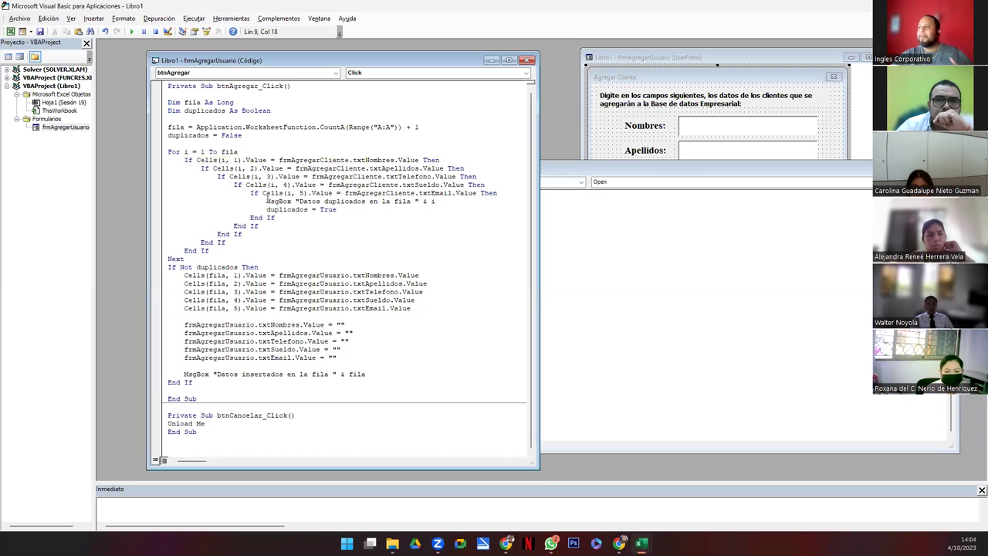
Step: Close the ThisWorkbook code window so only the form's code stays in view
click(320, 267)
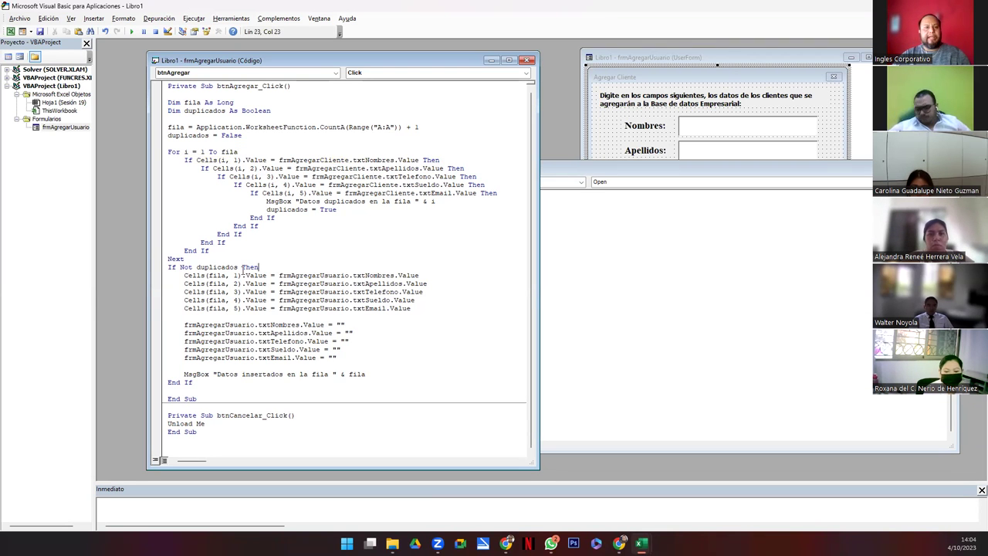
drag(265, 66, 239, 61)
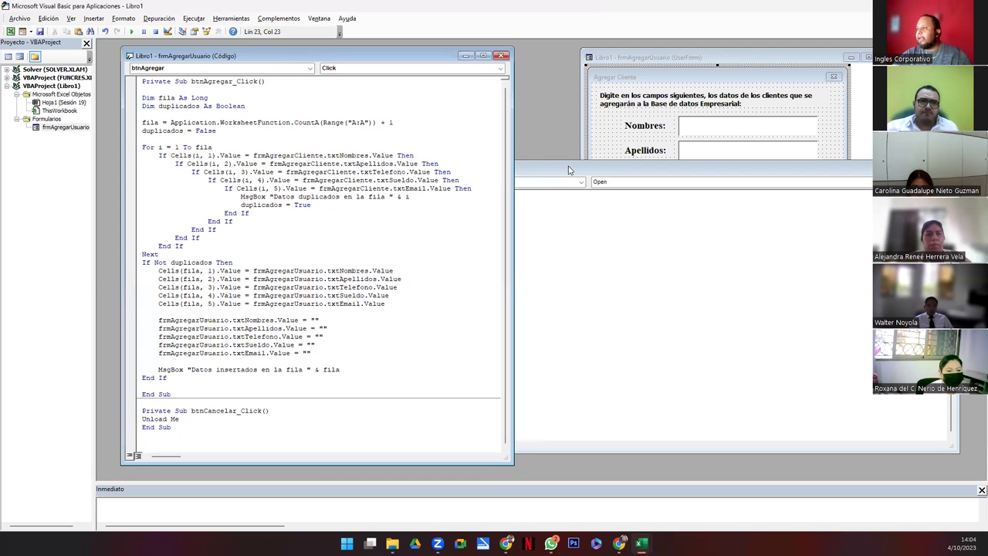
click(568, 170)
drag(568, 169, 578, 187)
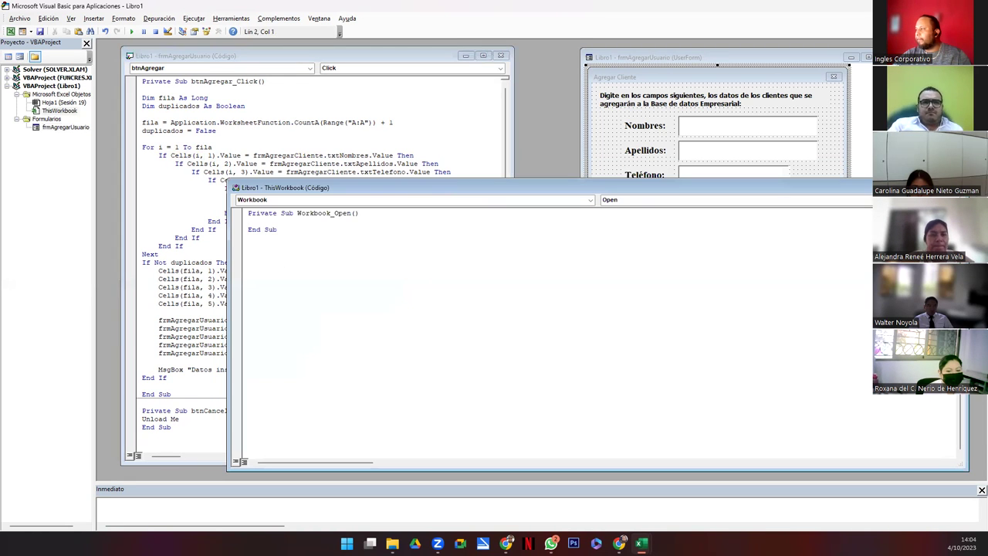
click(959, 188)
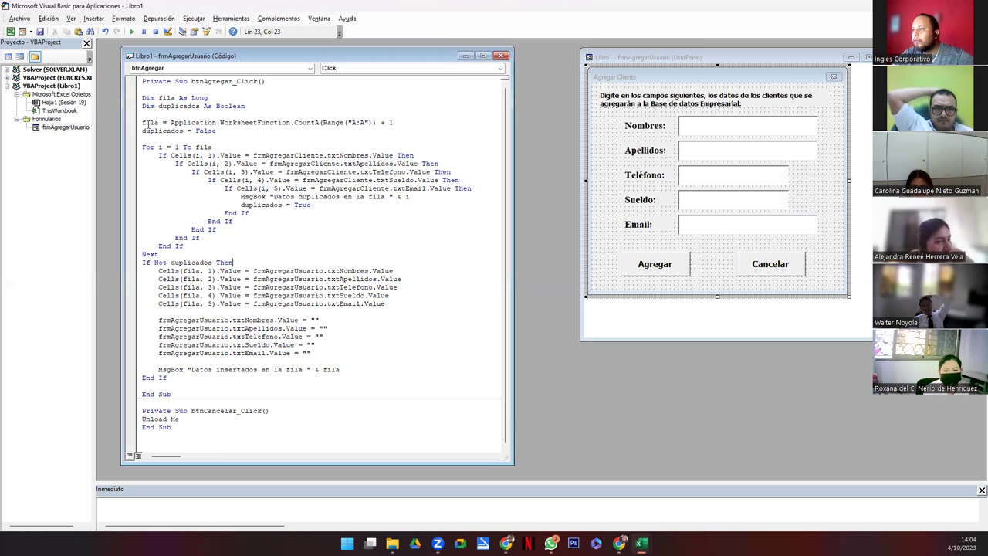
Step: Change the loop's closing line 22 from 'Next' to 'Next i'
click(162, 254)
text(i)
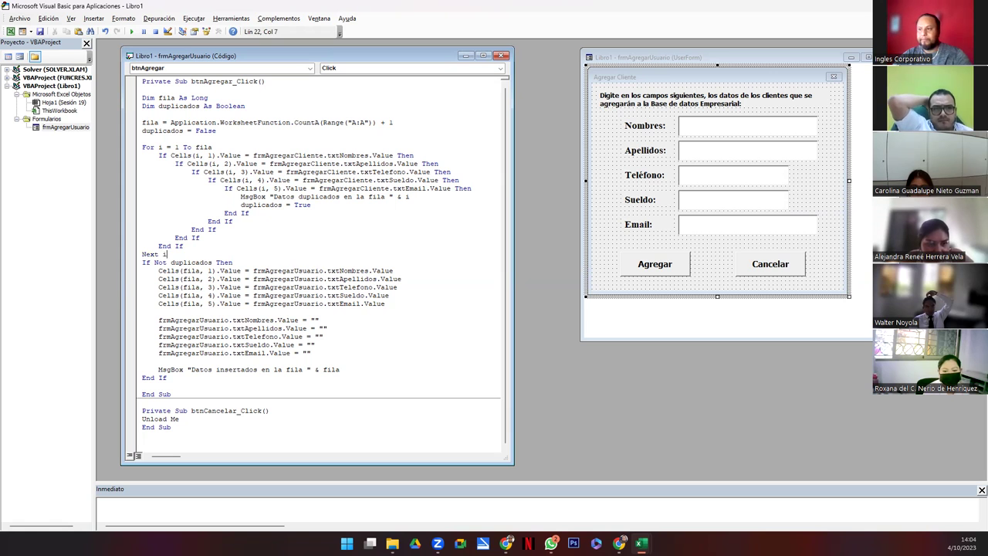
key(Down)
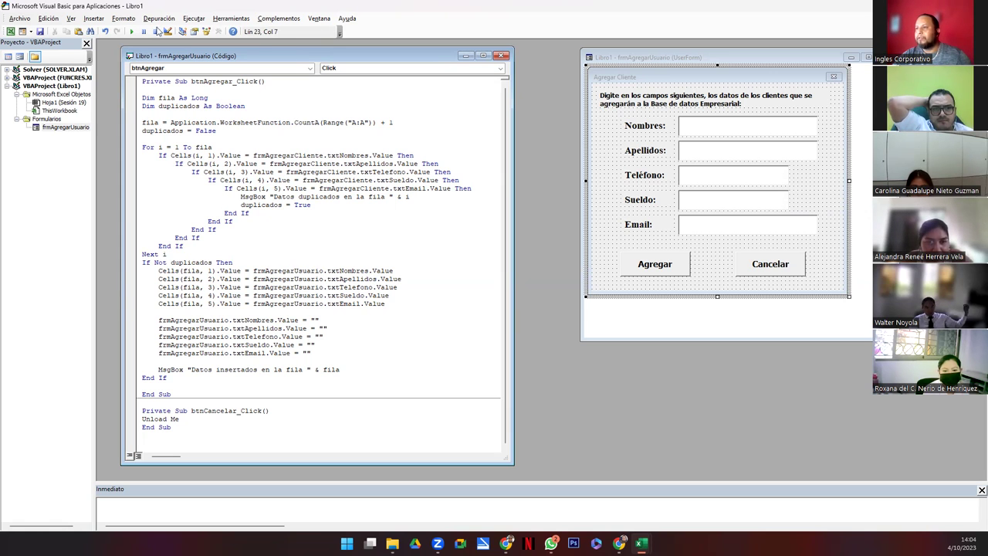
click(135, 32)
text(465465)
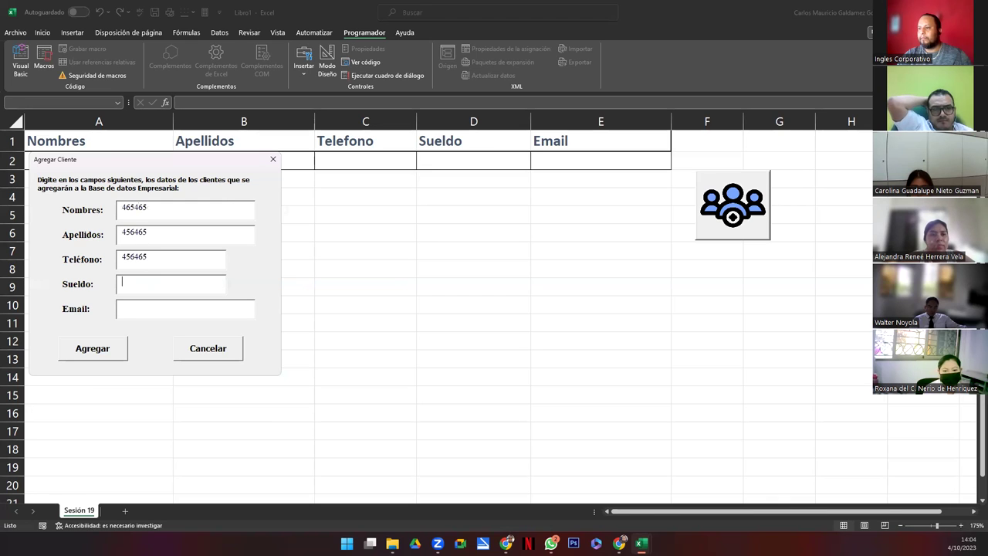
text(654564)
text(45645)
click(93, 348)
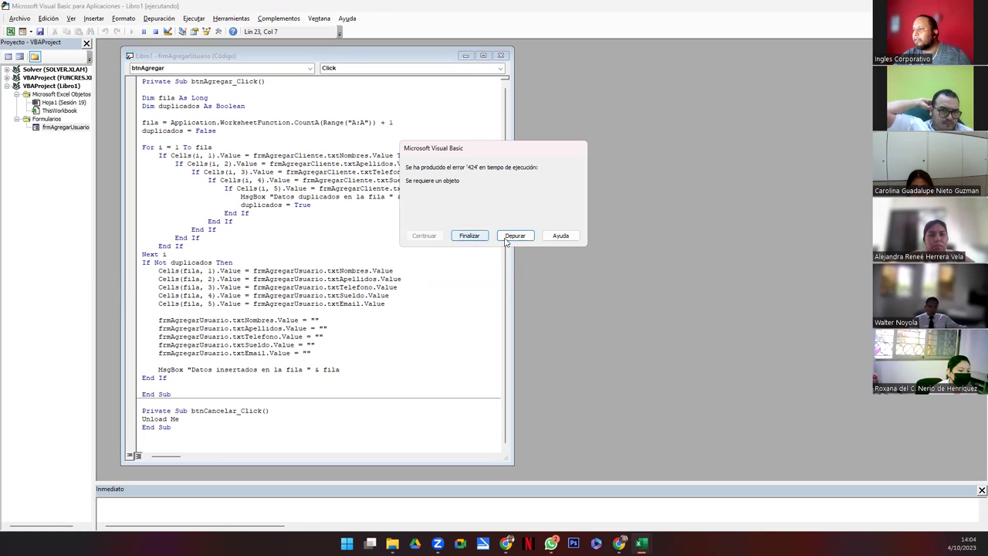
click(508, 239)
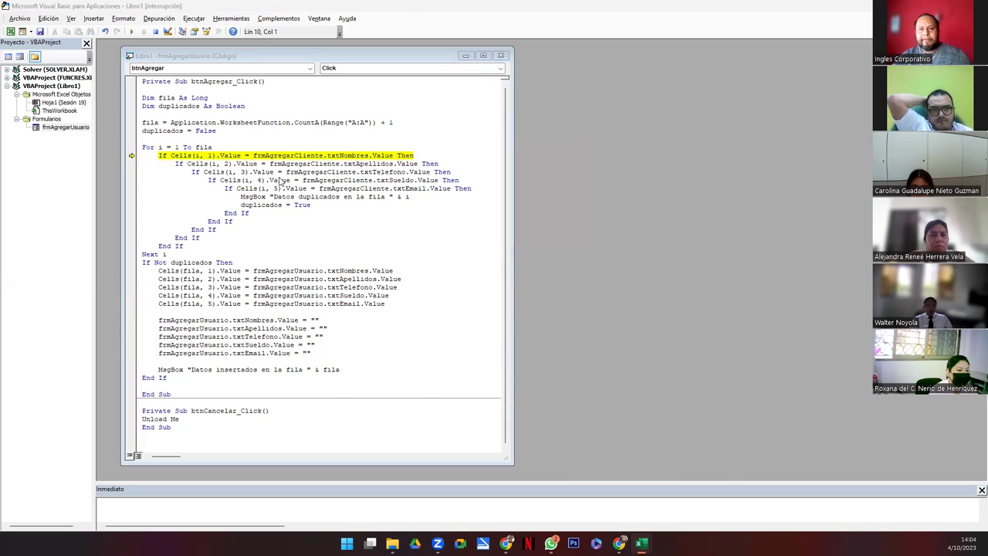
Step: Compare the paused VBA code with the first part of the reference code slide
key(alt+Tab)
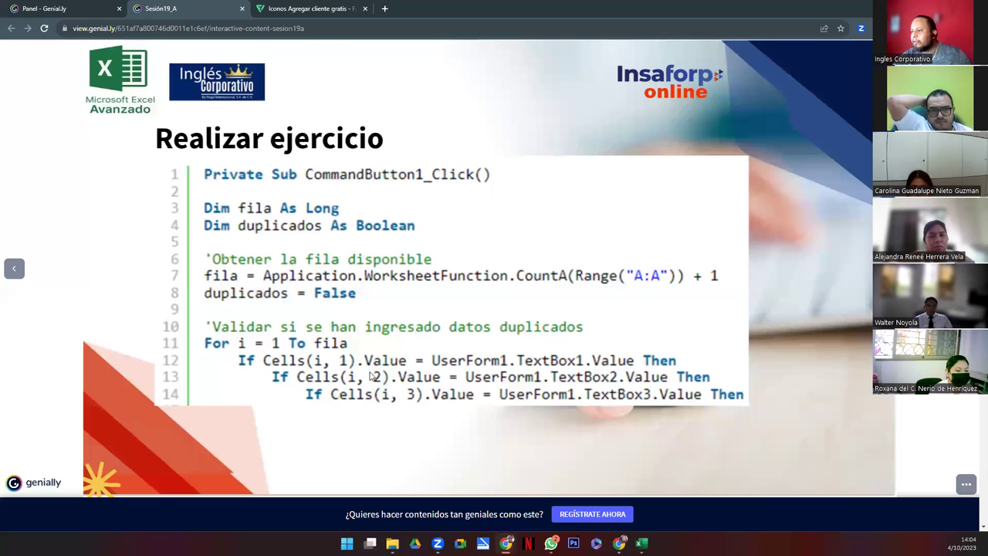
key(alt+Tab)
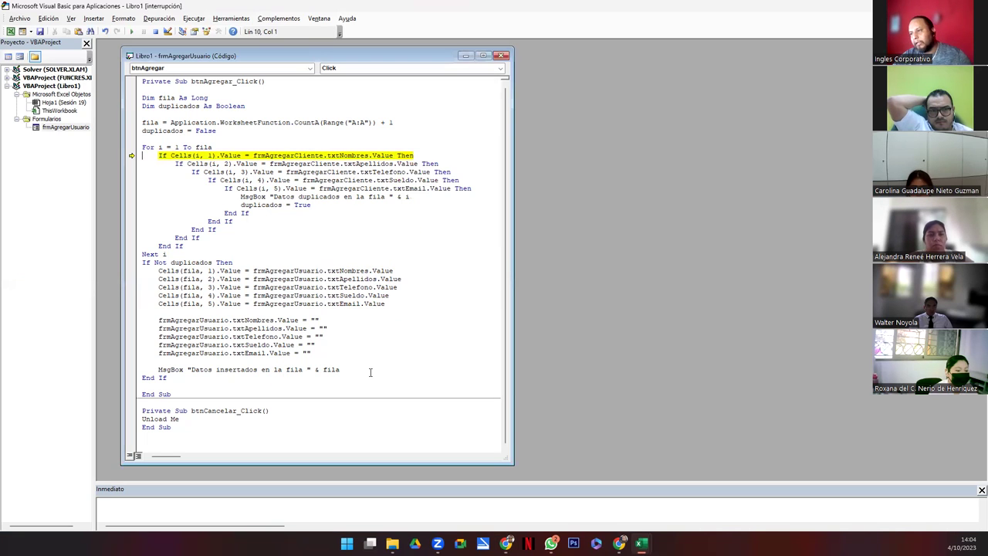
key(alt+Tab)
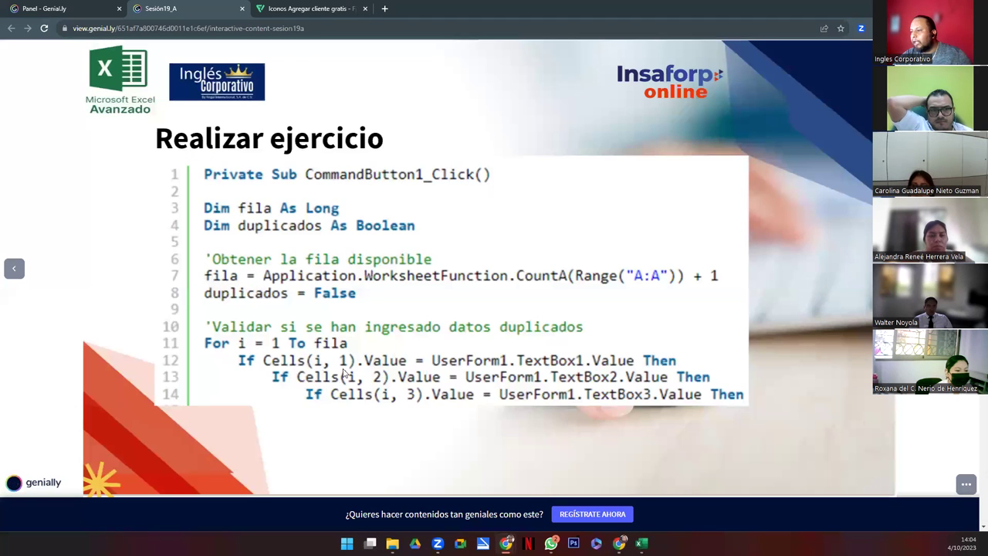
key(alt+Tab)
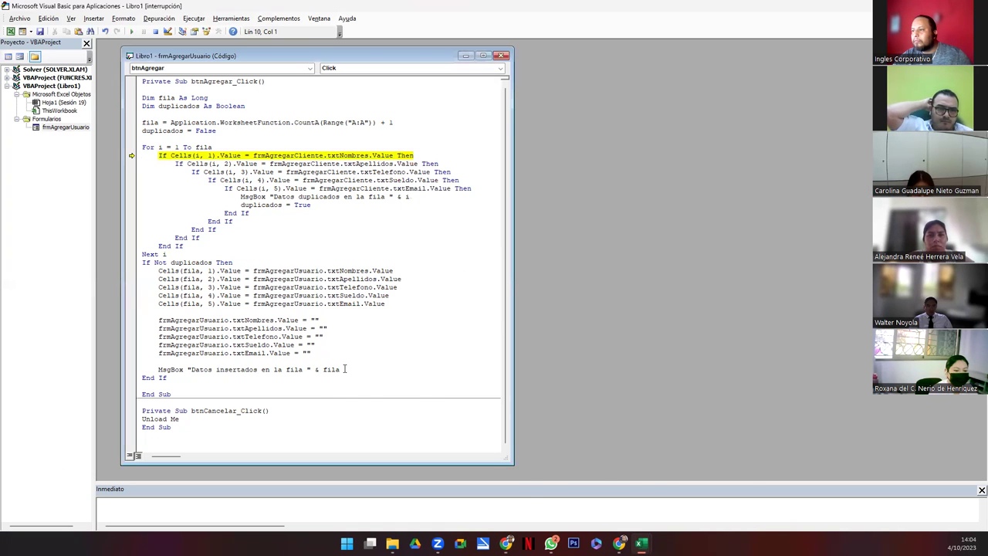
key(alt+Tab)
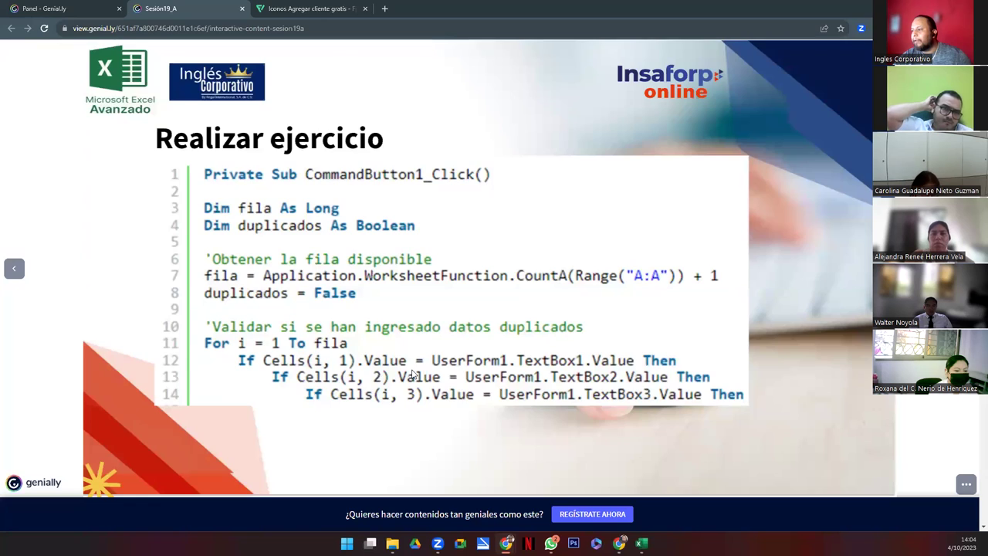
key(alt+Tab)
key(alt+Tab)
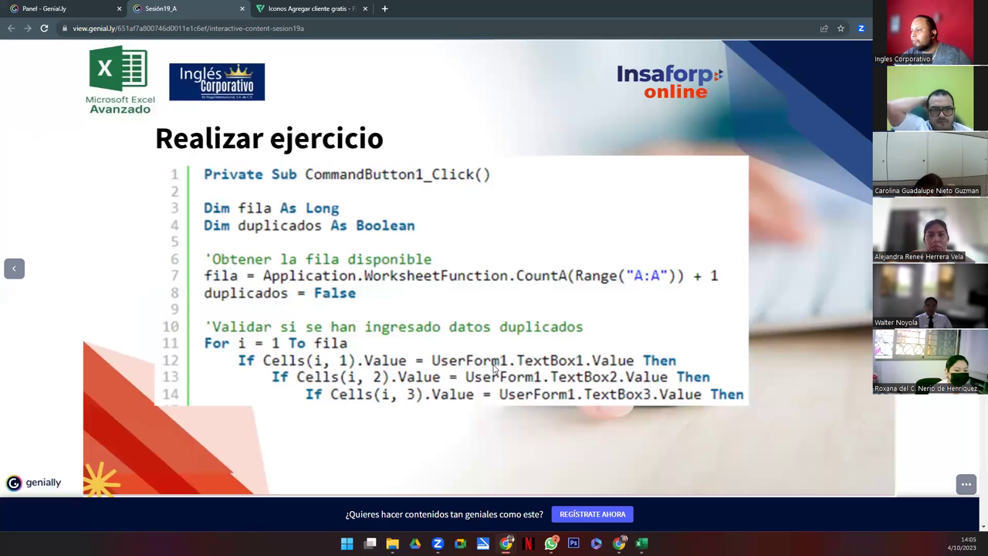
key(alt+Tab)
key(alt+Tab)
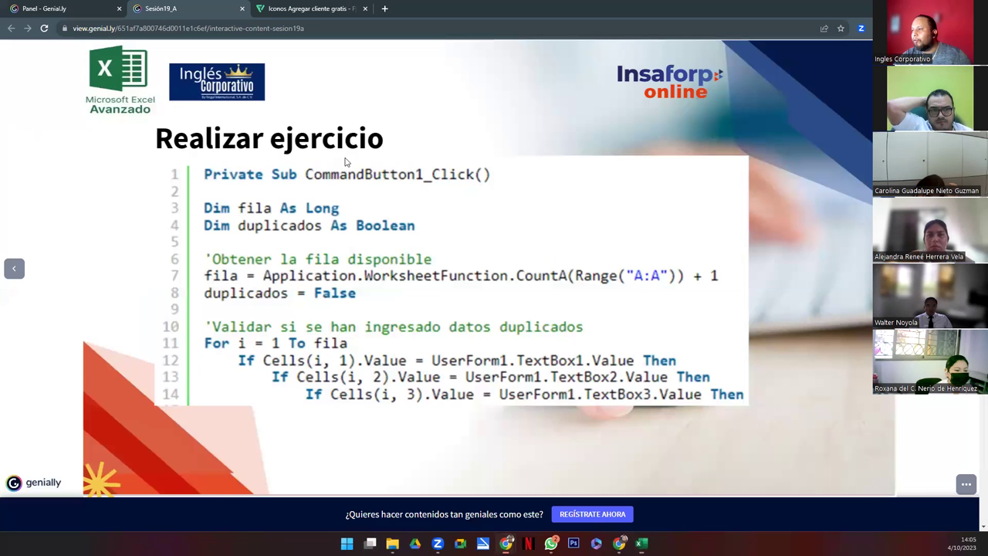
key(alt+Tab)
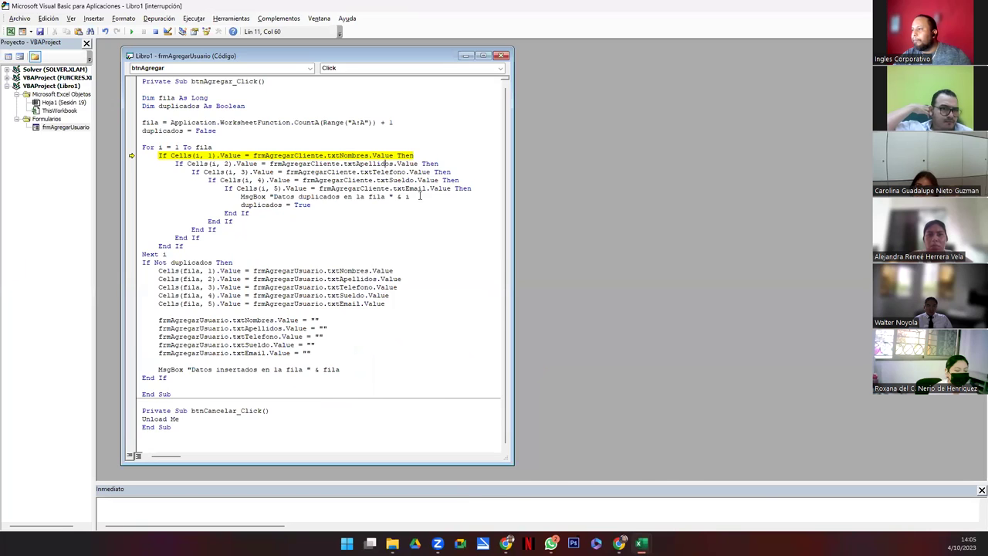
key(alt+Tab)
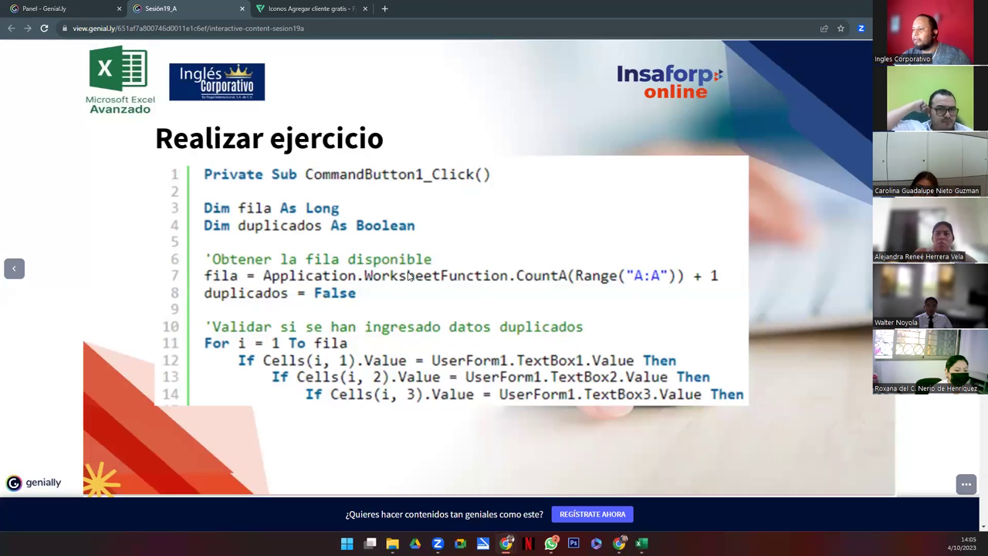
key(alt+Tab)
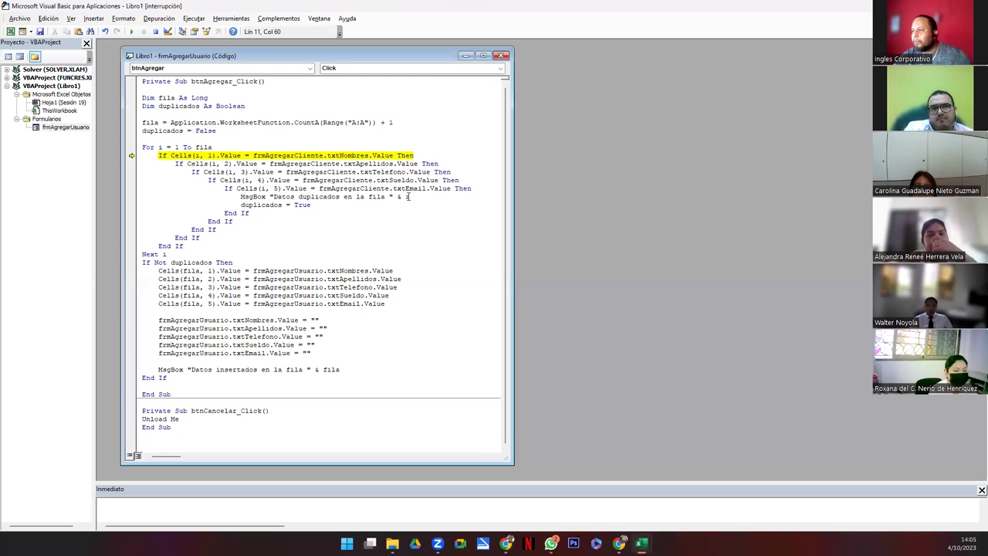
key(alt+Tab)
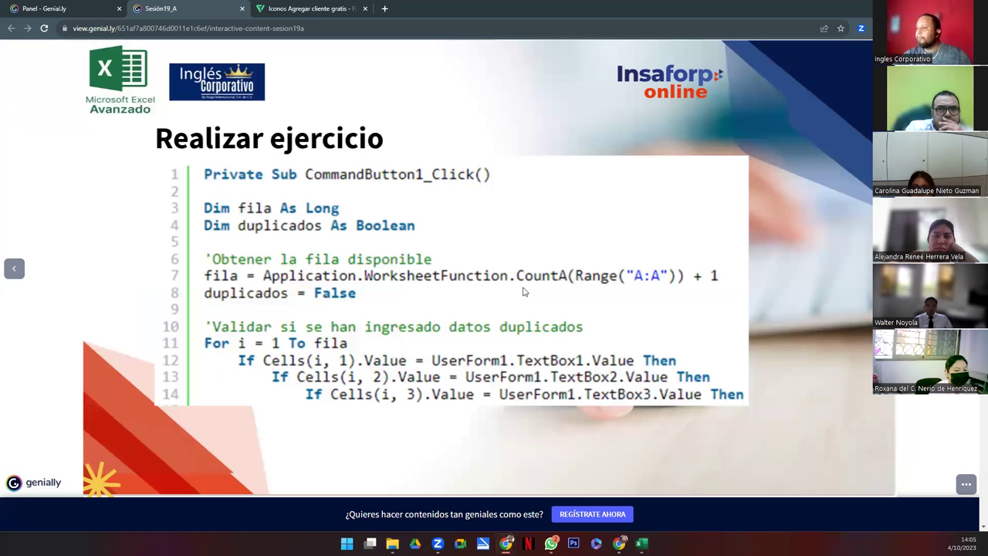
Step: Compare the VBA code against the rest of the reference macro on the next slide
key(Right)
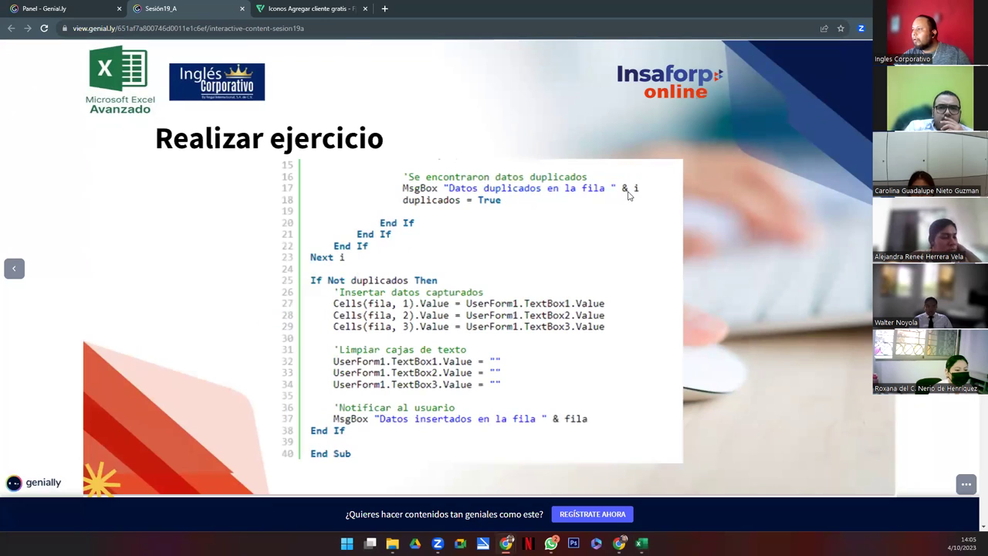
key(alt+Tab)
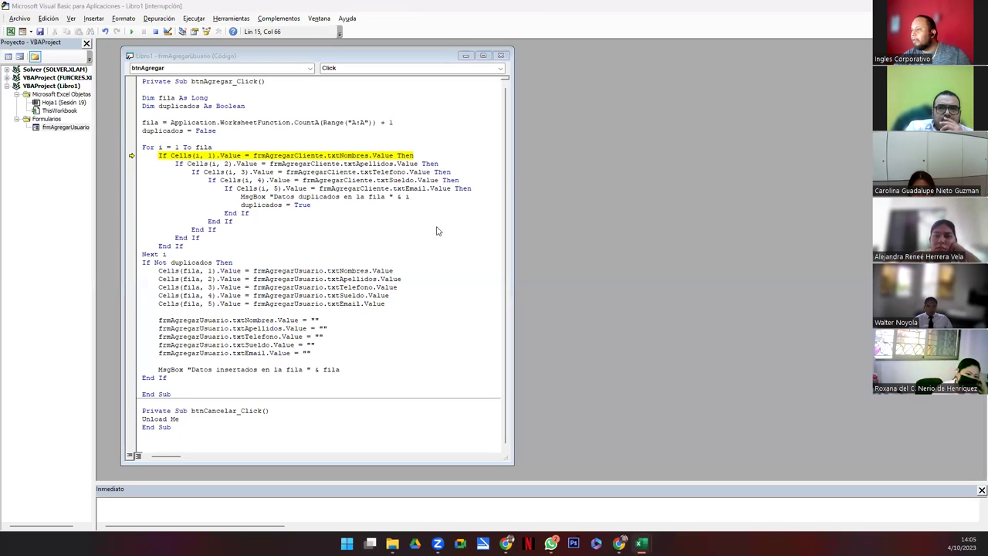
key(alt+Tab)
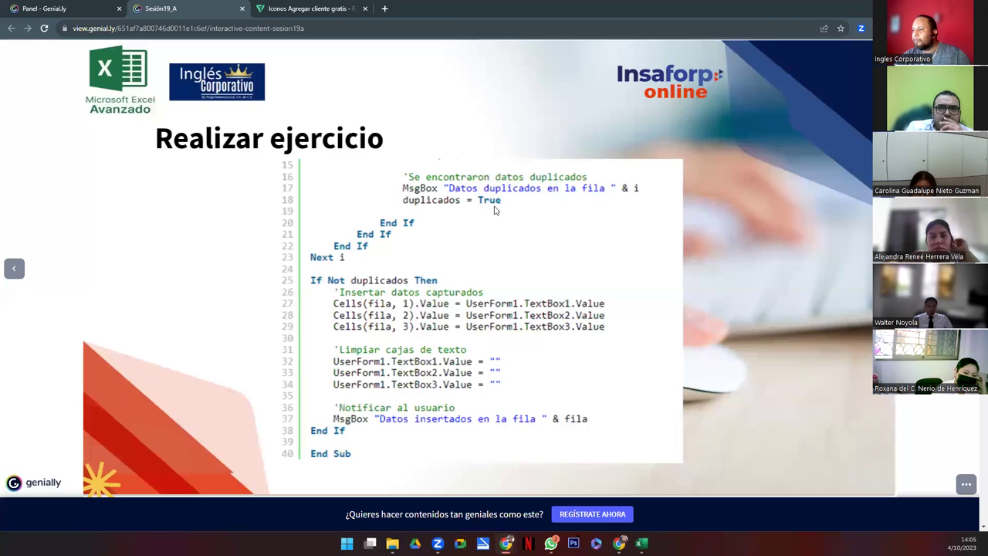
key(alt+Tab)
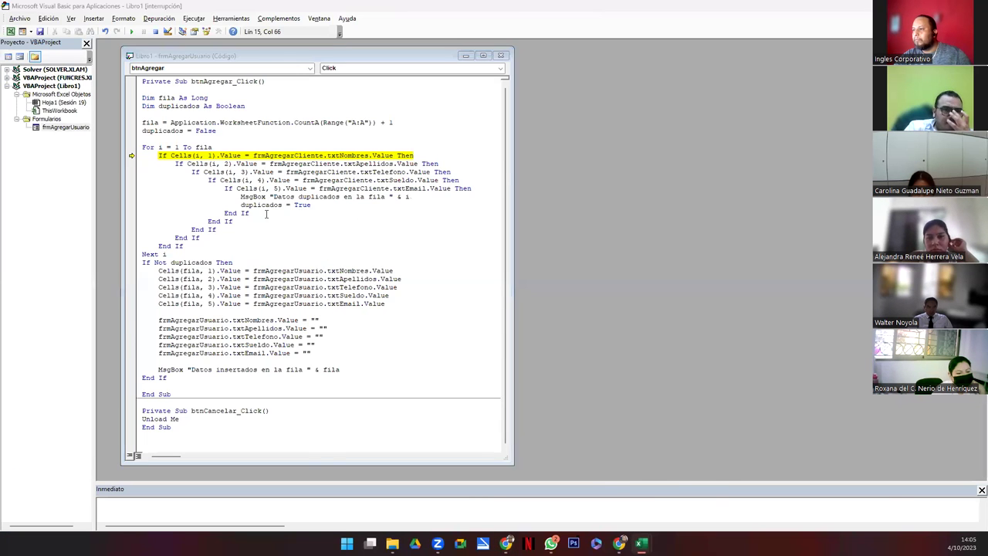
key(alt+Tab)
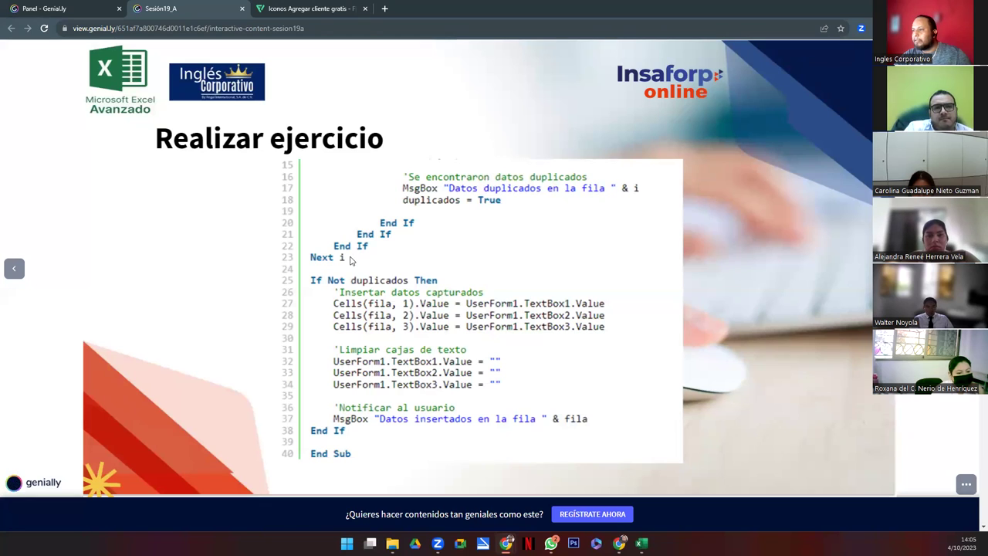
key(alt+Tab)
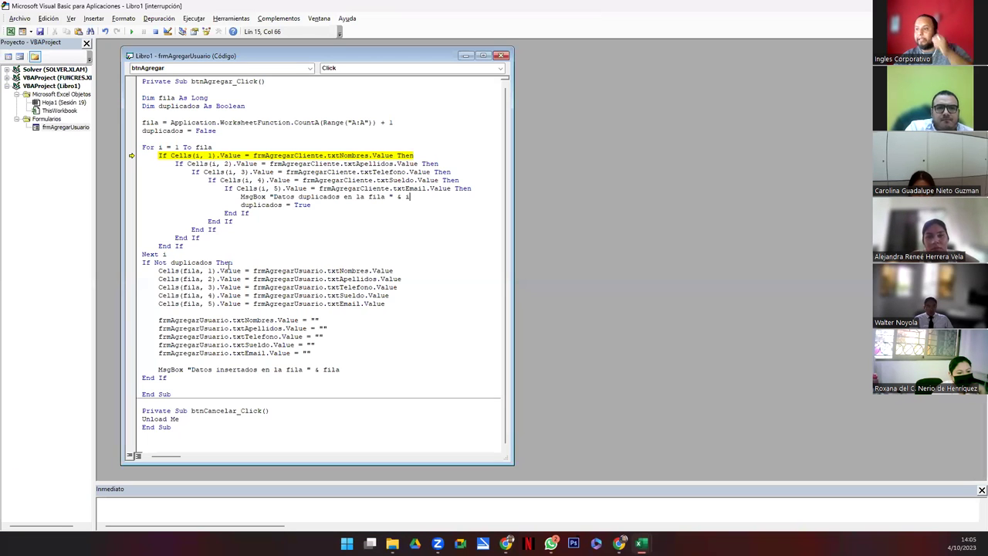
key(alt+Tab)
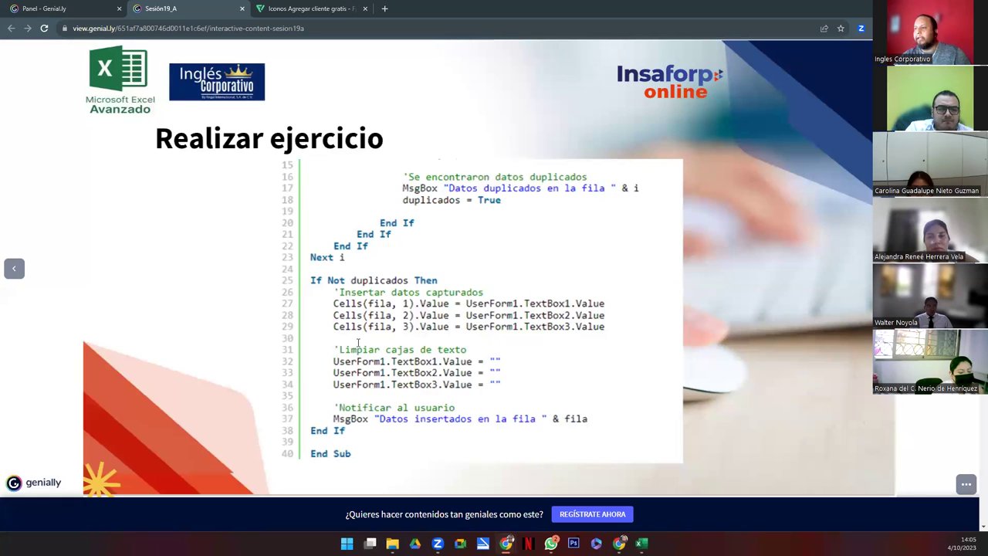
key(alt+Tab)
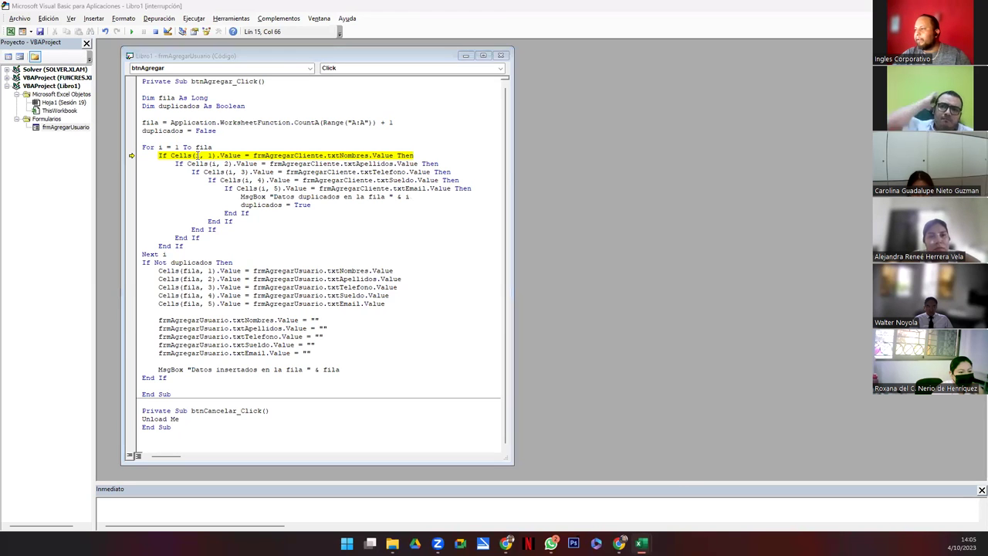
key(alt+Tab)
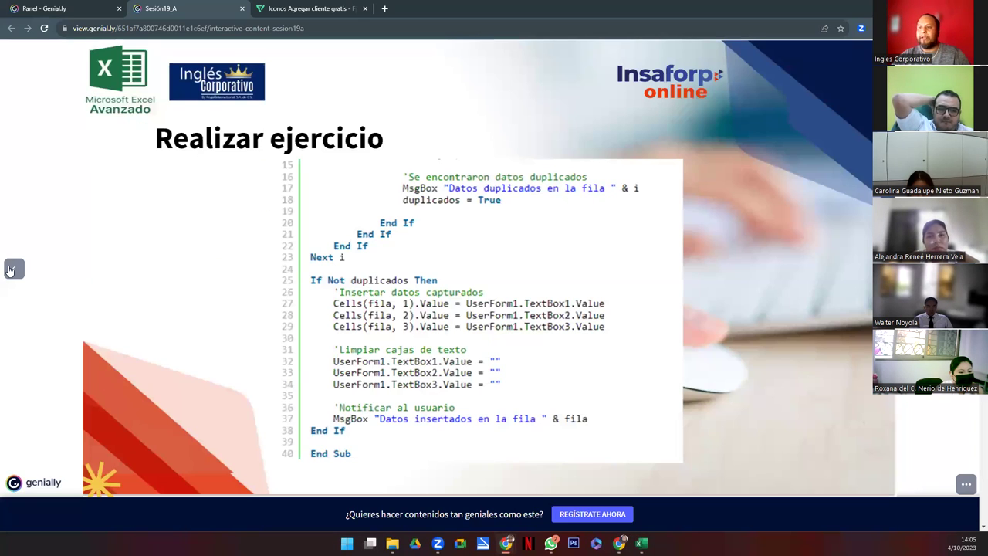
Step: Review the fila declaration and duplicate checks, then reset the macro to exit break mode
click(15, 271)
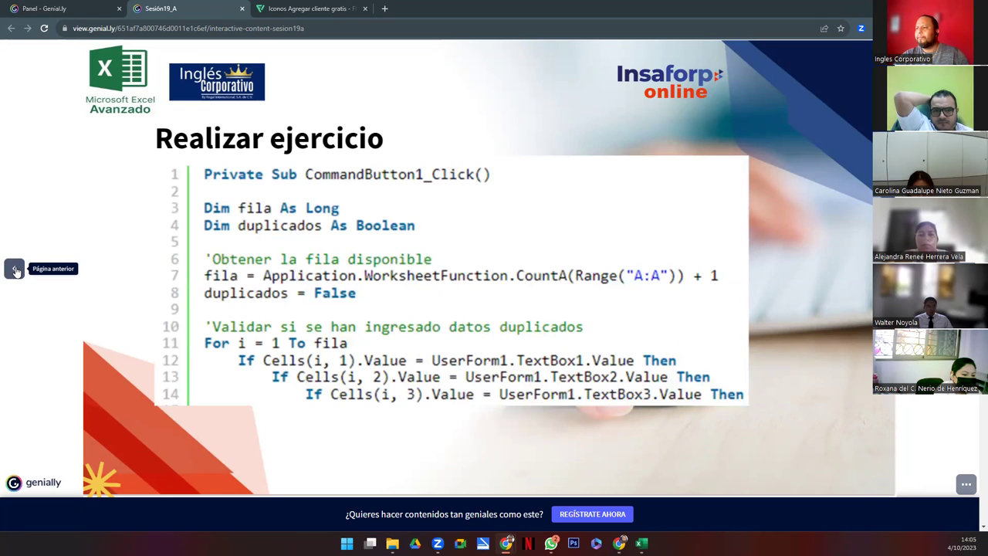
key(alt+Tab)
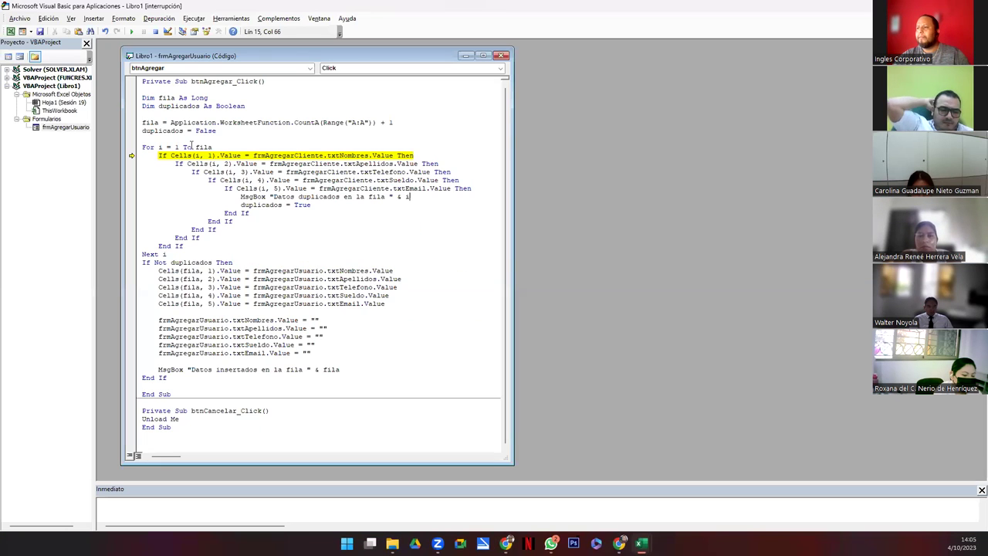
click(177, 98)
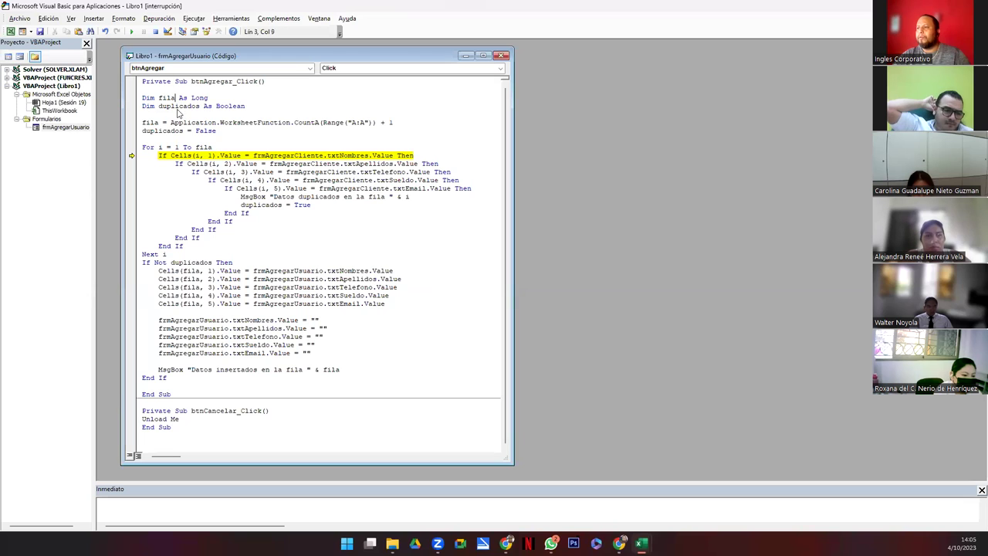
click(200, 155)
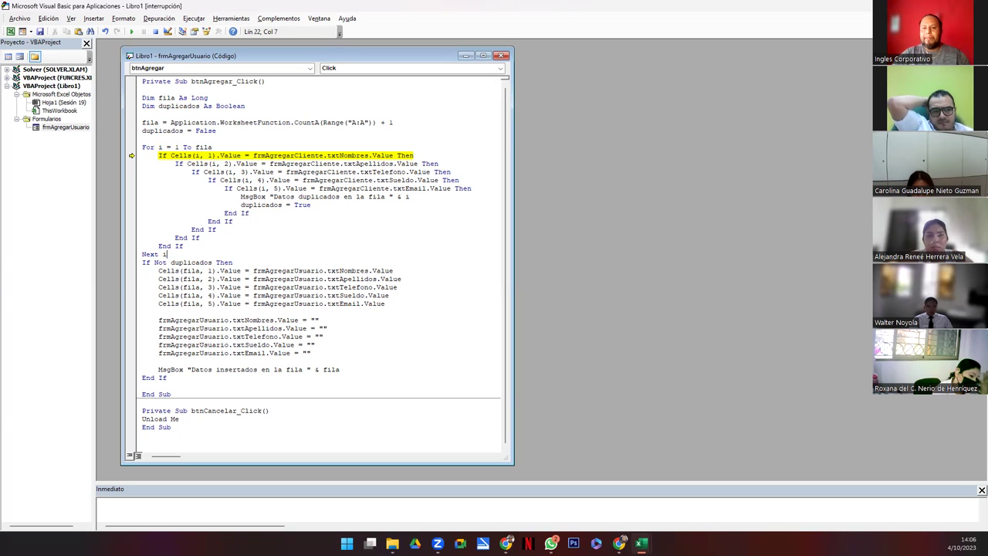
click(370, 265)
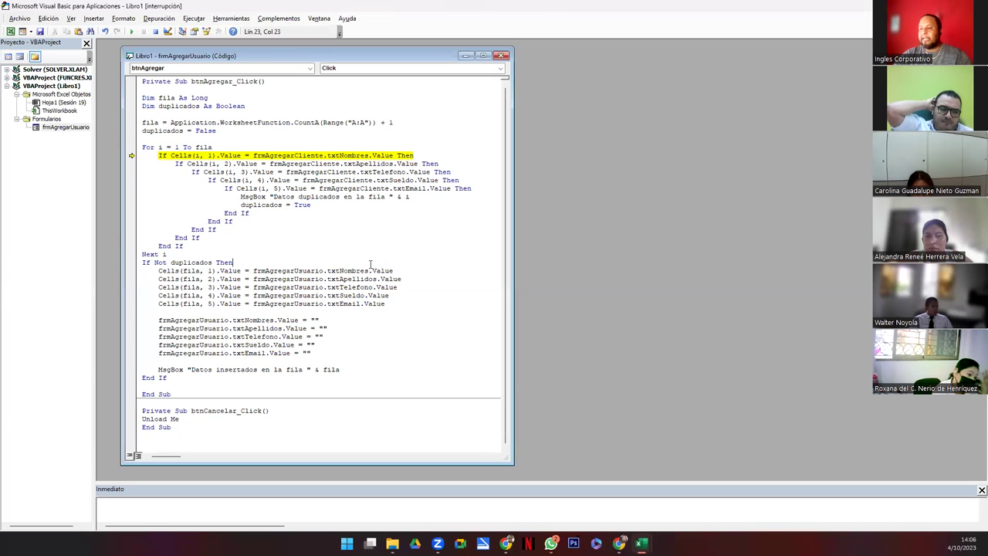
click(138, 32)
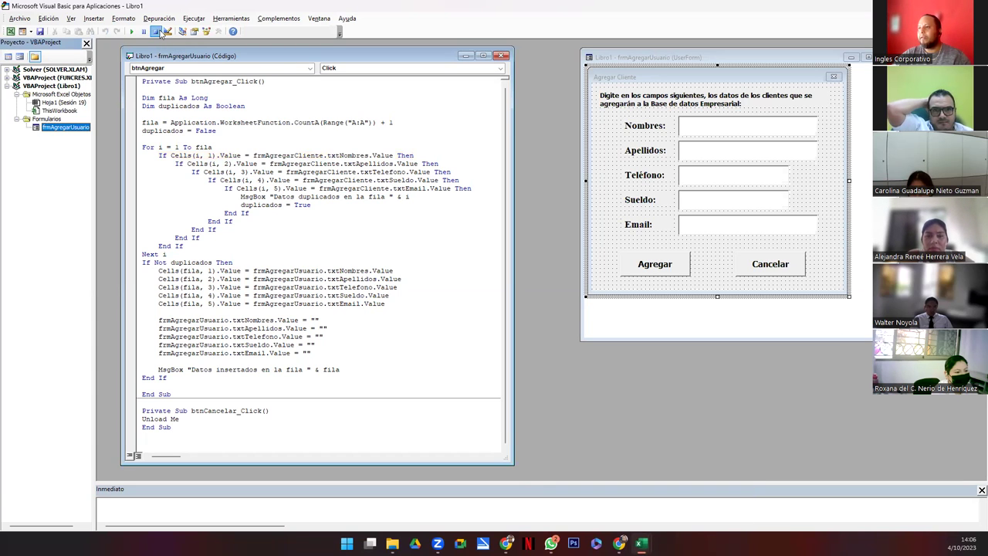
Step: Launch the Agregar Cliente form from the sheet's button and cancel it without adding
click(158, 32)
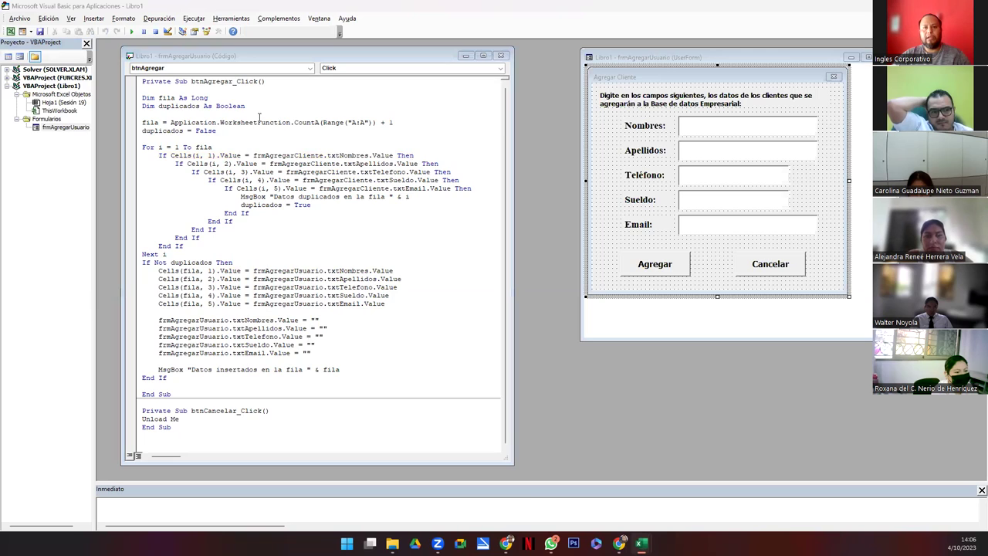
key(alt+F11)
click(728, 229)
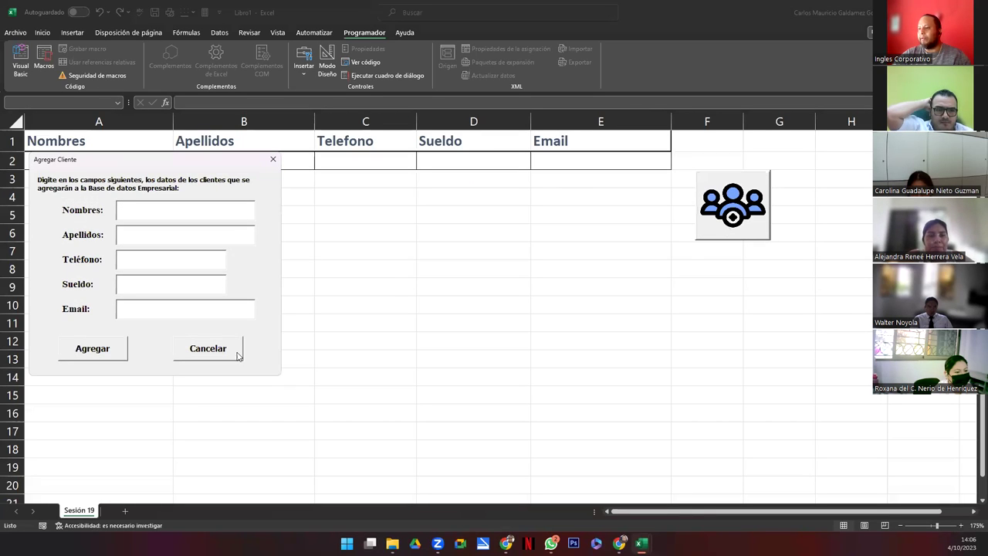
click(238, 355)
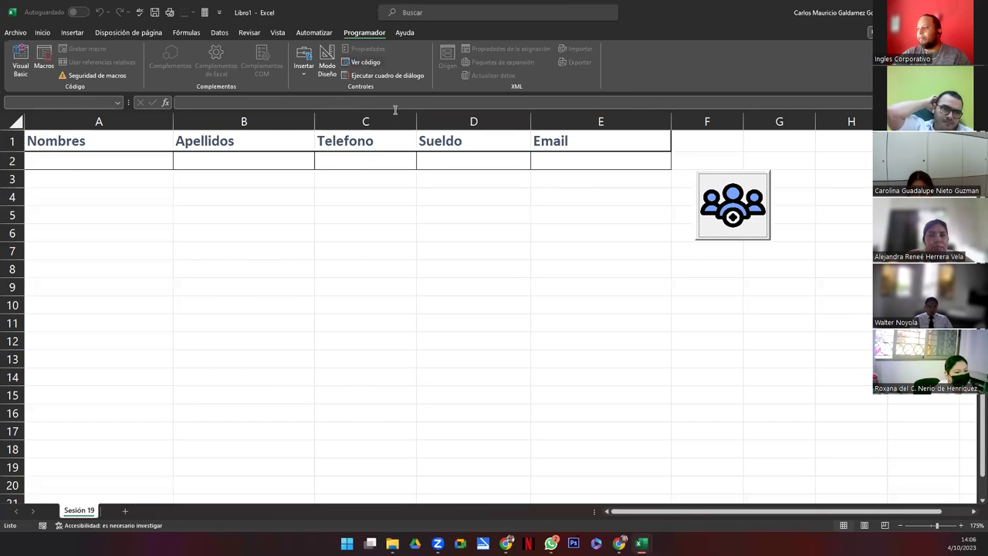
Step: Move the Hoja1 code window up and make it narrower and shorter
key(alt+F11)
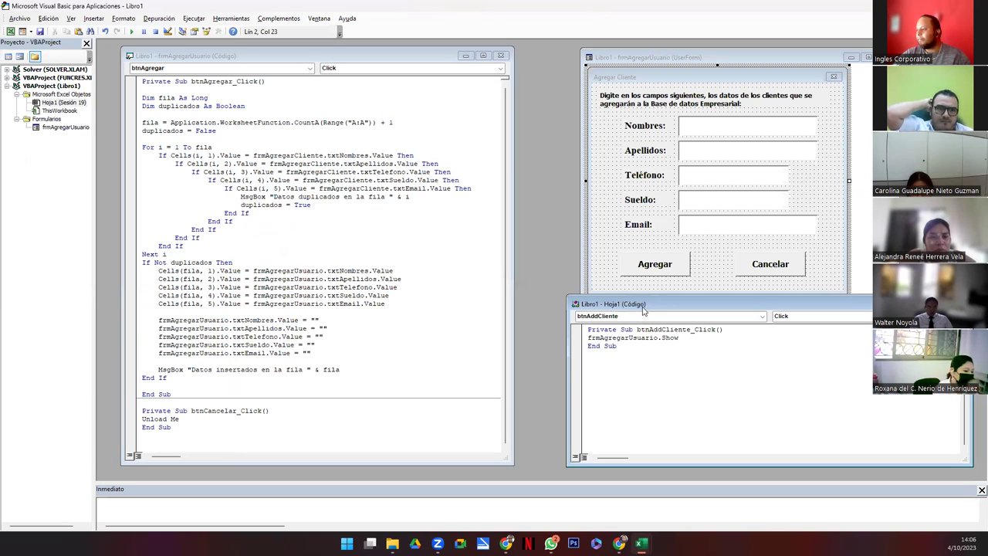
click(650, 332)
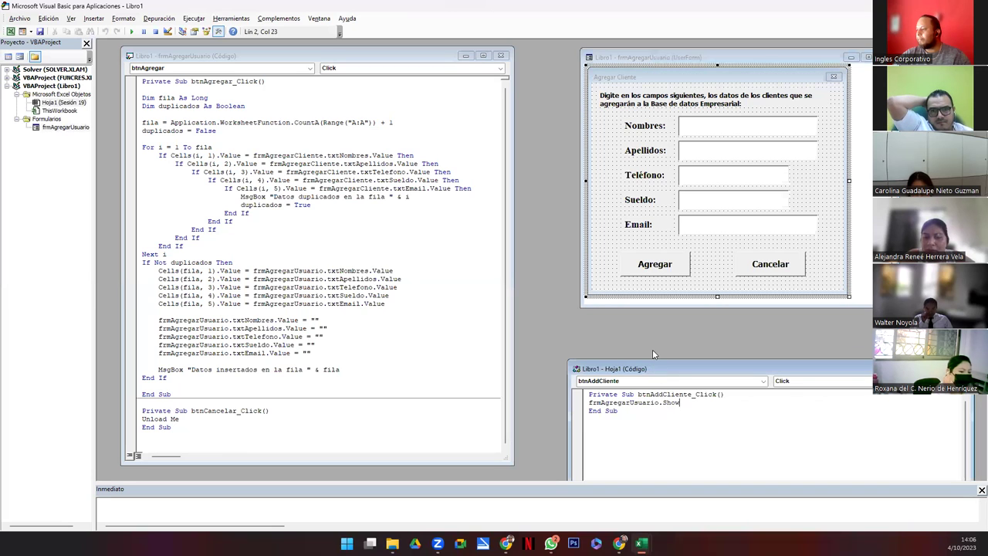
mouse_move(655, 372)
mouse_down()
mouse_move(648, 333)
mouse_move(673, 342)
mouse_up()
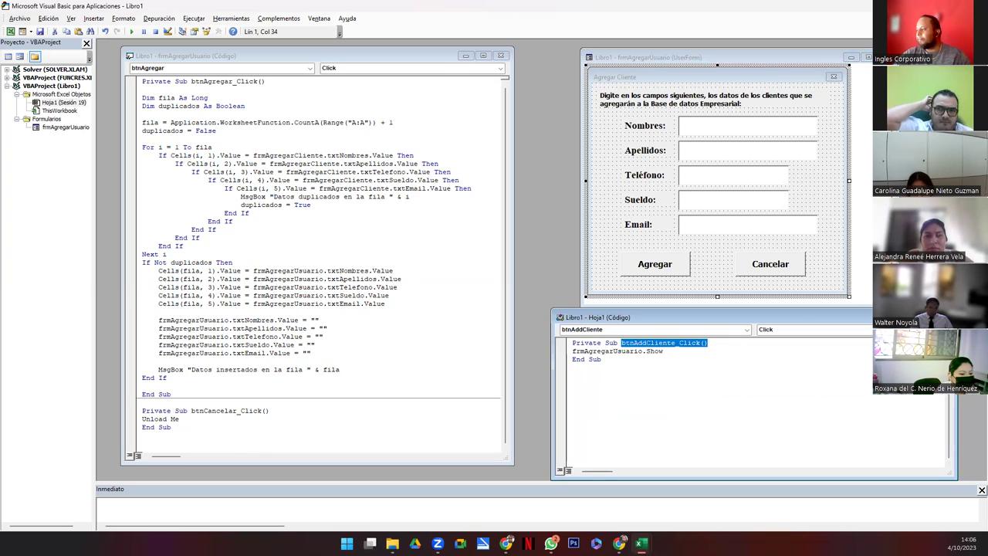
drag(957, 325, 894, 324)
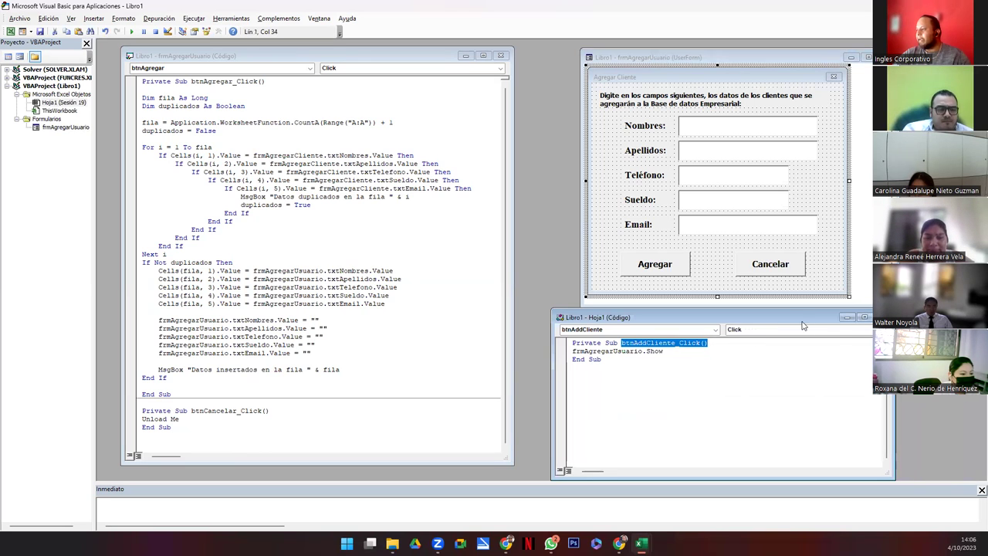
mouse_move(797, 310)
mouse_down()
mouse_move(801, 330)
mouse_move(819, 324)
mouse_up()
click(639, 378)
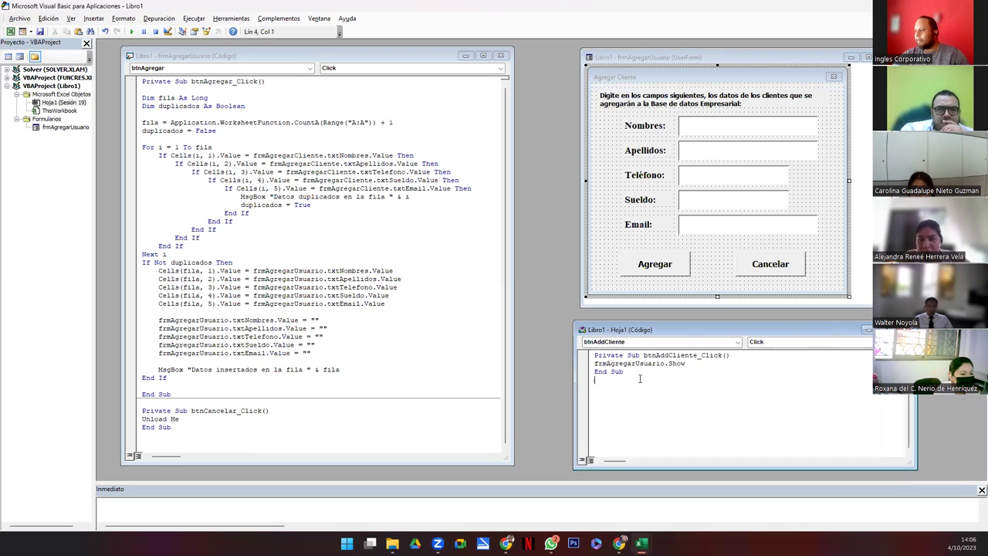
Step: Turn on Modo Diseño on the worksheet and select the btnAddCliente button
key(alt+F11)
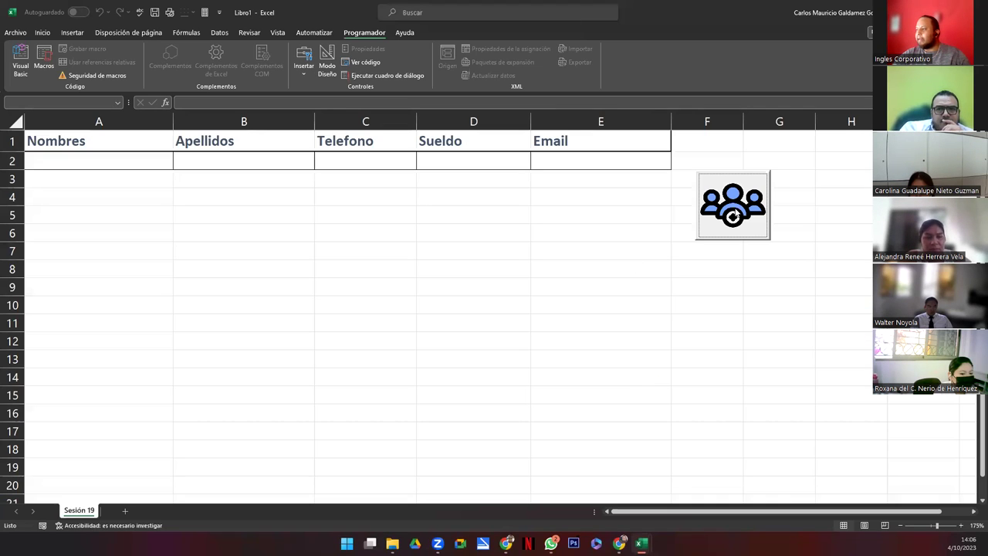
click(327, 66)
click(707, 196)
right_click(707, 196)
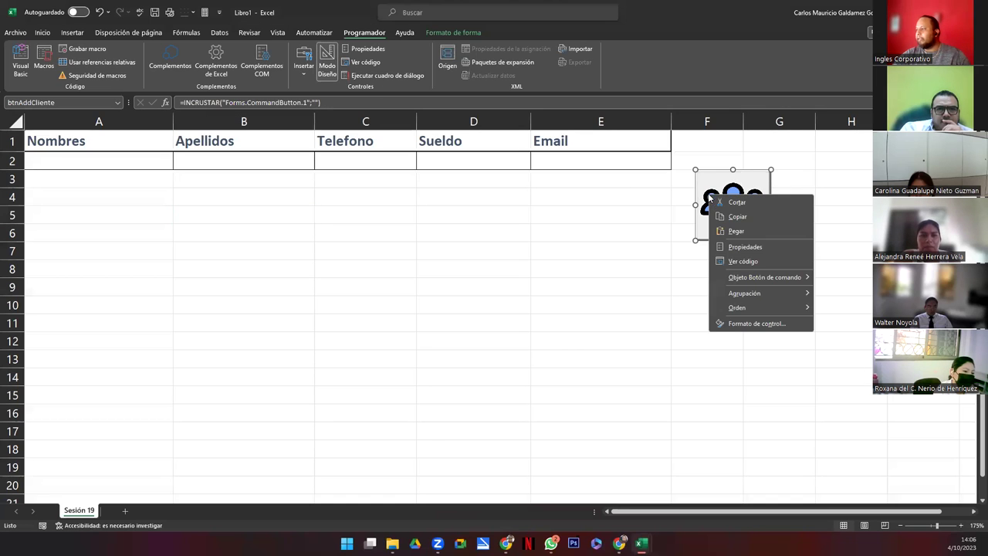
click(743, 261)
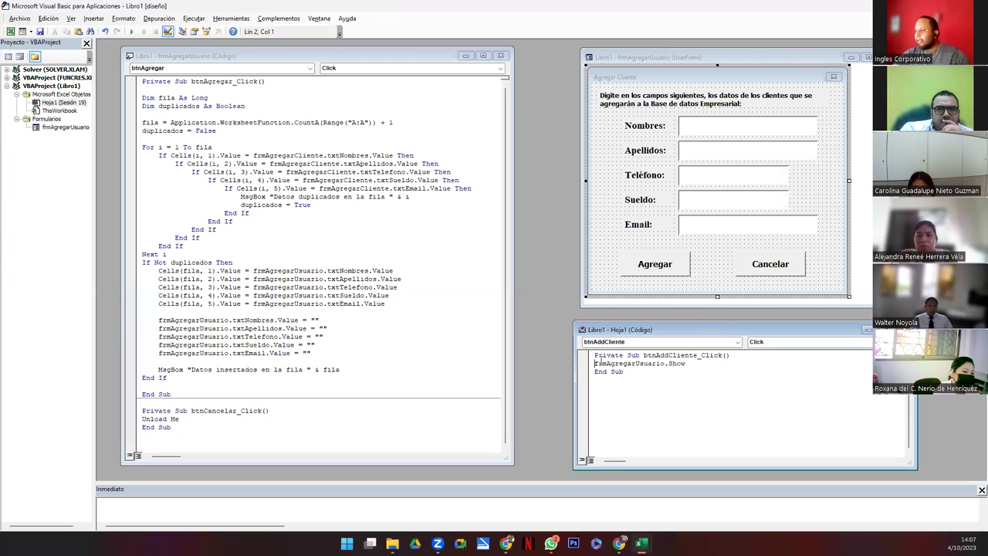
drag(595, 356, 640, 372)
click(642, 371)
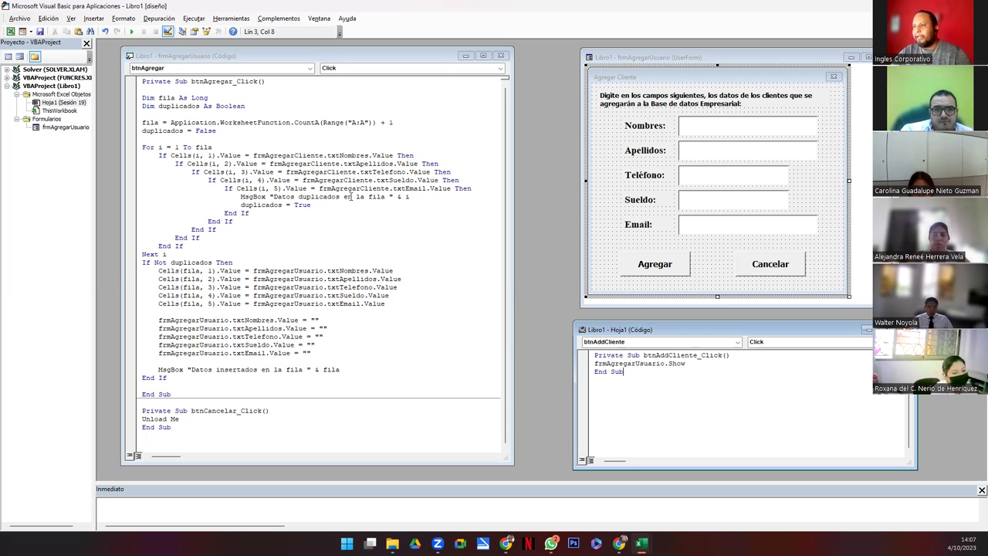
click(351, 196)
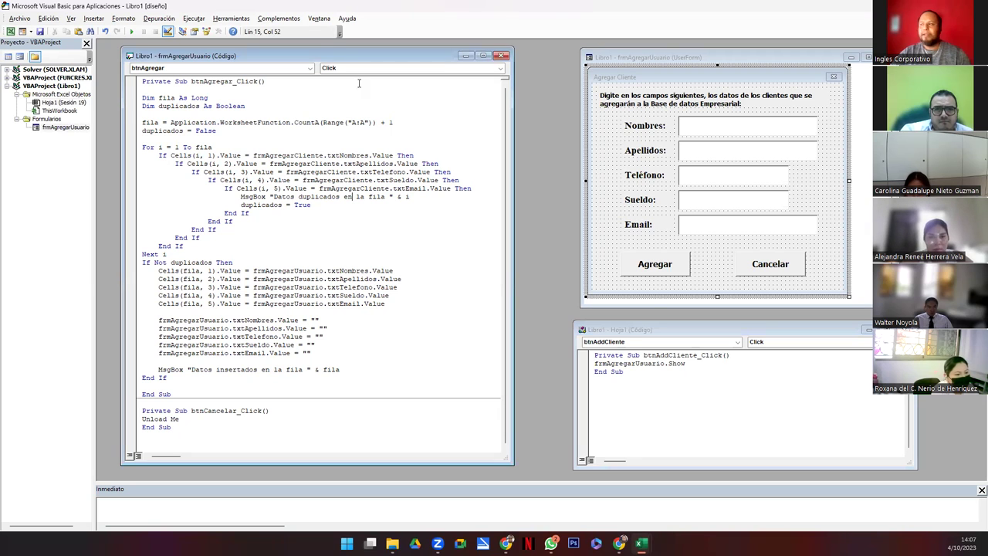
key(alt+F11)
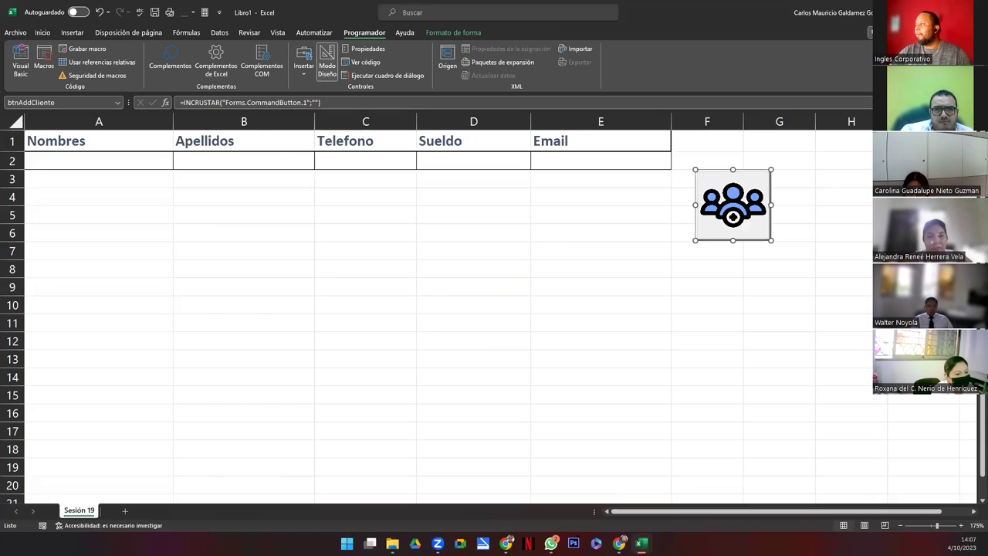
Step: Advance the Genially presentation past the code, exercise and Demostración slides to Consultas
key(alt+Tab)
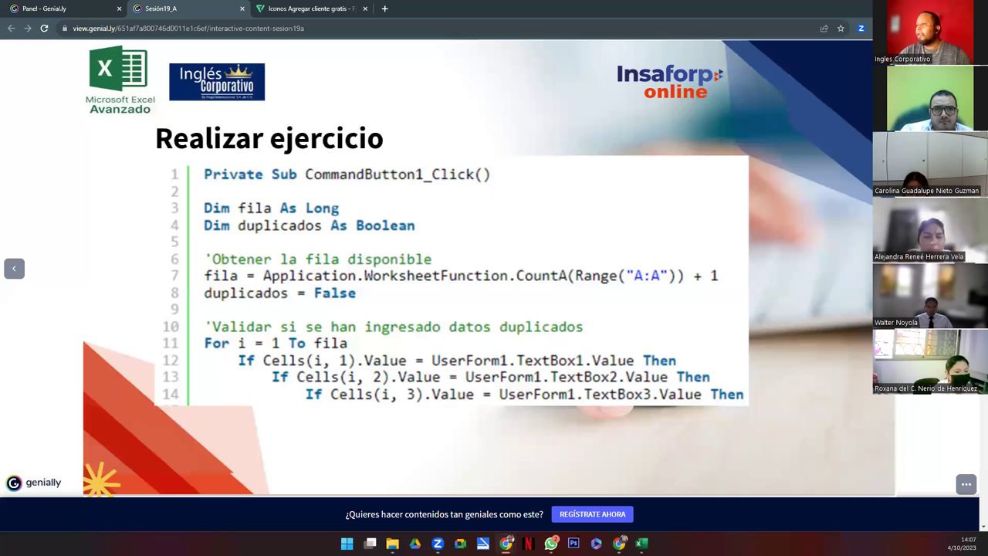
key(Right)
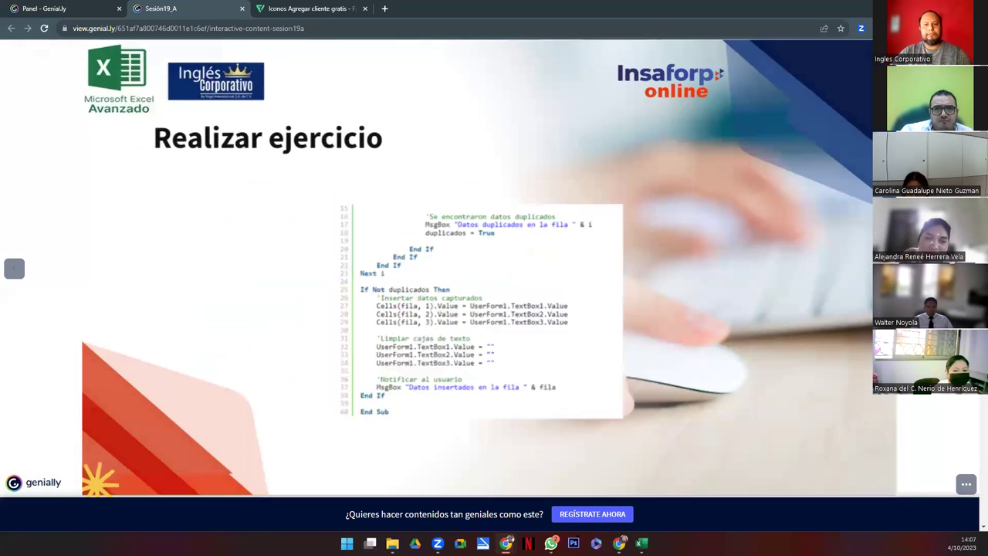
key(Right)
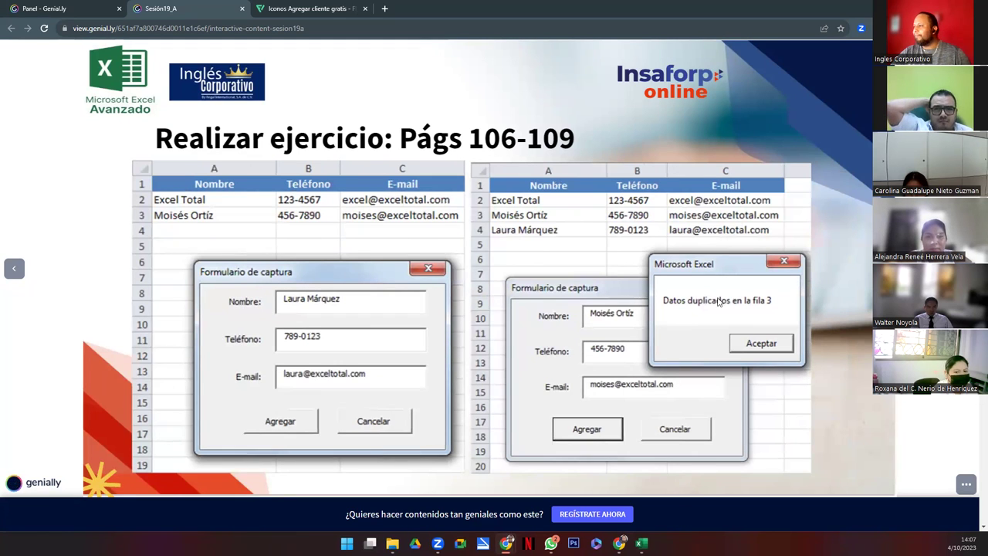
key(Right)
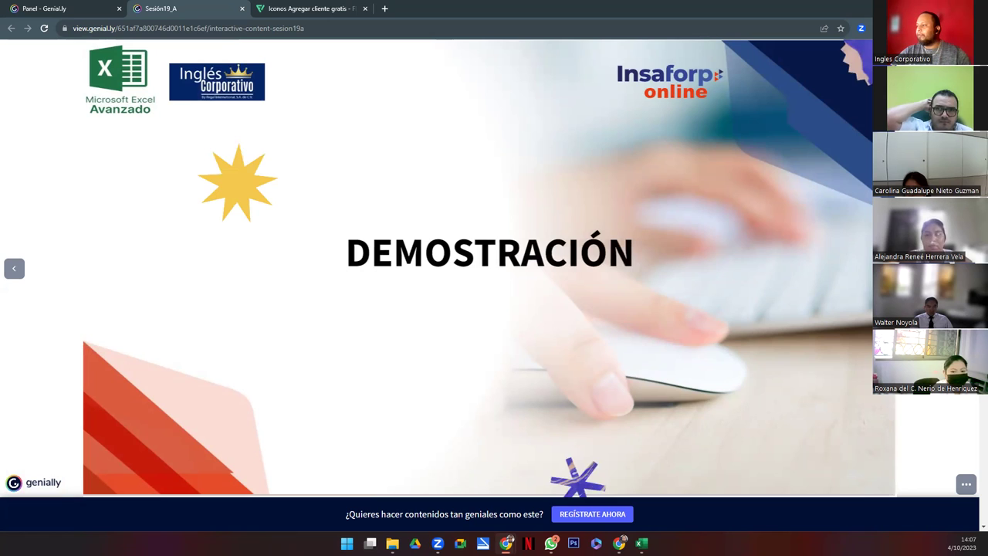
key(Right)
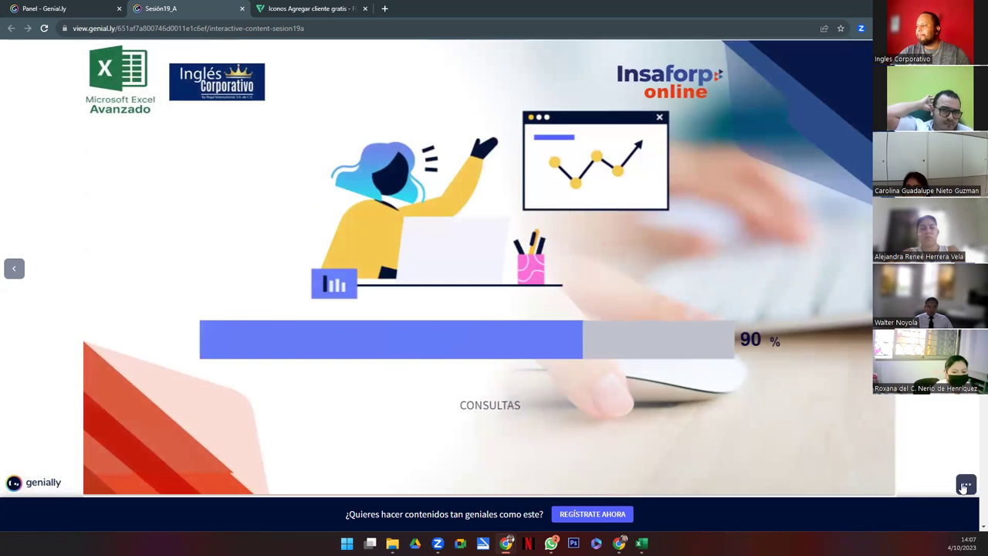
Step: Go full screen and advance through Finalización to the closing ¡Muchas gracias! slide
click(948, 487)
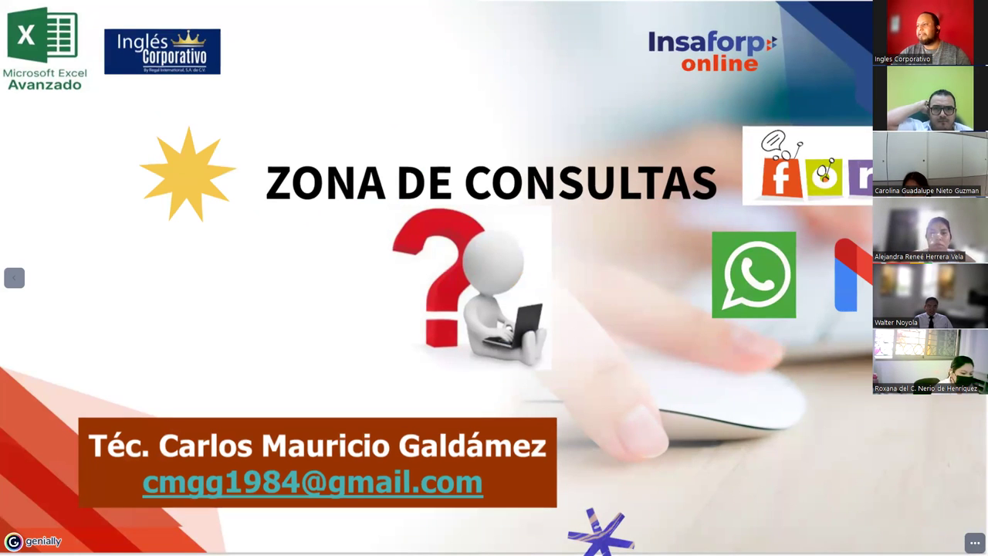
key(Right)
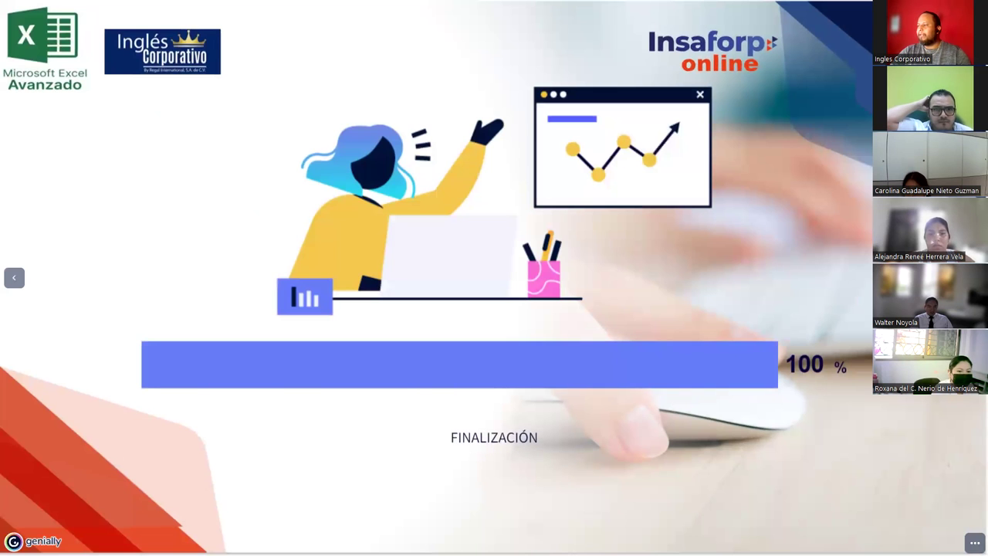
key(Right)
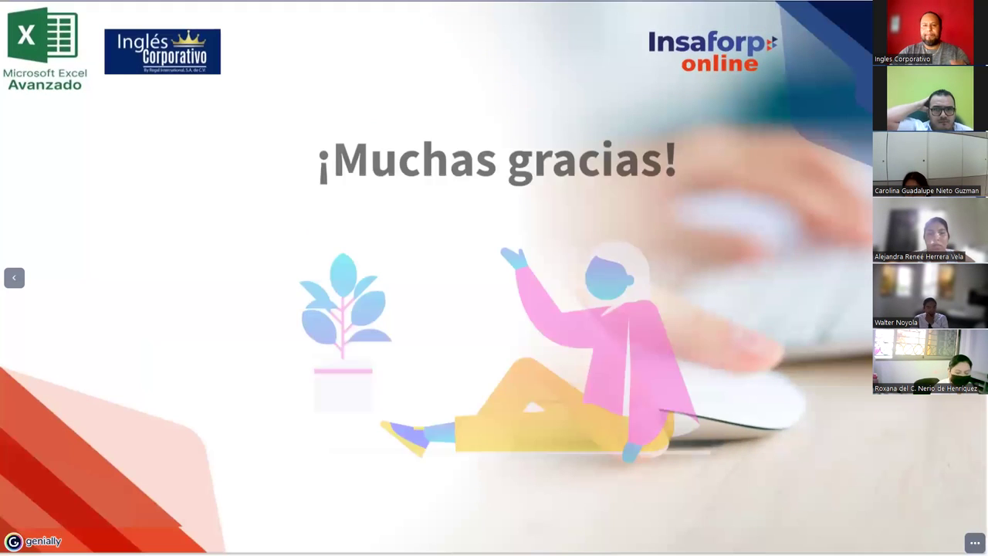